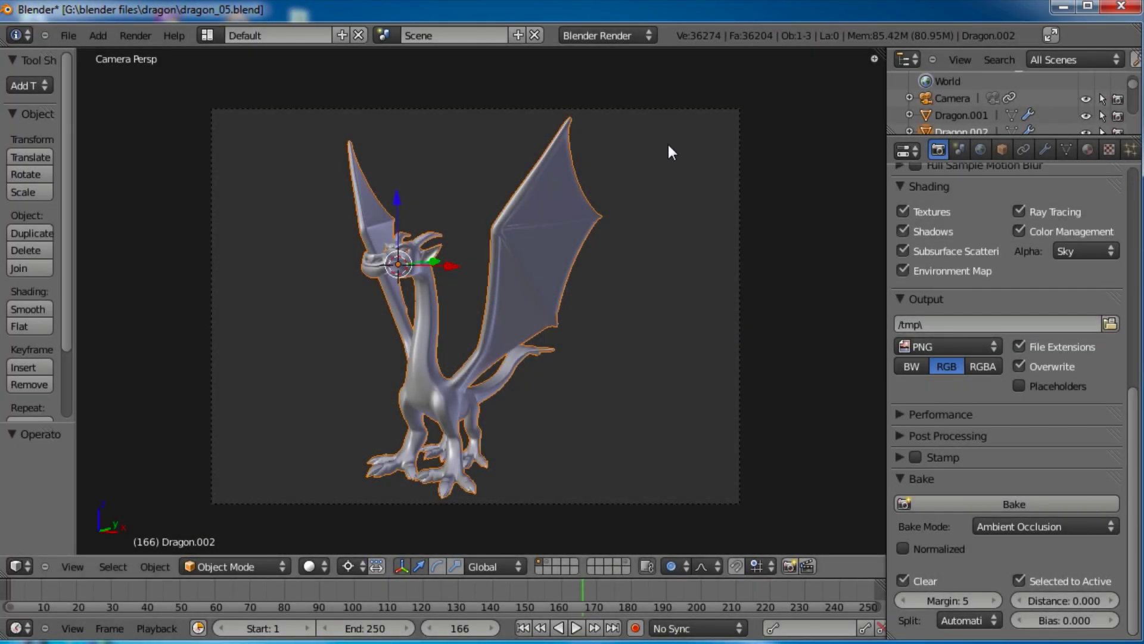
# Step: Orbit and zoom the viewport to a frontal view of the dragon
pyautogui.moveTo(623, 209); pyautogui.dragTo(492, 320, button='middle')
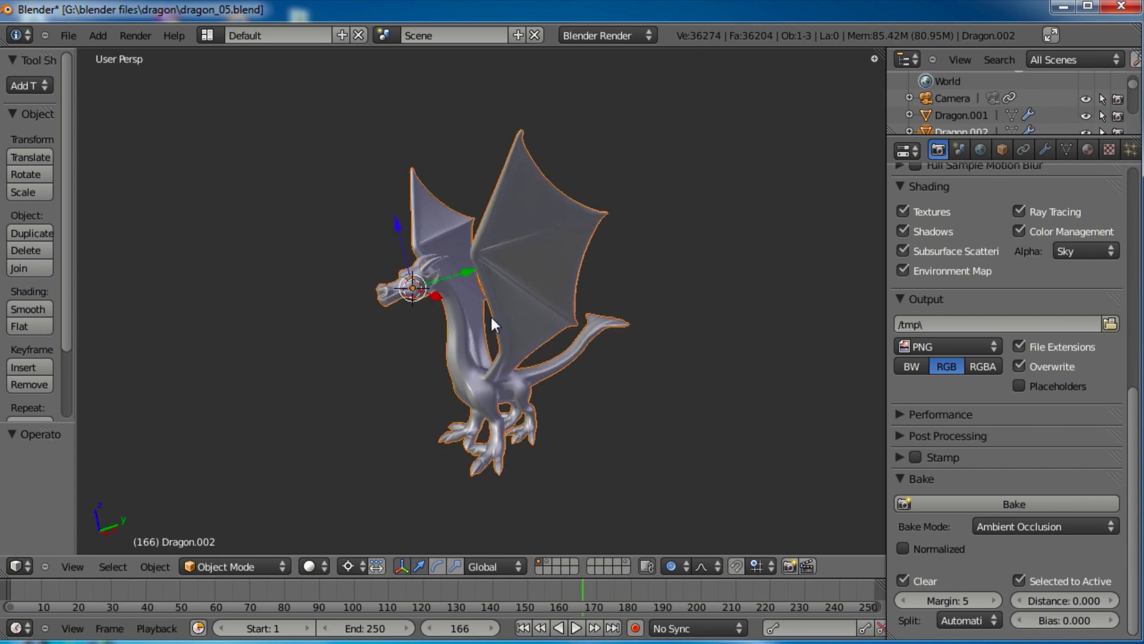
pyautogui.scroll(3, 545, 376)
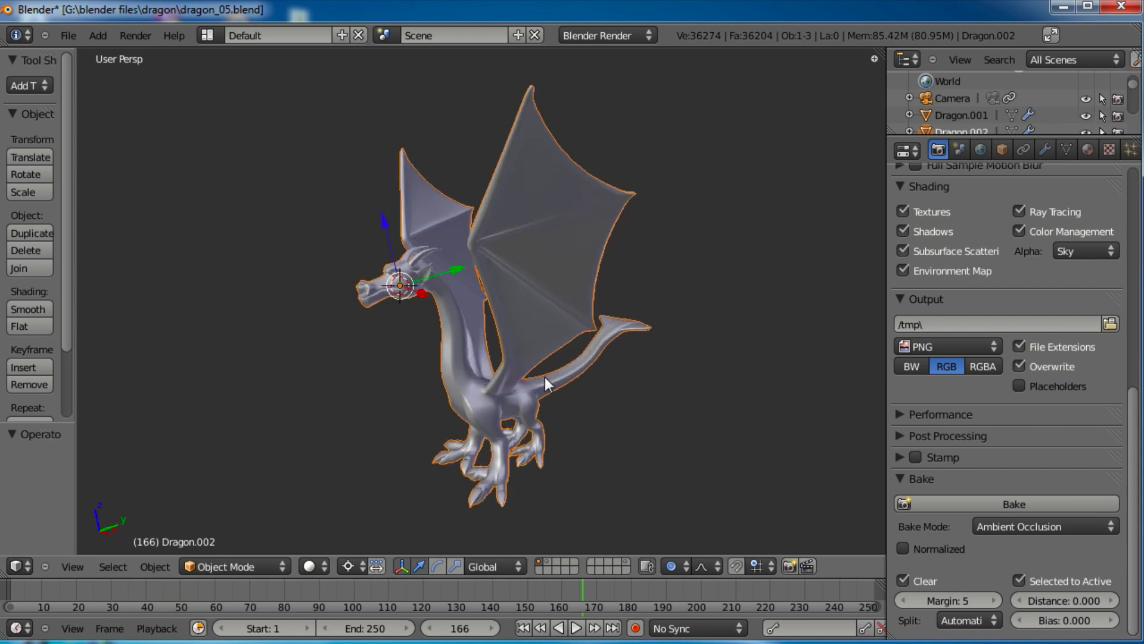
pyautogui.moveTo(545, 377)
pyautogui.mouseDown(button='middle')
pyautogui.moveTo(498, 314)
pyautogui.moveTo(520, 327)
pyautogui.moveTo(487, 320)
pyautogui.moveTo(471, 285)
pyautogui.moveTo(455, 299)
pyautogui.moveTo(474, 368)
pyautogui.moveTo(542, 358)
pyautogui.mouseUp(button='middle')
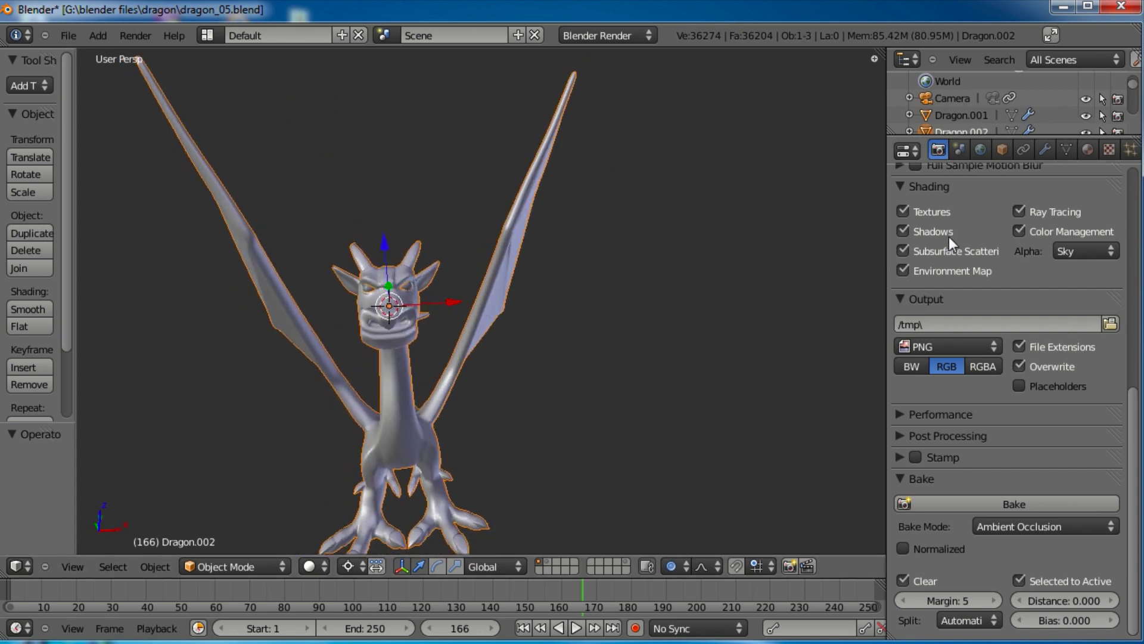
# Step: Show the World settings and list the ambient occlusion blend-mode choices
pyautogui.click(981, 149)
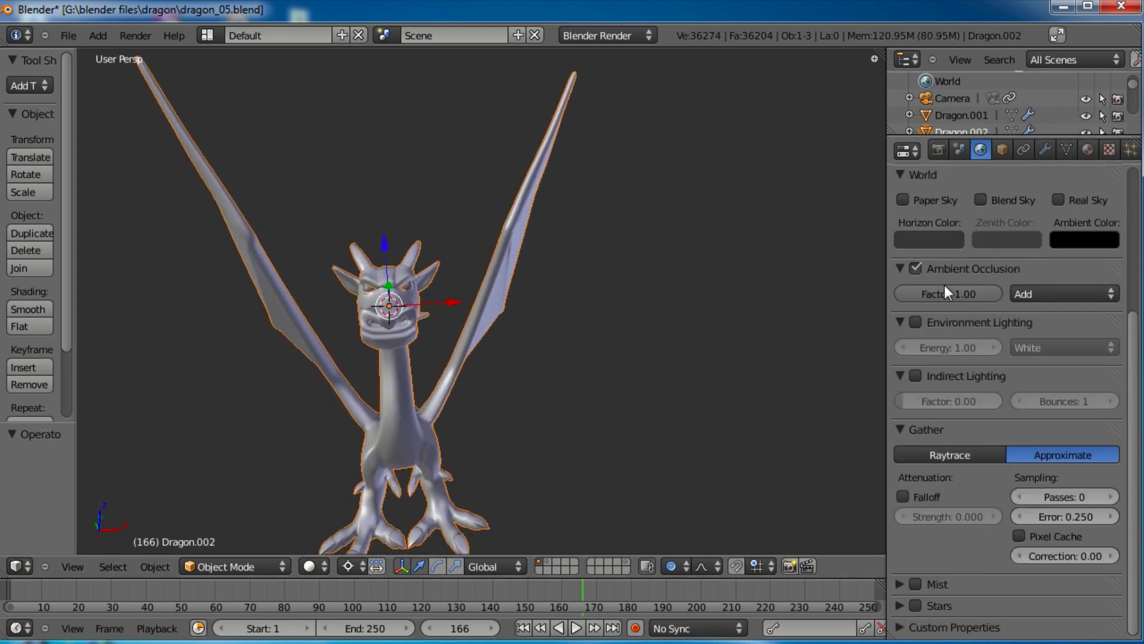
pyautogui.click(1057, 293)
pyautogui.scroll(-2, 457, 357)
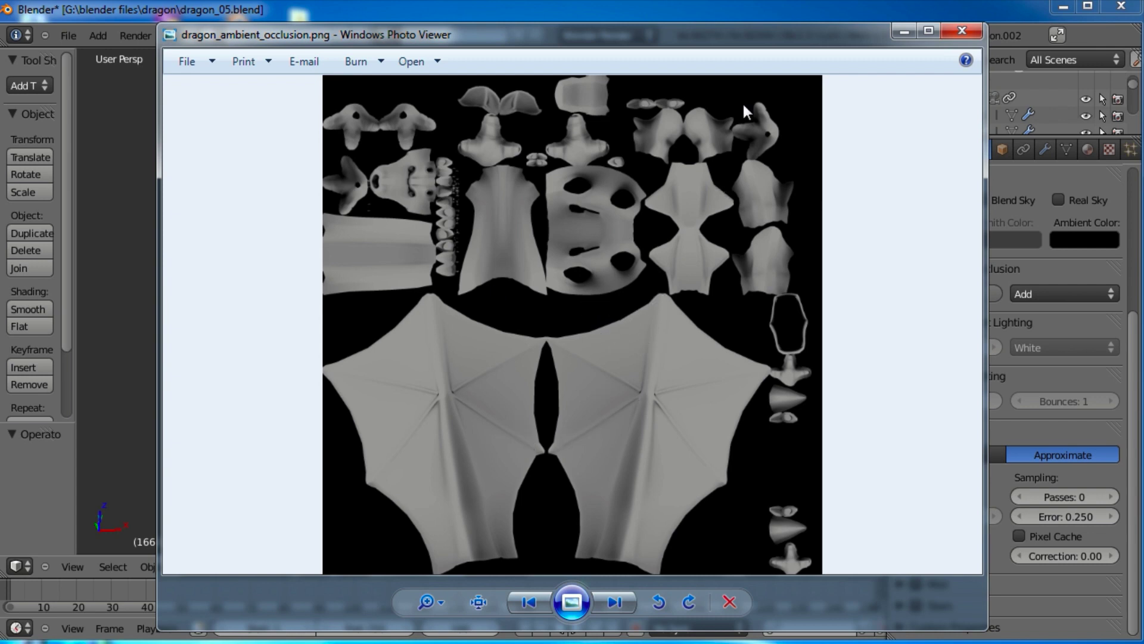
# Step: Shift the Photo Viewer window, inspect dragon_ambient_occlusion.png, then close the viewer
pyautogui.moveTo(785, 35); pyautogui.dragTo(728, 64)
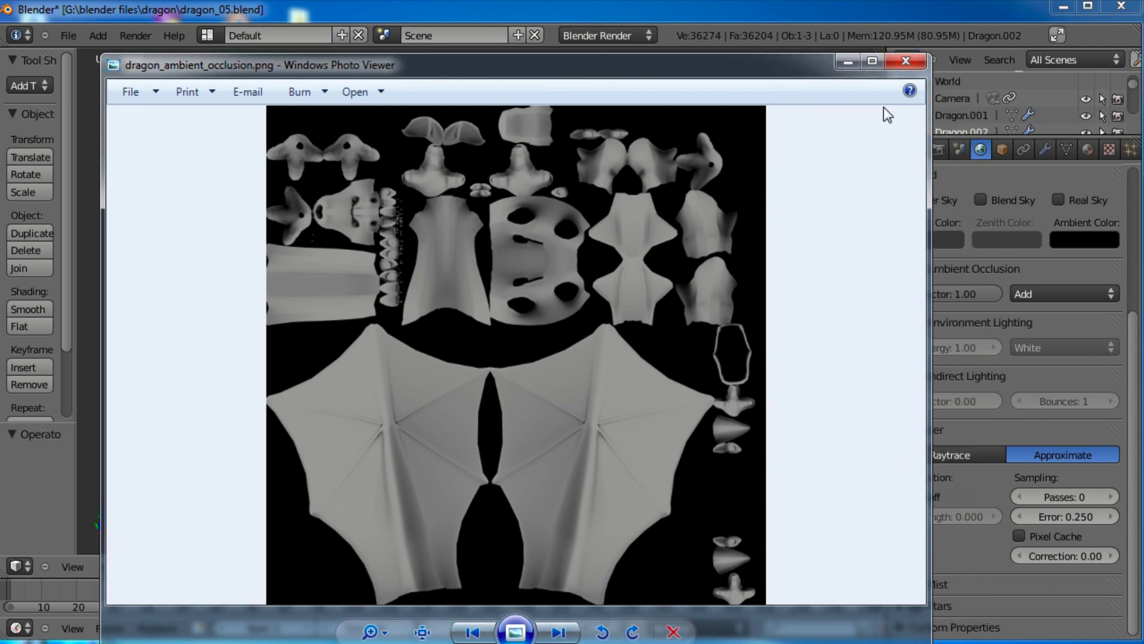
pyautogui.click(906, 61)
# Step: Check front and side views, then frame the dragon through the scene camera
pyautogui.click(637, 297)
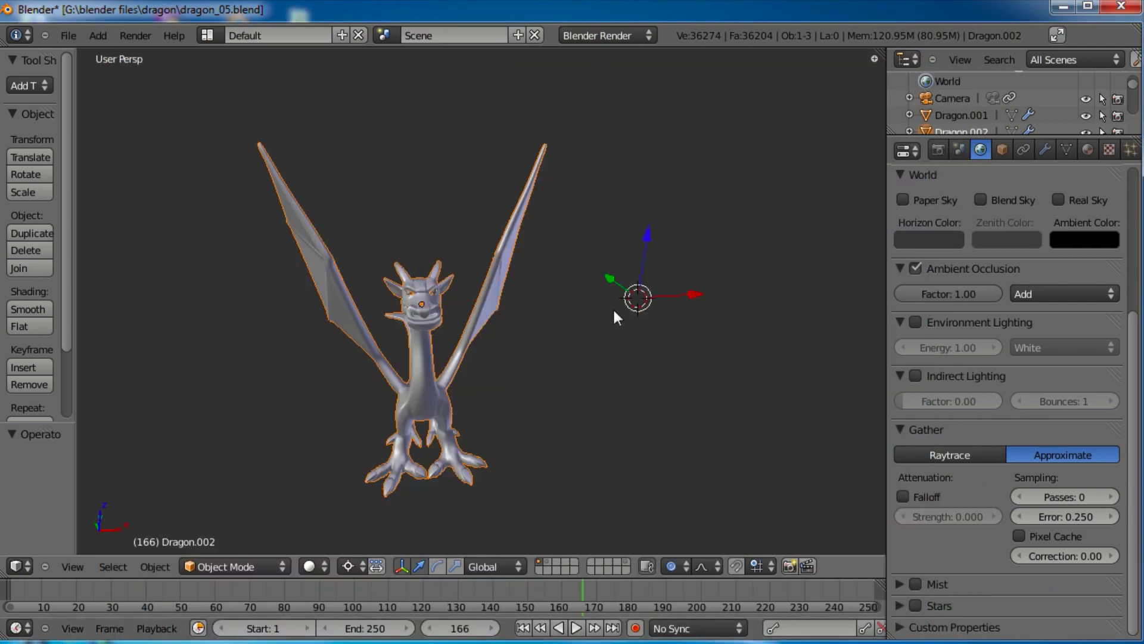
pyautogui.moveTo(619, 342); pyautogui.dragTo(520, 343, button='middle')
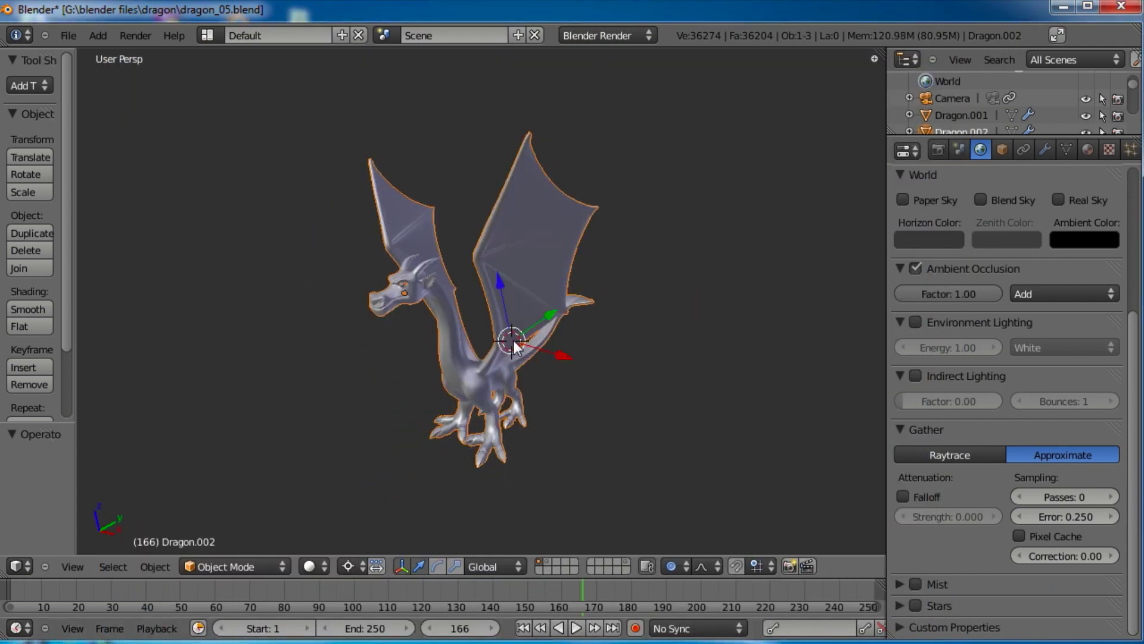
pyautogui.press('KP_1')
pyautogui.press('KP_3')
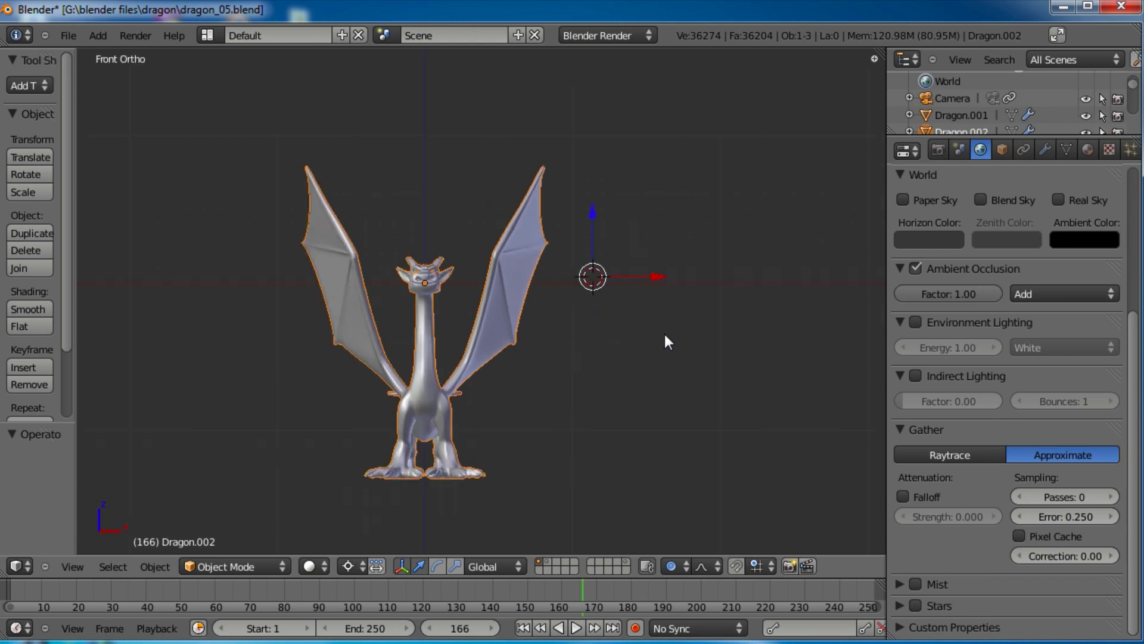
pyautogui.press('KP_5')
pyautogui.press('KP_0')
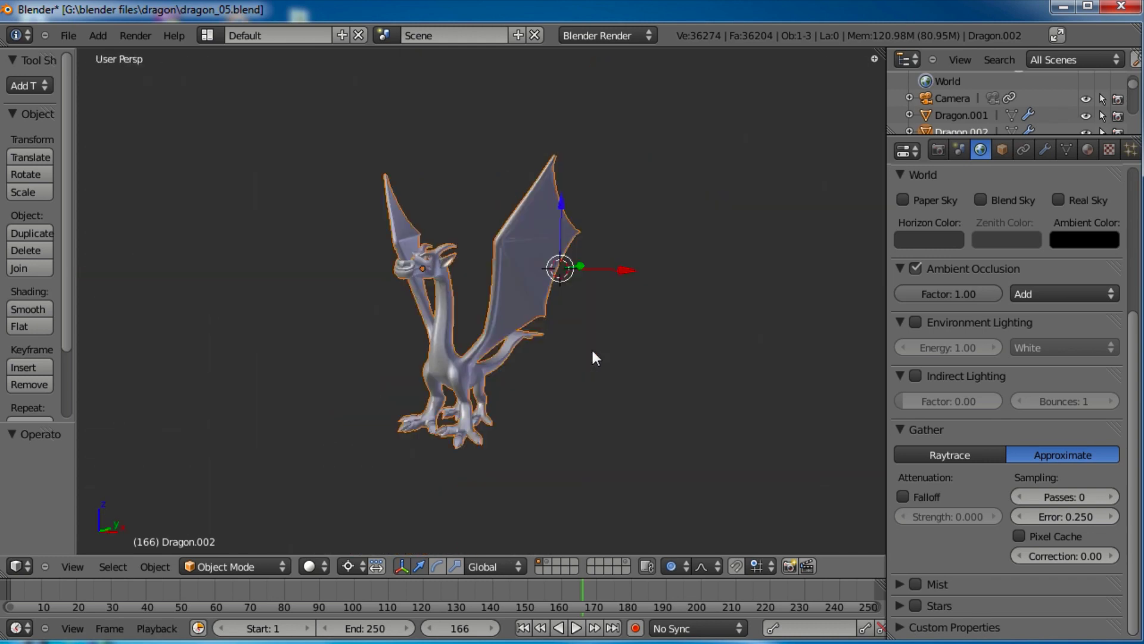
pyautogui.press('Home')
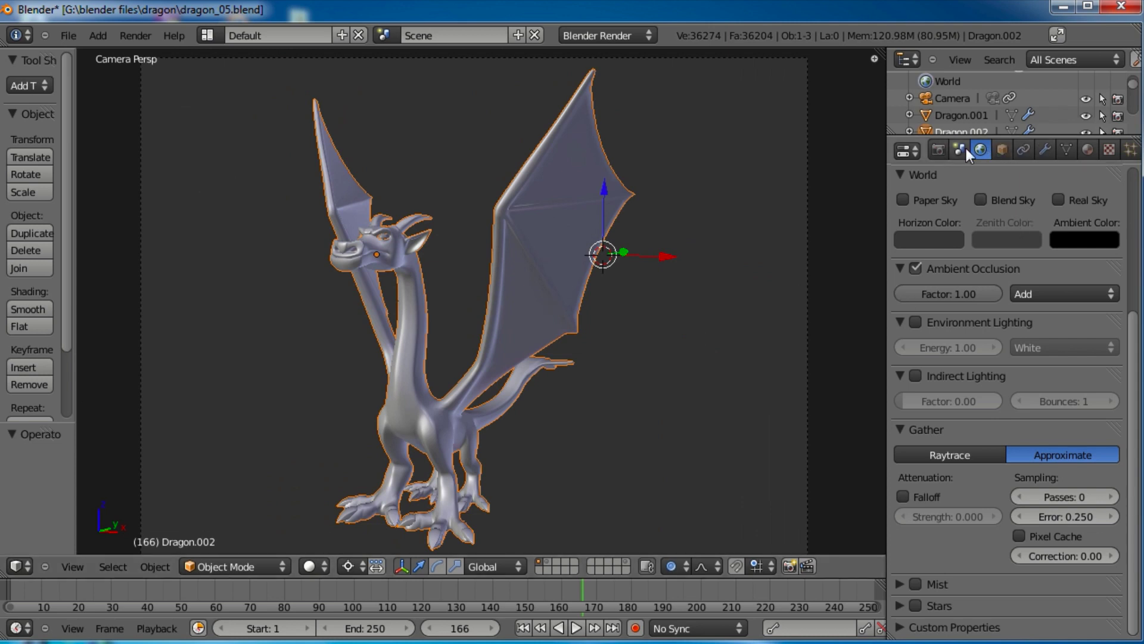
pyautogui.scroll(-2, 1068, 157)
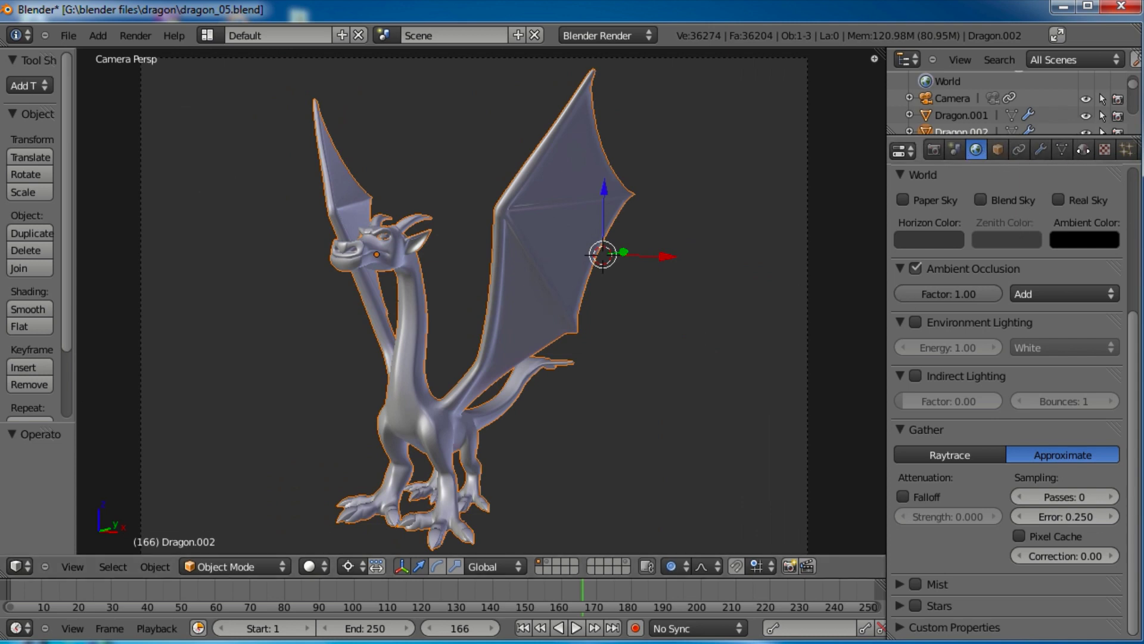
# Step: Load dragon_tangent_normals.png as the image of the dragon's first texture
pyautogui.click(1057, 152)
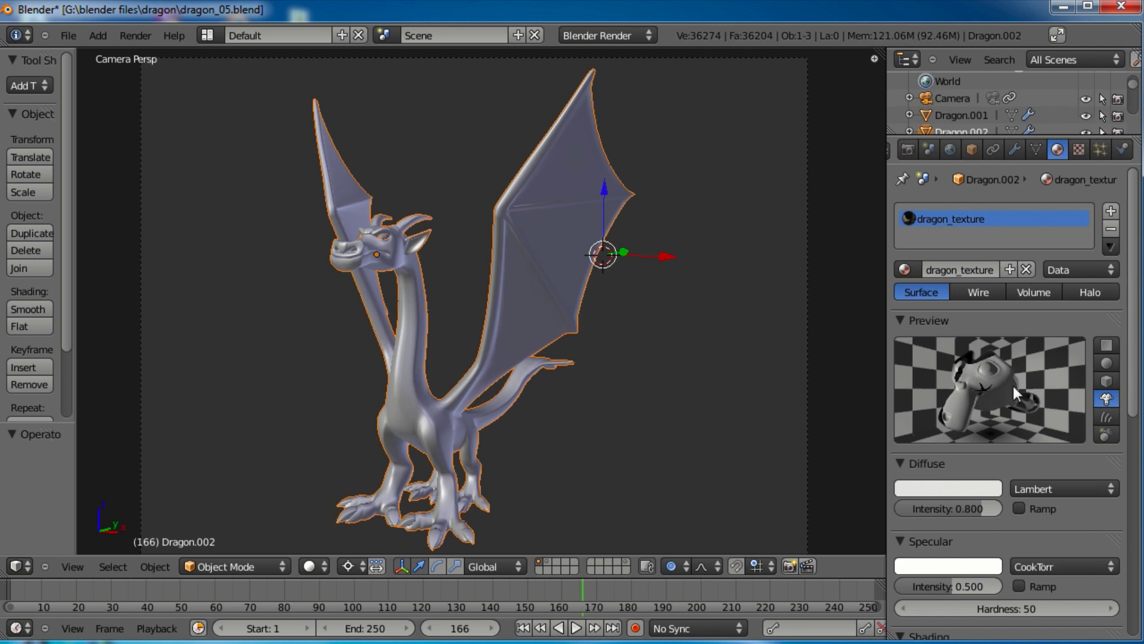
pyautogui.click(1079, 153)
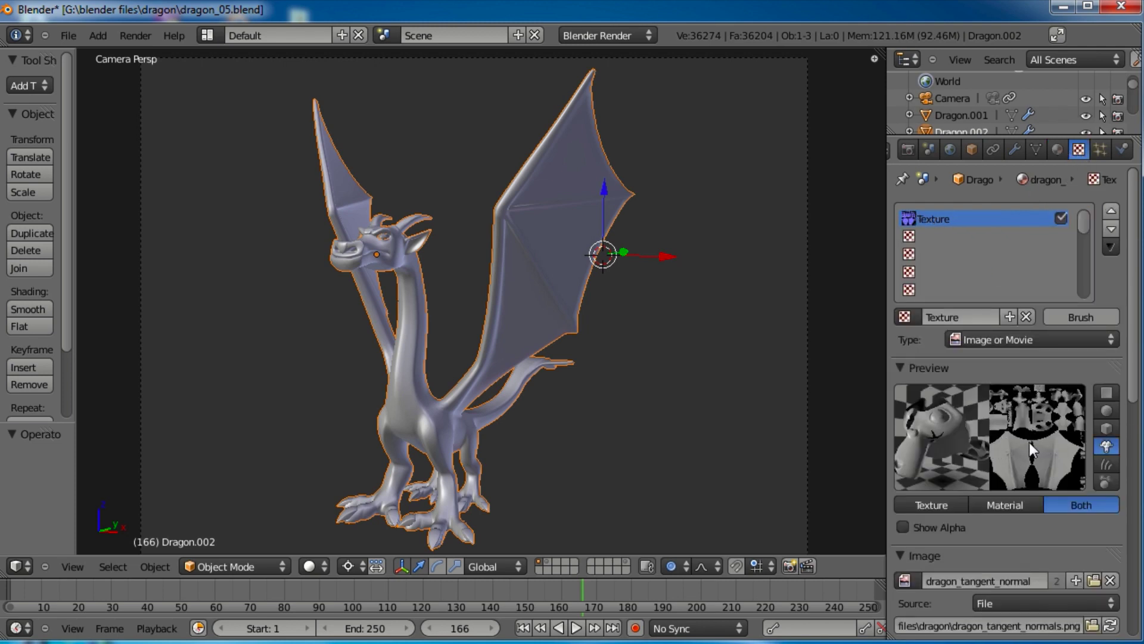
pyautogui.scroll(-3, 1029, 442)
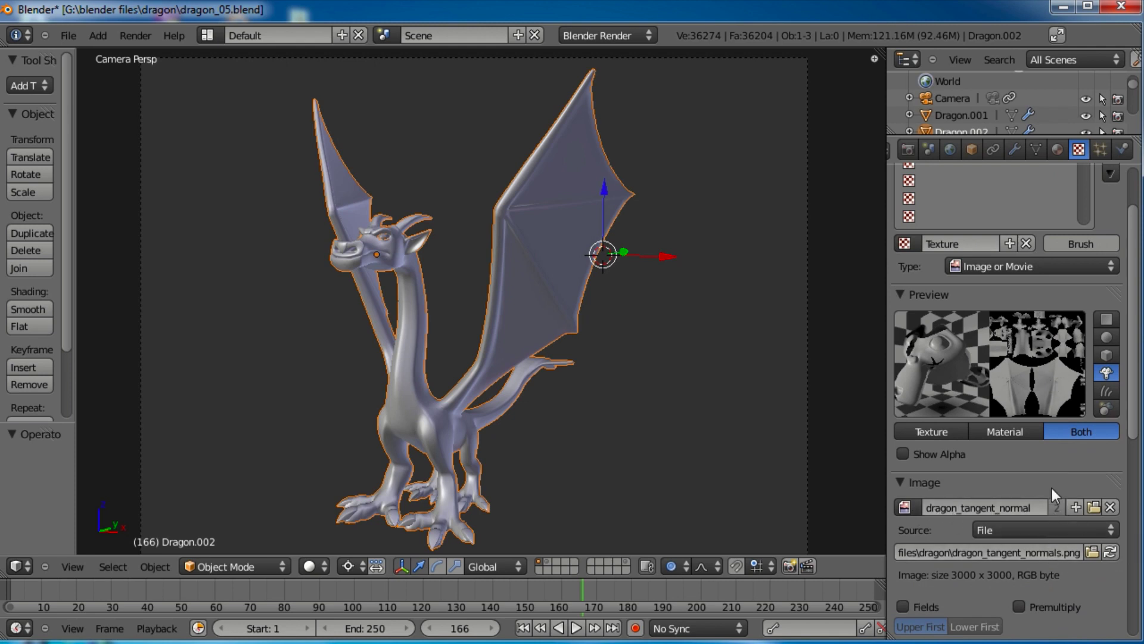
pyautogui.click(1093, 552)
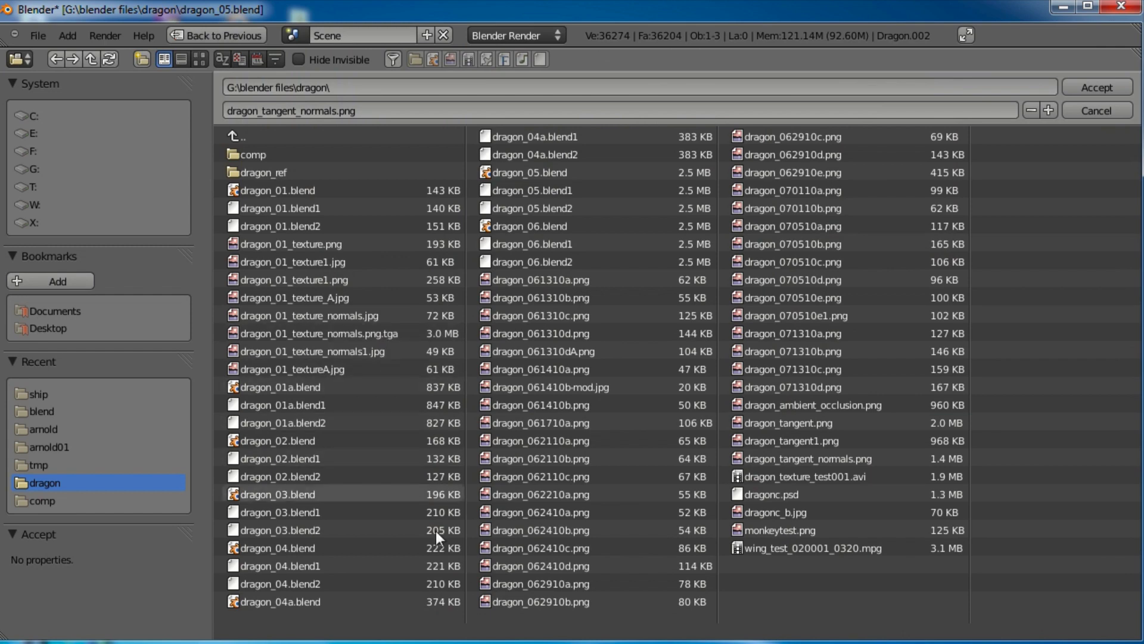
pyautogui.click(834, 458)
pyautogui.click(1096, 87)
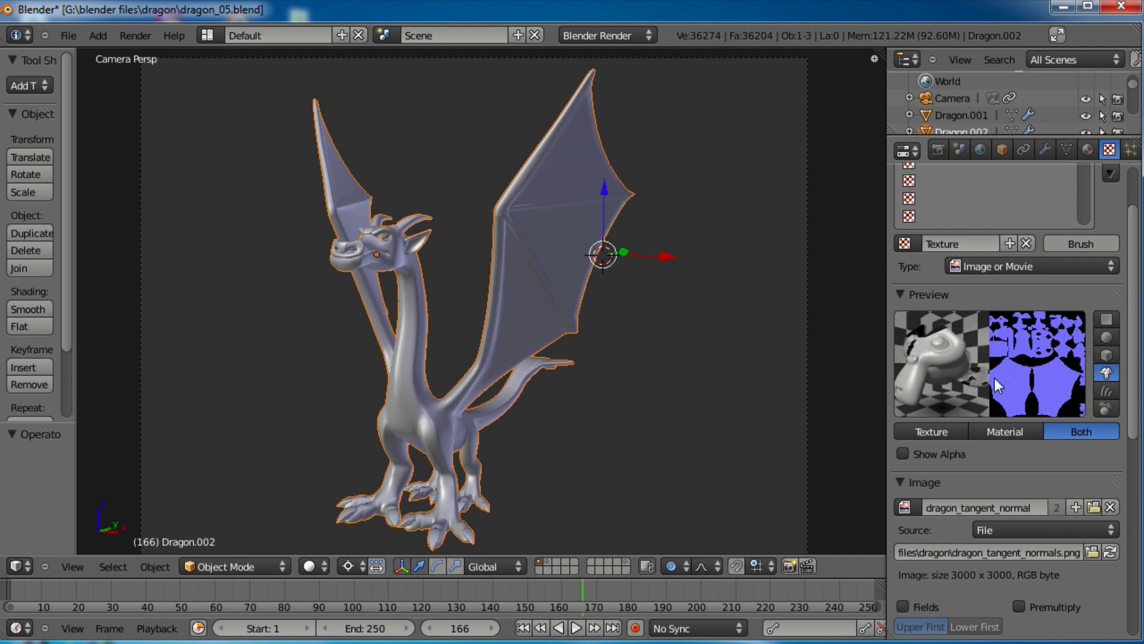
pyautogui.scroll(3, 995, 477)
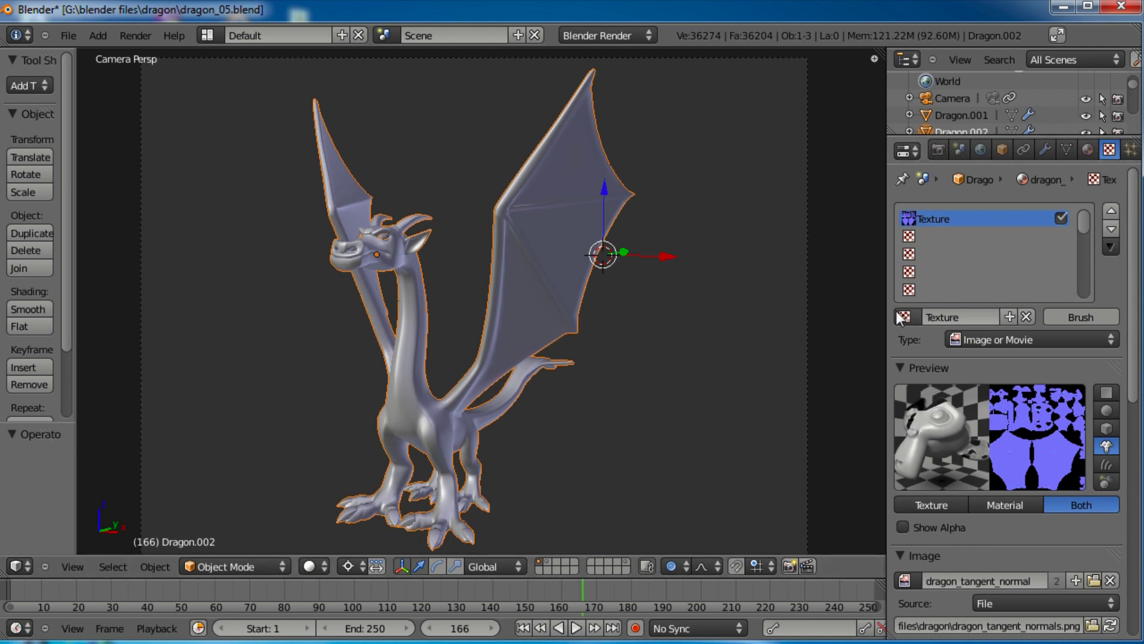
# Step: Create a new Image or Movie texture in the second slot using dragon_ambient_occlusion.png
pyautogui.click(933, 236)
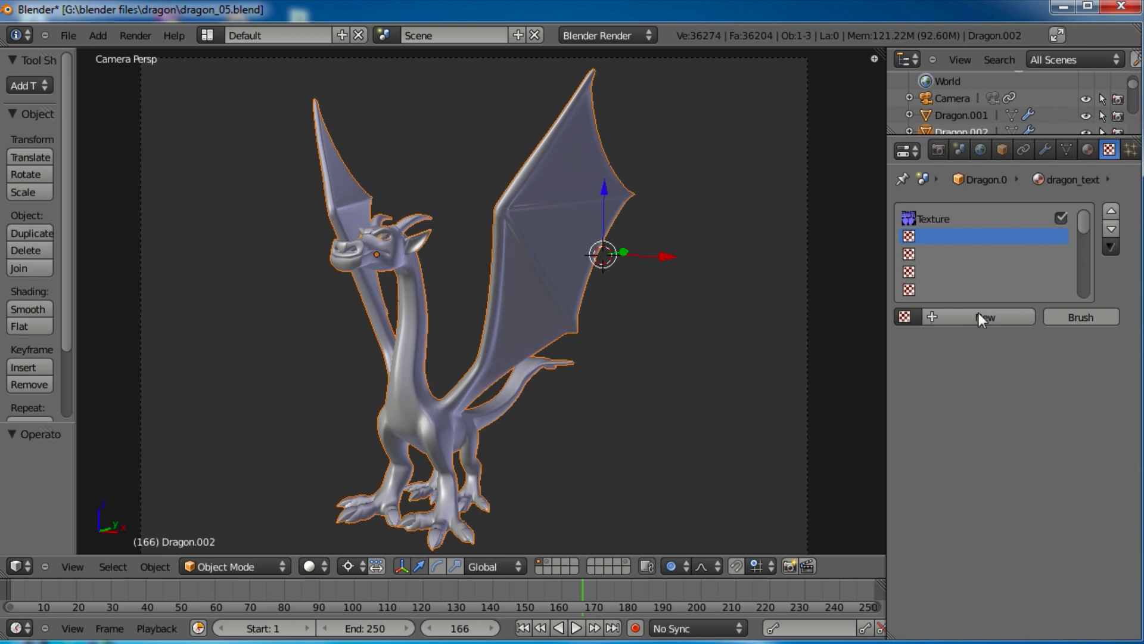
pyautogui.click(955, 318)
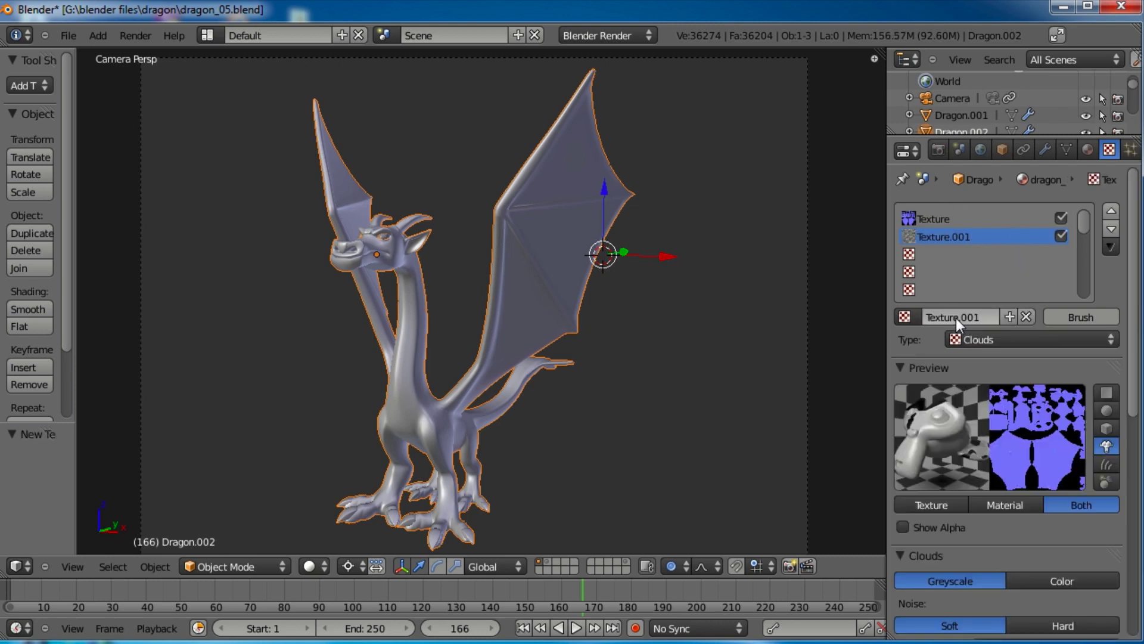
pyautogui.click(1007, 340)
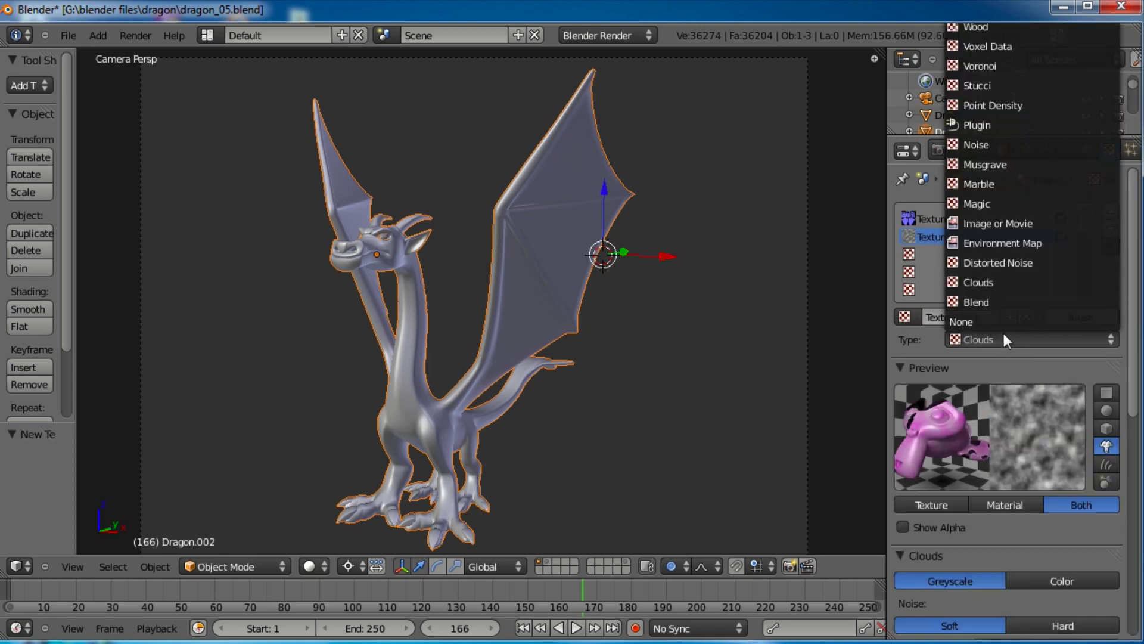
pyautogui.click(986, 225)
pyautogui.scroll(-2, 1013, 477)
pyautogui.click(913, 534)
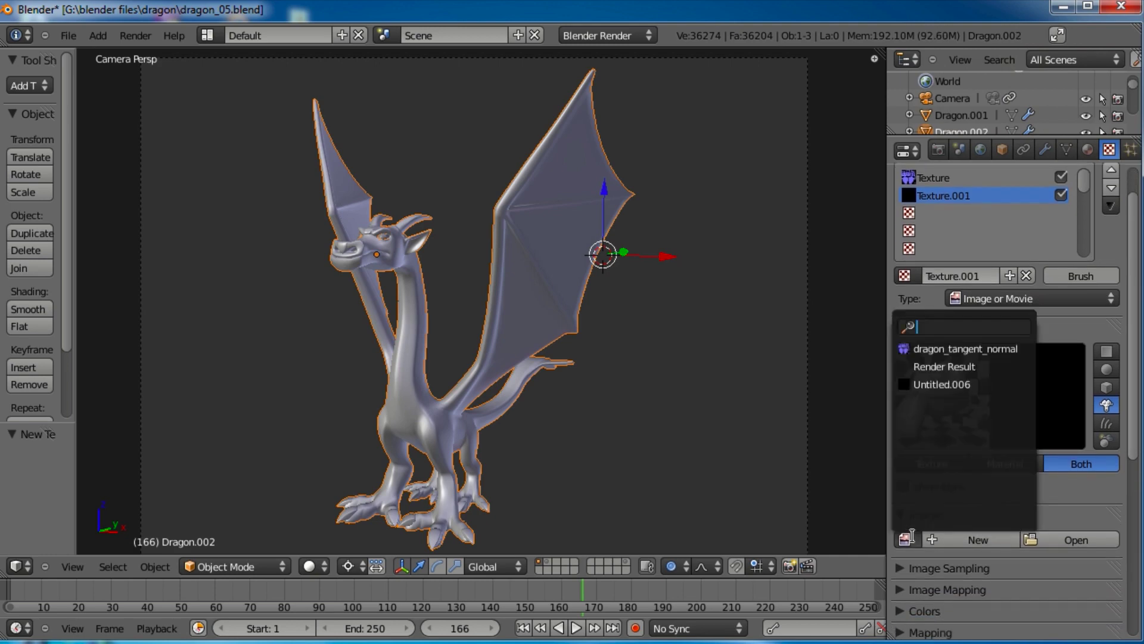
pyautogui.click(1063, 539)
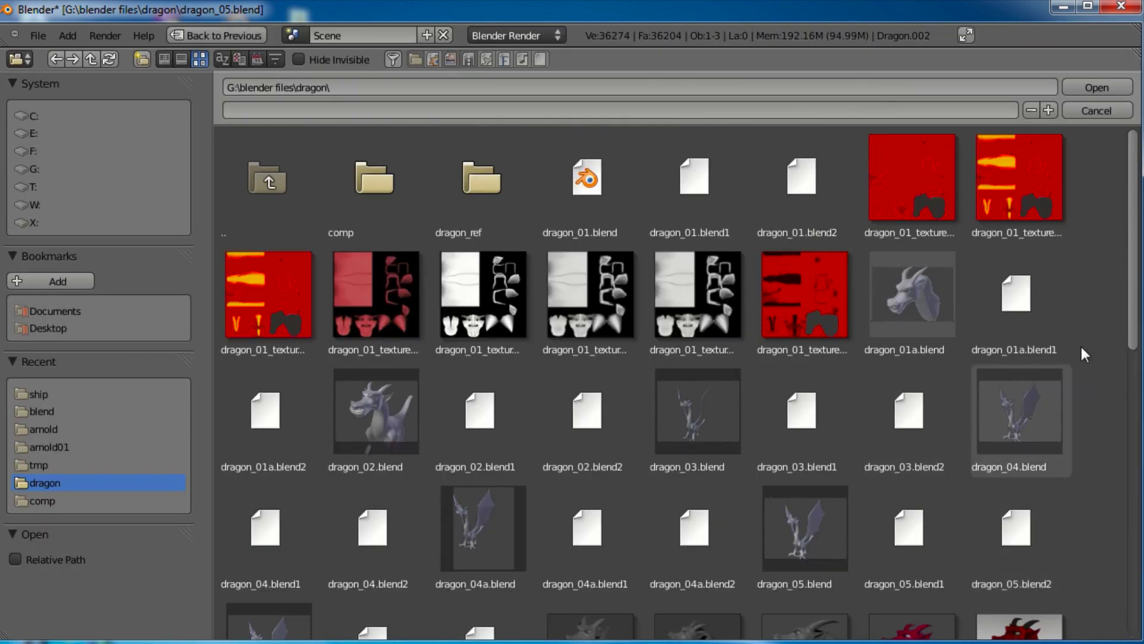
pyautogui.scroll(-10, 824, 481)
pyautogui.click(825, 482)
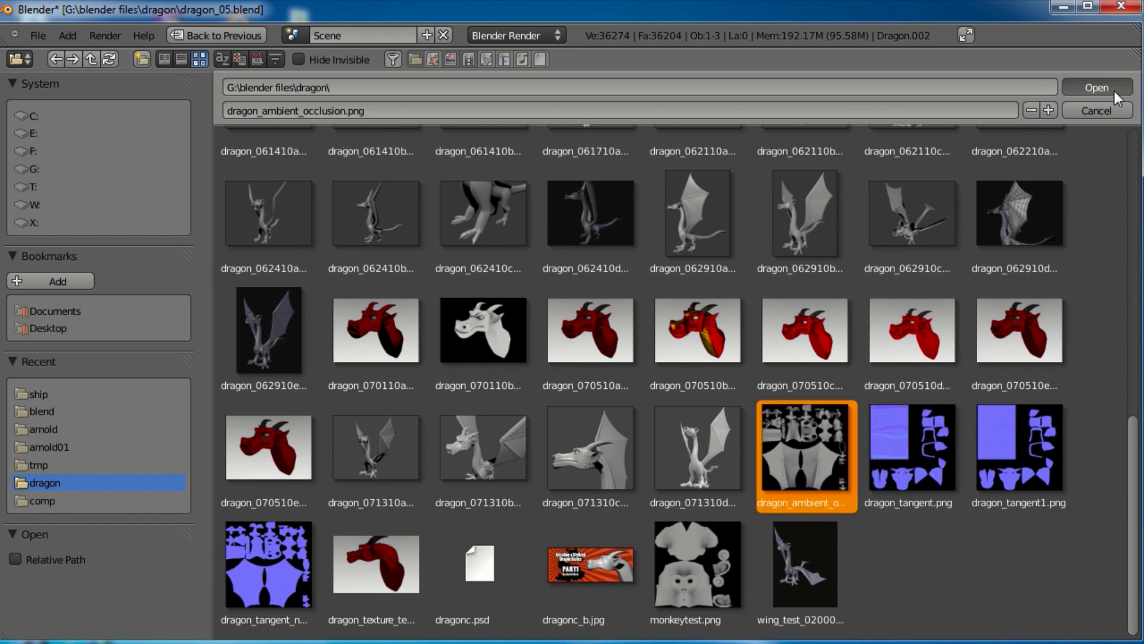
pyautogui.click(1096, 88)
# Step: Set the new texture's mapping coordinates to UV
pyautogui.scroll(-8, 1006, 295)
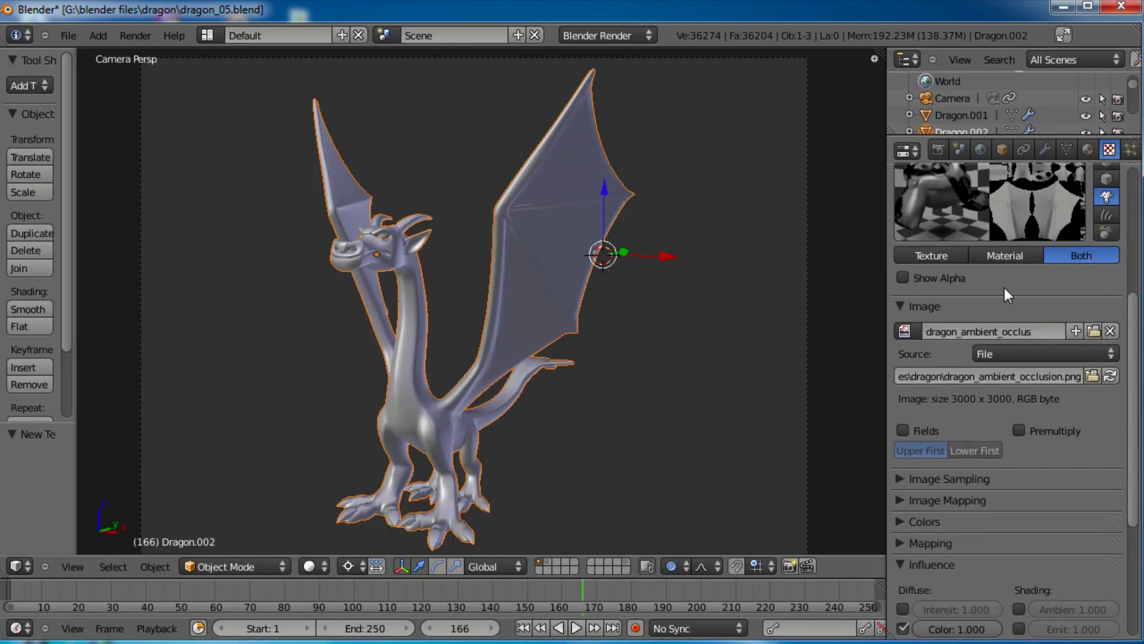
pyautogui.click(899, 541)
pyautogui.click(993, 567)
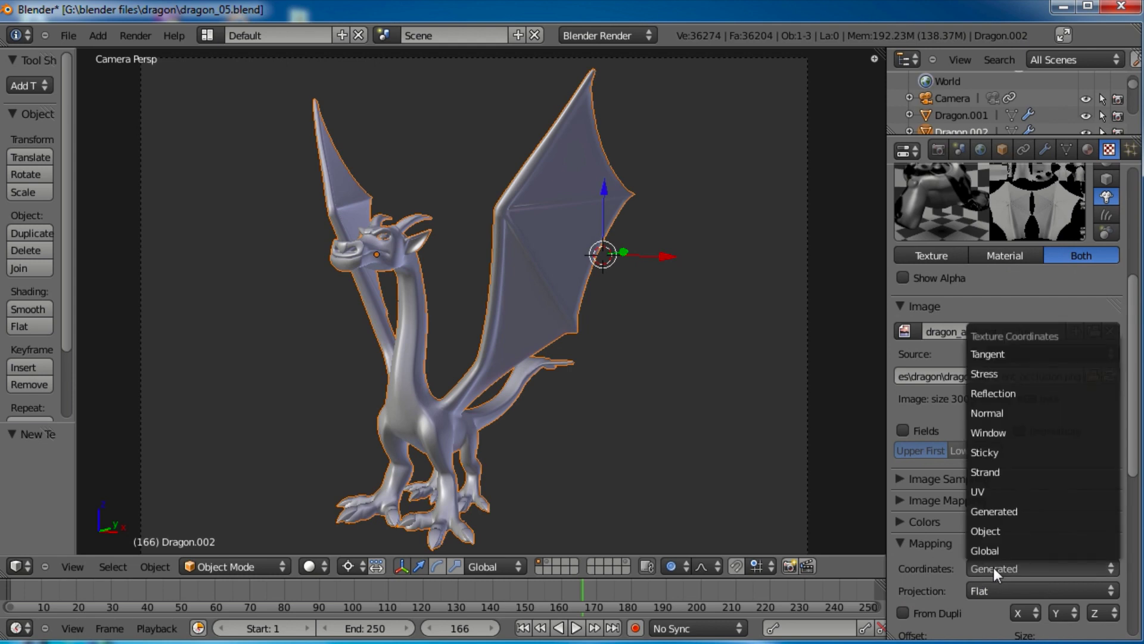
pyautogui.click(1003, 493)
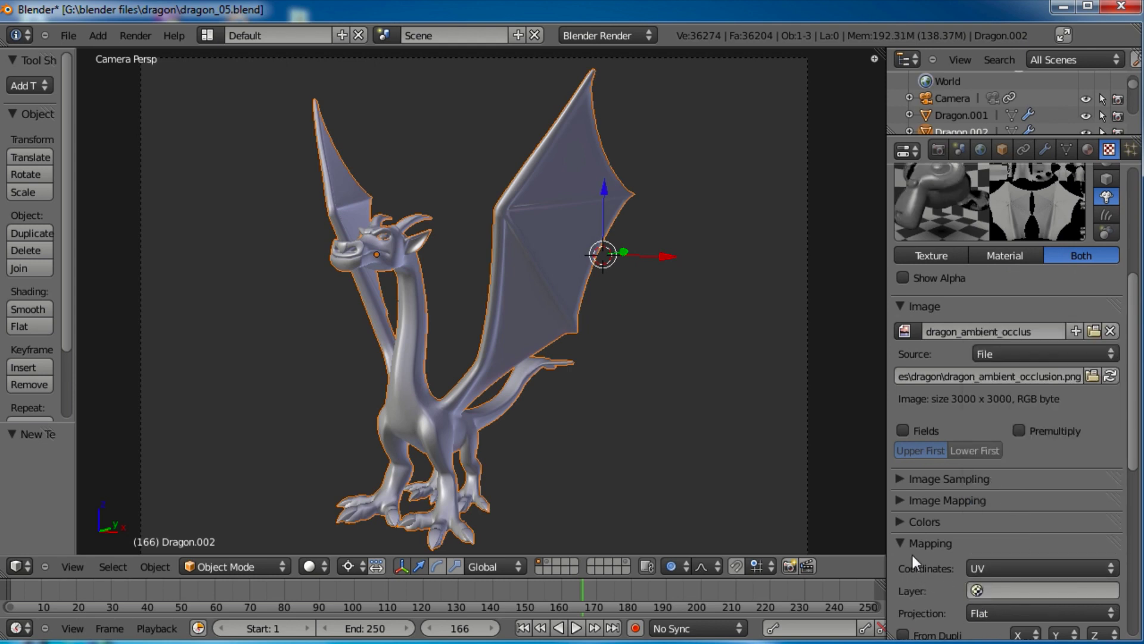
pyautogui.click(930, 543)
pyautogui.click(995, 564)
pyautogui.scroll(-5, 1026, 375)
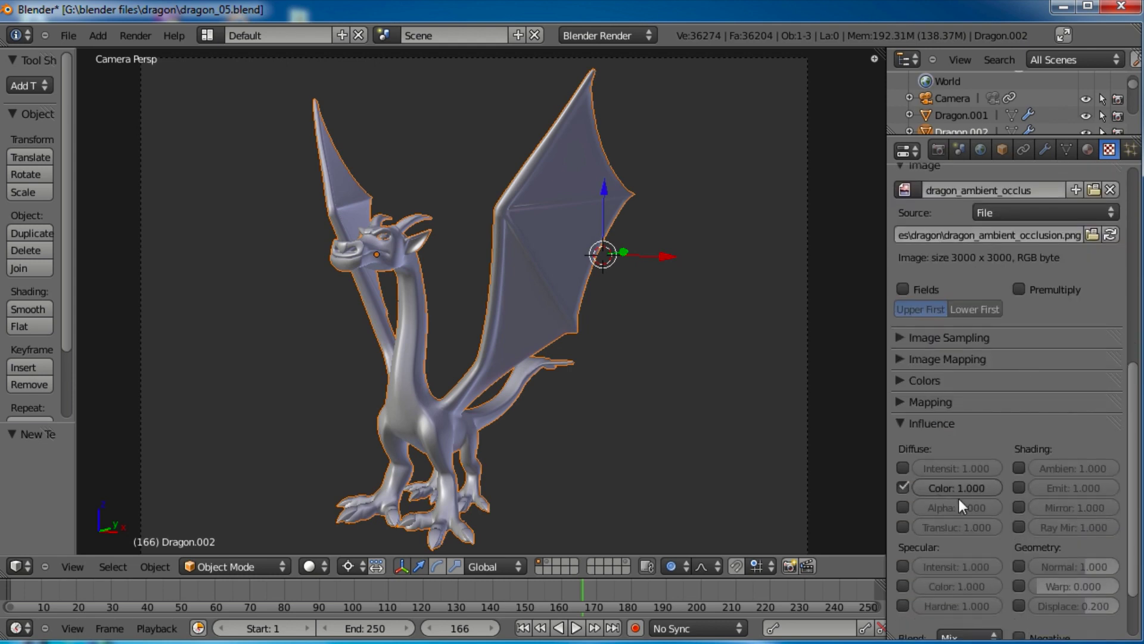
pyautogui.scroll(10, 1007, 426)
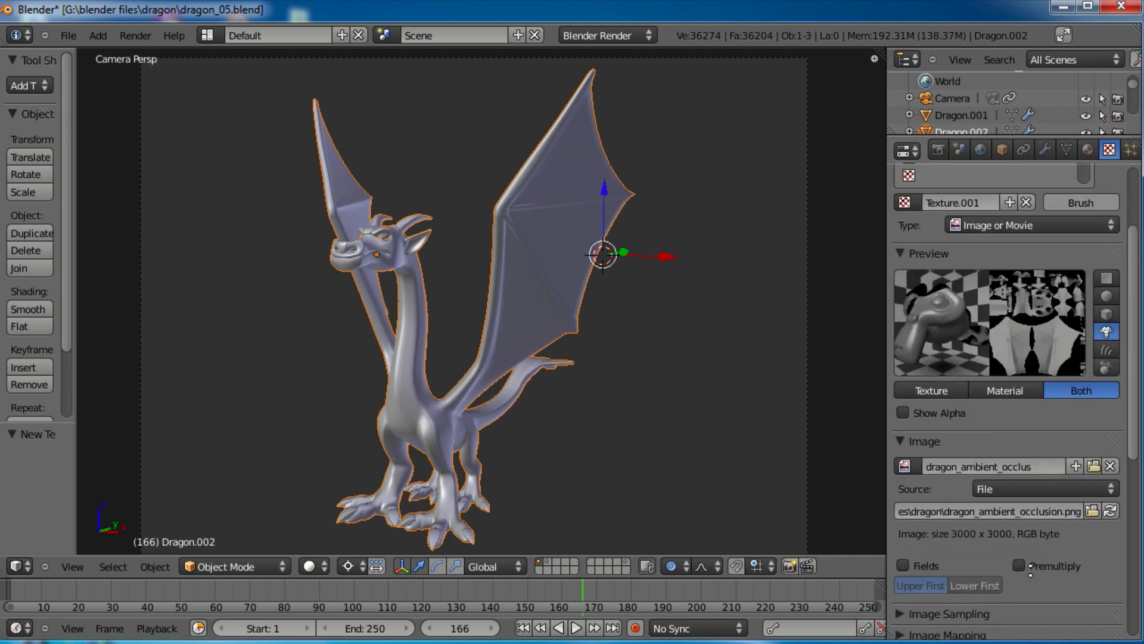
pyautogui.scroll(4, 1015, 408)
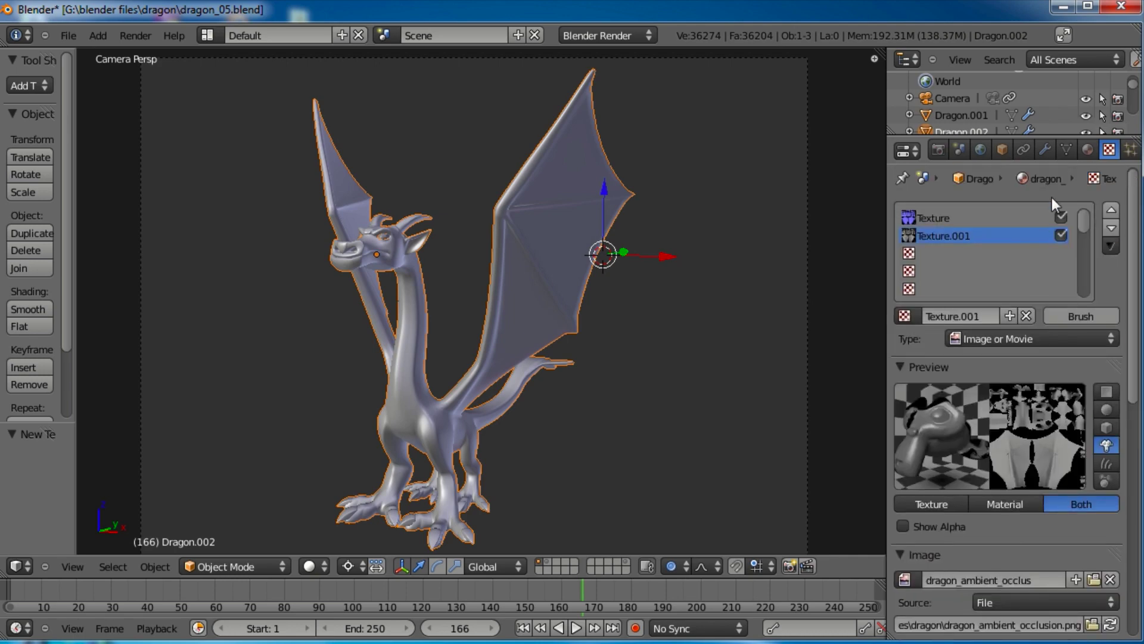
pyautogui.click(980, 150)
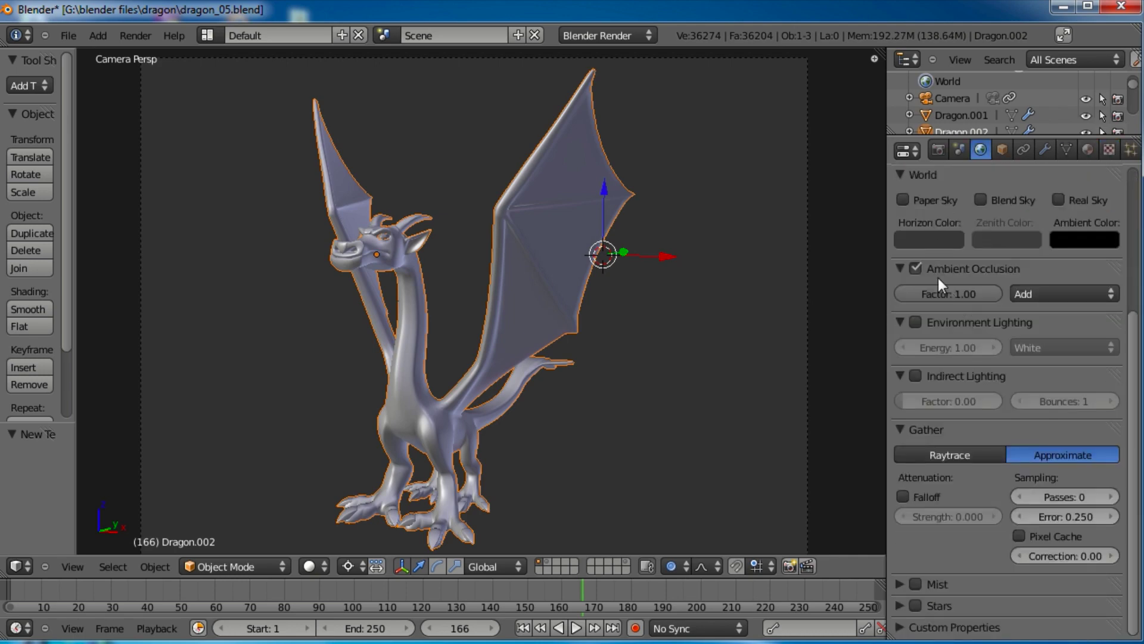
# Step: Turn off world ambient occlusion and delete the high-poly Dragon.001 from its layer
pyautogui.click(916, 268)
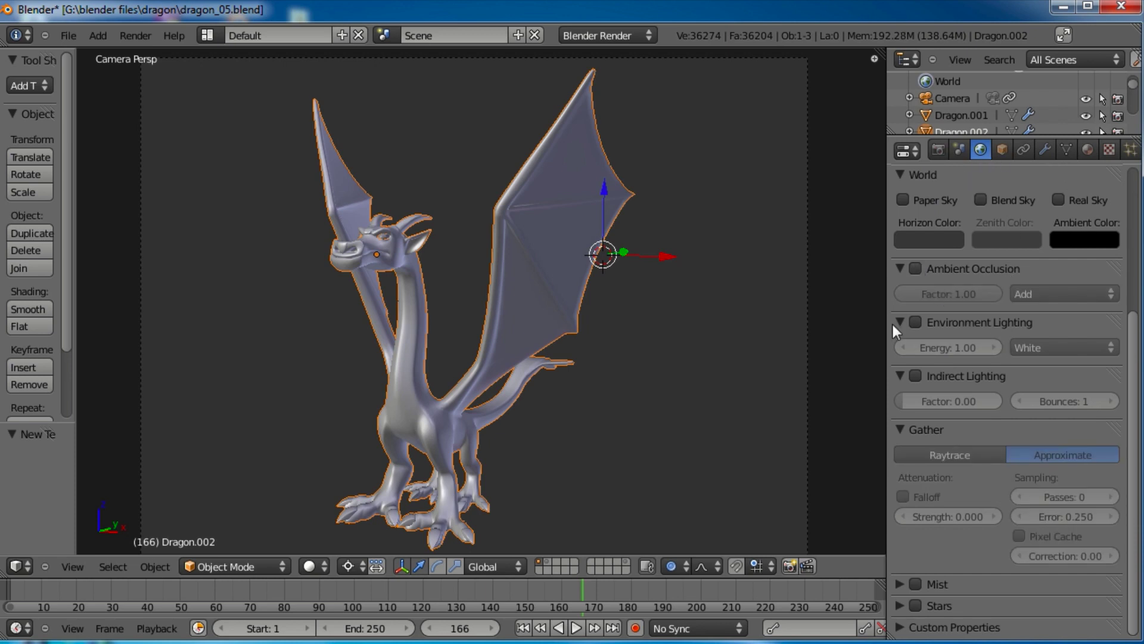
pyautogui.keyDown('shift'); pyautogui.click(627, 560); pyautogui.keyUp('shift')
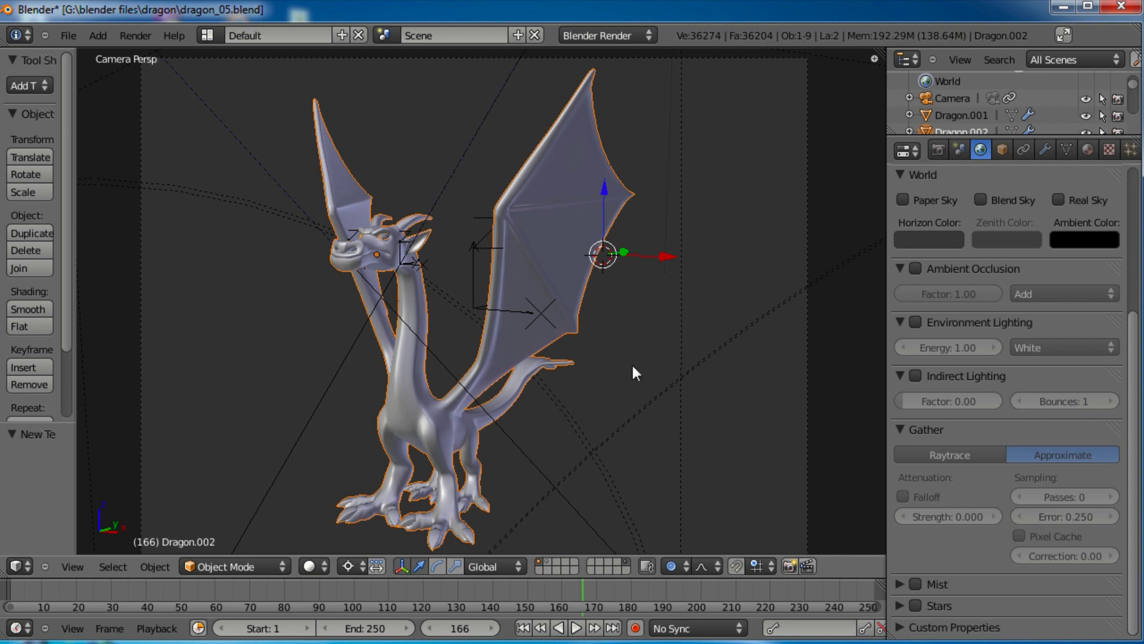
pyautogui.click(547, 561)
pyautogui.rightClick(509, 384)
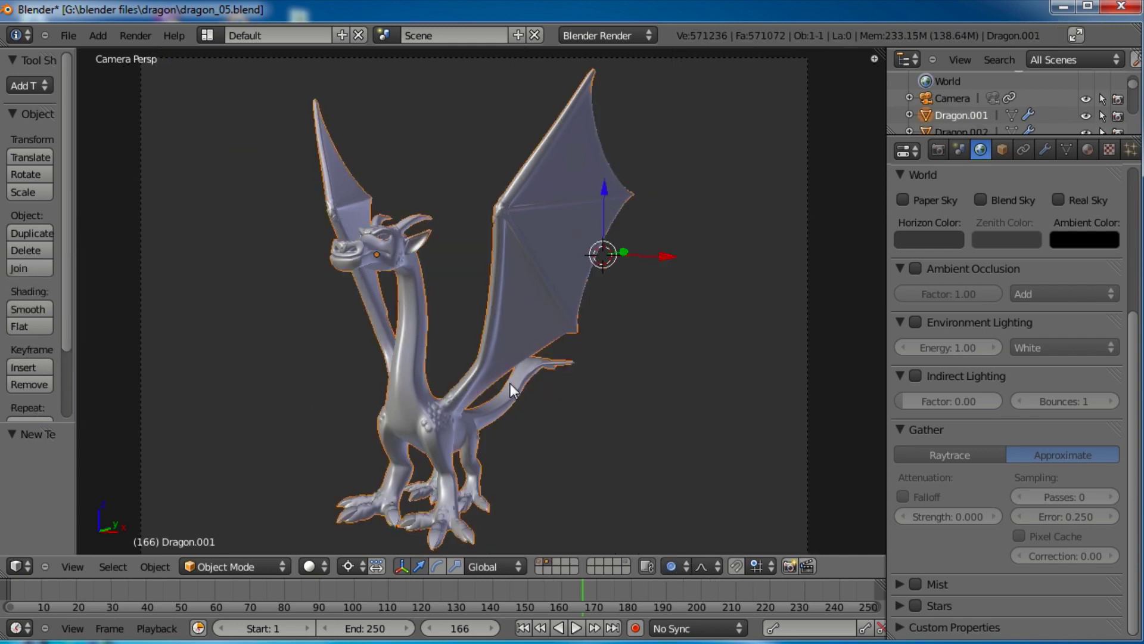
pyautogui.press('x')
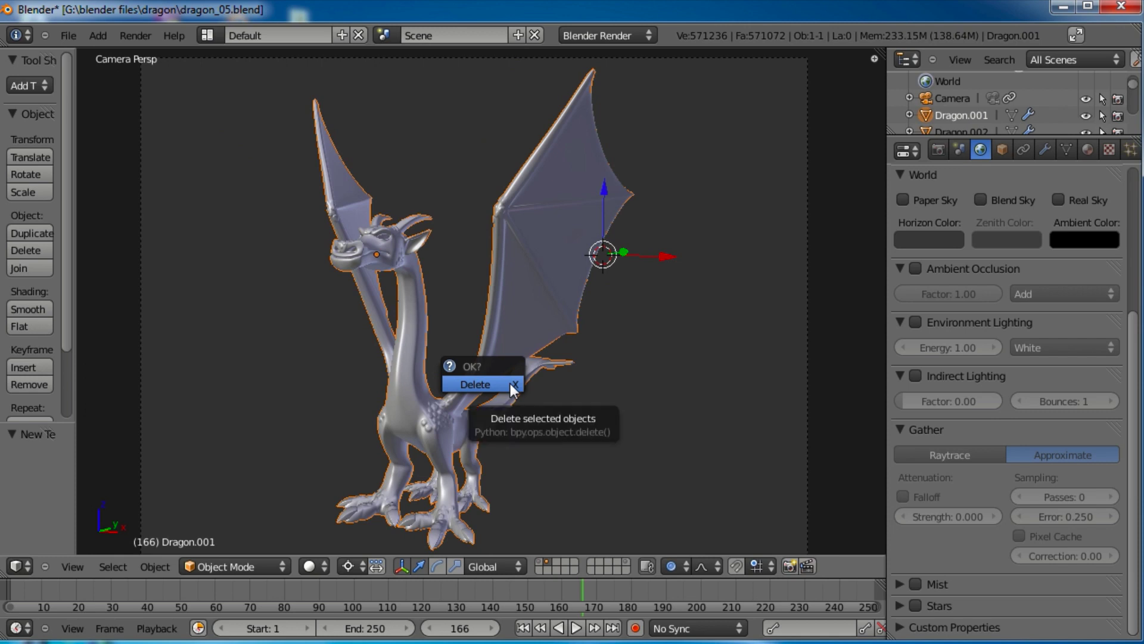
pyautogui.click(510, 383)
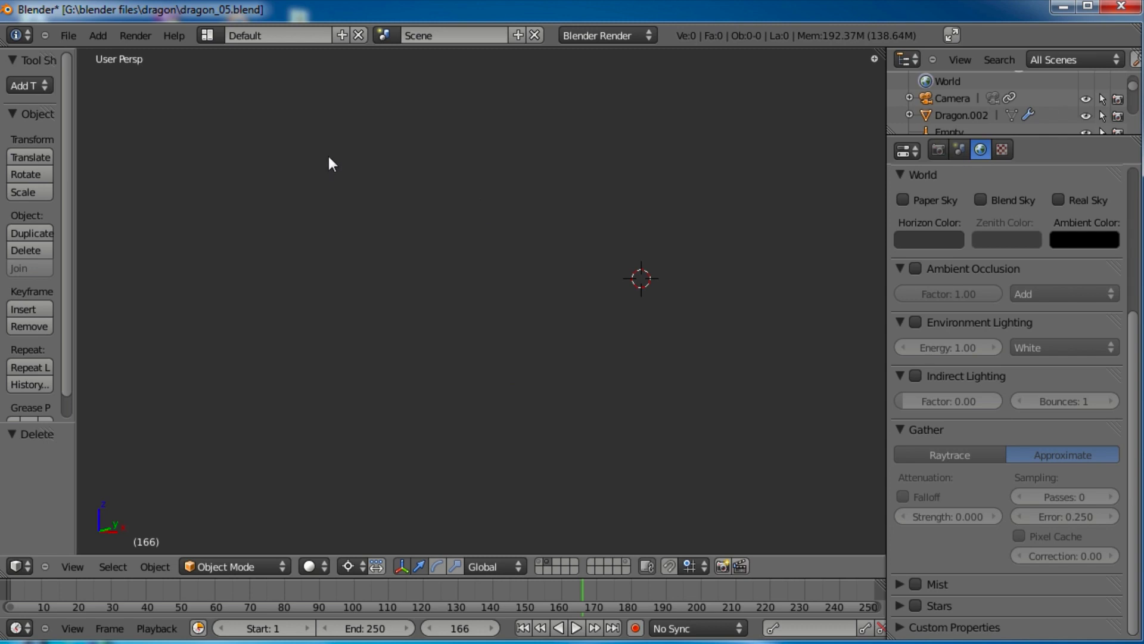
# Step: Save the scene as dragon_06.blend, saving over the existing file
pyautogui.click(69, 36)
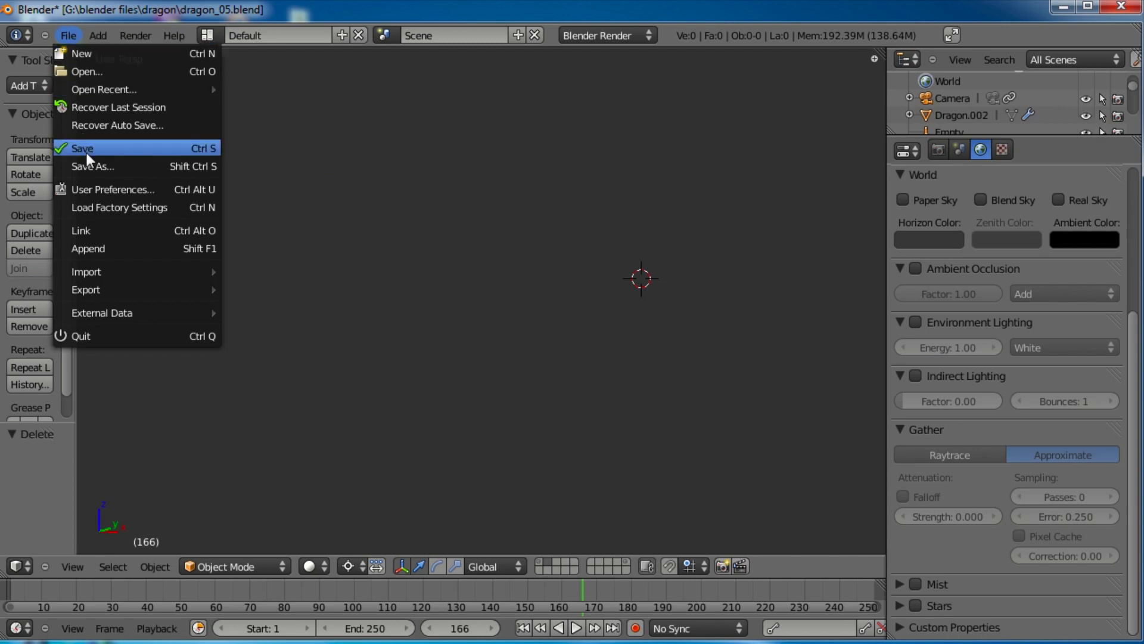
pyautogui.click(69, 35)
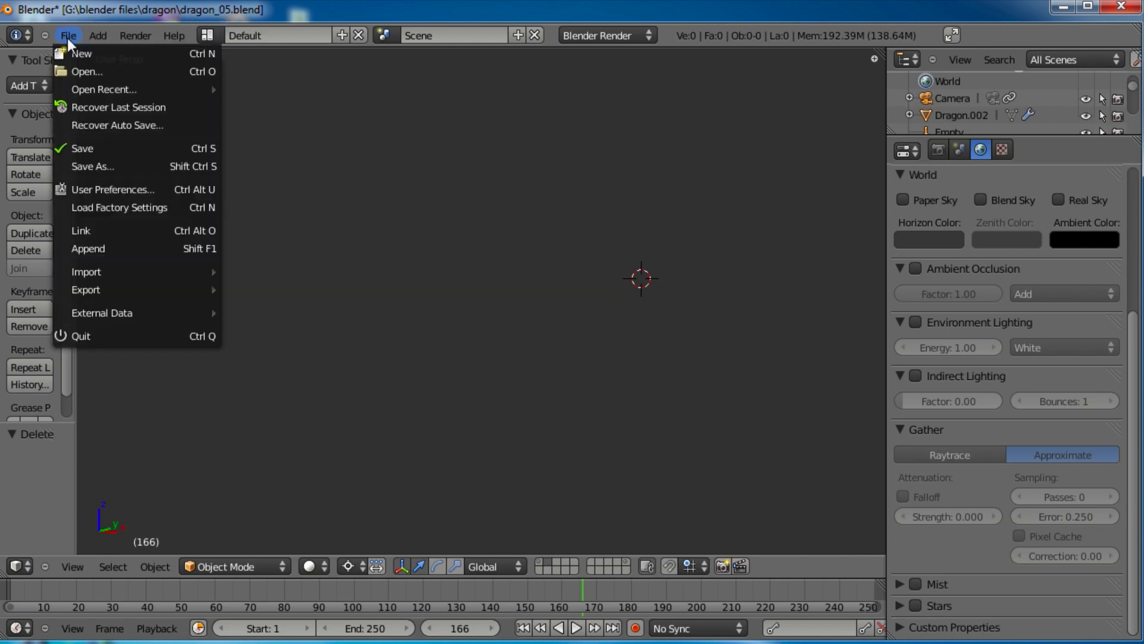
pyautogui.click(84, 165)
pyautogui.click(279, 111)
pyautogui.click(279, 111)
pyautogui.press('BackSpace')
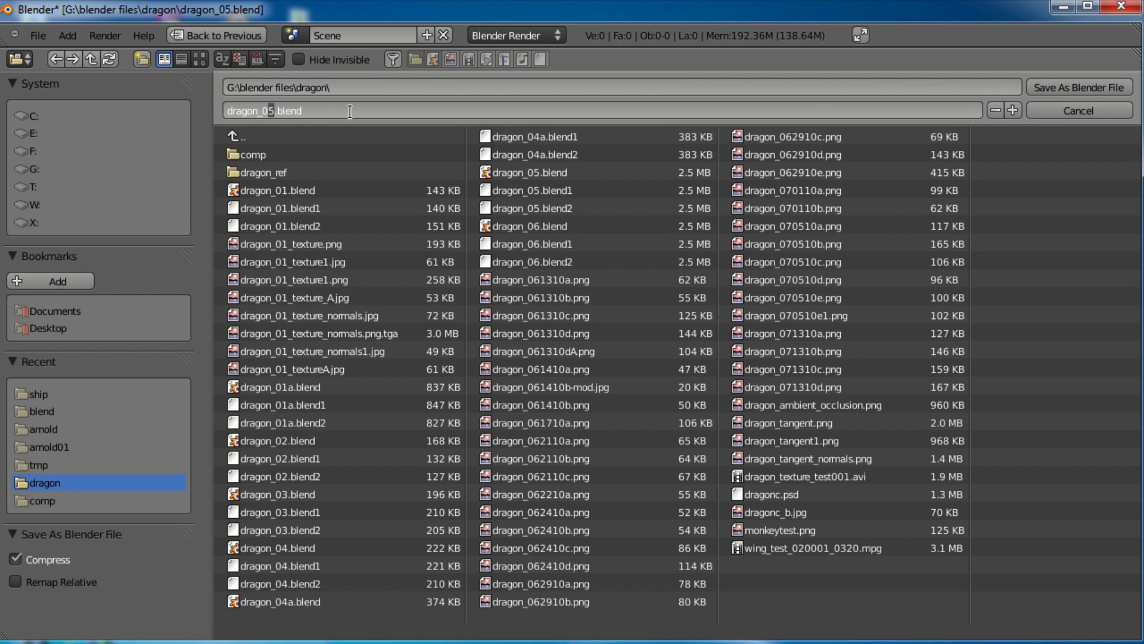
pyautogui.write('6')
pyautogui.click(1071, 87)
pyautogui.click(1071, 87)
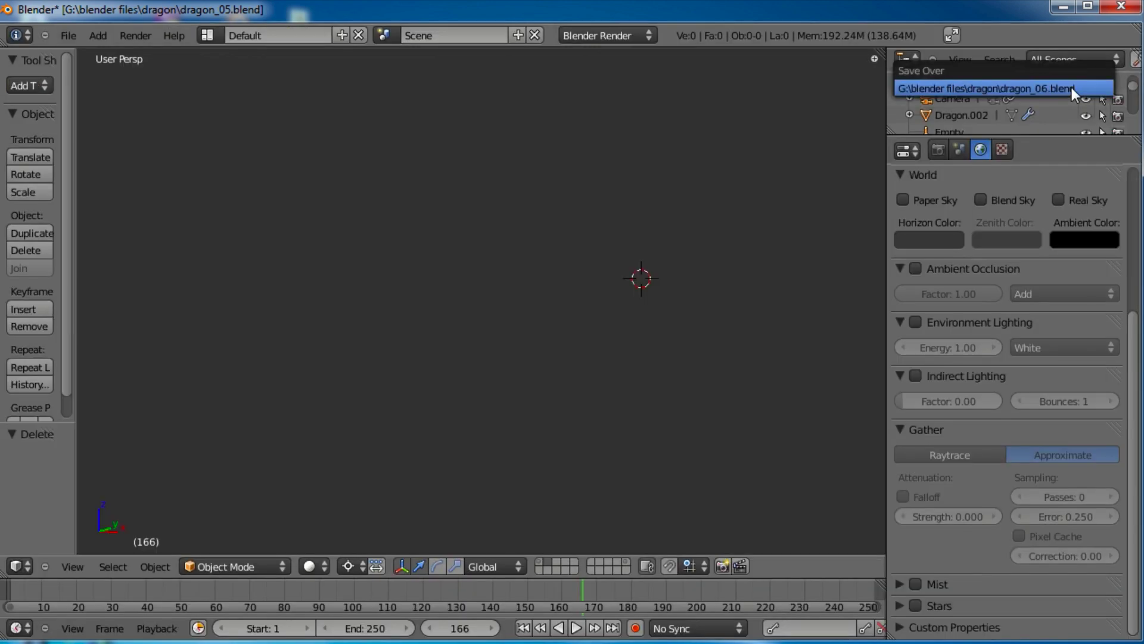
pyautogui.click(1071, 87)
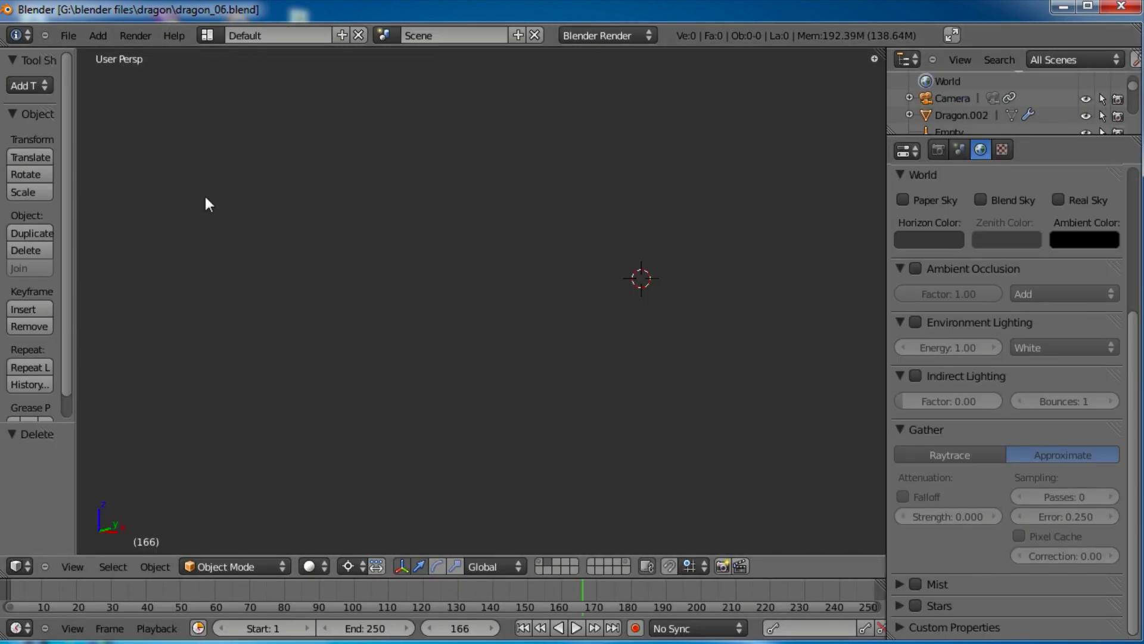
# Step: Show the dragon and camera layers, render from the camera (00:08.89), then close the render
pyautogui.click(548, 571)
pyautogui.keyDown('shift'); pyautogui.click(629, 563); pyautogui.keyUp('shift')
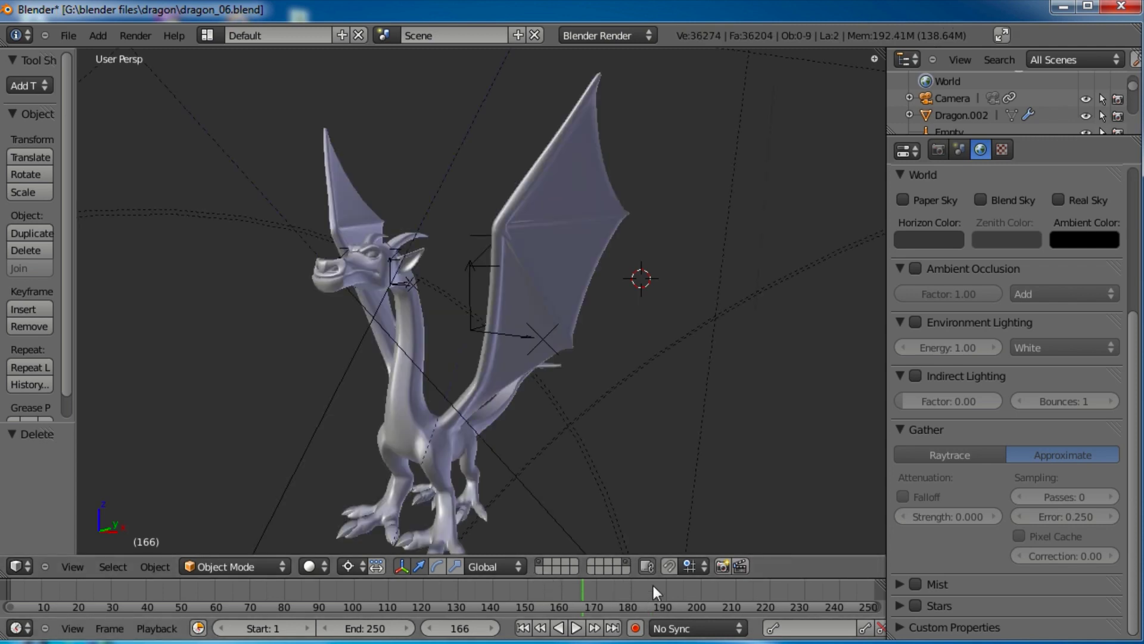
pyautogui.press('KP_0')
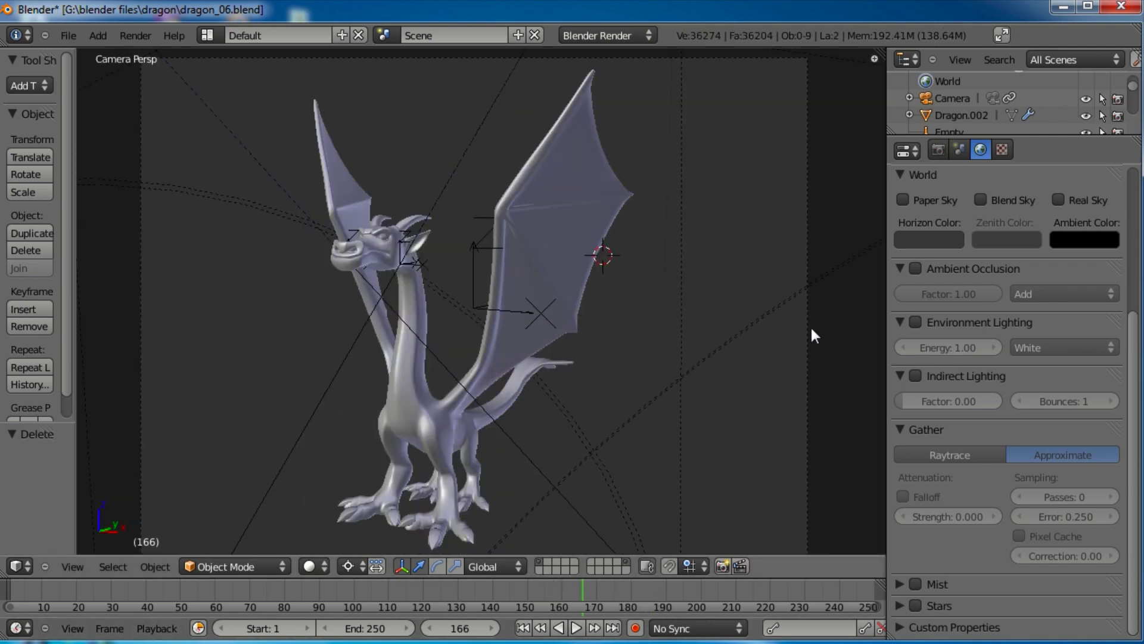
pyautogui.press('F12')
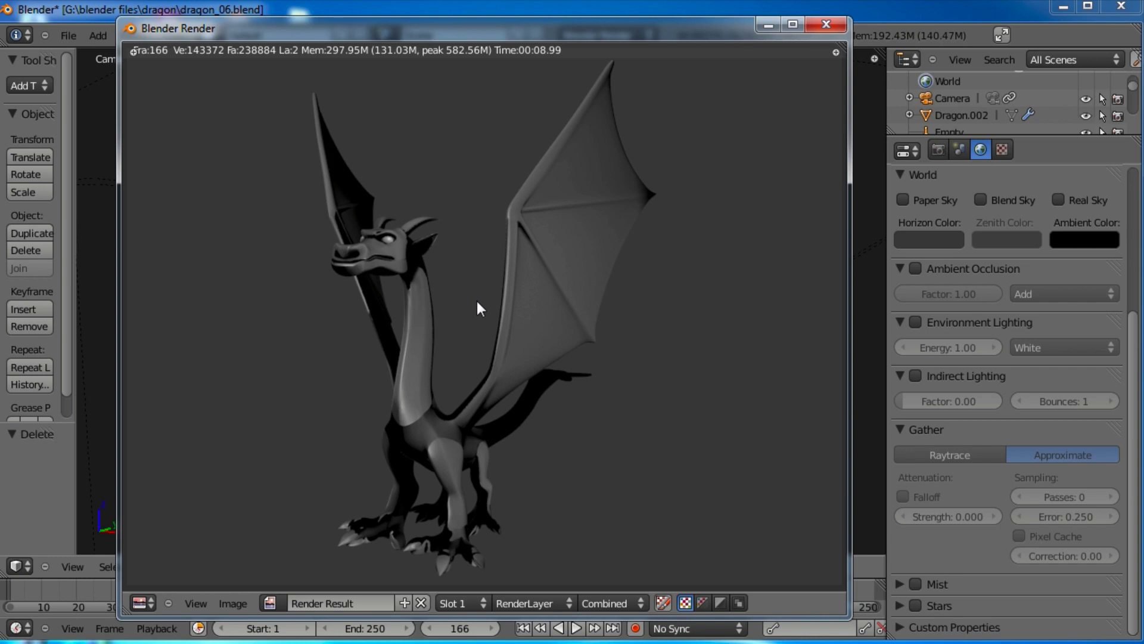
pyautogui.press('F12')
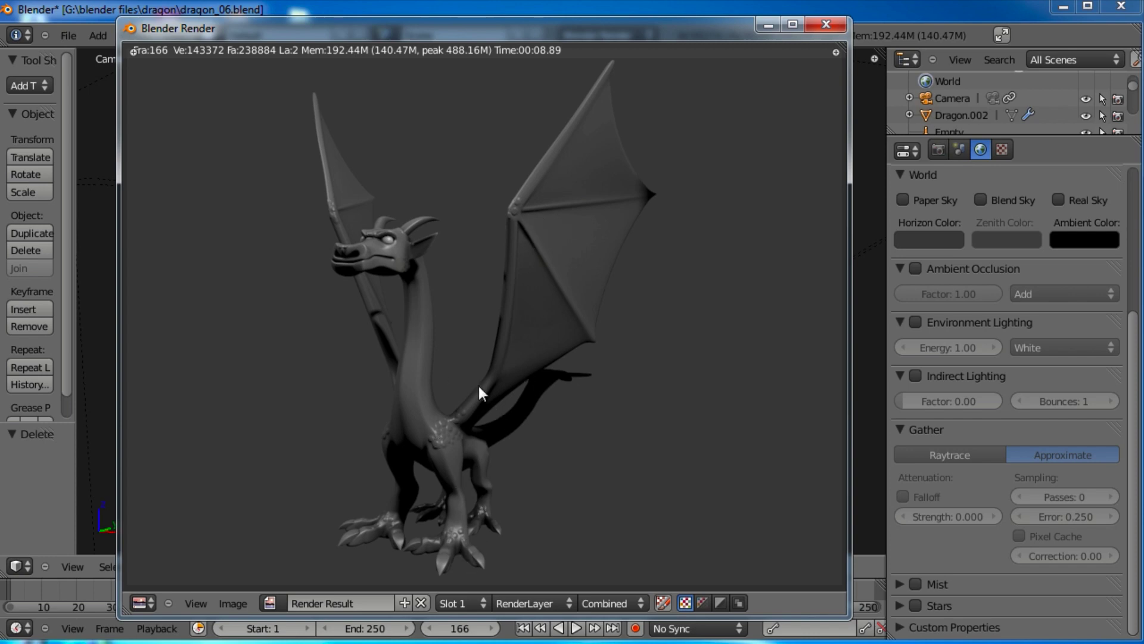
pyautogui.press('Escape')
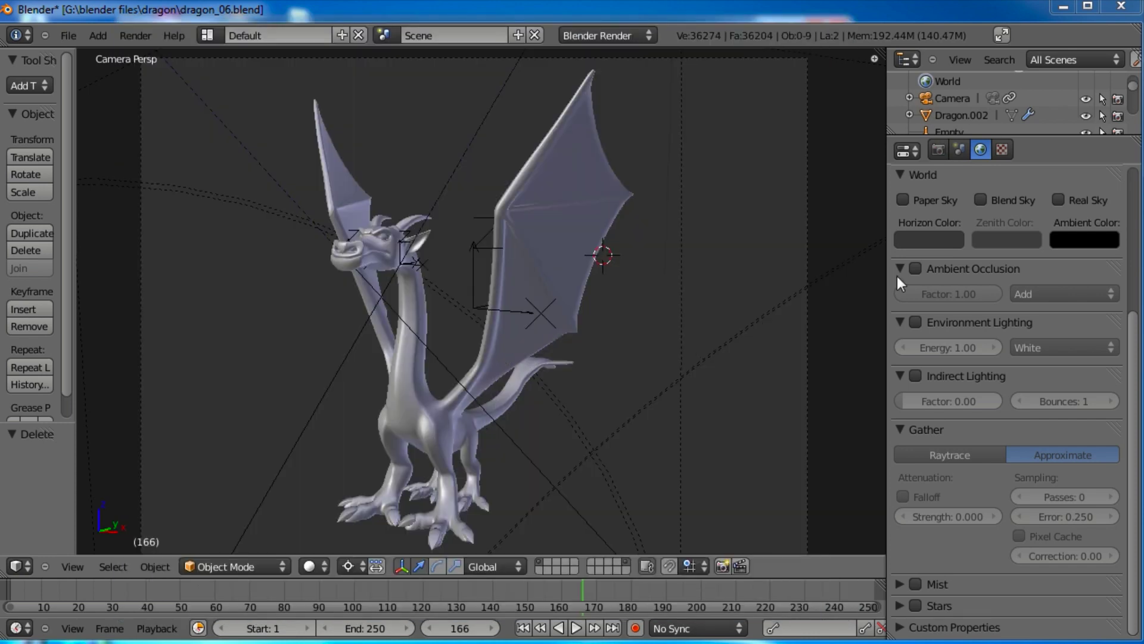
# Step: Select Dragon.002 and create Texture.002 in its empty third texture slot
pyautogui.scroll(7, 1061, 238)
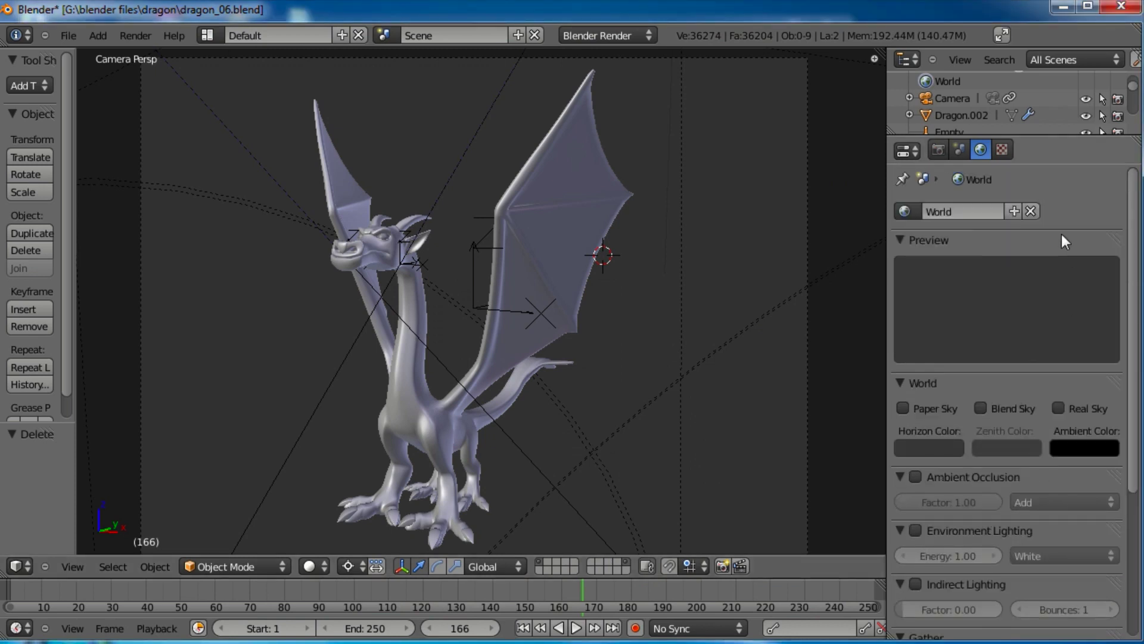
pyautogui.rightClick(614, 244)
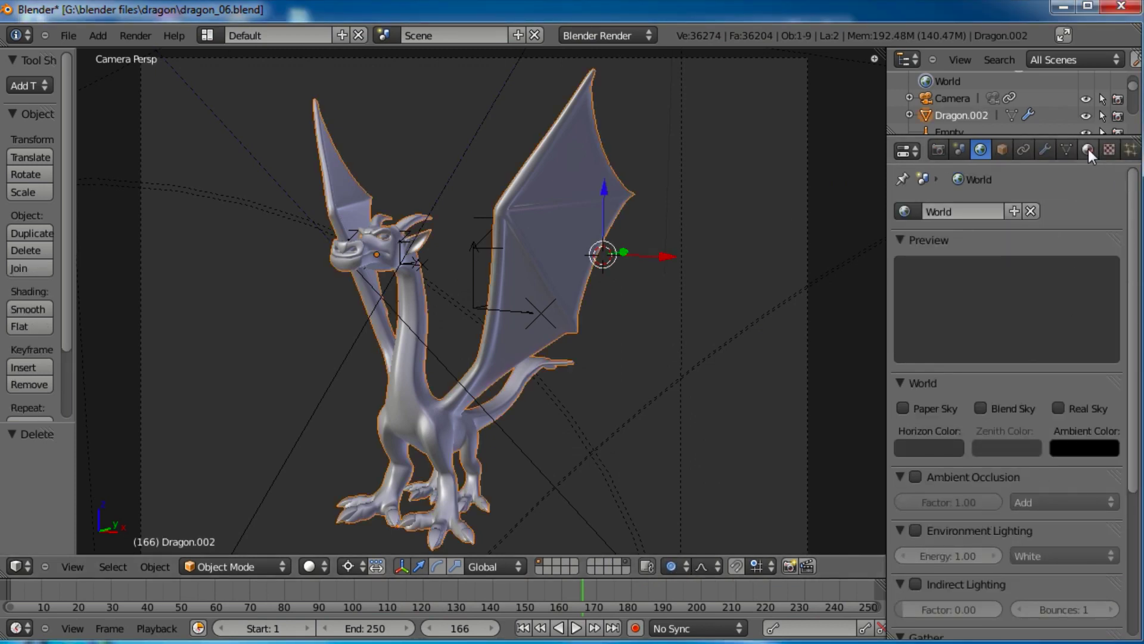
pyautogui.click(1088, 149)
pyautogui.click(1109, 149)
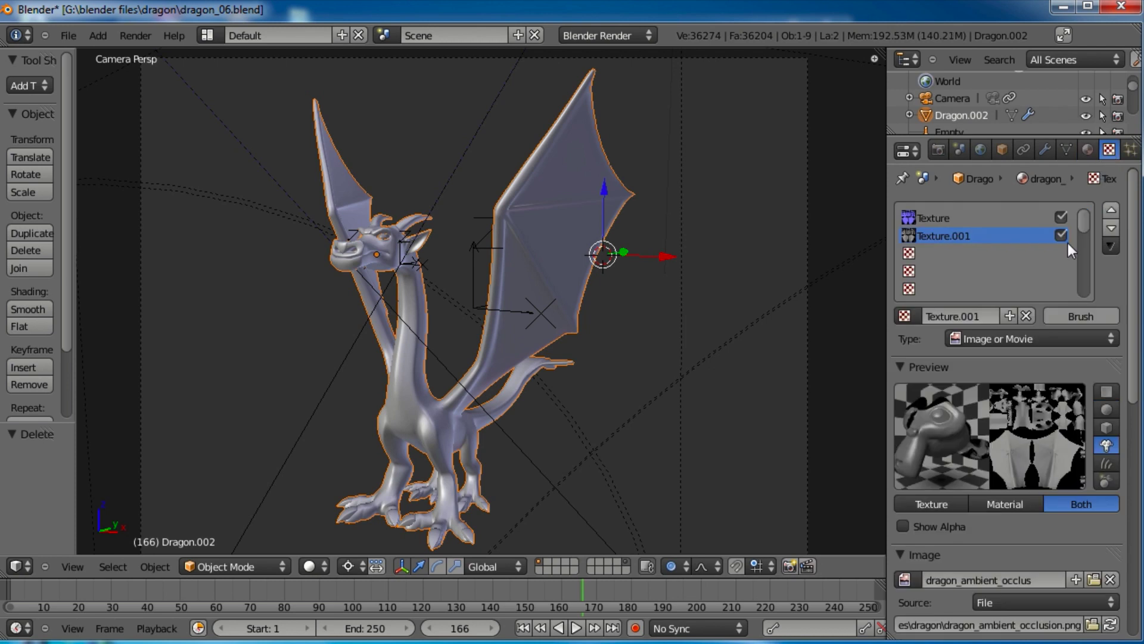
pyautogui.click(957, 254)
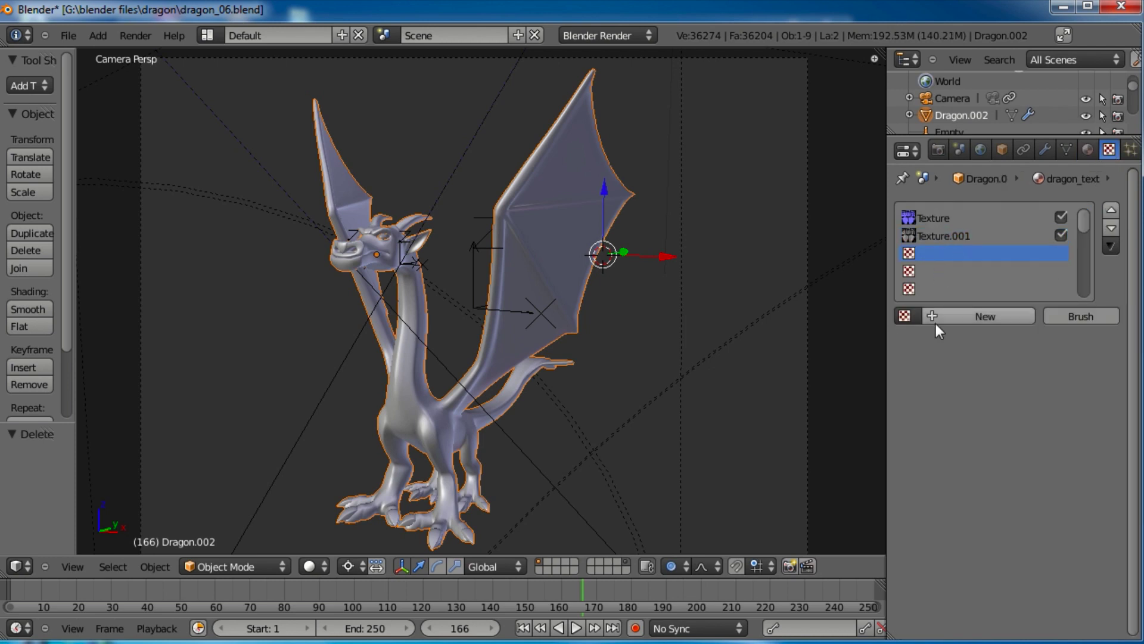
pyautogui.click(982, 315)
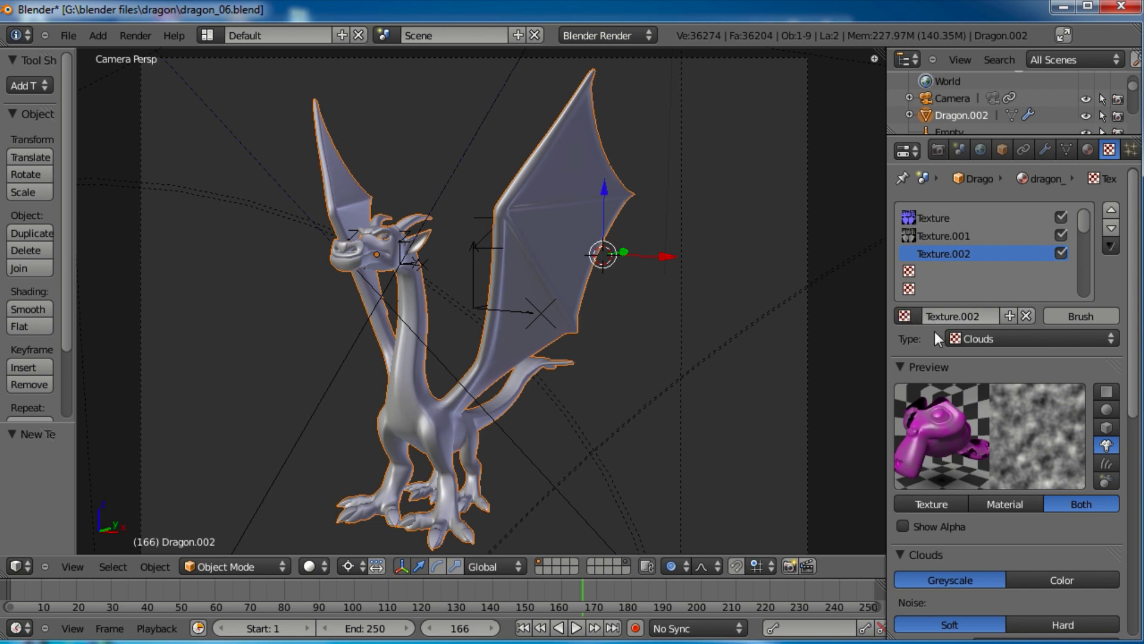
pyautogui.scroll(-1, 947, 352)
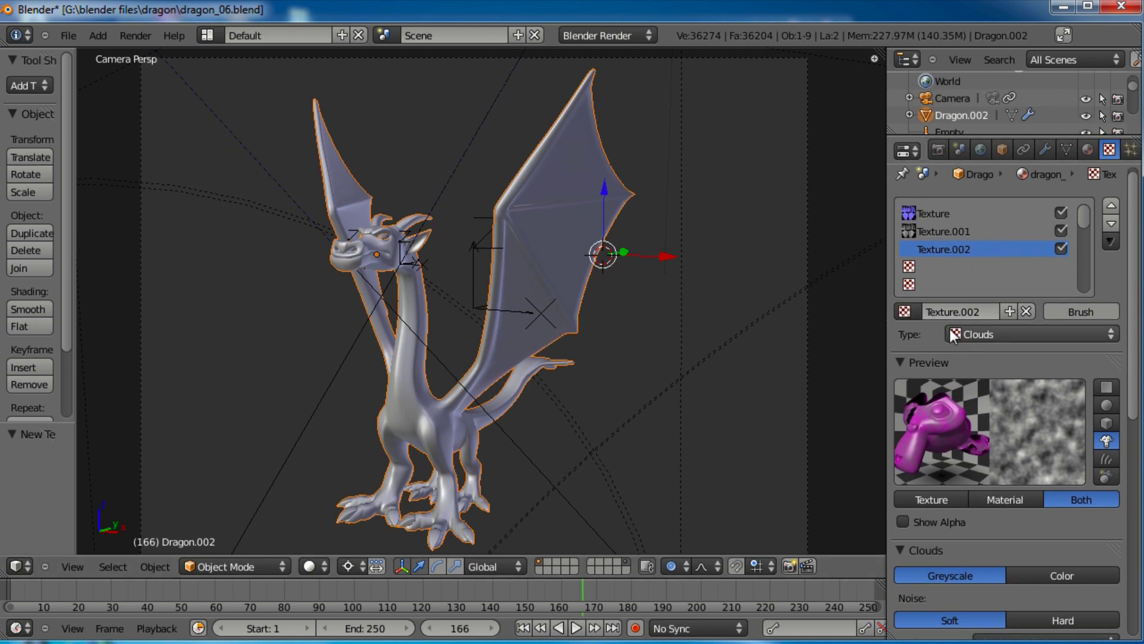
# Step: Make Texture.002 a Blend texture and enable its colour ramp
pyautogui.click(997, 334)
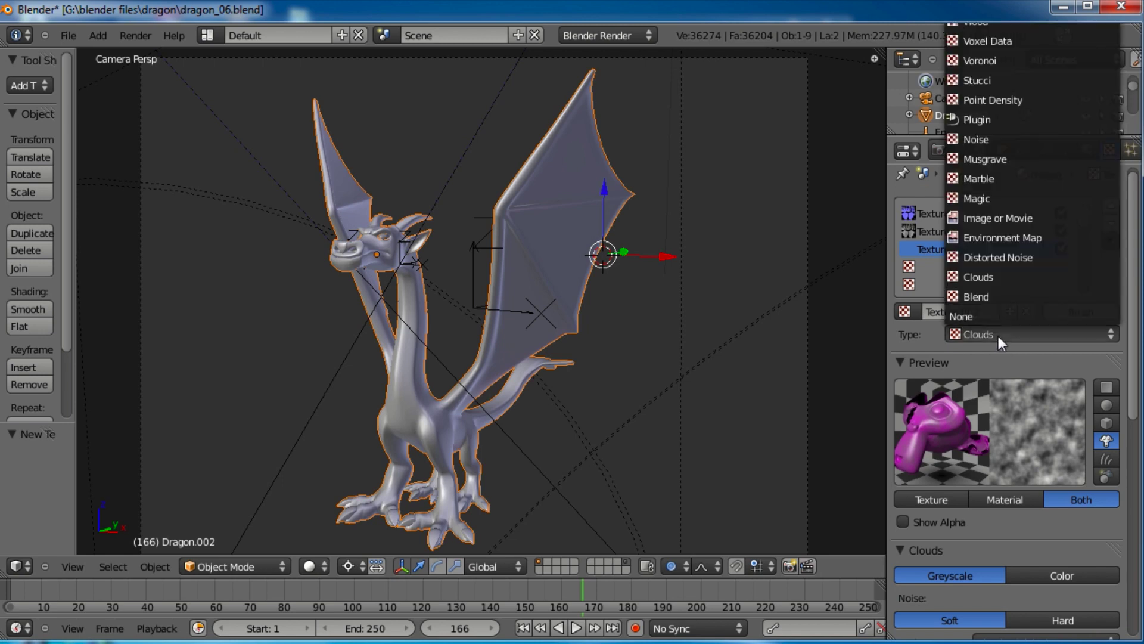
pyautogui.click(989, 296)
pyautogui.moveTo(1013, 535); pyautogui.dragTo(1017, 350, button='middle')
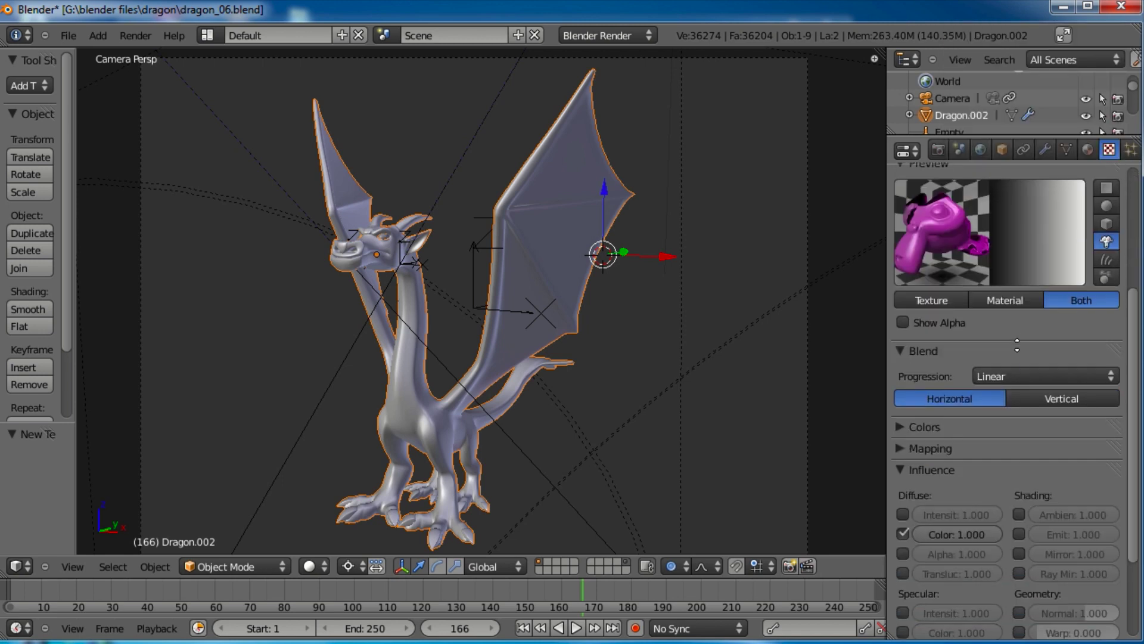
pyautogui.click(902, 428)
pyautogui.click(903, 452)
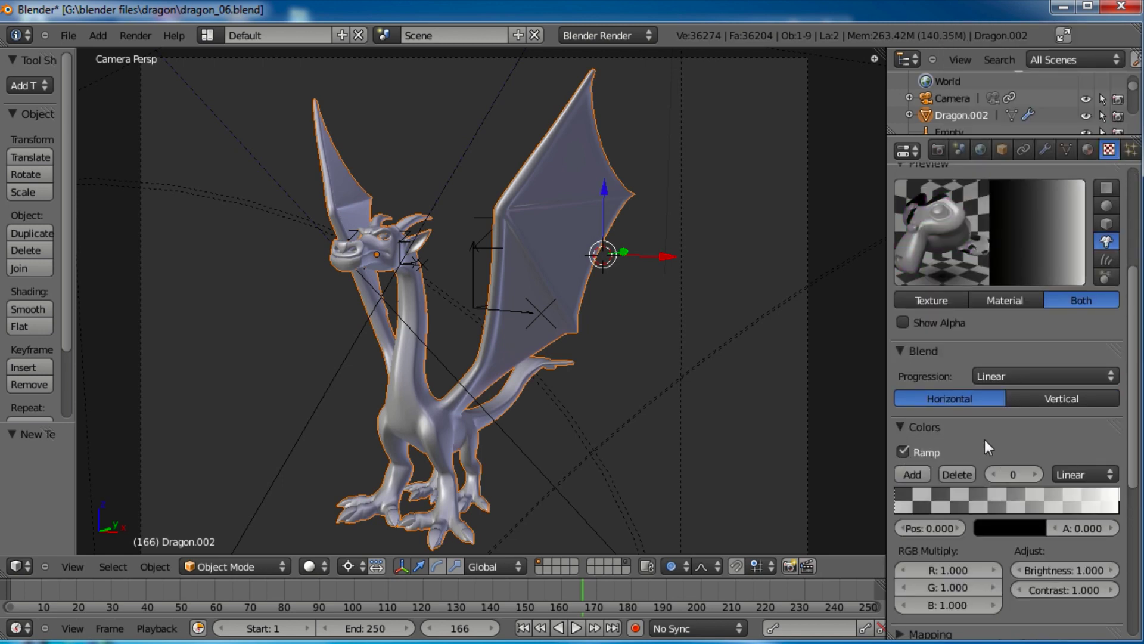
pyautogui.scroll(-1, 953, 459)
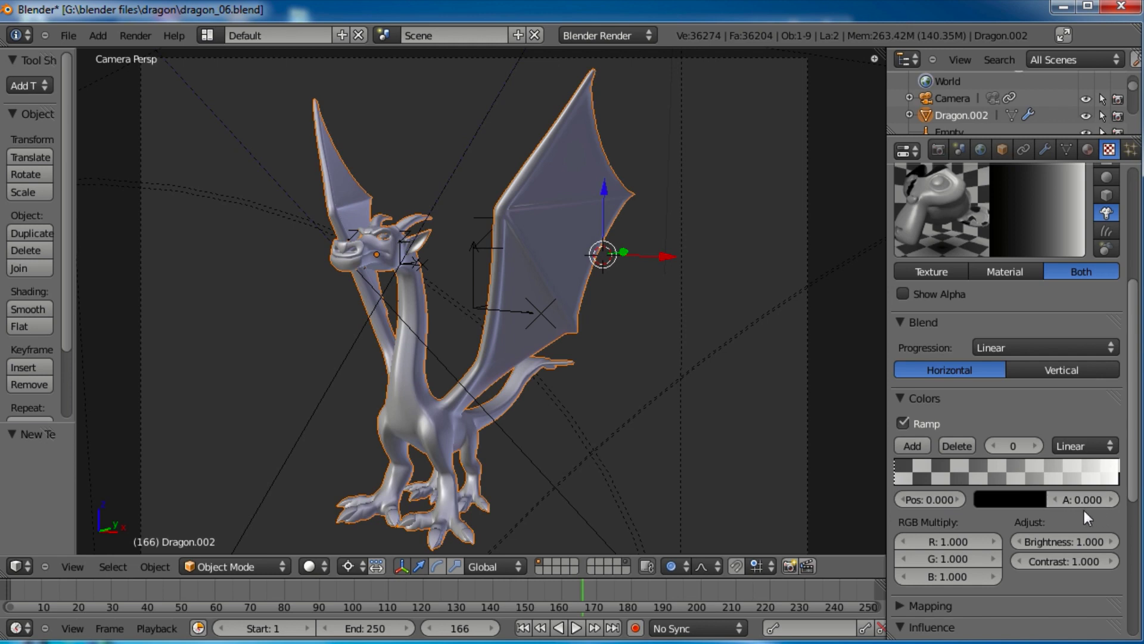
# Step: Delete the black ramp stop and set the remaining stop to dark red (R 0.50, G 0, B 0)
pyautogui.click(958, 446)
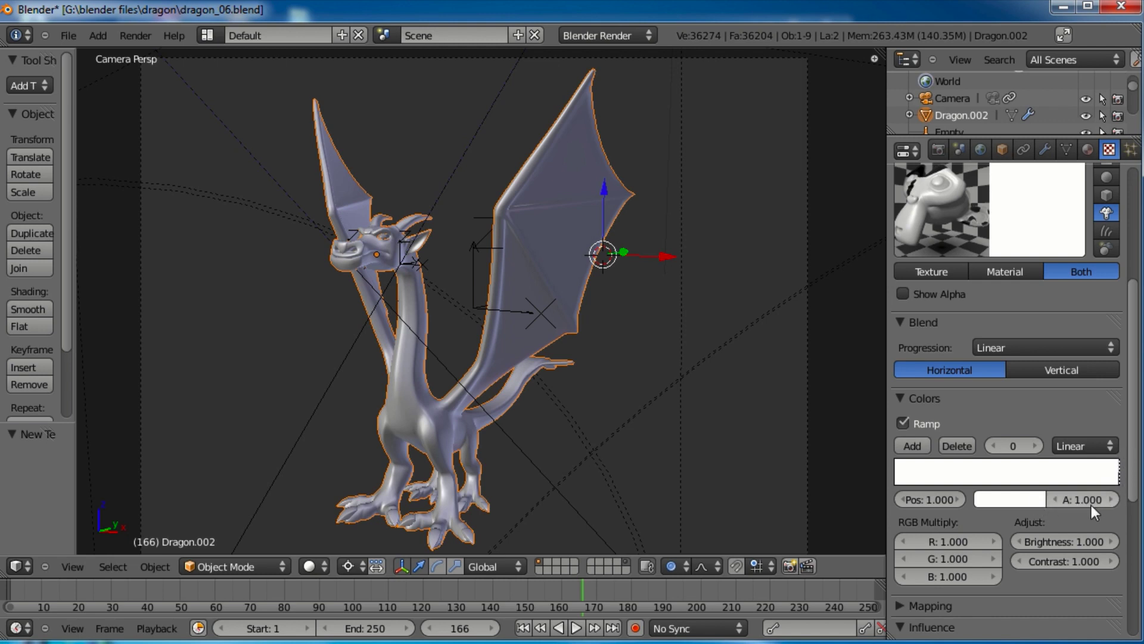
pyautogui.click(1015, 499)
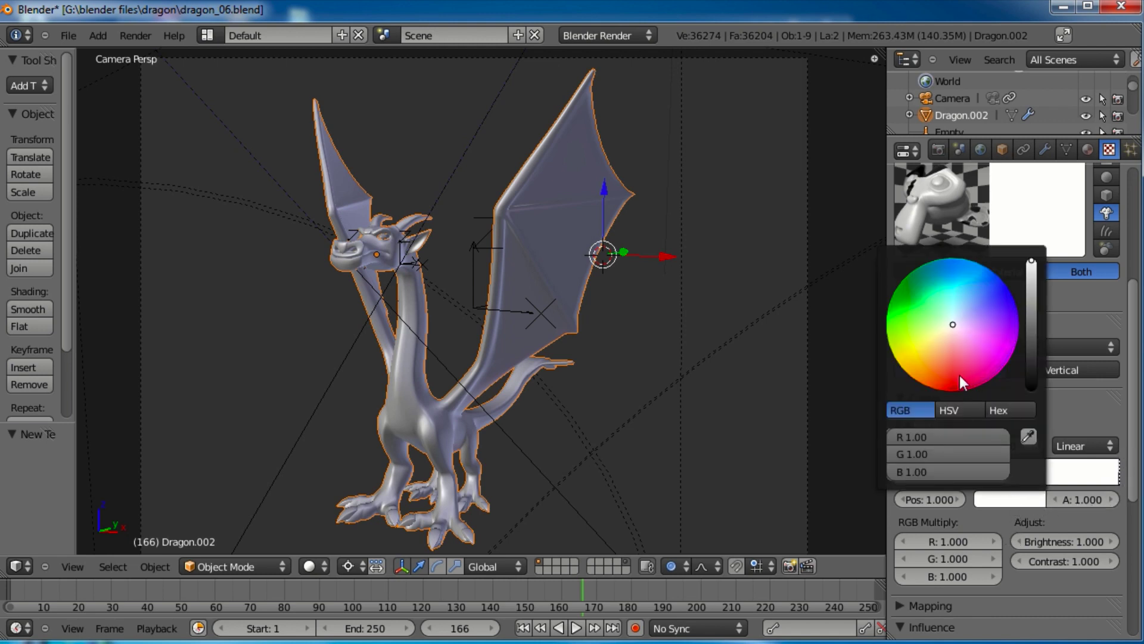
pyautogui.moveTo(959, 375); pyautogui.dragTo(952, 405)
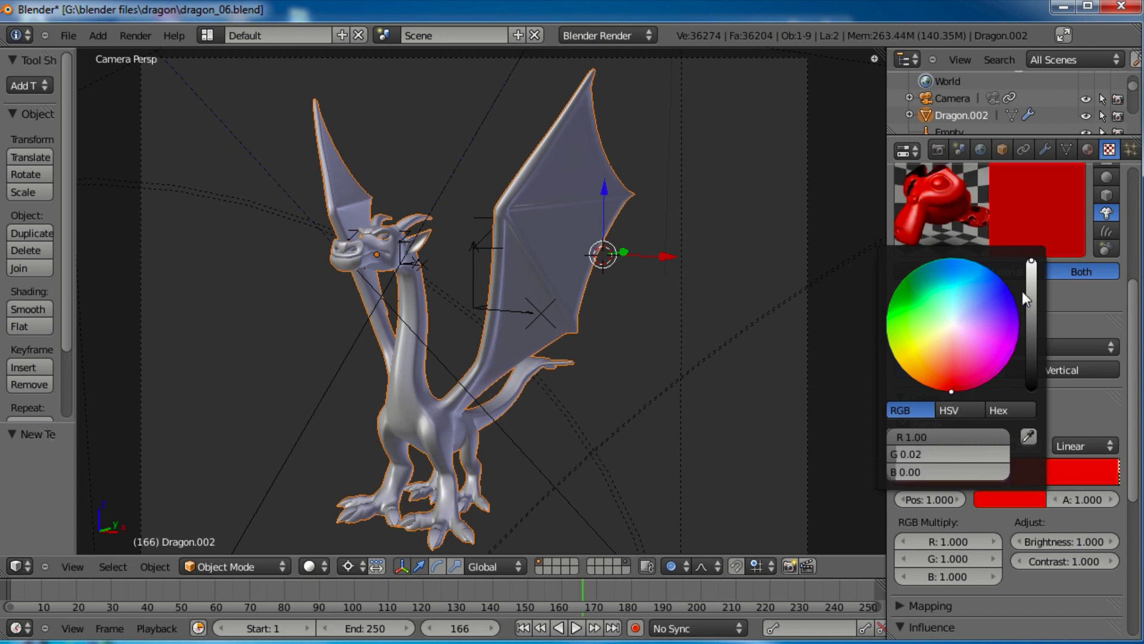
pyautogui.moveTo(1030, 274); pyautogui.dragTo(1032, 292)
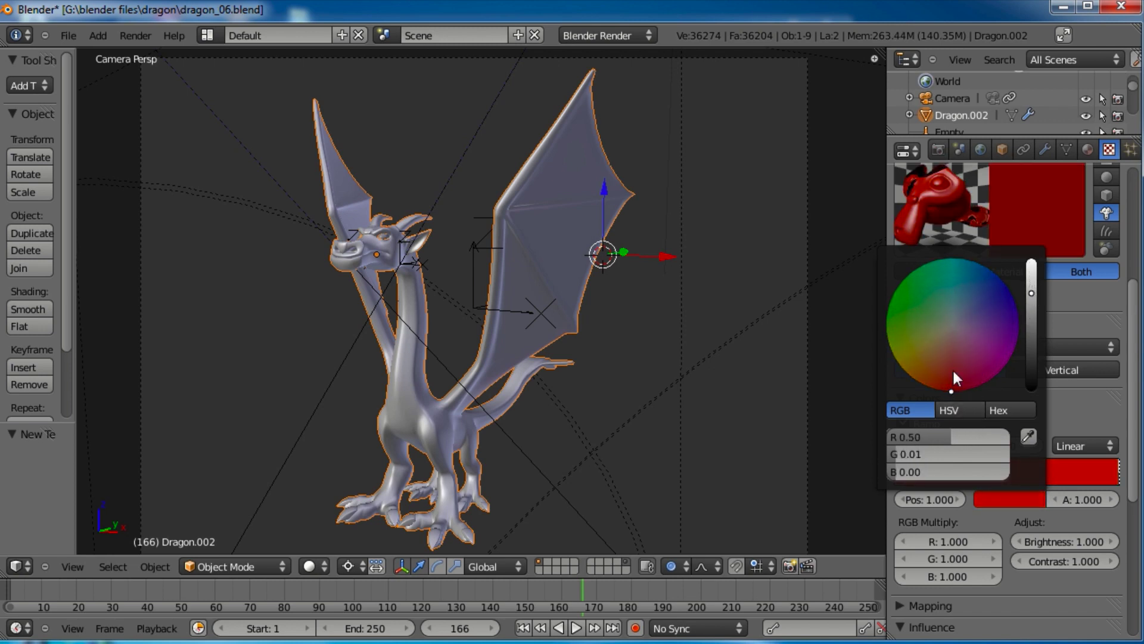
pyautogui.moveTo(953, 388); pyautogui.dragTo(954, 391)
pyautogui.moveTo(1033, 296); pyautogui.dragTo(1036, 296)
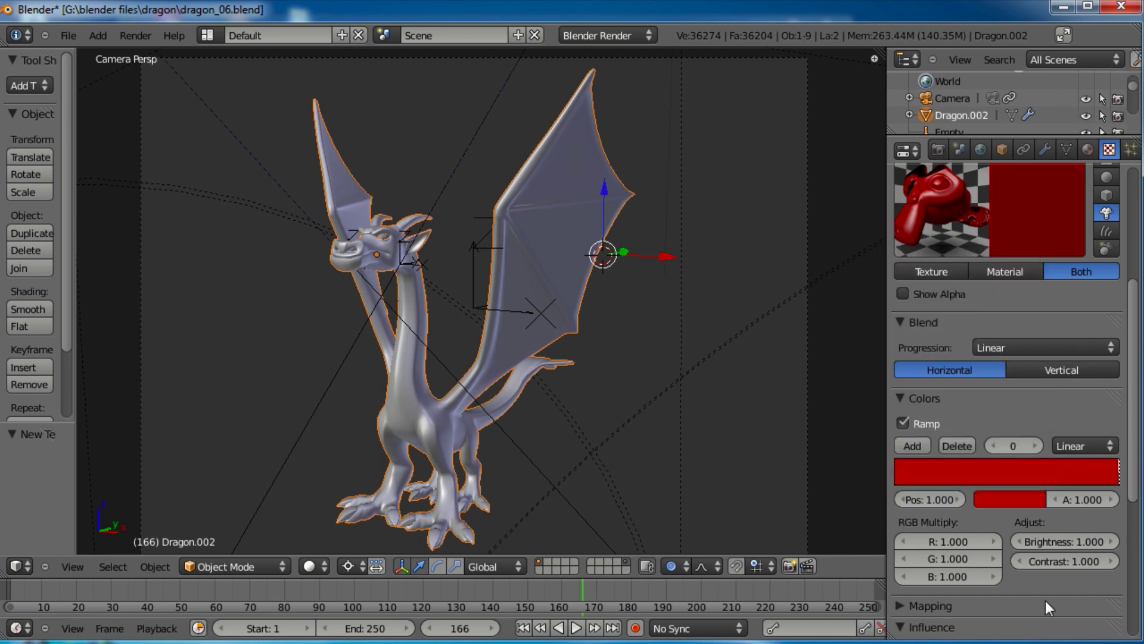
pyautogui.scroll(6, 1031, 410)
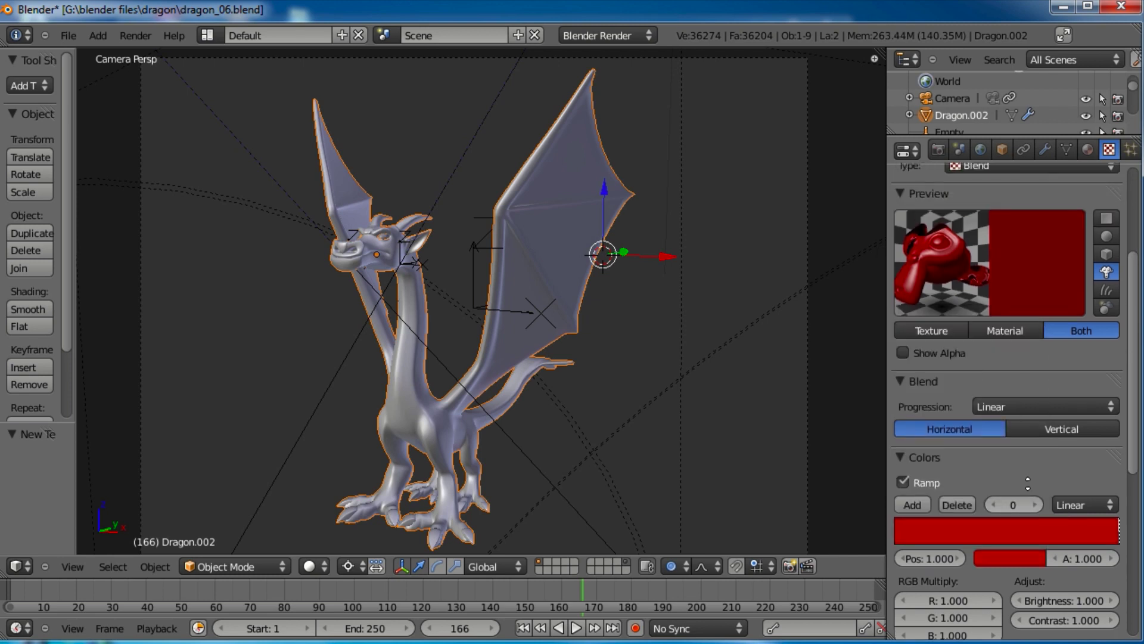
pyautogui.scroll(2, 1022, 474)
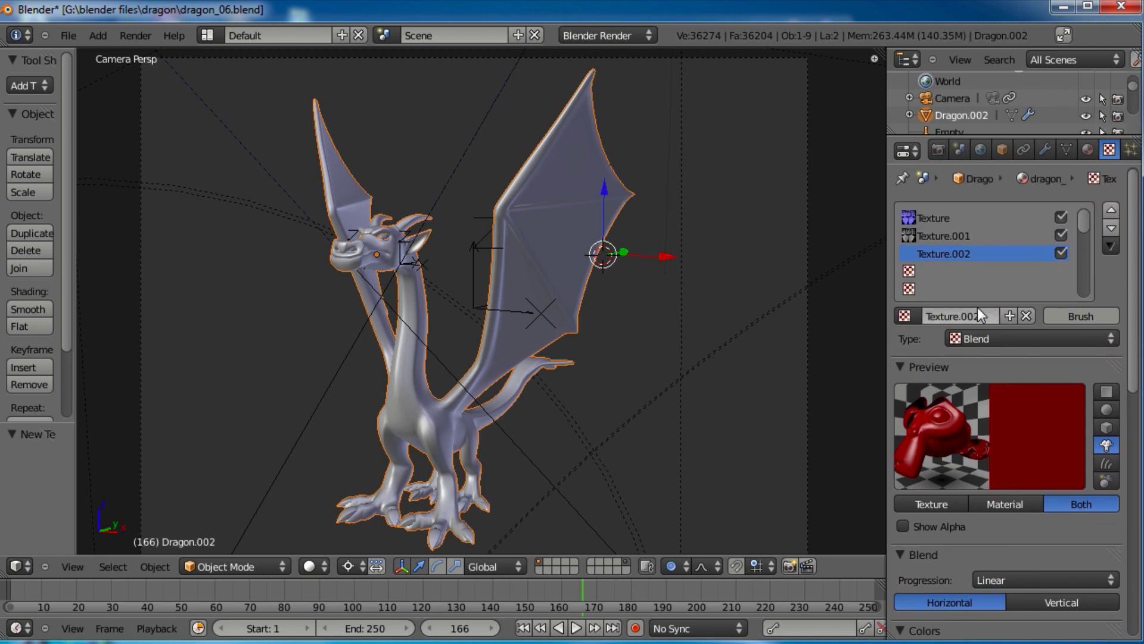
# Step: Rename Texture.002 to red, Texture.001 to ao and Texture to normals
pyautogui.write('red')
pyautogui.press('Return')
pyautogui.click(942, 236)
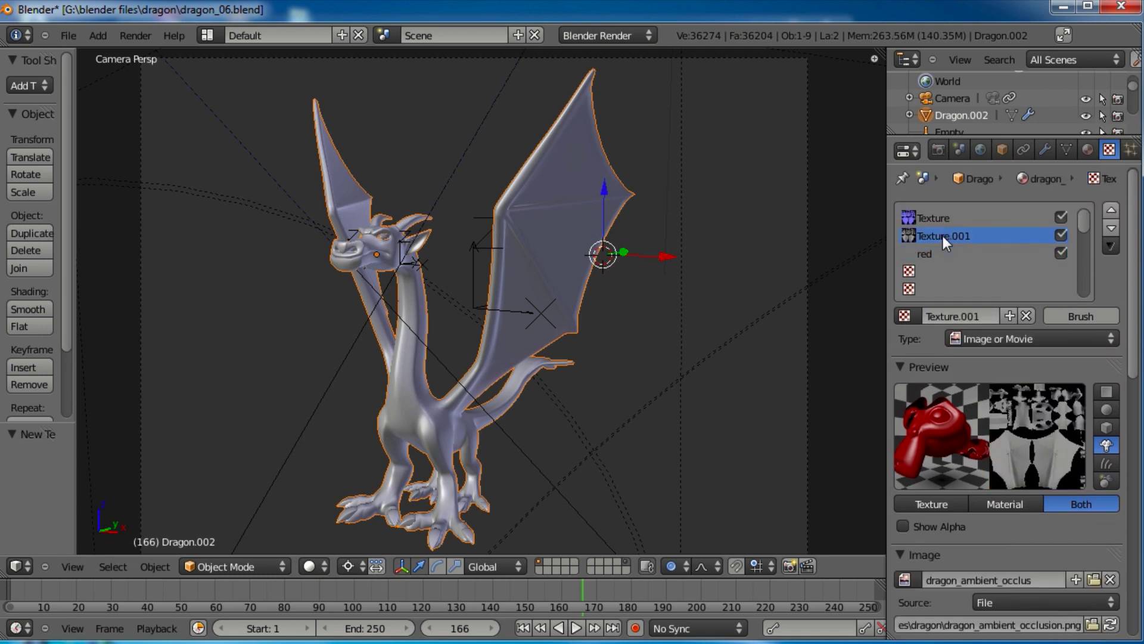
pyautogui.click(978, 320)
pyautogui.write('ao')
pyautogui.press('Return')
pyautogui.click(929, 218)
pyautogui.click(971, 320)
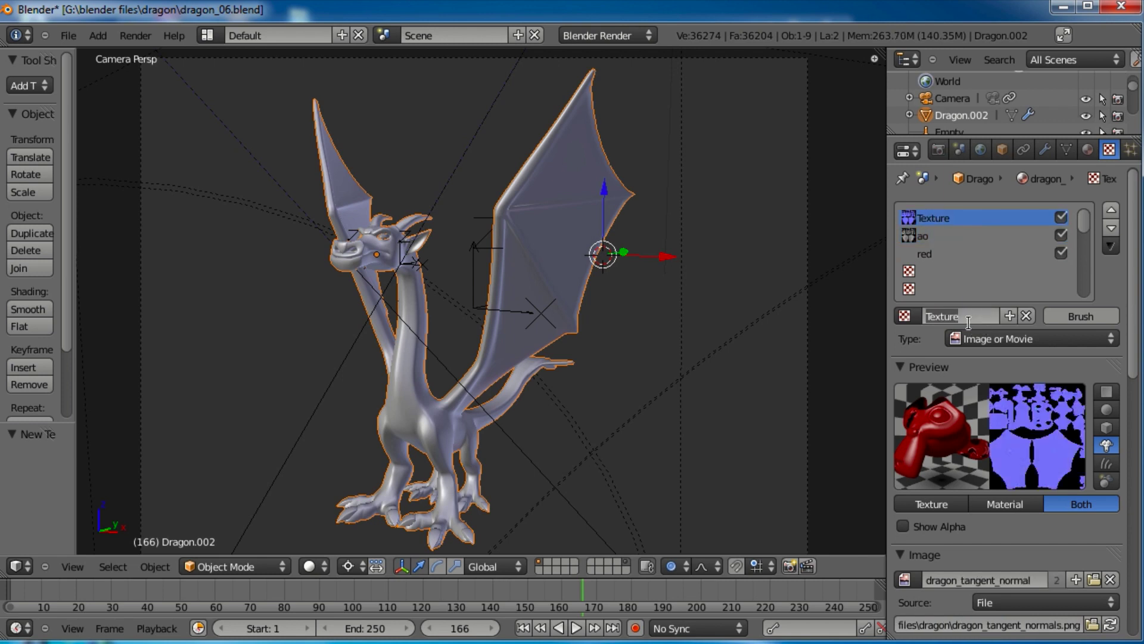
pyautogui.write('normals')
pyautogui.press('Return')
# Step: Move the red texture above ao in the texture stack
pyautogui.click(948, 238)
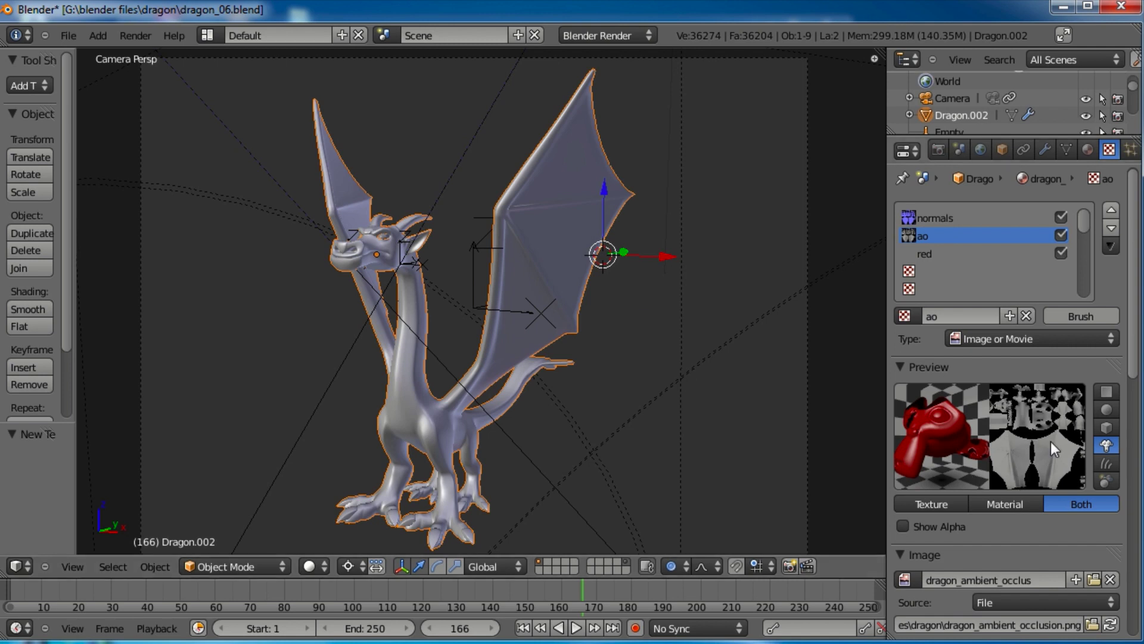
pyautogui.click(945, 255)
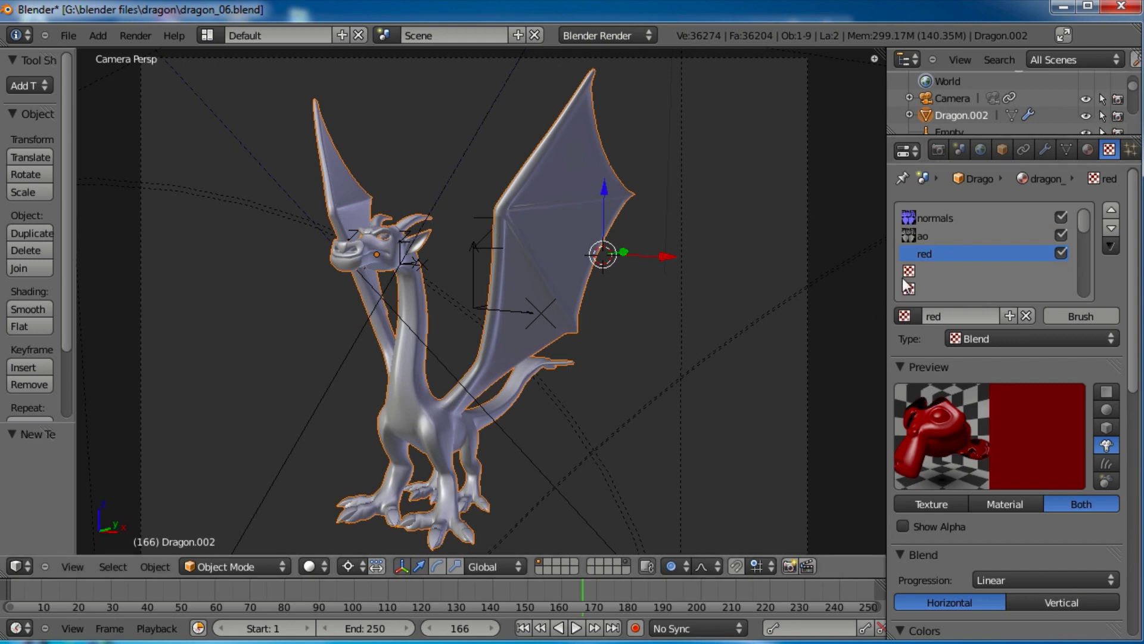
pyautogui.click(1111, 210)
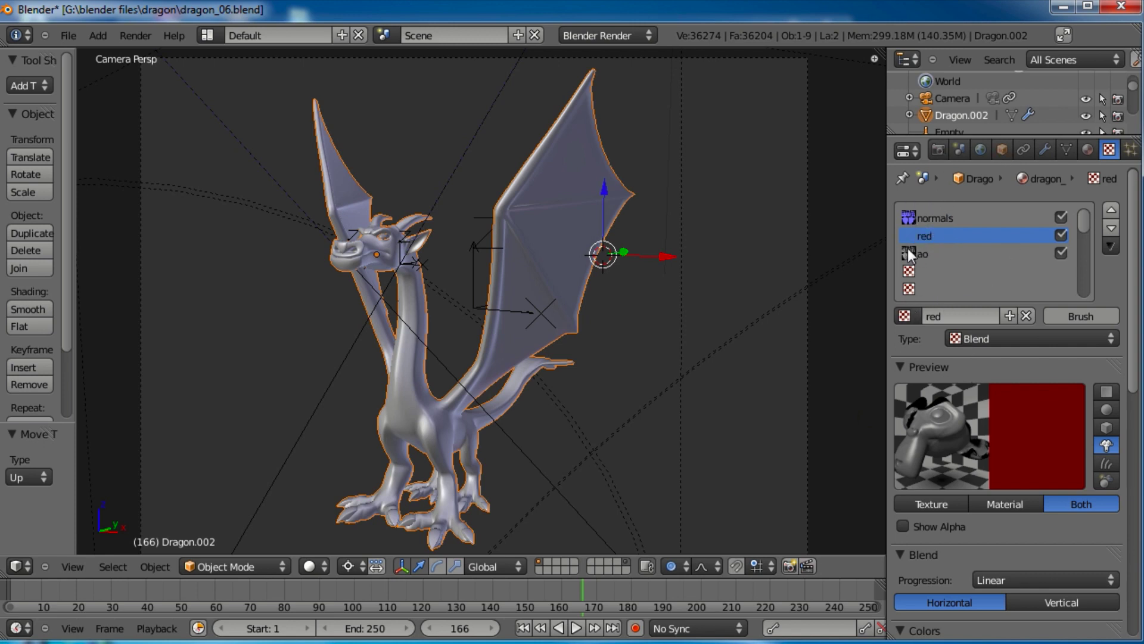
# Step: Select the ao texture, collapse its Image and Colors panels, and change its Blend from Mix to Multiply
pyautogui.moveTo(972, 376); pyautogui.dragTo(963, 310, button='middle')
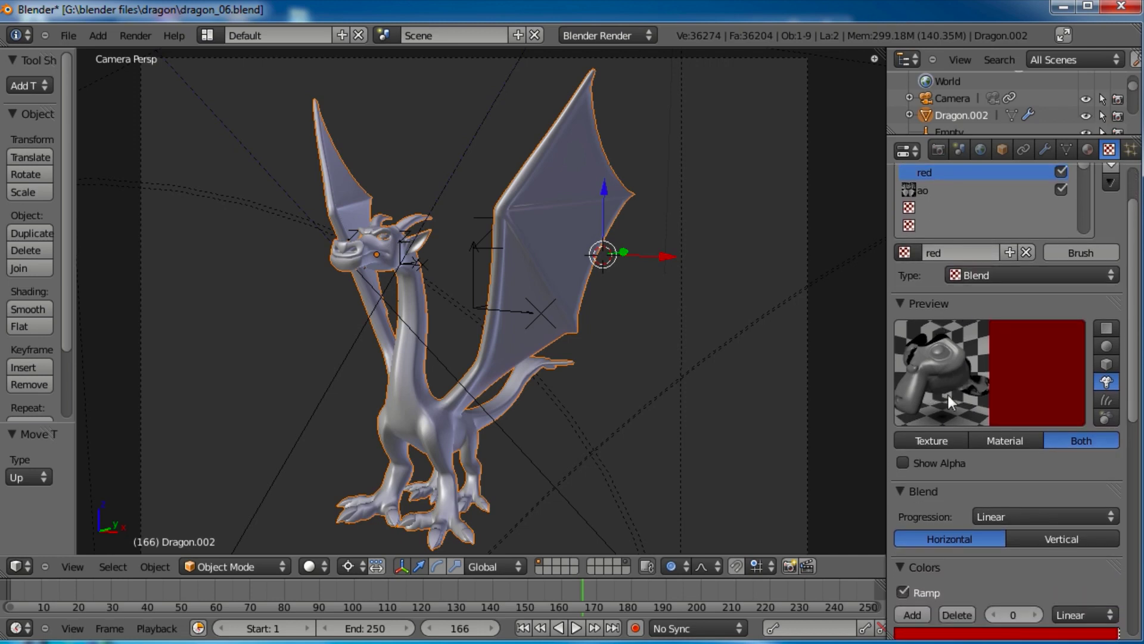
pyautogui.click(933, 192)
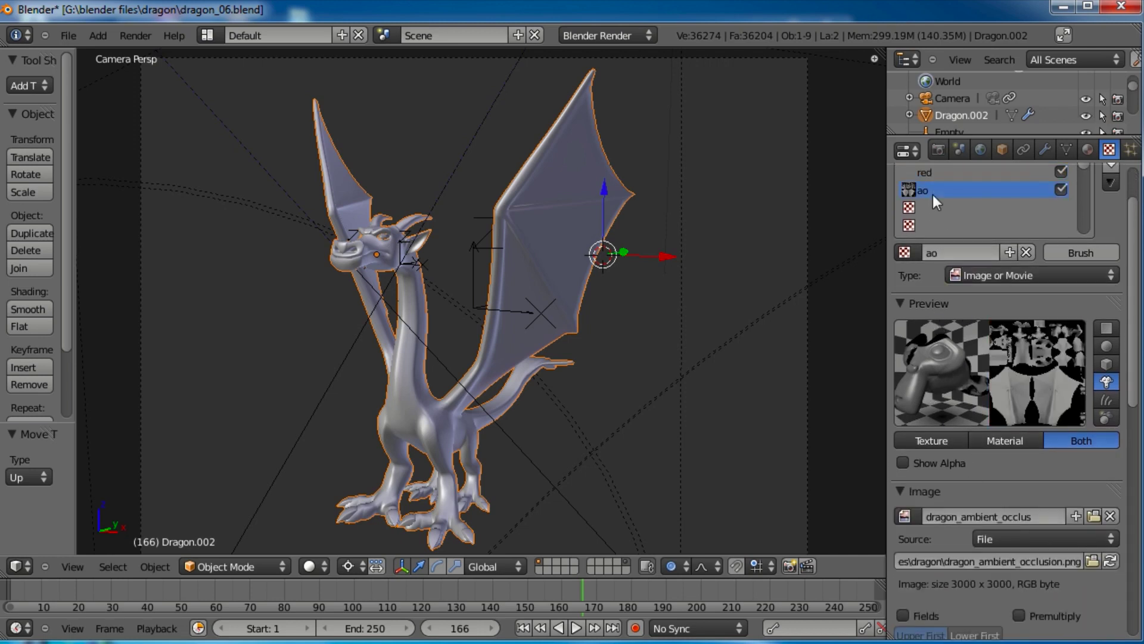
pyautogui.moveTo(971, 492); pyautogui.dragTo(1013, 484, button='middle')
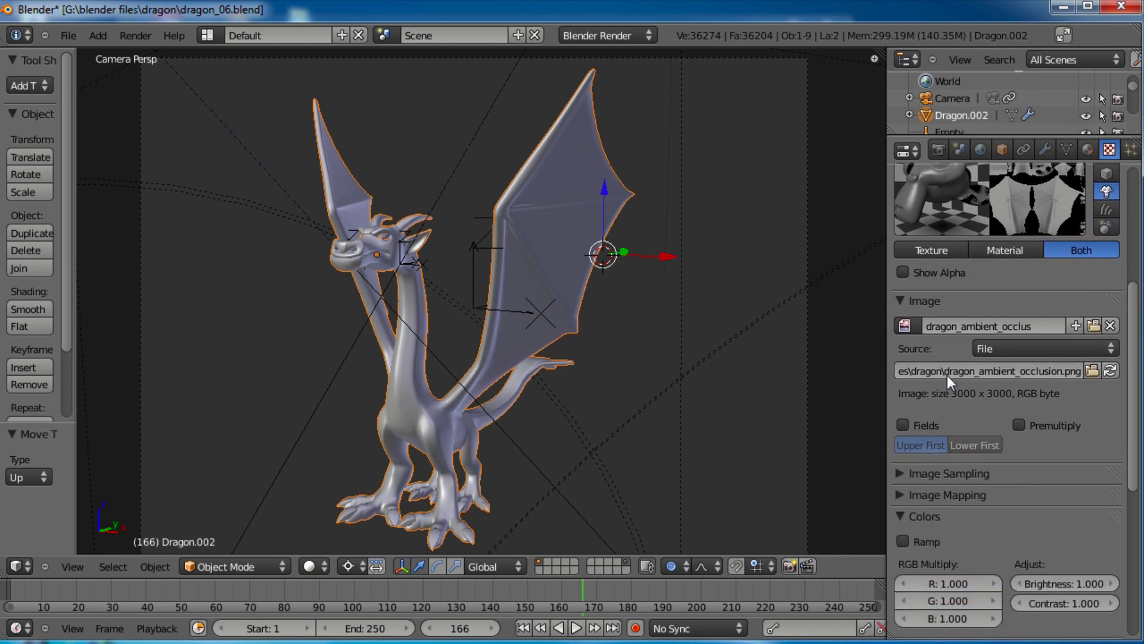
pyautogui.click(899, 299)
pyautogui.moveTo(1000, 413); pyautogui.dragTo(994, 368, button='middle')
pyautogui.click(900, 330)
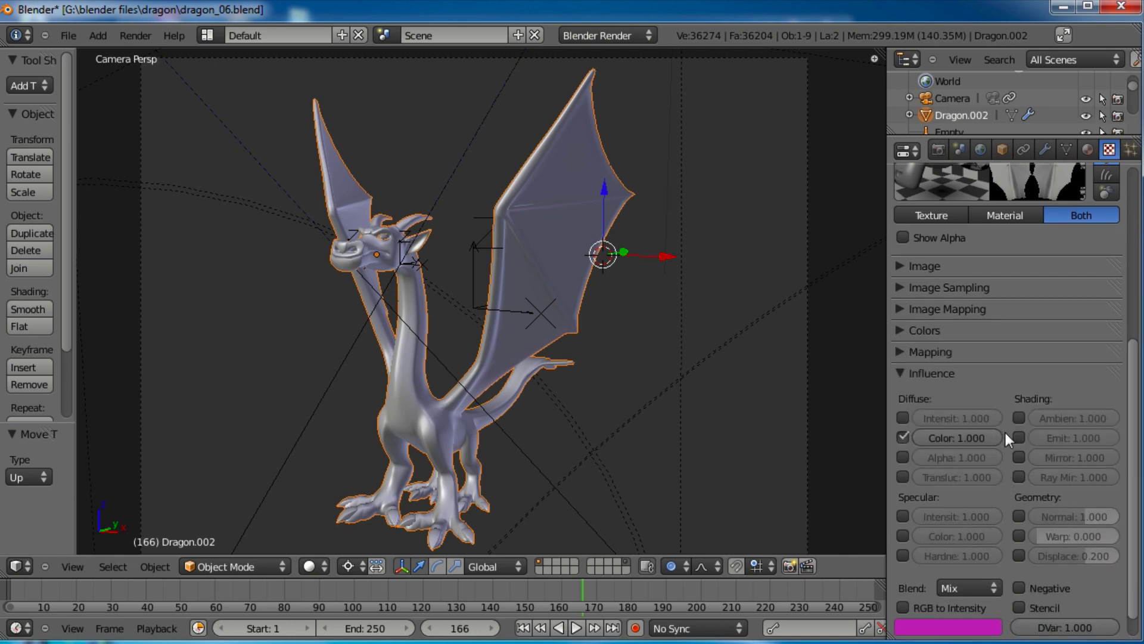
pyautogui.moveTo(1003, 431); pyautogui.dragTo(990, 399, button='middle')
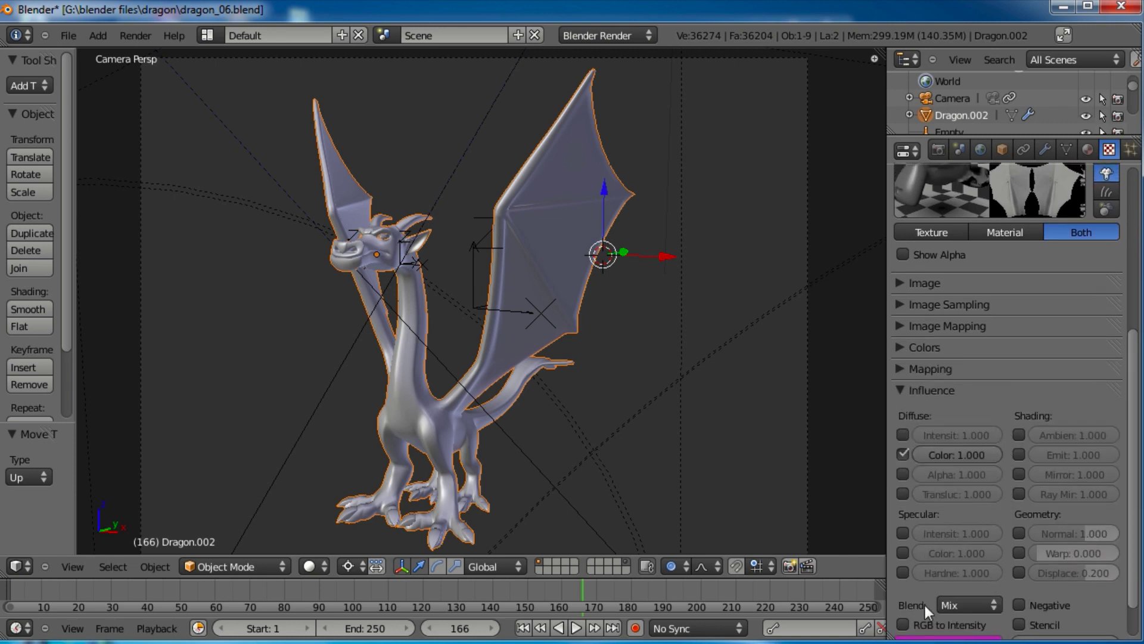
pyautogui.click(975, 606)
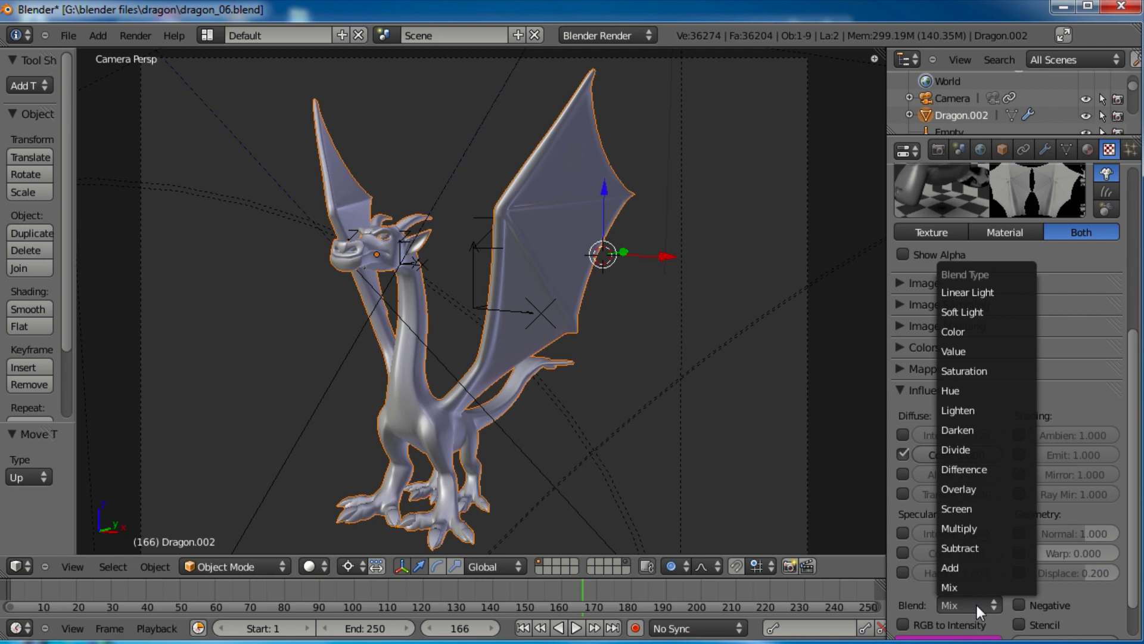
pyautogui.click(978, 530)
pyautogui.scroll(5, 942, 305)
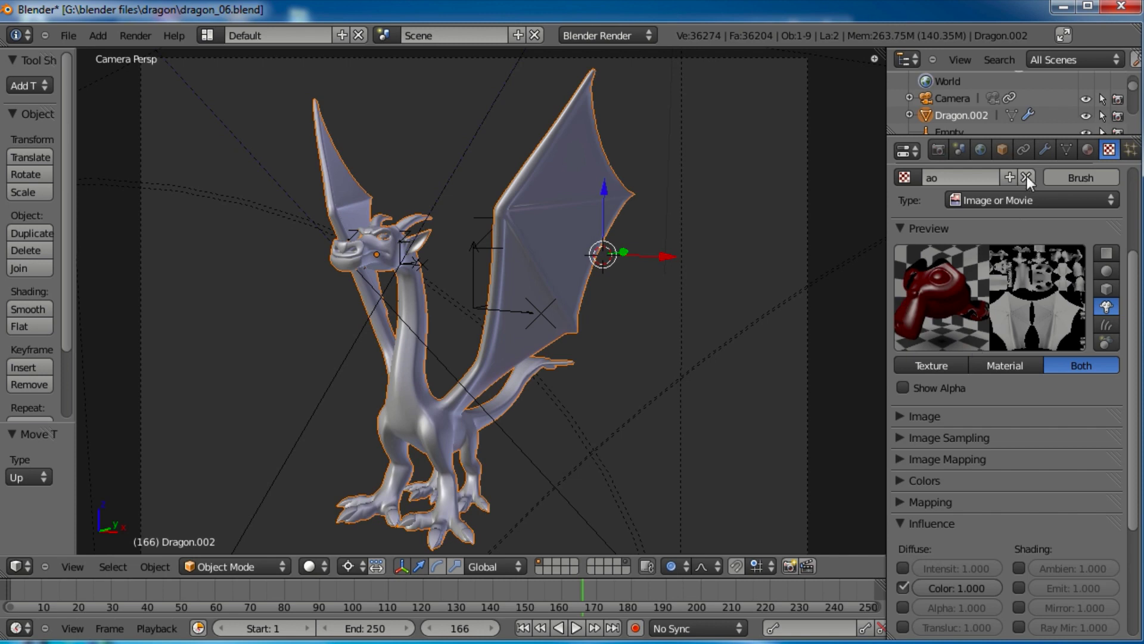
# Step: Set the dragon material's diffuse intensity to 1.000 and specular intensity to 0.150
pyautogui.click(1087, 150)
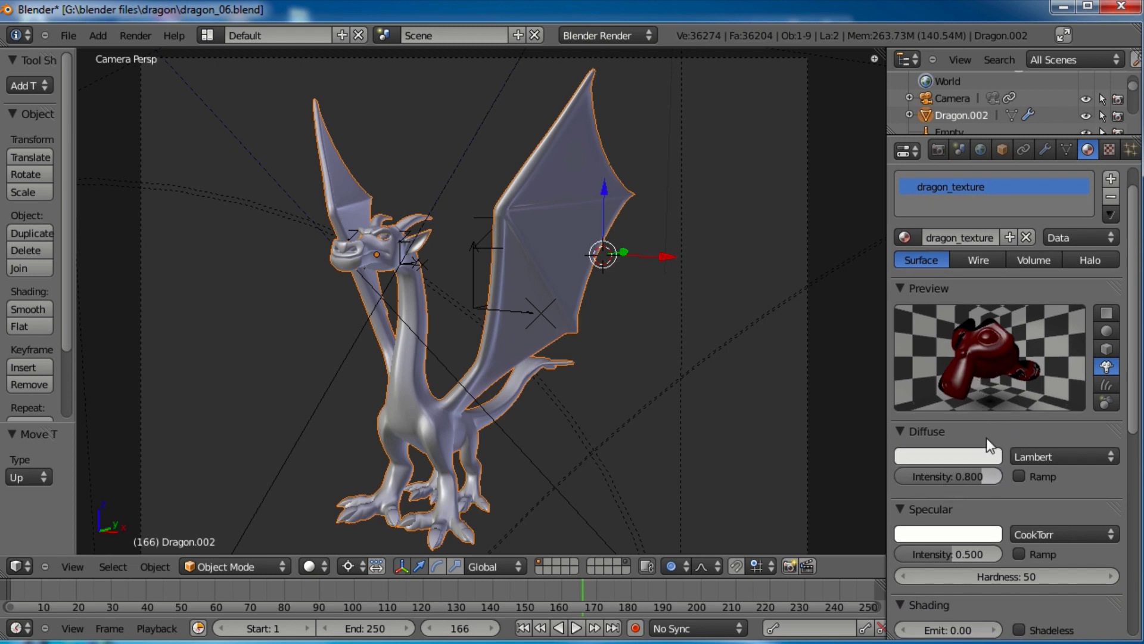
pyautogui.moveTo(978, 481)
pyautogui.mouseDown()
pyautogui.moveTo(939, 485)
pyautogui.moveTo(1049, 482)
pyautogui.moveTo(1010, 480)
pyautogui.mouseUp()
pyautogui.moveTo(1009, 480); pyautogui.dragTo(989, 425, button='middle')
pyautogui.moveTo(960, 463); pyautogui.dragTo(923, 466)
pyautogui.click(924, 466)
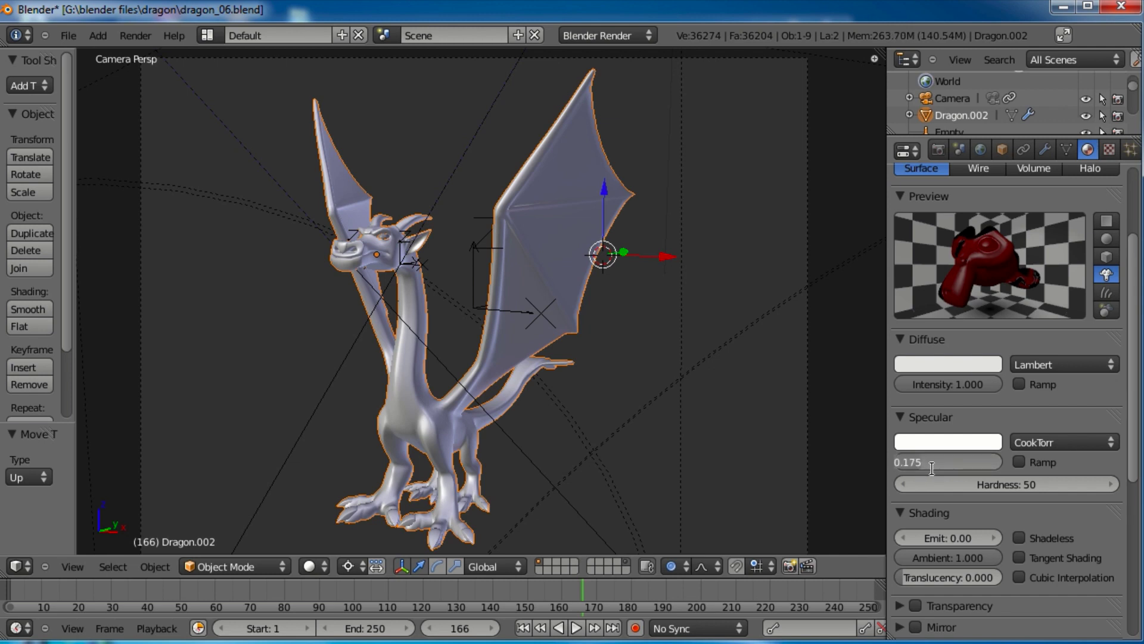
pyautogui.write('.15')
pyautogui.press('Return')
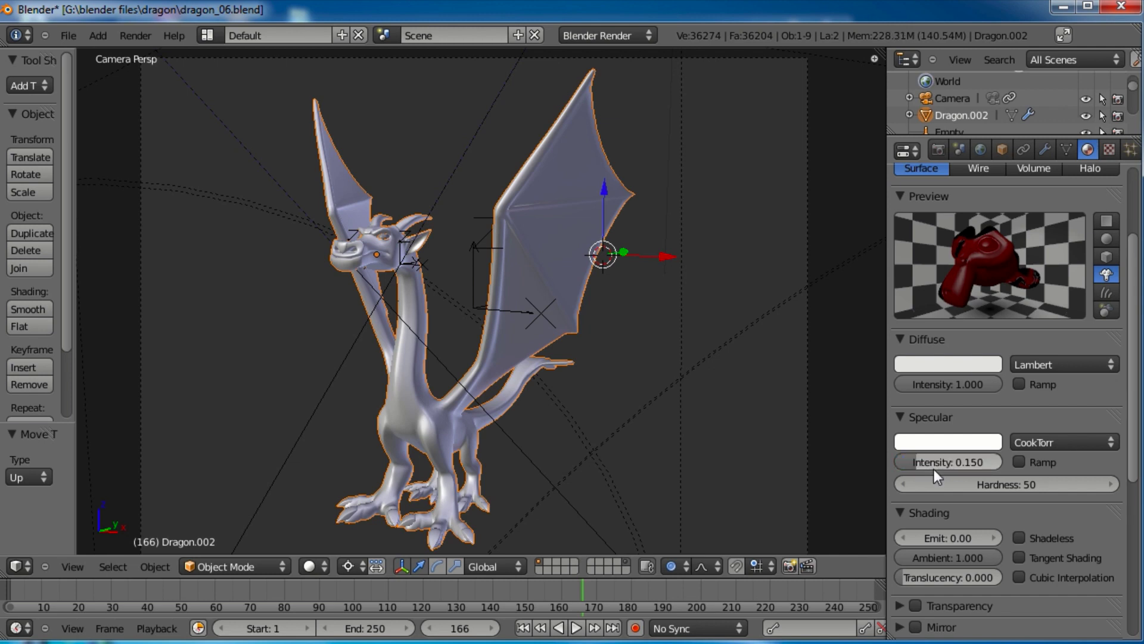
# Step: Set the specular hardness to 35 and save over dragon_06.blend
pyautogui.click(1067, 485)
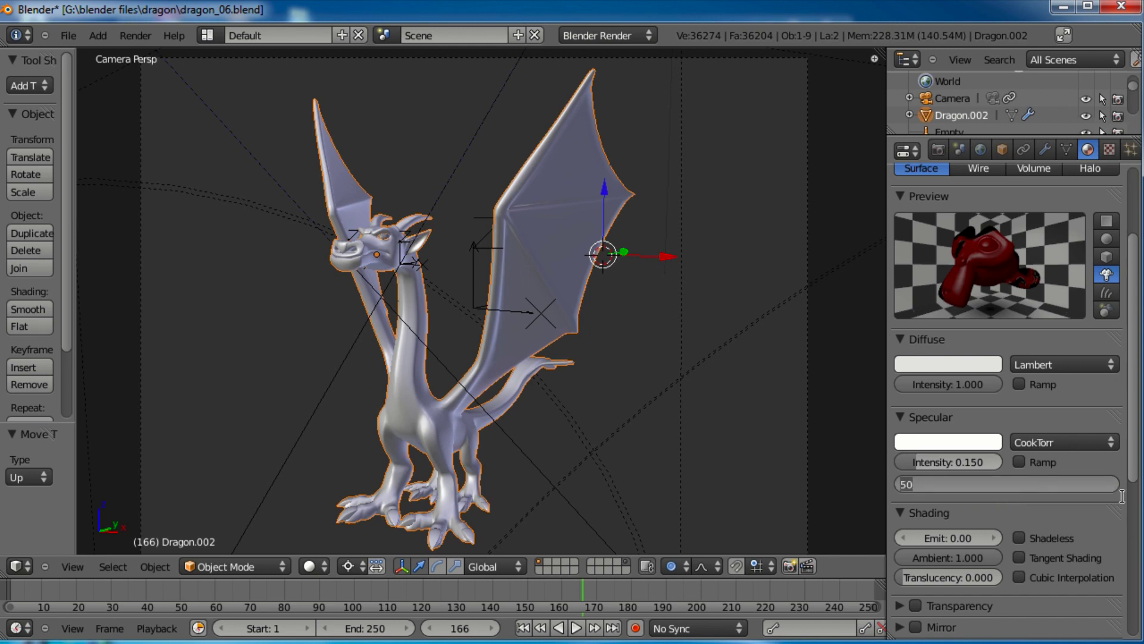
pyautogui.write('30')
pyautogui.press('Return')
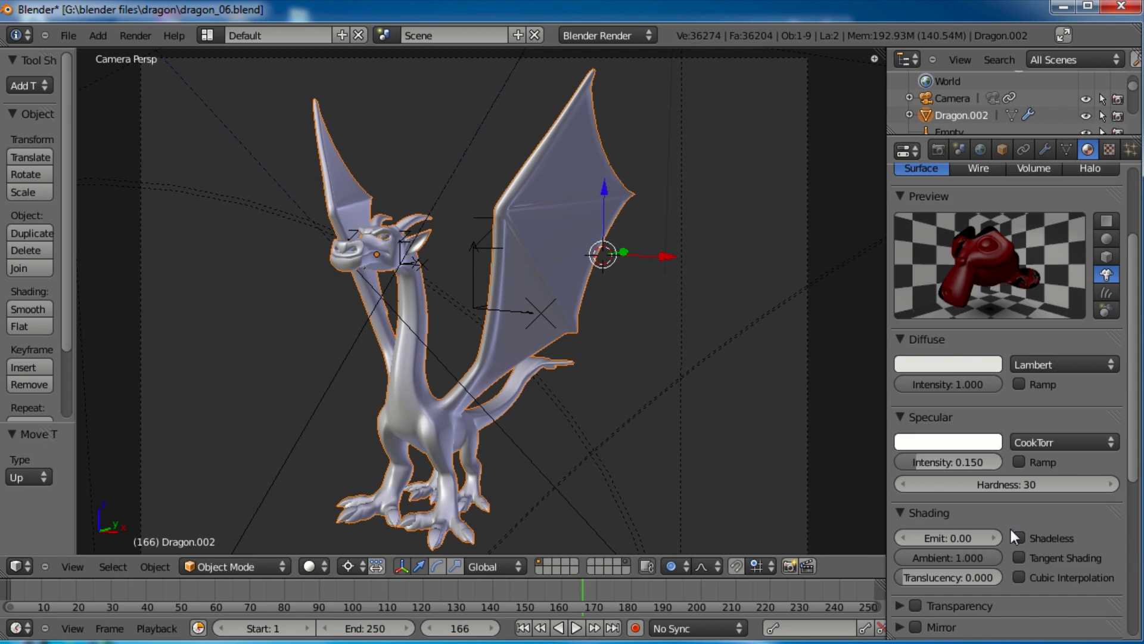
pyautogui.click(1001, 484)
pyautogui.write('35')
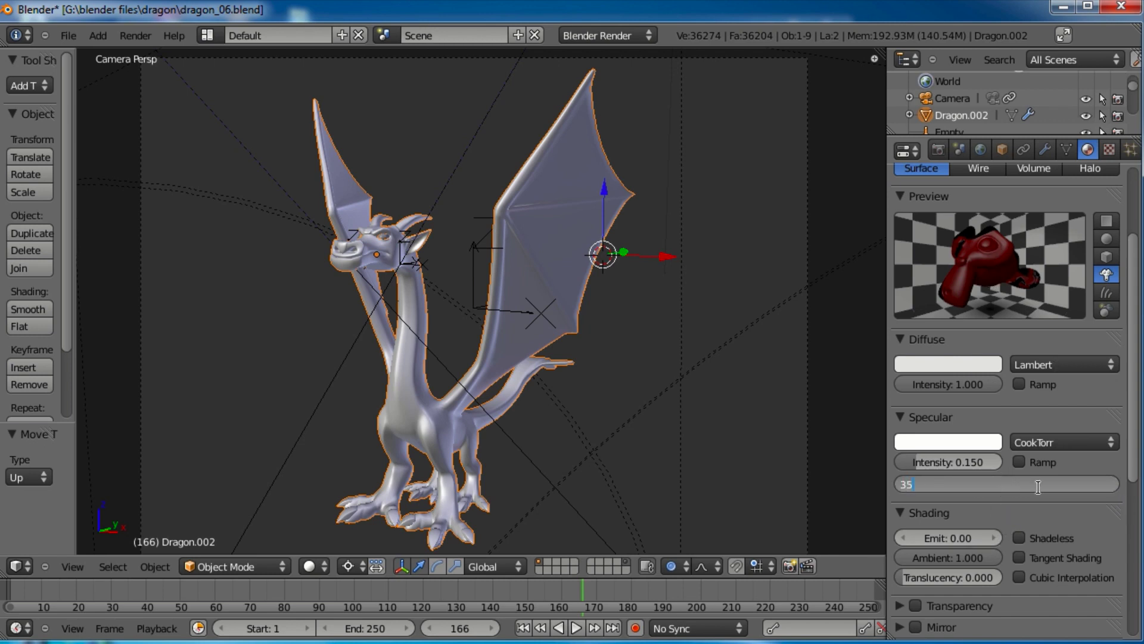
pyautogui.press('Return')
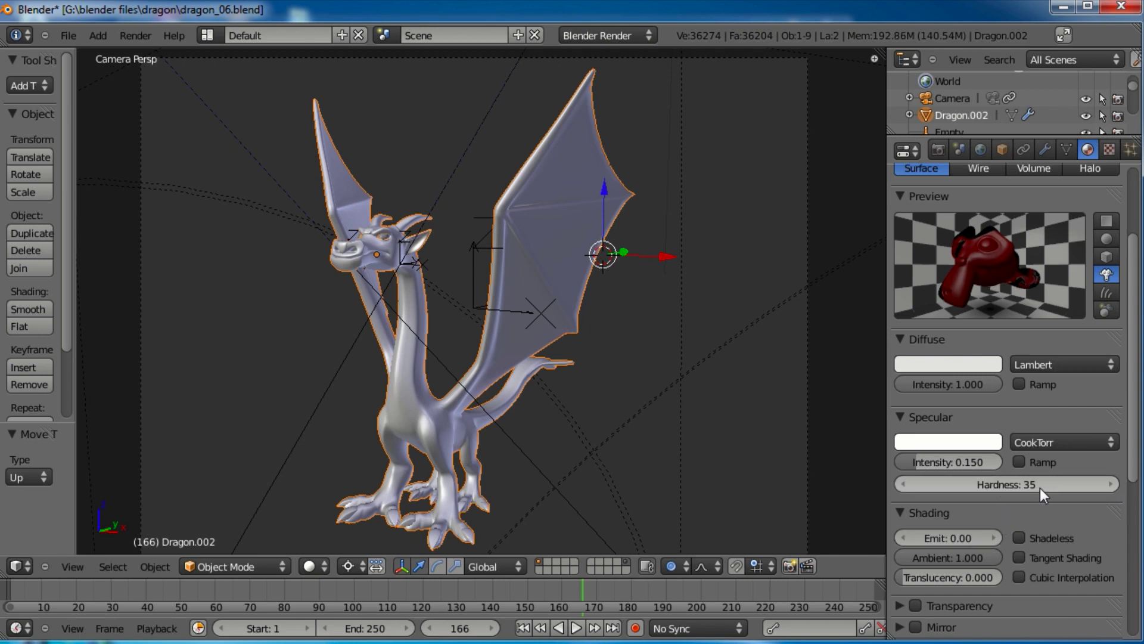
pyautogui.hotkey('ctrl', 's')
pyautogui.click(449, 340)
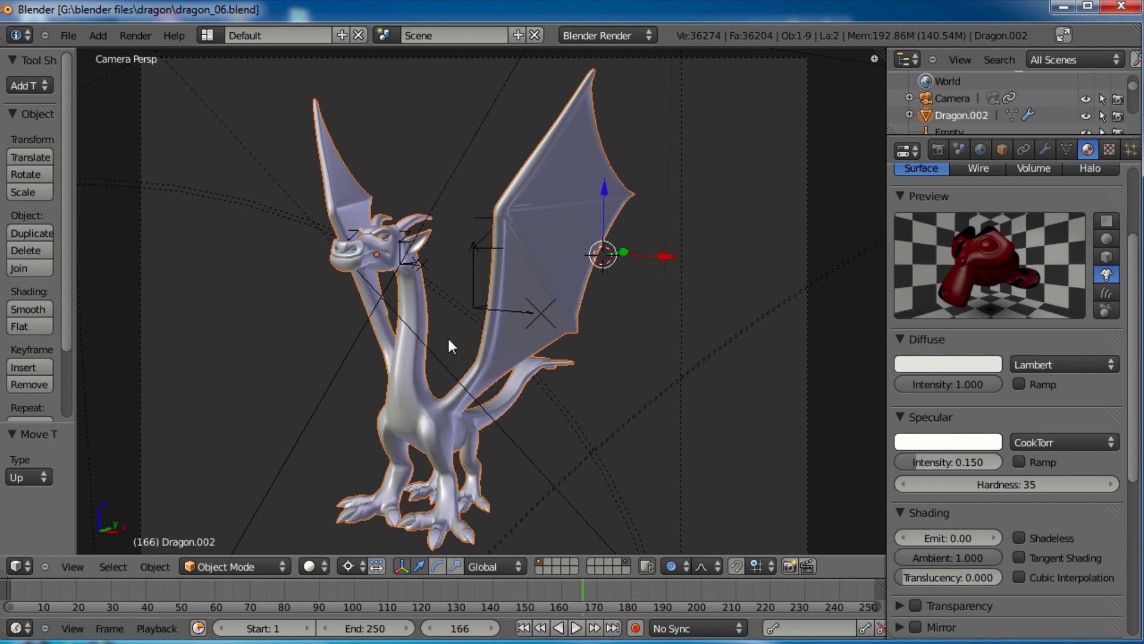
pyautogui.press('F12')
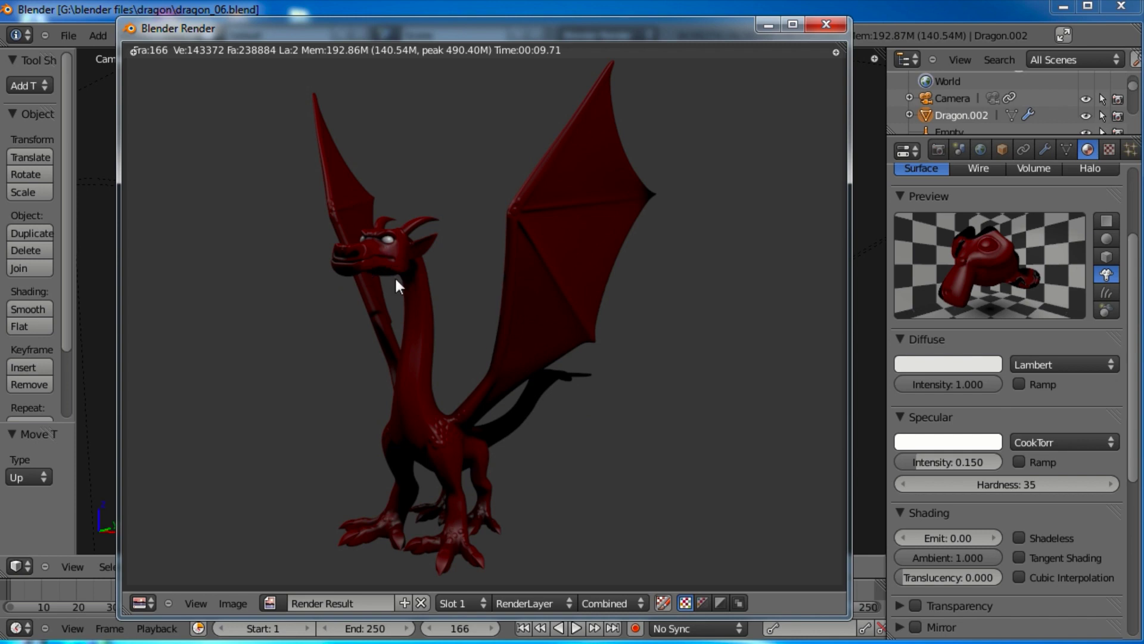
pyautogui.press('Escape')
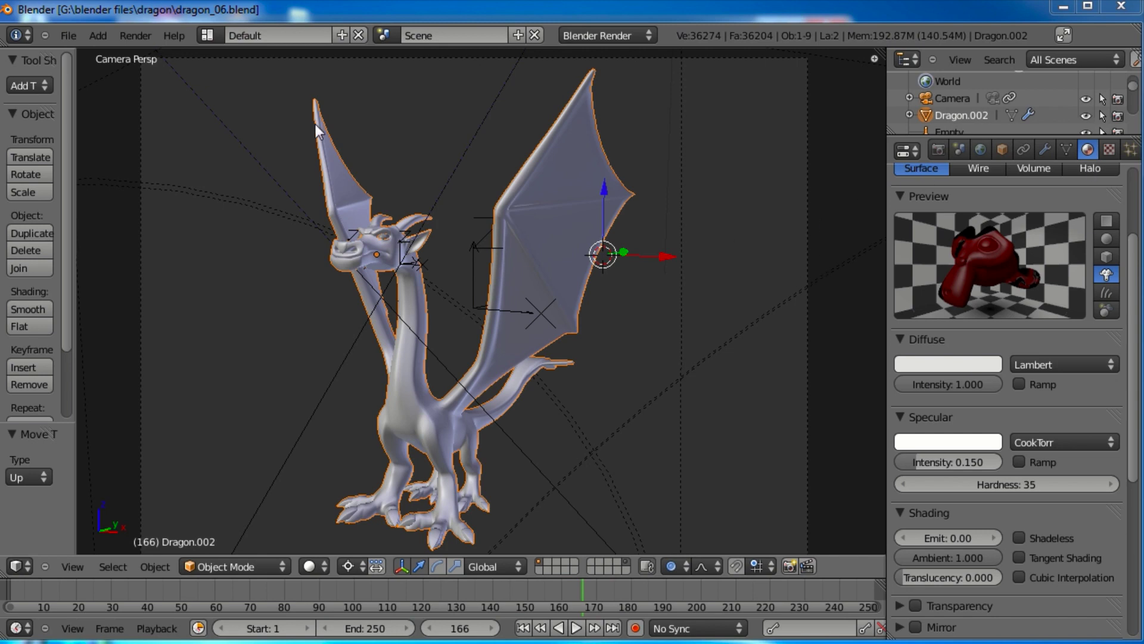
# Step: Save the file, zoom on the head in Right Ortho view, and show the Object Data settings
pyautogui.hotkey('ctrl', 's')
pyautogui.click(345, 183)
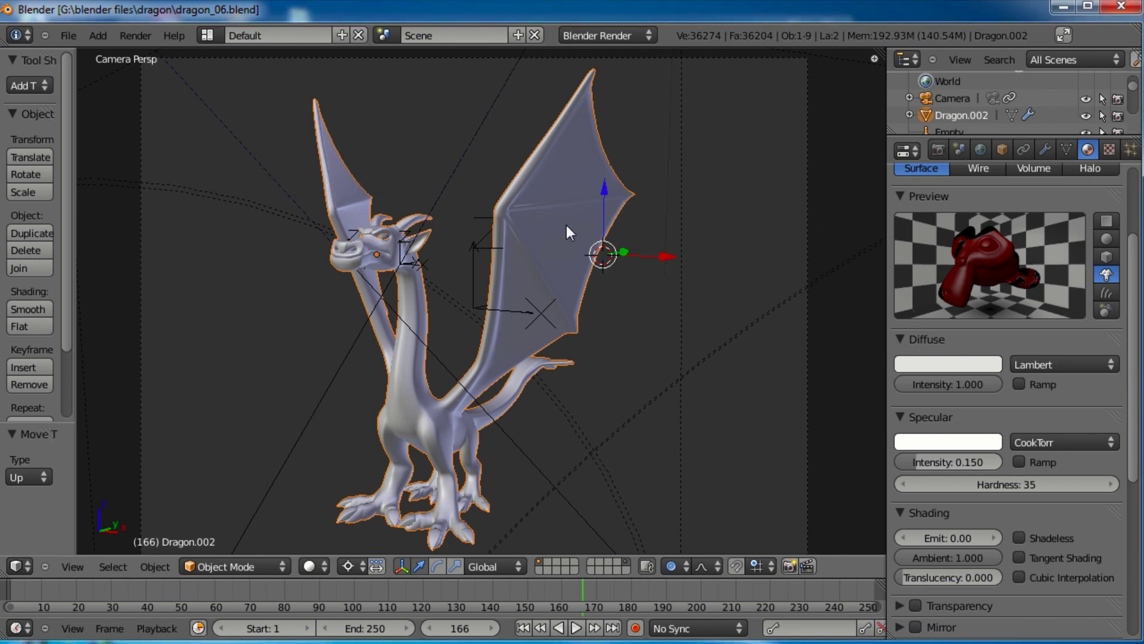
pyautogui.press('KP_3')
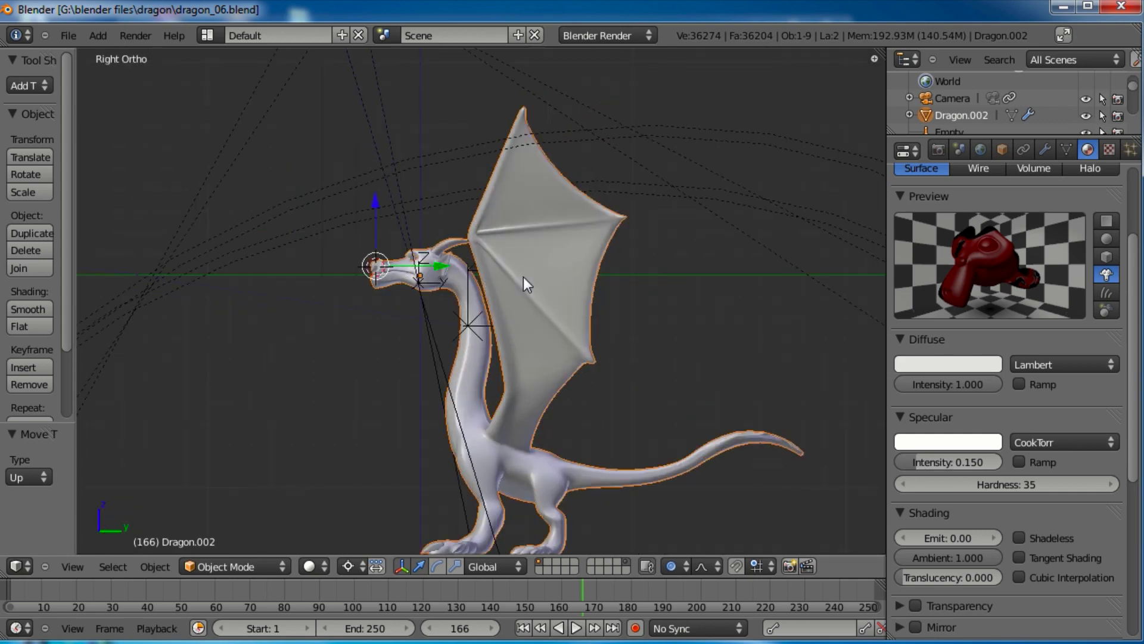
pyautogui.scroll(10, 525, 276)
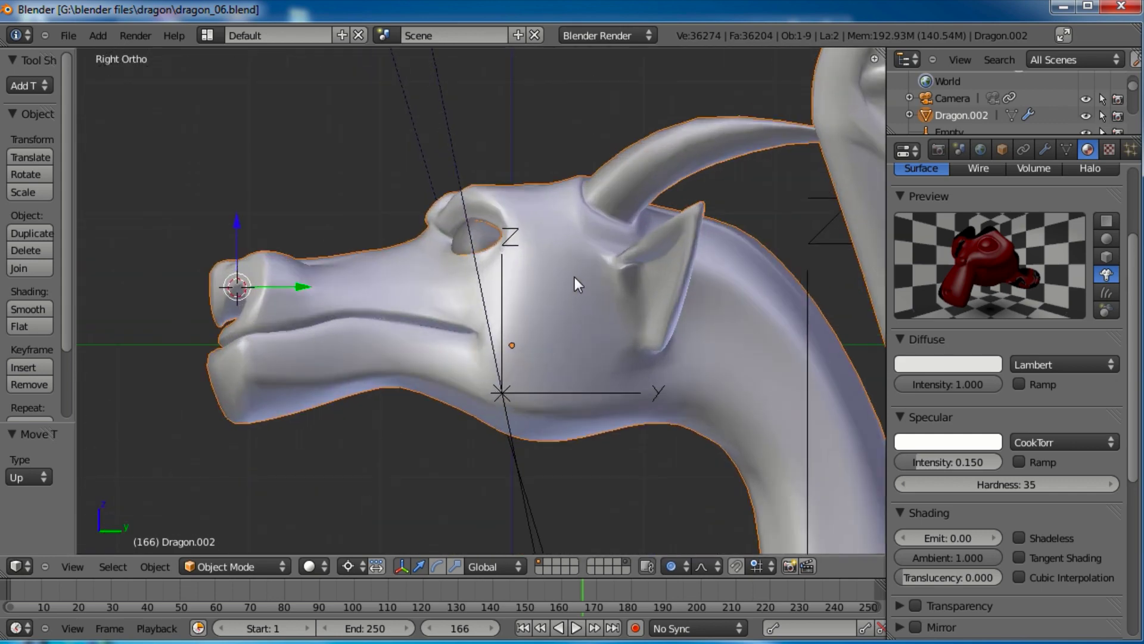
pyautogui.keyDown('shift'); pyautogui.moveTo(577, 263); pyautogui.dragTo(584, 274, button='middle'); pyautogui.keyUp('shift')
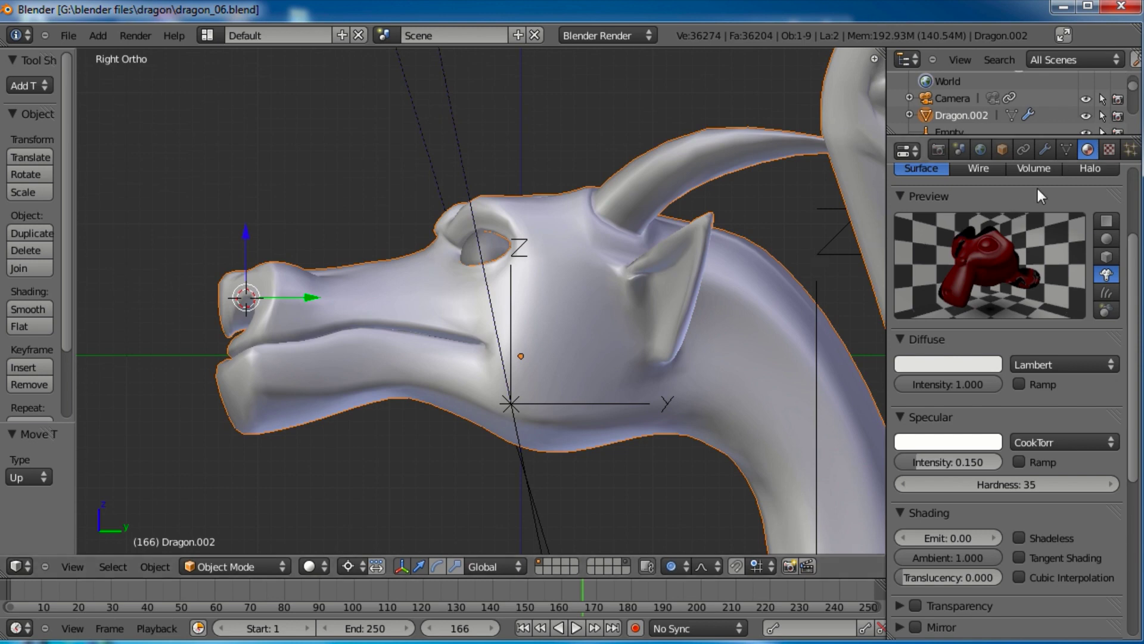
pyautogui.click(1065, 150)
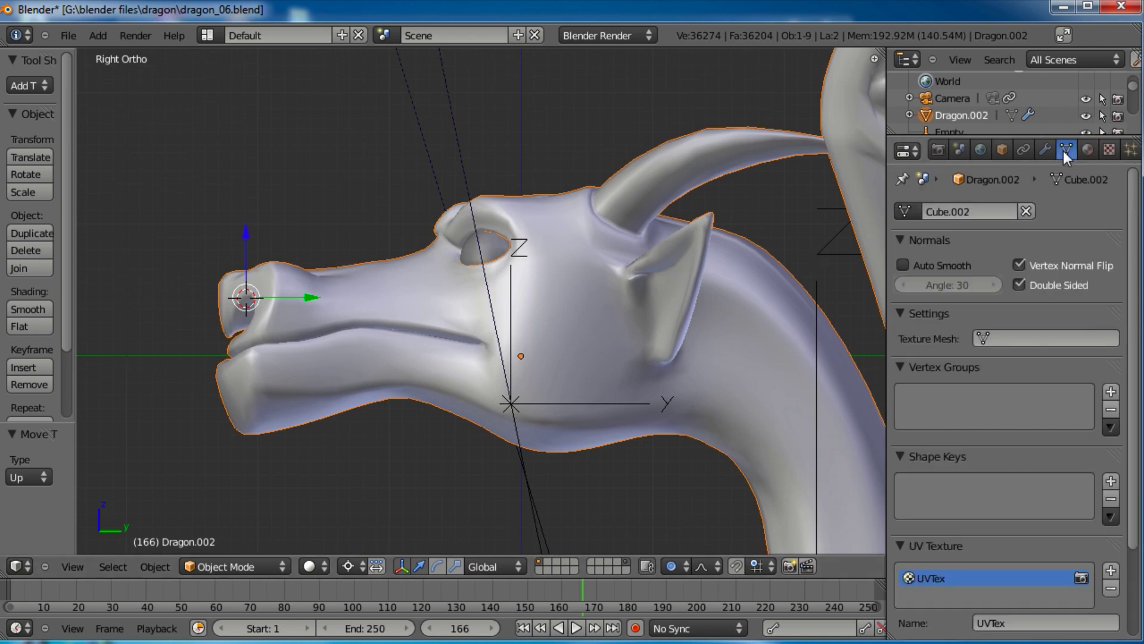
# Step: Add a Basis shape key and a second shape key renamed 'jaw open'
pyautogui.scroll(-2, 943, 353)
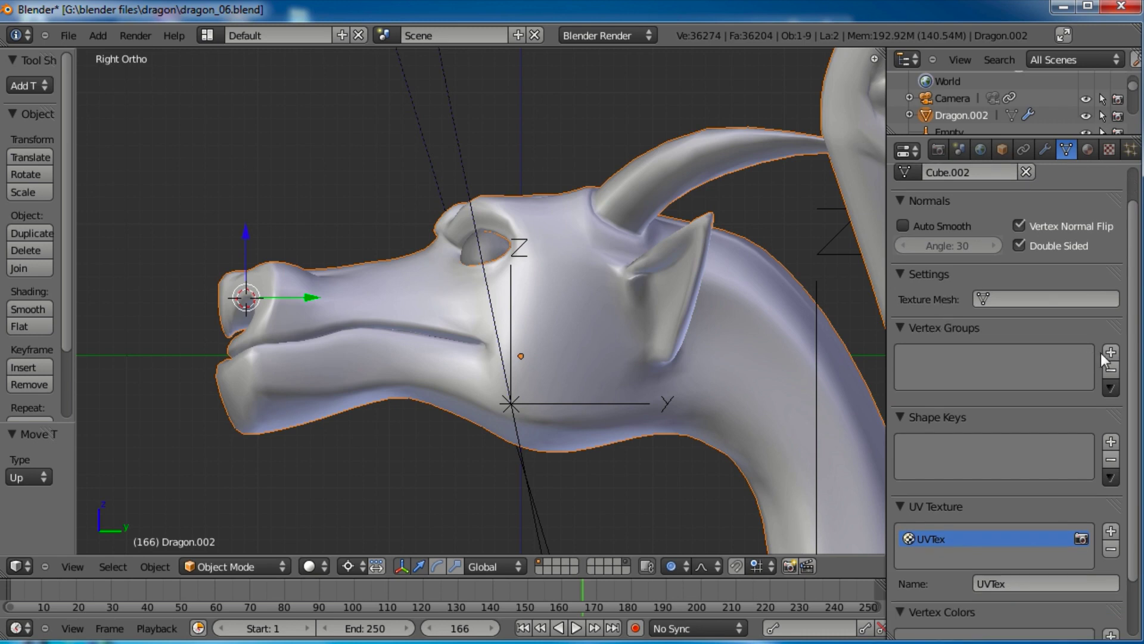
pyautogui.click(1111, 441)
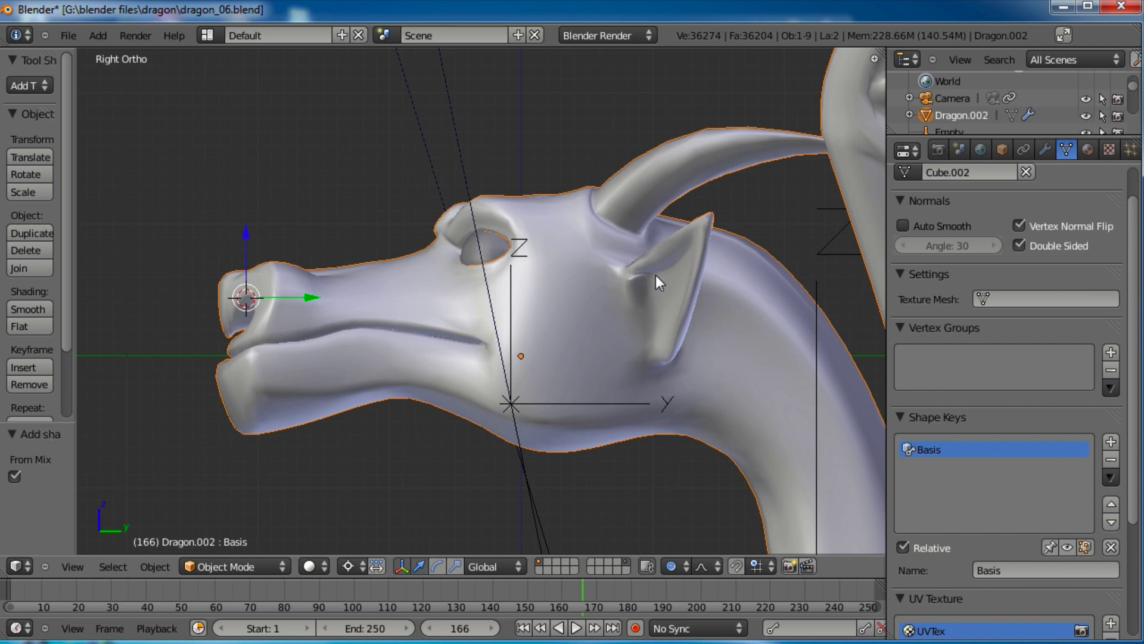
pyautogui.click(1112, 441)
pyautogui.click(1015, 567)
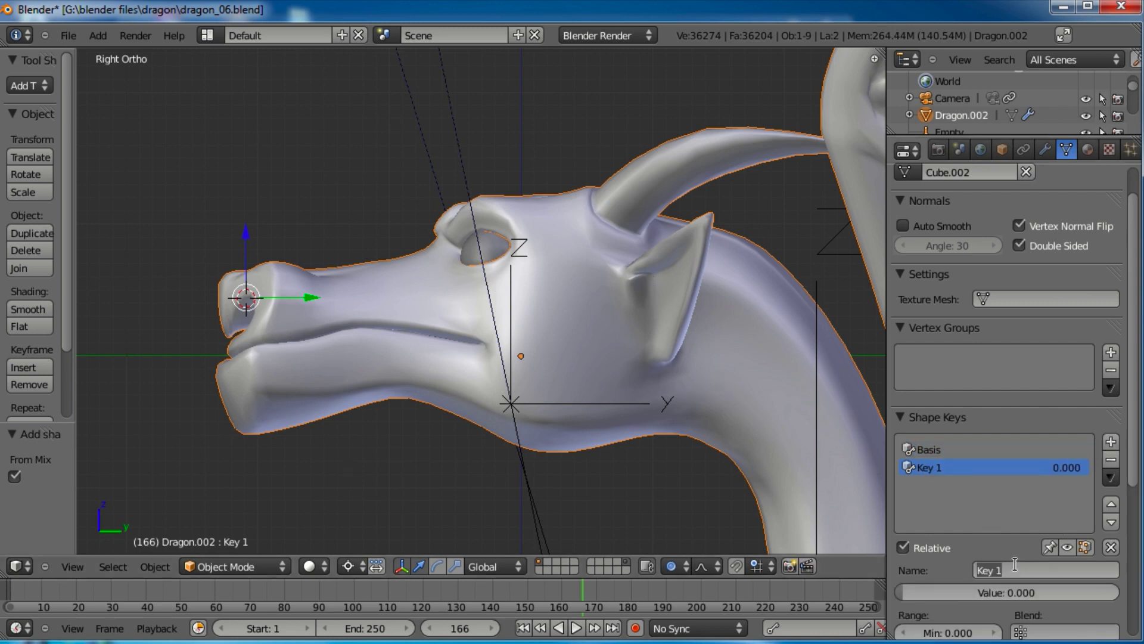
pyautogui.write('jaw open')
pyautogui.press('Return')
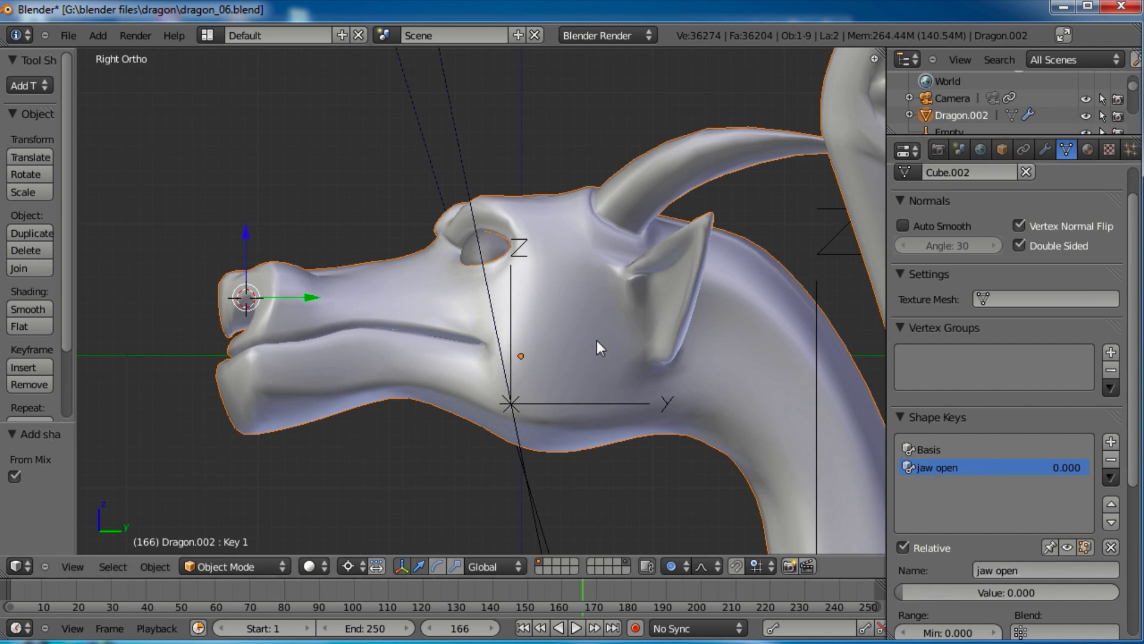
pyautogui.keyDown('shift'); pyautogui.moveTo(607, 335); pyautogui.dragTo(600, 313, button='middle'); pyautogui.keyUp('shift')
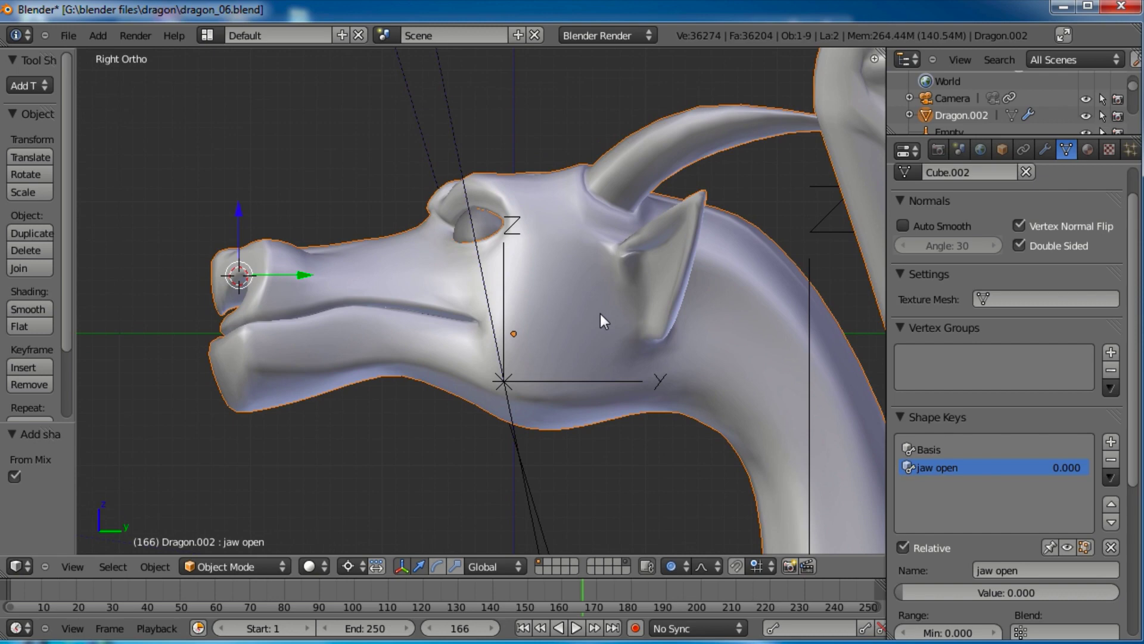
# Step: Enter Edit Mode with nothing selected and switch to face select mode
pyautogui.press('Tab')
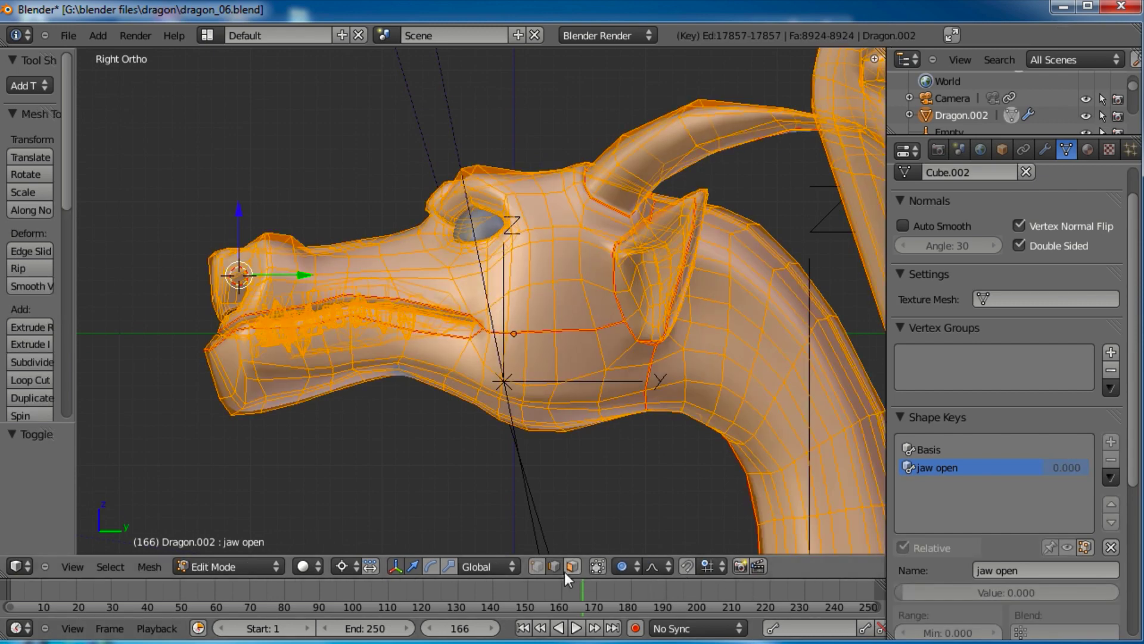
pyautogui.click(535, 566)
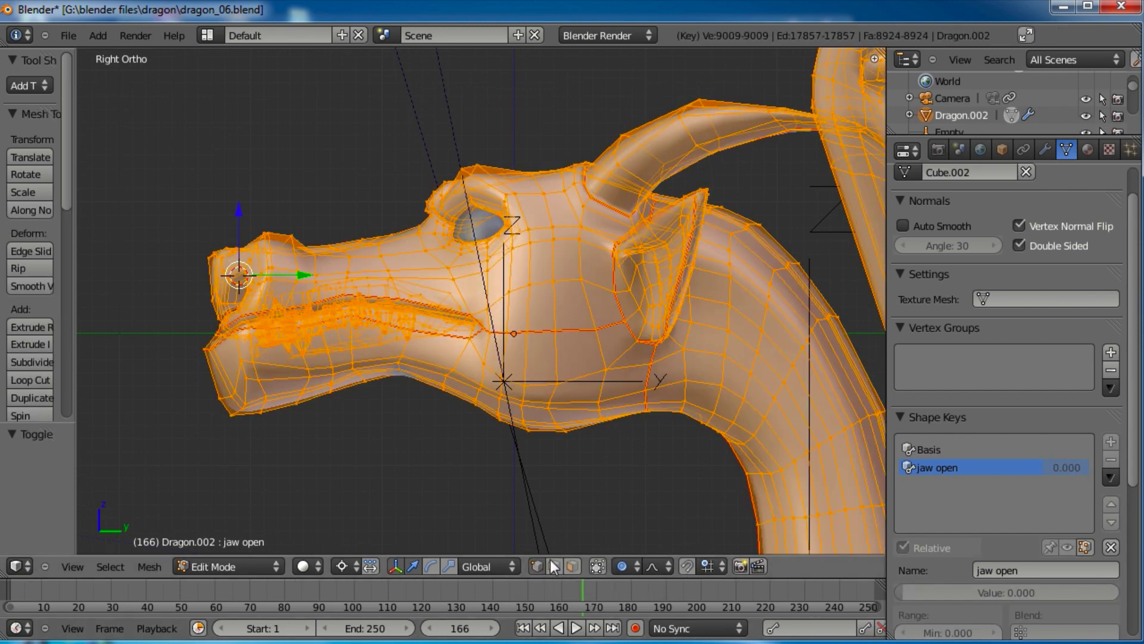
pyautogui.press('a')
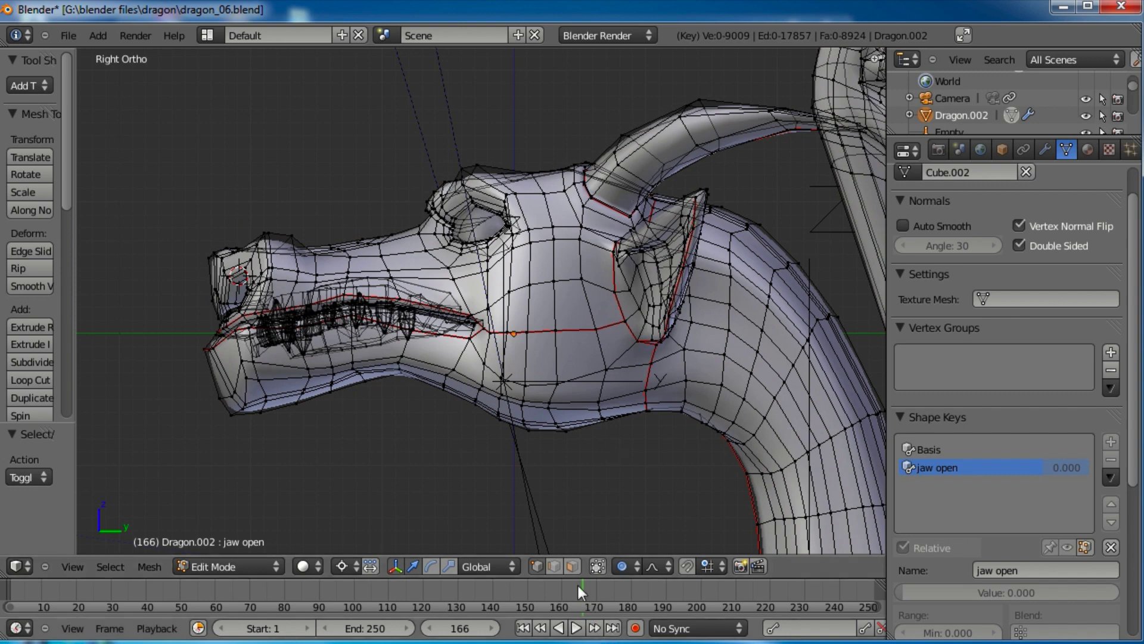
pyautogui.click(572, 566)
pyautogui.scroll(-6, 745, 392)
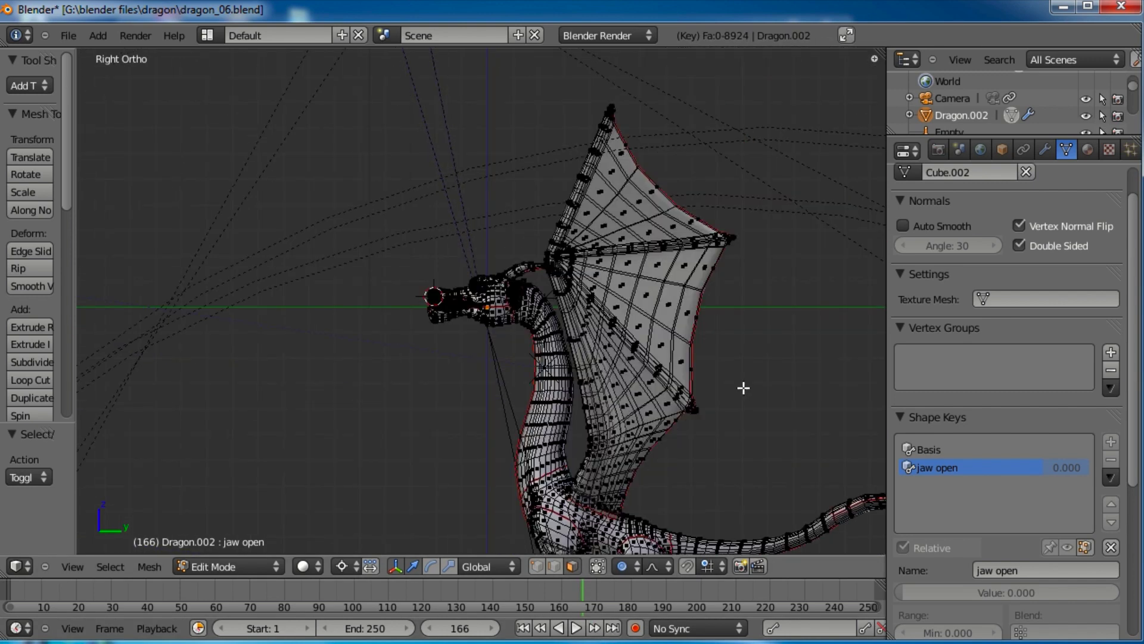
# Step: Box-select the dragon's body, wing and tail faces
pyautogui.press('b')
pyautogui.moveTo(708, 278); pyautogui.dragTo(519, 516)
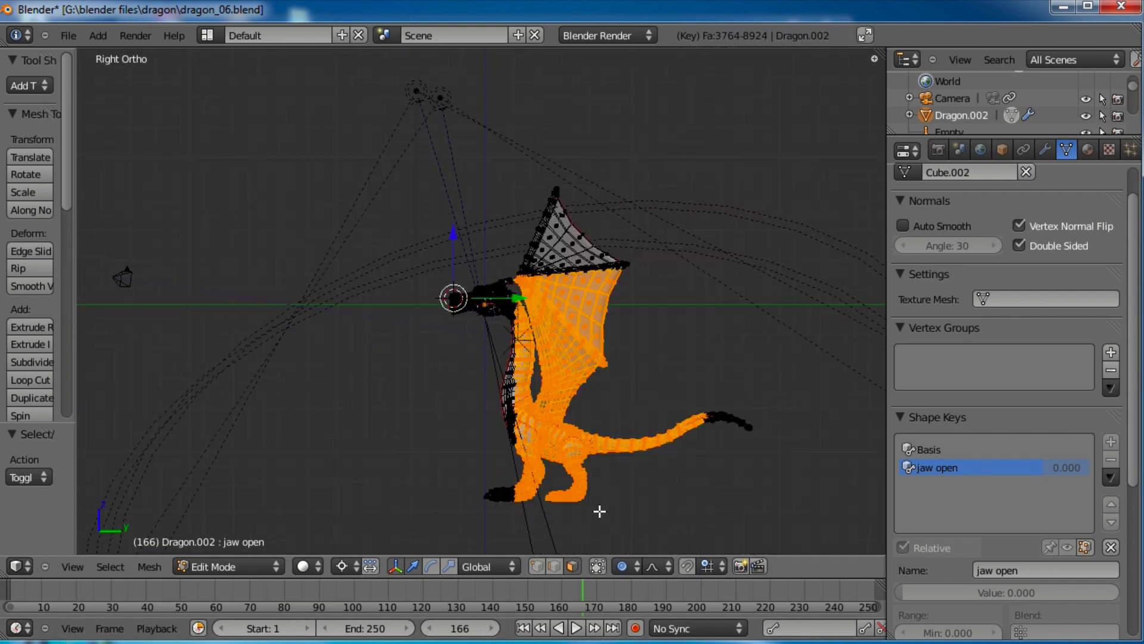
pyautogui.press('b')
pyautogui.moveTo(772, 386); pyautogui.dragTo(692, 450)
pyautogui.scroll(6, 467, 385)
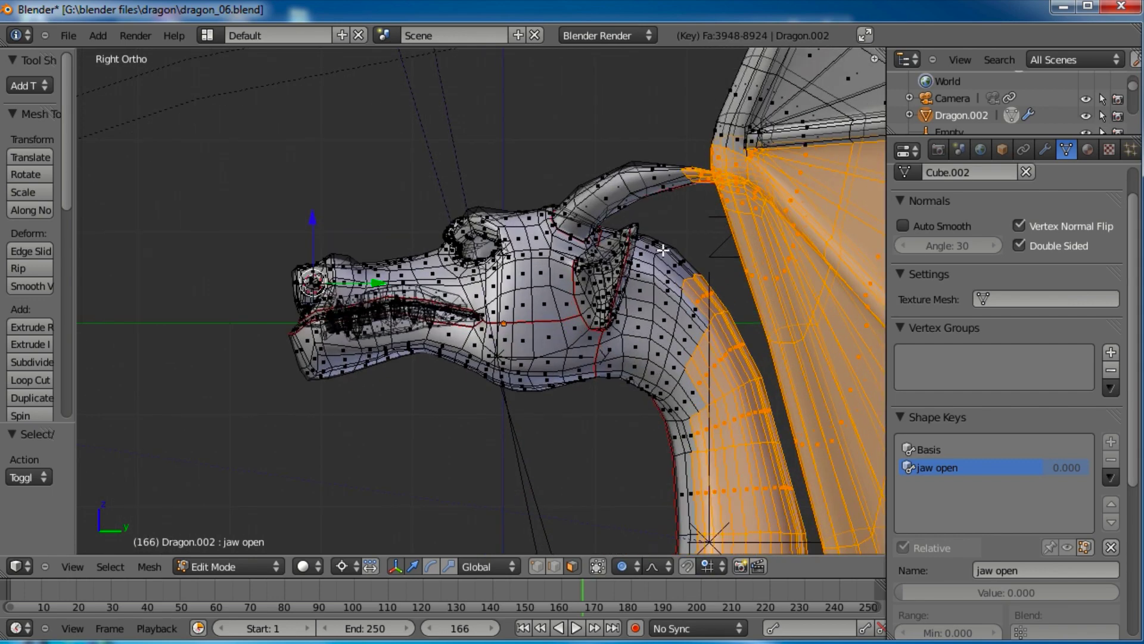
# Step: Add the neck and horn-area faces, extend to the whole upper head with Ctrl+L, and hide it all
pyautogui.press('b')
pyautogui.moveTo(745, 218); pyautogui.dragTo(629, 538)
pyautogui.press('b')
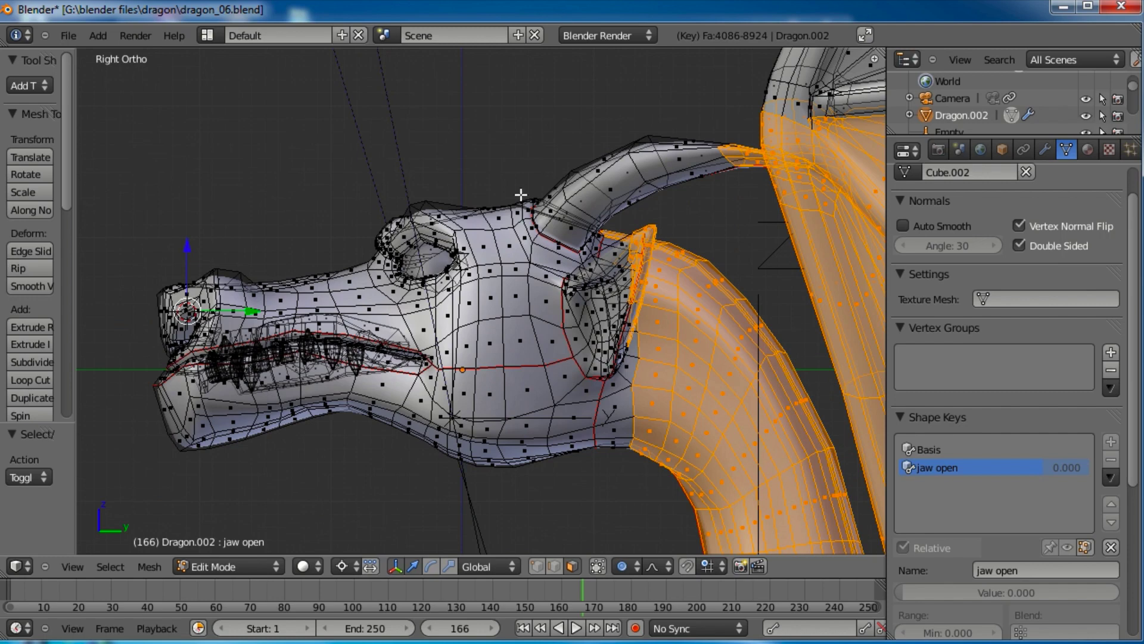
pyautogui.moveTo(496, 163); pyautogui.dragTo(599, 317)
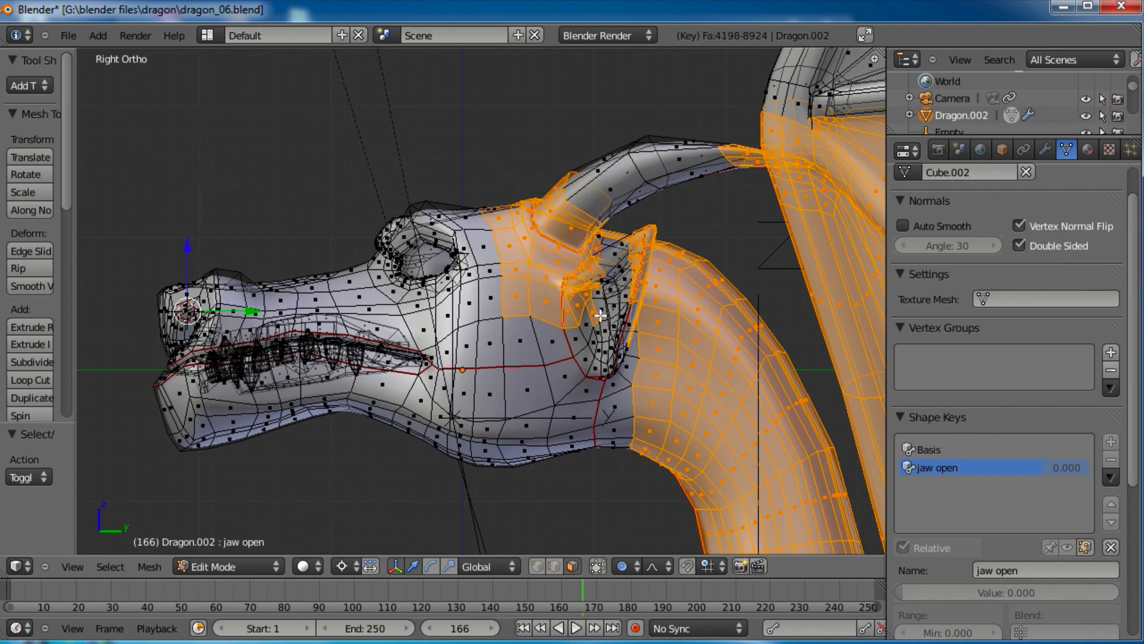
pyautogui.hotkey('ctrl', 'l')
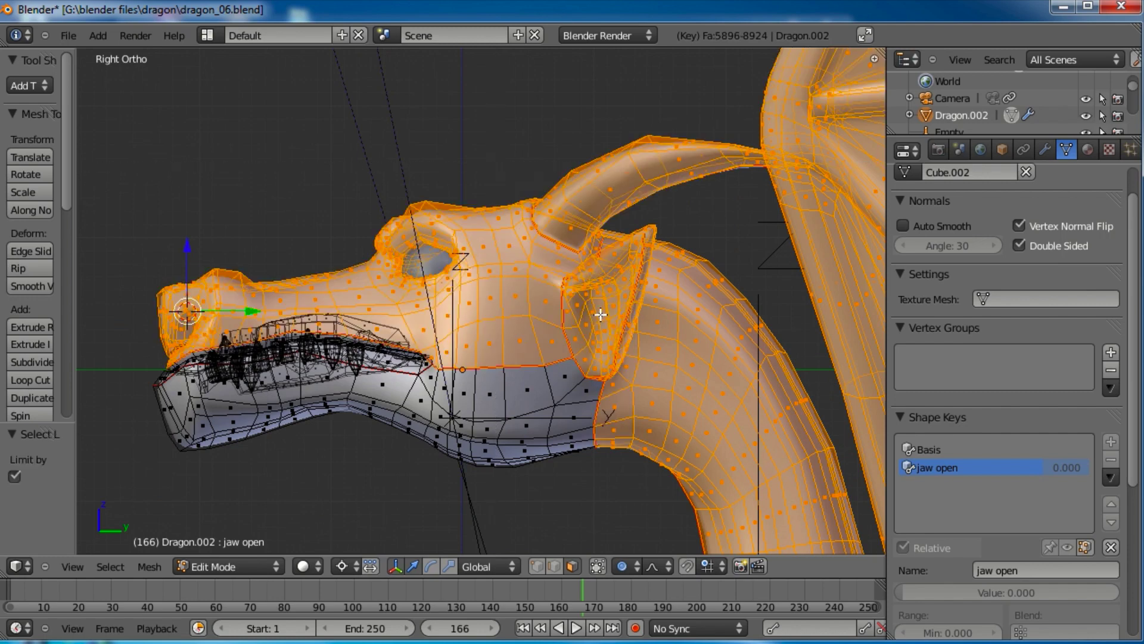
pyautogui.press('h')
pyautogui.scroll(2, 600, 314)
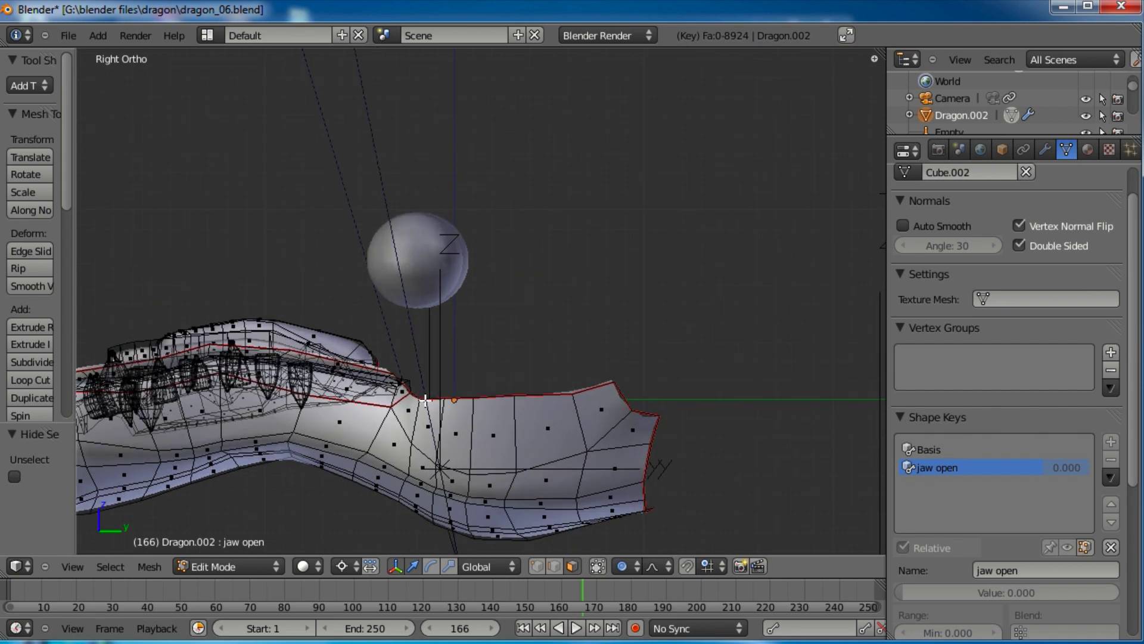
pyautogui.moveTo(425, 400); pyautogui.dragTo(488, 356, button='middle')
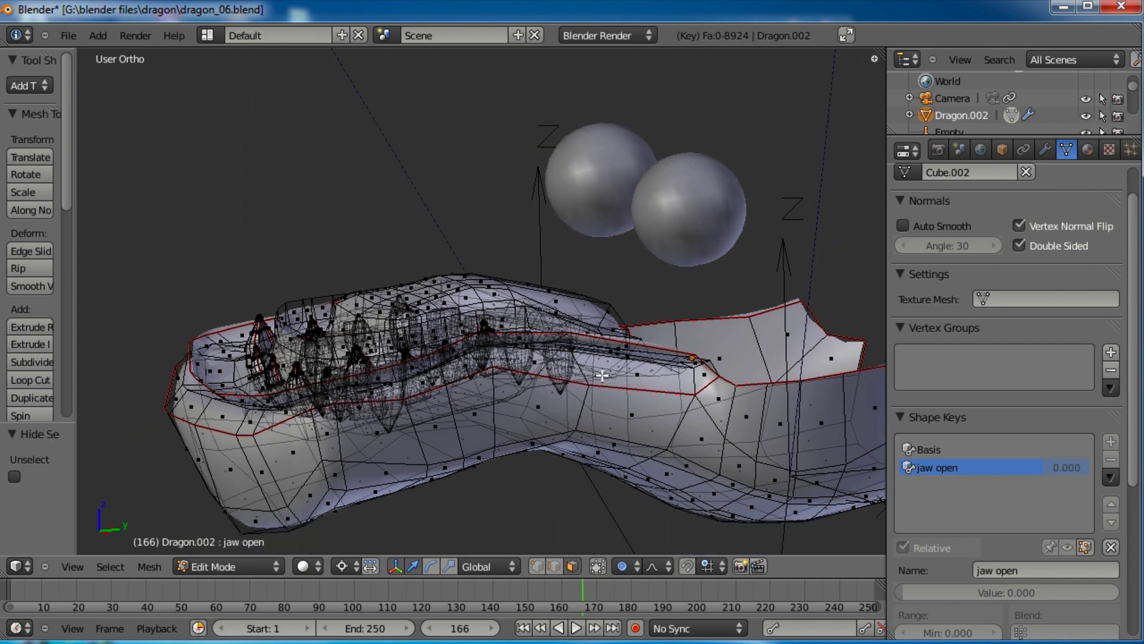
# Step: Select the edge loop along the mouth seam in vertex mode and view the head from the top
pyautogui.rightClick(642, 377)
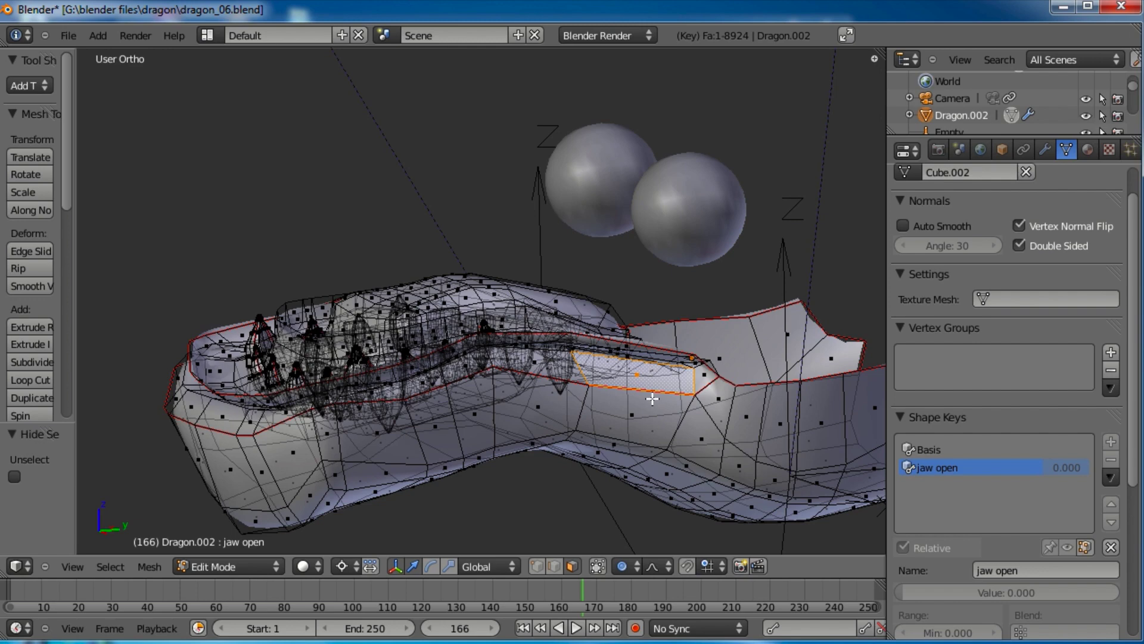
pyautogui.hotkey('ctrl', 'l')
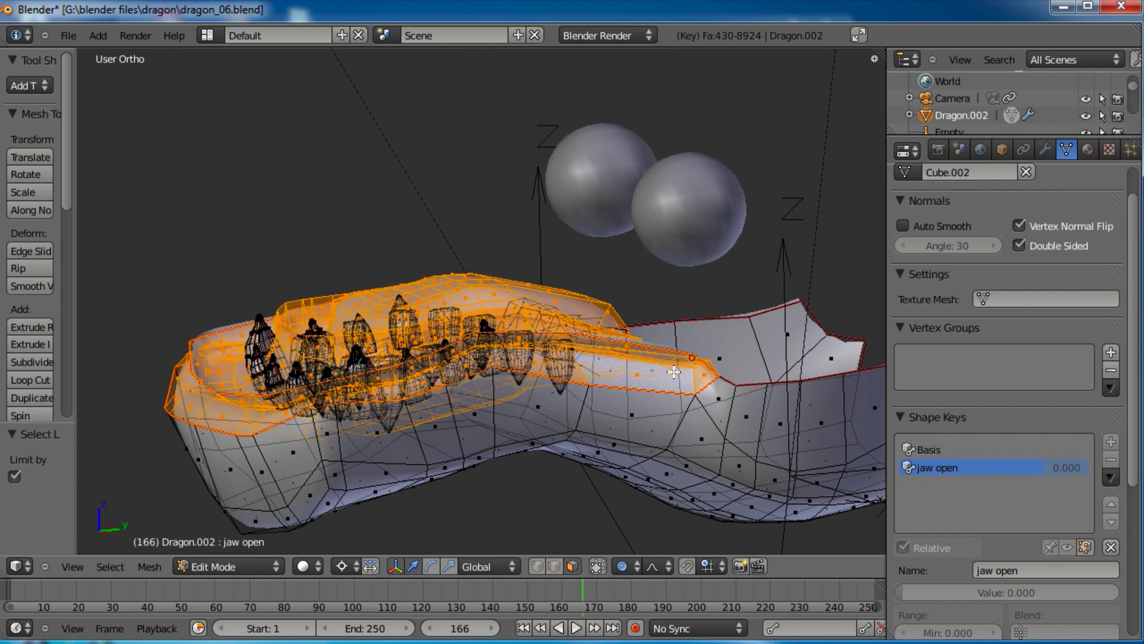
pyautogui.click(535, 566)
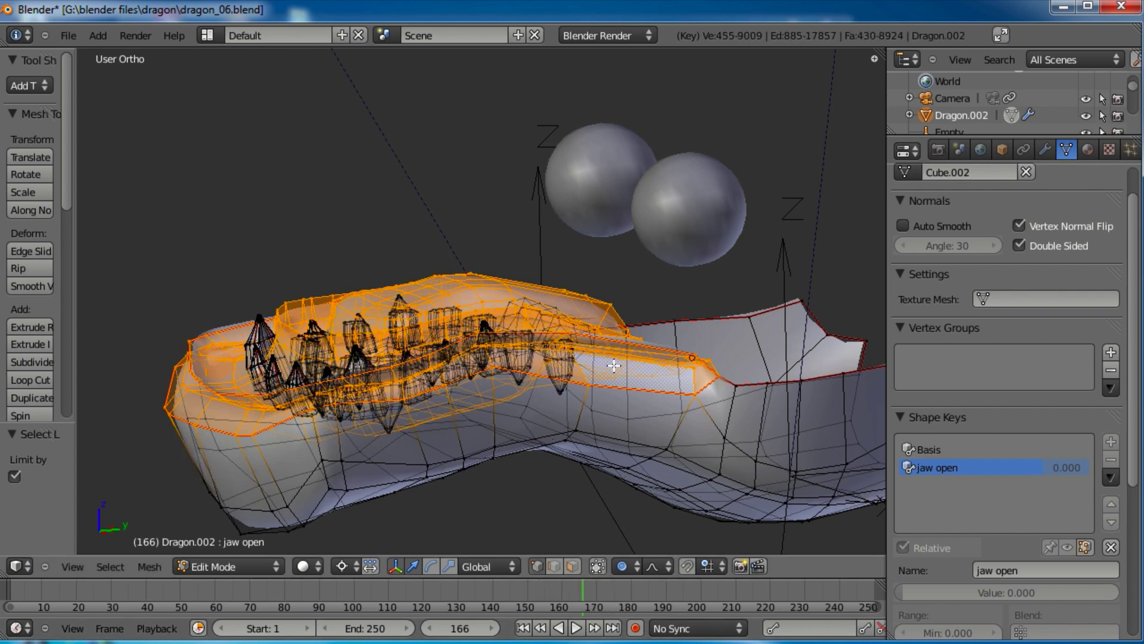
pyautogui.press('a')
pyautogui.moveTo(718, 341); pyautogui.dragTo(602, 295, button='middle')
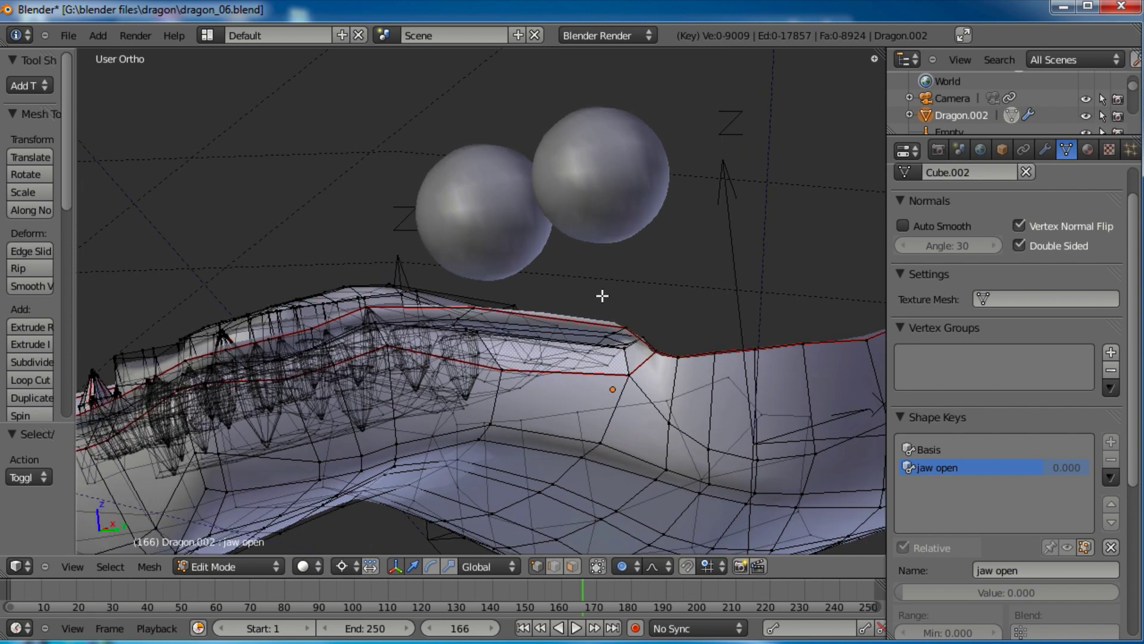
pyautogui.keyDown('alt'); pyautogui.rightClick(649, 344); pyautogui.keyUp('alt')
pyautogui.moveTo(649, 344); pyautogui.dragTo(754, 288, button='middle')
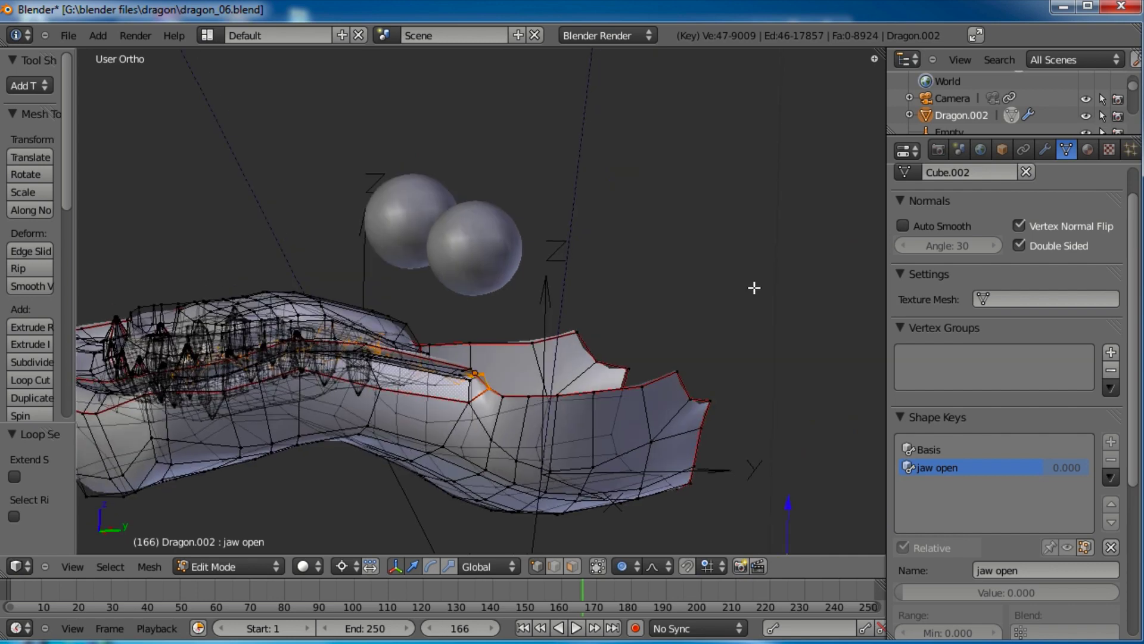
pyautogui.moveTo(458, 319); pyautogui.dragTo(595, 319, button='middle')
pyautogui.press('KP_7')
pyautogui.scroll(5, 595, 319)
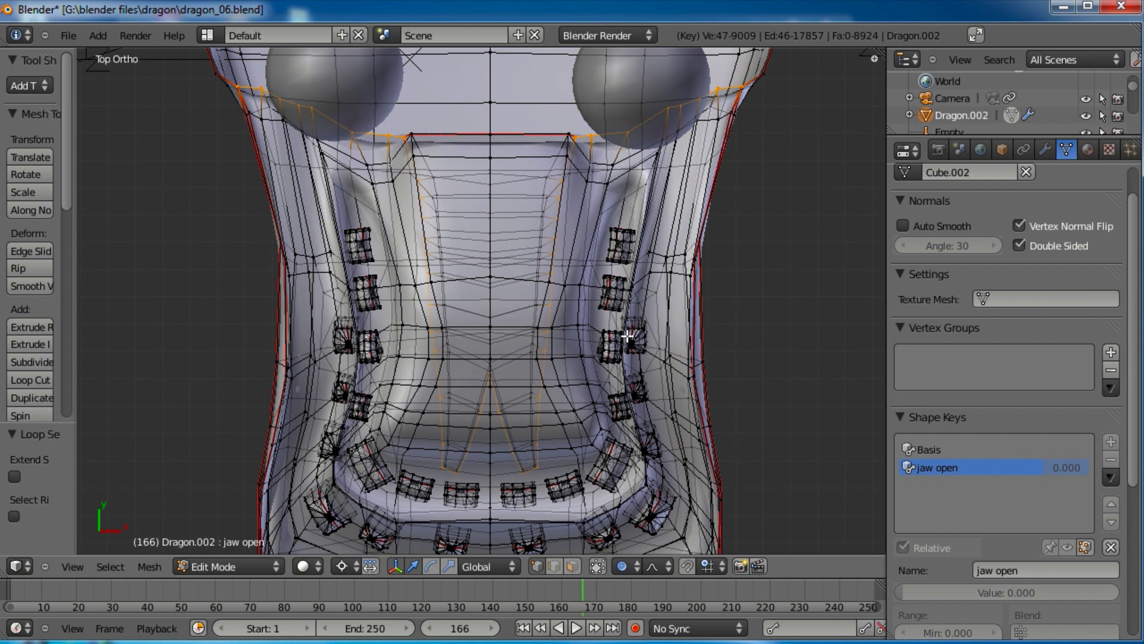
# Step: Trim unwanted vertices from the seam loop with circle select and hide the rest
pyautogui.press('c')
pyautogui.moveTo(563, 378)
pyautogui.mouseDown(button='middle')
pyautogui.moveTo(534, 440)
pyautogui.moveTo(510, 456)
pyautogui.moveTo(502, 374)
pyautogui.moveTo(469, 451)
pyautogui.moveTo(437, 454)
pyautogui.moveTo(446, 341)
pyautogui.moveTo(422, 172)
pyautogui.moveTo(550, 171)
pyautogui.moveTo(539, 368)
pyautogui.moveTo(563, 270)
pyautogui.moveTo(670, 415)
pyautogui.moveTo(604, 381)
pyautogui.moveTo(506, 376)
pyautogui.moveTo(706, 438)
pyautogui.moveTo(637, 316)
pyautogui.moveTo(596, 337)
pyautogui.mouseUp(button='middle')
pyautogui.press('Escape')
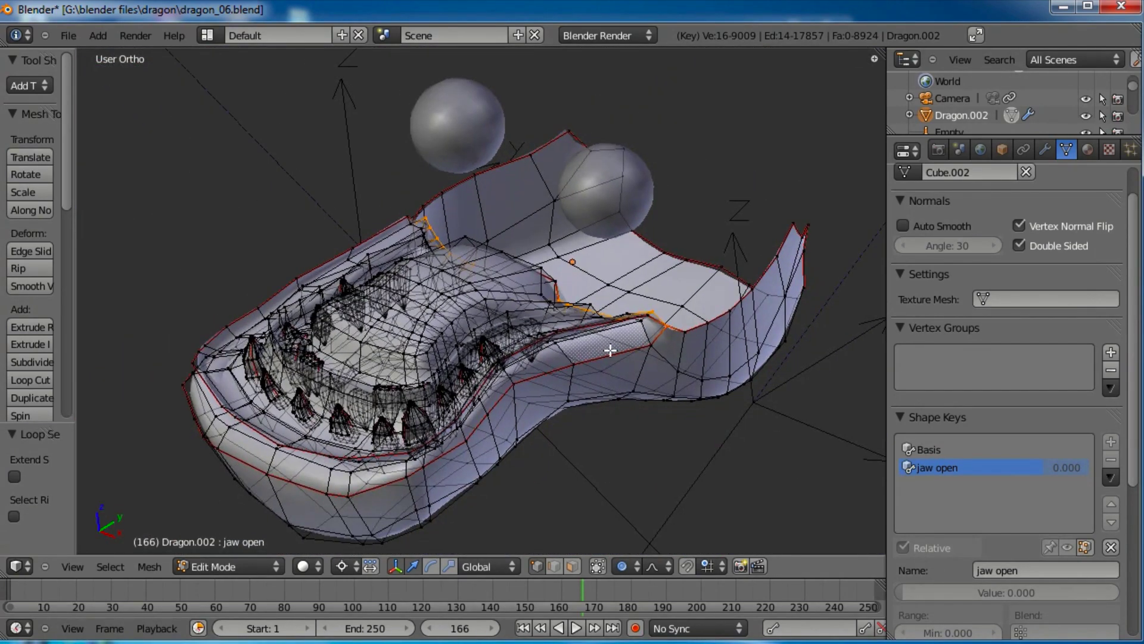
pyautogui.press('h')
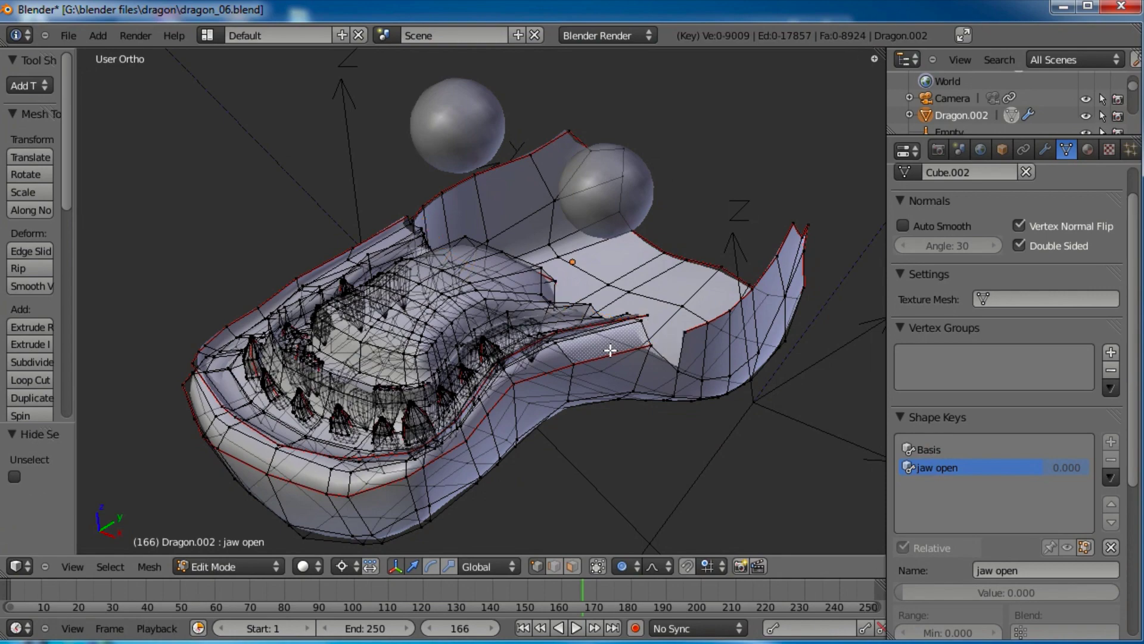
# Step: Select the connected upper-jaw faces with Ctrl+L and hide them
pyautogui.moveTo(707, 268); pyautogui.dragTo(492, 297, button='middle')
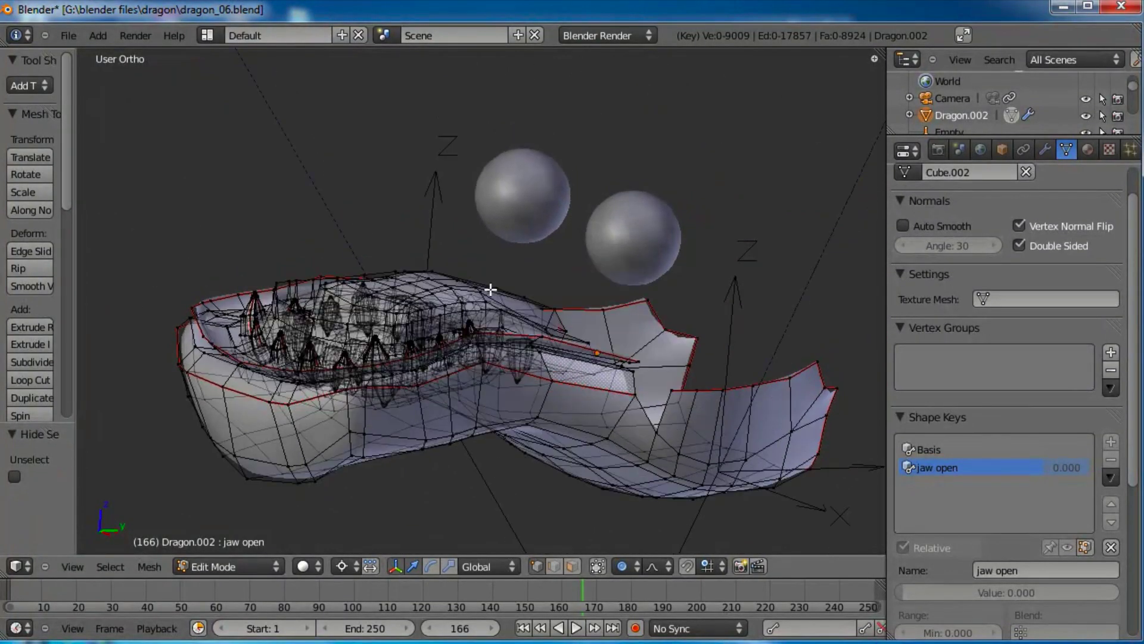
pyautogui.click(571, 566)
pyautogui.moveTo(572, 506); pyautogui.dragTo(588, 337, button='middle')
pyautogui.rightClick(588, 337)
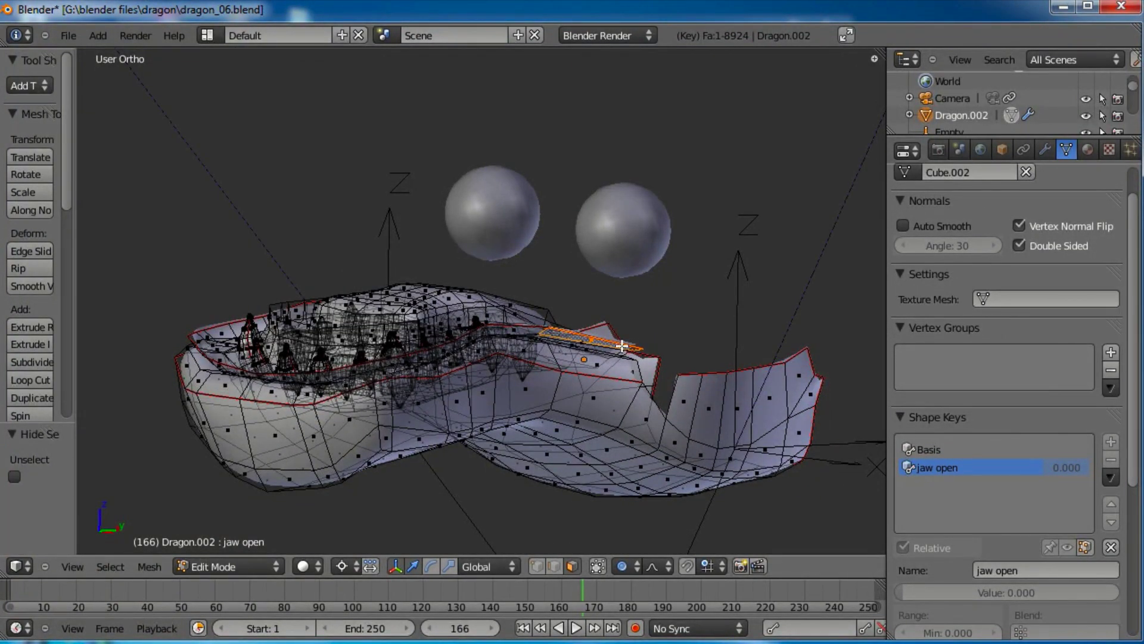
pyautogui.hotkey('ctrl', 'l')
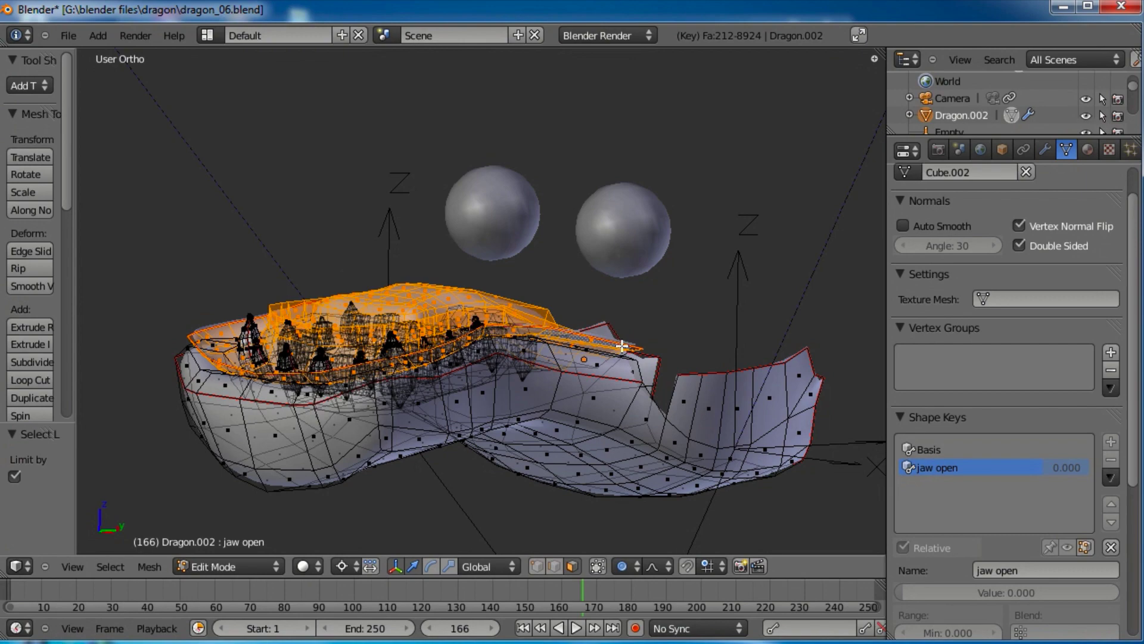
pyautogui.moveTo(624, 334); pyautogui.dragTo(545, 403, button='middle')
pyautogui.press('h')
pyautogui.scroll(5, 593, 334)
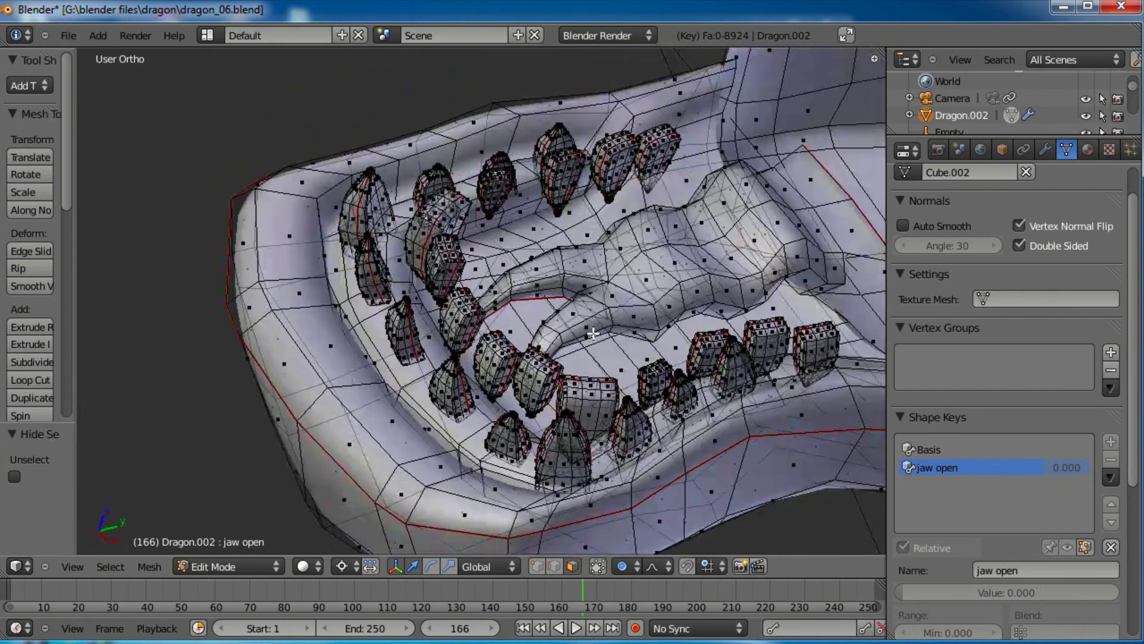
# Step: Select a face on each upper tooth, from the left side round to the rightmost
pyautogui.scroll(2, 593, 334)
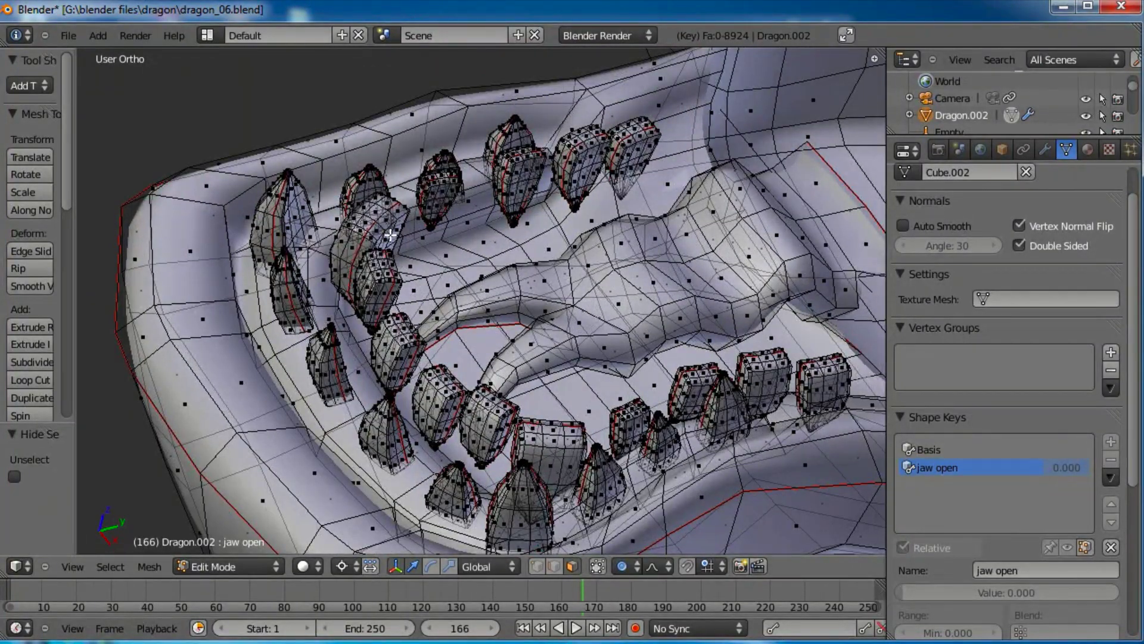
pyautogui.rightClick(391, 235)
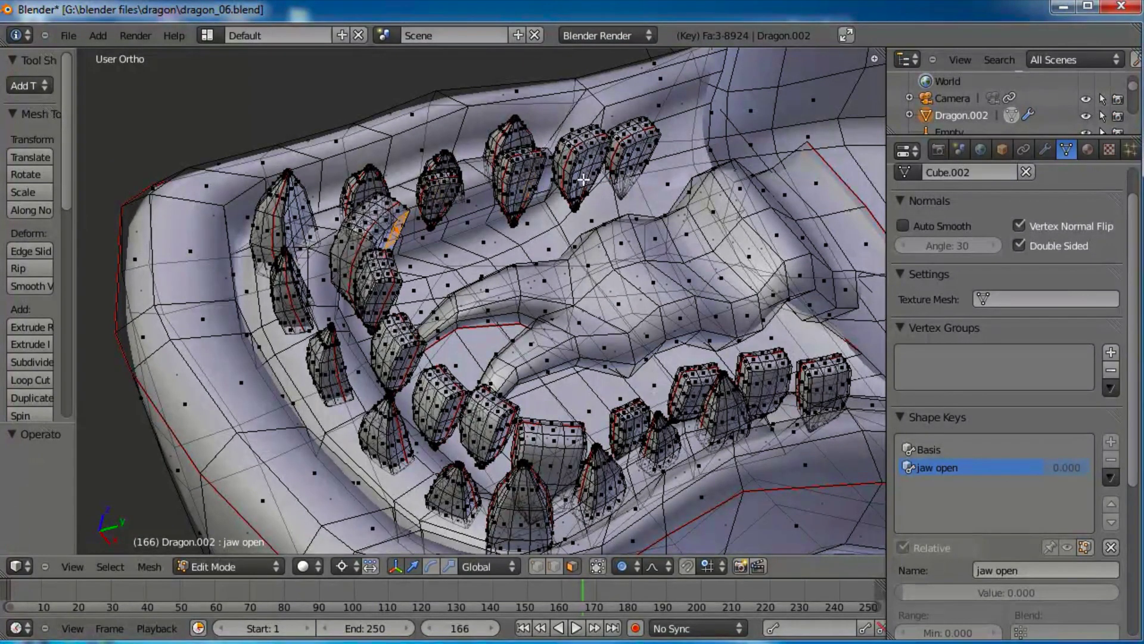
pyautogui.keyDown('shift'); pyautogui.rightClick(589, 158); pyautogui.keyUp('shift')
pyautogui.keyDown('shift'); pyautogui.rightClick(389, 276); pyautogui.keyUp('shift')
pyautogui.keyDown('shift'); pyautogui.rightClick(408, 336); pyautogui.keyUp('shift')
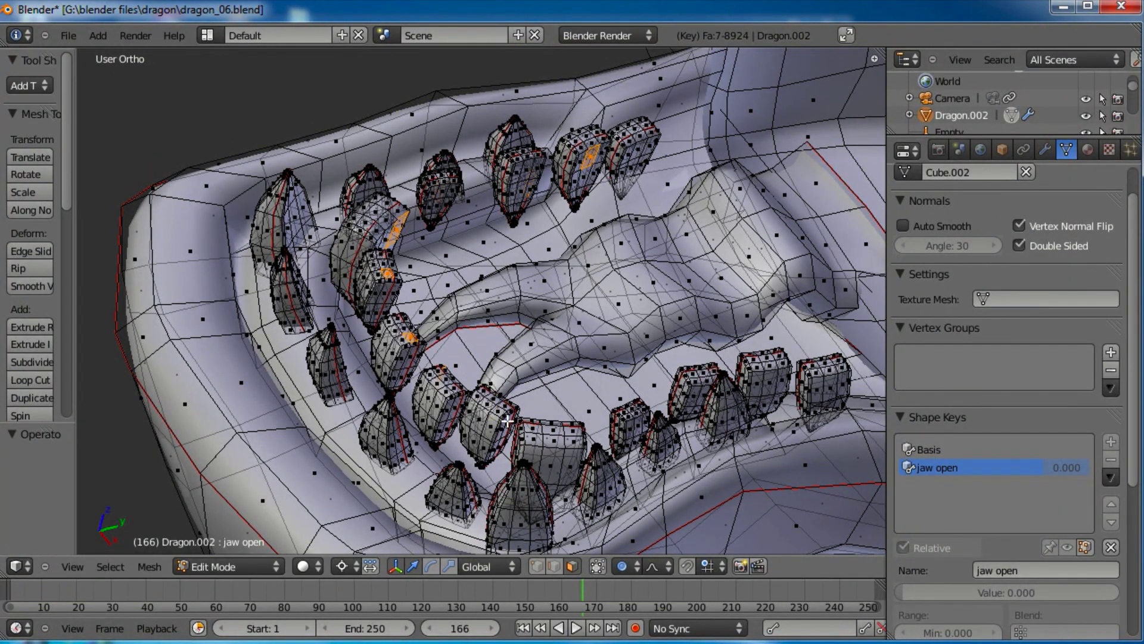
pyautogui.keyDown('shift'); pyautogui.rightClick(552, 434); pyautogui.keyUp('shift')
pyautogui.keyDown('shift'); pyautogui.rightClick(634, 414); pyautogui.keyUp('shift')
pyautogui.keyDown('shift'); pyautogui.rightClick(694, 380); pyautogui.keyUp('shift')
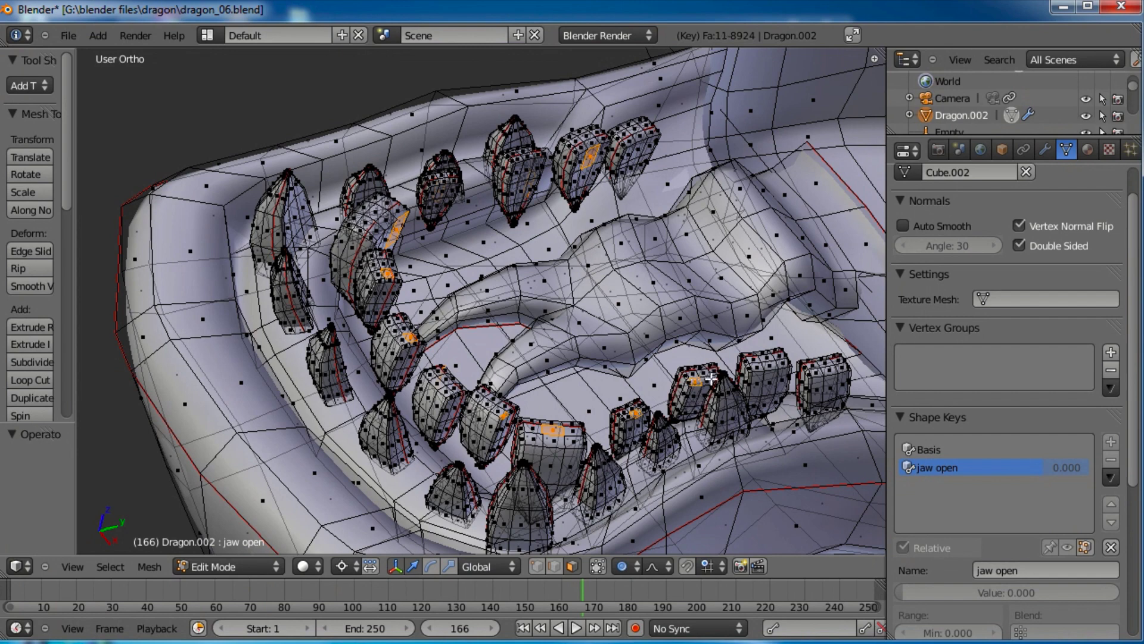
pyautogui.keyDown('shift'); pyautogui.rightClick(769, 365); pyautogui.keyUp('shift')
pyautogui.keyDown('shift'); pyautogui.rightClick(829, 370); pyautogui.keyUp('shift')
# Step: Extend the selection to the whole upper teeth, hide them, and view the jaw from the right
pyautogui.hotkey('ctrl', 'l')
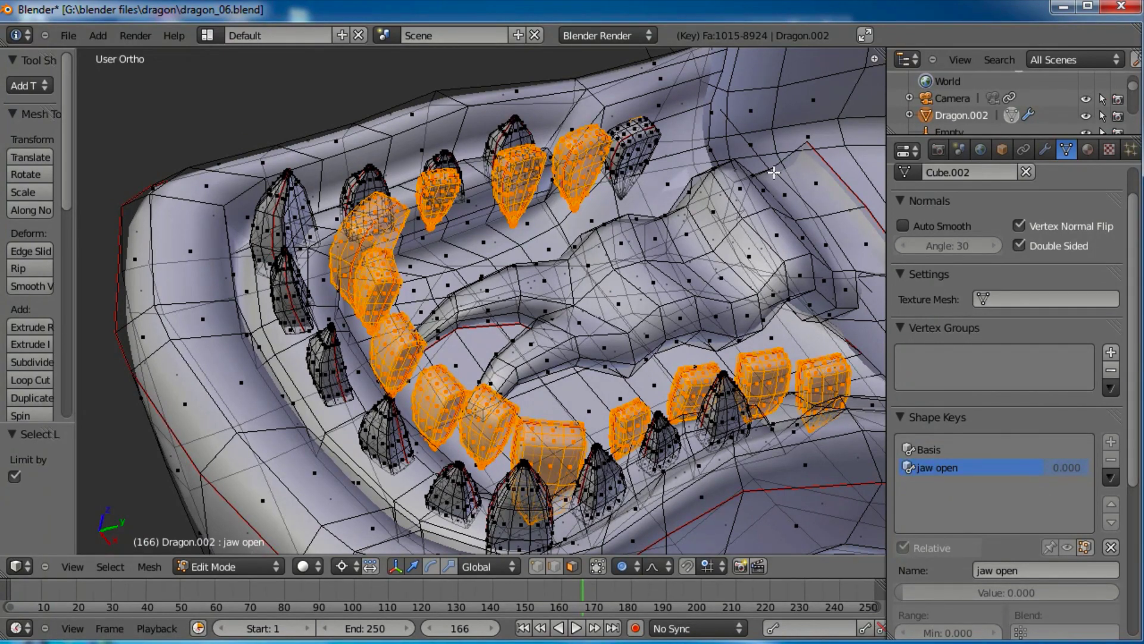
pyautogui.press('l')
pyautogui.moveTo(582, 235); pyautogui.dragTo(262, 382, button='middle')
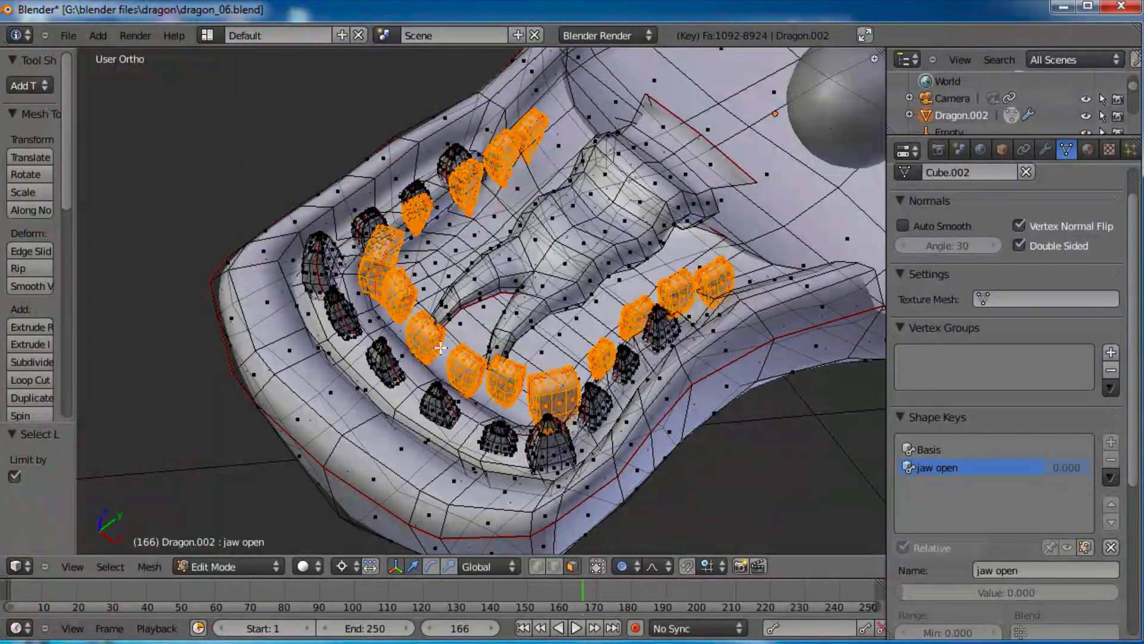
pyautogui.press('h')
pyautogui.scroll(-2, 439, 345)
pyautogui.moveTo(440, 345); pyautogui.dragTo(596, 435, button='middle')
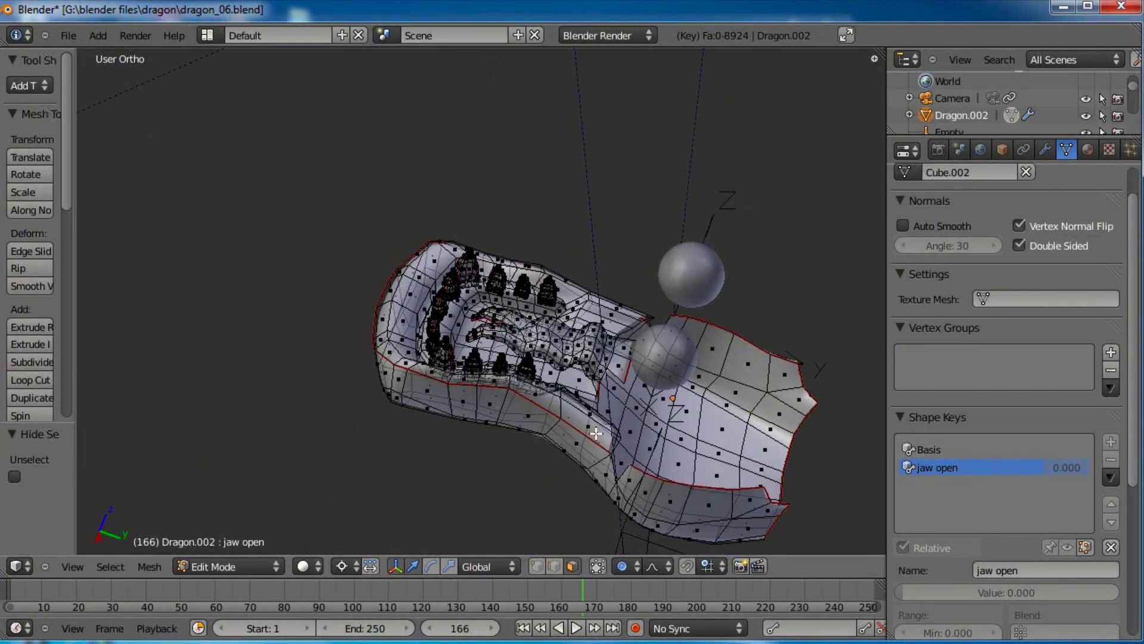
pyautogui.press('KP_3')
pyautogui.scroll(2, 596, 434)
pyautogui.keyDown('shift'); pyautogui.moveTo(687, 325); pyautogui.dragTo(654, 326, button='middle'); pyautogui.keyUp('shift')
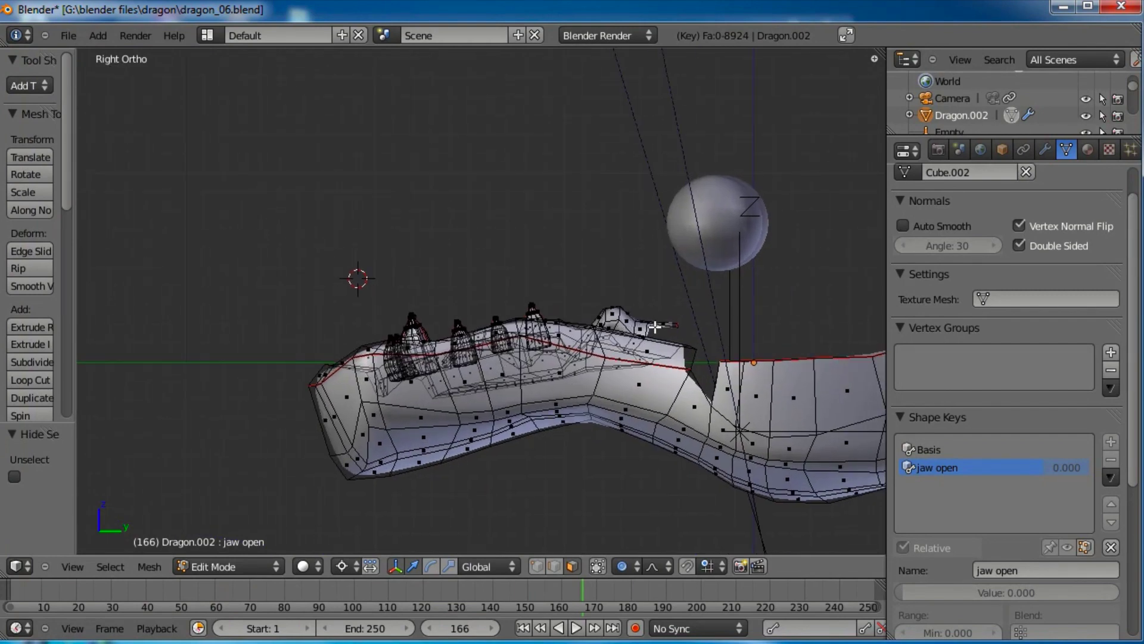
# Step: Box-select the lower jaw's vertices, including the rear of the jaw
pyautogui.click(535, 565)
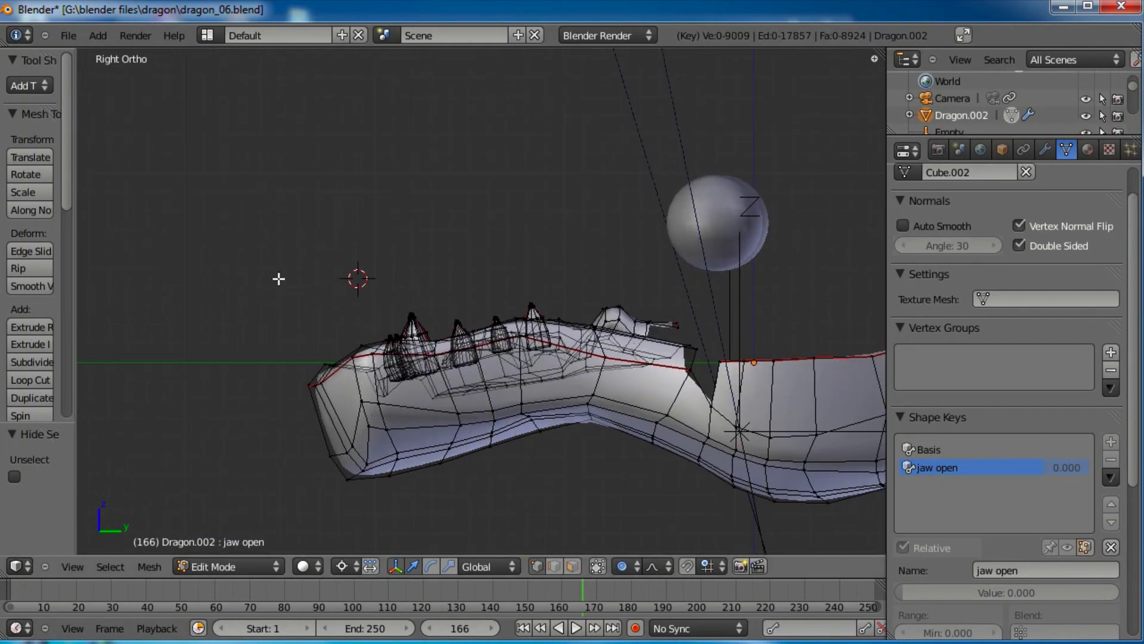
pyautogui.press('a')
pyautogui.press('a')
pyautogui.press('b')
pyautogui.moveTo(245, 272); pyautogui.dragTo(714, 499)
pyautogui.keyDown('shift'); pyautogui.moveTo(714, 499); pyautogui.dragTo(510, 435, button='middle'); pyautogui.keyUp('shift')
pyautogui.press('b')
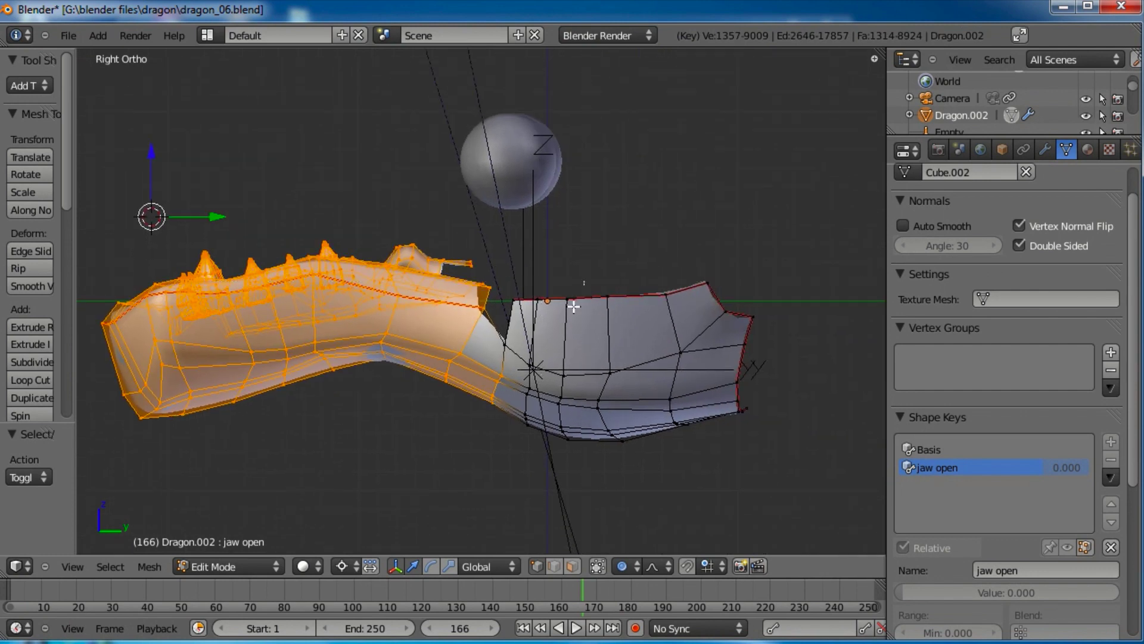
pyautogui.moveTo(584, 281); pyautogui.dragTo(456, 466)
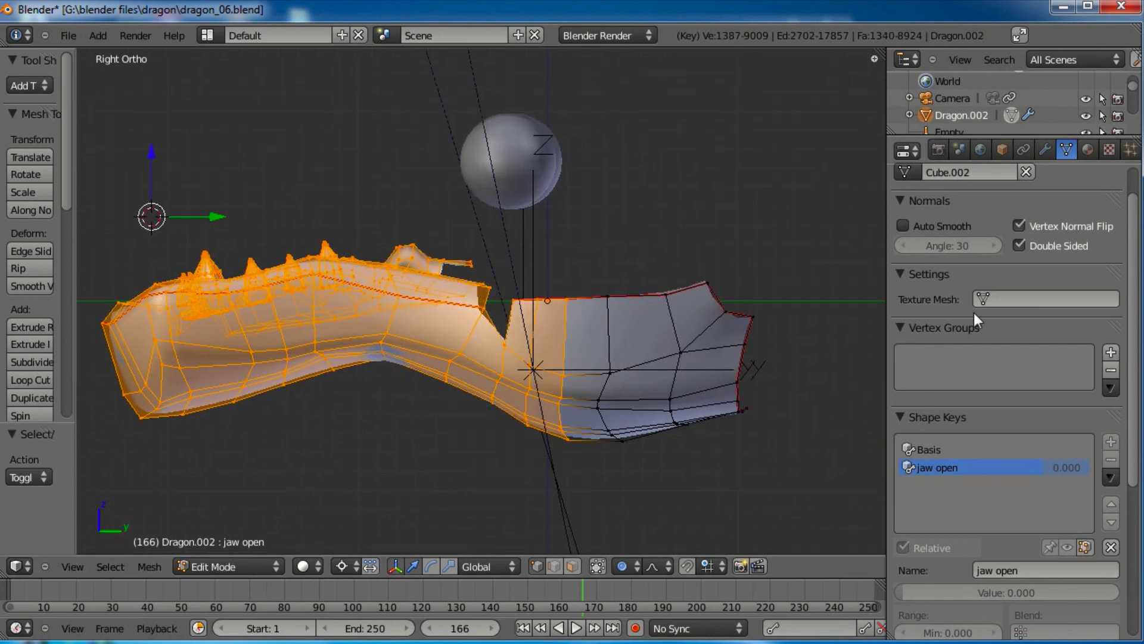
# Step: Add a vertex group named jaw and reveal the hidden head and neck with Alt+H
pyautogui.click(1109, 351)
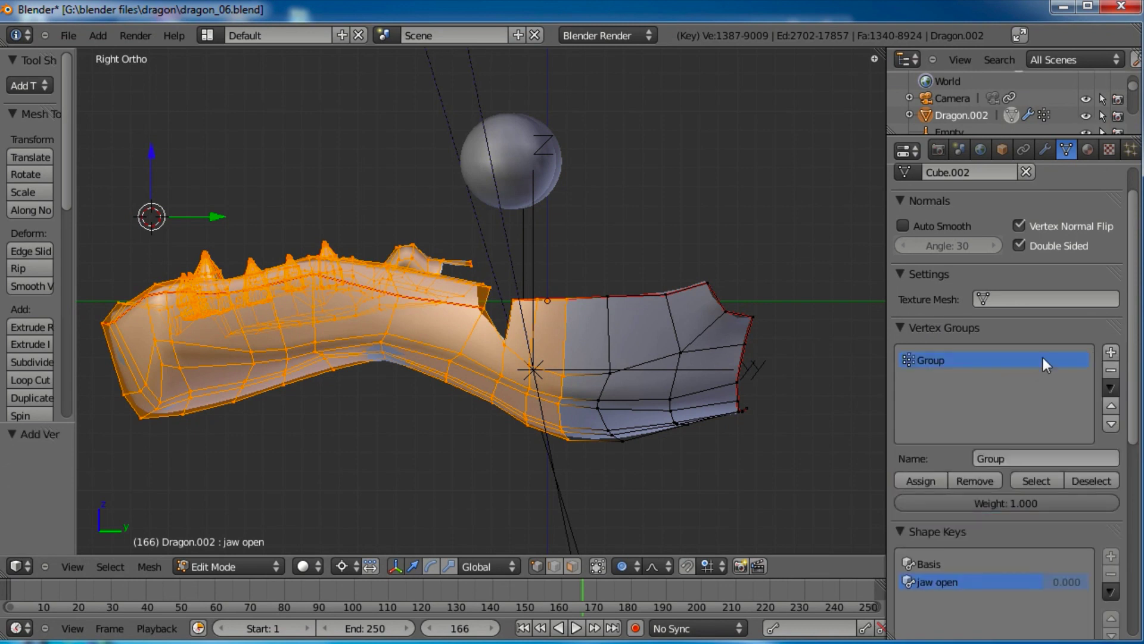
pyautogui.click(1014, 459)
pyautogui.press('BackSpace')
pyautogui.press('Return')
pyautogui.moveTo(656, 401); pyautogui.dragTo(478, 330, button='middle')
pyautogui.hotkey('alt', 'h')
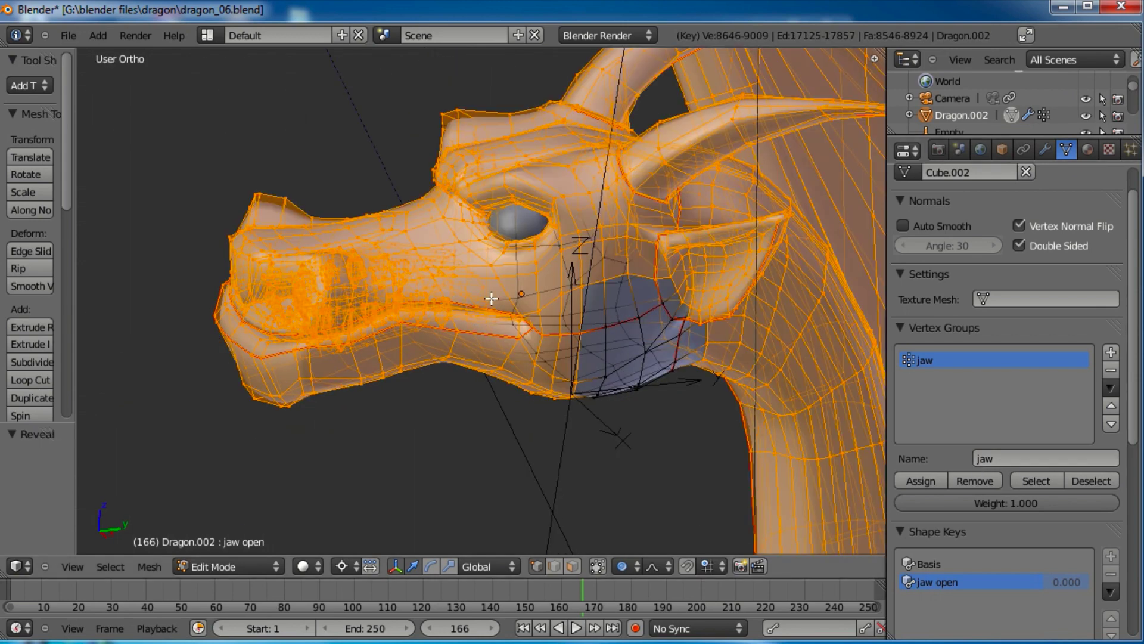
# Step: Isolate the lower jaw, assign its vertices to the jaw group, and reveal everything again
pyautogui.scroll(-5, 492, 298)
pyautogui.scroll(5, 492, 298)
pyautogui.press('a')
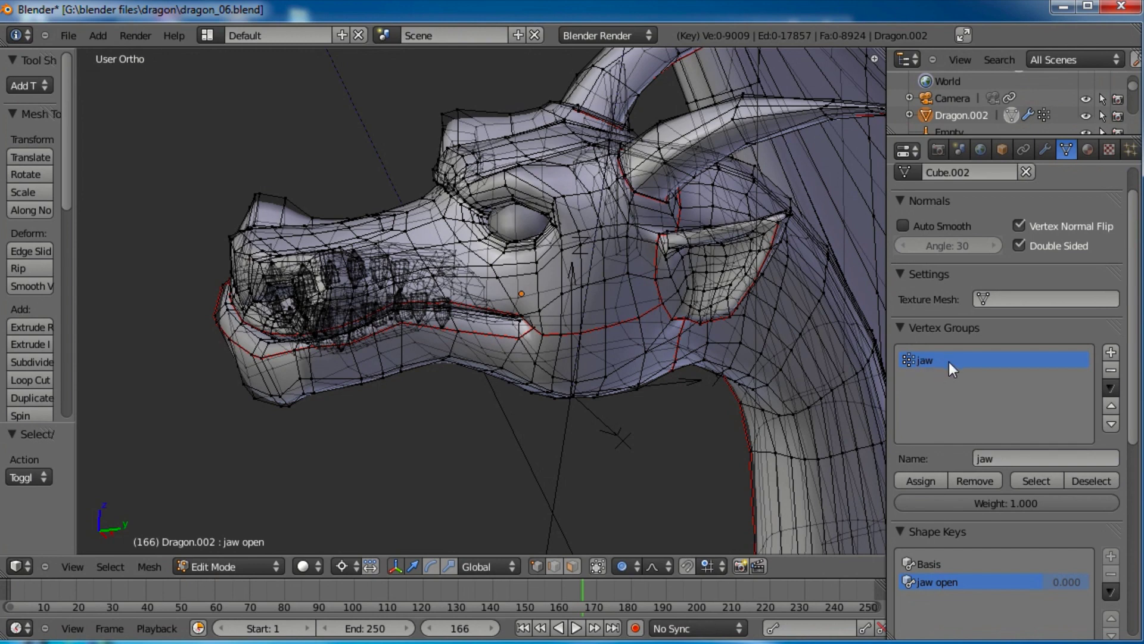
pyautogui.click(1042, 478)
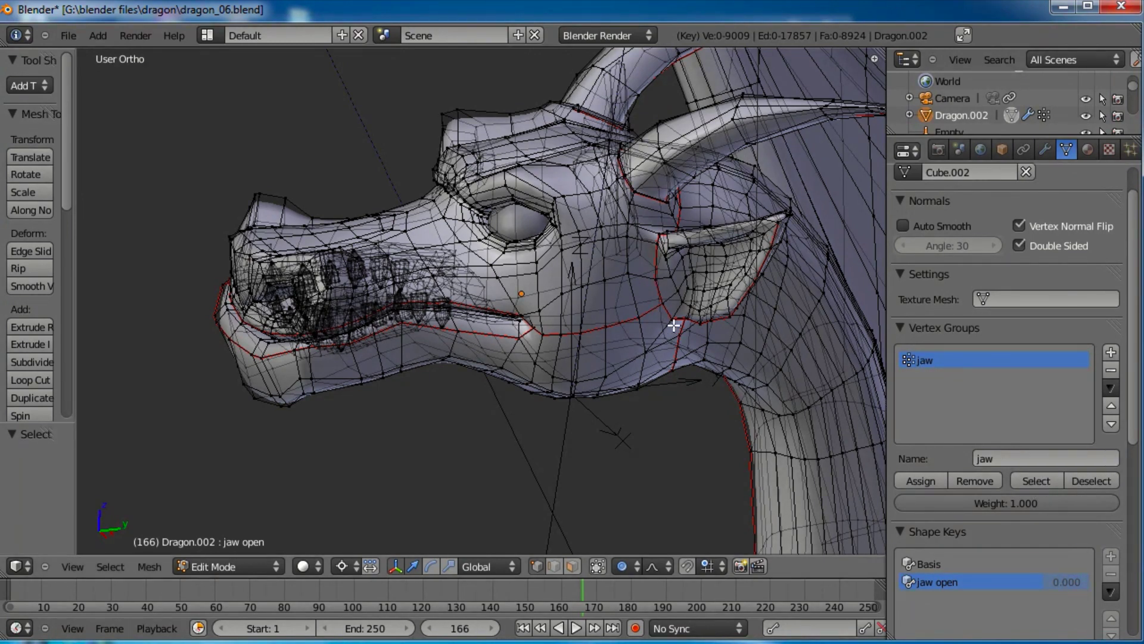
pyautogui.hotkey('ctrl', 'i')
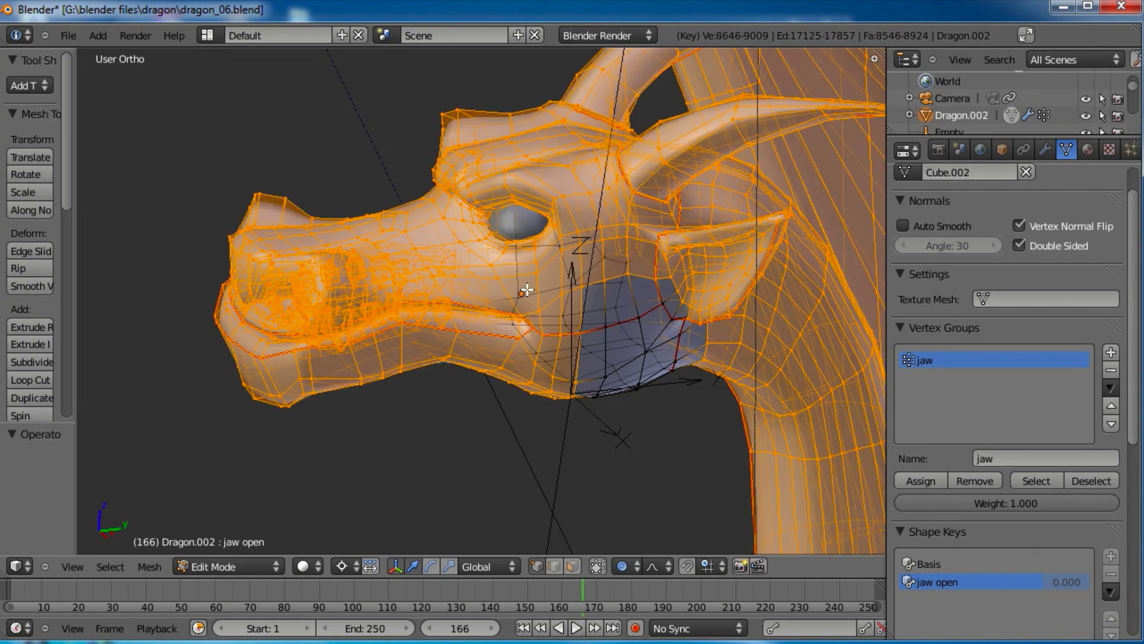
pyautogui.press('h')
pyautogui.click(918, 480)
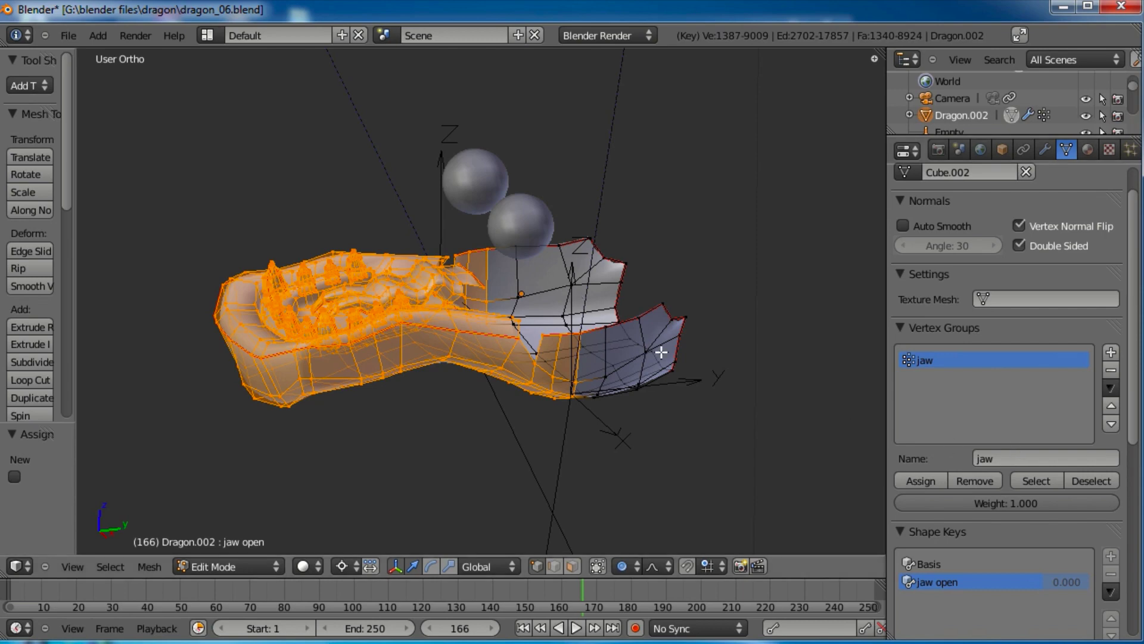
pyautogui.hotkey('alt', 'h')
# Step: Select only the jaw group and place the 3D cursor at the jaw hinge in Right view
pyautogui.press('a')
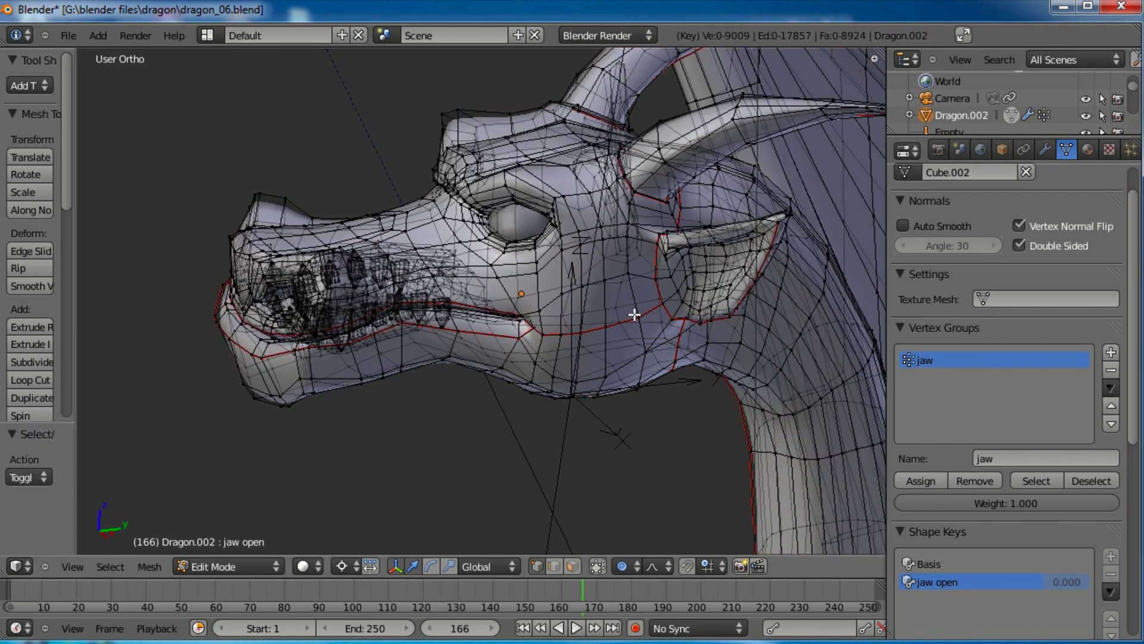
pyautogui.click(1038, 478)
pyautogui.moveTo(454, 308); pyautogui.dragTo(439, 277, button='middle')
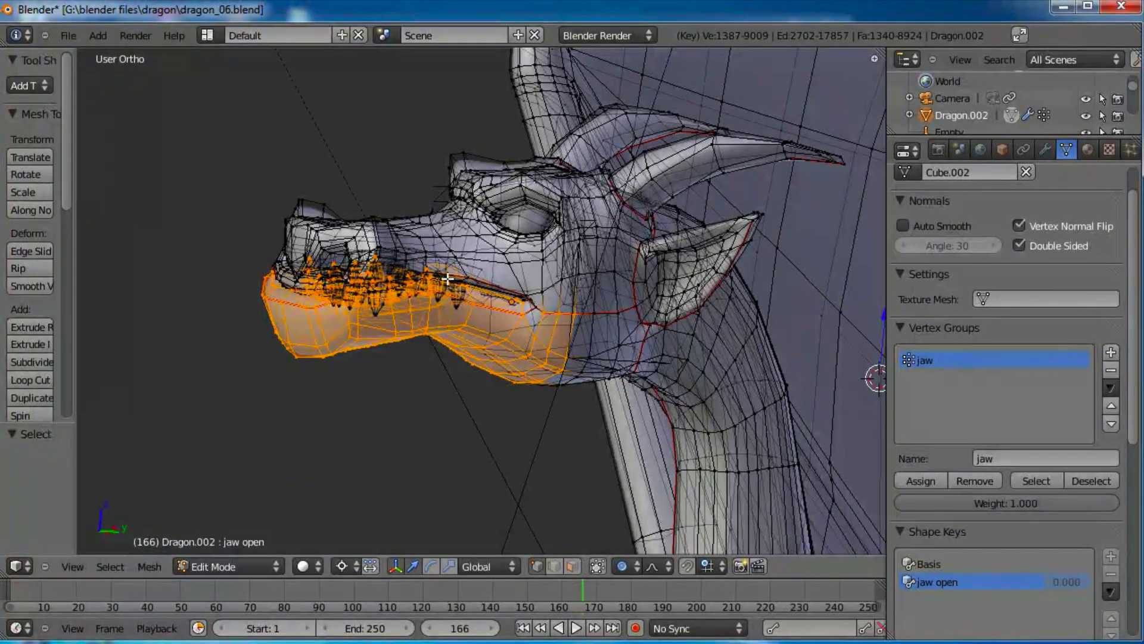
pyautogui.press('KP_3')
pyautogui.click(577, 282)
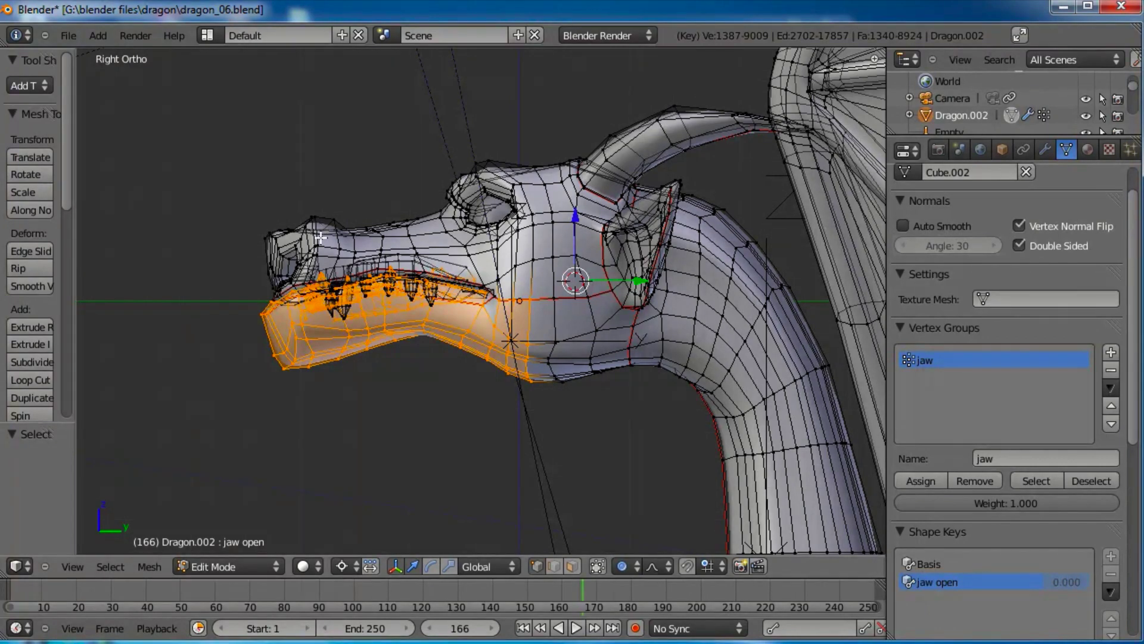
# Step: Rotate the selected lower jaw downward about the hinge with proportional editing
pyautogui.press('r')
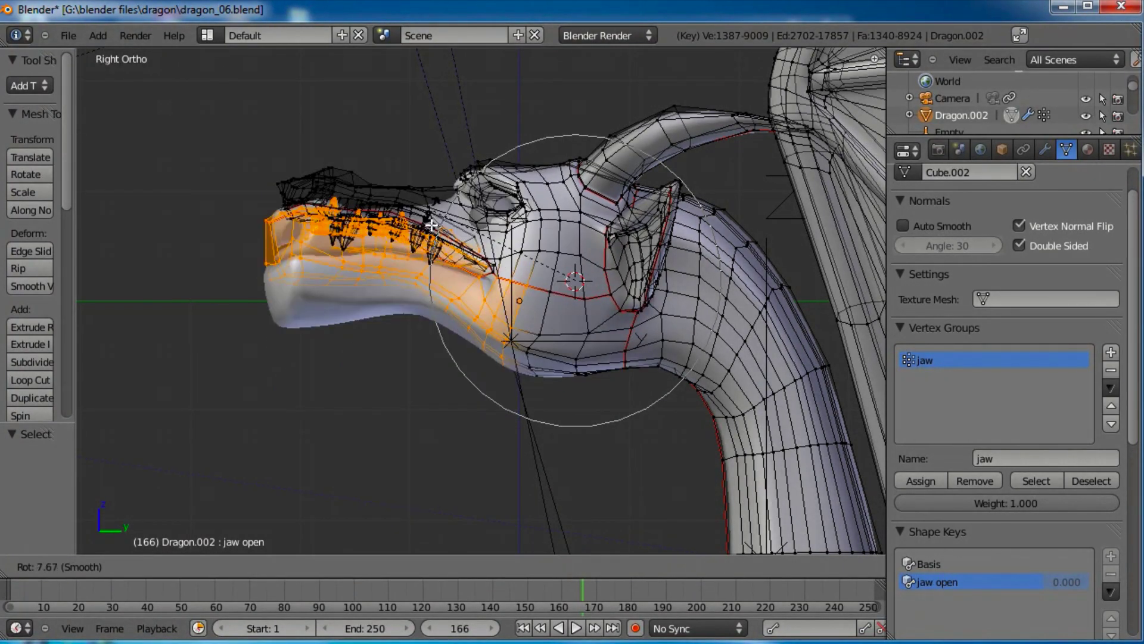
pyautogui.rightClick(568, 399)
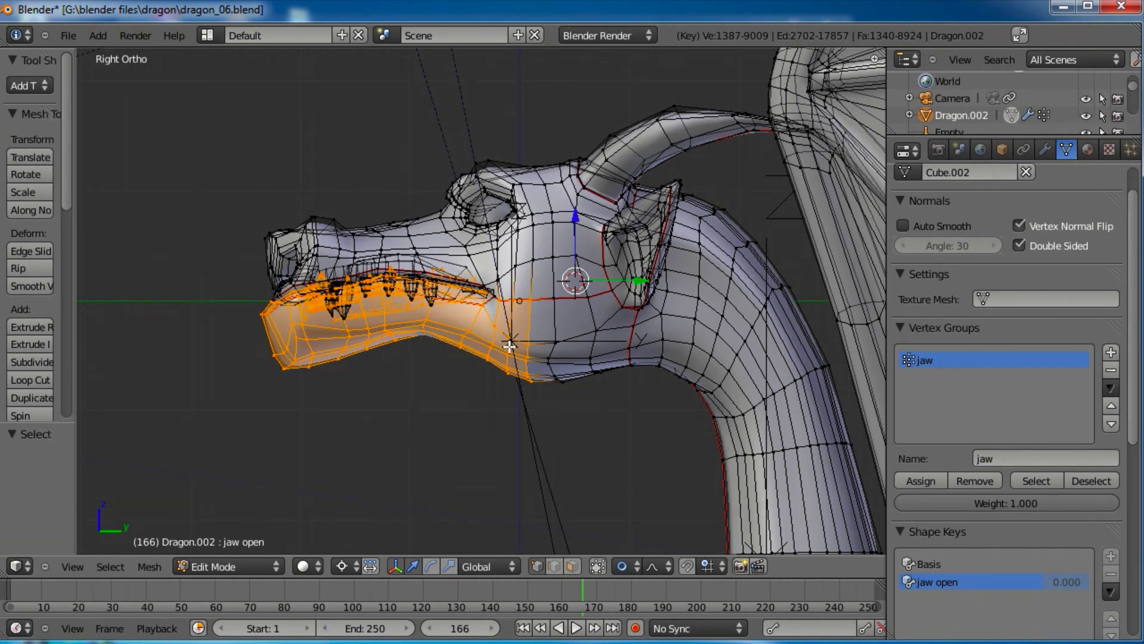
pyautogui.press('r')
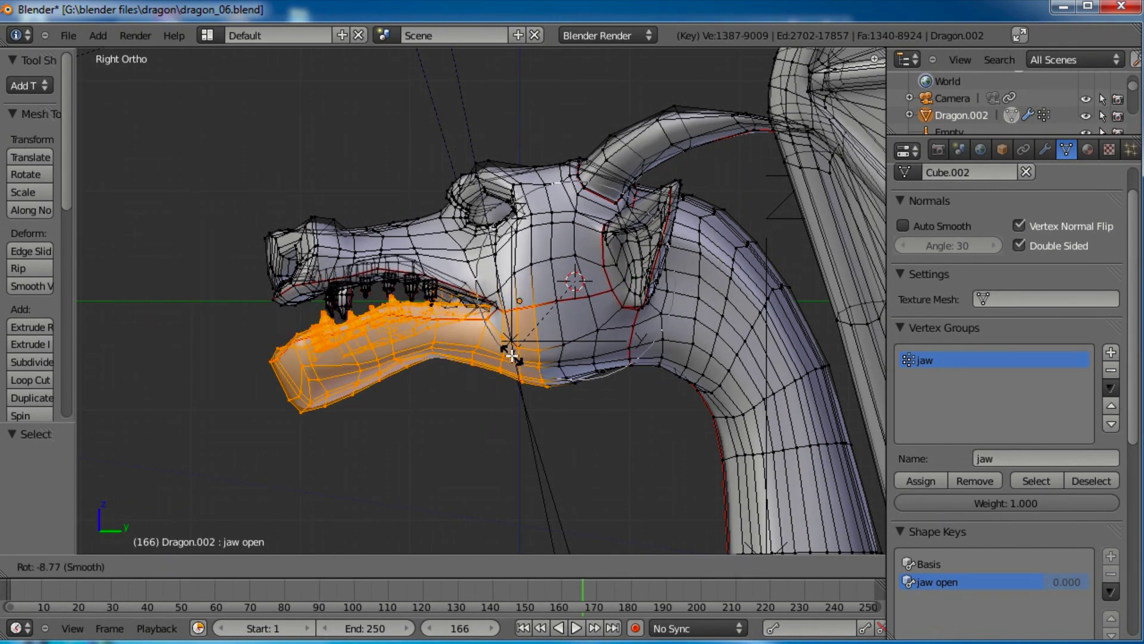
pyautogui.scroll(-4, 511, 357)
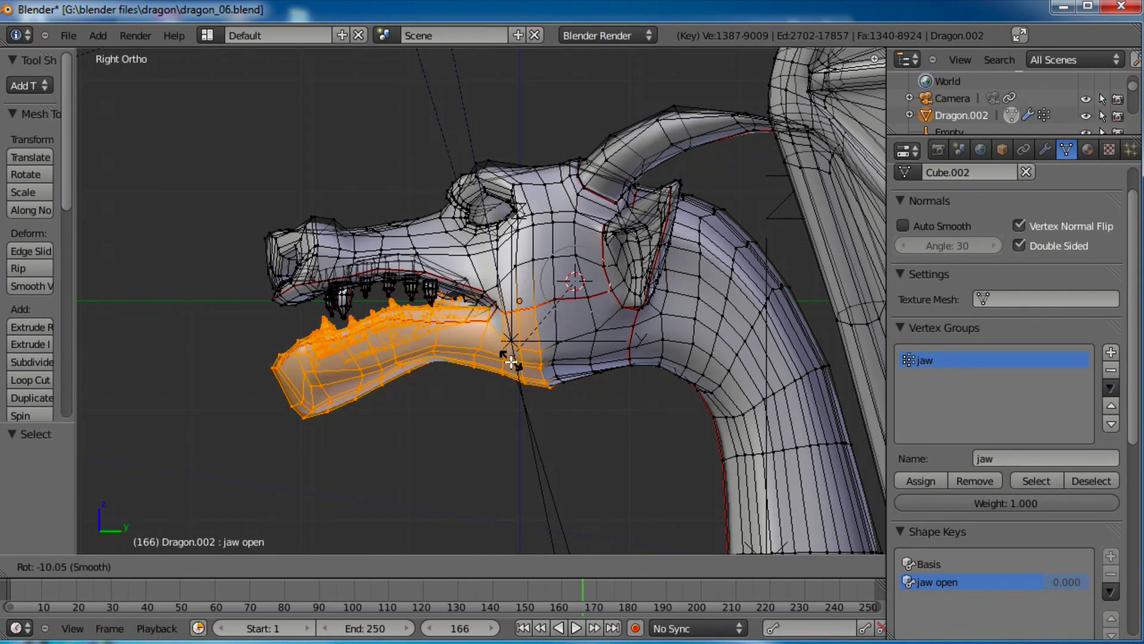
pyautogui.moveTo(513, 366)
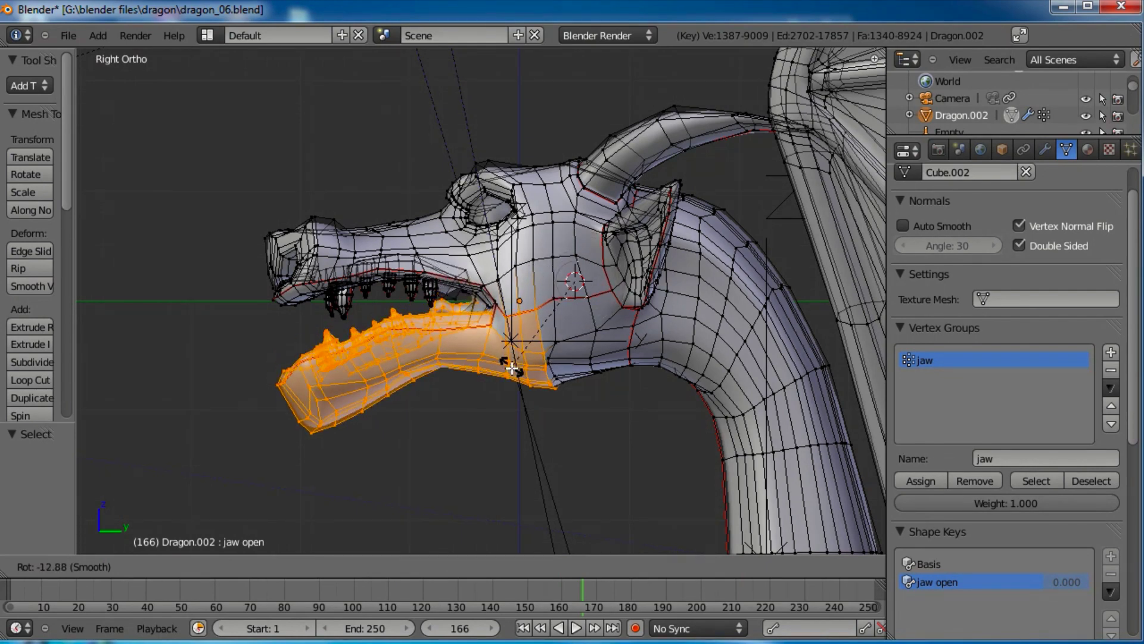
pyautogui.scroll(-2, 512, 366)
pyautogui.scroll(-2, 513, 377)
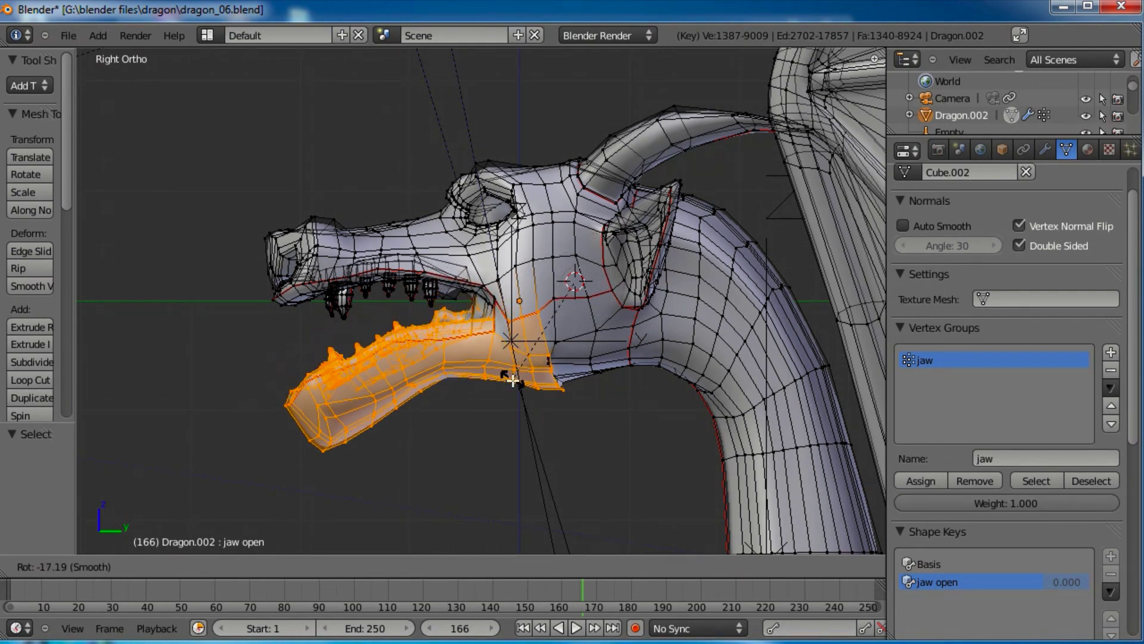
pyautogui.scroll(-2, 514, 385)
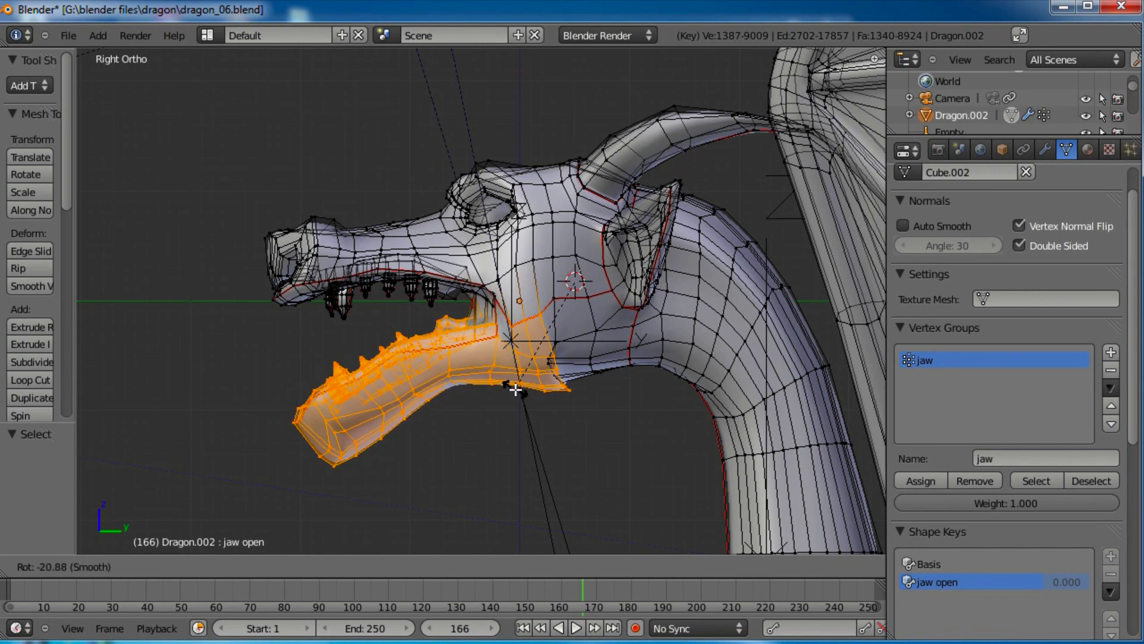
pyautogui.click(506, 362)
# Step: Twice add rear jaw vertices and rotate further, opening the jaw to about 12.8°
pyautogui.moveTo(570, 340); pyautogui.dragTo(542, 397)
pyautogui.press('r')
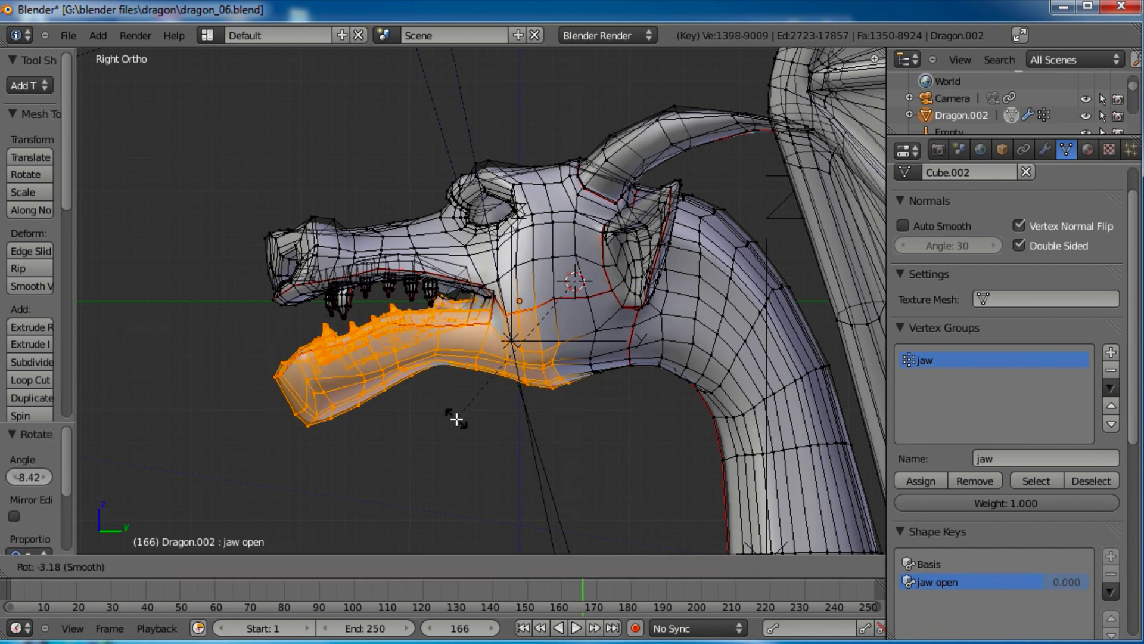
pyautogui.click(475, 445)
pyautogui.moveTo(588, 351); pyautogui.dragTo(529, 416)
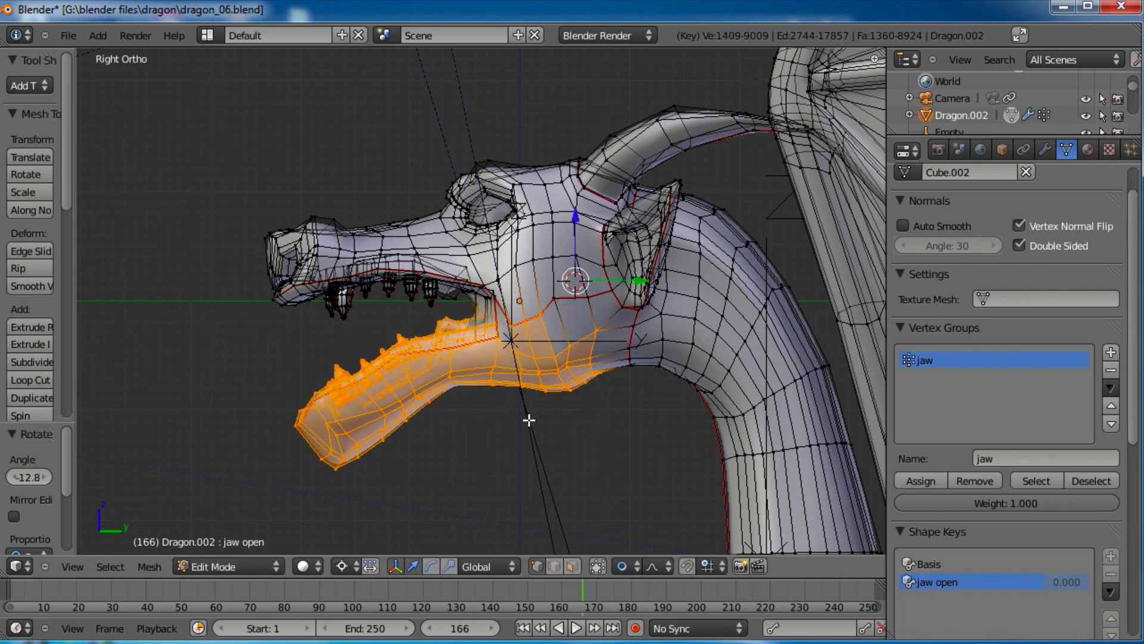
pyautogui.press('r')
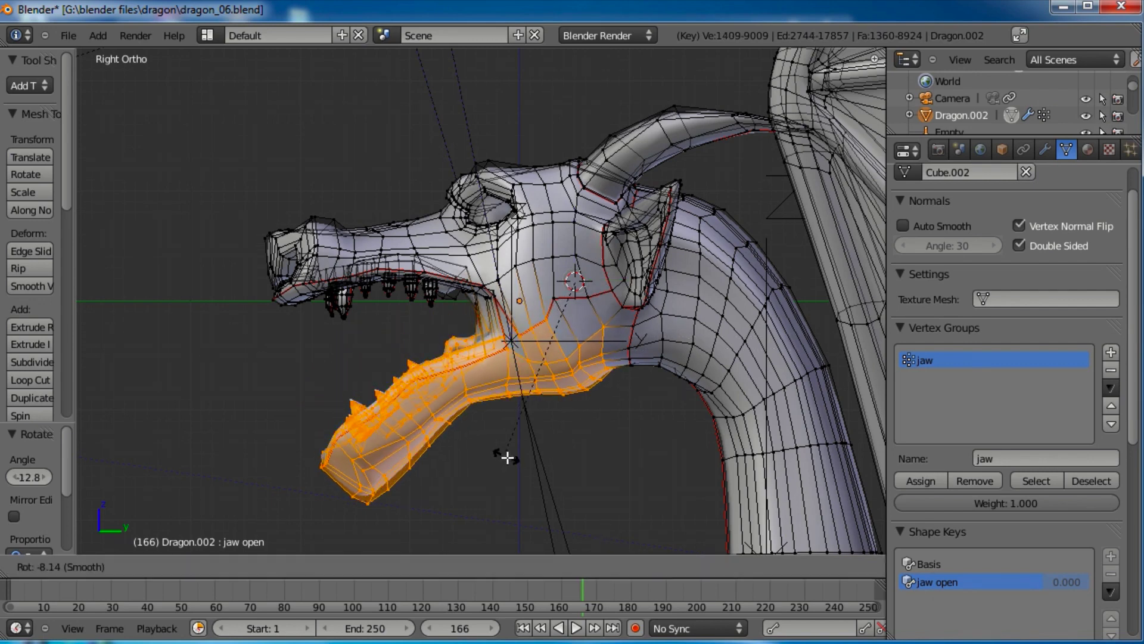
pyautogui.click(511, 460)
# Step: Return to Object Mode and set the jaw open shape key value to 1.000
pyautogui.press('a')
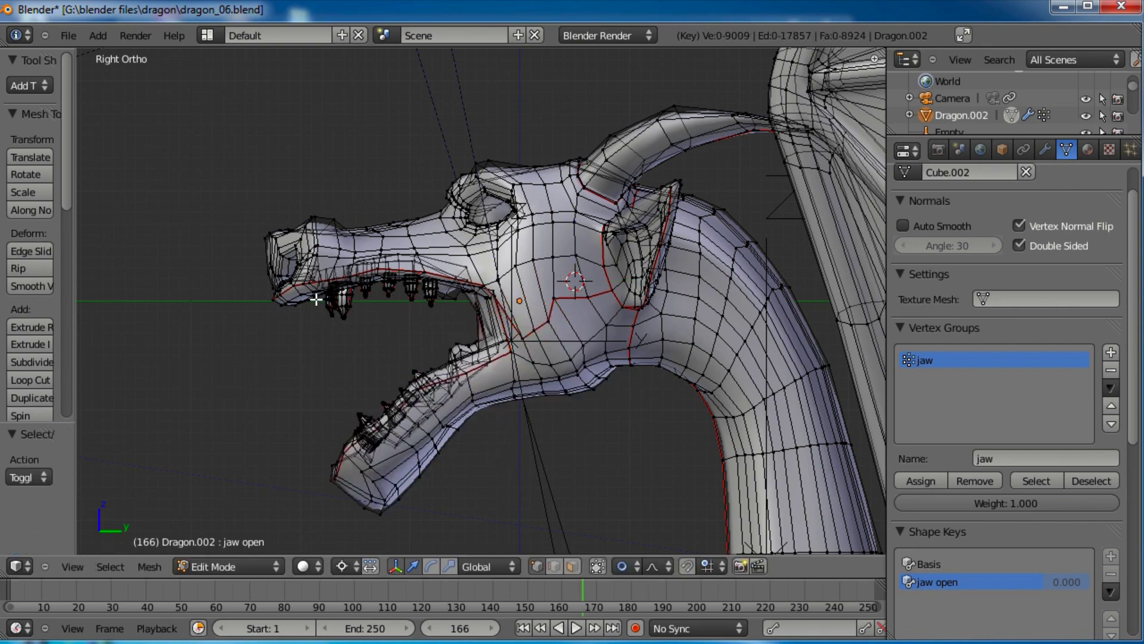
pyautogui.moveTo(472, 312); pyautogui.dragTo(593, 305, button='middle')
pyautogui.press('Tab')
pyautogui.moveTo(666, 259); pyautogui.dragTo(541, 334, button='middle')
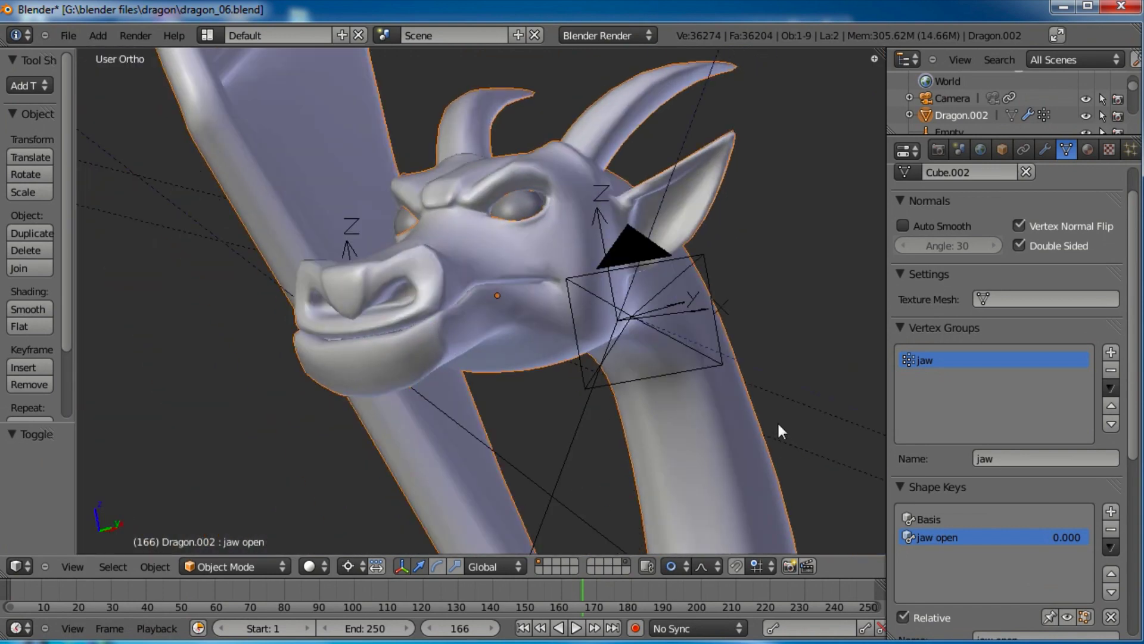
pyautogui.scroll(-5, 958, 387)
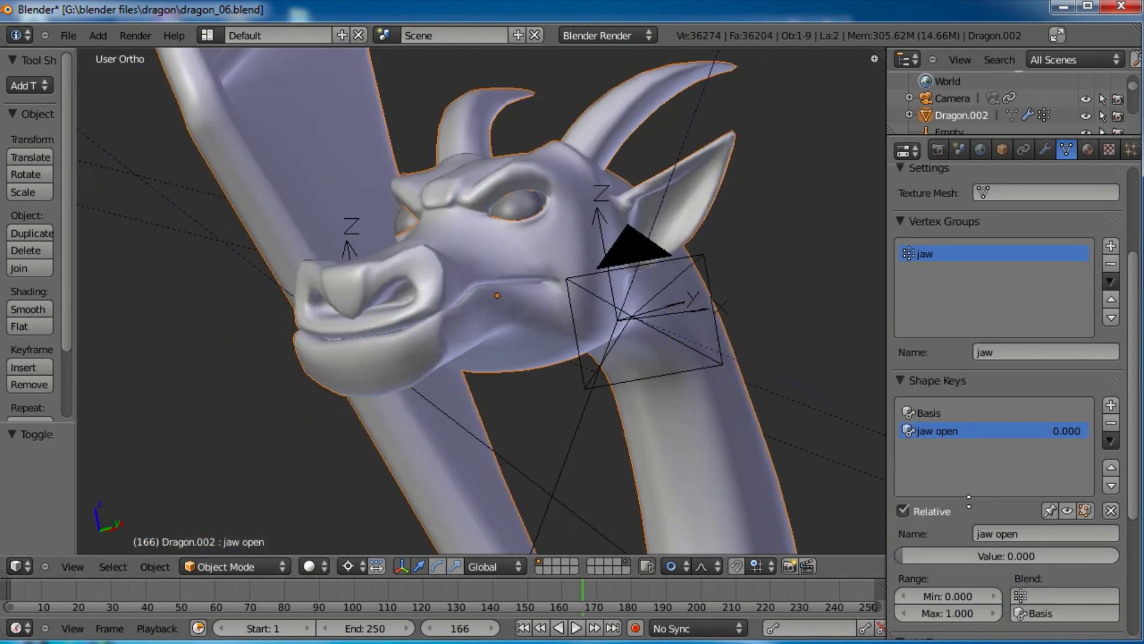
pyautogui.scroll(-1, 954, 512)
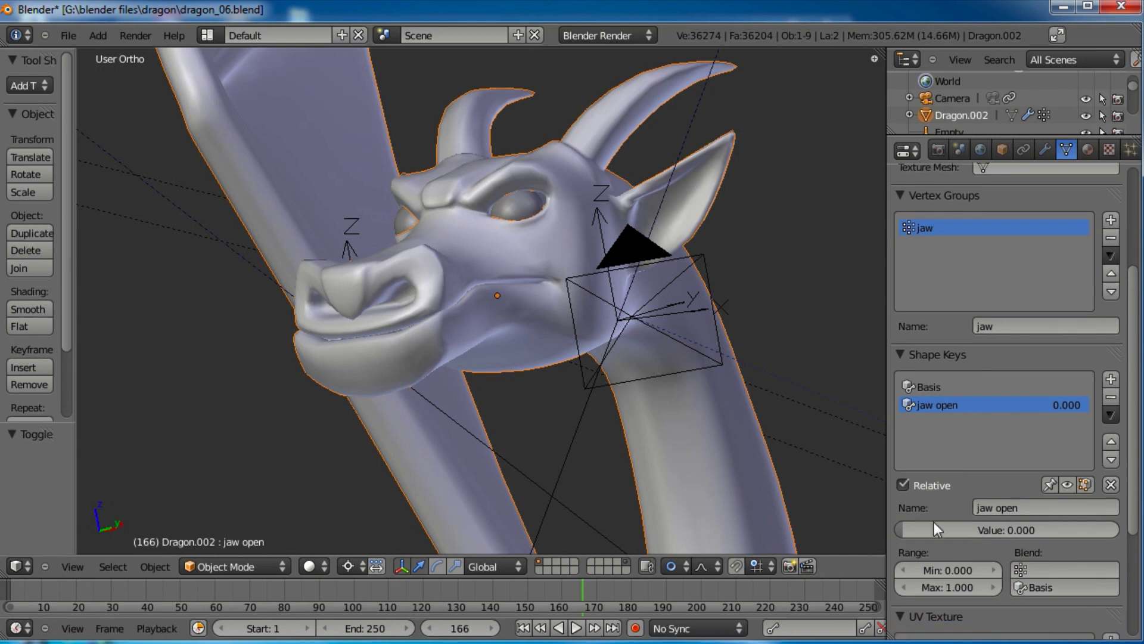
pyautogui.moveTo(935, 523); pyautogui.dragTo(1130, 536)
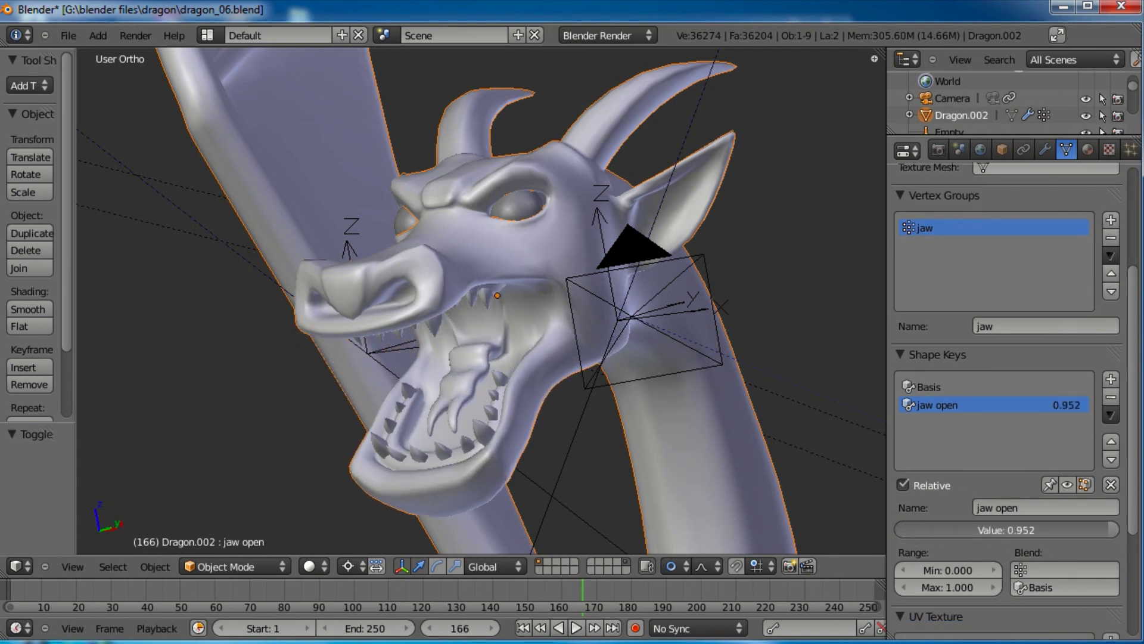
pyautogui.moveTo(428, 309); pyautogui.dragTo(512, 349, button='middle')
pyautogui.scroll(4, 537, 359)
# Step: In Edit Mode, select the face loop around the inside of the dragon's open mouth
pyautogui.press('Tab')
pyautogui.scroll(3, 536, 346)
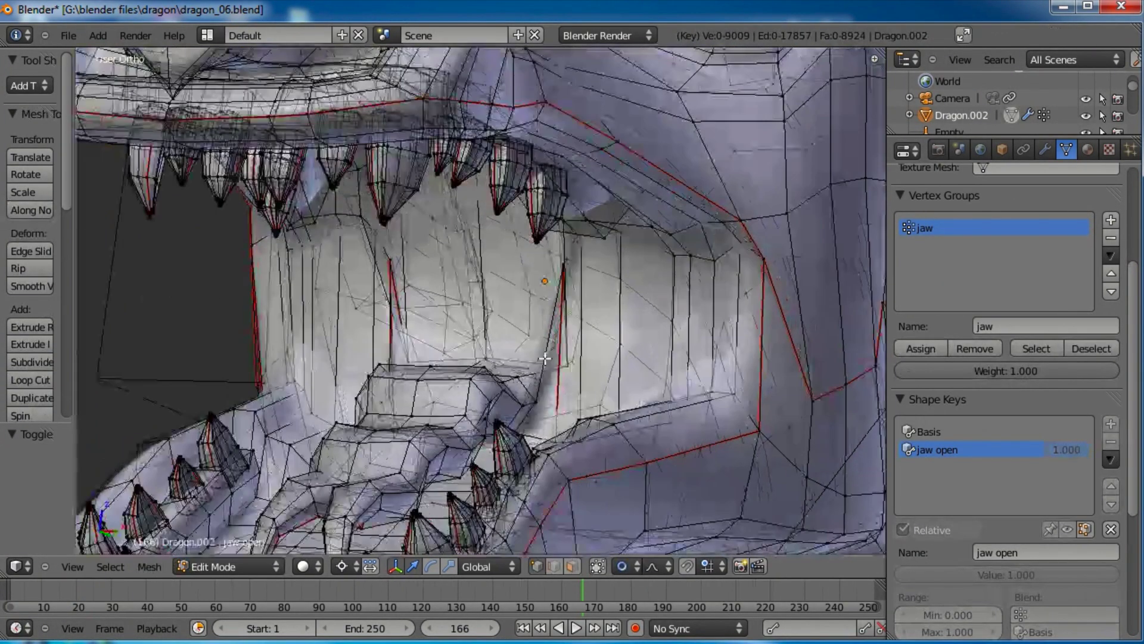
pyautogui.scroll(-1, 556, 343)
pyautogui.keyDown('alt'); pyautogui.rightClick(547, 357); pyautogui.keyUp('alt')
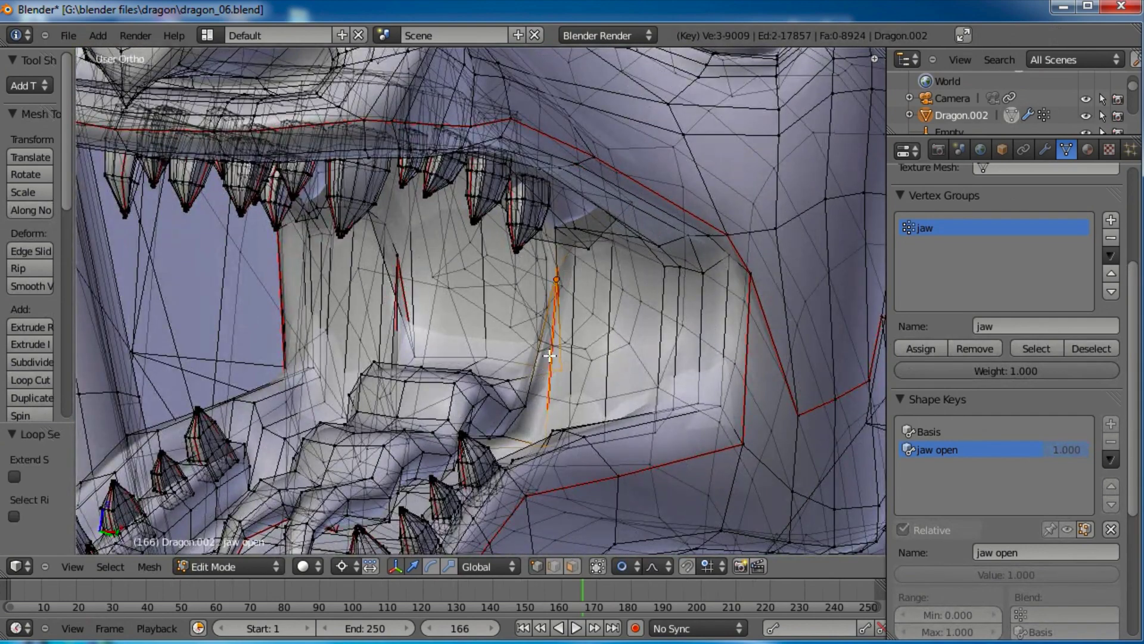
pyautogui.moveTo(547, 357); pyautogui.dragTo(504, 380, button='middle')
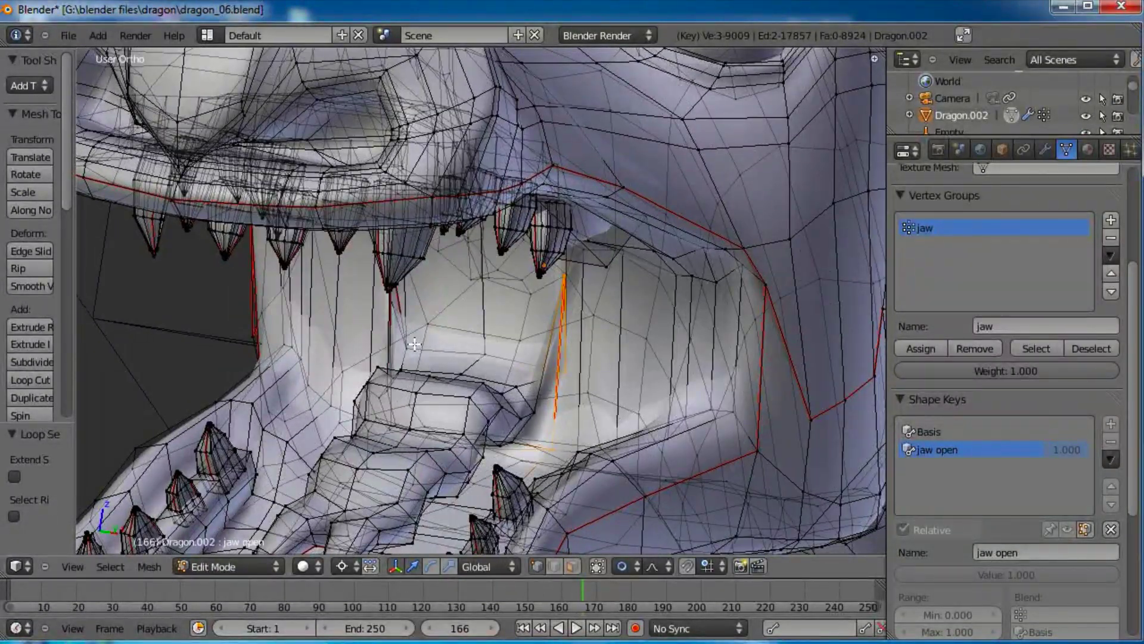
pyautogui.moveTo(423, 347); pyautogui.dragTo(390, 348, button='middle')
pyautogui.keyDown('alt'); pyautogui.keyDown('shift'); pyautogui.rightClick(386, 362); pyautogui.keyUp('shift'); pyautogui.keyUp('alt')
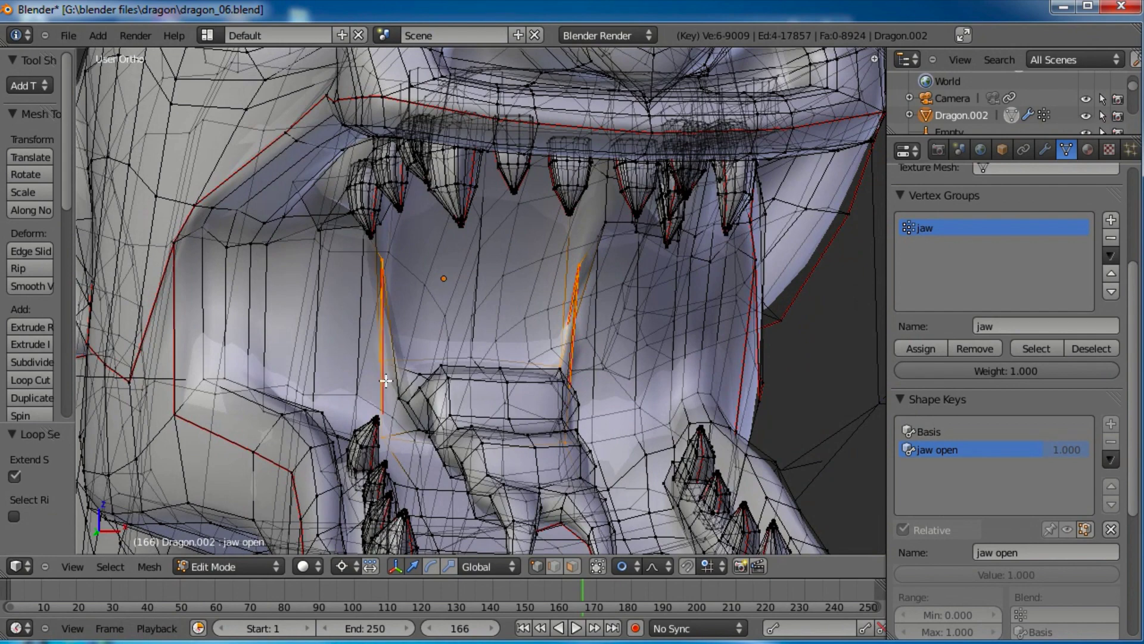
pyautogui.click(573, 566)
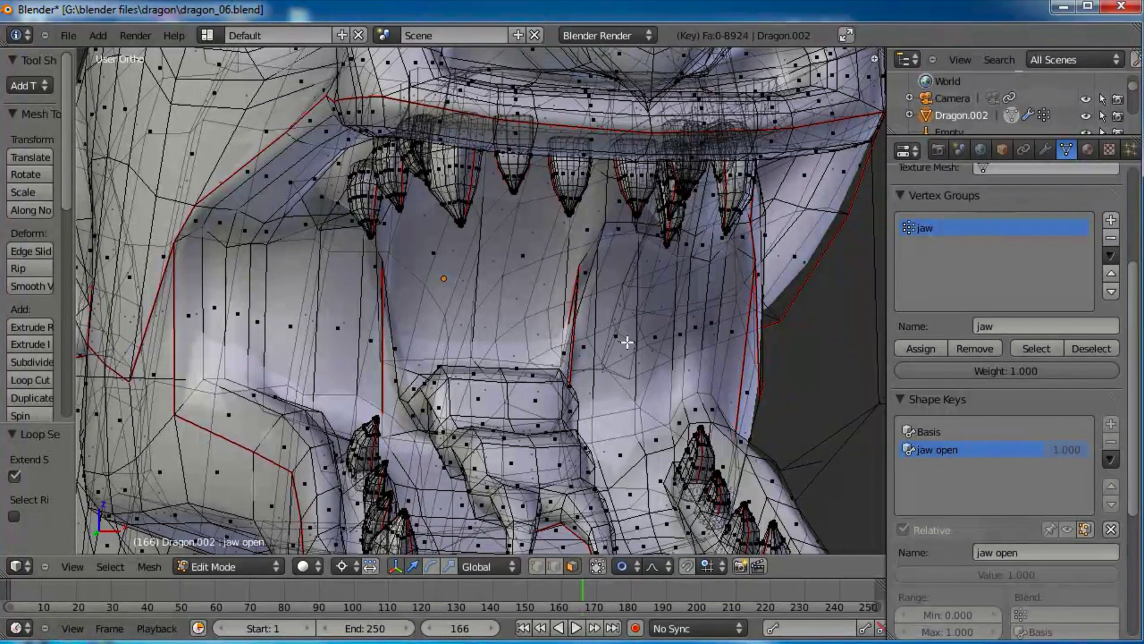
pyautogui.moveTo(596, 357); pyautogui.dragTo(576, 352, button='middle')
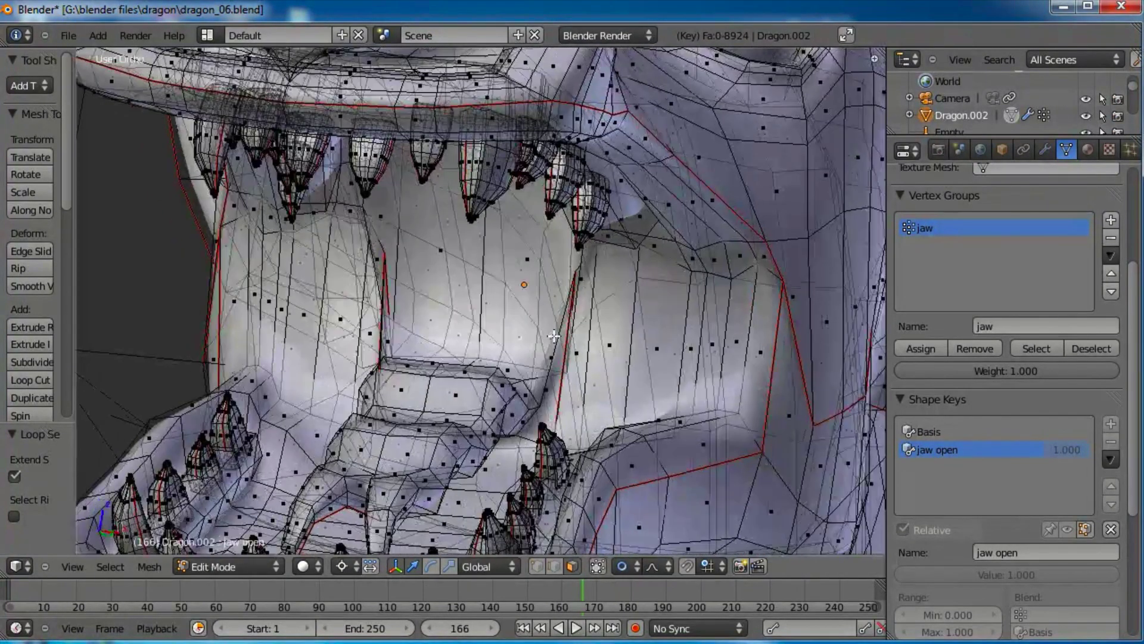
pyautogui.keyDown('alt'); pyautogui.rightClick(546, 391); pyautogui.keyUp('alt')
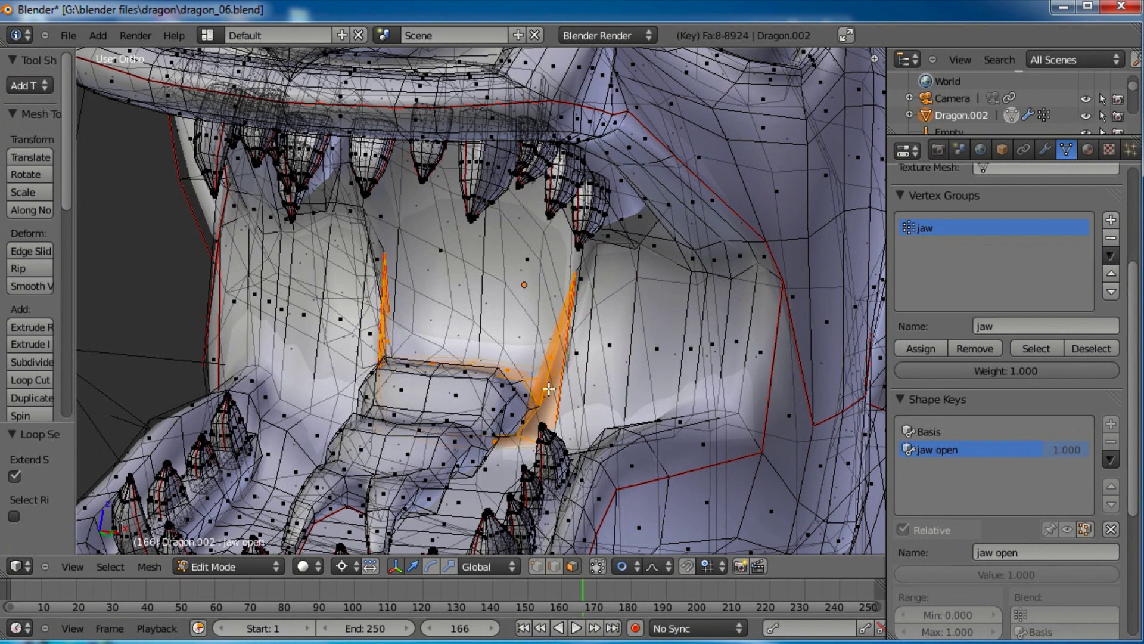
pyautogui.moveTo(487, 317); pyautogui.dragTo(496, 308, button='middle')
# Step: Apply seven Smooth passes to the mouth faces, then return to Object Mode
pyautogui.press('w')
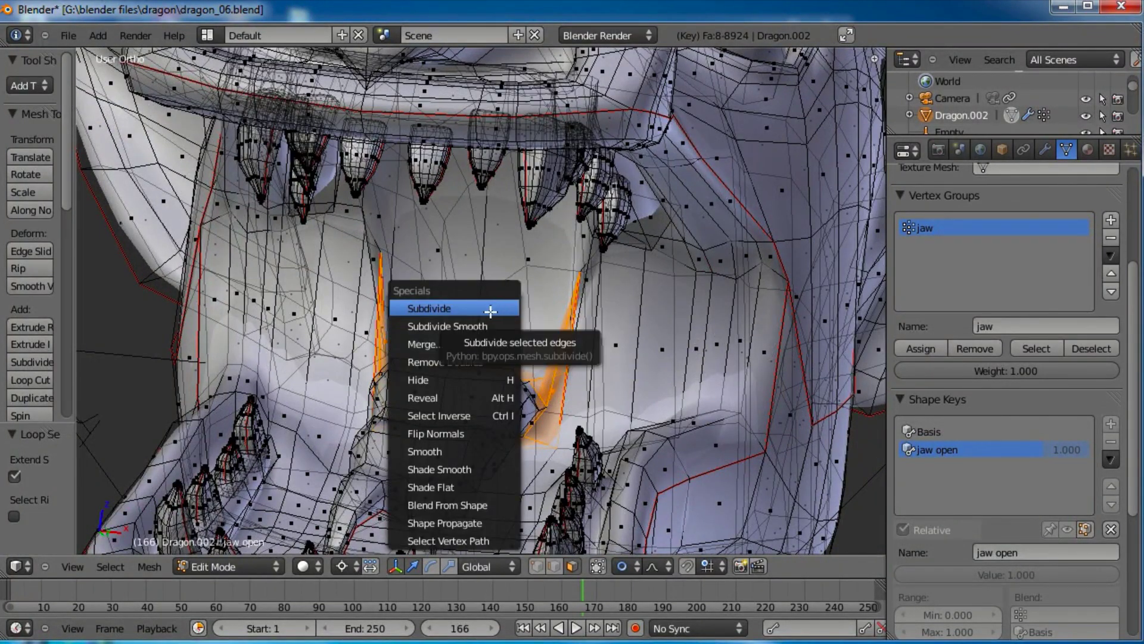
pyautogui.click(448, 450)
pyautogui.press('w')
pyautogui.click(448, 450)
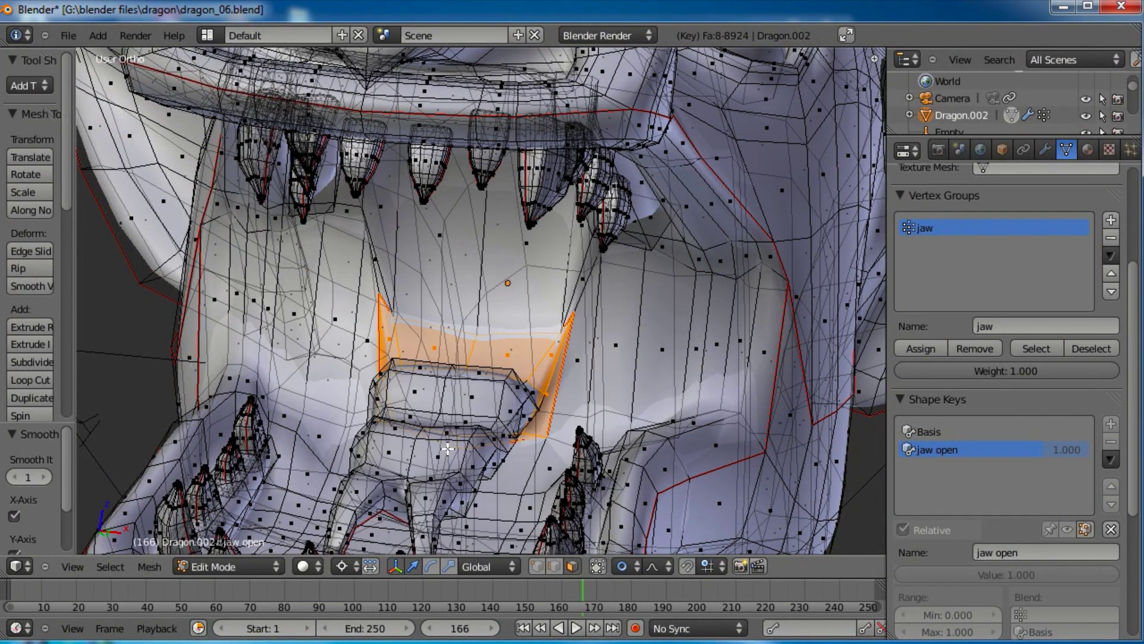
pyautogui.press('w')
pyautogui.click(447, 450)
pyautogui.press('w')
pyautogui.click(447, 450)
pyautogui.press('w')
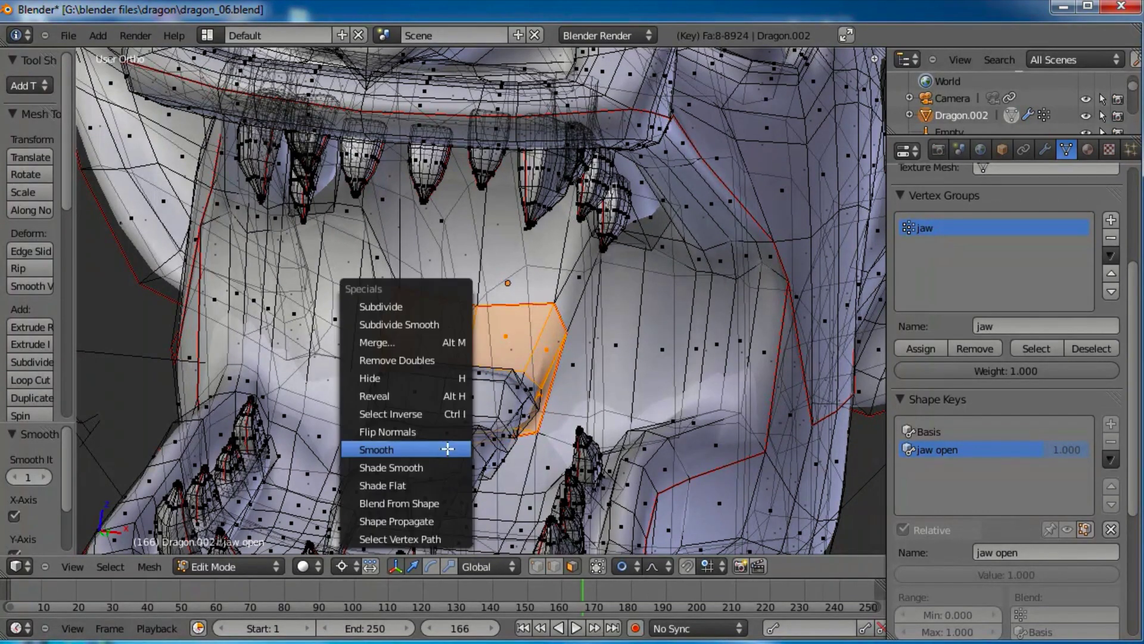
pyautogui.click(447, 450)
pyautogui.press('w')
pyautogui.click(448, 450)
pyautogui.press('w')
pyautogui.click(448, 450)
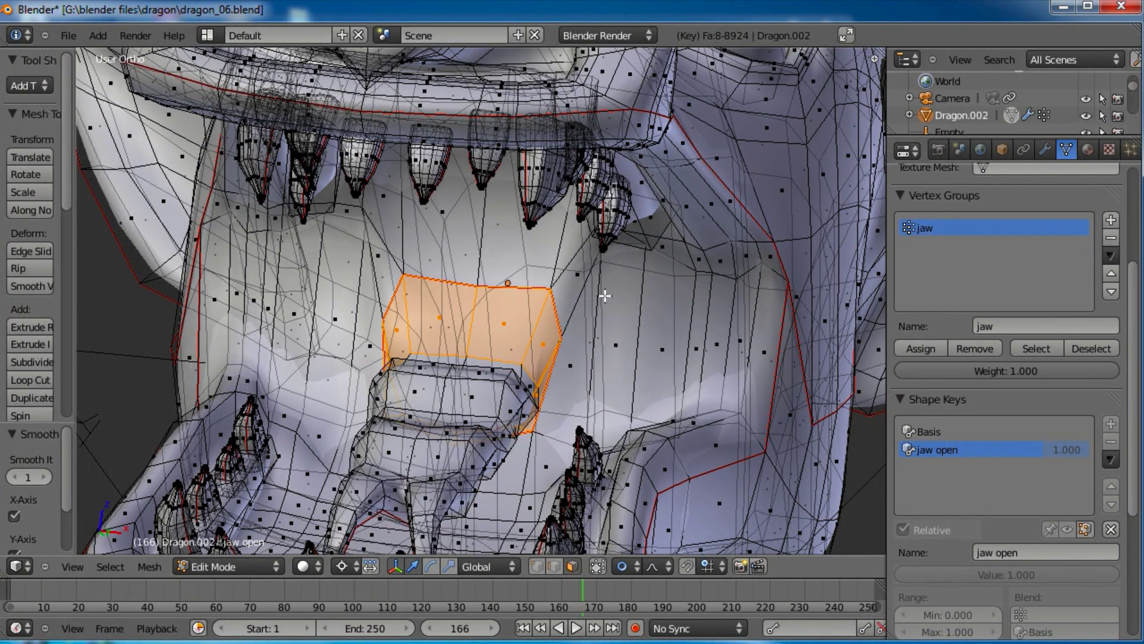
pyautogui.press('Tab')
pyautogui.scroll(-5, 546, 347)
pyautogui.moveTo(511, 316); pyautogui.dragTo(417, 324, button='middle')
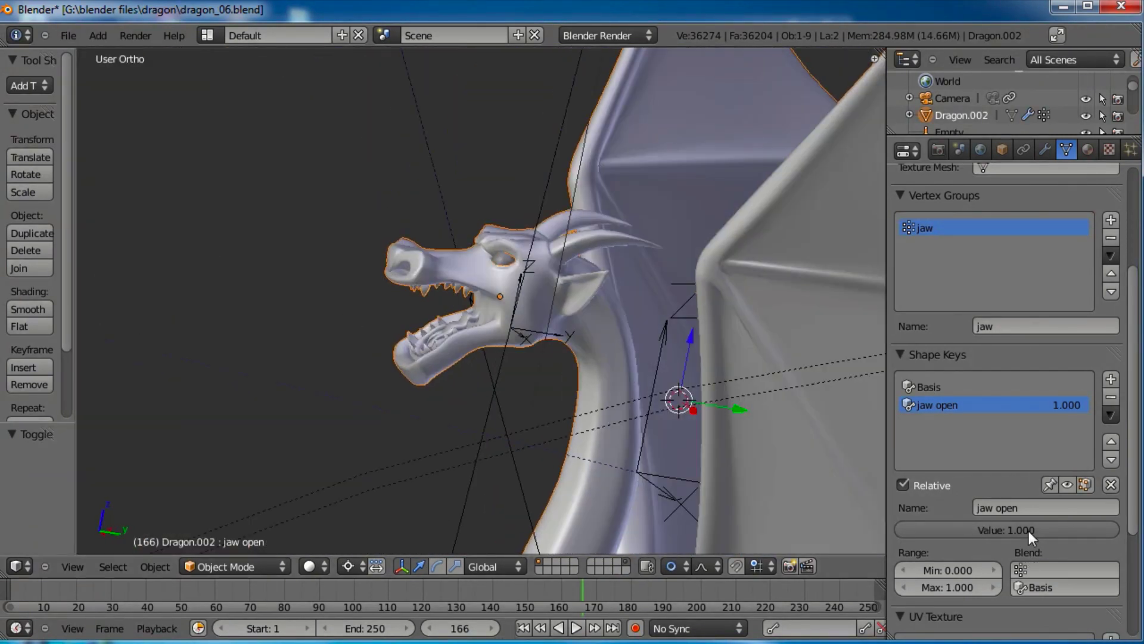
# Step: Test the jaw open slider, switch to the camera view (Numpad 0) and deselect everything
pyautogui.moveTo(1027, 528); pyautogui.dragTo(1061, 529)
pyautogui.press('KP_0')
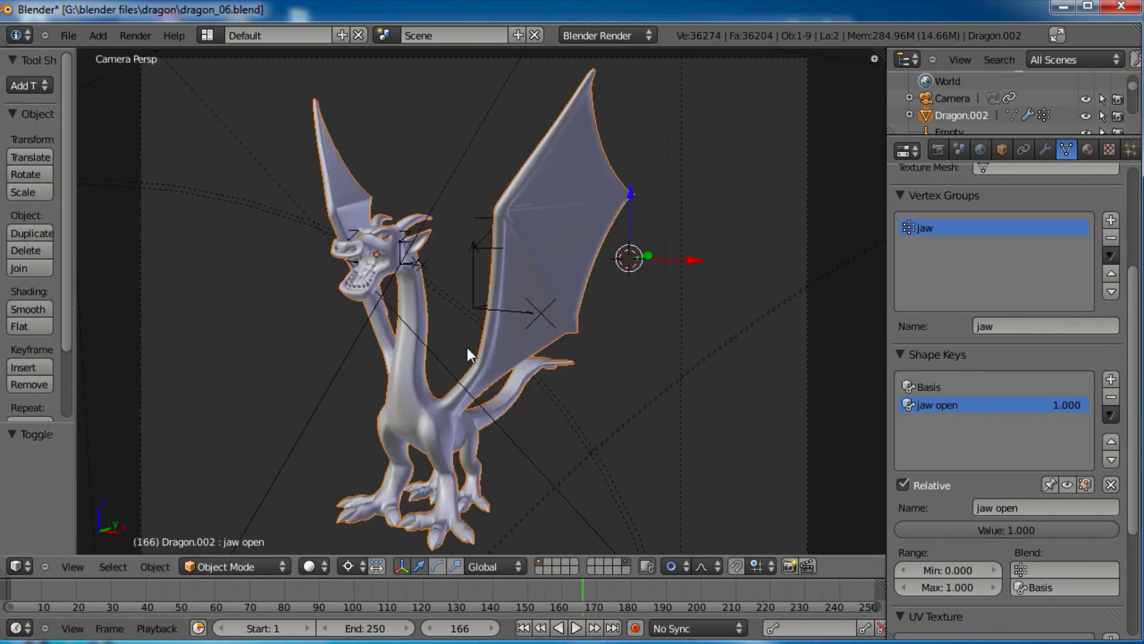
pyautogui.press('a')
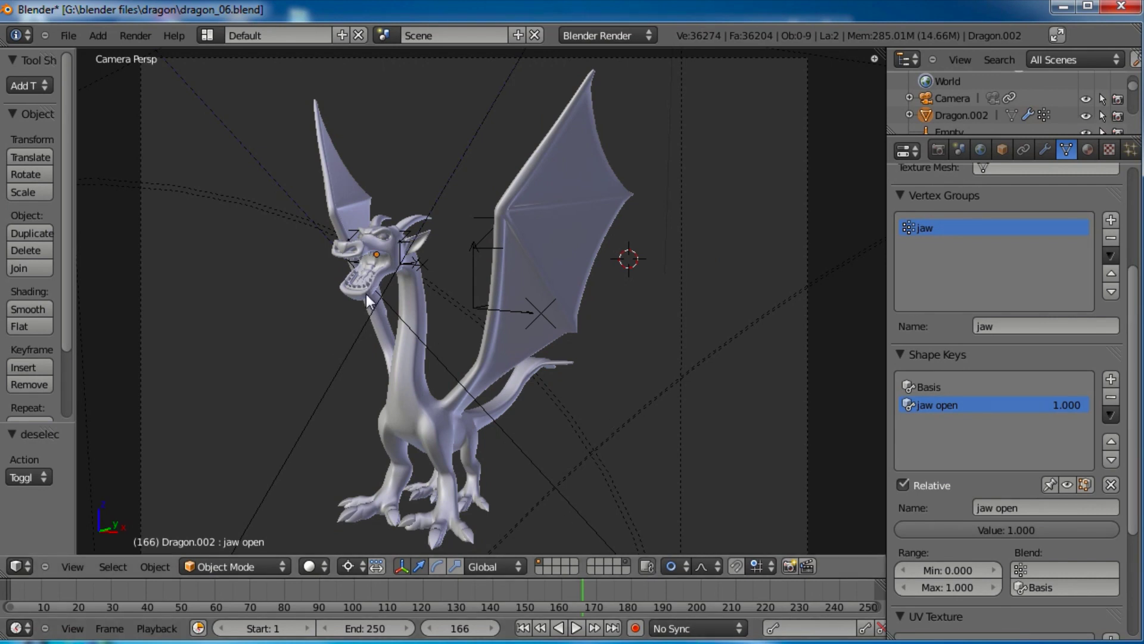
# Step: Render the open-jawed dragon, save over dragon_06.blend, and close the render window
pyautogui.press('F12')
pyautogui.hotkey('ctrl', 's')
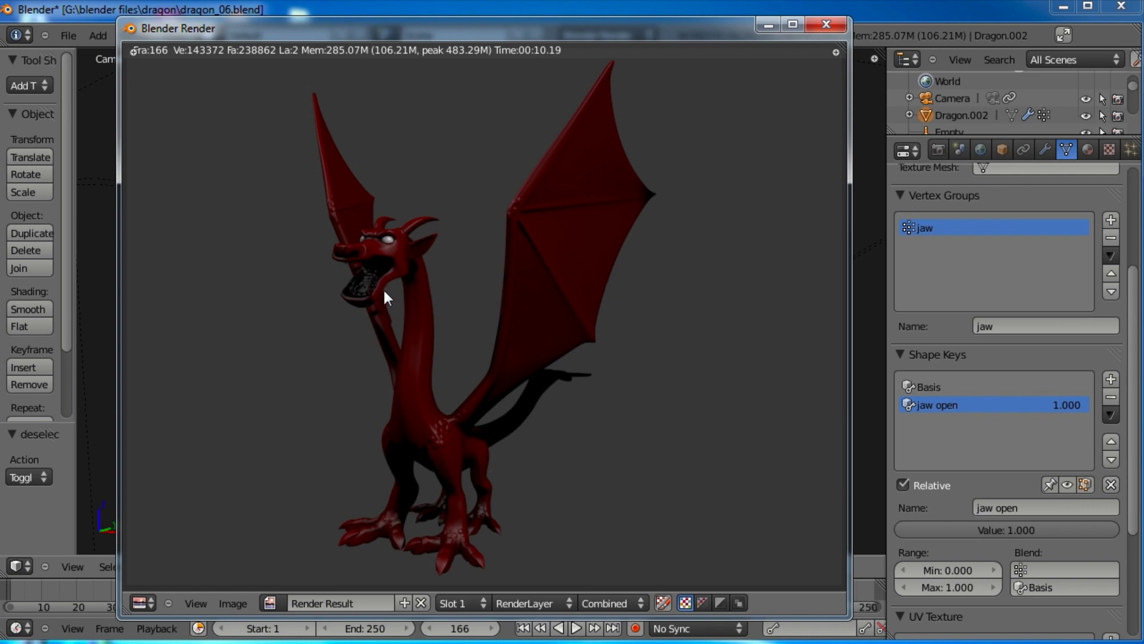
pyautogui.press('Escape')
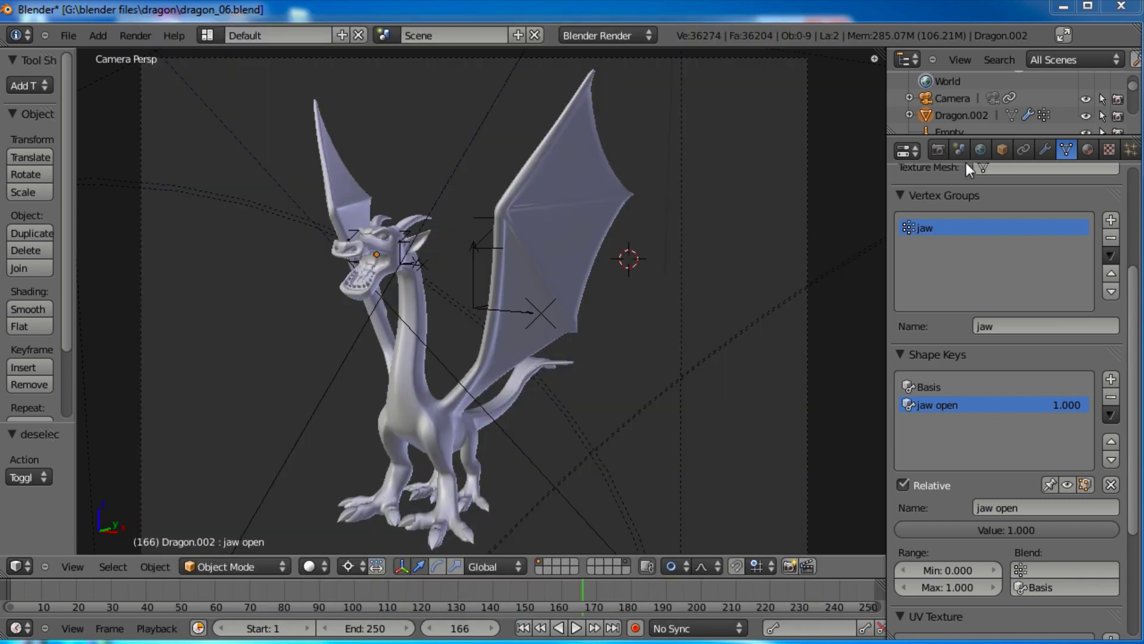
# Step: Show the bake settings, split the view, and create a new black Untitled image in a UV/Image Editor
pyautogui.click(935, 151)
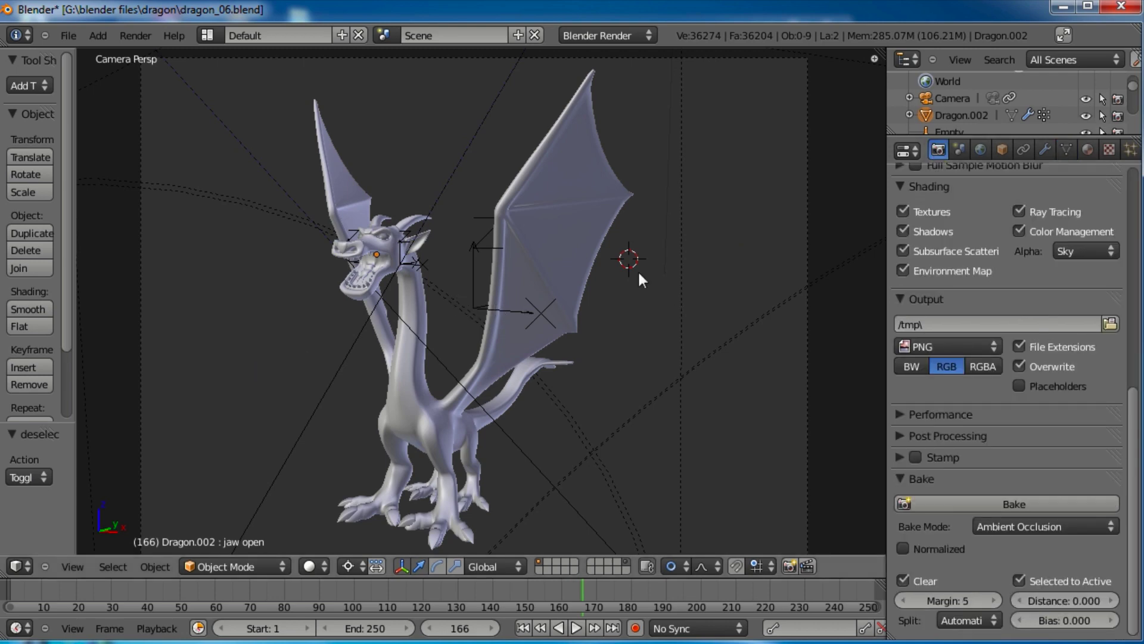
pyautogui.moveTo(875, 59); pyautogui.dragTo(320, 85)
pyautogui.click(24, 566)
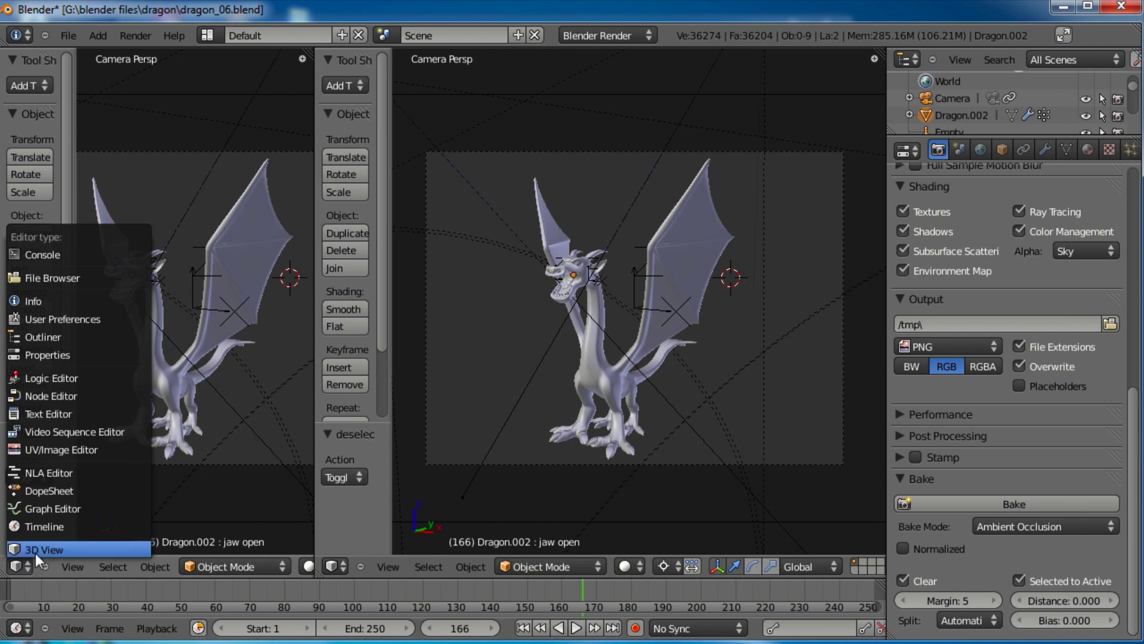
pyautogui.click(59, 447)
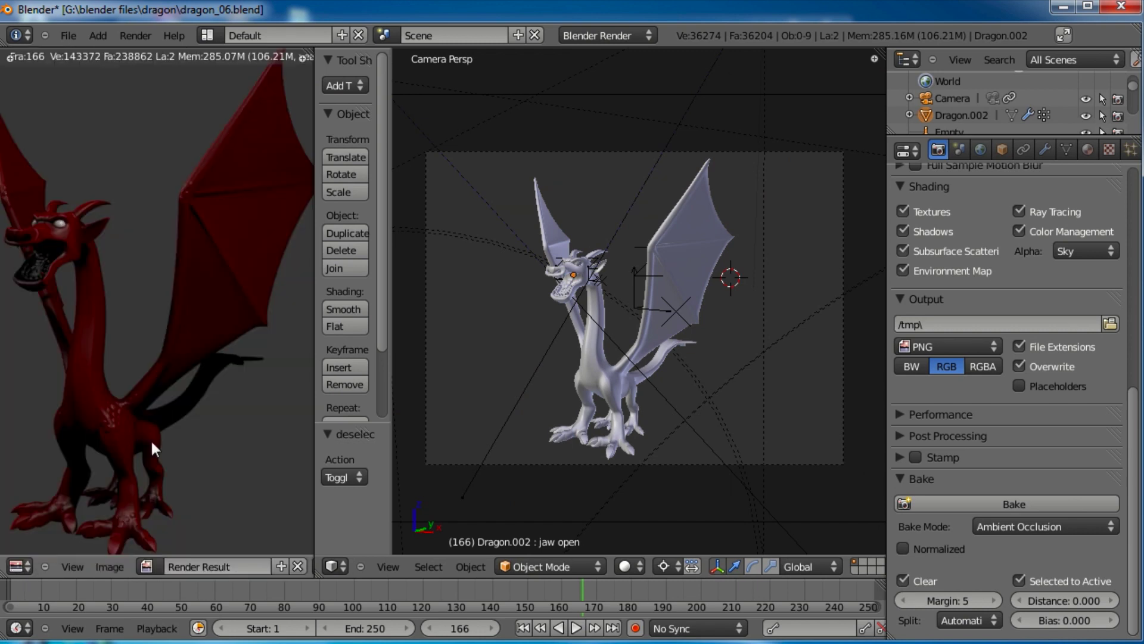
pyautogui.click(18, 566)
pyautogui.click(55, 447)
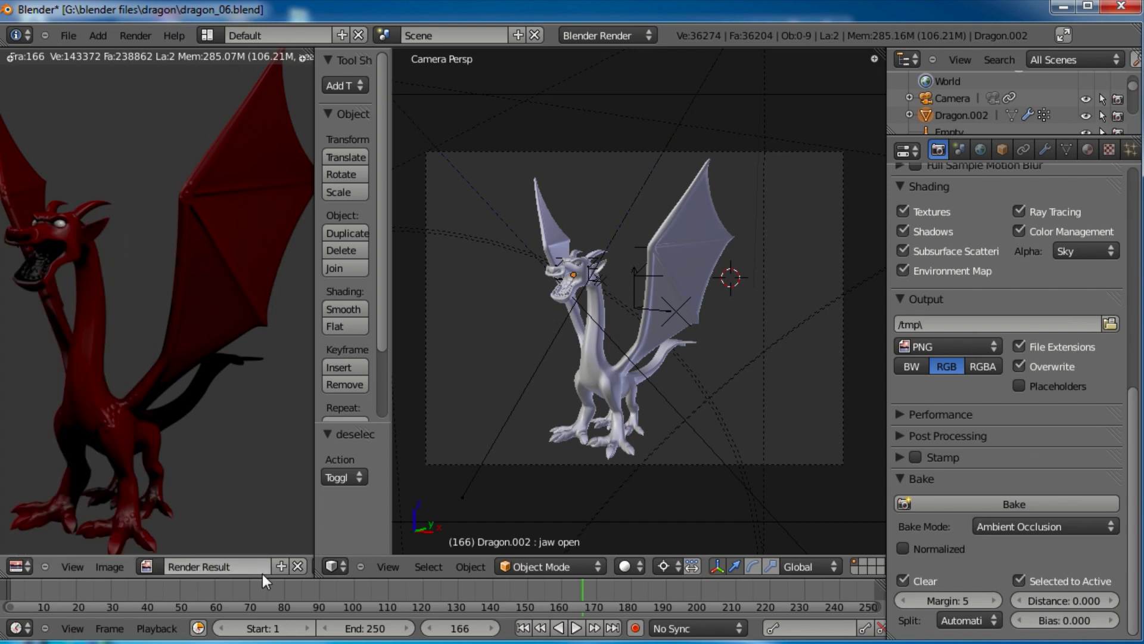
pyautogui.click(298, 567)
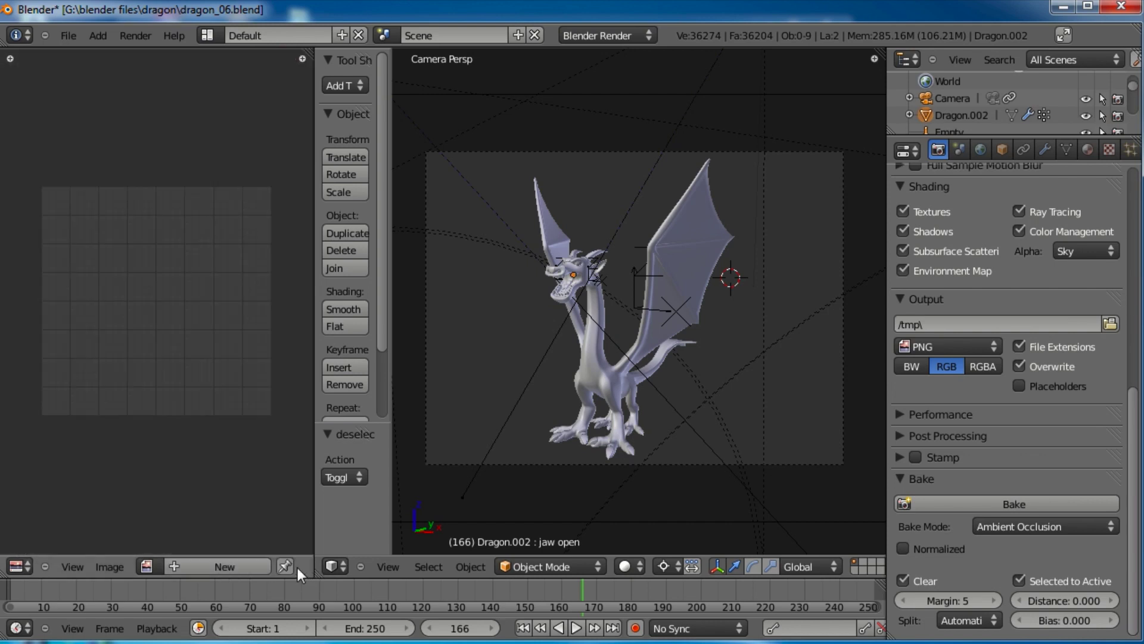
pyautogui.click(201, 564)
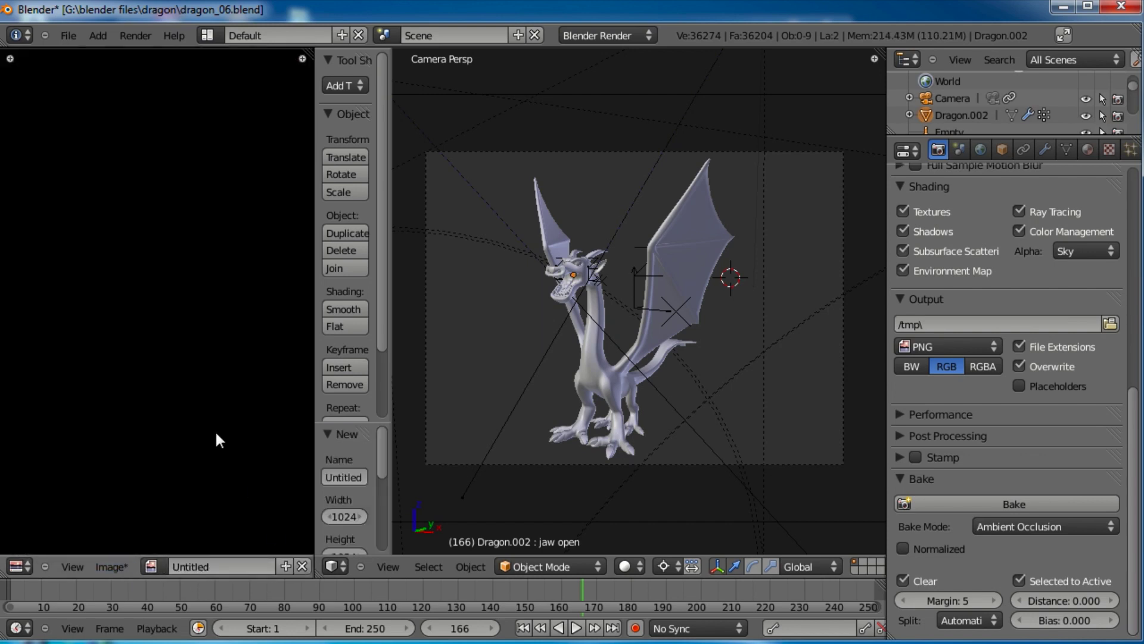
pyautogui.scroll(-4, 215, 440)
pyautogui.moveTo(389, 440); pyautogui.dragTo(444, 439)
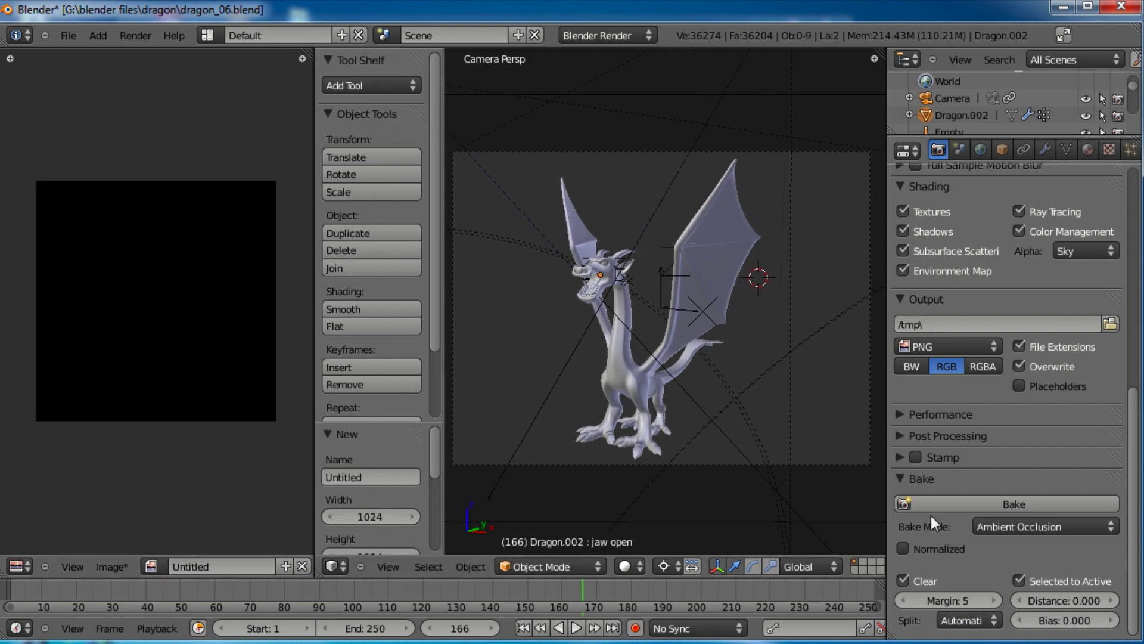
# Step: Turn off Selected to Active and create a new 2400×2400 image filled with a UV Test Grid
pyautogui.click(1023, 581)
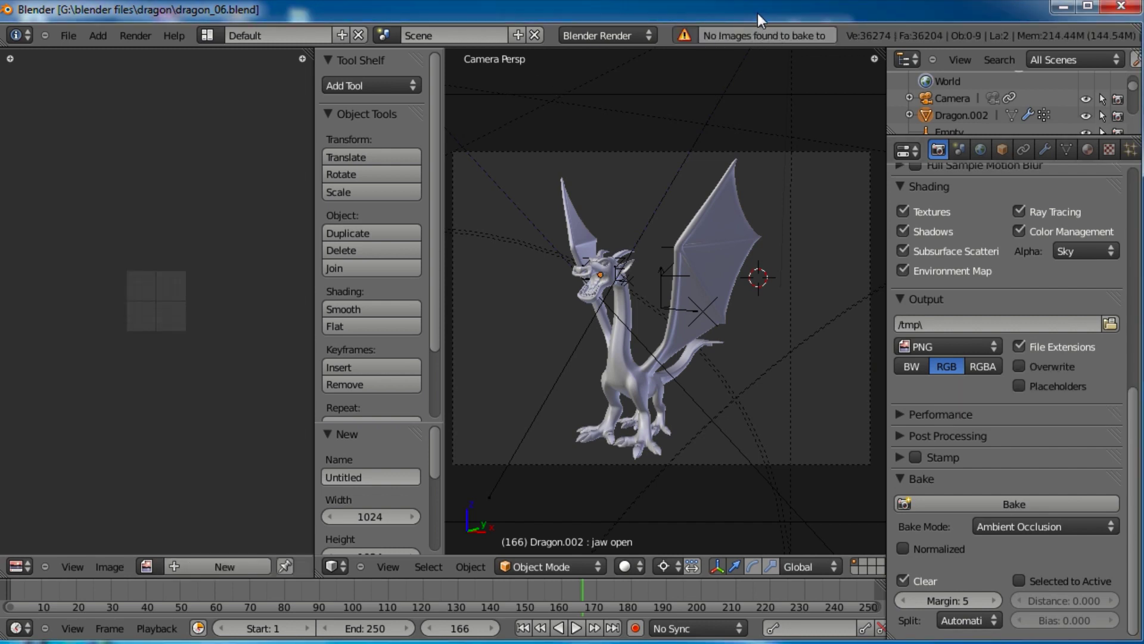
pyautogui.click(112, 563)
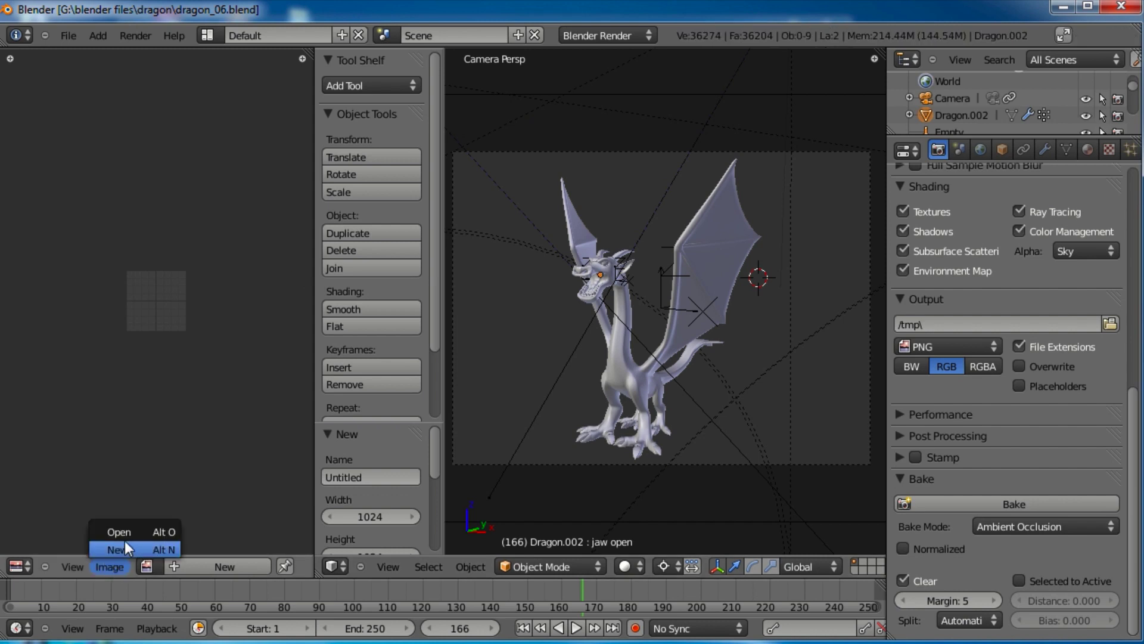
pyautogui.click(123, 546)
pyautogui.click(339, 505)
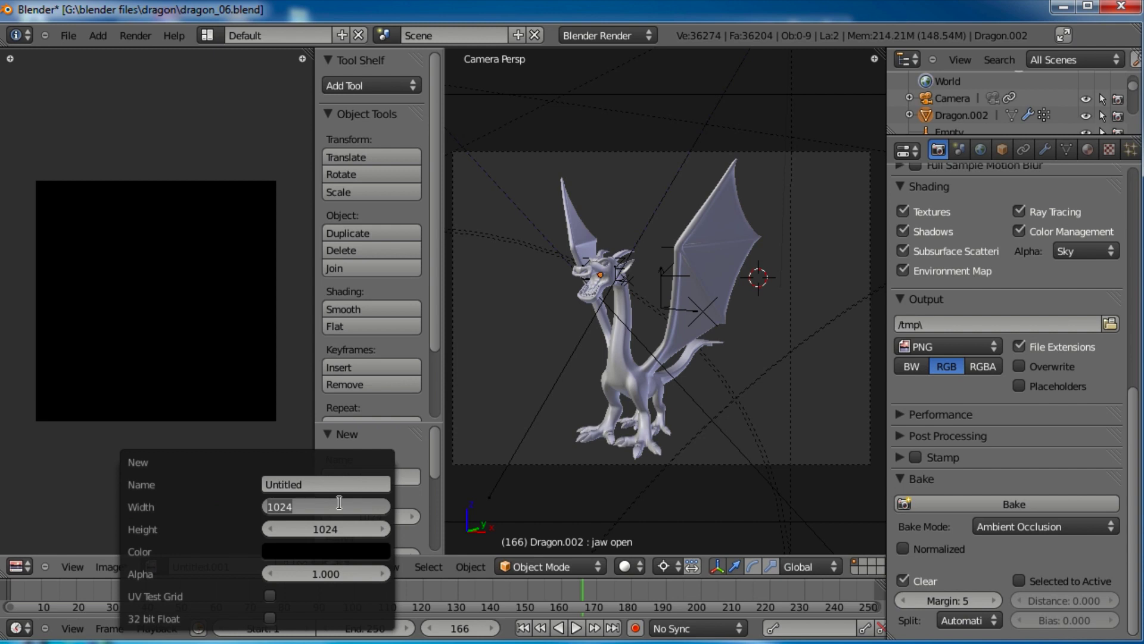
pyautogui.write('2400')
pyautogui.click(330, 530)
pyautogui.write('24')
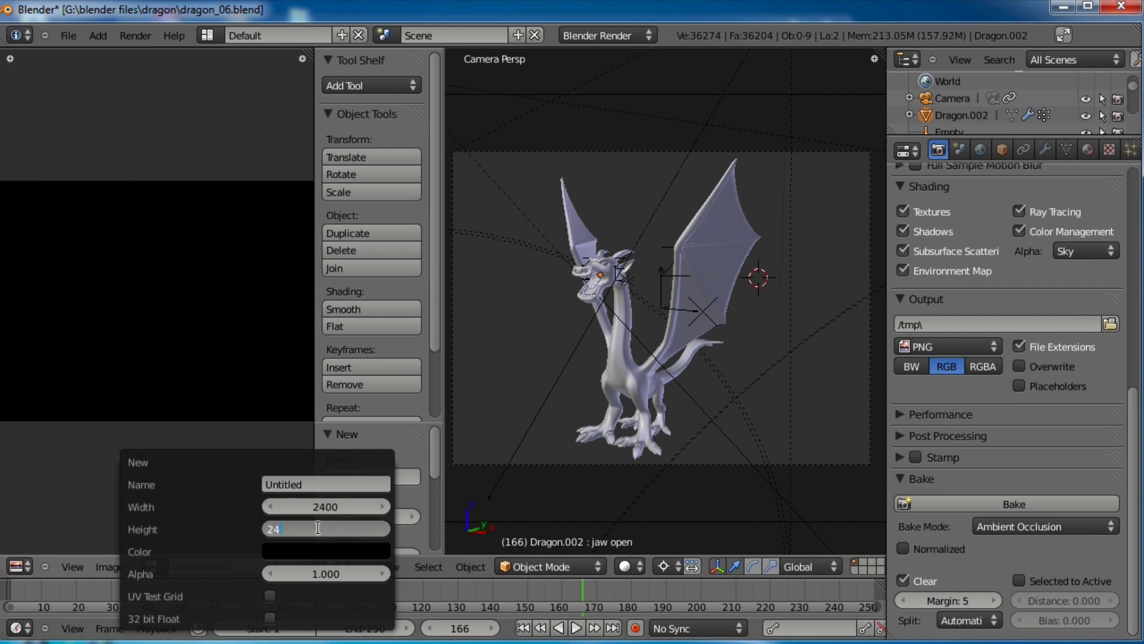
pyautogui.write('00')
pyautogui.press('Return')
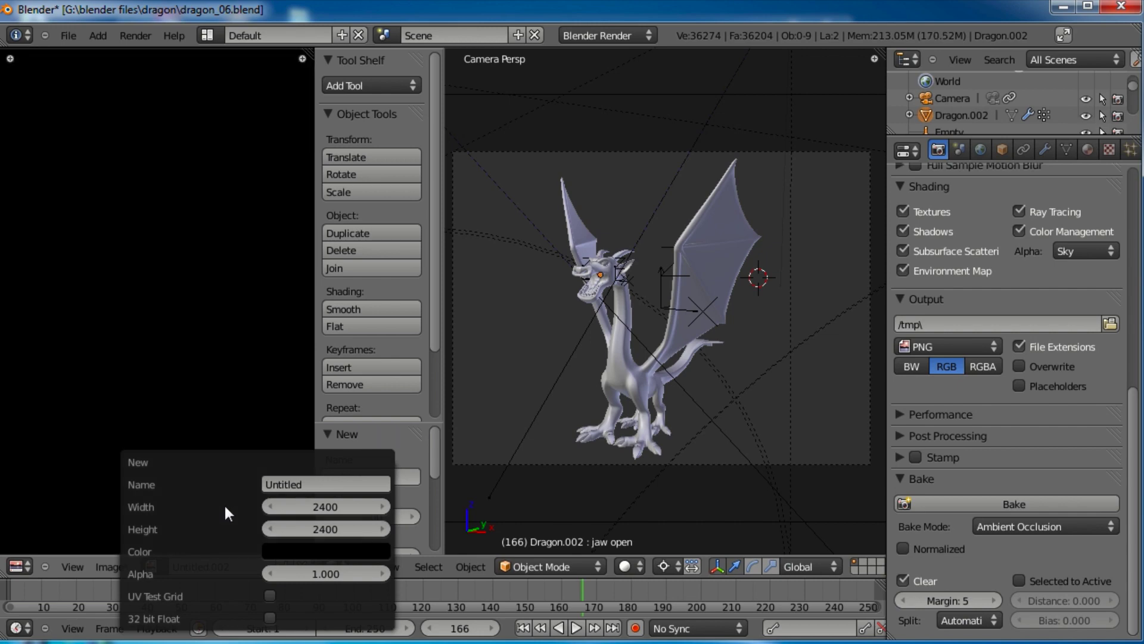
pyautogui.click(271, 594)
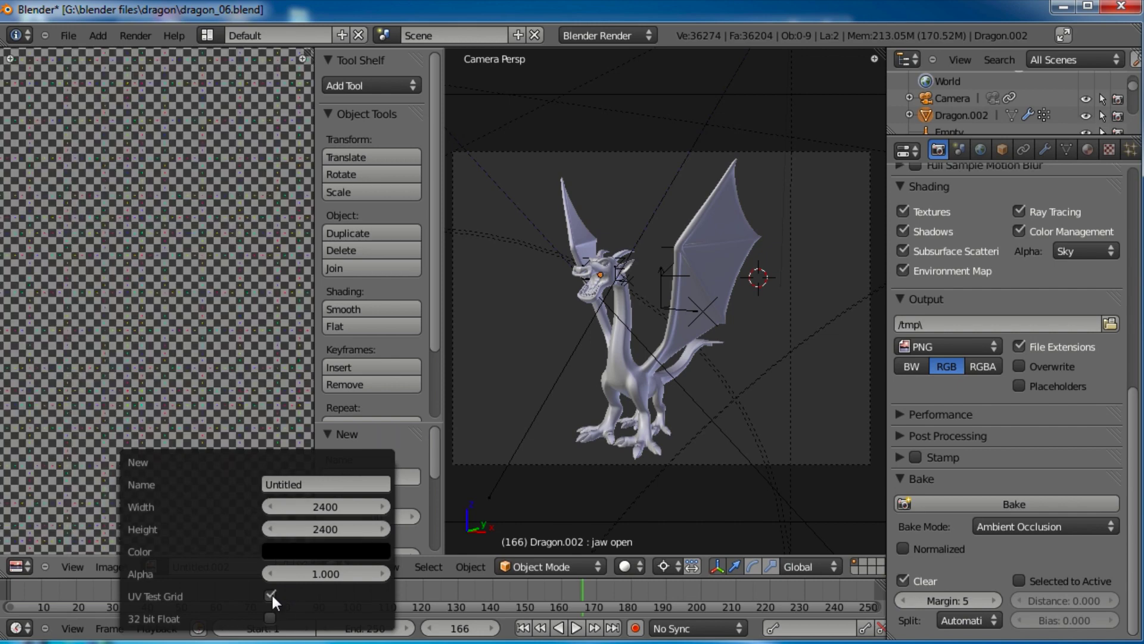
# Step: Try baking Ambient Occlusion, undo, and bake again, which reports no images to bake to
pyautogui.scroll(-3, 202, 359)
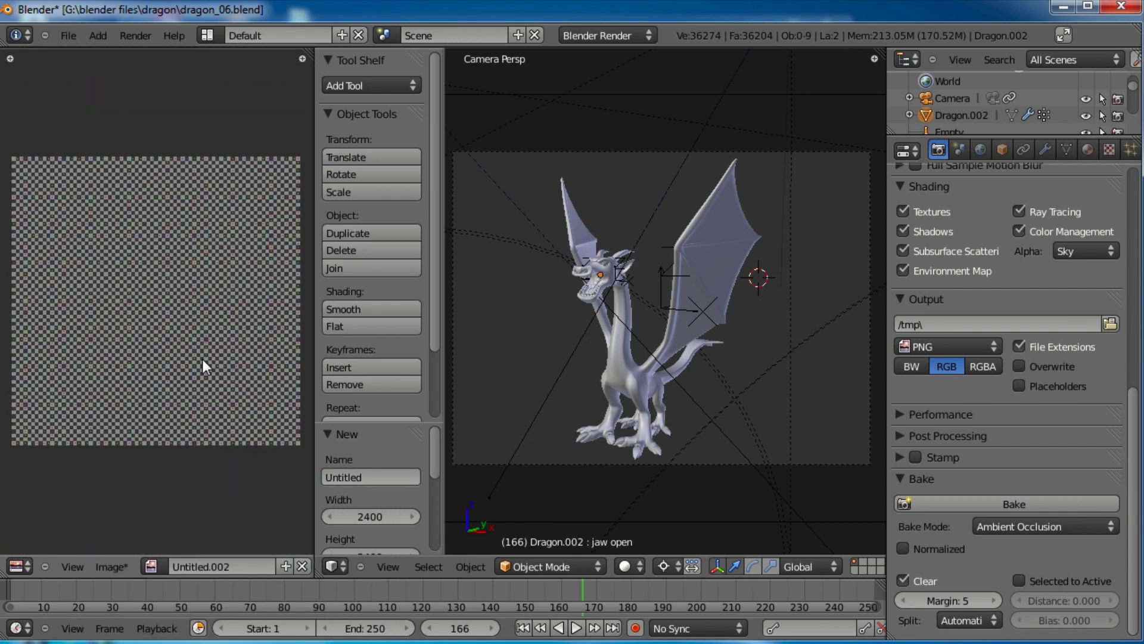
pyautogui.scroll(1, 202, 357)
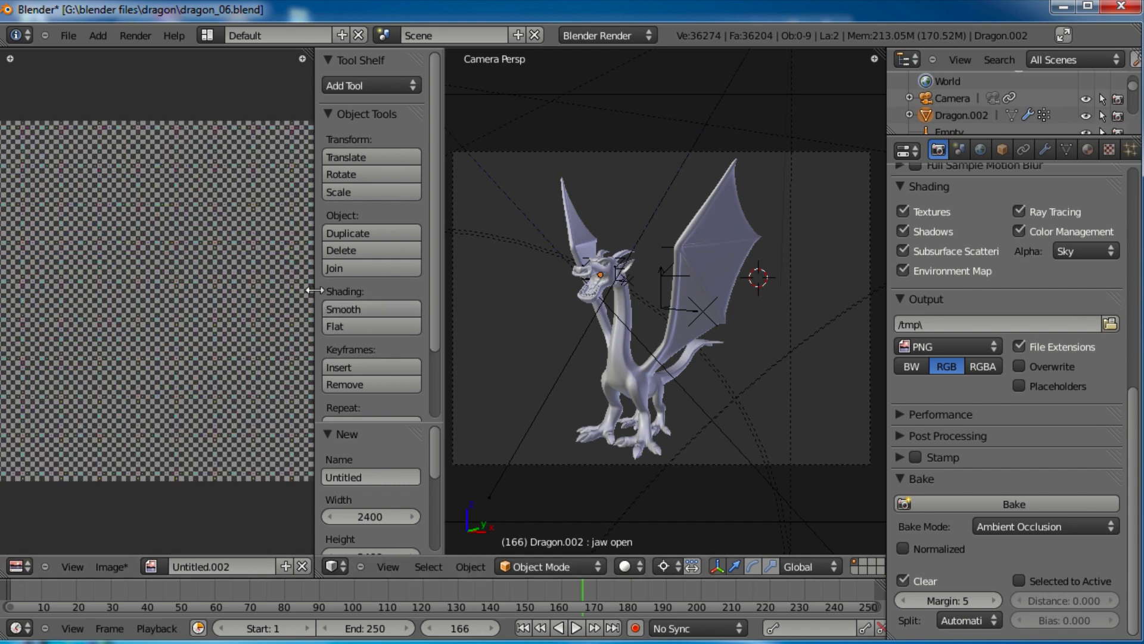
pyautogui.moveTo(315, 290); pyautogui.dragTo(394, 290)
pyautogui.click(938, 503)
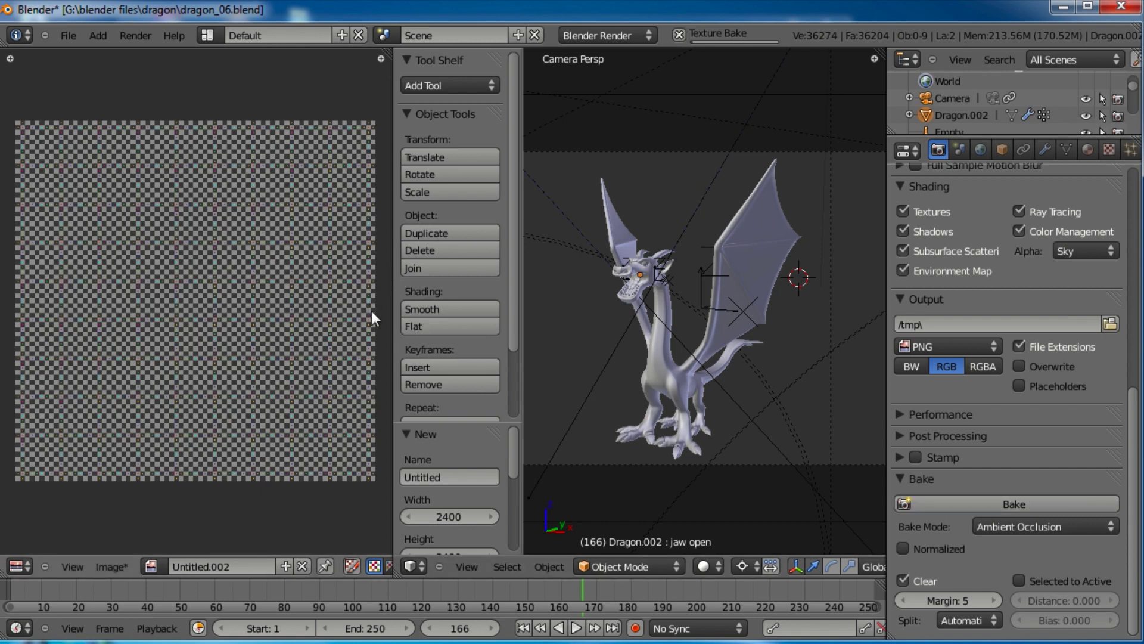
pyautogui.hotkey('ctrl', 'z')
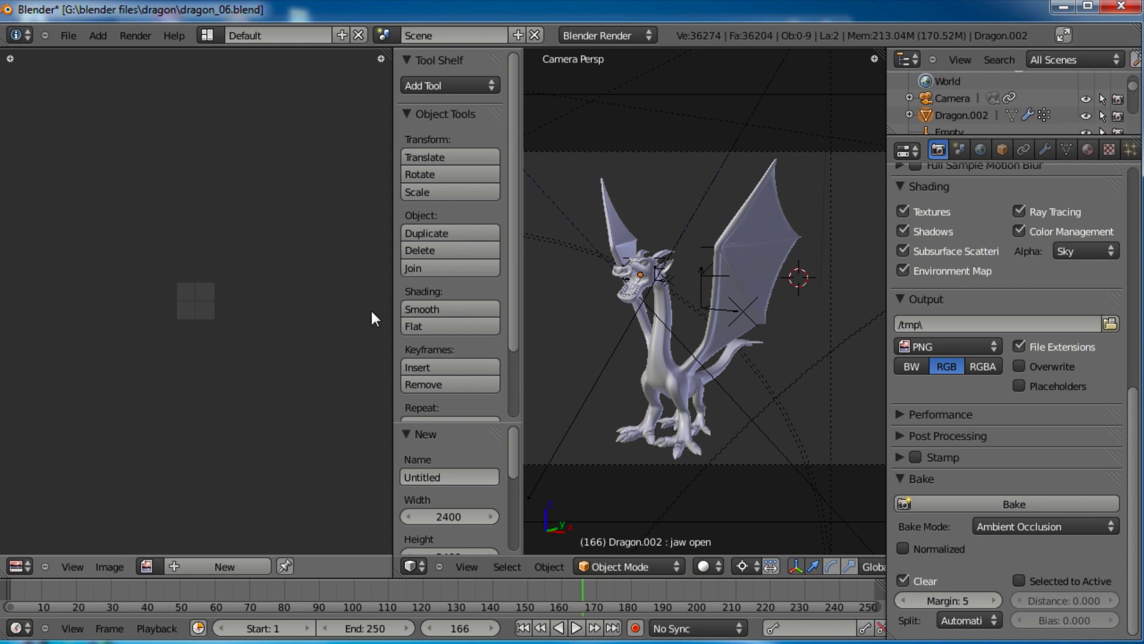
pyautogui.hotkey('ctrl', 'alt', 'b')
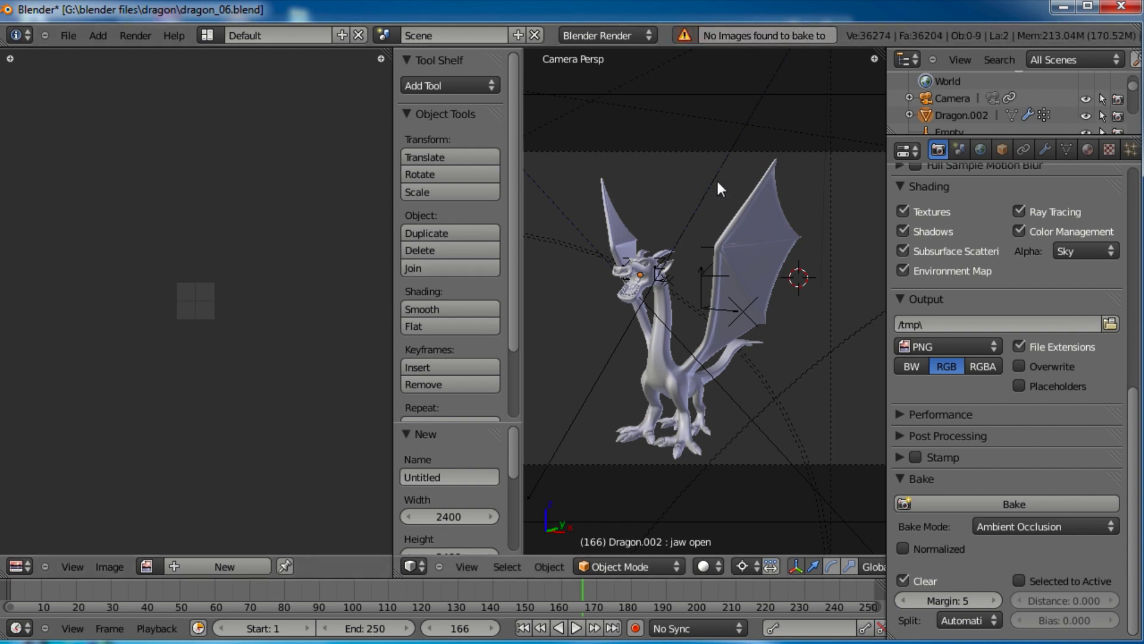
# Step: Select the dragon, load the checker image Untitled.002, and bake ambient occlusion into it
pyautogui.rightClick(657, 357)
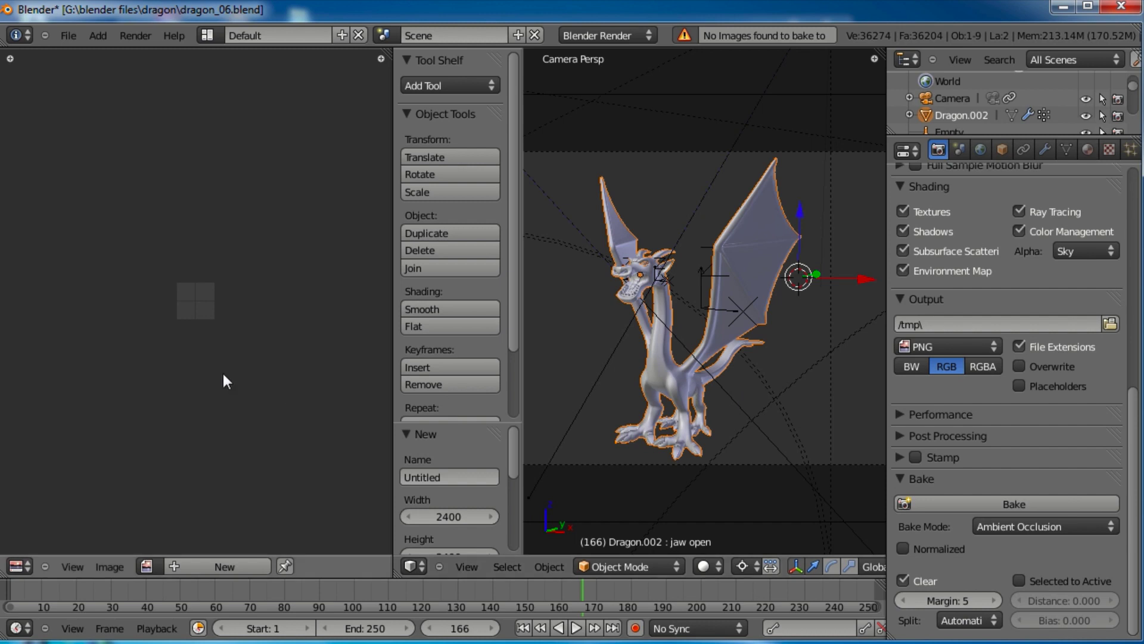
pyautogui.click(147, 567)
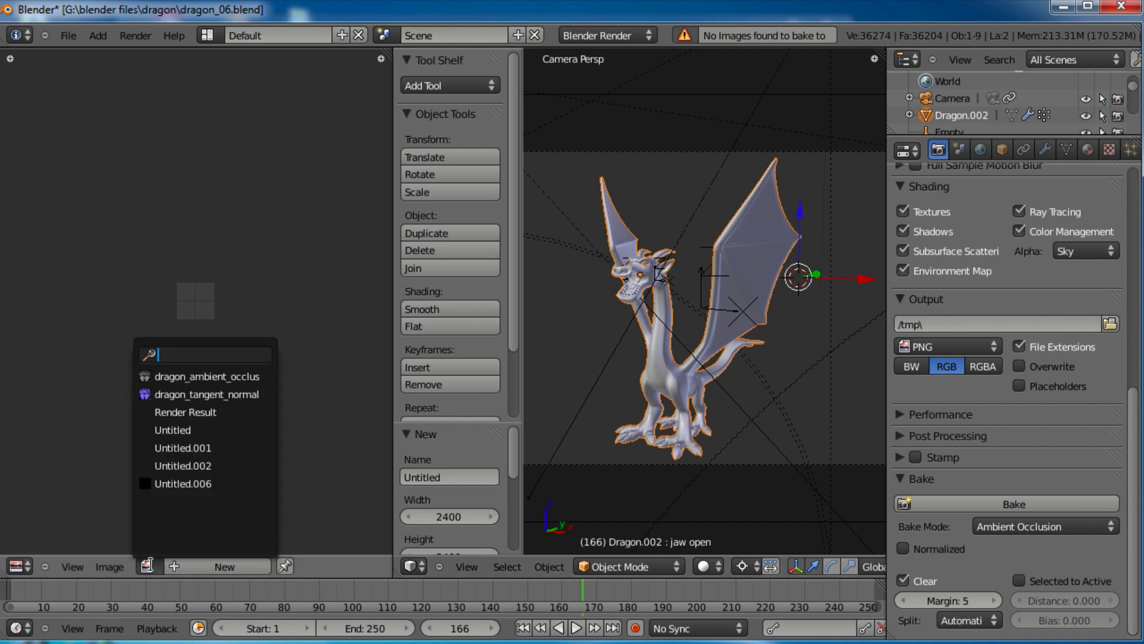
pyautogui.click(188, 482)
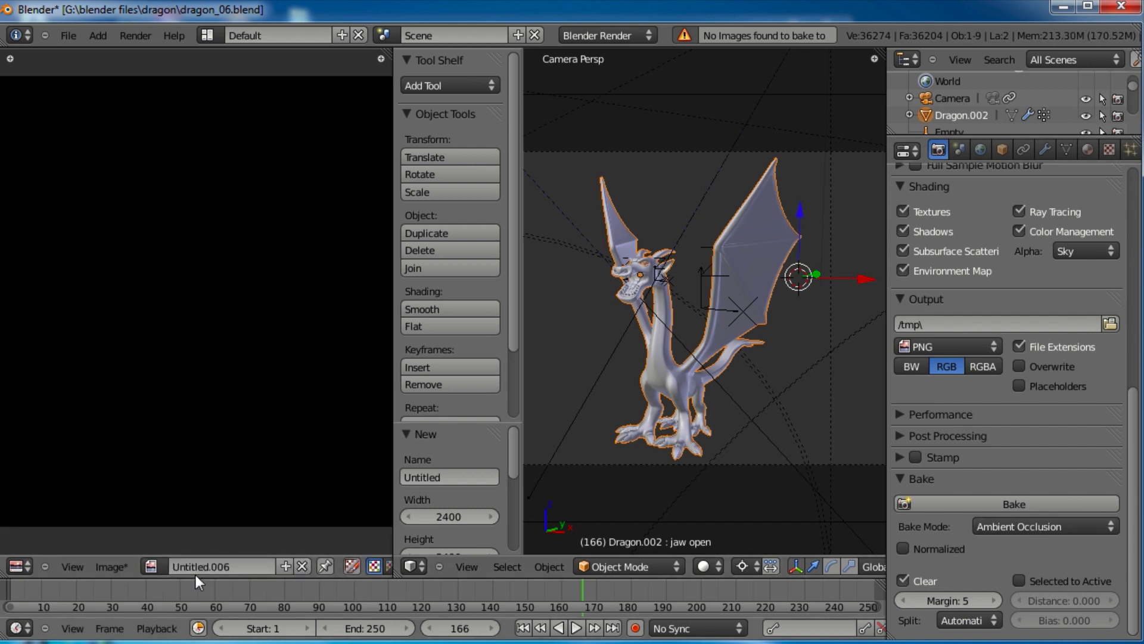
pyautogui.click(151, 566)
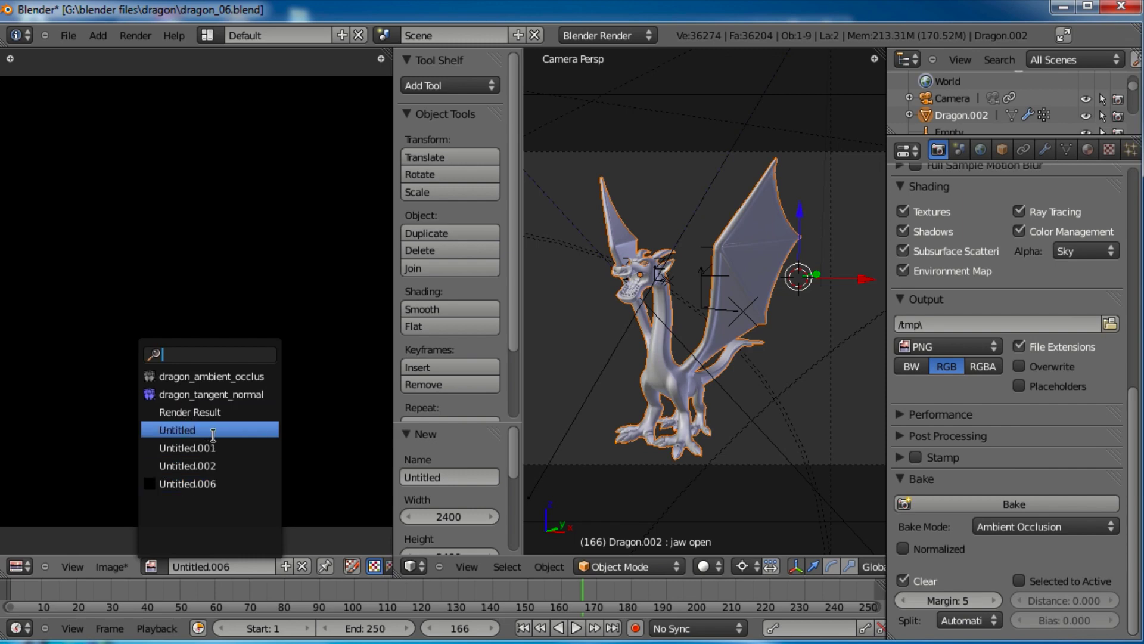
pyautogui.click(210, 467)
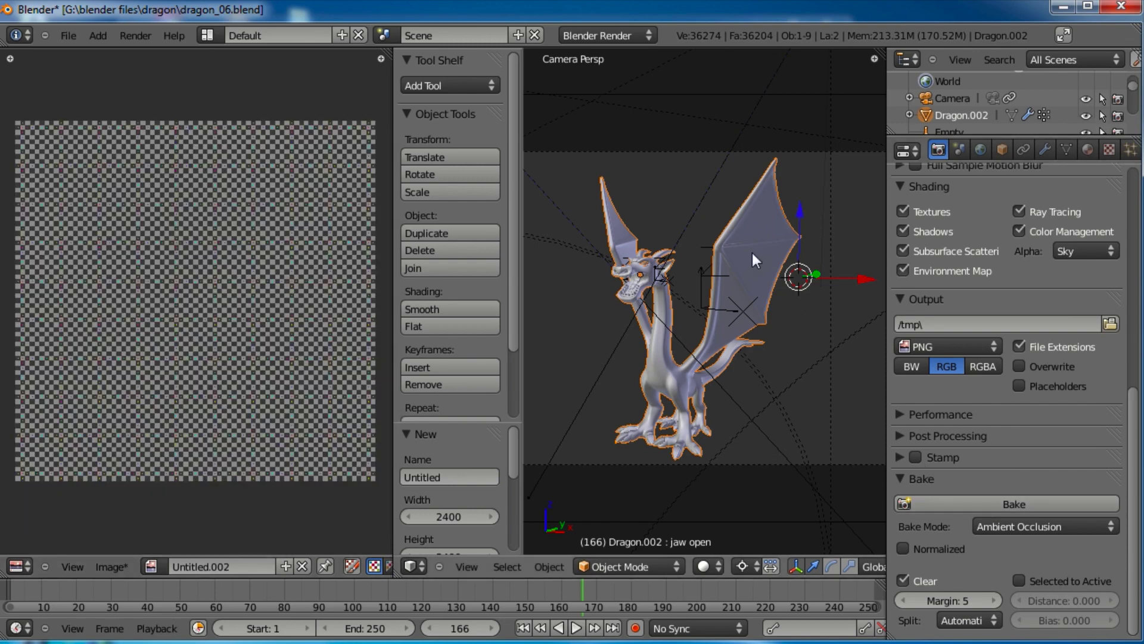
pyautogui.click(1017, 507)
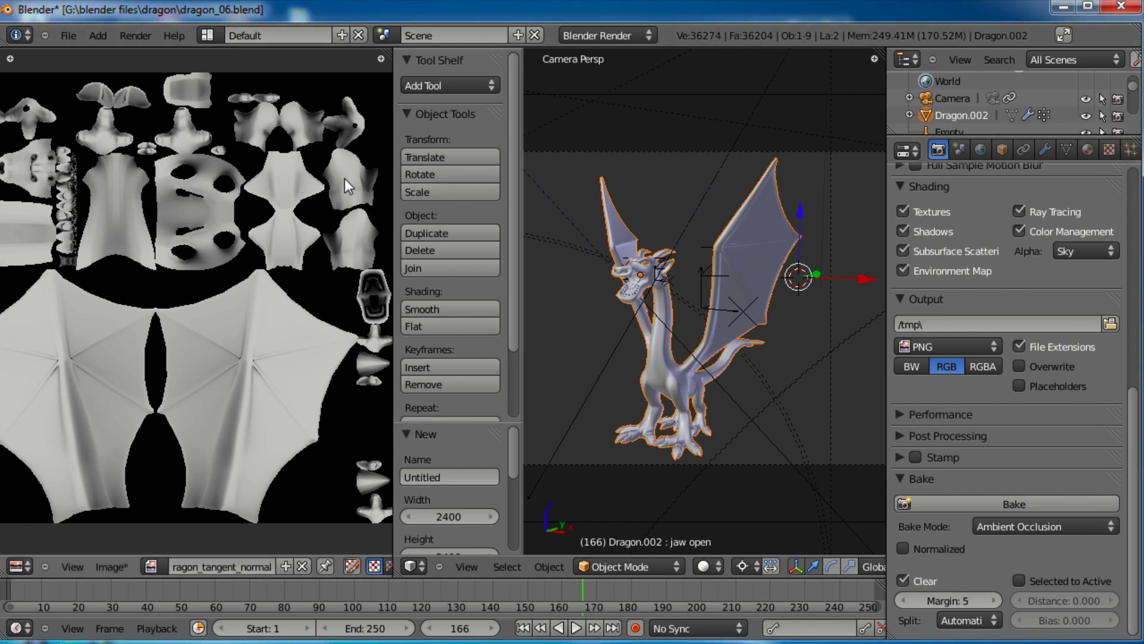
# Step: Zoom and pan around the freshly baked occlusion map to inspect it
pyautogui.scroll(6, 350, 305)
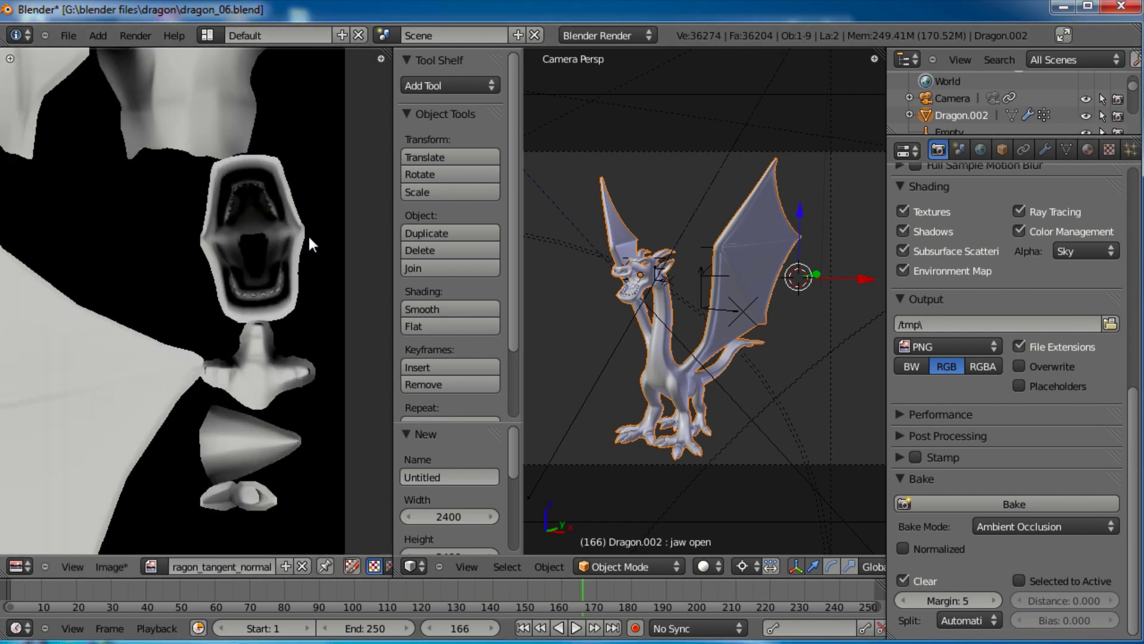
pyautogui.scroll(-4, 281, 251)
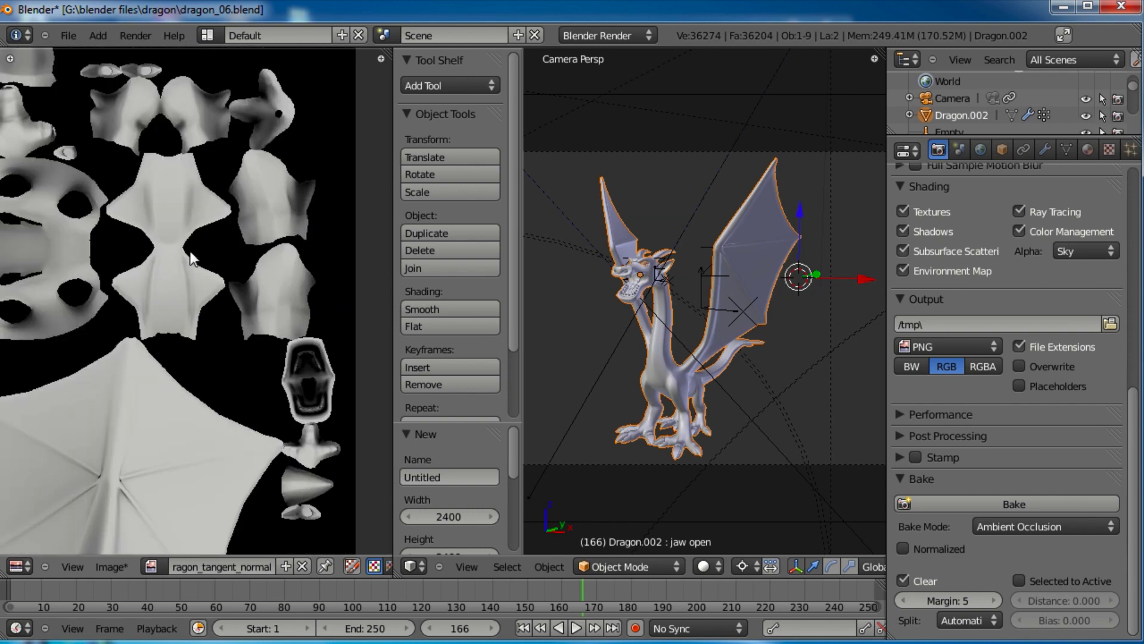
pyautogui.moveTo(190, 252); pyautogui.dragTo(265, 269, button='middle')
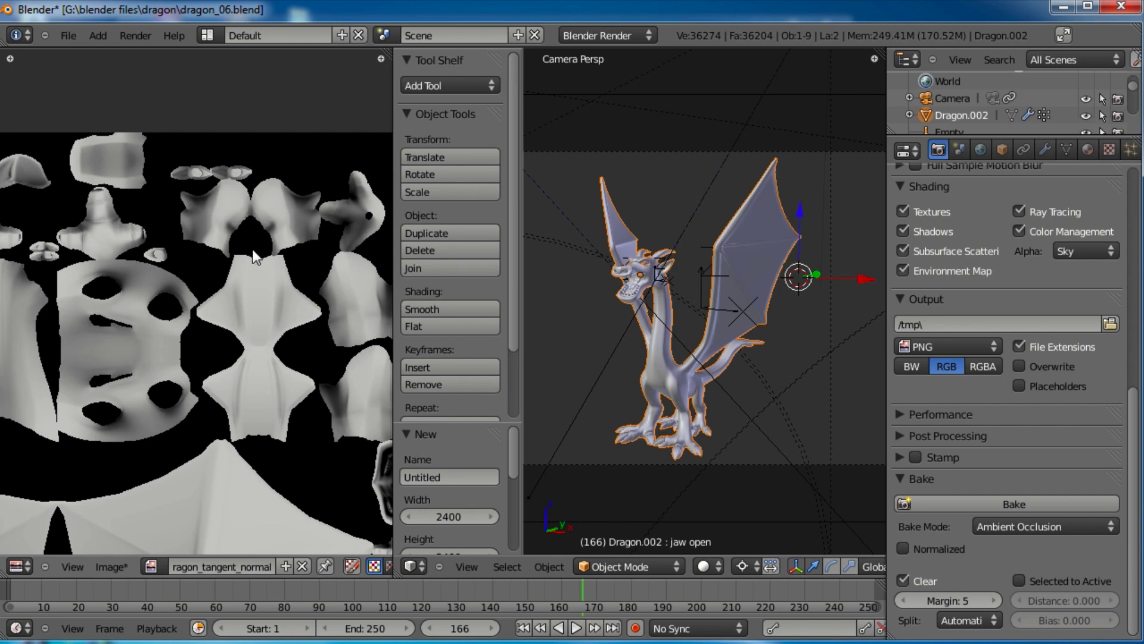
# Step: Open dragon_ambient_occlusion.png from the dragon folder in Windows Photo Viewer
pyautogui.hotkey('alt', 'Tab')
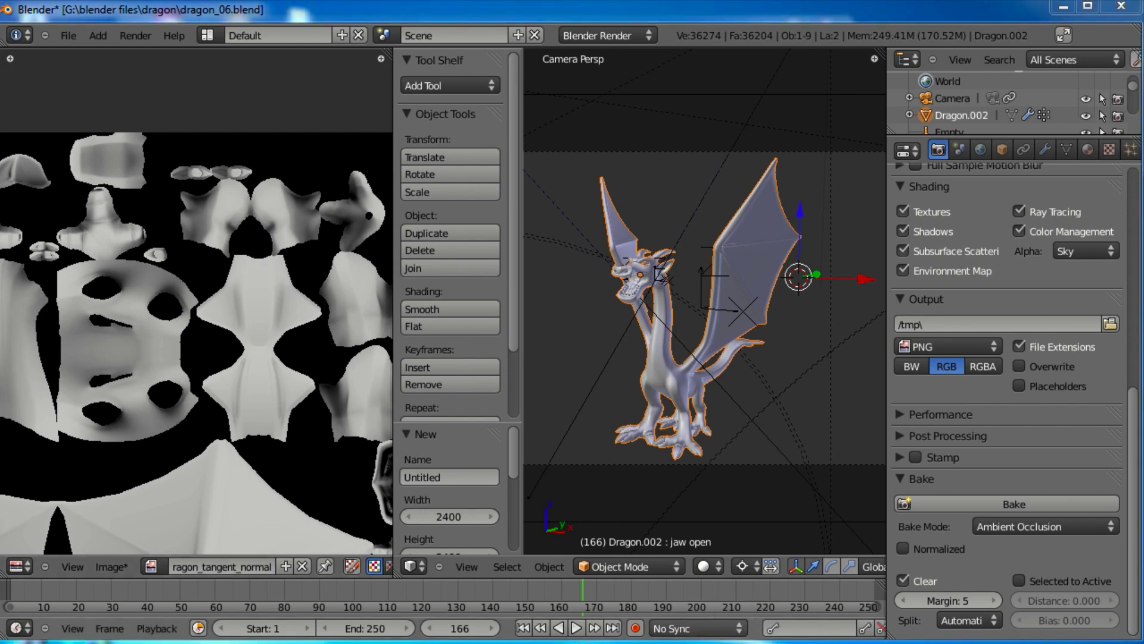
pyautogui.click(565, 403)
pyautogui.doubleClick(623, 173)
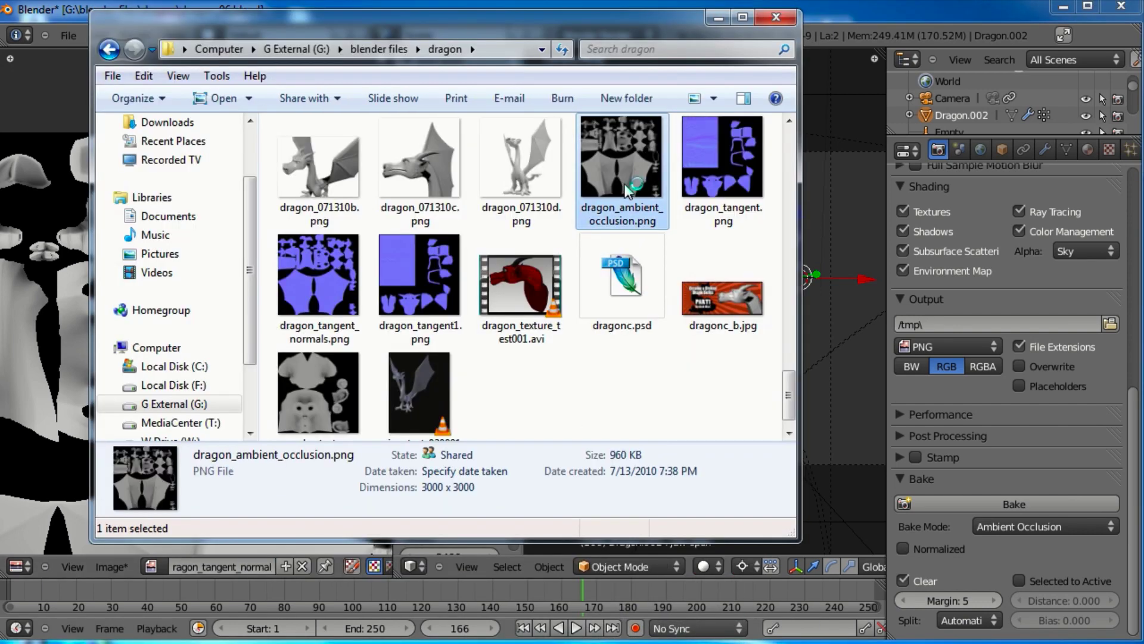
pyautogui.click(720, 18)
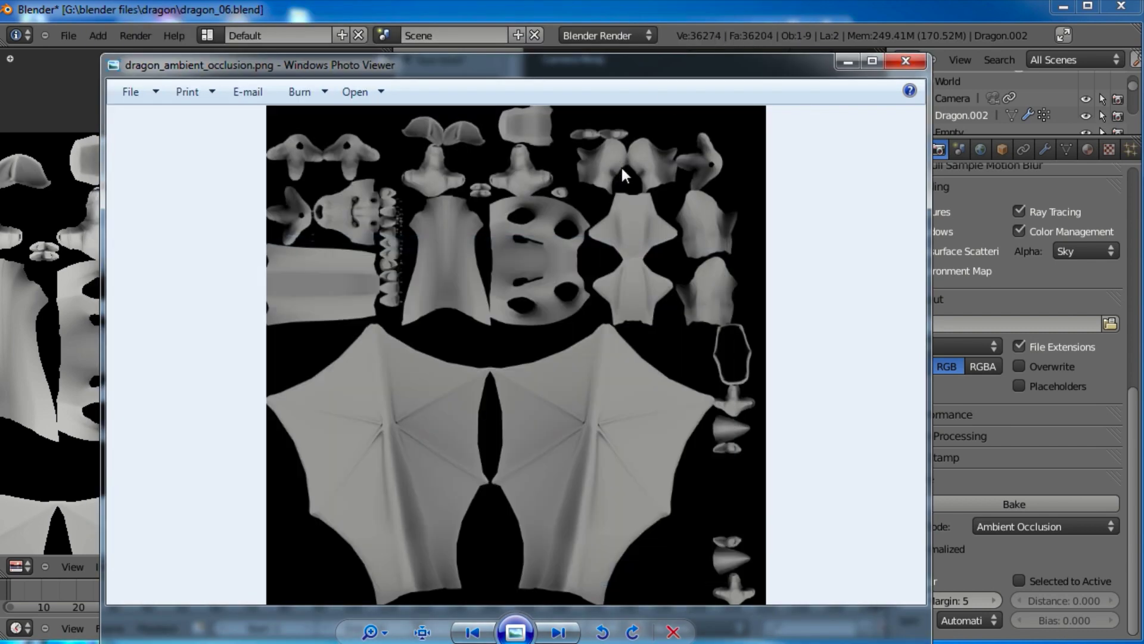
# Step: Place Photo Viewer beside Blender and compare the old occlusion map with the new bake
pyautogui.moveTo(232, 66); pyautogui.dragTo(509, 43)
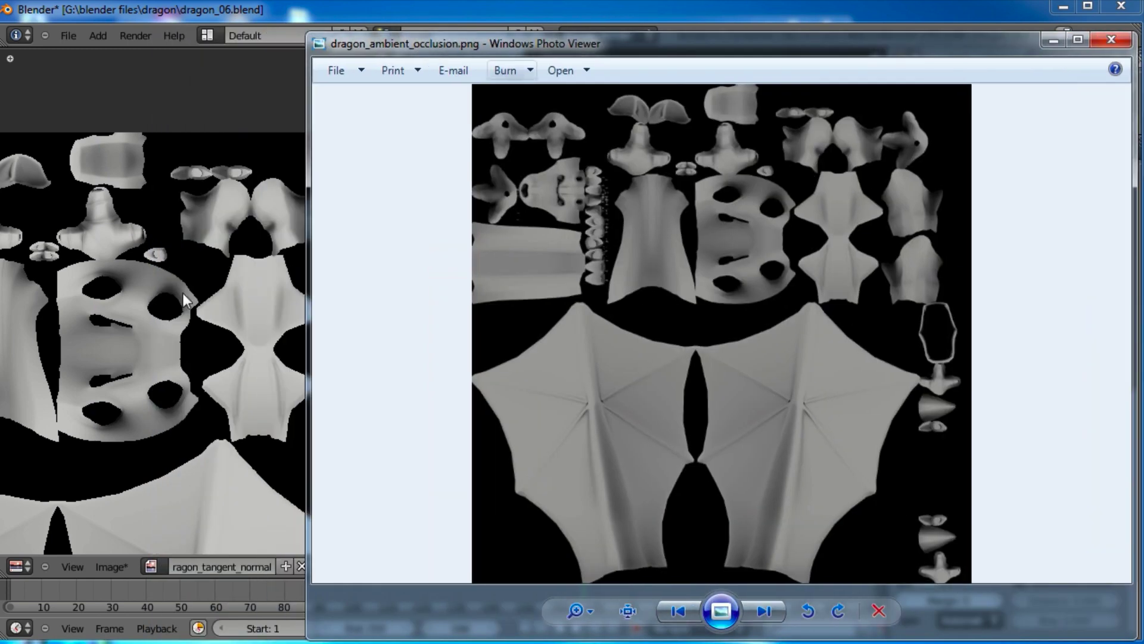
pyautogui.moveTo(184, 293); pyautogui.dragTo(52, 267, button='middle')
pyautogui.scroll(-3, 167, 284)
pyautogui.moveTo(167, 284); pyautogui.dragTo(179, 194, button='middle')
pyautogui.hotkey('alt', 'Tab')
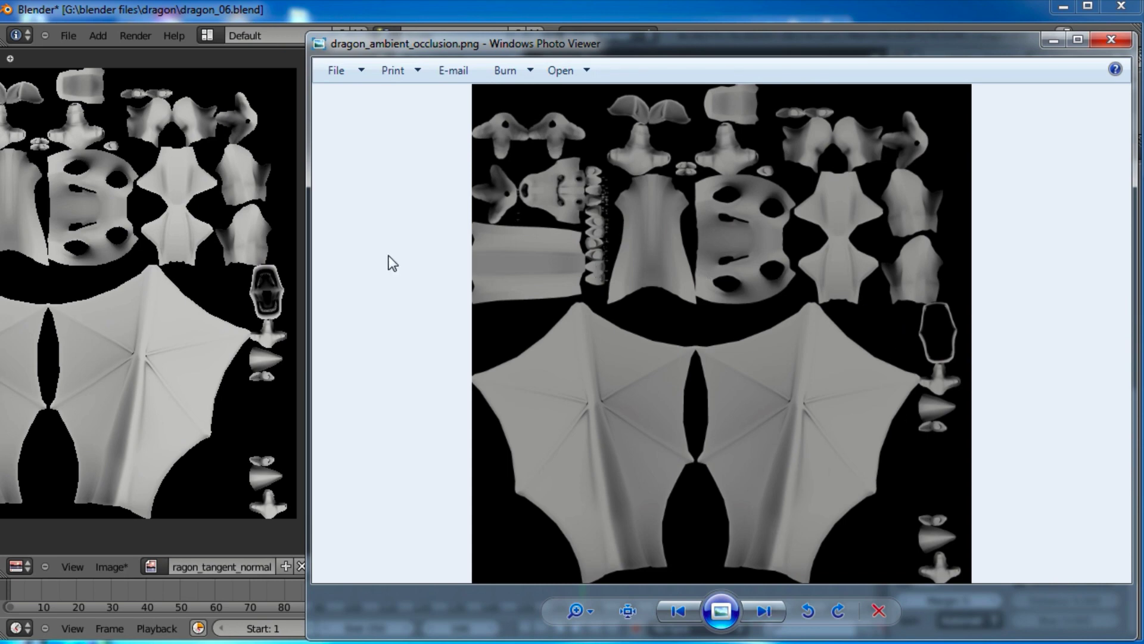
pyautogui.moveTo(115, 235); pyautogui.dragTo(190, 233, button='middle')
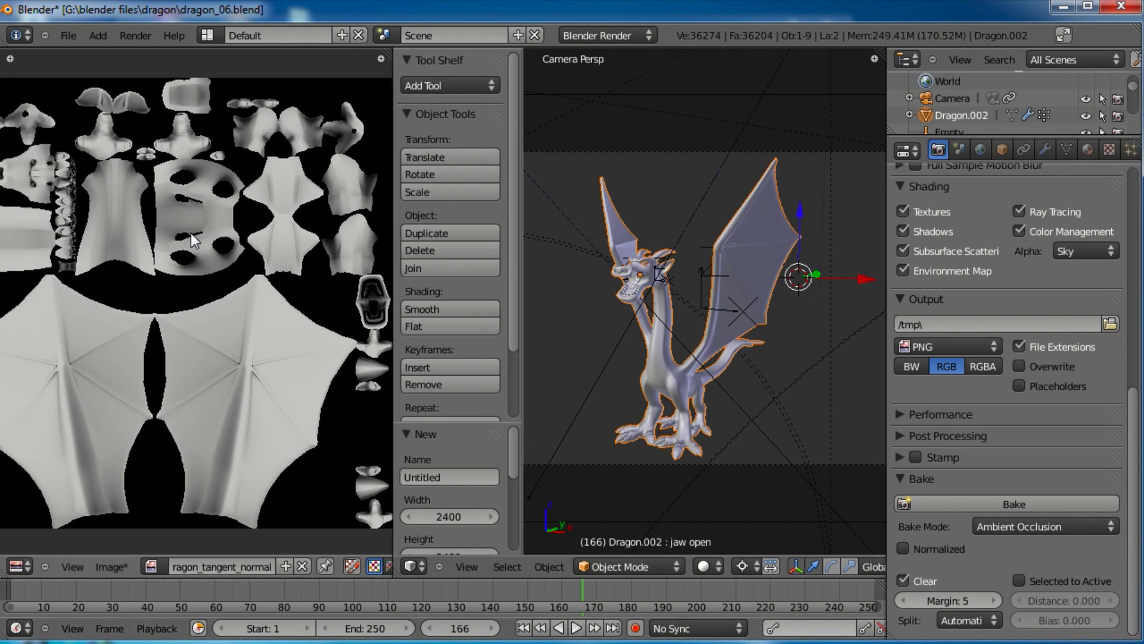
# Step: Save the baked image with Save As, renaming dragon_ambient_occlusion.png to dragon_ambient_occlusion_01.png
pyautogui.click(106, 567)
pyautogui.click(143, 457)
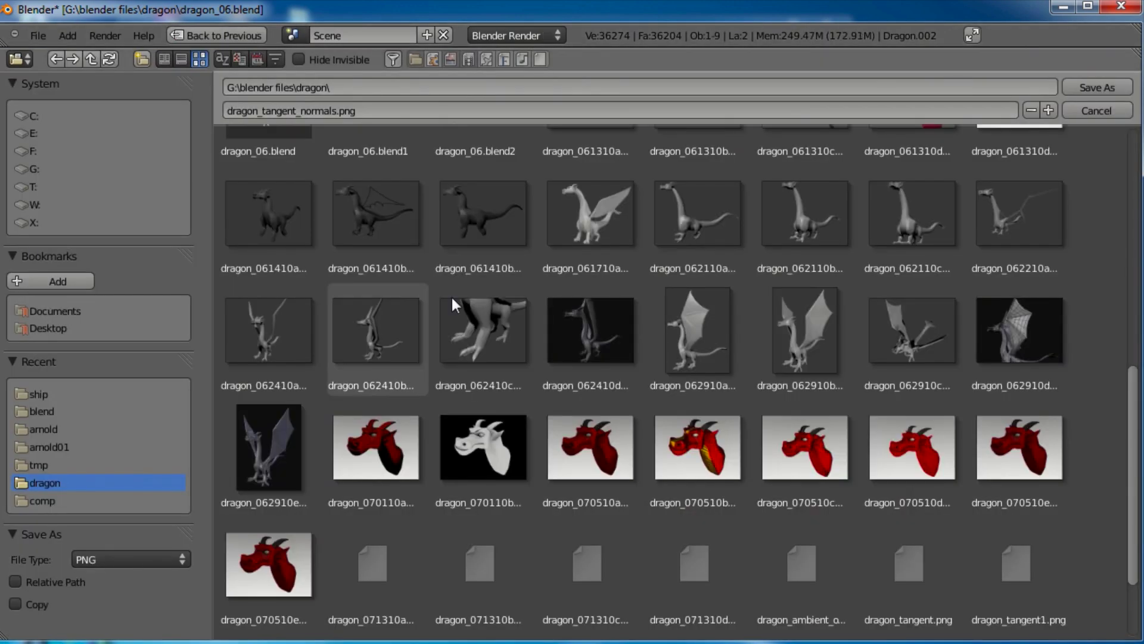
pyautogui.scroll(-2, 453, 305)
pyautogui.click(805, 453)
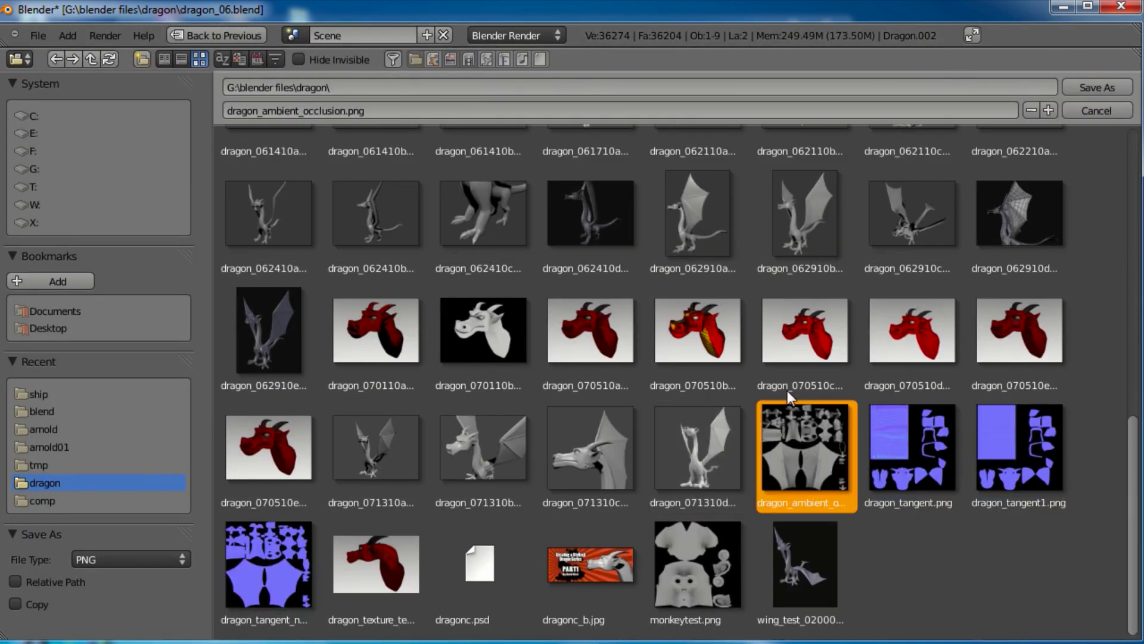
pyautogui.click(349, 114)
pyautogui.moveTo(349, 110); pyautogui.dragTo(363, 111)
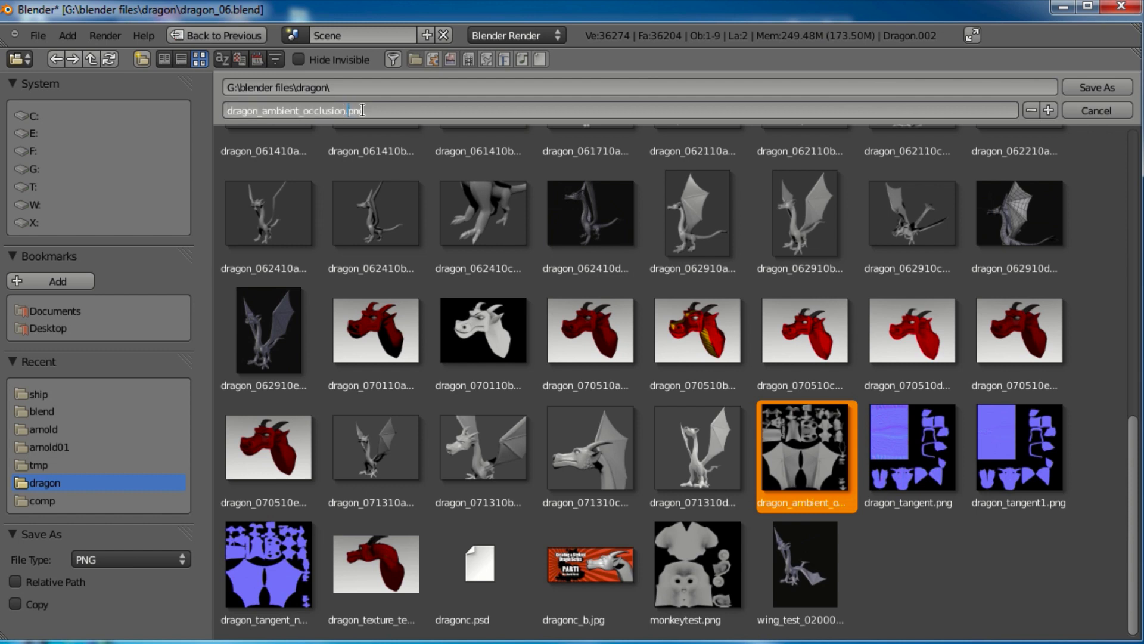
pyautogui.write('_01')
pyautogui.press('Return')
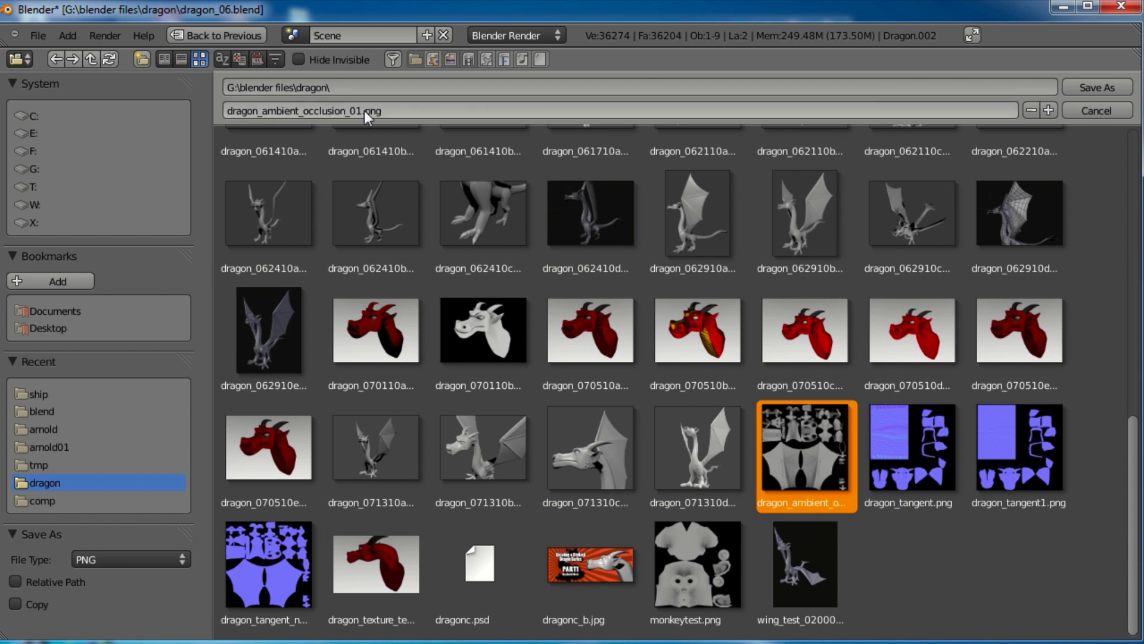
pyautogui.click(1099, 87)
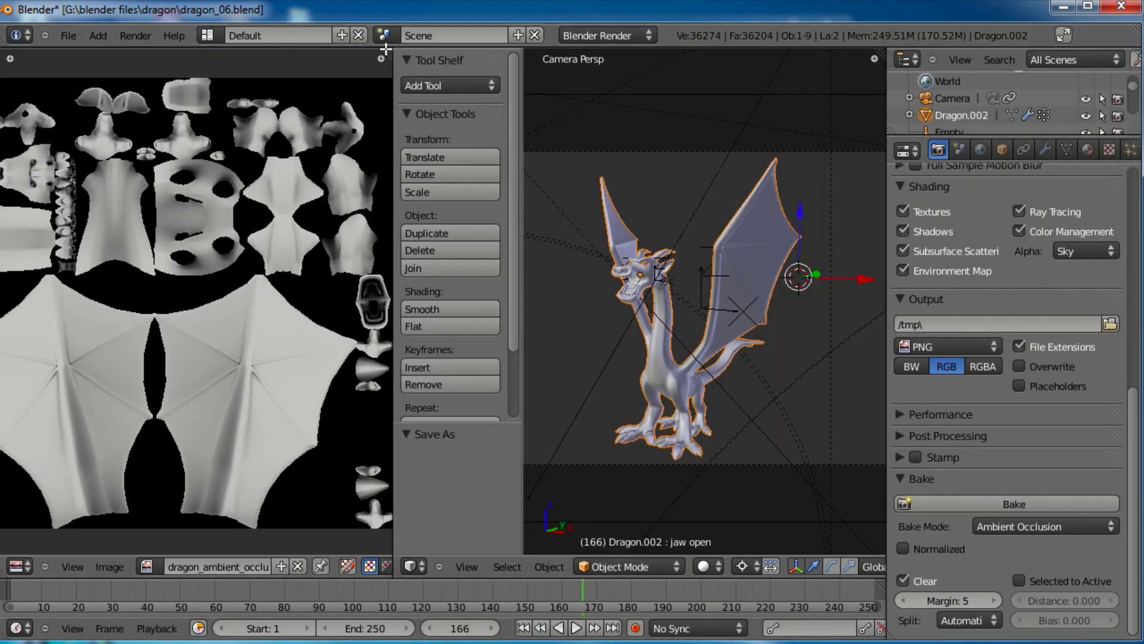
# Step: Change the ao texture's image path so it loads dragon_ambient_occlusion_01.png
pyautogui.moveTo(387, 60); pyautogui.dragTo(250, 191)
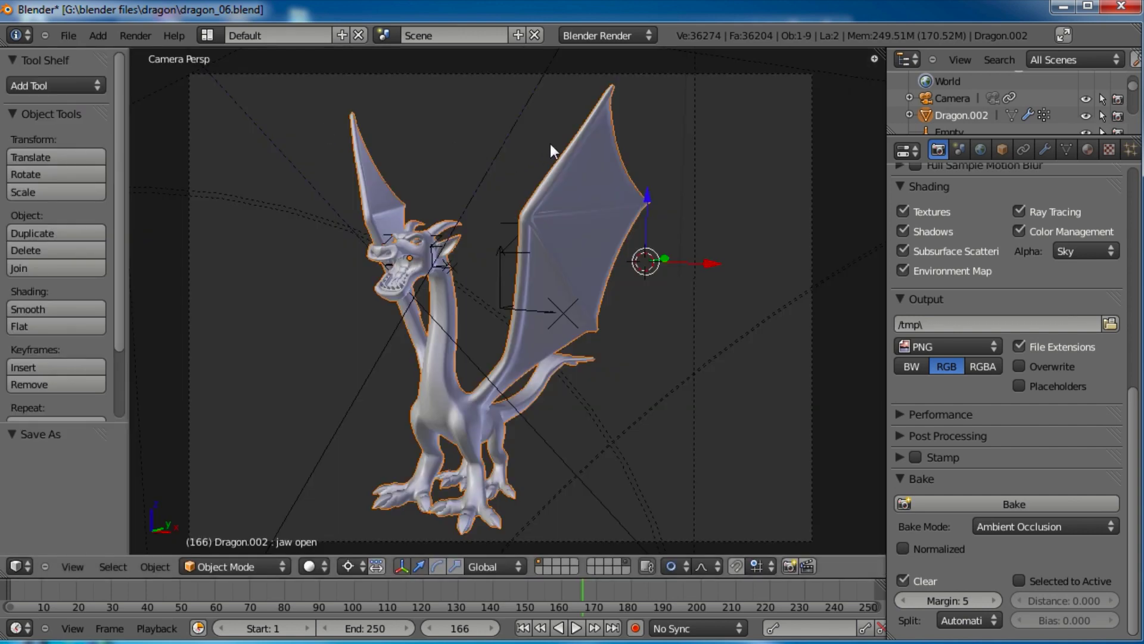
pyautogui.click(1088, 149)
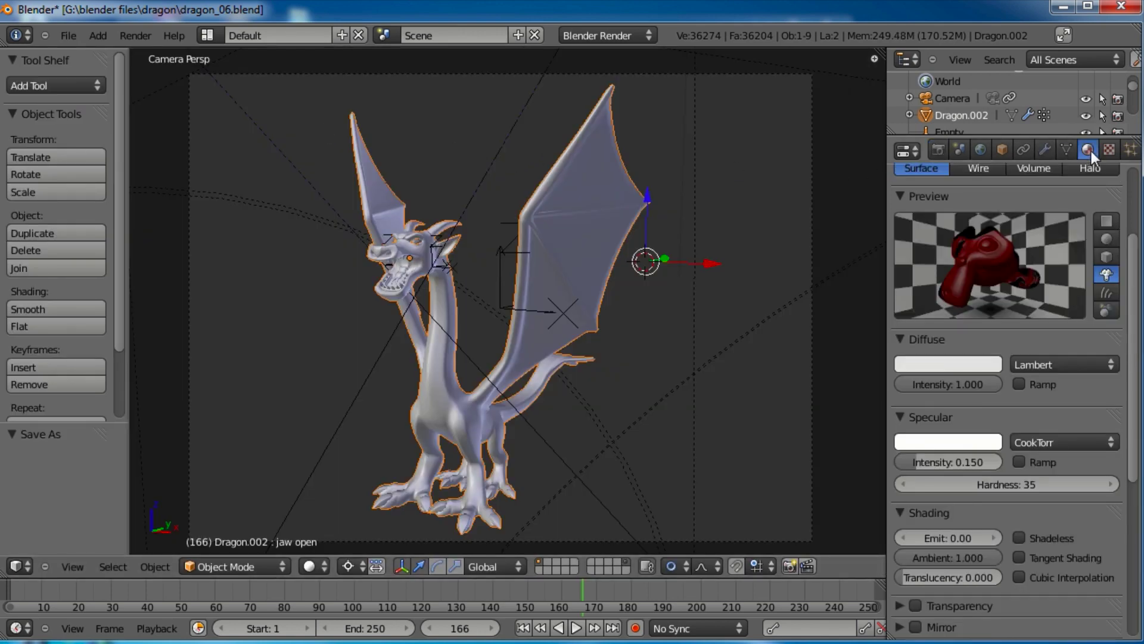
pyautogui.click(1109, 149)
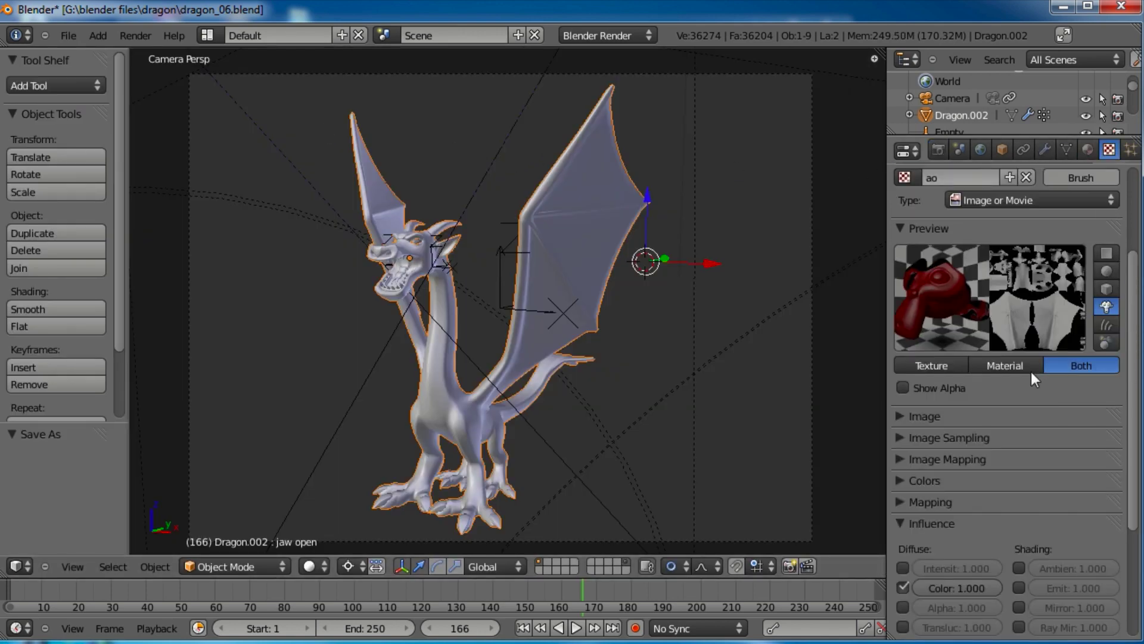
pyautogui.scroll(5, 1011, 242)
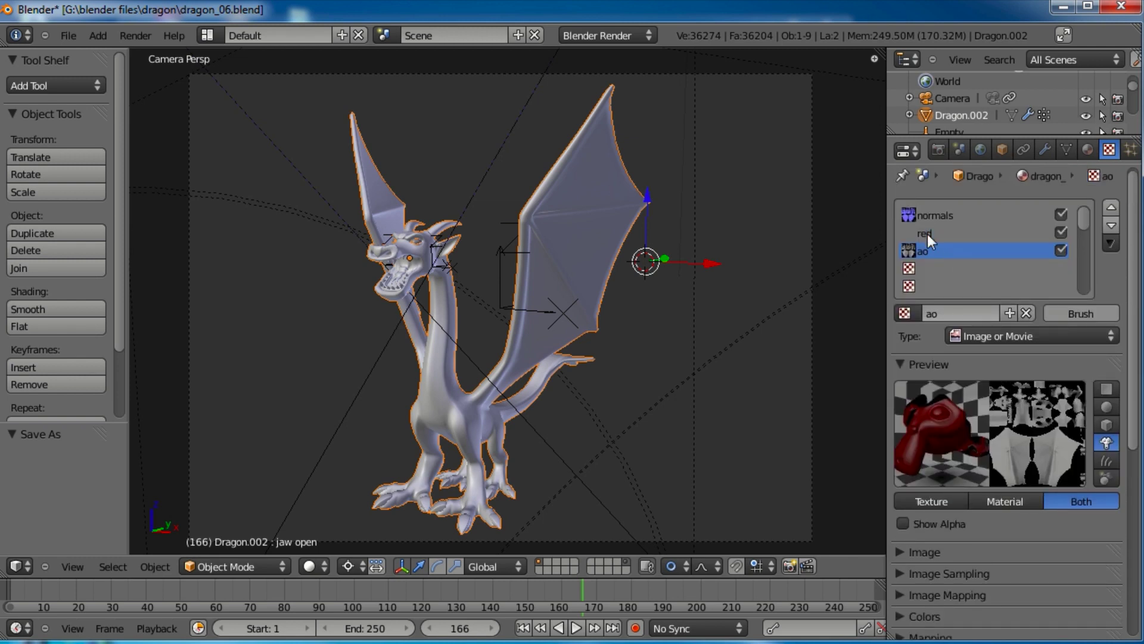
pyautogui.click(903, 552)
pyautogui.scroll(-3, 1011, 536)
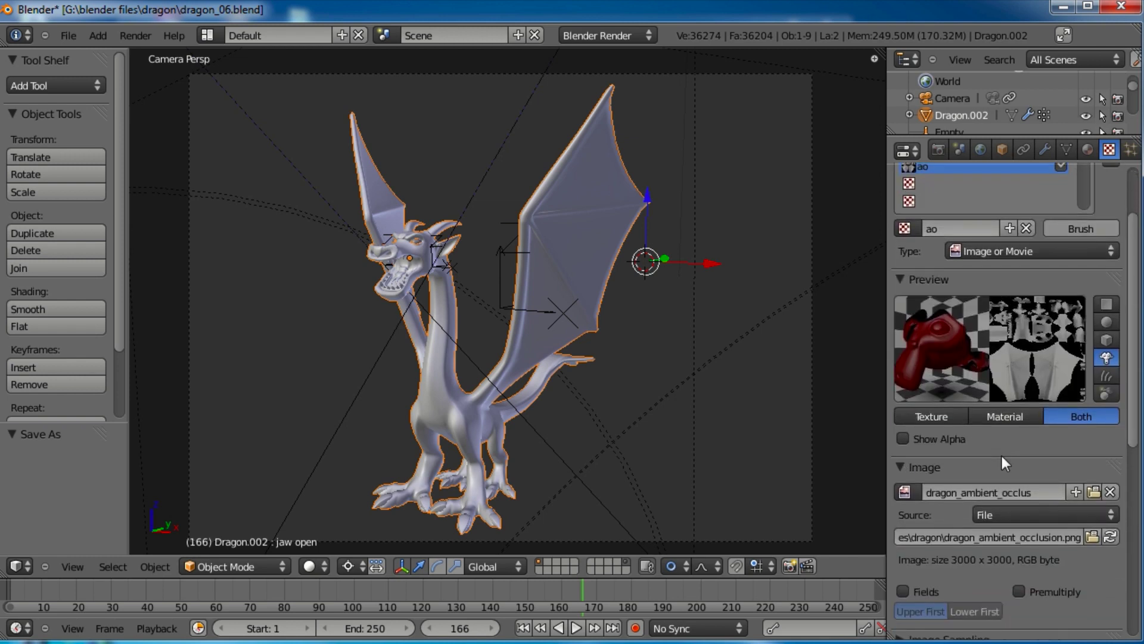
pyautogui.click(1063, 537)
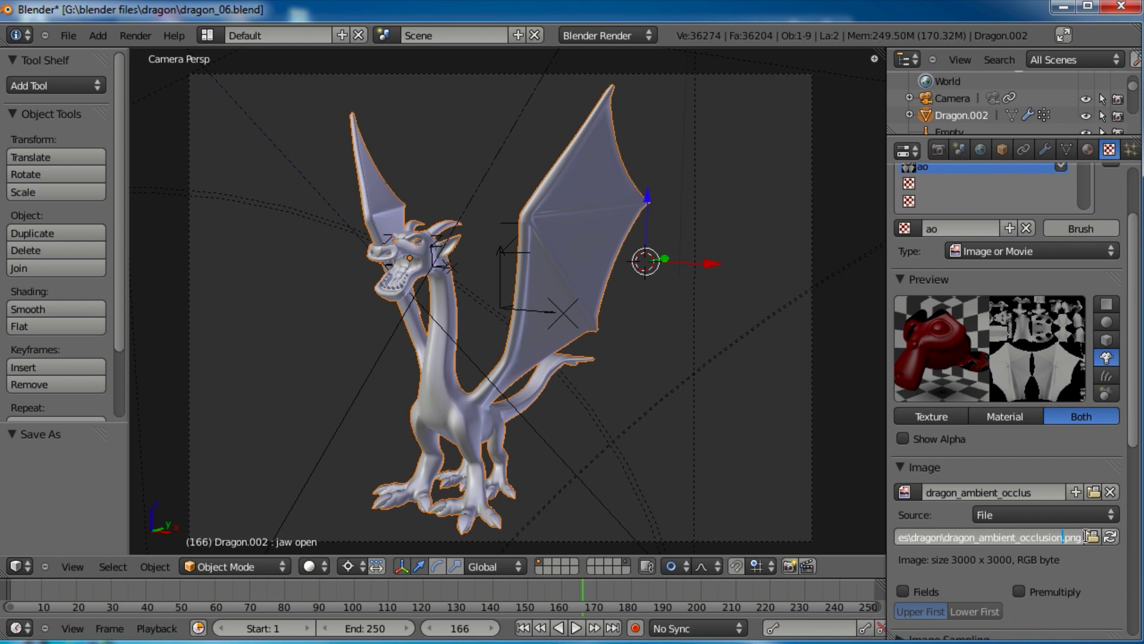
pyautogui.write('_01')
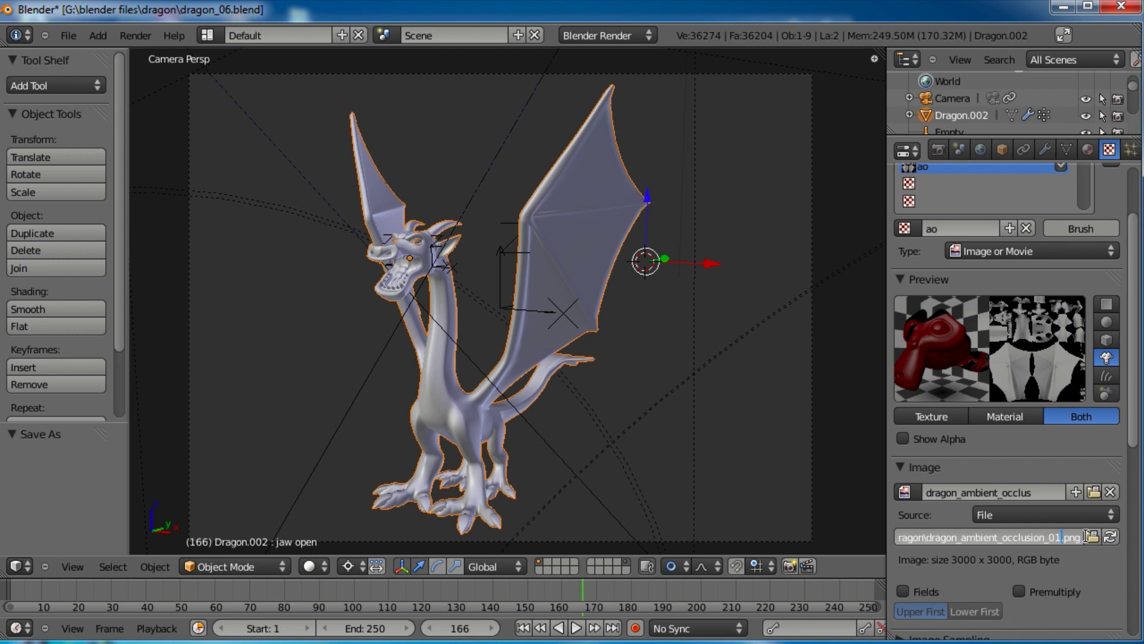
pyautogui.press('Return')
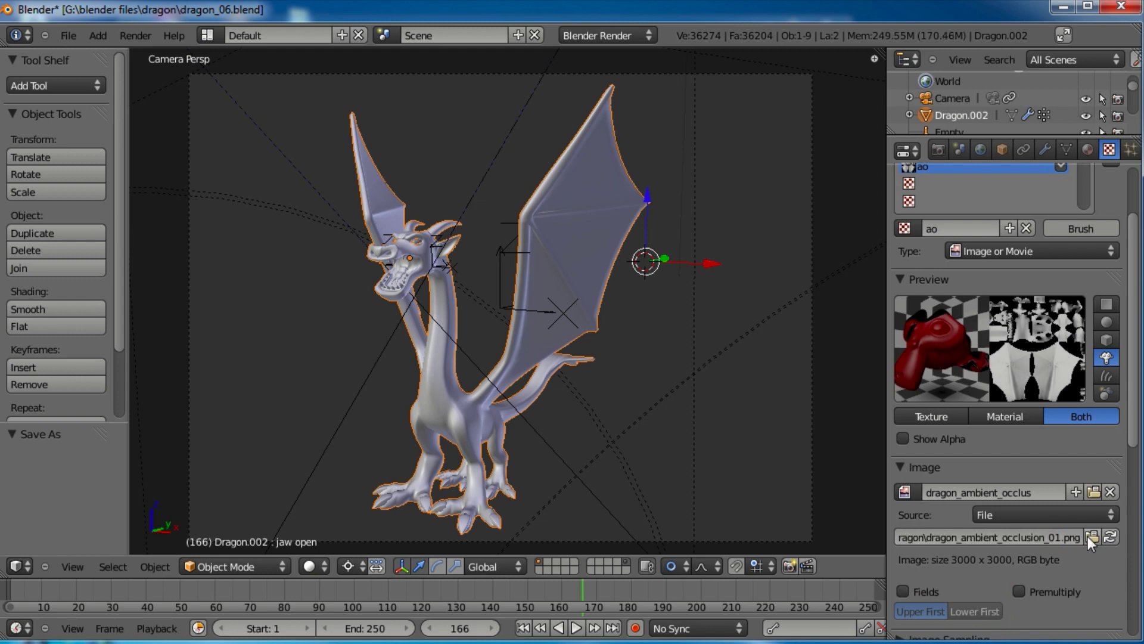
# Step: Save dragon_06.blend, overwriting the existing file
pyautogui.scroll(4, 1050, 457)
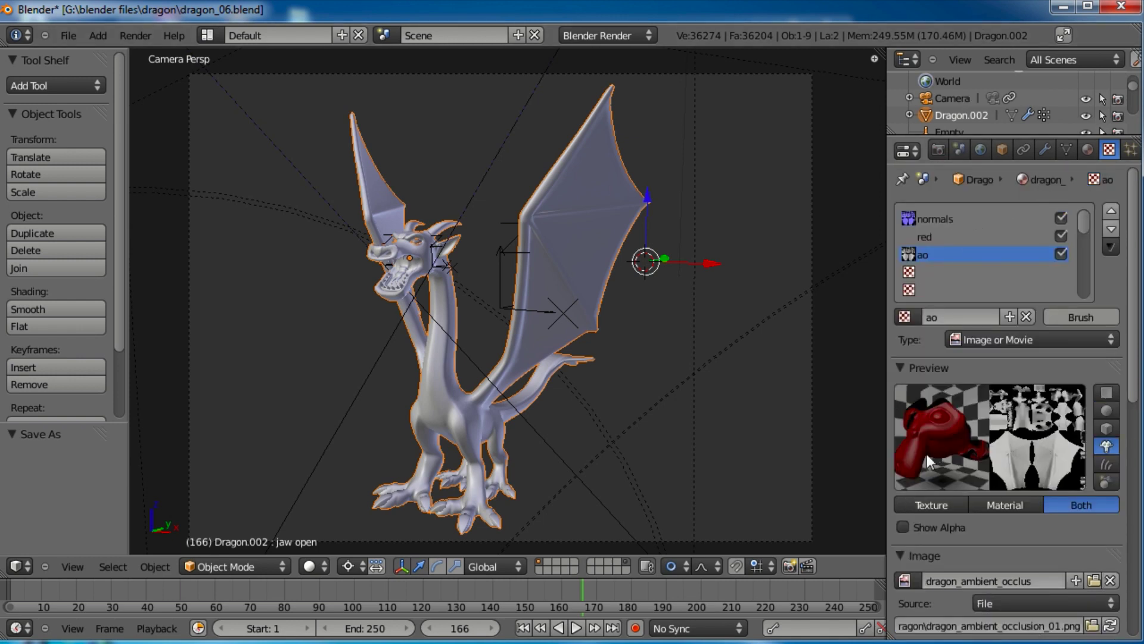
pyautogui.hotkey('ctrl', 's')
pyautogui.click(442, 303)
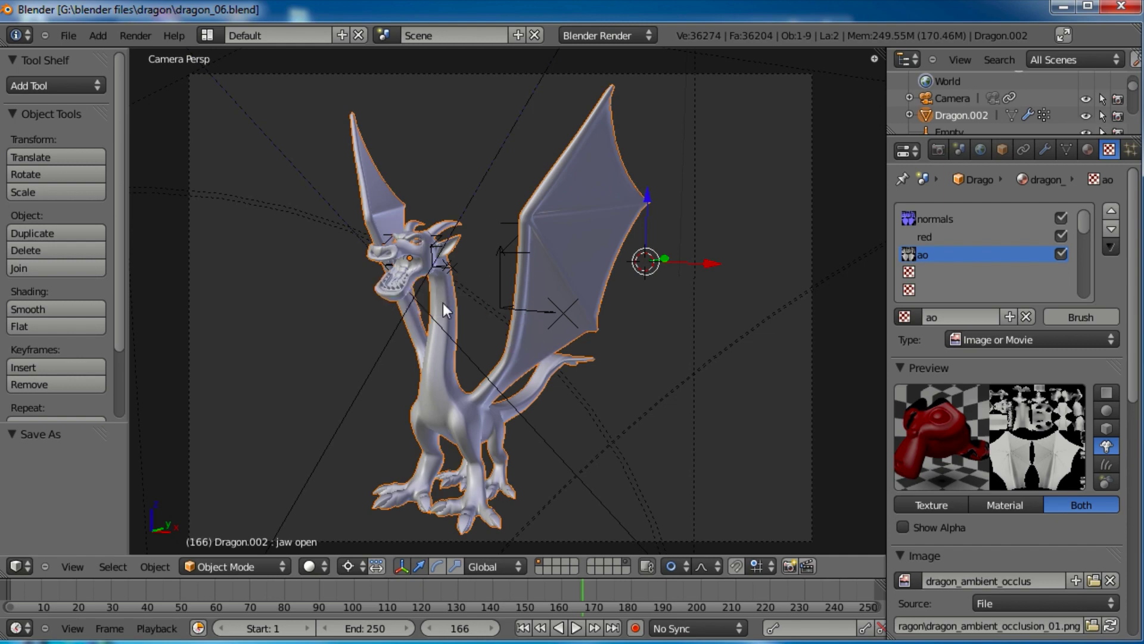
# Step: Render the current frame with F12 and view the result, which finished in 00:09.73
pyautogui.press('F12')
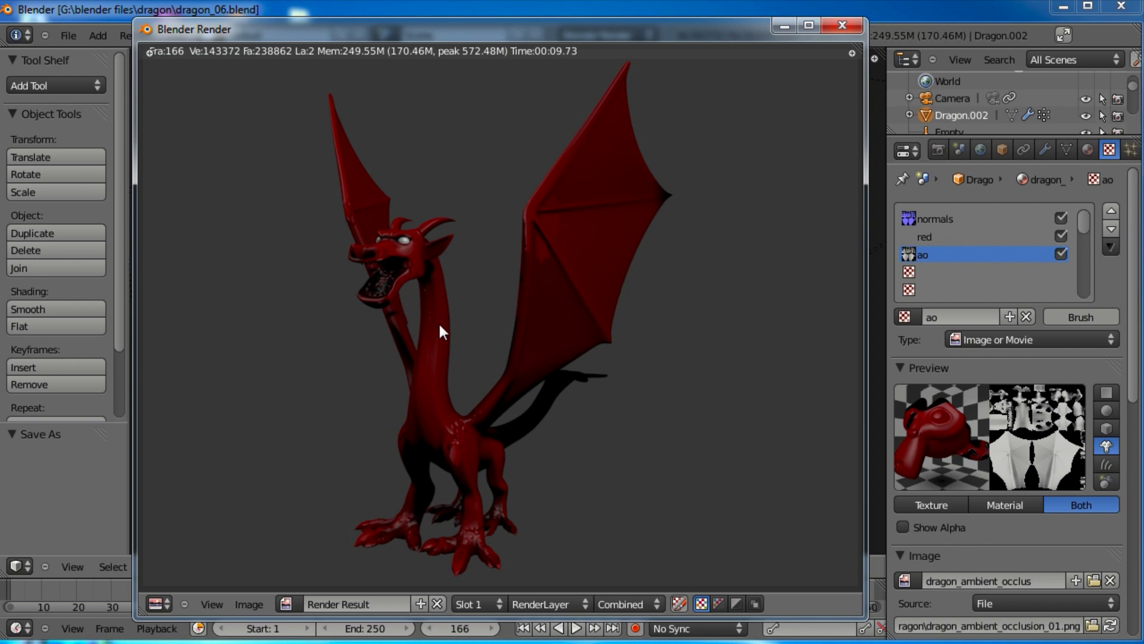
pyautogui.click(438, 37)
# Step: Move Lamp.001 to X 0.738, Y −4.281, Z −1.241
pyautogui.moveTo(1033, 530); pyautogui.dragTo(1017, 349, button='middle')
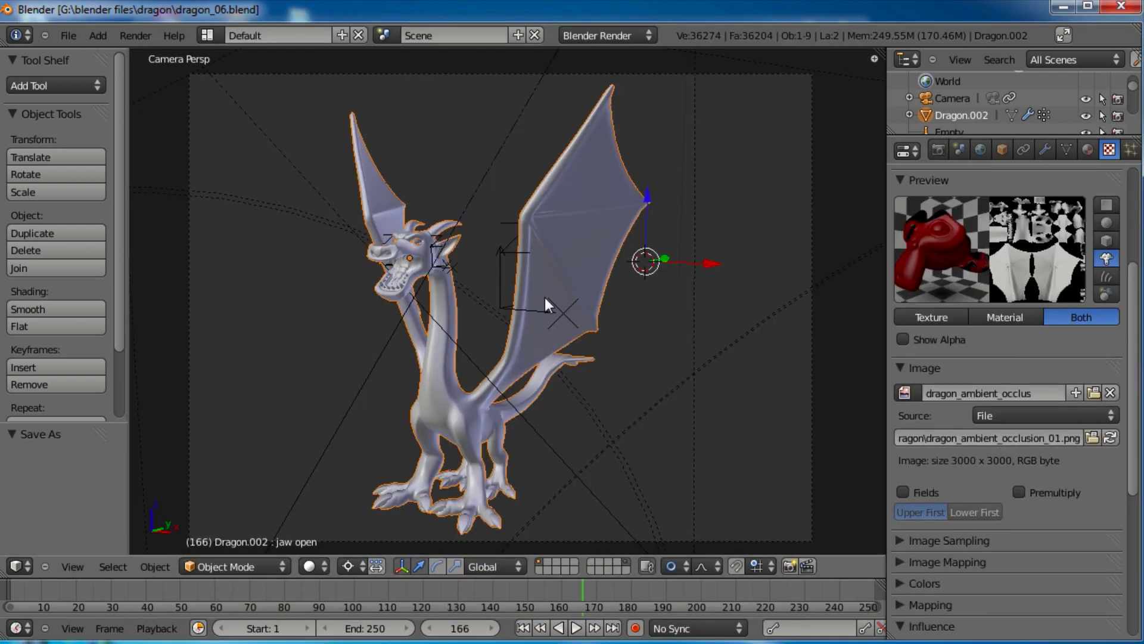
pyautogui.scroll(-5, 545, 299)
pyautogui.moveTo(550, 313); pyautogui.dragTo(516, 275, button='middle')
pyautogui.scroll(-7, 519, 334)
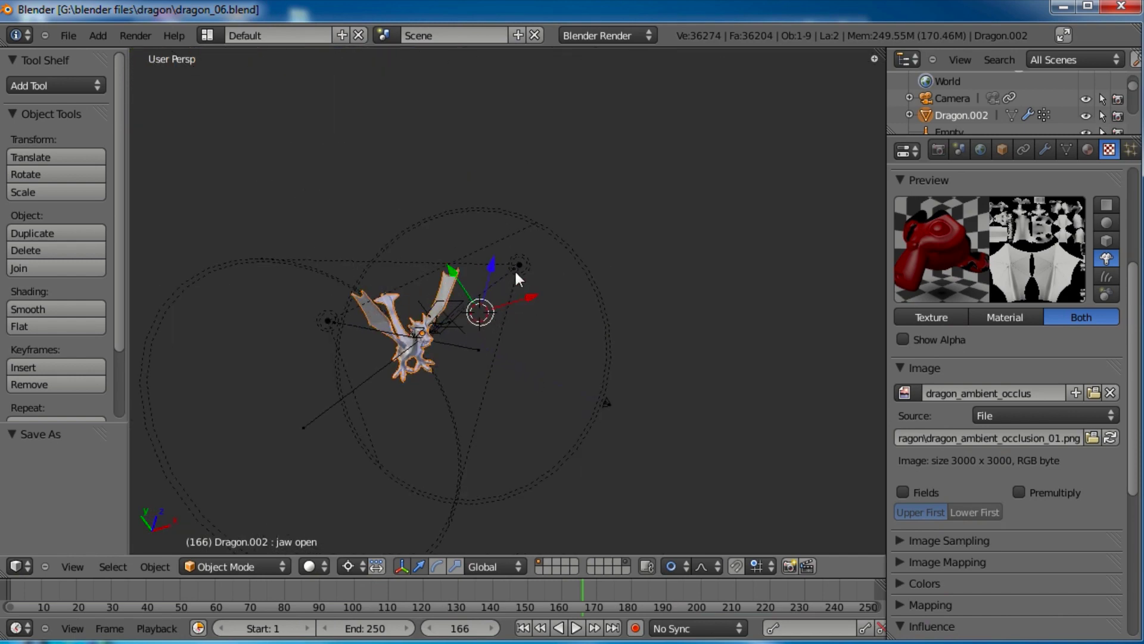
pyautogui.moveTo(515, 273); pyautogui.dragTo(539, 294, button='right')
pyautogui.moveTo(457, 301); pyautogui.dragTo(523, 351, button='middle')
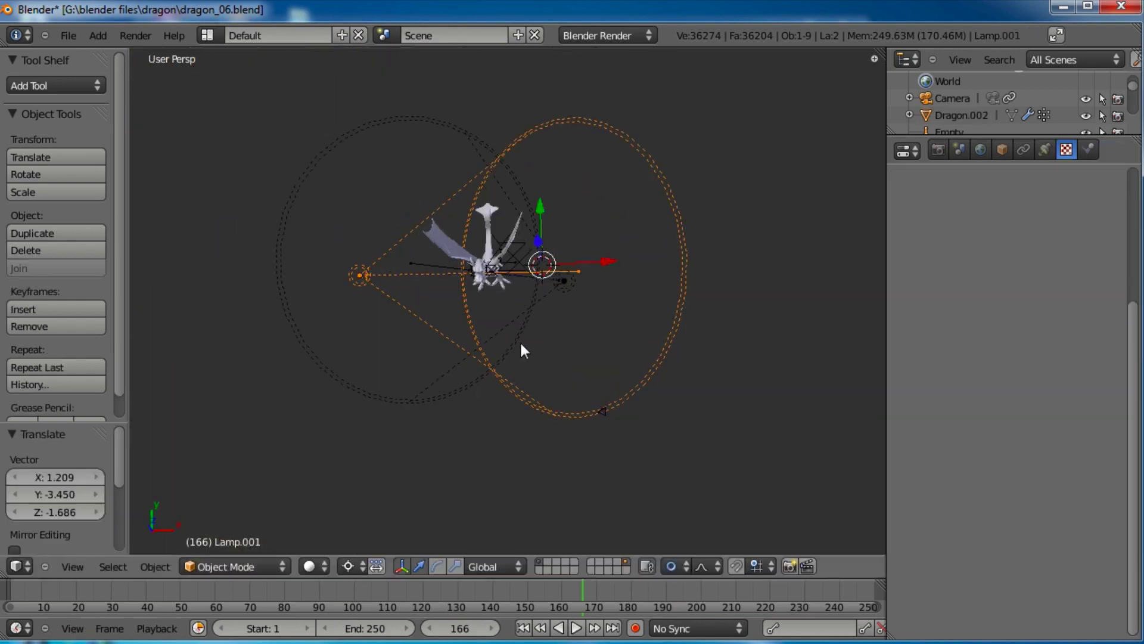
pyautogui.press('g')
pyautogui.click(449, 316)
# Step: Return to the camera view and render the dragon again with the moved lamp
pyautogui.moveTo(449, 316); pyautogui.dragTo(524, 215, button='middle')
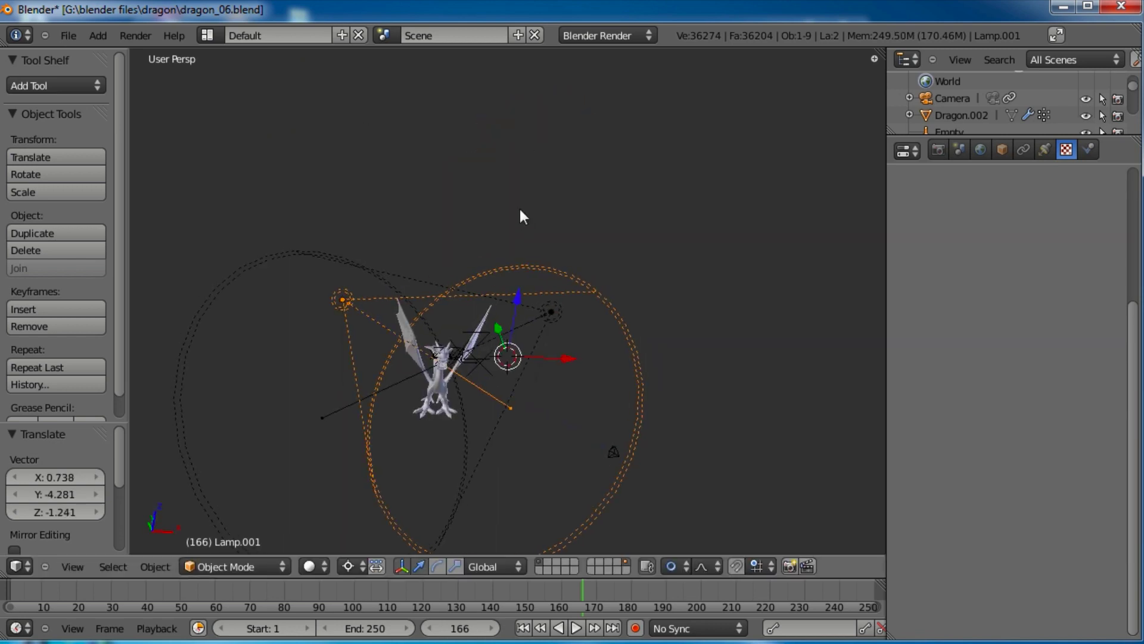
pyautogui.press('KP_0')
pyautogui.scroll(4, 428, 235)
pyautogui.press('F12')
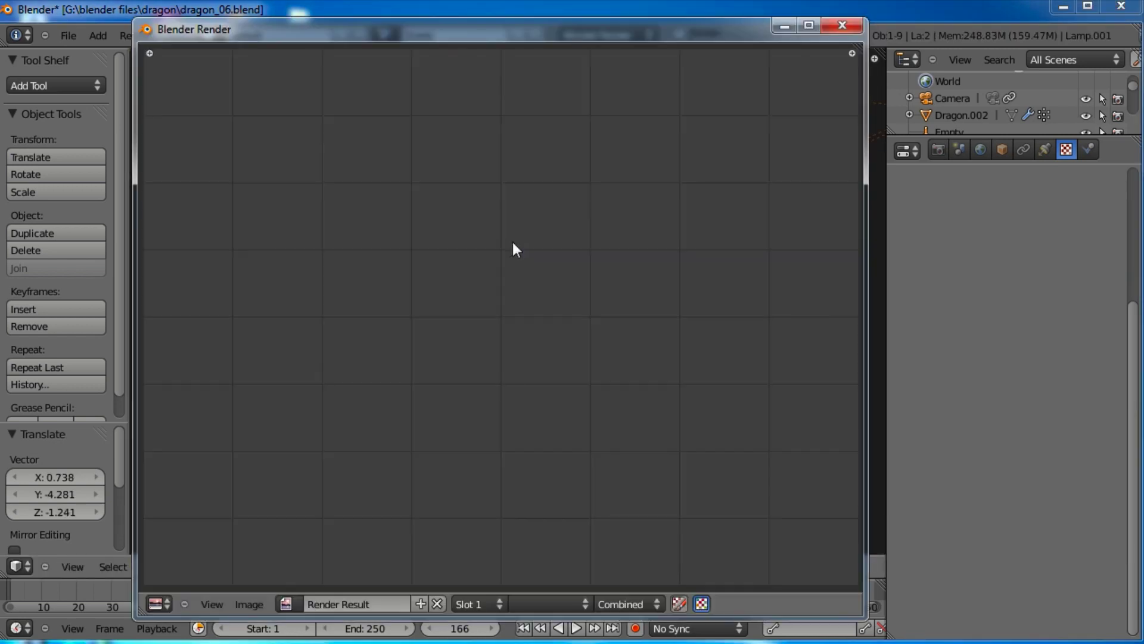
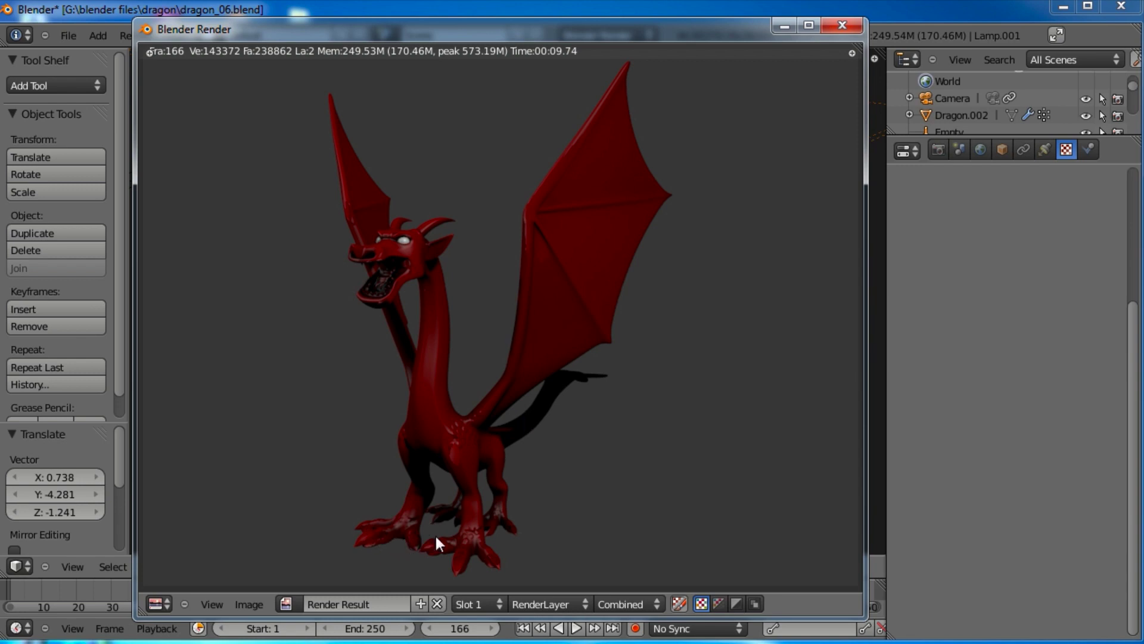
# Step: Close the render preview, then select and deselect the dragon model
pyautogui.scroll(1, 440, 528)
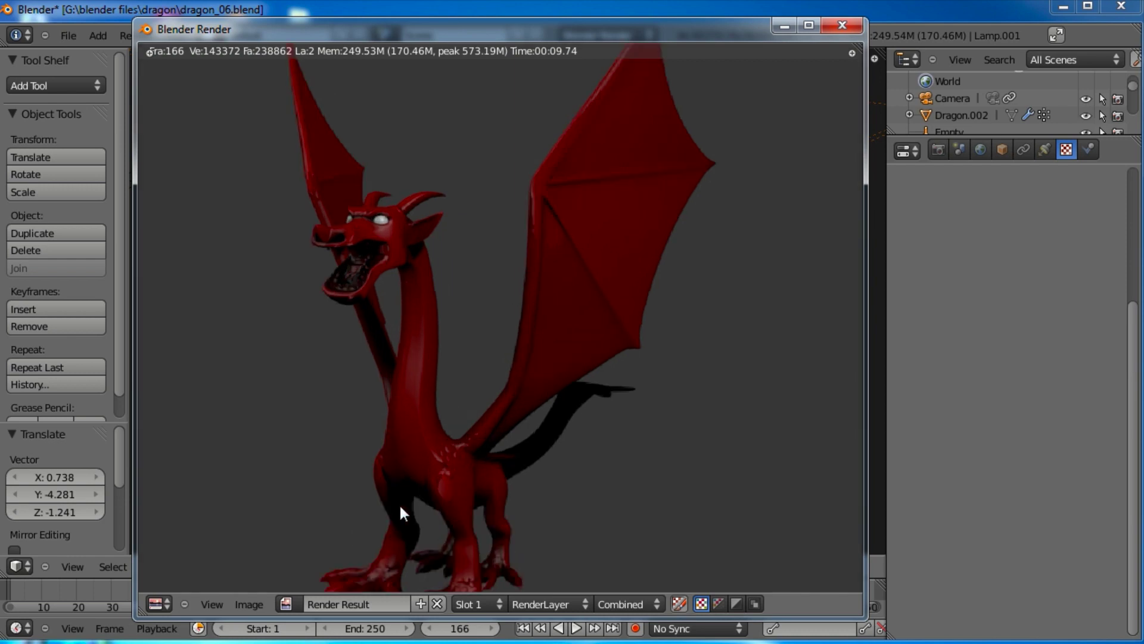
pyautogui.press('Escape')
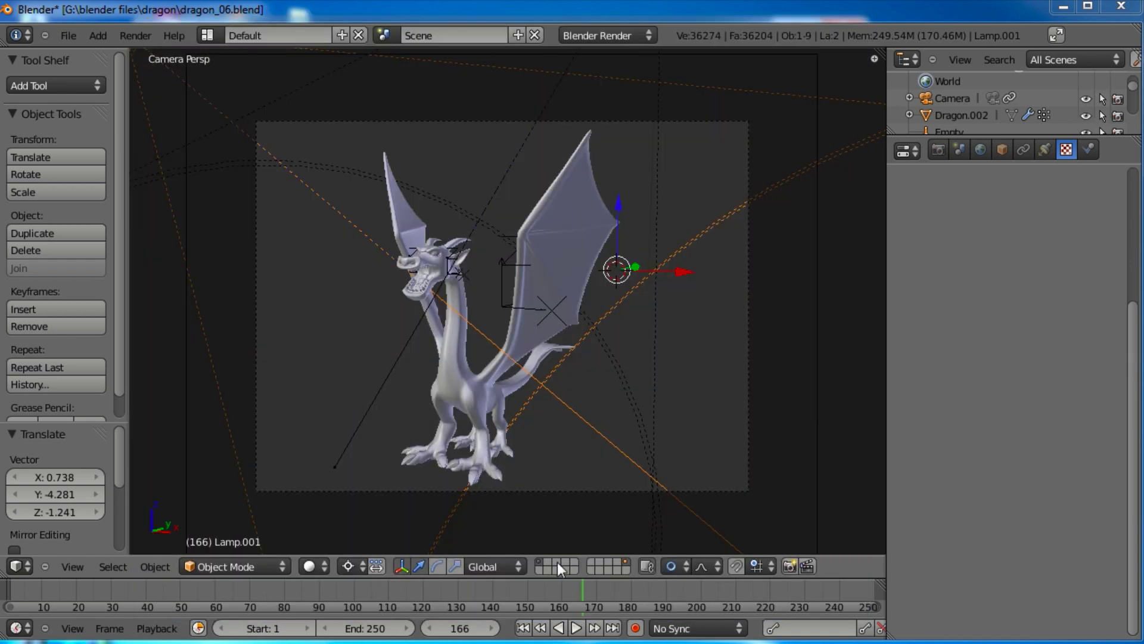
pyautogui.rightClick(561, 237)
pyautogui.press('a')
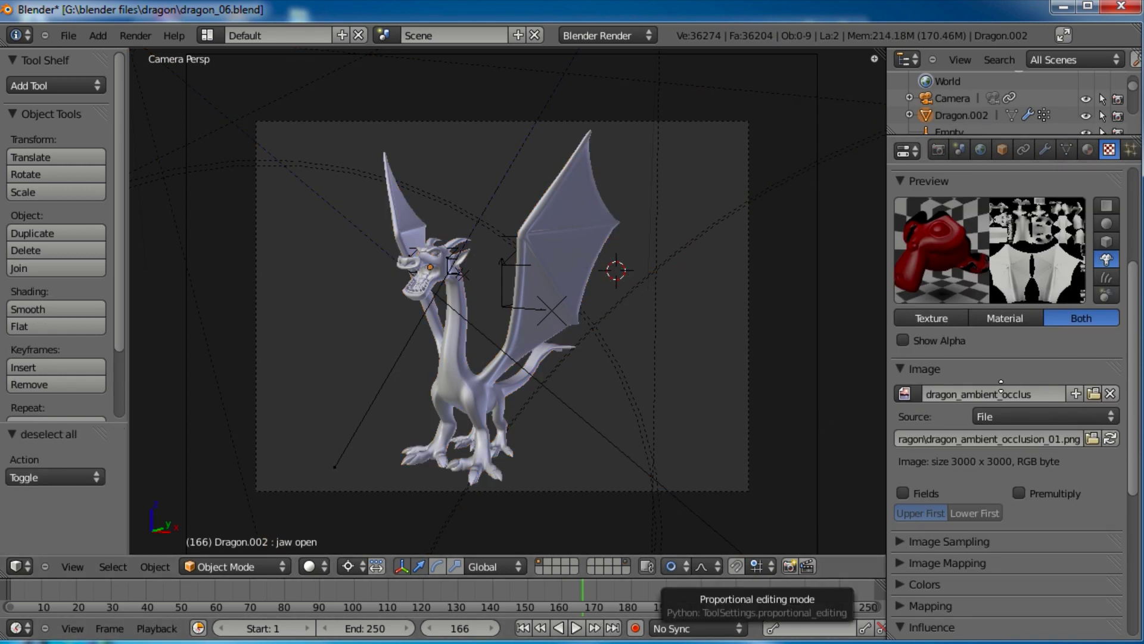
# Step: Show the Render properties with the Bake panel and split the 3D view in two
pyautogui.scroll(3, 1045, 182)
pyautogui.scroll(4, 999, 423)
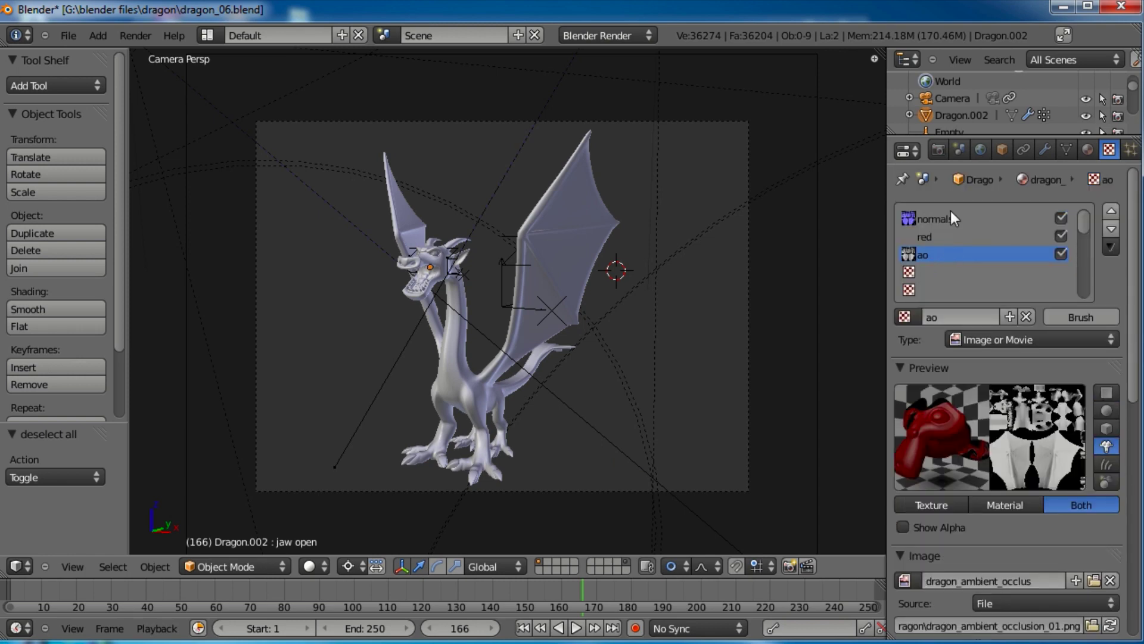
pyautogui.click(937, 149)
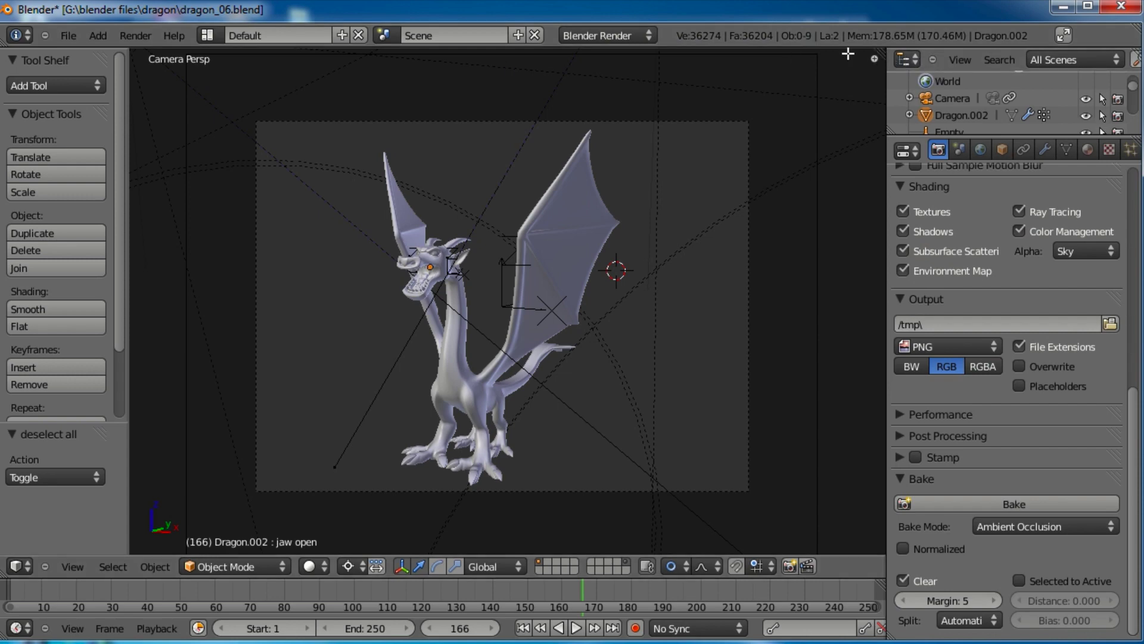
pyautogui.moveTo(874, 58); pyautogui.dragTo(397, 62)
# Step: Turn the left view into a UV/Image Editor with the Render Result unlinked
pyautogui.click(20, 566)
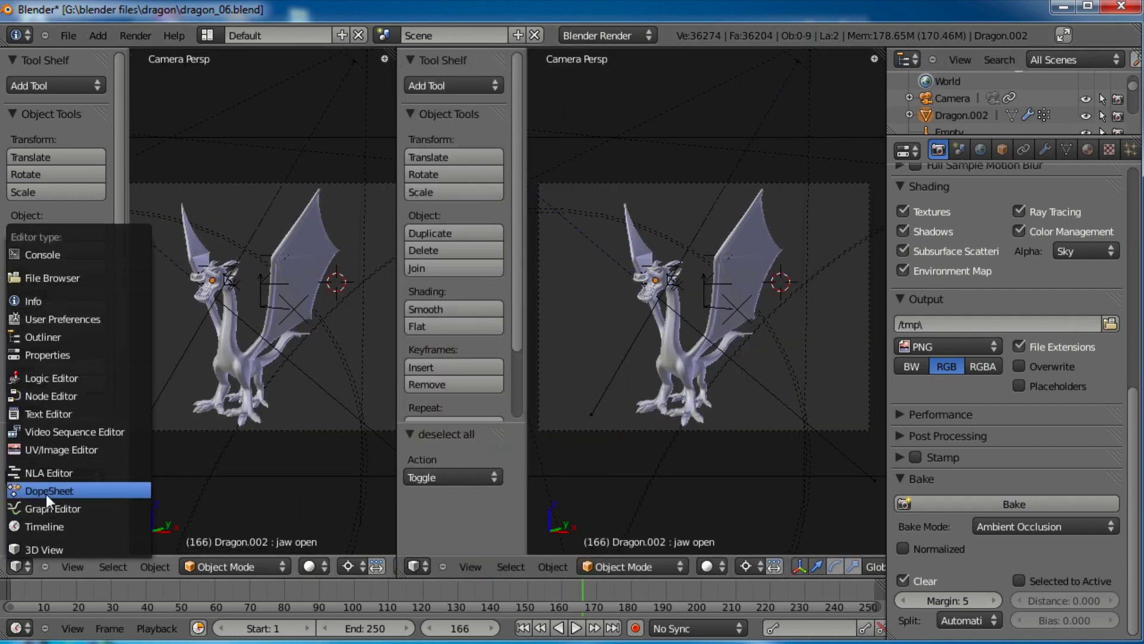
pyautogui.click(76, 450)
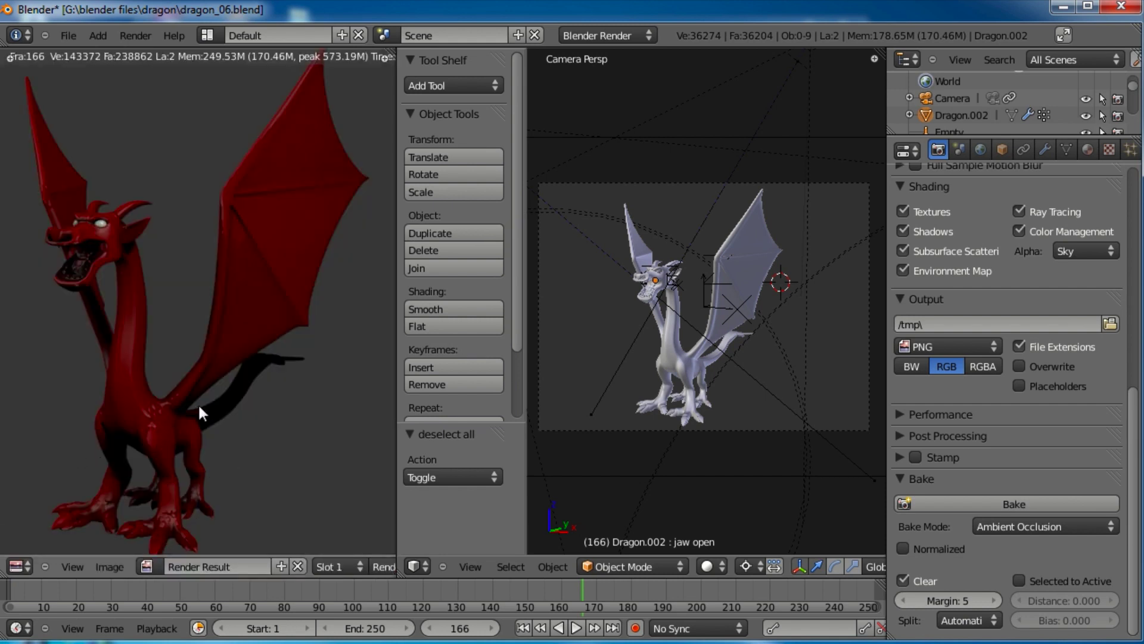
pyautogui.click(298, 567)
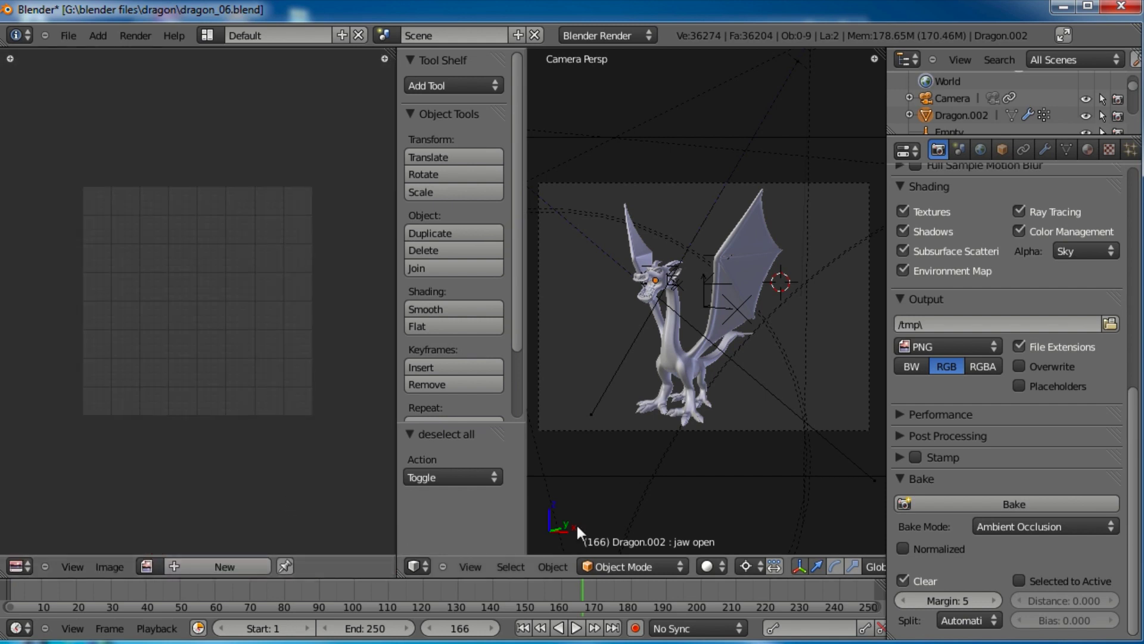
# Step: Select the dragon and change the Bake Mode from Ambient Occlusion to Textures
pyautogui.rightClick(770, 242)
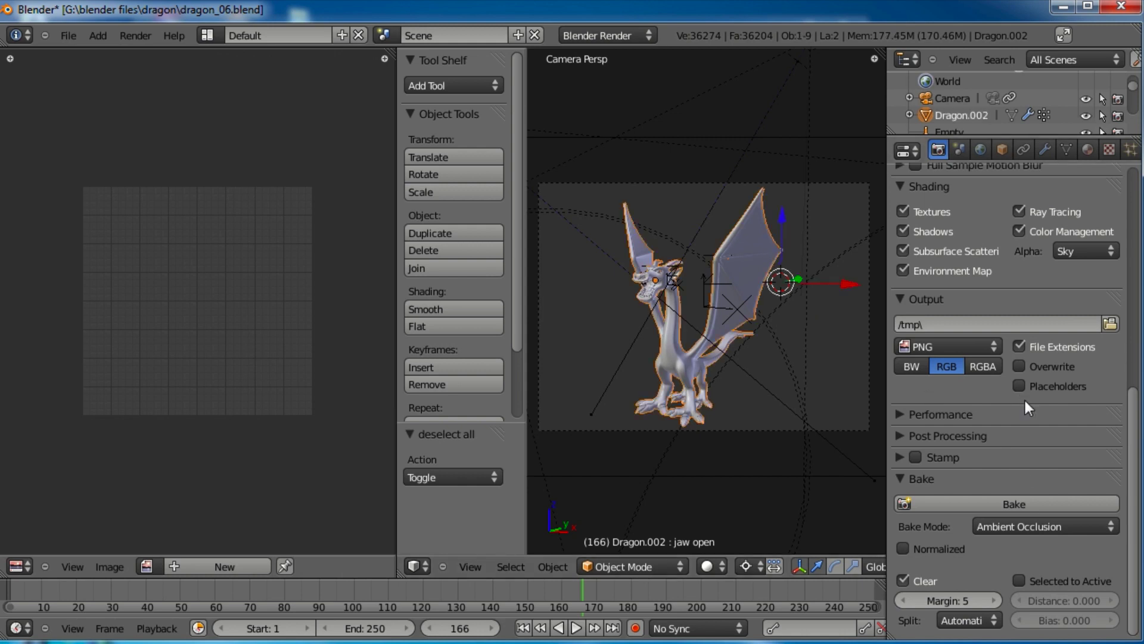
pyautogui.click(1073, 525)
pyautogui.click(1015, 434)
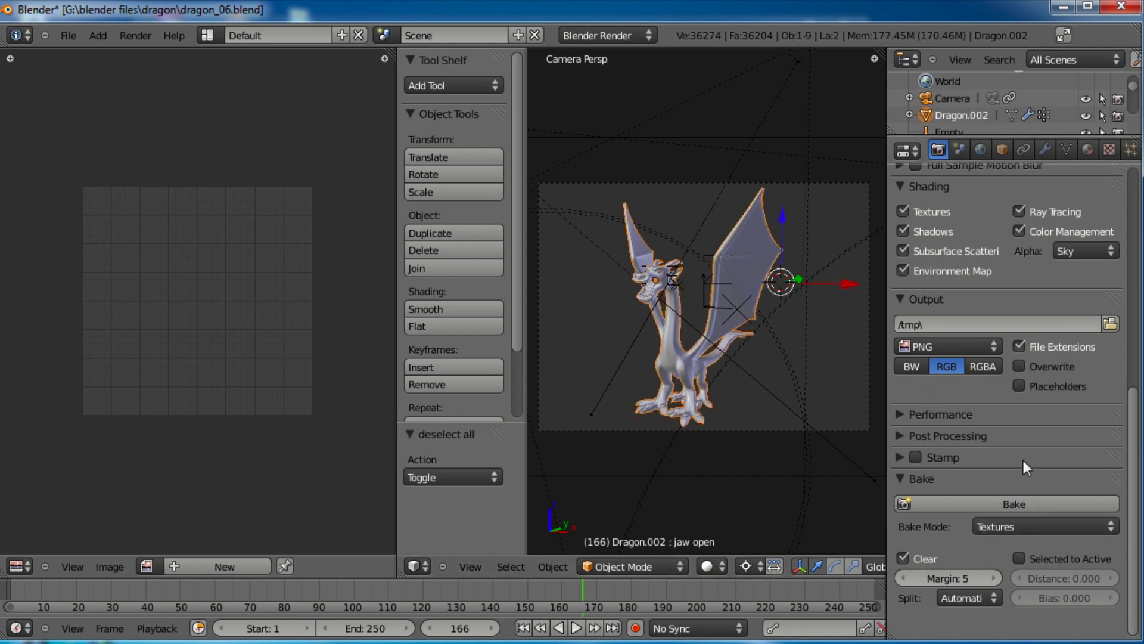
pyautogui.scroll(7, 1025, 413)
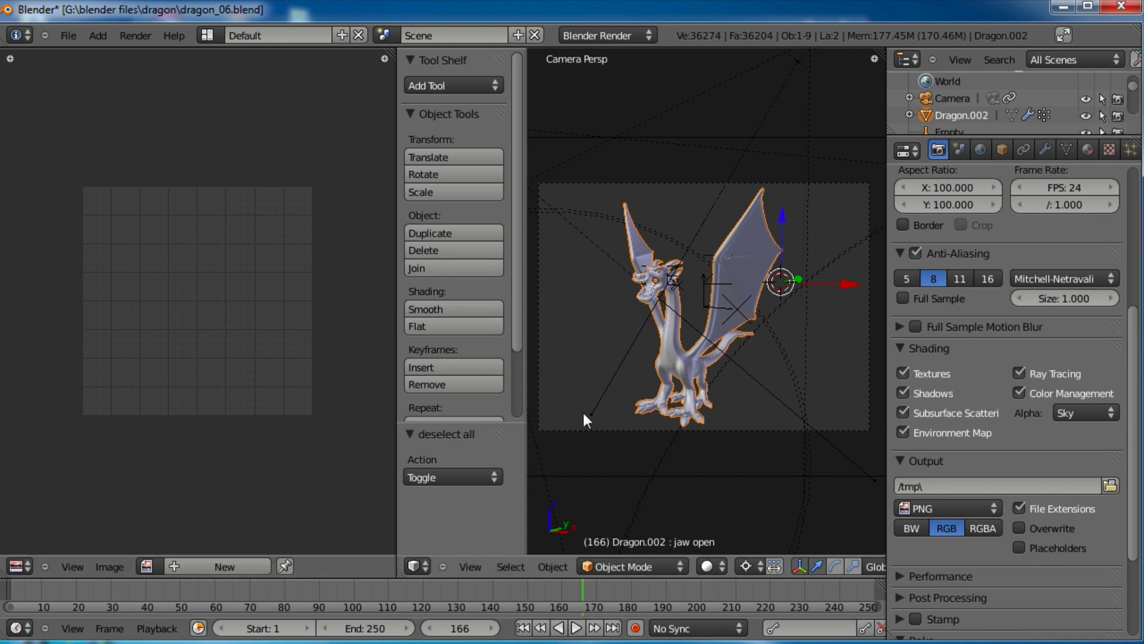
# Step: Create a new 2400 × 2400 image, Untitled.004, with Image > New
pyautogui.click(108, 567)
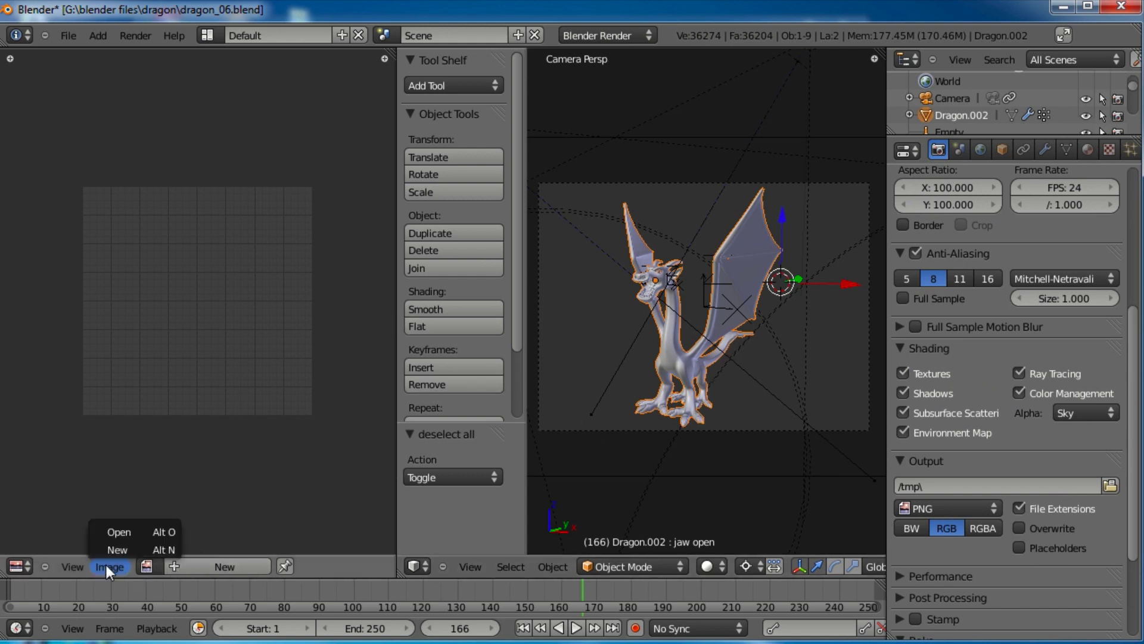
pyautogui.click(116, 549)
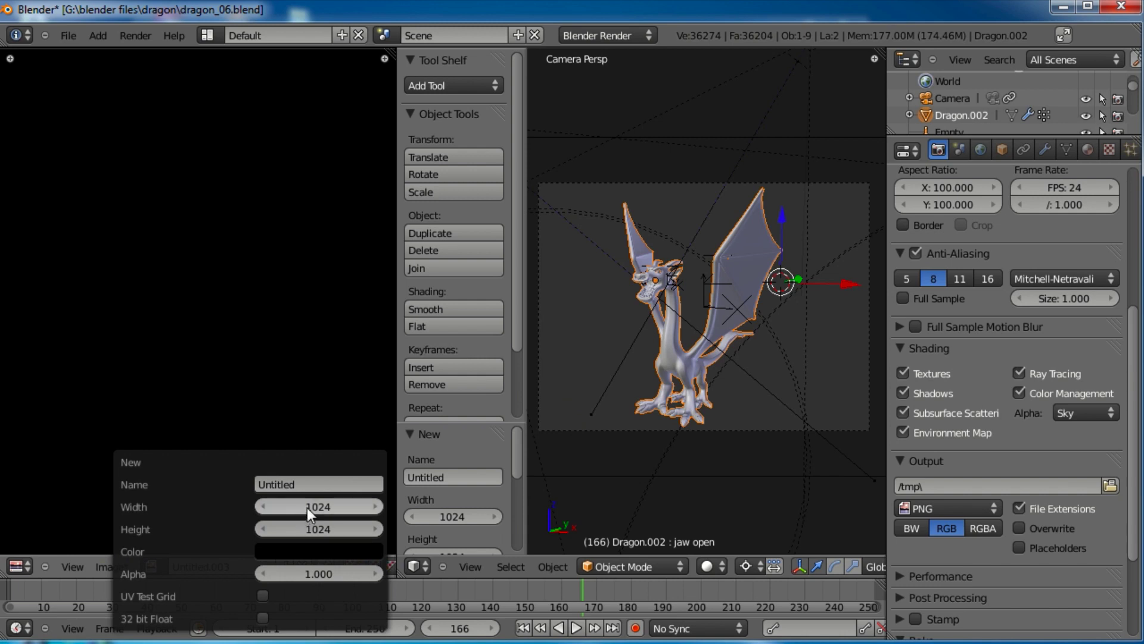
pyautogui.click(370, 506)
pyautogui.write('2400')
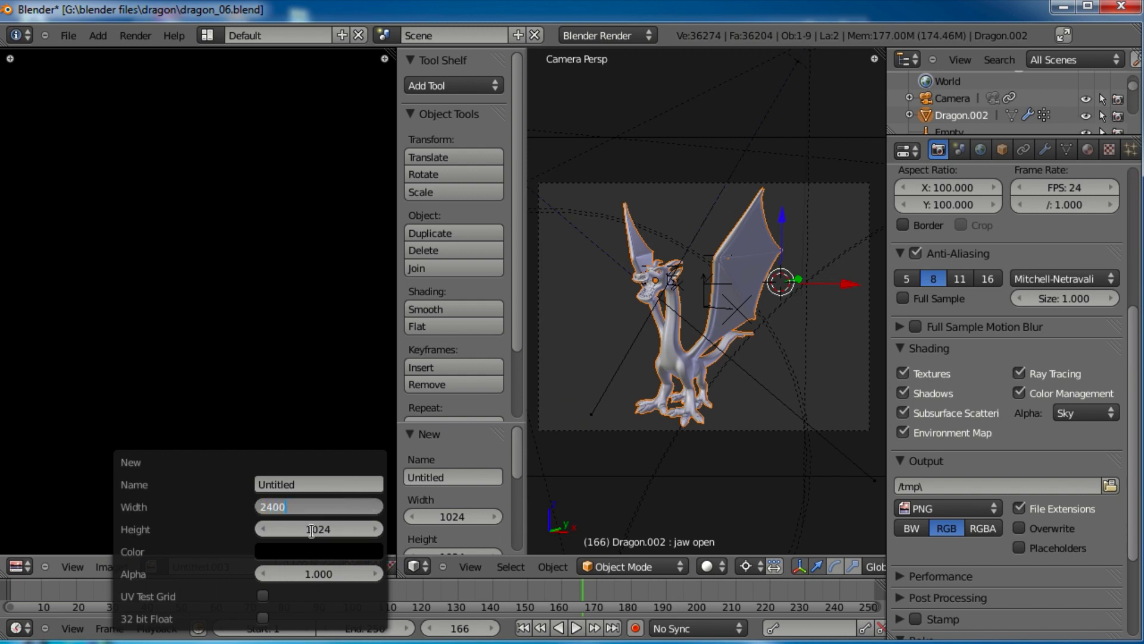
pyautogui.press('Tab')
pyautogui.write('12')
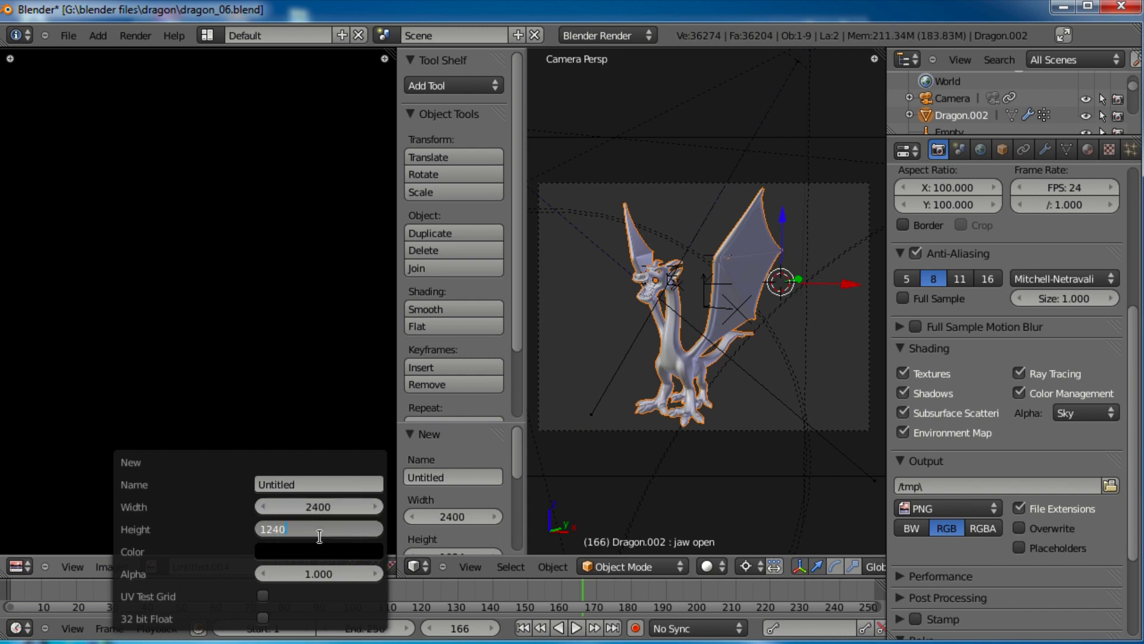
pyautogui.moveTo(320, 536); pyautogui.dragTo(211, 530)
pyautogui.press('Return')
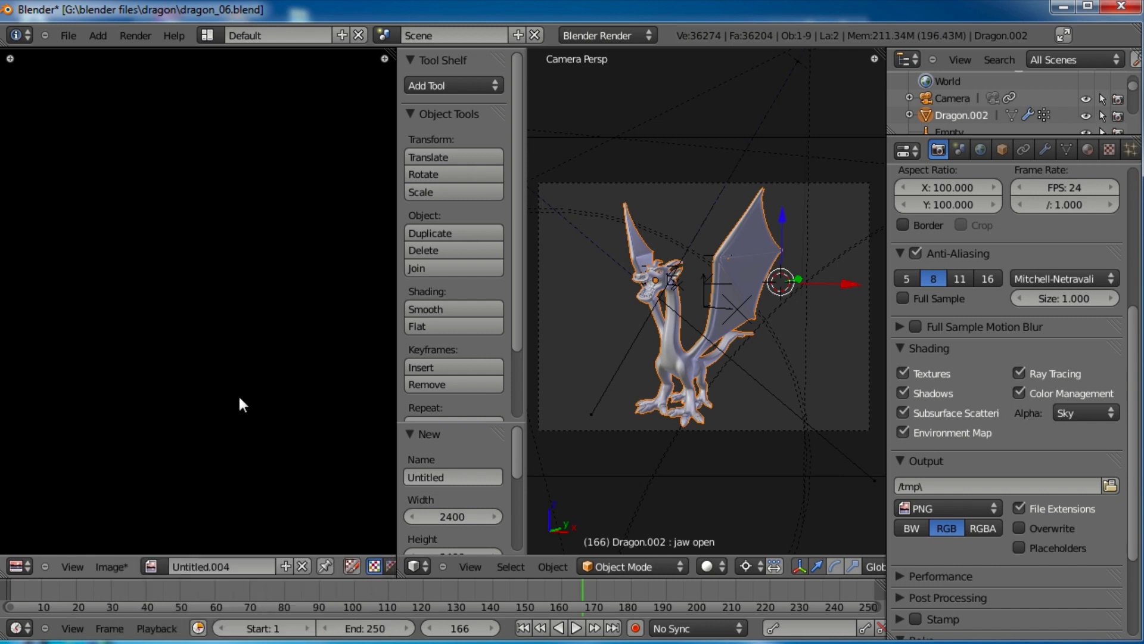
pyautogui.scroll(-5, 304, 382)
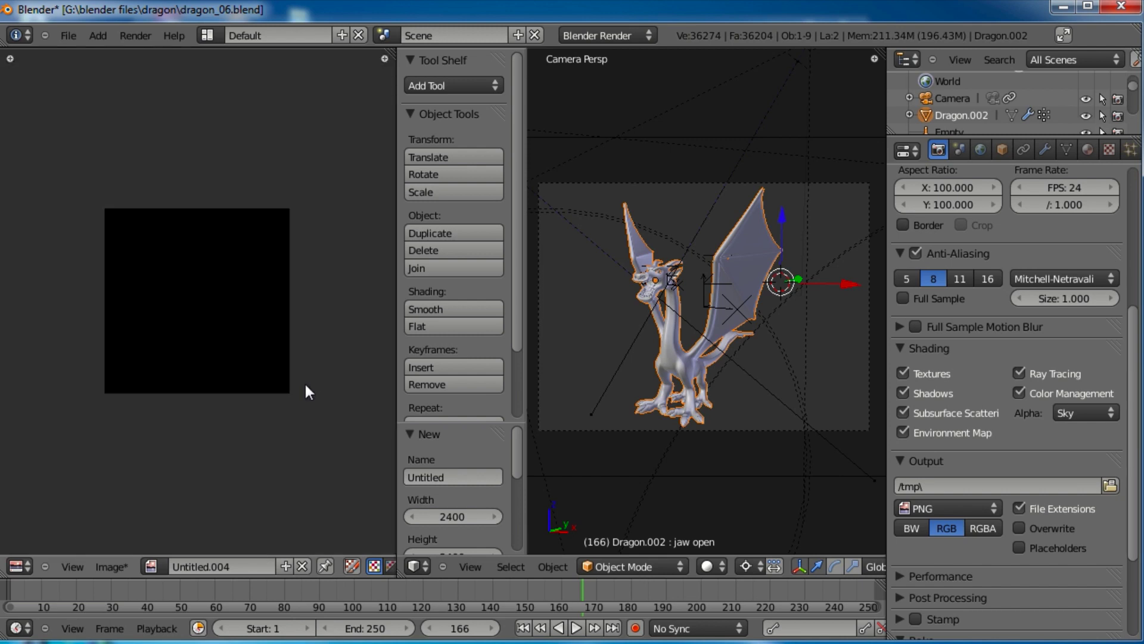
pyautogui.scroll(1, 305, 384)
pyautogui.scroll(-5, 957, 556)
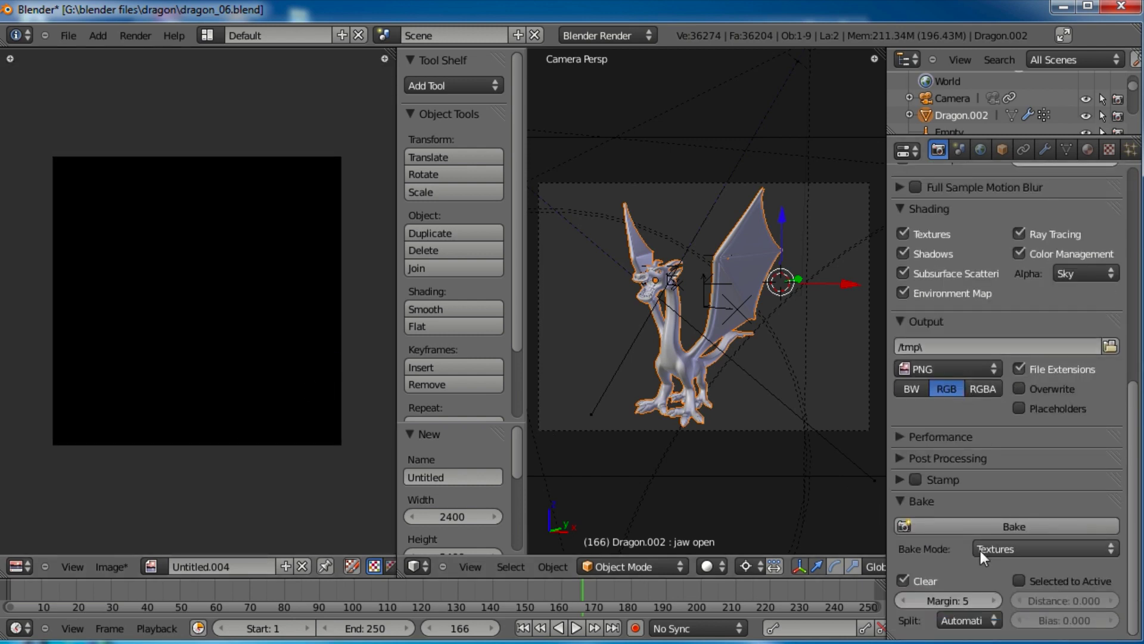
# Step: Bake the dragon's red skin texture into the Untitled.004 image
pyautogui.click(962, 522)
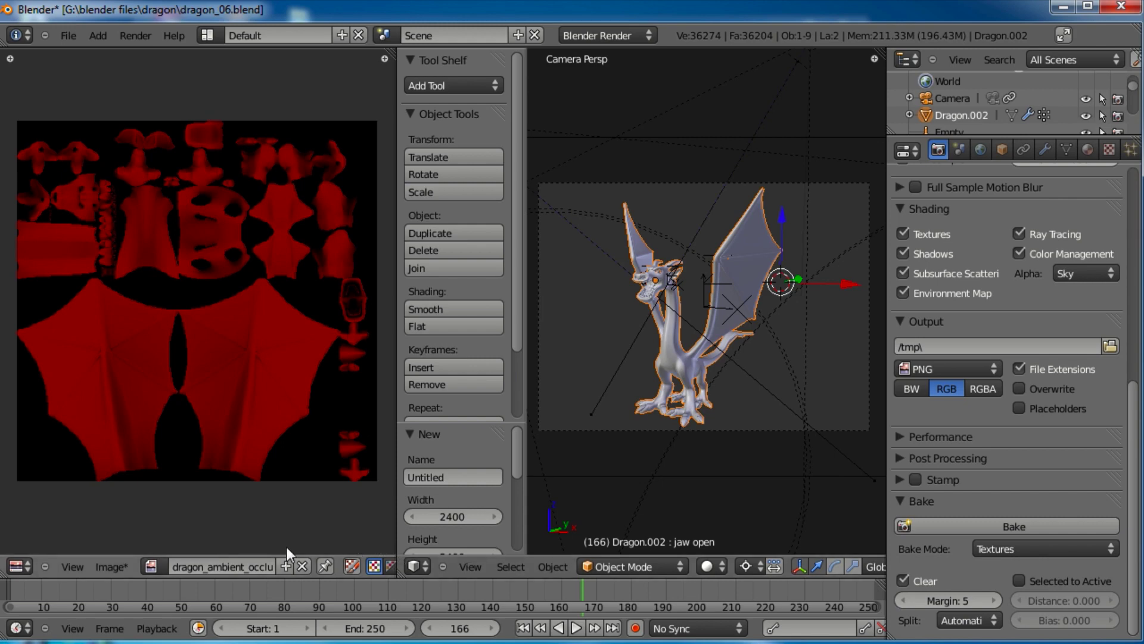
pyautogui.click(98, 564)
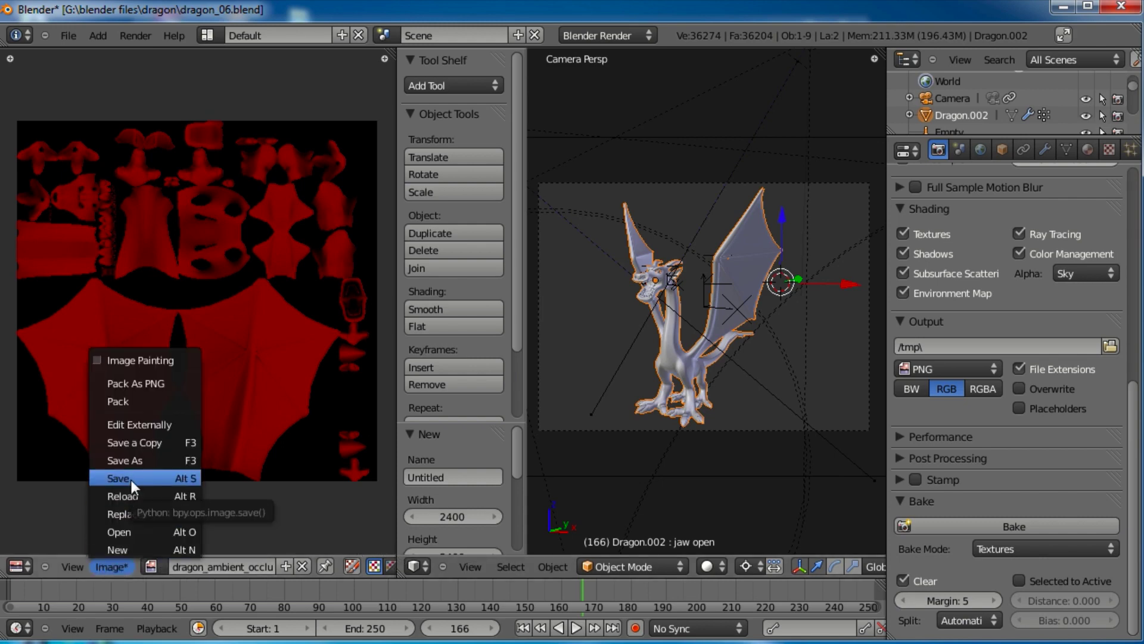
# Step: Save the baked image with Save As, renaming the file to dragon_skin_texture
pyautogui.click(134, 460)
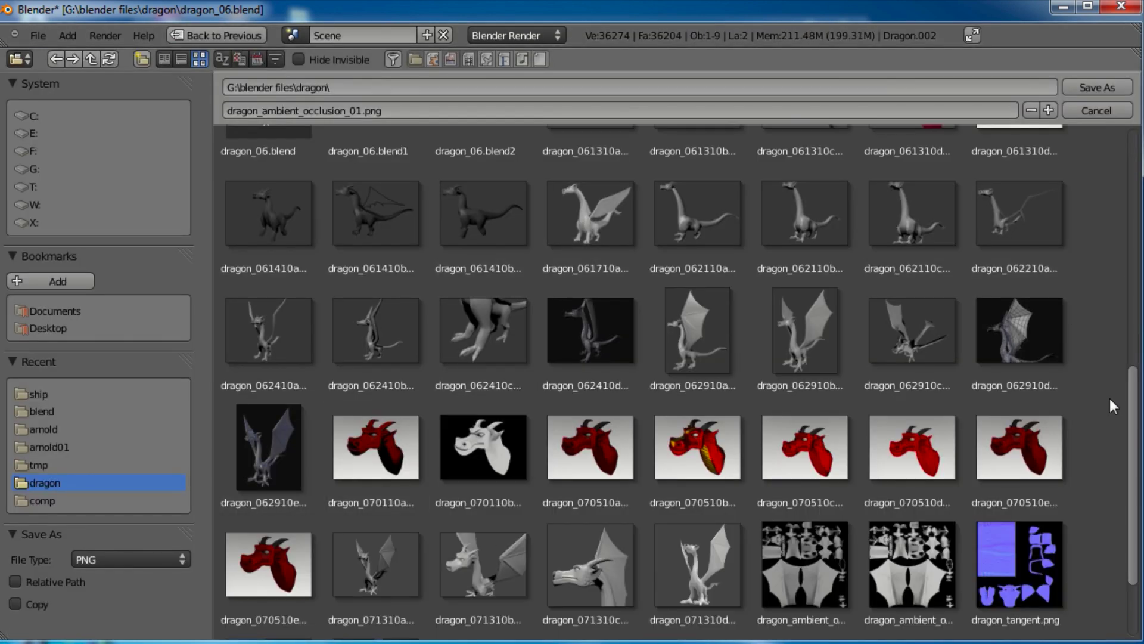
pyautogui.scroll(-3, 584, 542)
pyautogui.click(912, 456)
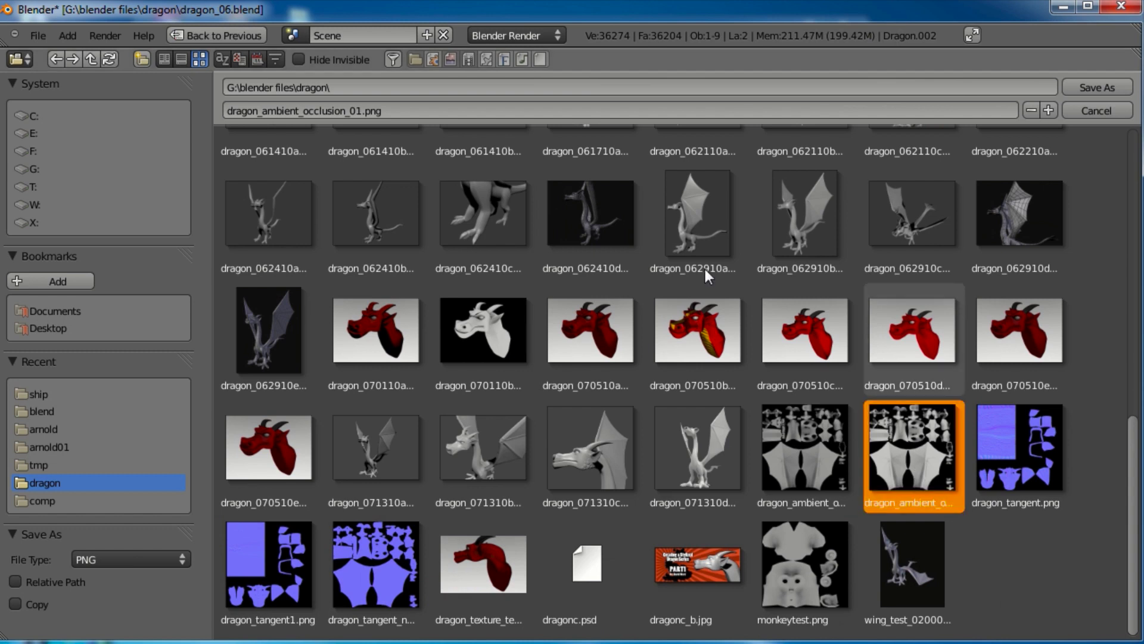
pyautogui.click(302, 111)
pyautogui.click(302, 111)
pyautogui.moveTo(264, 111); pyautogui.dragTo(750, 122)
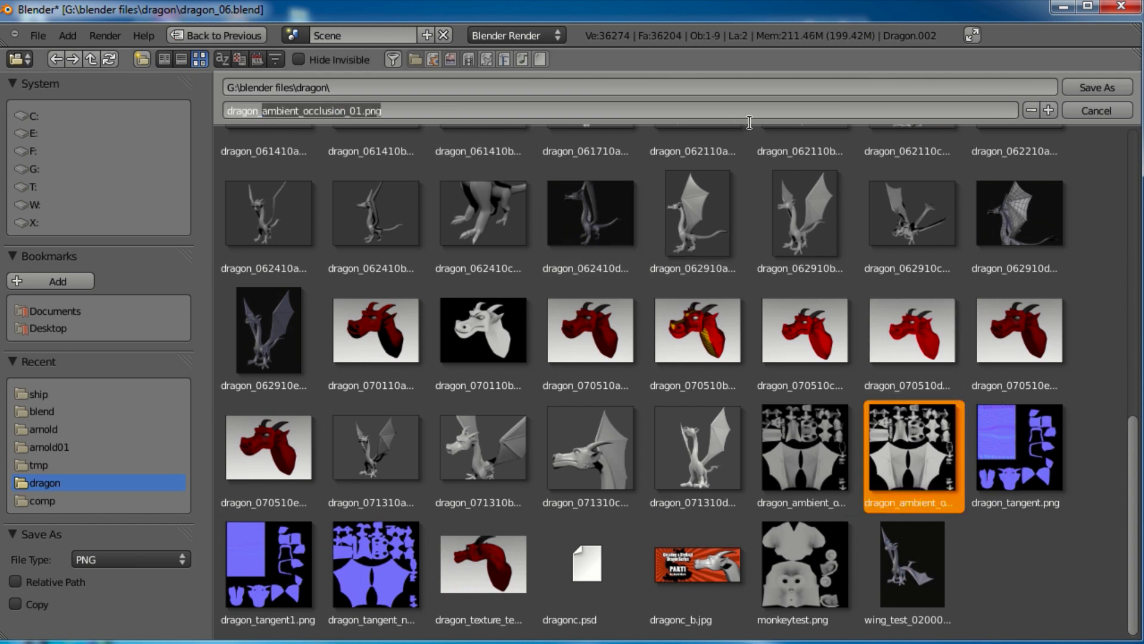
pyautogui.write('skin_texture')
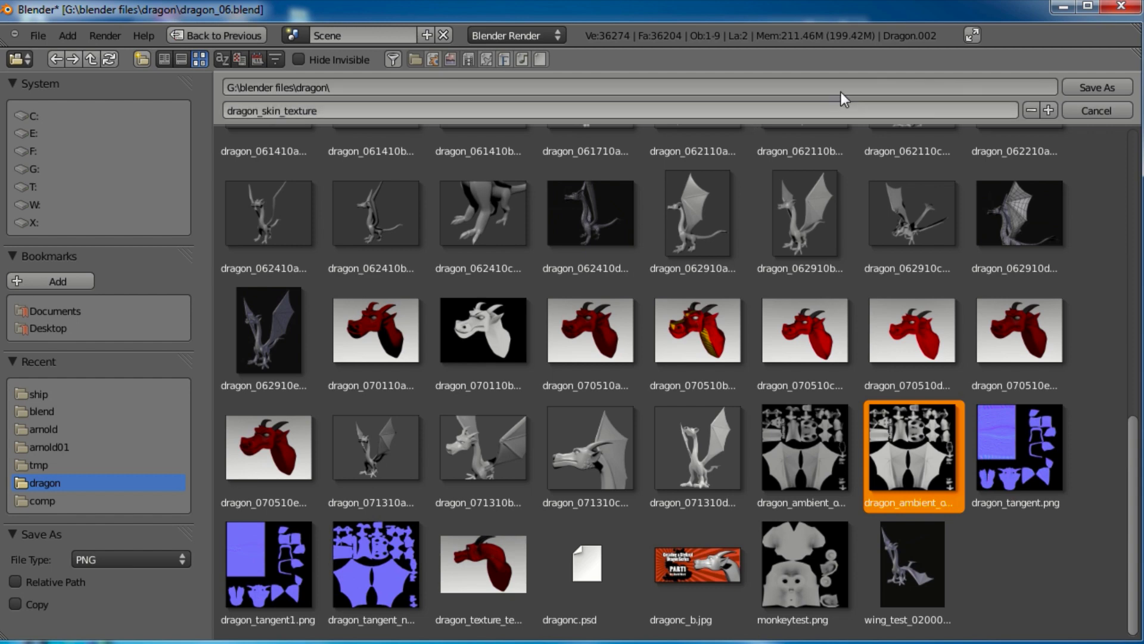
pyautogui.click(1113, 87)
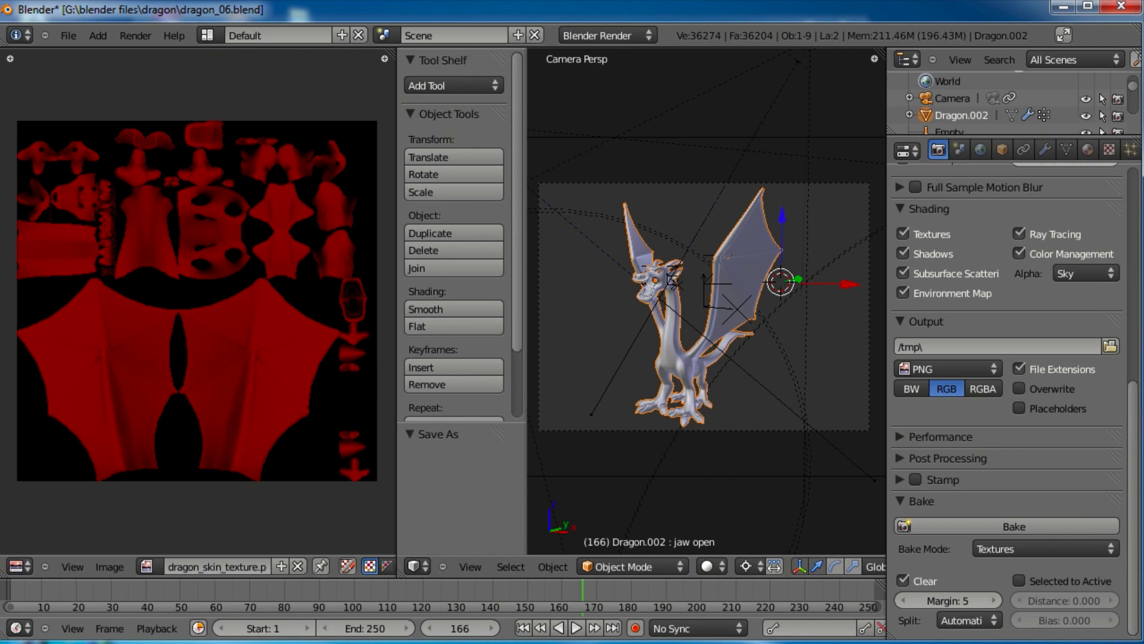
# Step: Drag dragon_skin_texture.png from the dragon folder into Photoshop and enlarge its window
pyautogui.hotkey('alt', 'Tab')
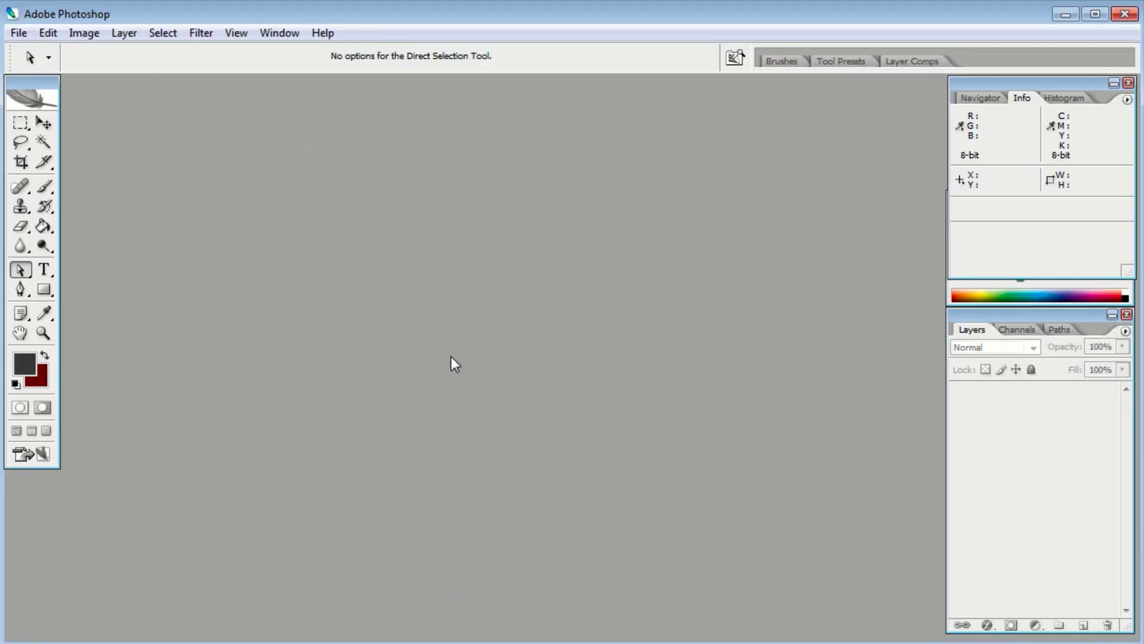
pyautogui.hotkey('alt', 'Tab')
pyautogui.scroll(-2, 487, 346)
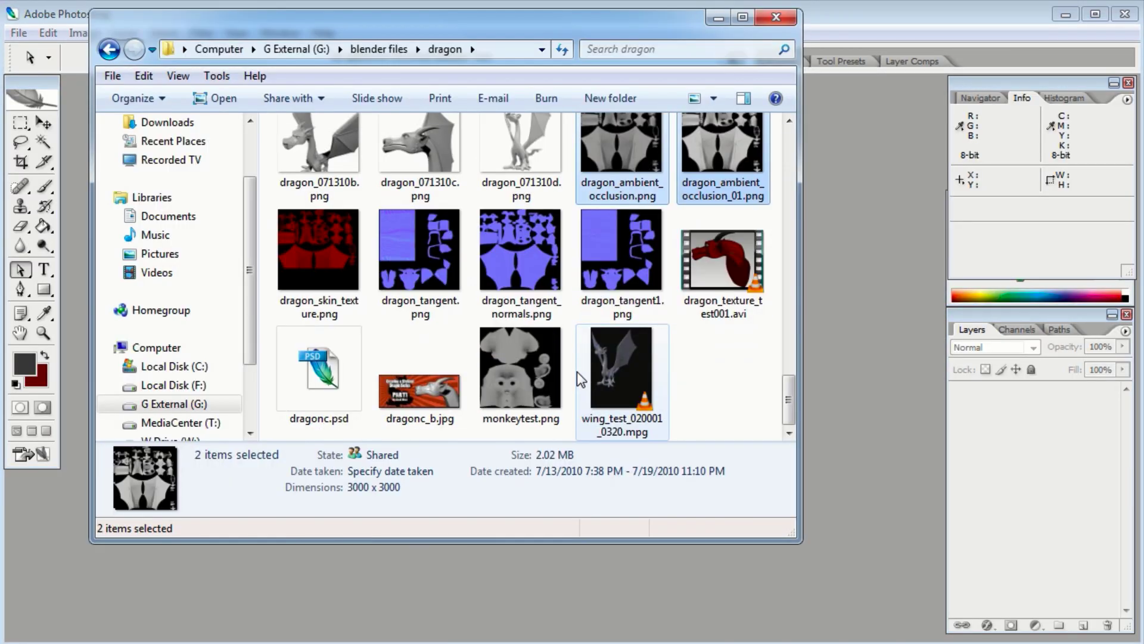
pyautogui.moveTo(319, 250); pyautogui.dragTo(878, 273)
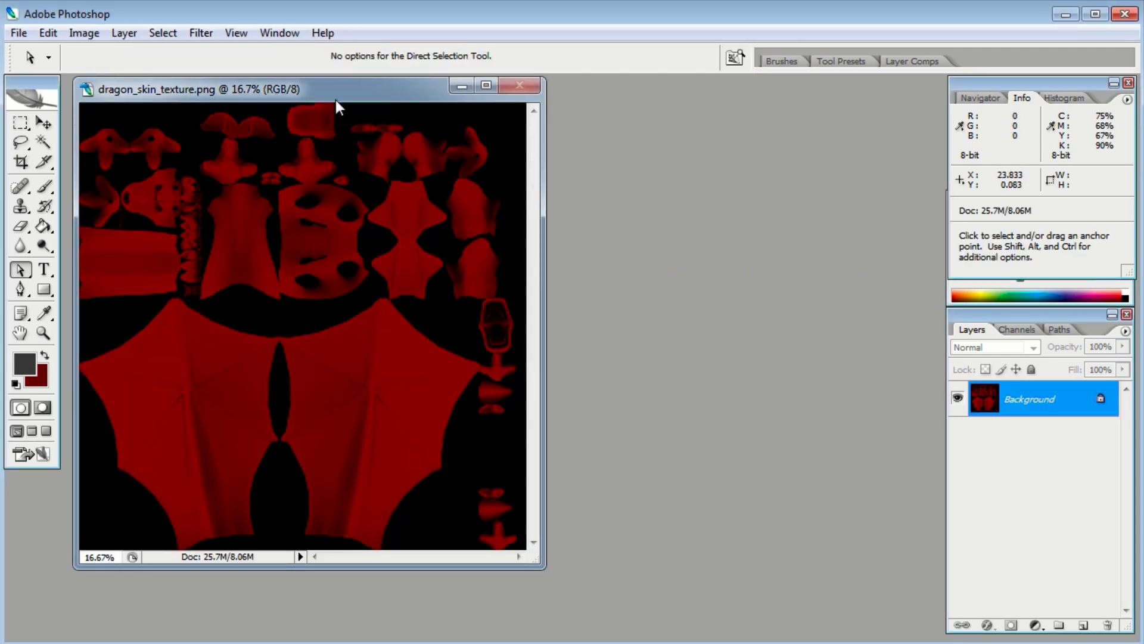
pyautogui.moveTo(352, 96); pyautogui.dragTo(399, 101)
pyautogui.moveTo(583, 565); pyautogui.dragTo(669, 594)
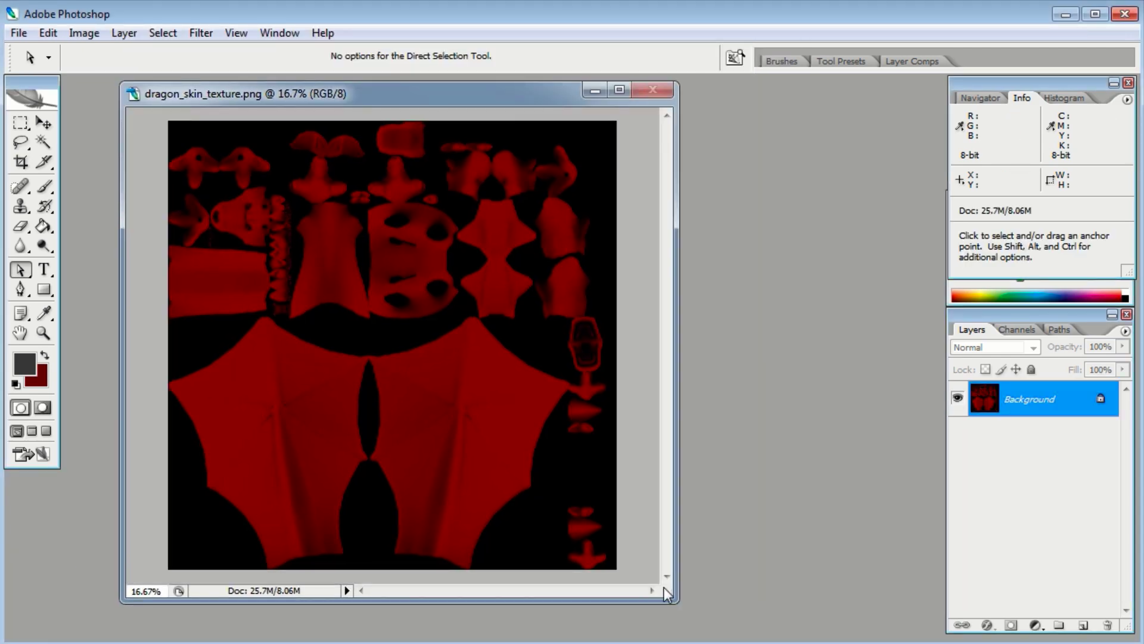
# Step: Zoom in on the mouth piece of the texture with the Zoom tool
pyautogui.click(43, 333)
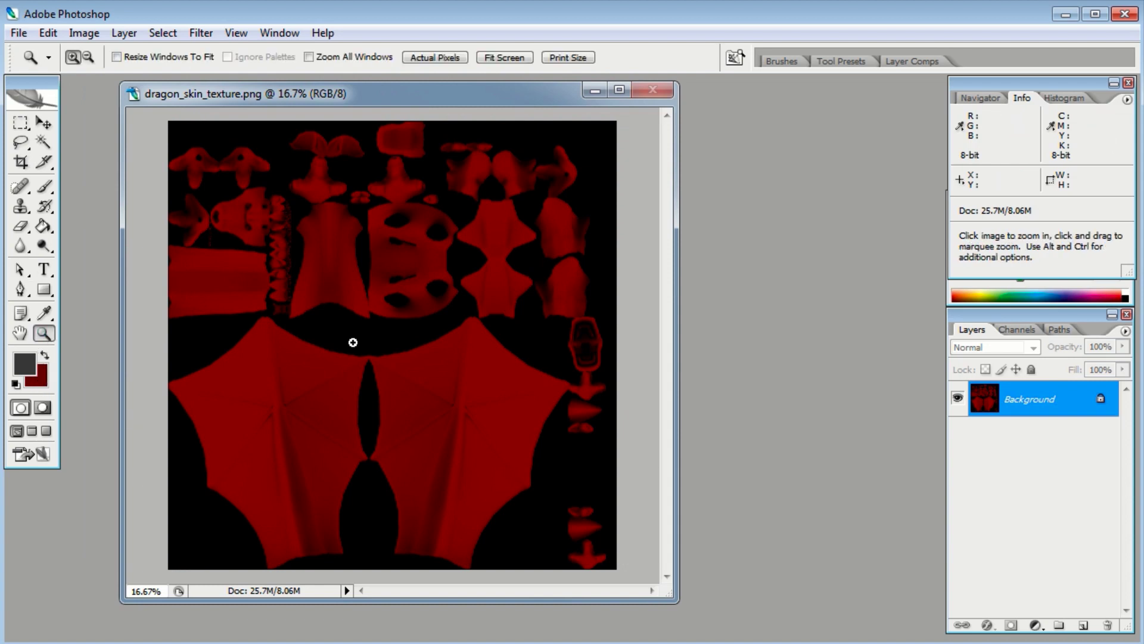
pyautogui.click(597, 355)
pyautogui.click(624, 334)
pyautogui.click(624, 355)
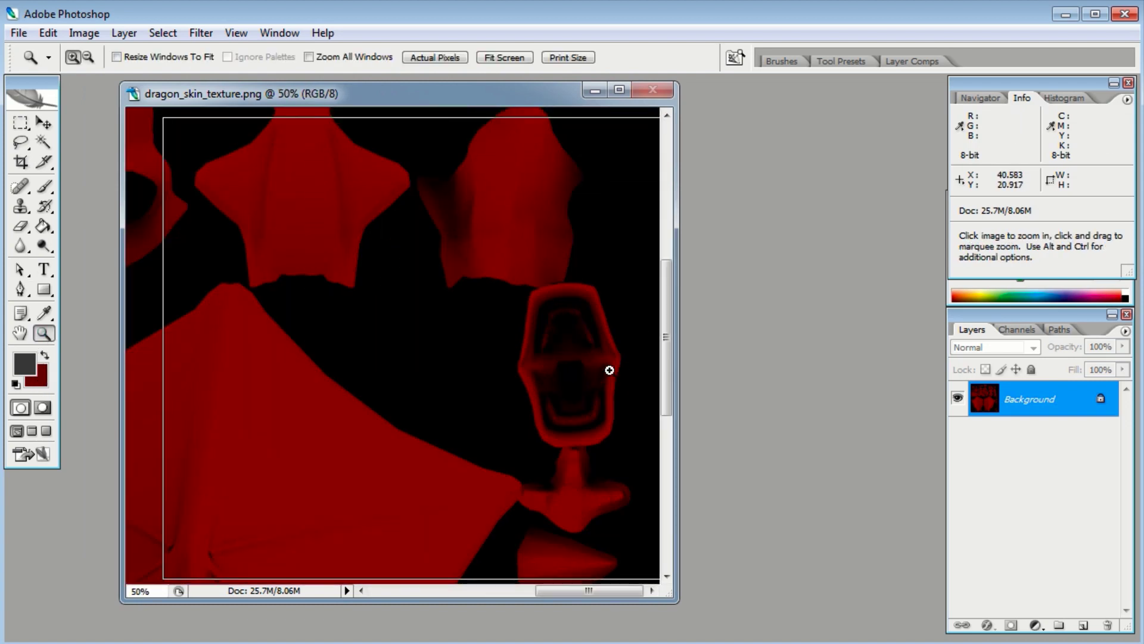
pyautogui.click(608, 370)
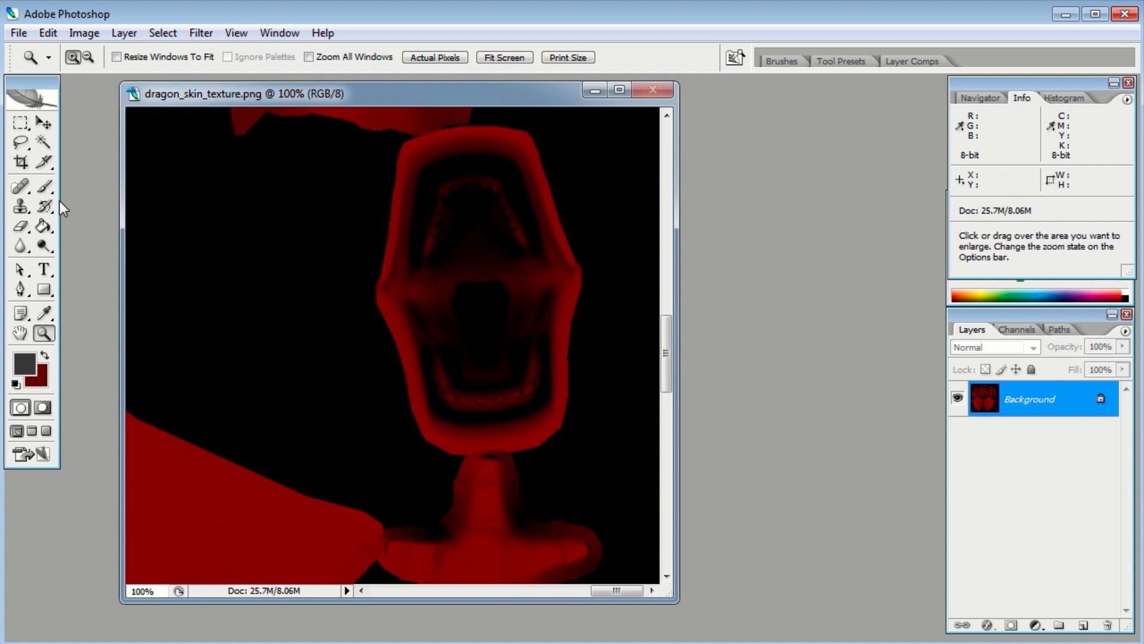
# Step: Trace a closed Pen shape, Shape 1, around the mouth interior and set its fill to 0%
pyautogui.click(21, 290)
pyautogui.click(458, 142)
pyautogui.click(420, 154)
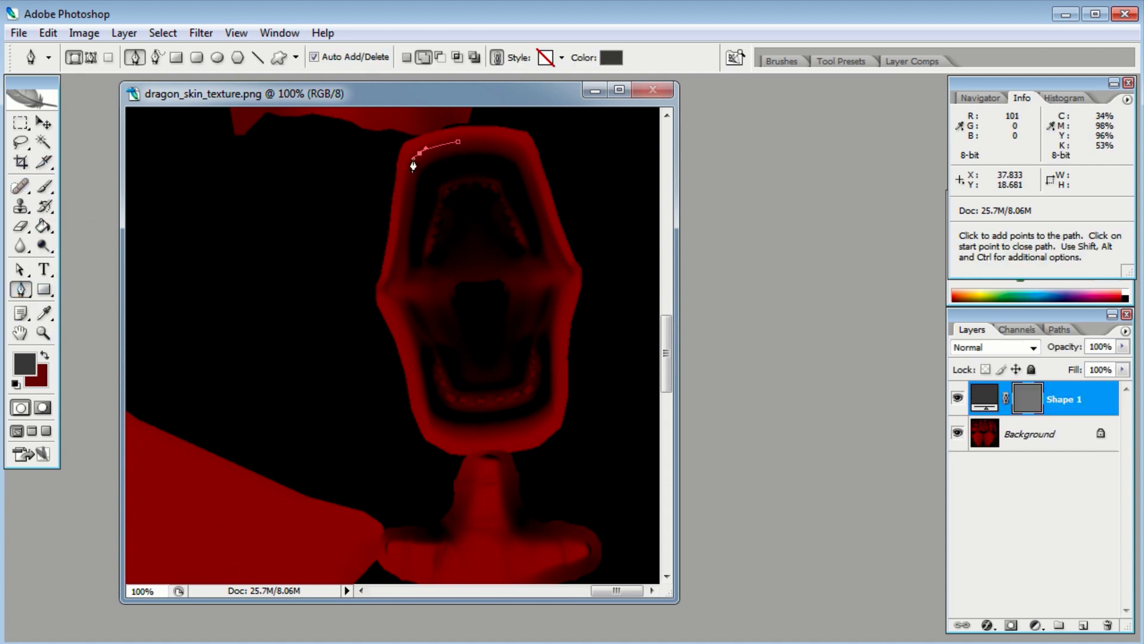
pyautogui.click(399, 258)
pyautogui.click(394, 290)
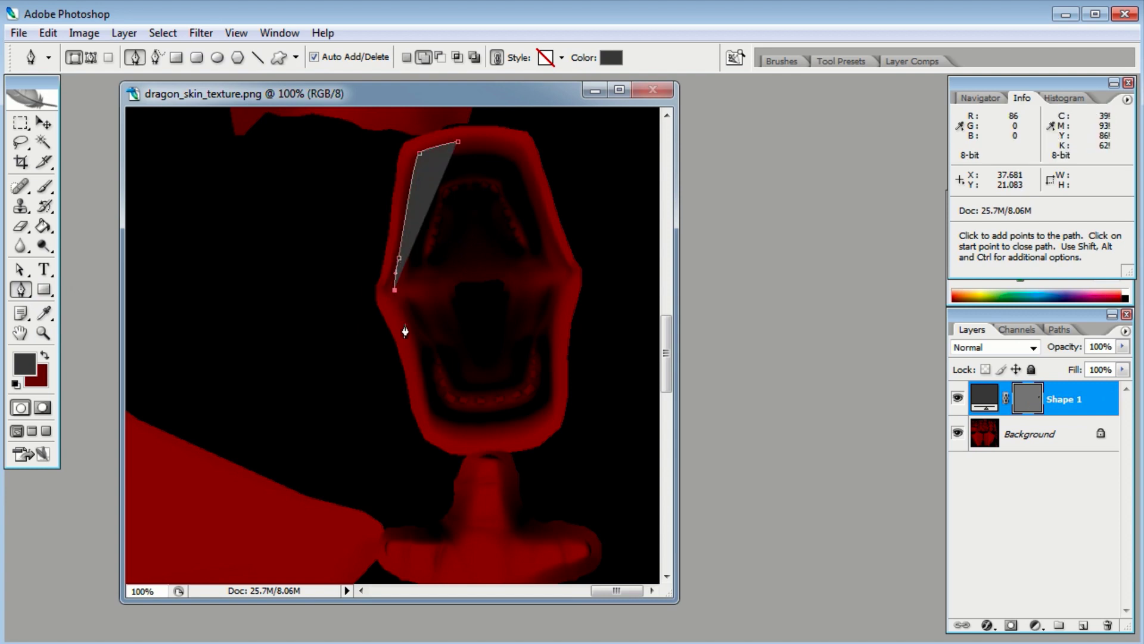
pyautogui.click(416, 353)
pyautogui.moveTo(438, 429); pyautogui.dragTo(561, 394)
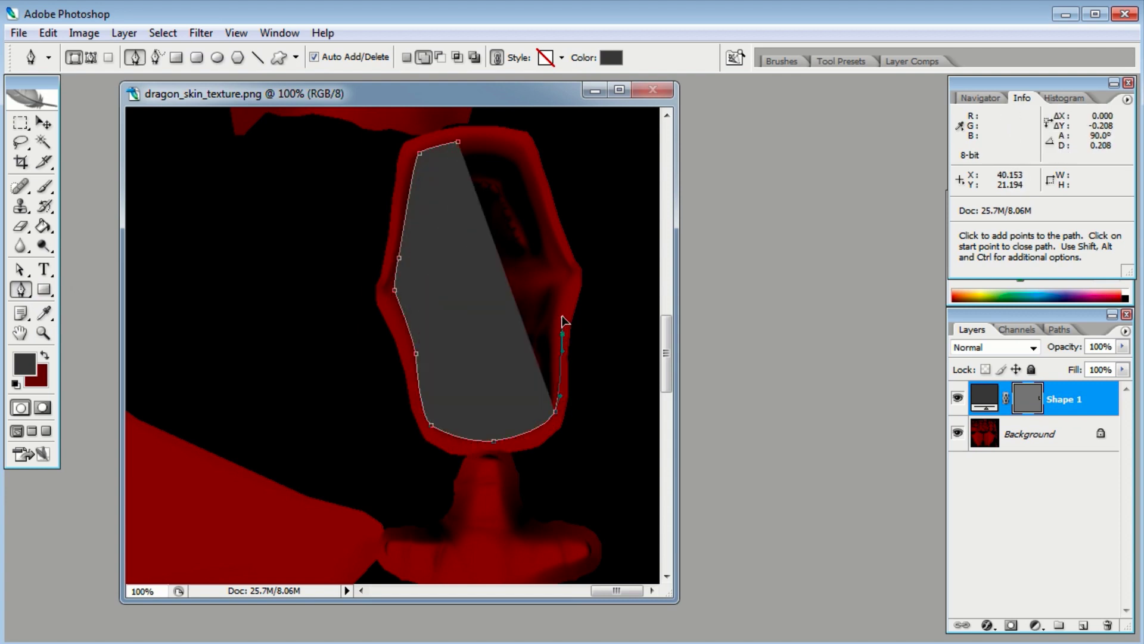
pyautogui.click(563, 334)
pyautogui.click(569, 277)
pyautogui.moveTo(546, 199); pyautogui.dragTo(447, 147)
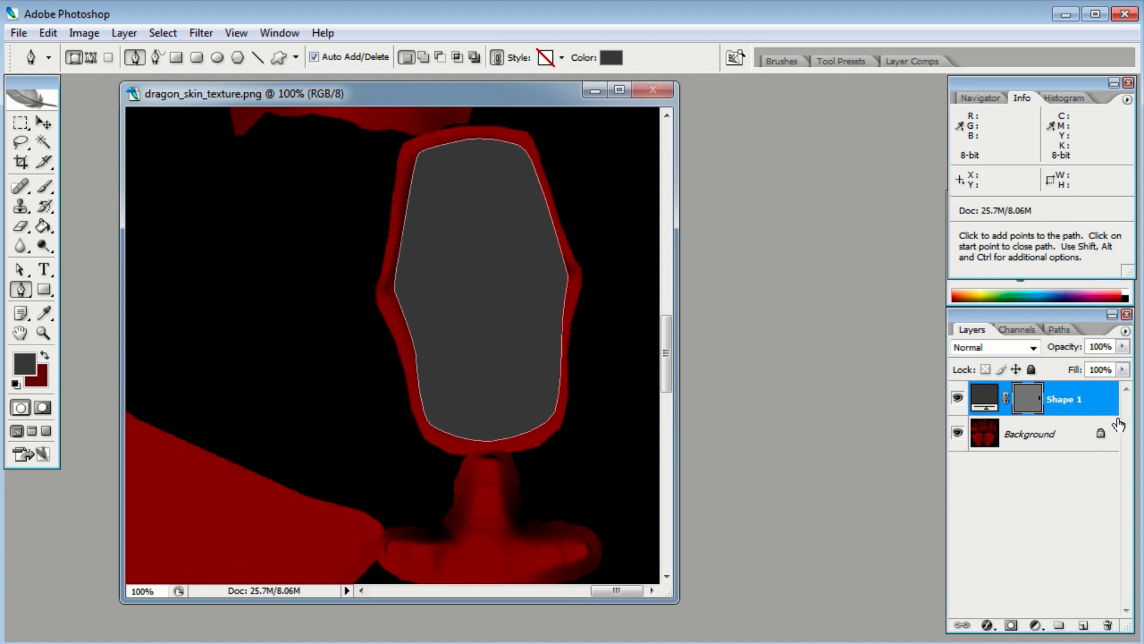
pyautogui.moveTo(1123, 370); pyautogui.dragTo(956, 495)
# Step: Enable Inner Glow on Shape 1 with a dark red colour and Center source
pyautogui.doubleClick(1096, 399)
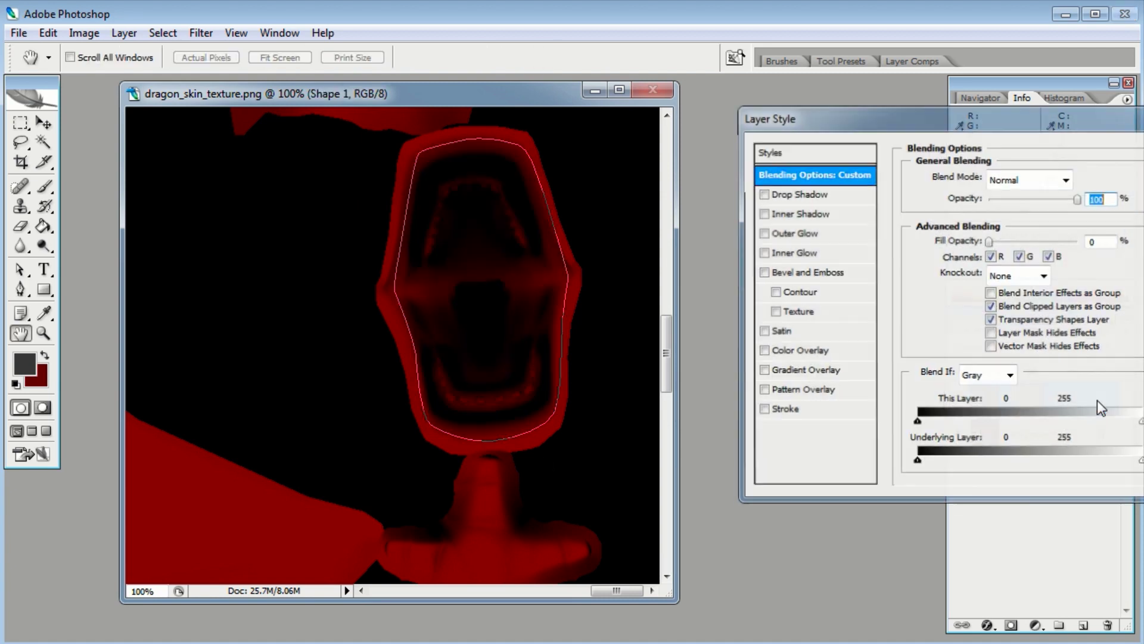
pyautogui.moveTo(896, 112); pyautogui.dragTo(843, 105)
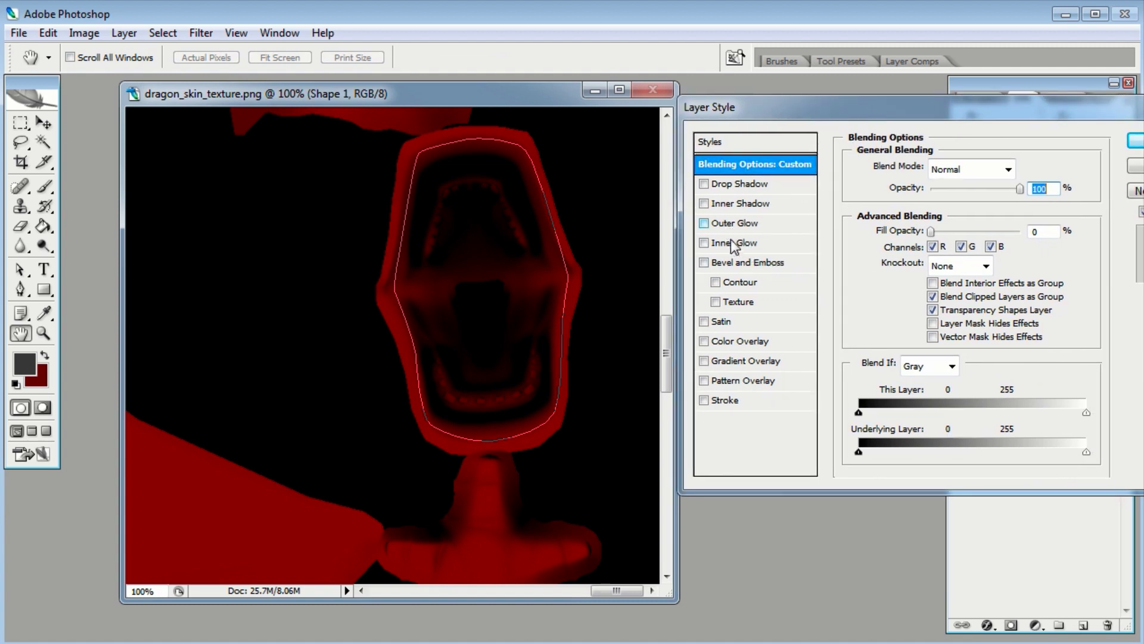
pyautogui.click(703, 243)
pyautogui.click(725, 243)
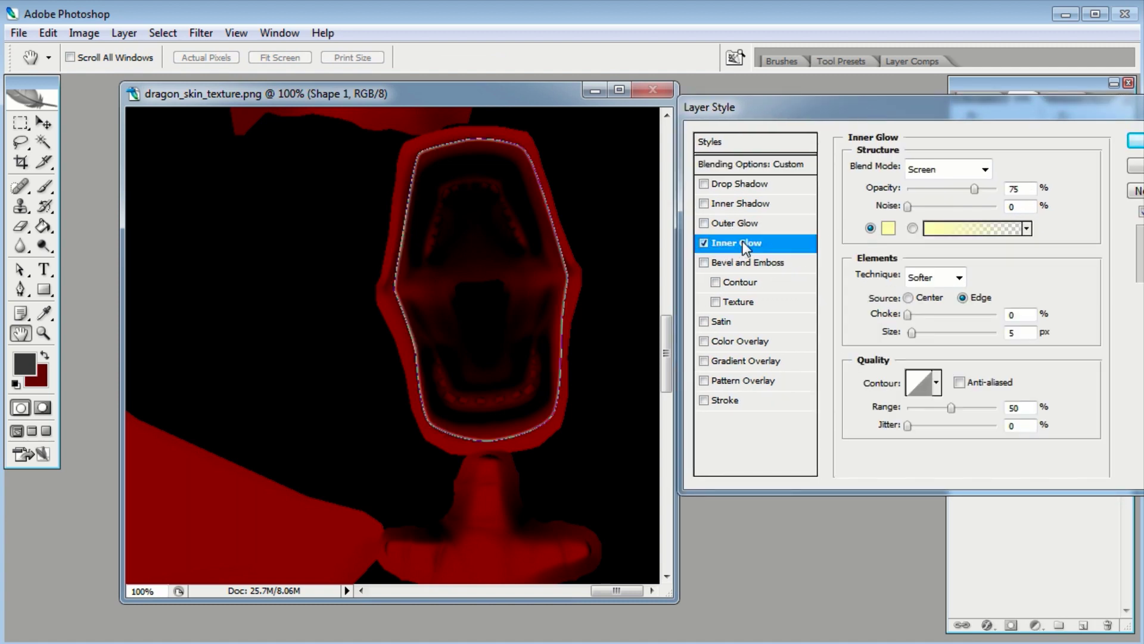
pyautogui.click(889, 229)
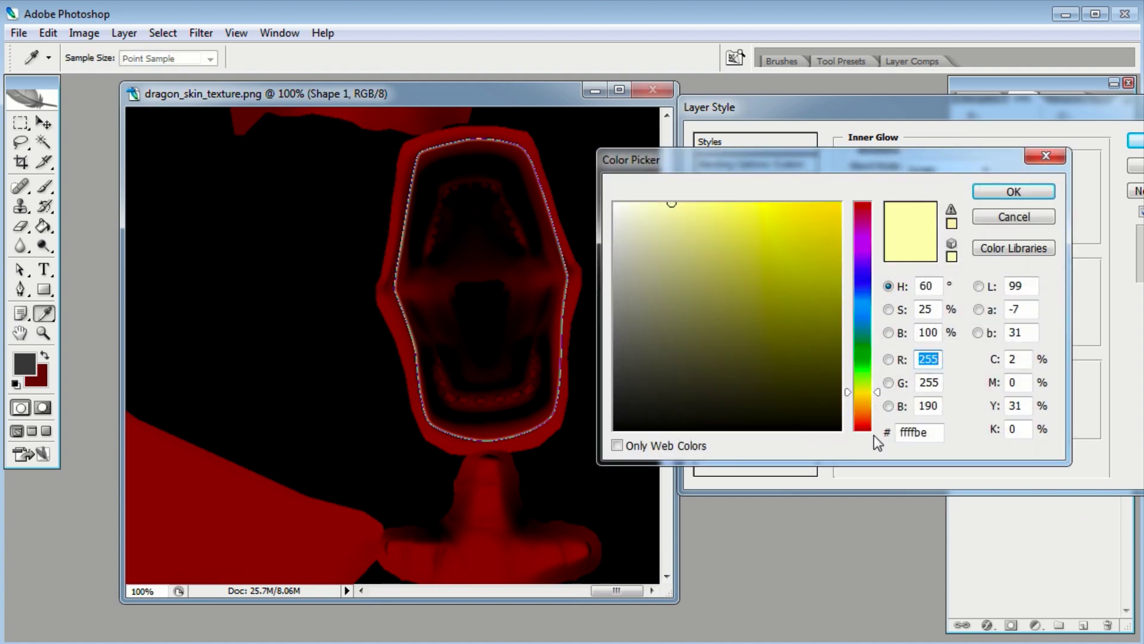
pyautogui.moveTo(873, 413); pyautogui.dragTo(869, 432)
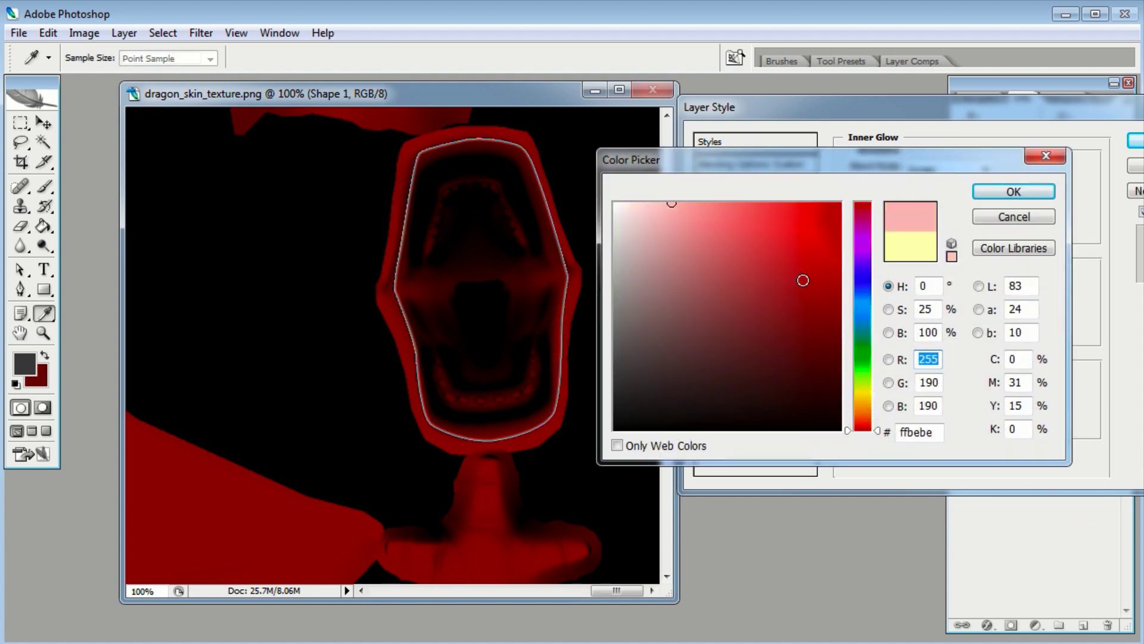
pyautogui.moveTo(802, 280)
pyautogui.mouseDown()
pyautogui.moveTo(804, 312)
pyautogui.moveTo(784, 330)
pyautogui.moveTo(749, 333)
pyautogui.mouseUp()
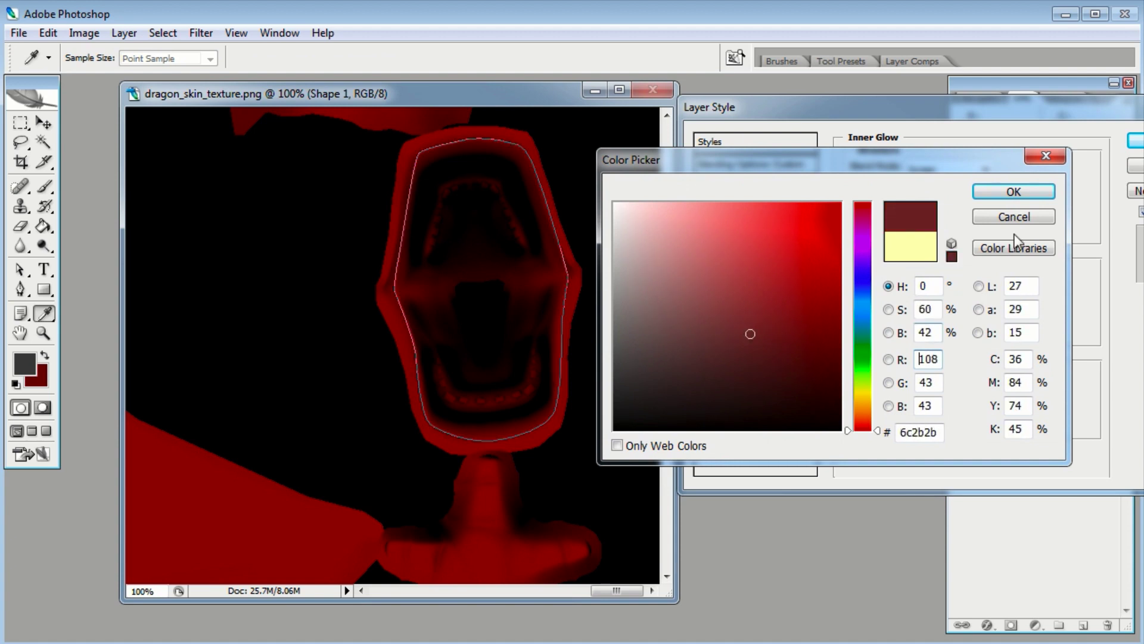
pyautogui.click(1014, 191)
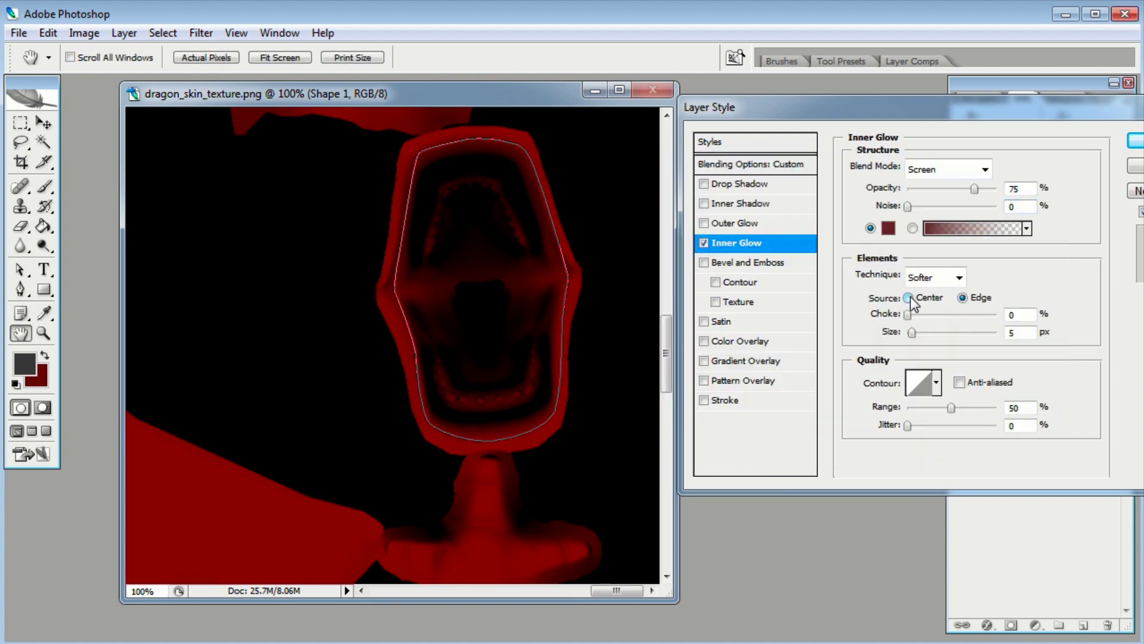
pyautogui.click(908, 298)
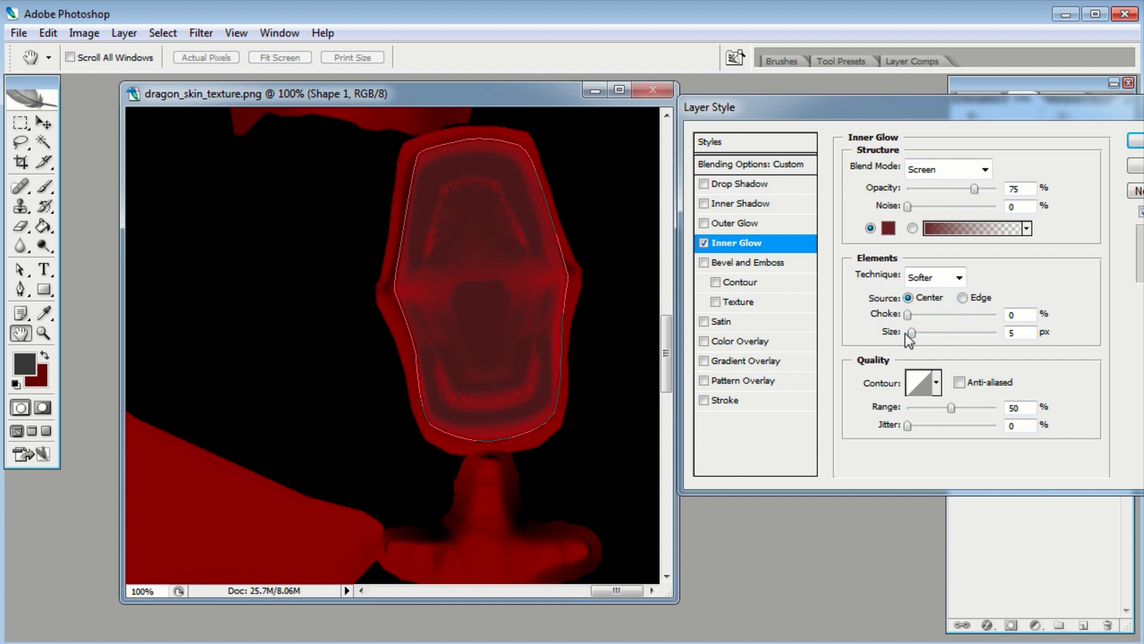
# Step: Set the glow to Normal blend, 8% choke, 16 px, colour 461616 and 76% opacity
pyautogui.moveTo(911, 334)
pyautogui.mouseDown()
pyautogui.moveTo(927, 335)
pyautogui.moveTo(930, 314)
pyautogui.moveTo(938, 334)
pyautogui.moveTo(912, 315)
pyautogui.mouseUp()
pyautogui.moveTo(974, 188); pyautogui.dragTo(991, 190)
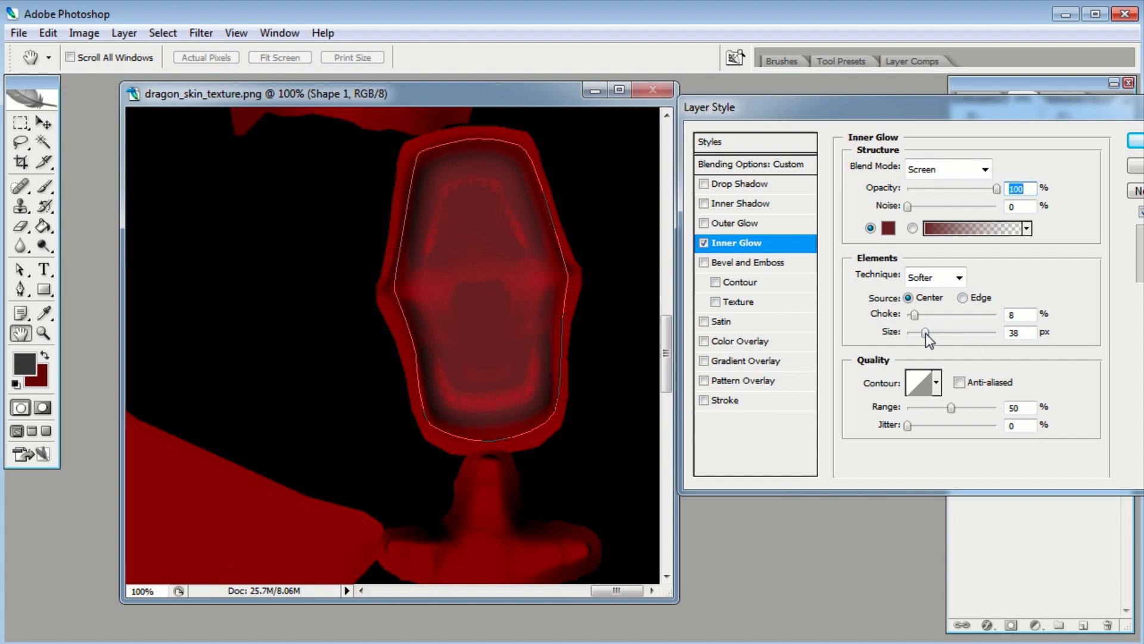
pyautogui.click(953, 167)
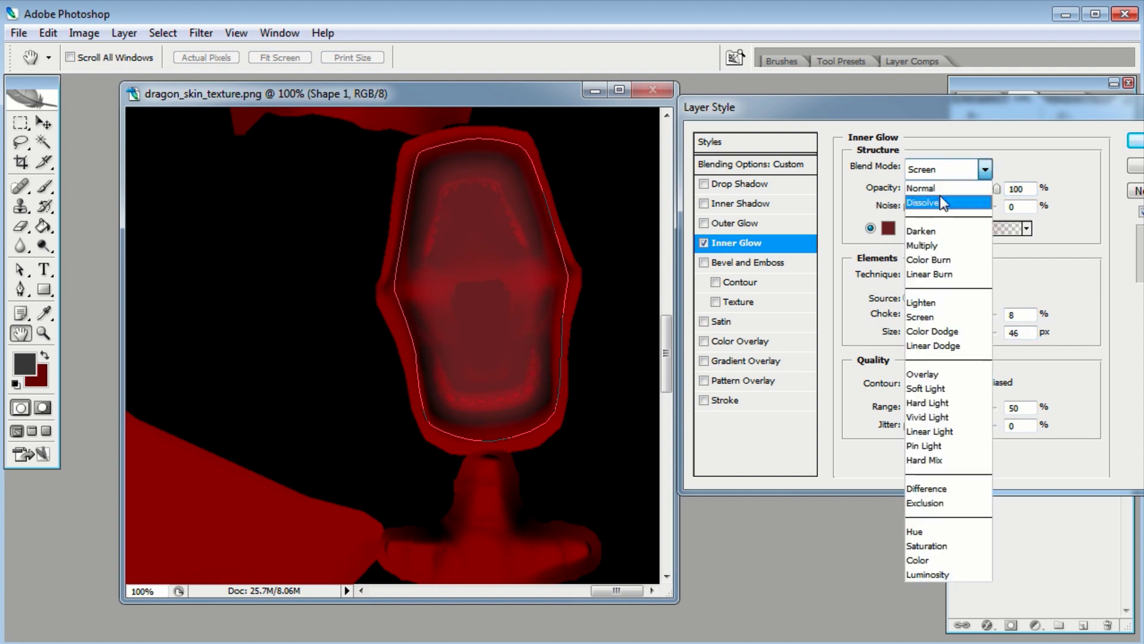
pyautogui.click(937, 189)
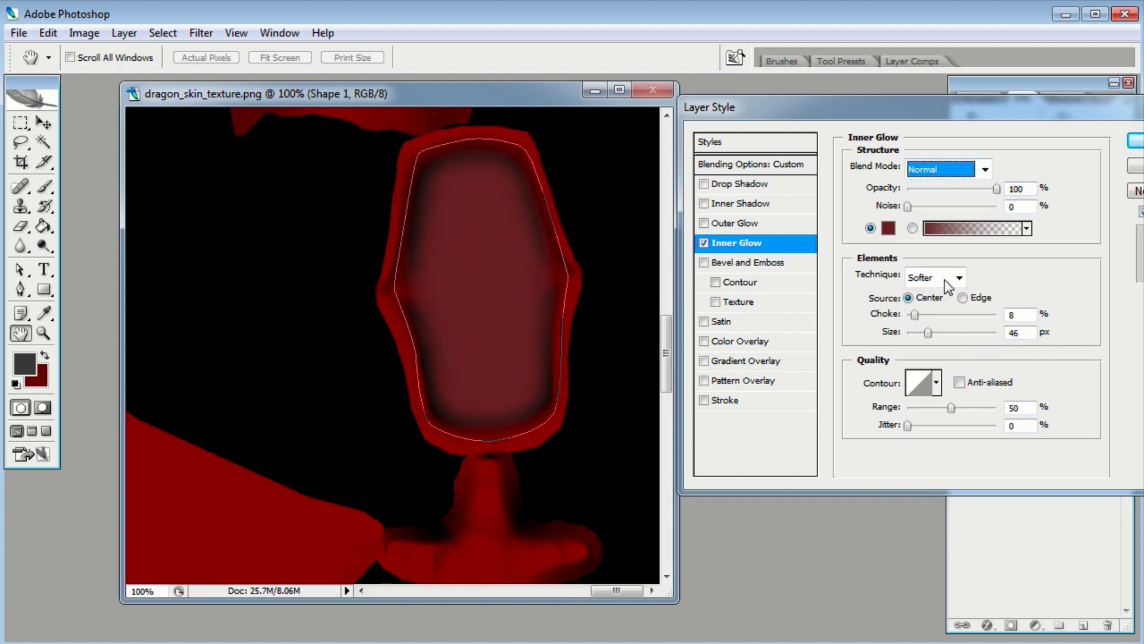
pyautogui.moveTo(929, 334); pyautogui.dragTo(921, 334)
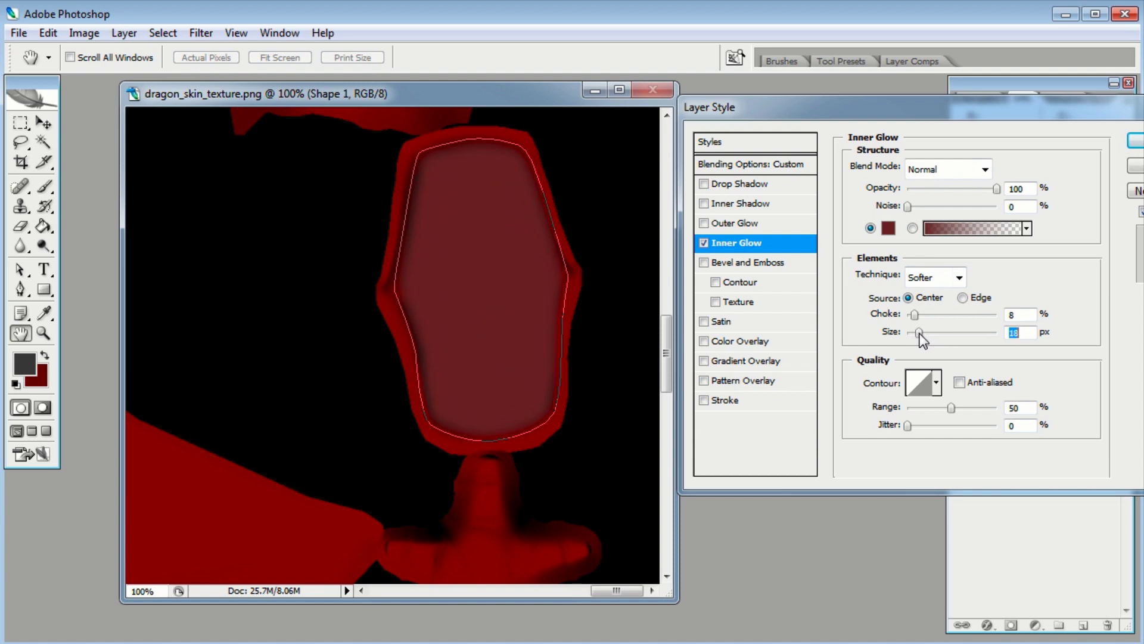
pyautogui.click(888, 228)
pyautogui.moveTo(773, 351); pyautogui.dragTo(770, 368)
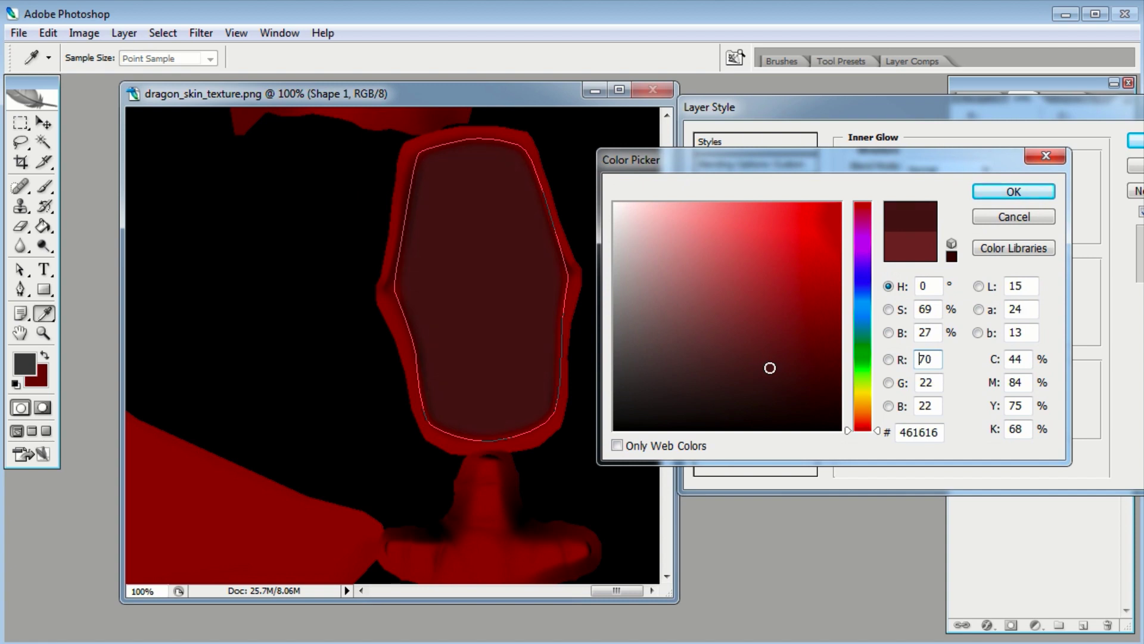
pyautogui.click(1016, 192)
pyautogui.moveTo(996, 188); pyautogui.dragTo(986, 188)
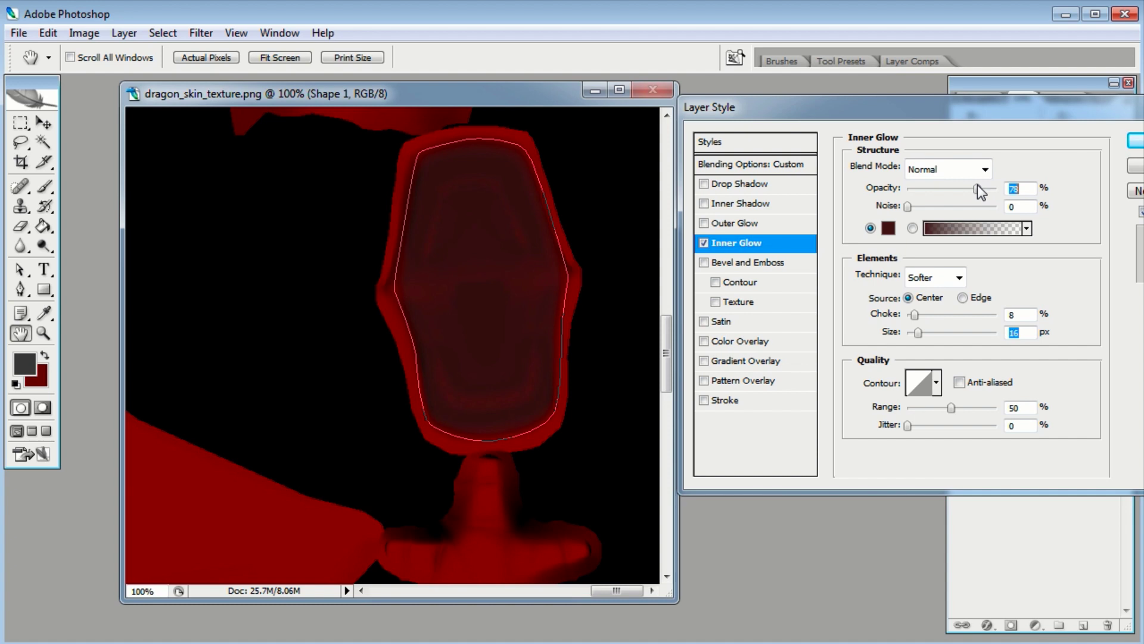
pyautogui.moveTo(978, 190); pyautogui.dragTo(975, 188)
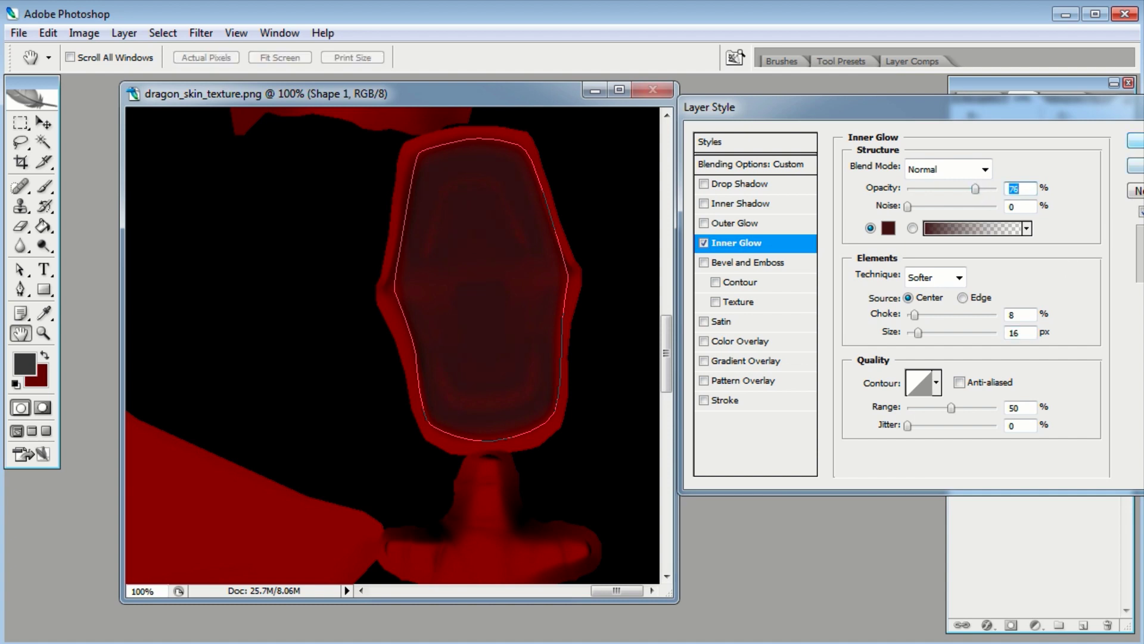
pyautogui.press('Return')
pyautogui.click(44, 123)
# Step: Deselect Shape 1, scroll up to the pieces above the mouth, enlarge the window and zoom out to 50%
pyautogui.click(159, 205)
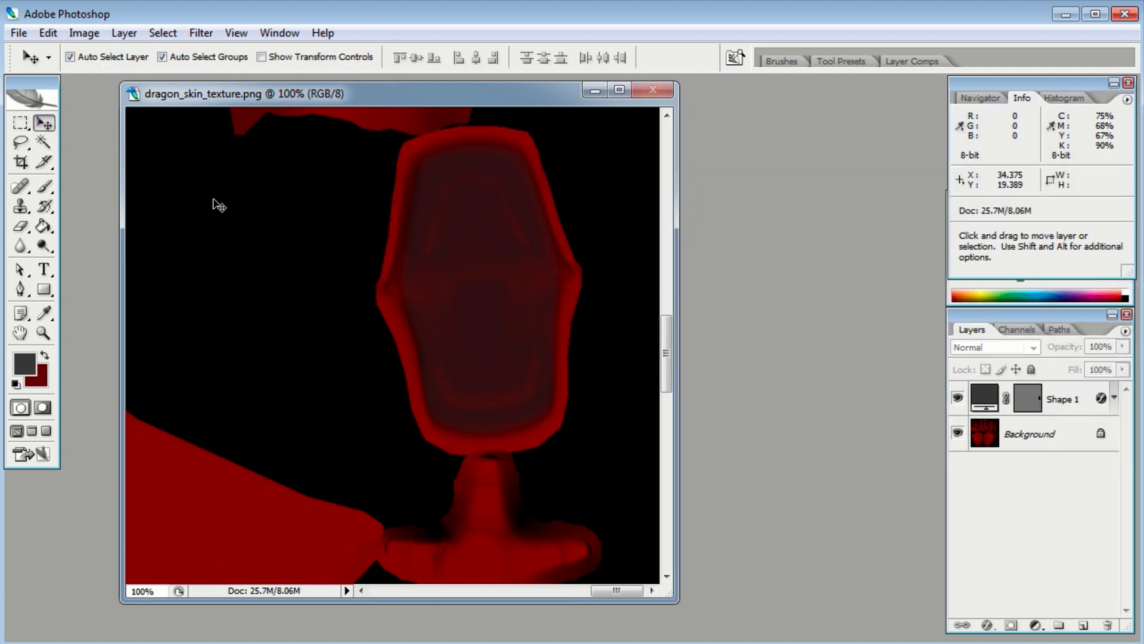
pyautogui.moveTo(671, 313); pyautogui.dragTo(677, 138)
pyautogui.moveTo(630, 590); pyautogui.dragTo(581, 588)
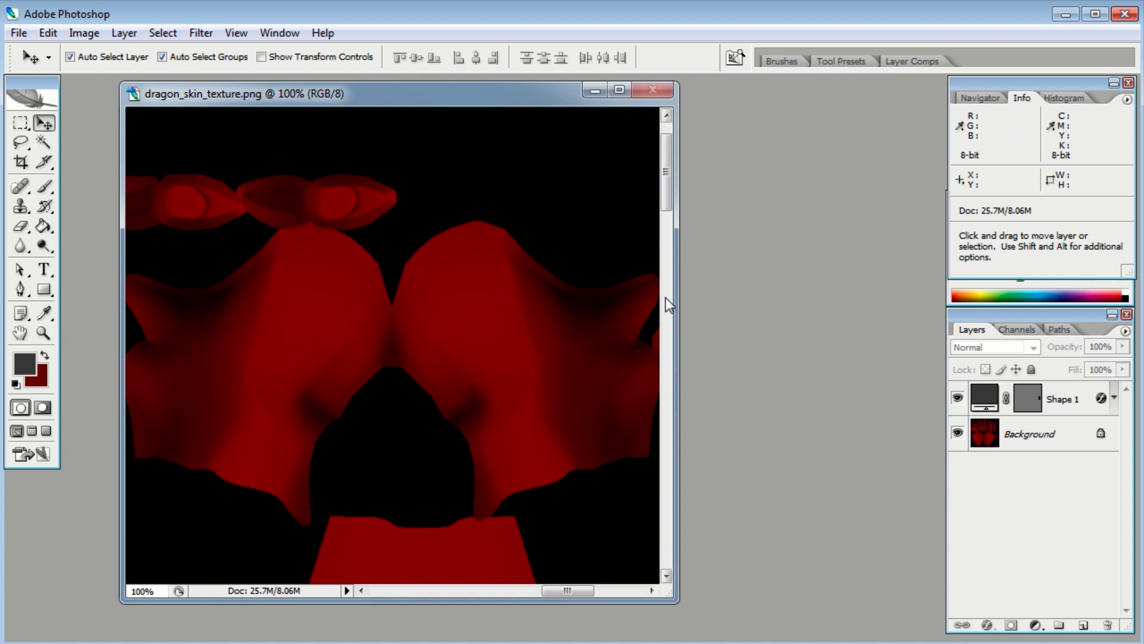
pyautogui.moveTo(664, 192); pyautogui.dragTo(670, 204)
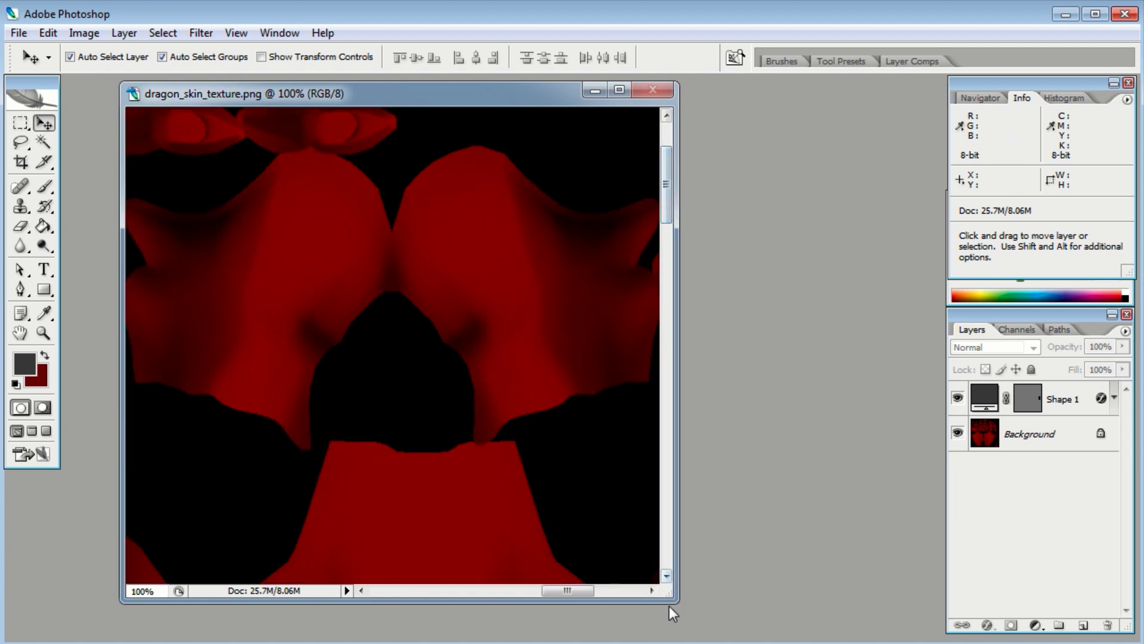
pyautogui.moveTo(671, 604); pyautogui.dragTo(858, 621)
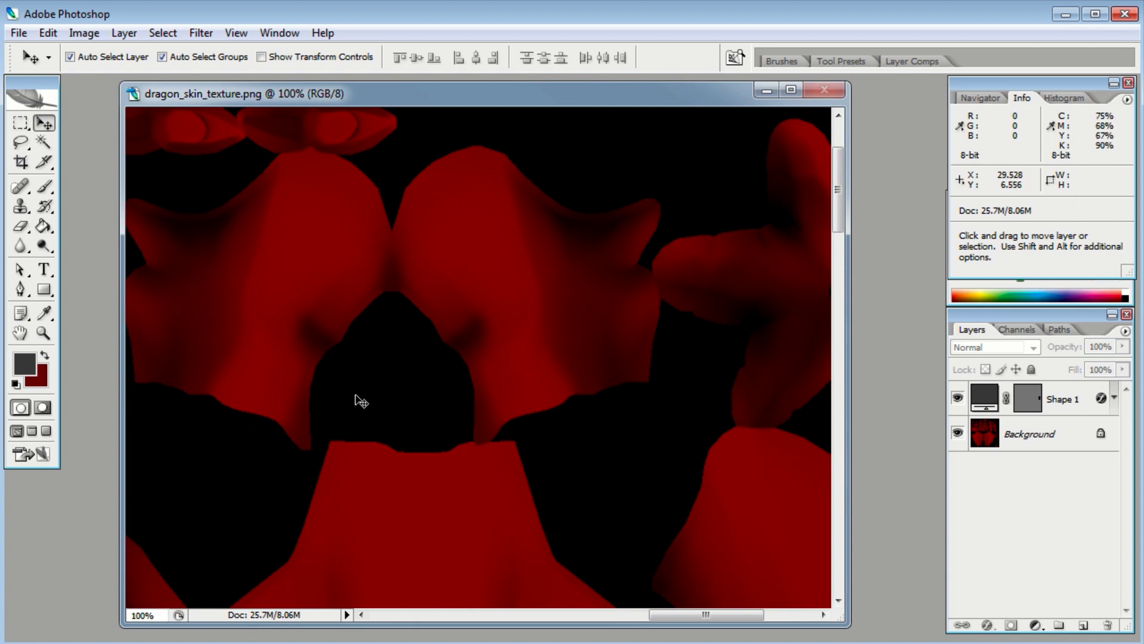
pyautogui.hotkey('ctrl', '-')
pyautogui.hotkey('ctrl', '-')
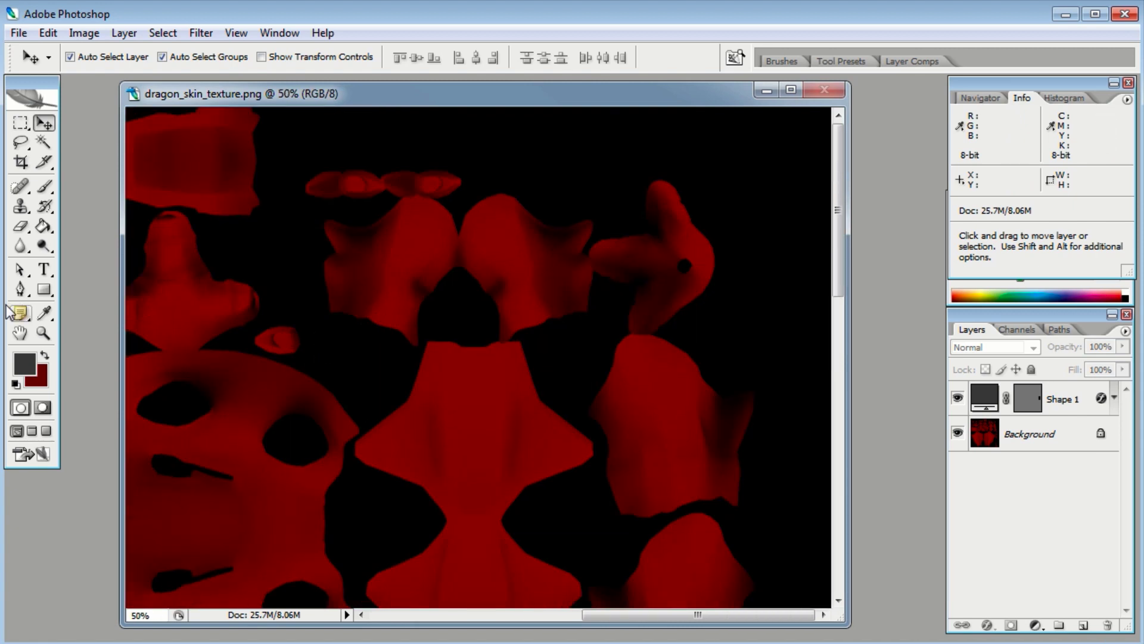
# Step: Start a new Pen shape along the top, left and lower edges of the two-lobed piece
pyautogui.click(21, 290)
pyautogui.click(456, 215)
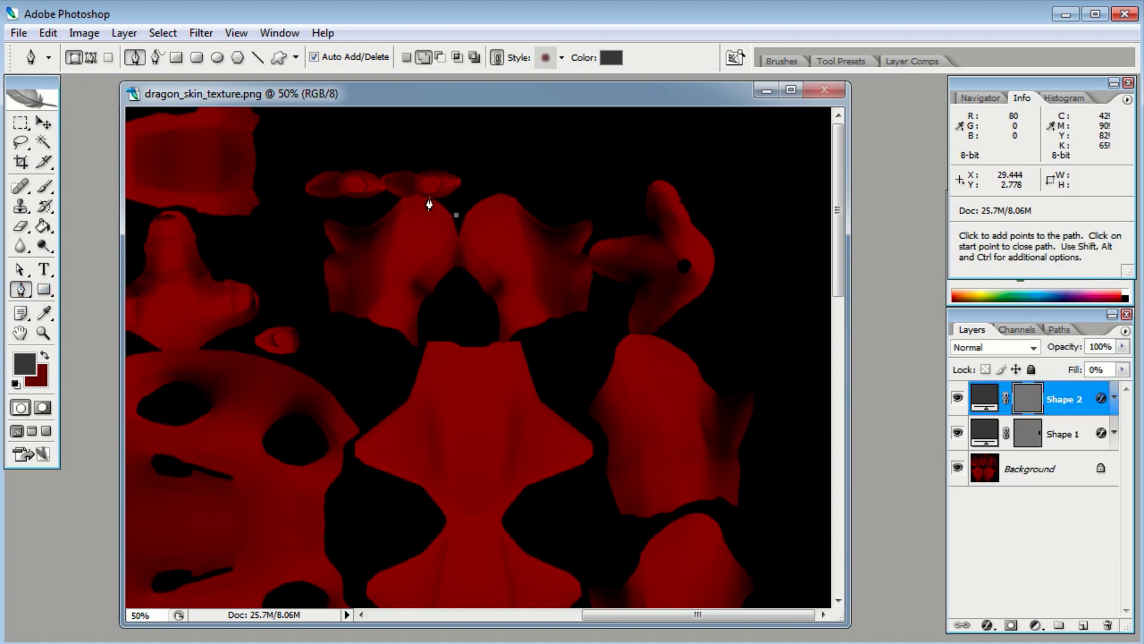
pyautogui.click(423, 196)
pyautogui.click(401, 200)
pyautogui.click(347, 212)
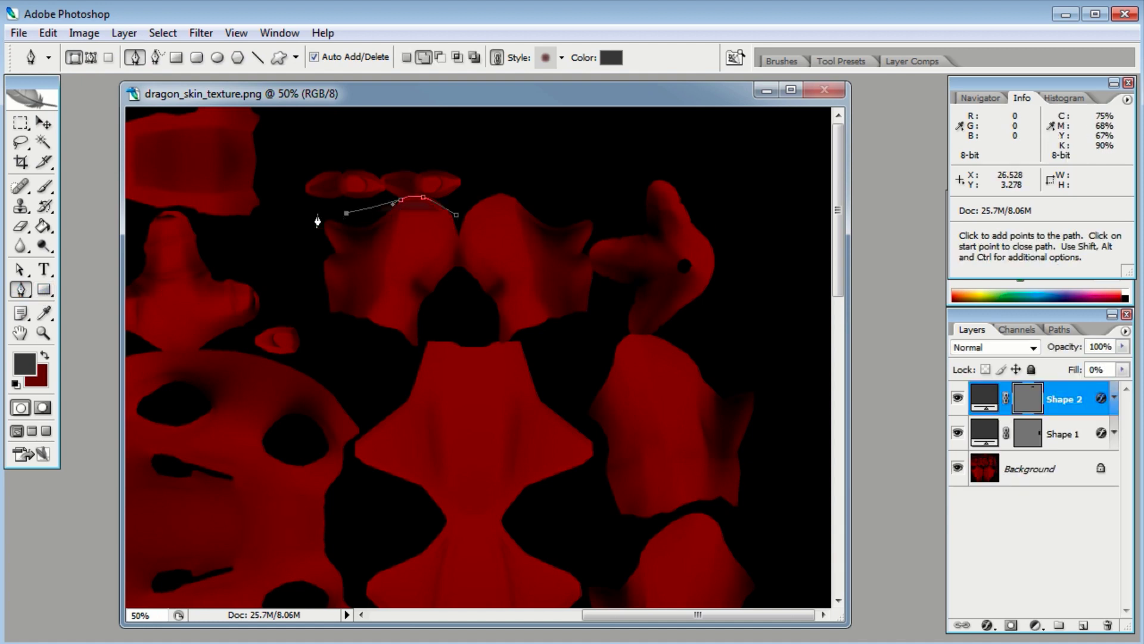
pyautogui.click(323, 339)
pyautogui.click(413, 359)
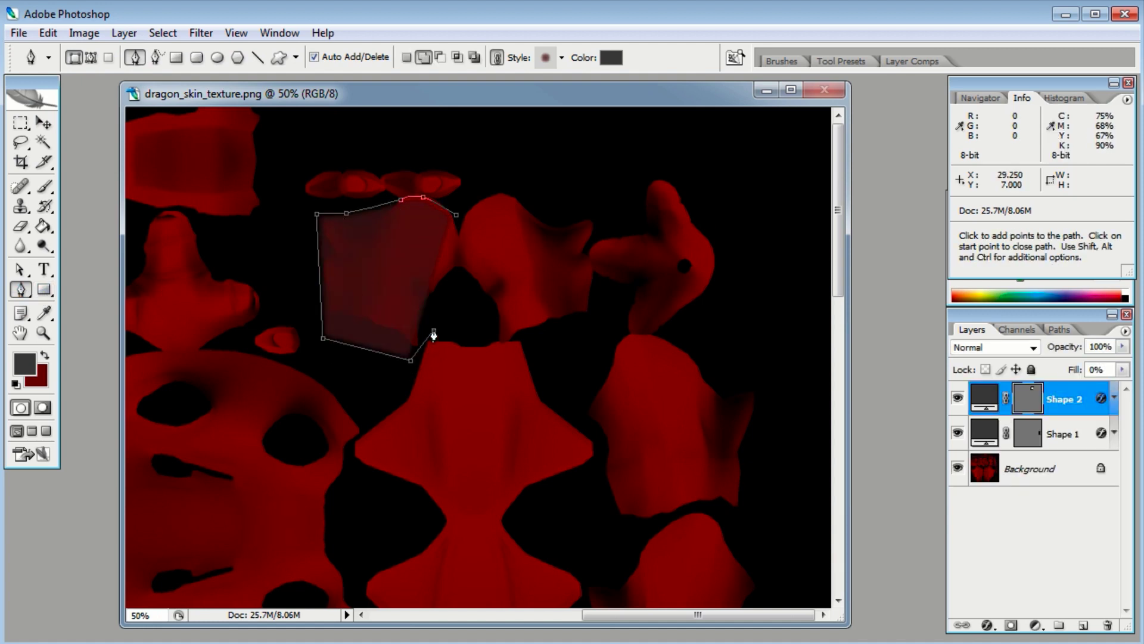
pyautogui.click(470, 317)
pyautogui.click(493, 339)
pyautogui.click(506, 341)
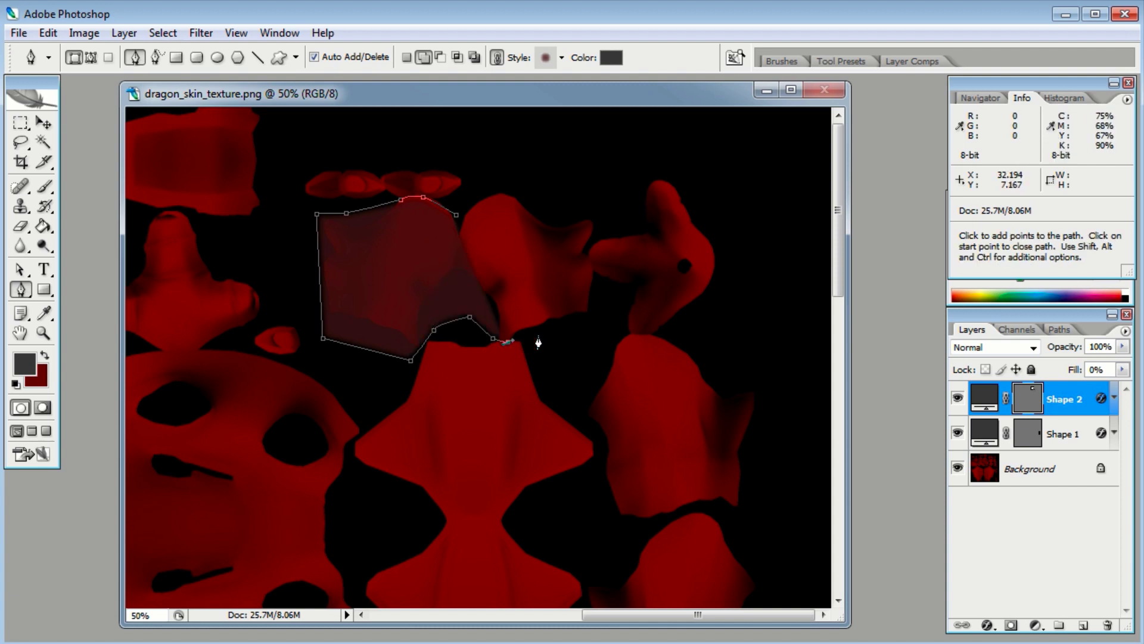
# Step: Trace up the right lobe's edges and close the outline, creating Shape 2
pyautogui.click(558, 327)
pyautogui.click(603, 308)
pyautogui.click(591, 272)
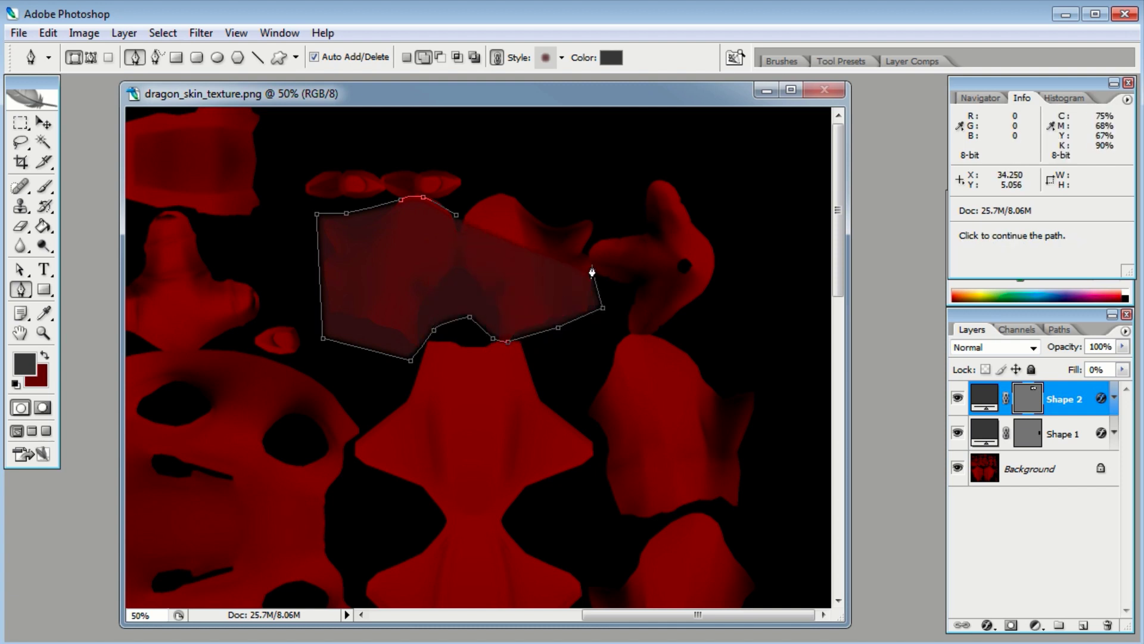
pyautogui.click(588, 254)
pyautogui.click(597, 224)
pyautogui.click(556, 197)
pyautogui.moveTo(523, 185); pyautogui.dragTo(494, 197)
pyautogui.click(457, 216)
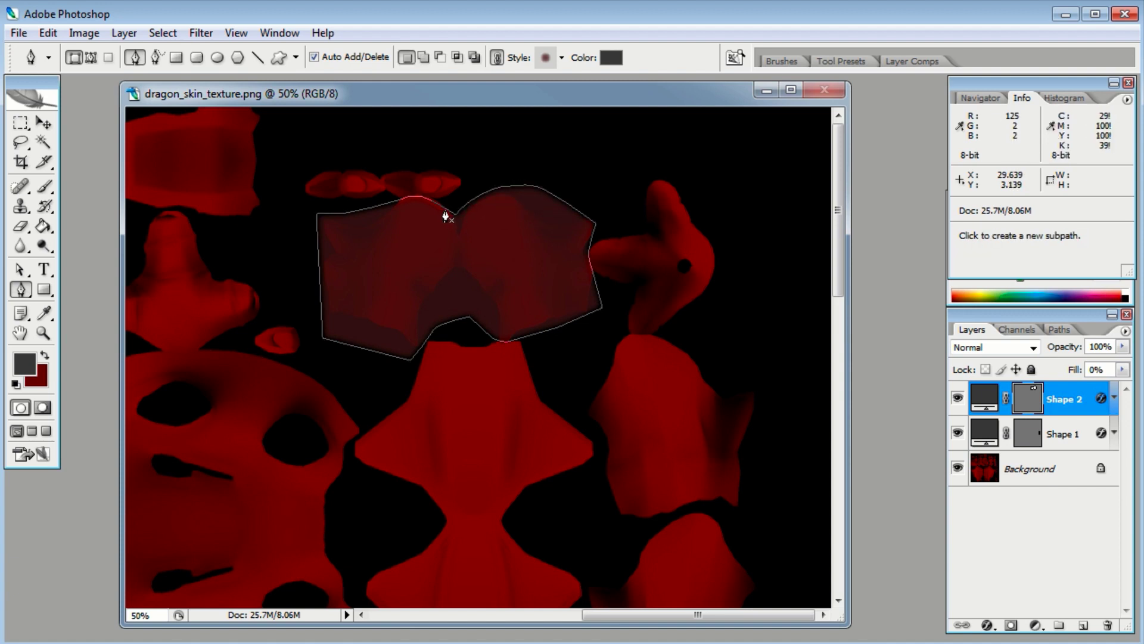
# Step: Reshape the top-middle of the Shape 2 path and delete the layer's effects
pyautogui.press('a')
pyautogui.moveTo(420, 200); pyautogui.dragTo(449, 203)
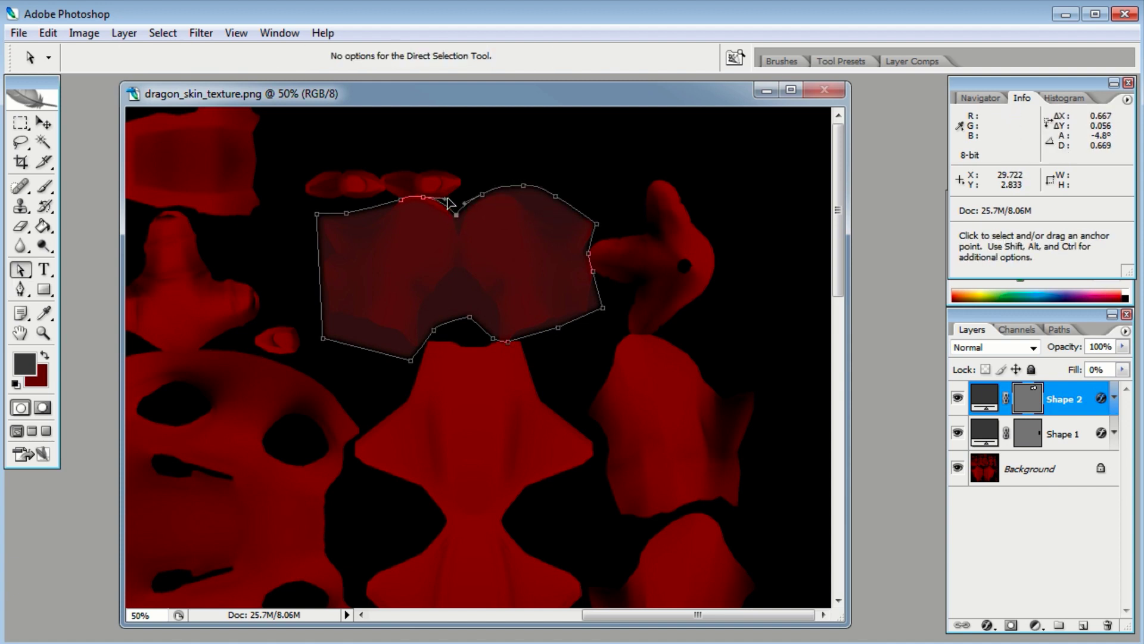
pyautogui.click(526, 285)
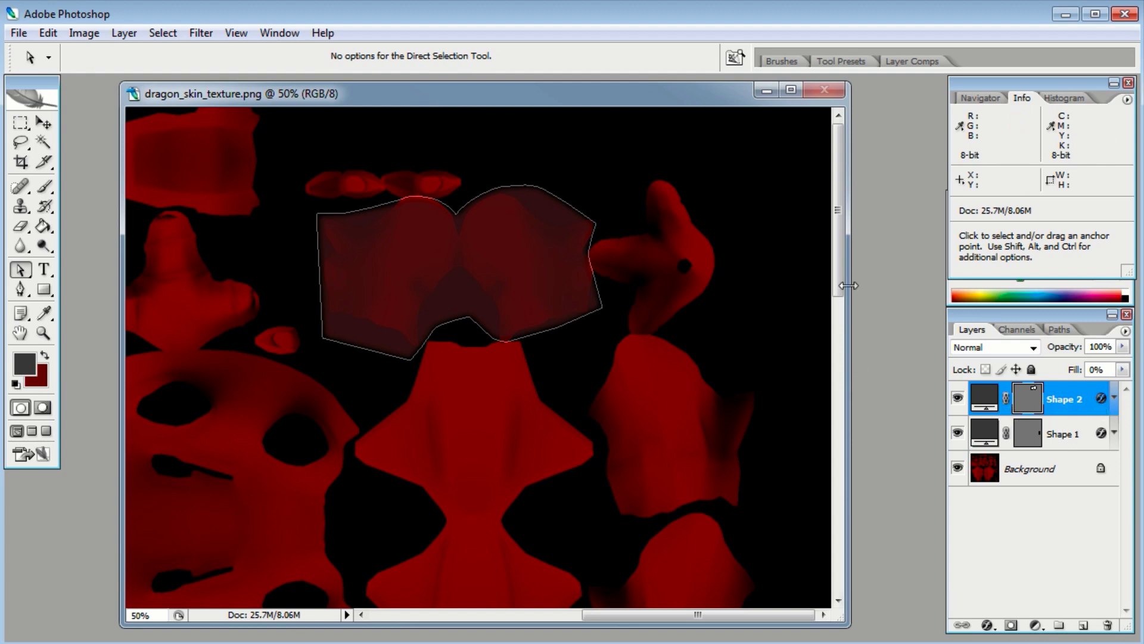
pyautogui.moveTo(710, 429); pyautogui.dragTo(638, 343)
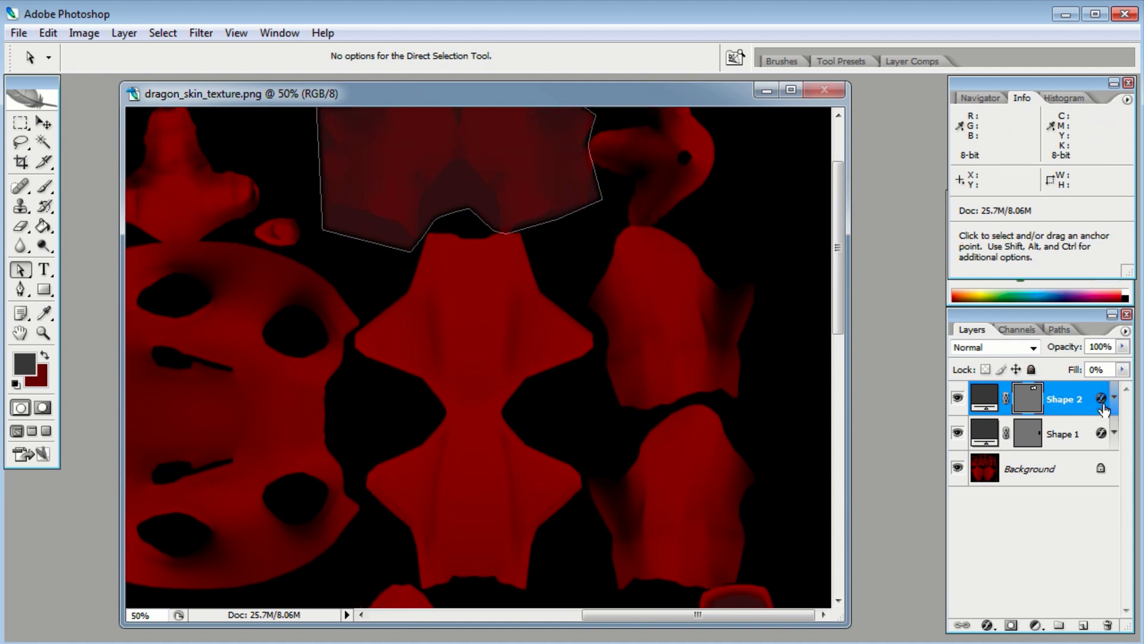
pyautogui.moveTo(1101, 398); pyautogui.dragTo(1107, 625)
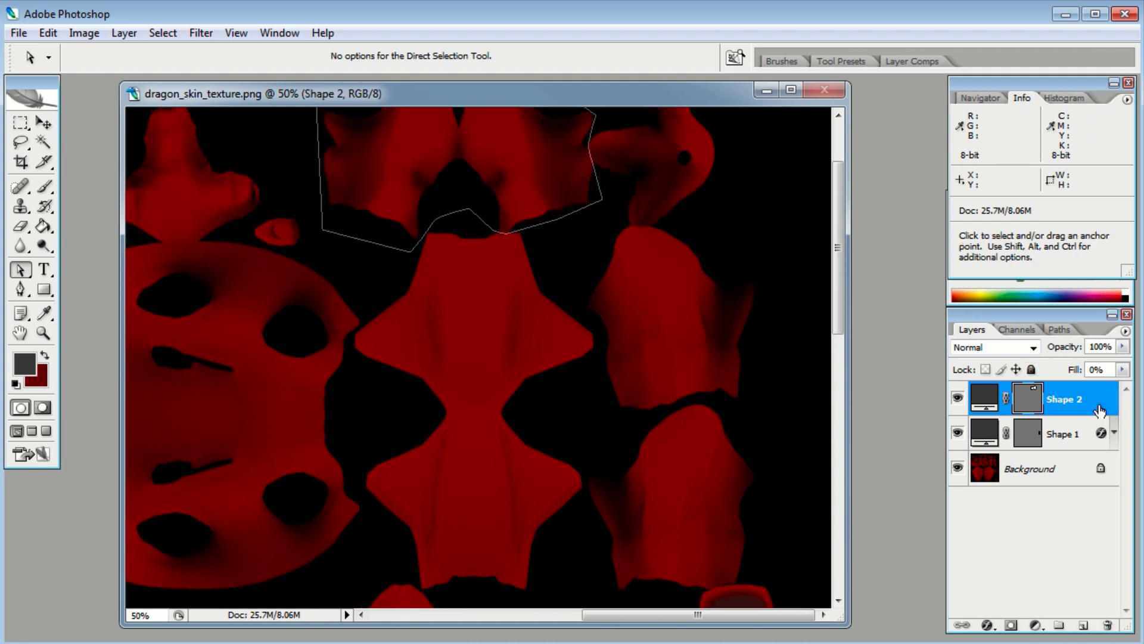
# Step: Raise Shape 2's fill to 100% and sample a dark red from the texture for it
pyautogui.click(1122, 370)
pyautogui.moveTo(1104, 392); pyautogui.dragTo(1124, 387)
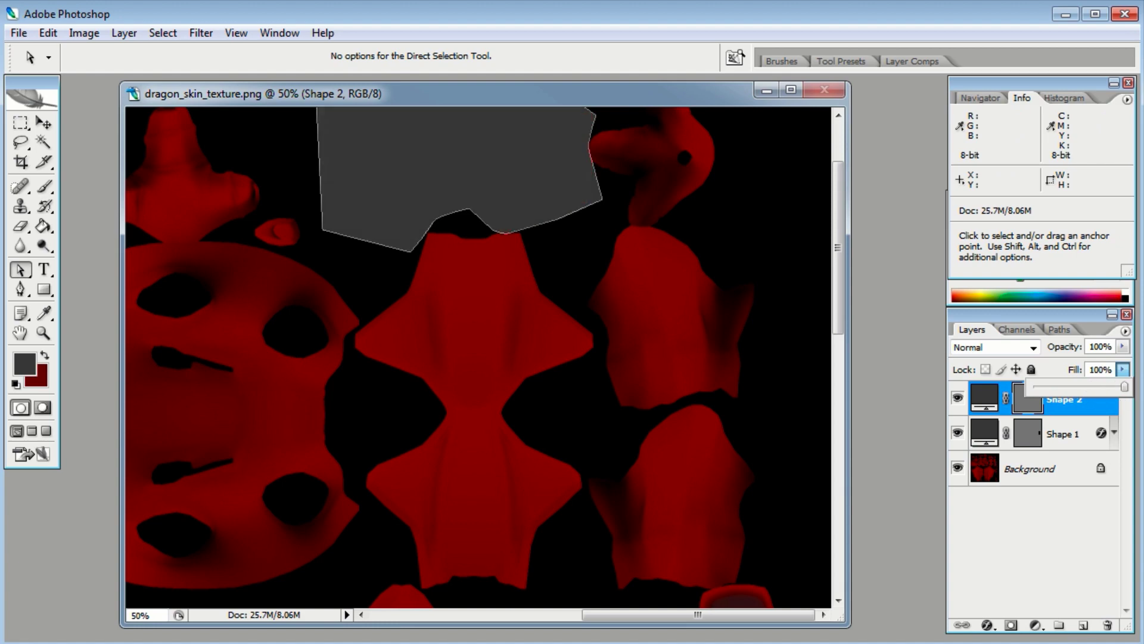
pyautogui.click(992, 401)
pyautogui.doubleClick(993, 400)
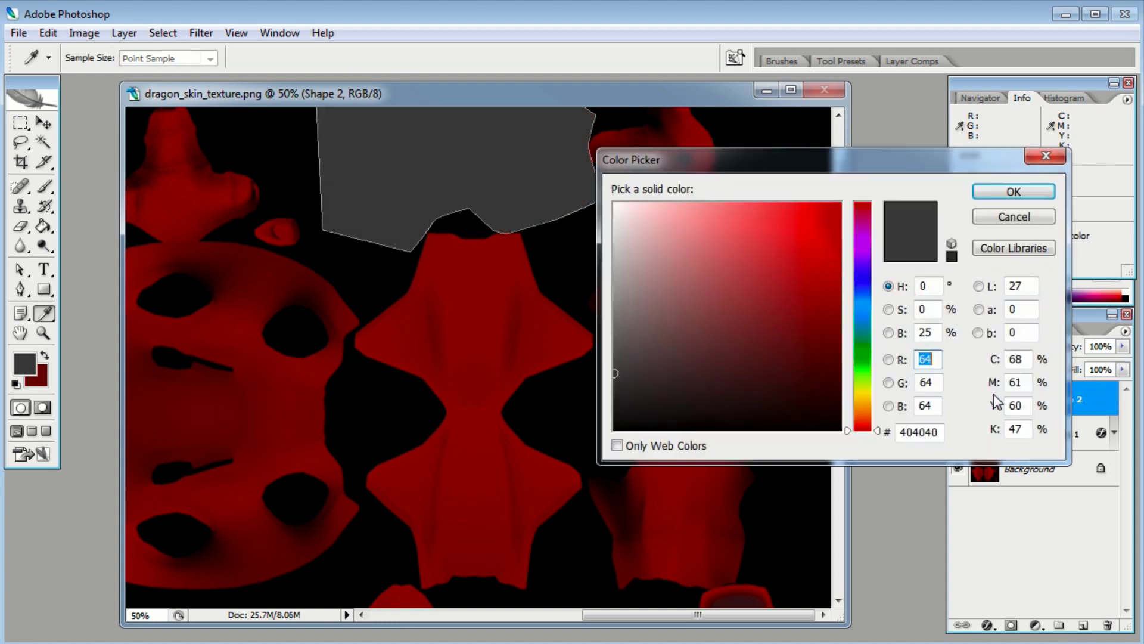
pyautogui.click(745, 595)
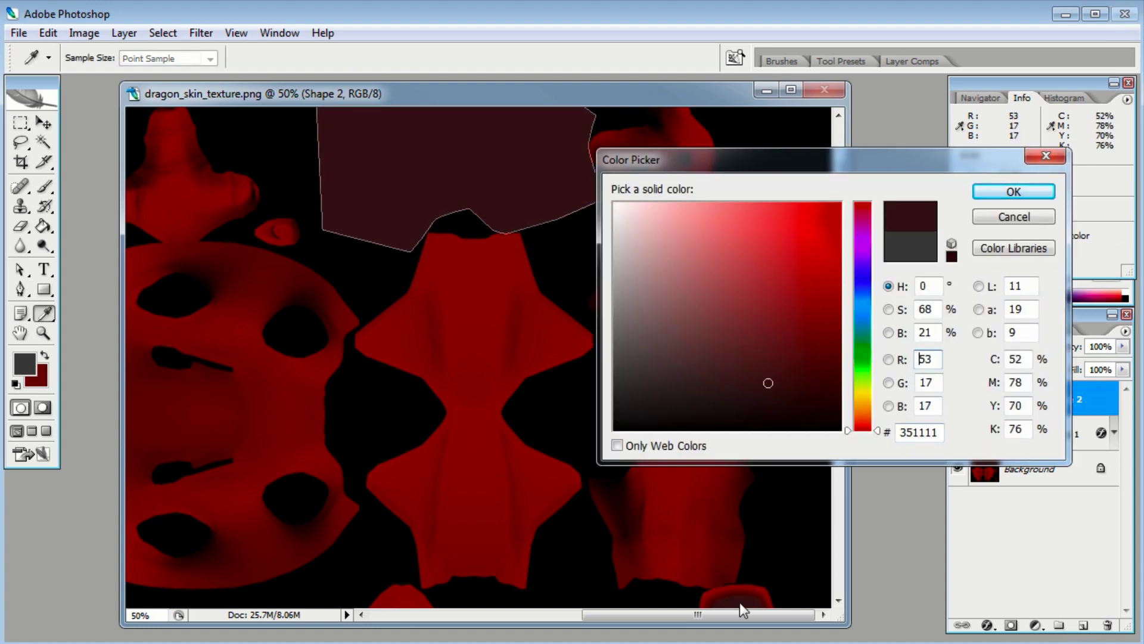
pyautogui.click(1026, 193)
# Step: Resample the dark red #351111 from the image and apply it as Shape 2's fill colour
pyautogui.scroll(-4, 845, 325)
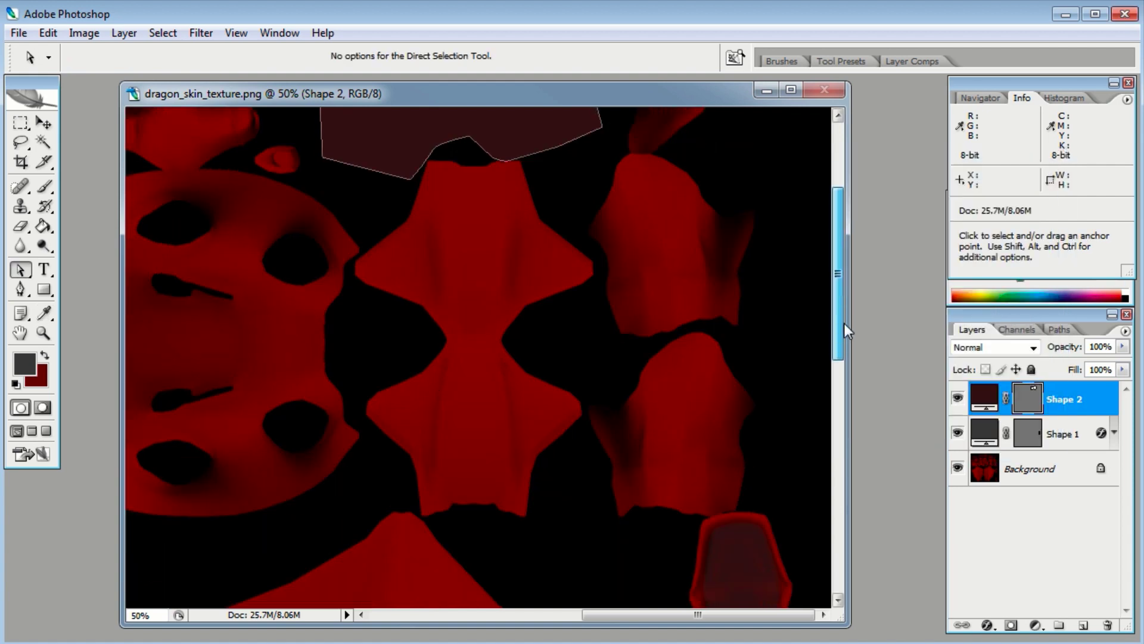
pyautogui.scroll(2, 845, 325)
pyautogui.click(45, 312)
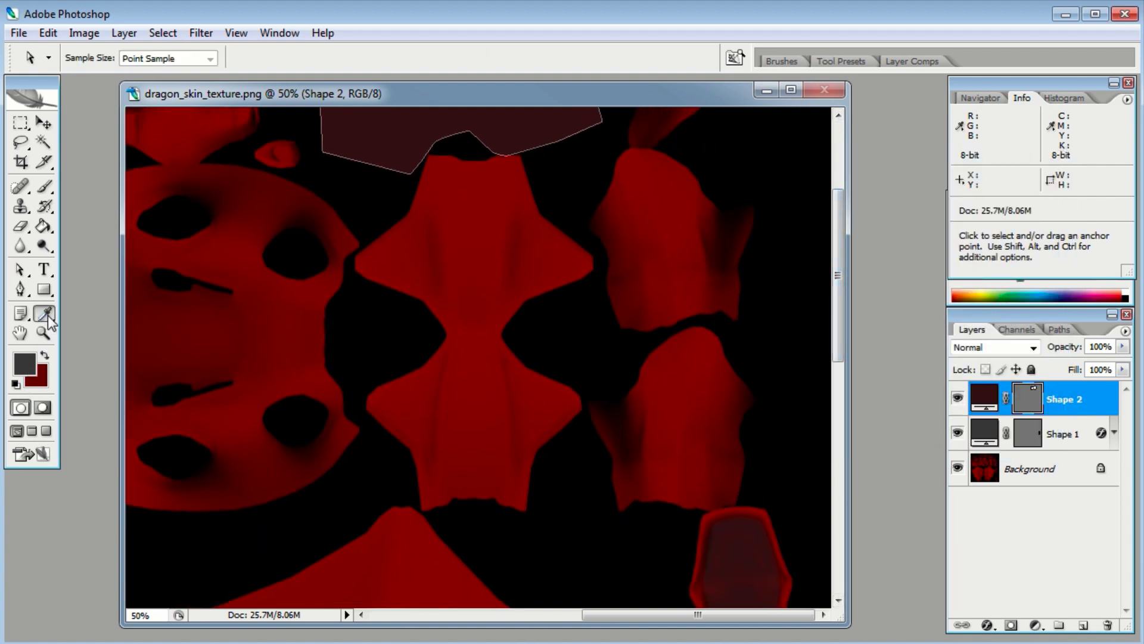
pyautogui.click(741, 553)
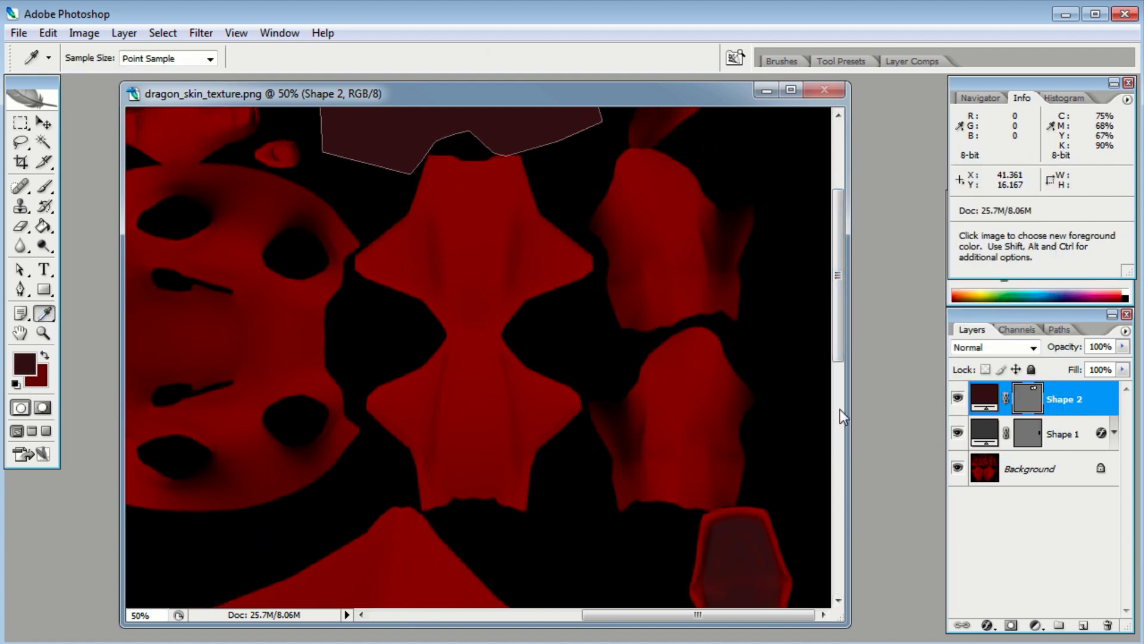
pyautogui.scroll(2, 846, 323)
pyautogui.doubleClick(980, 399)
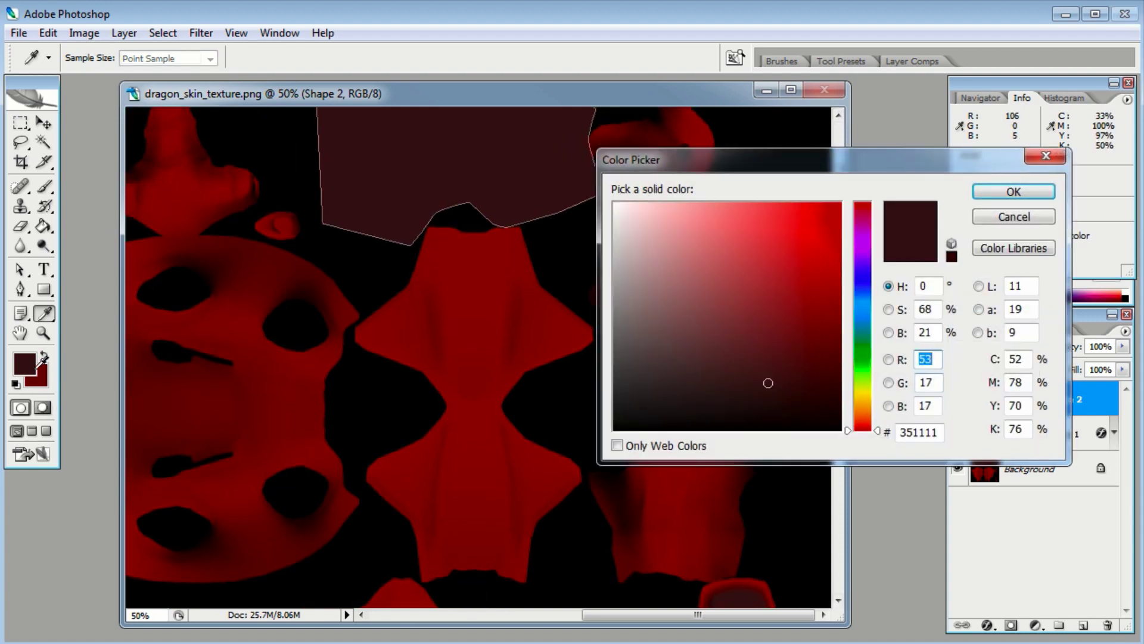
pyautogui.click(1025, 188)
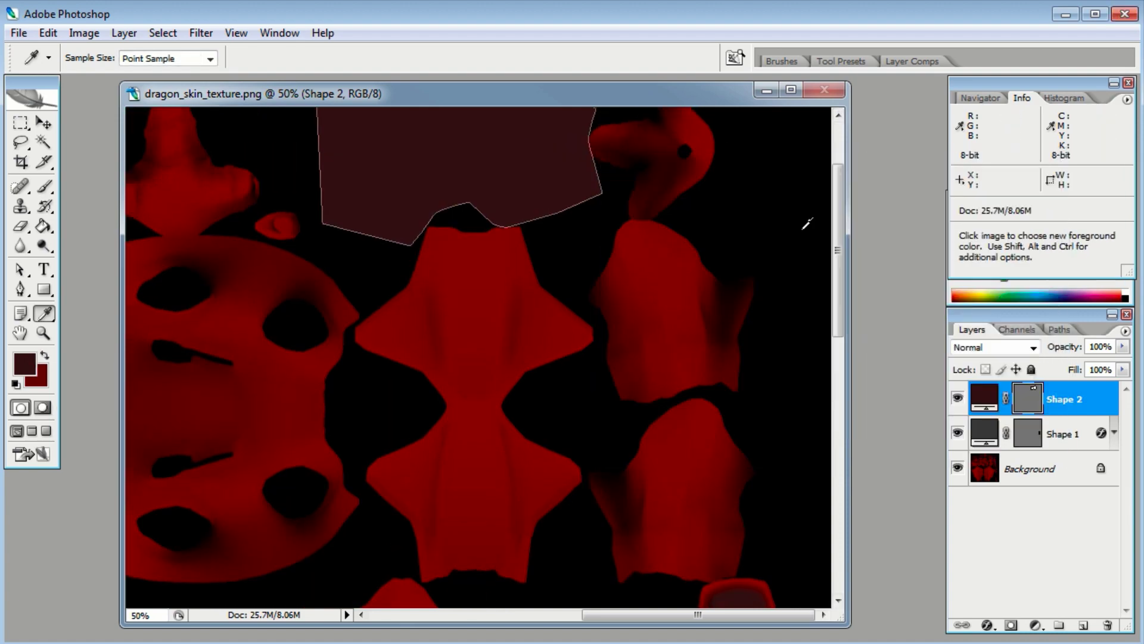
pyautogui.scroll(3, 838, 267)
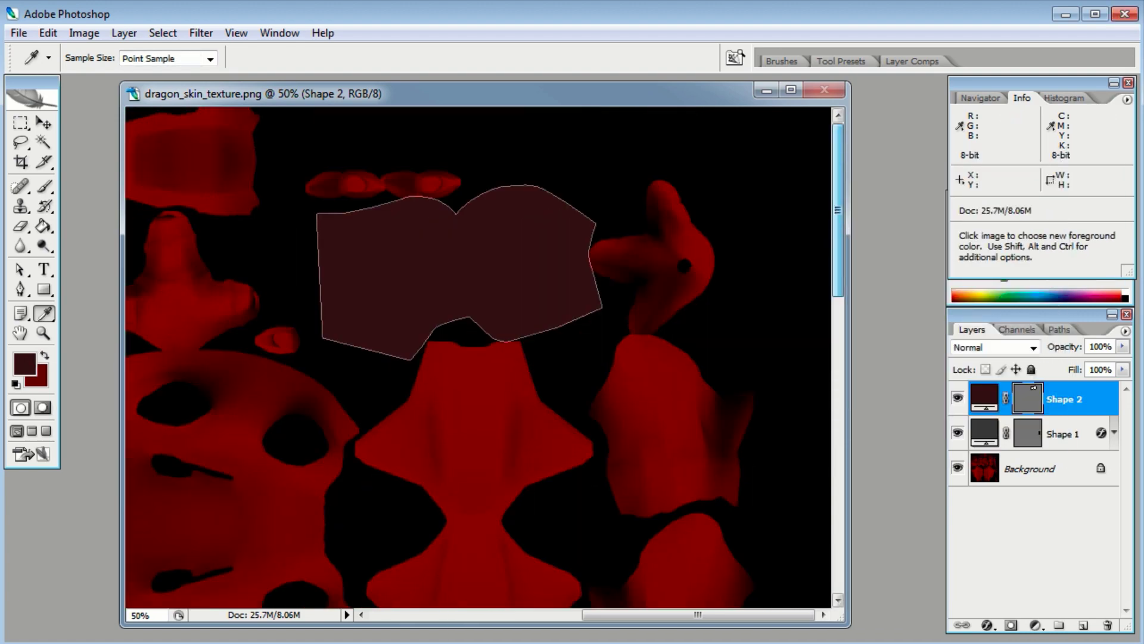
# Step: Switch to the Move tool and deselect Shape 2 to view the shapes cleanly
pyautogui.click(42, 122)
pyautogui.click(806, 299)
pyautogui.moveTo(671, 615); pyautogui.dragTo(576, 613)
pyautogui.keyDown('ctrl'); pyautogui.hscroll(5, 572, 376); pyautogui.keyUp('ctrl')
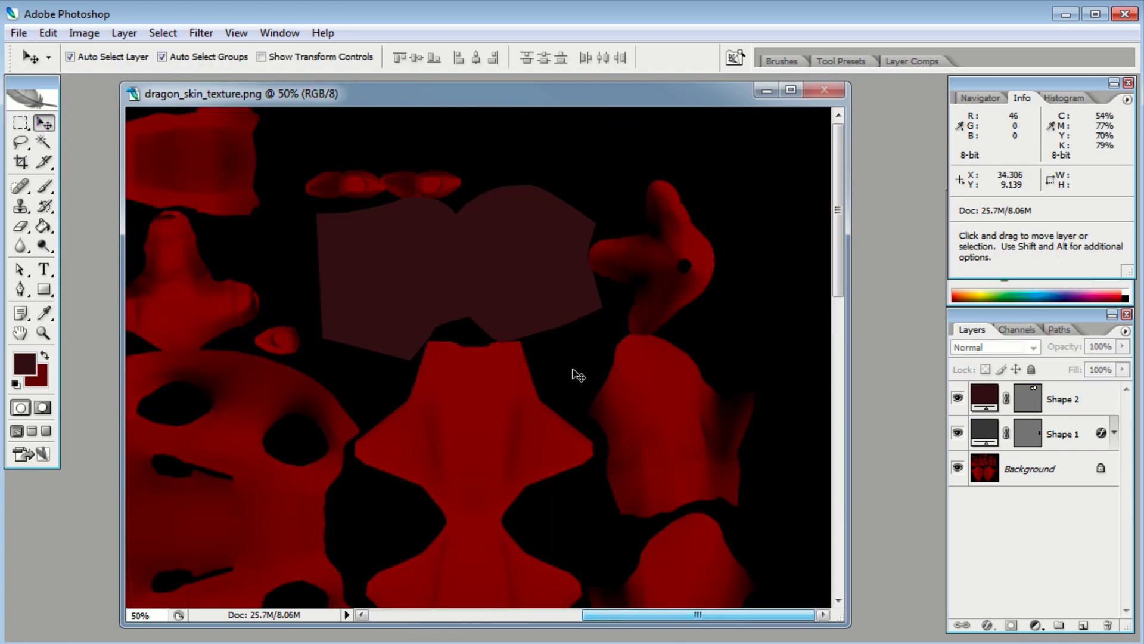
pyautogui.scroll(-2, 572, 376)
pyautogui.scroll(2, 572, 375)
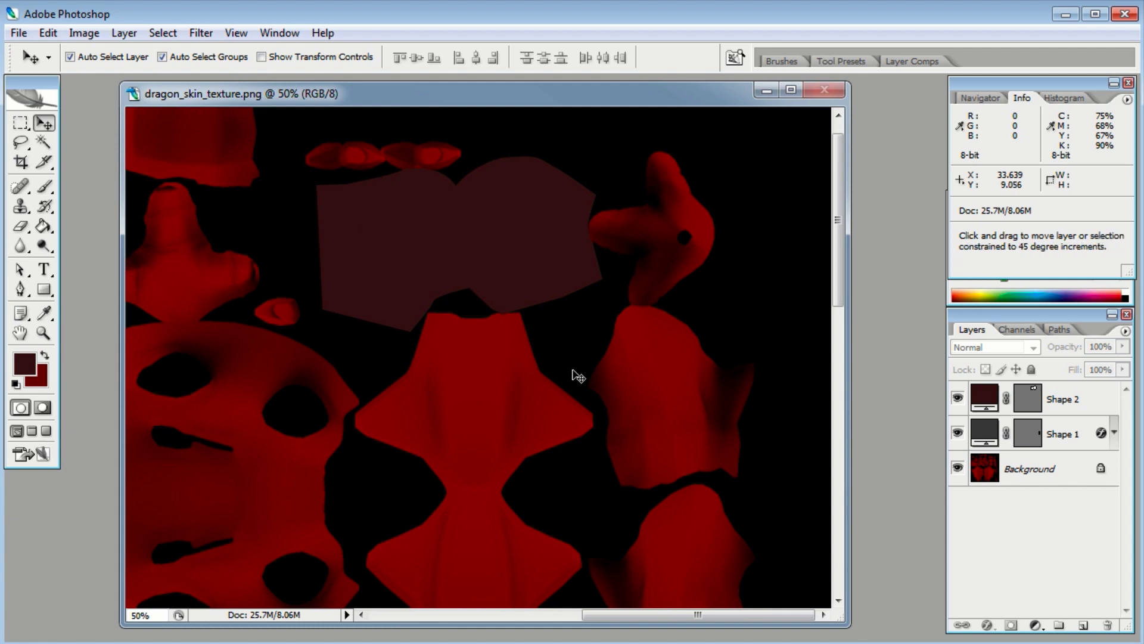
# Step: Save for Web as a JPEG at quality 90, adding '_02' before the file extension
pyautogui.hotkey('ctrl', 'alt', 'shift', 's')
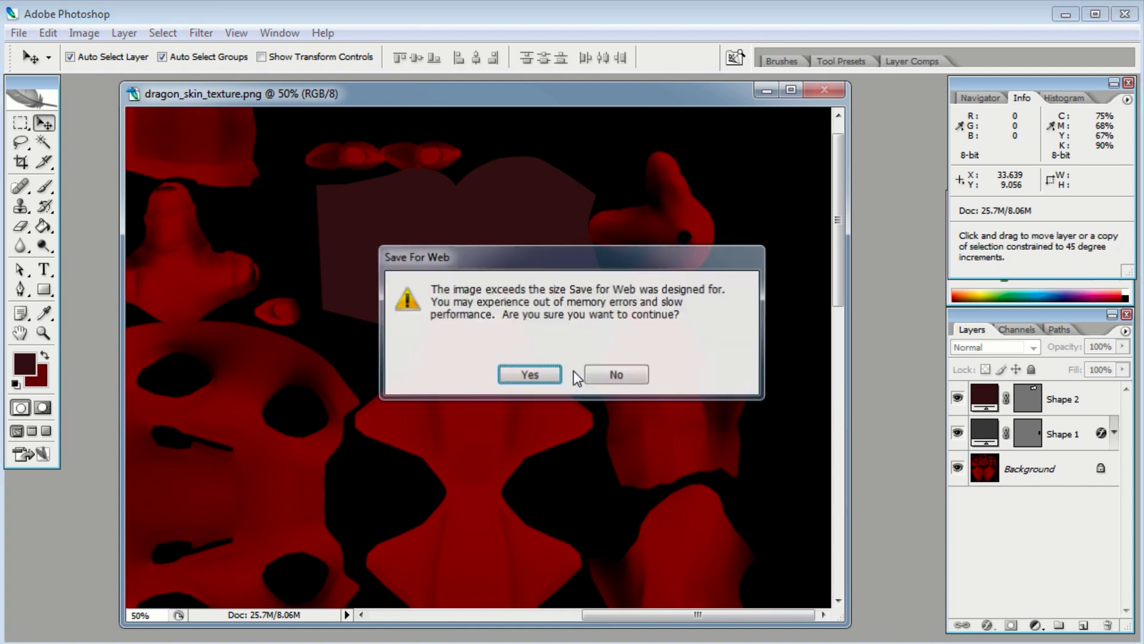
pyautogui.click(530, 376)
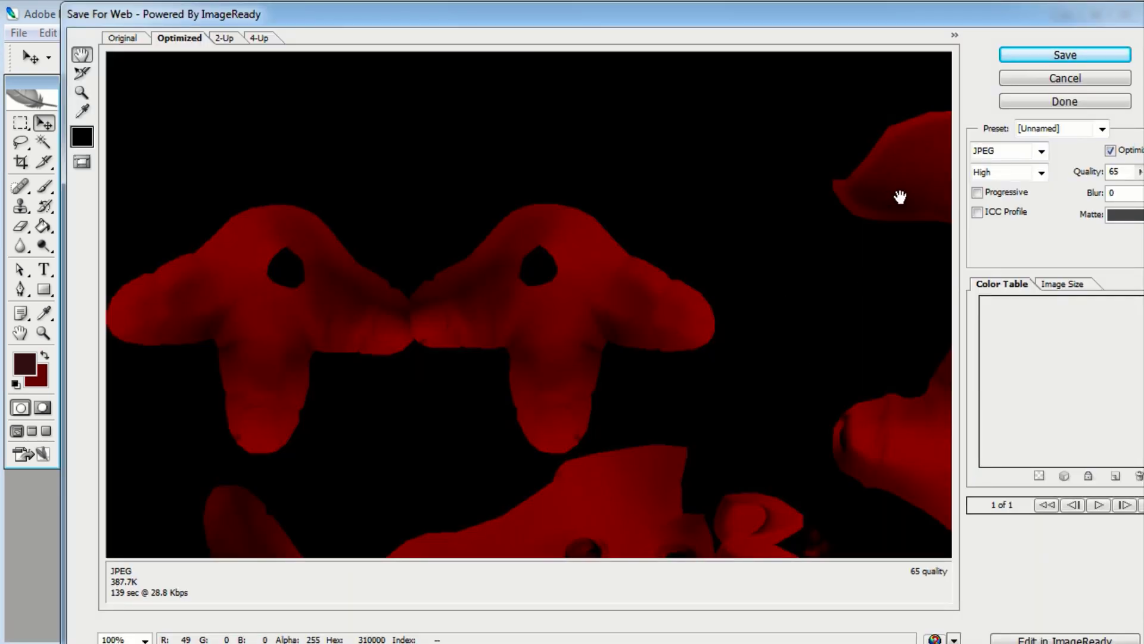
pyautogui.click(1139, 171)
pyautogui.moveTo(1110, 198); pyautogui.dragTo(1135, 199)
pyautogui.click(1092, 59)
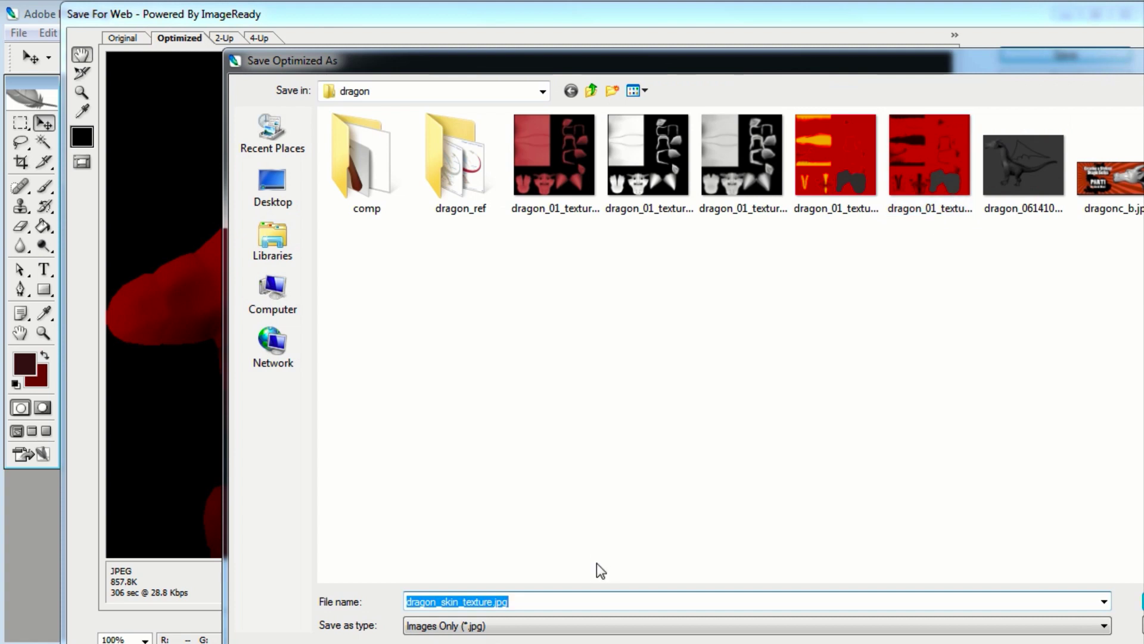
pyautogui.click(510, 603)
pyautogui.press('Left')
pyautogui.press('Left')
pyautogui.press('Left')
pyautogui.press('Left')
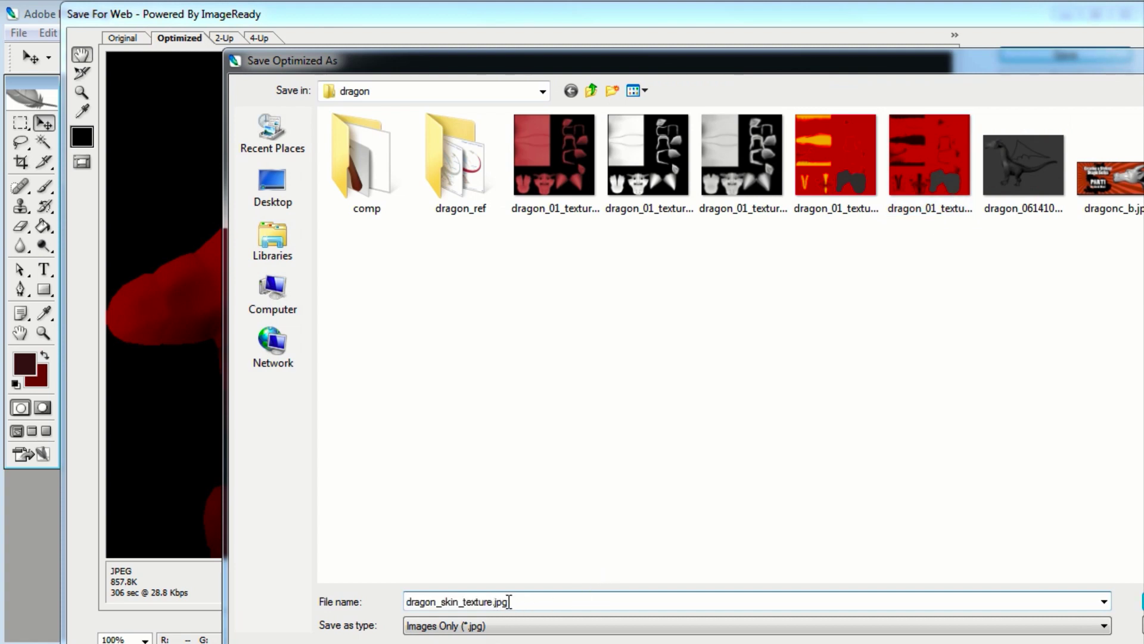
pyautogui.write('_02')
pyautogui.press('Return')
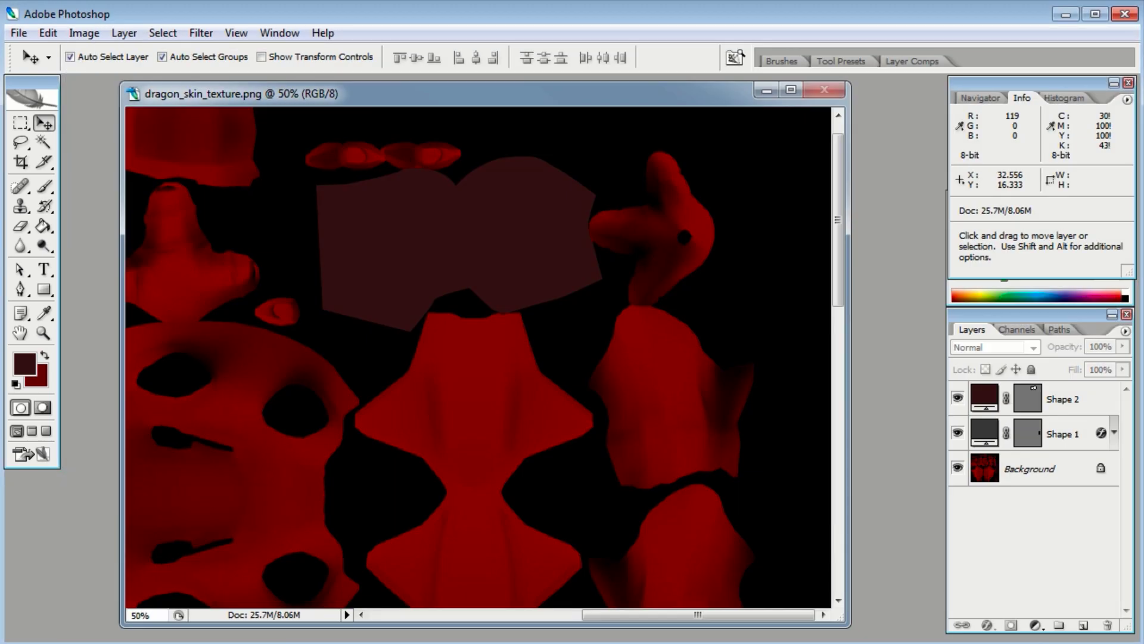
pyautogui.hotkey('alt', 'Tab')
# Step: Close the render window, return to Blender, and widen the 3D view over the image editor
pyautogui.scroll(-2, 691, 231)
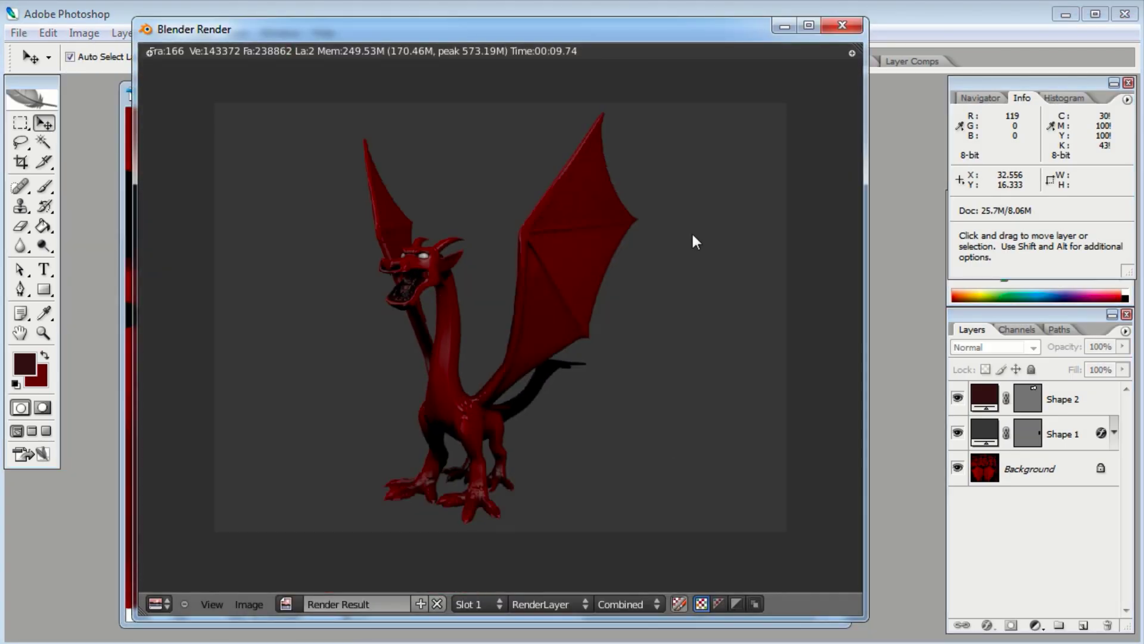
pyautogui.scroll(1, 739, 200)
pyautogui.click(858, 30)
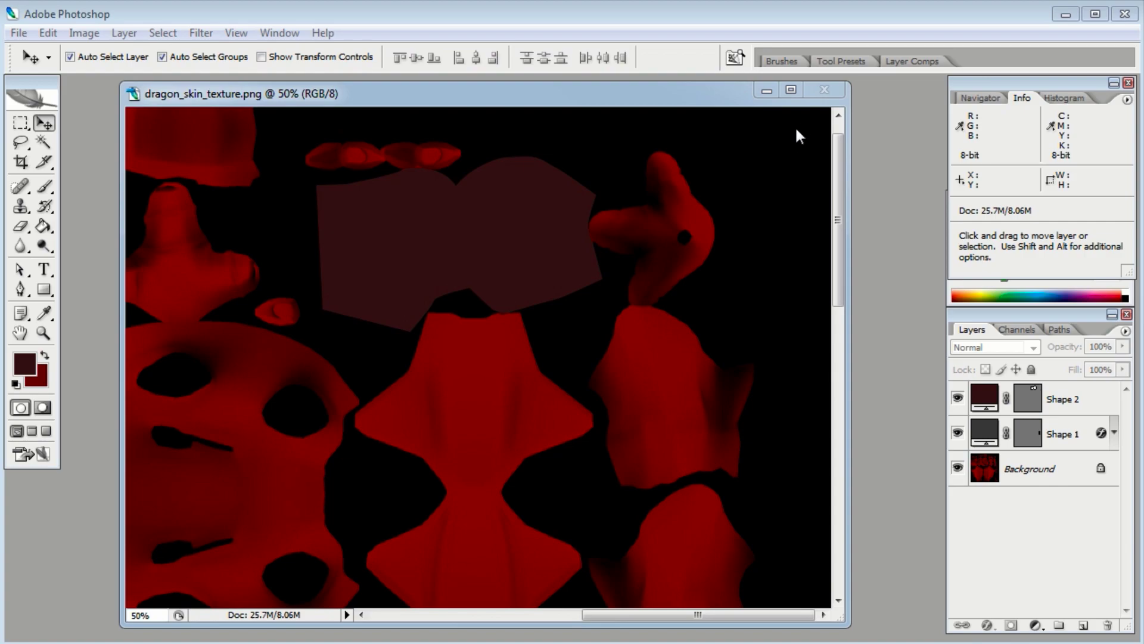
pyautogui.hotkey('alt', 'Tab')
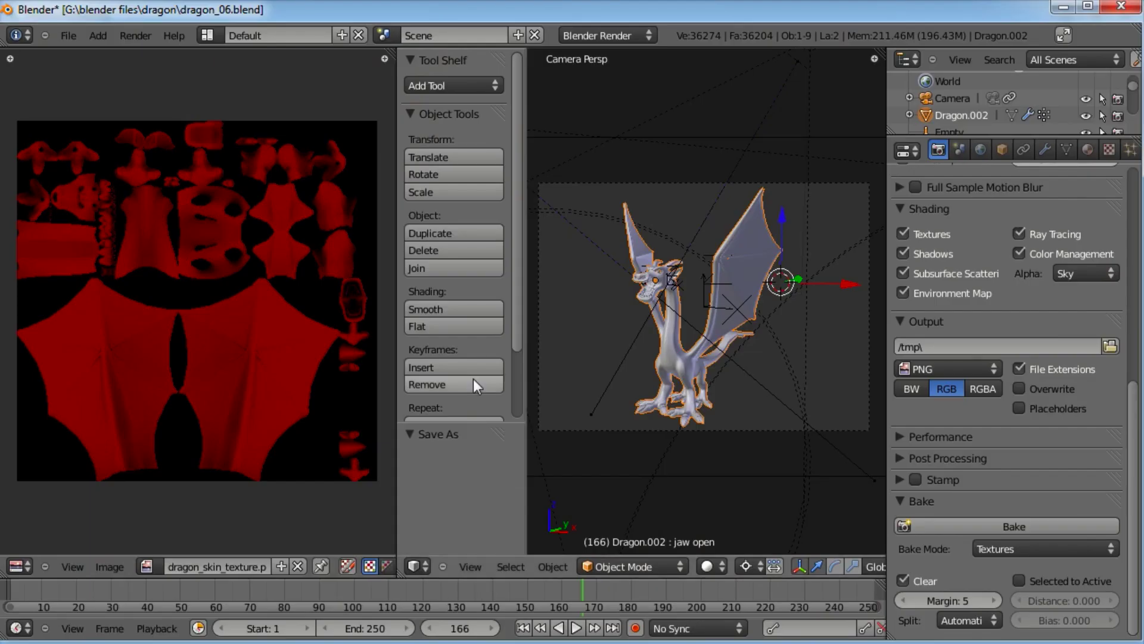
pyautogui.moveTo(395, 231); pyautogui.dragTo(29, 230)
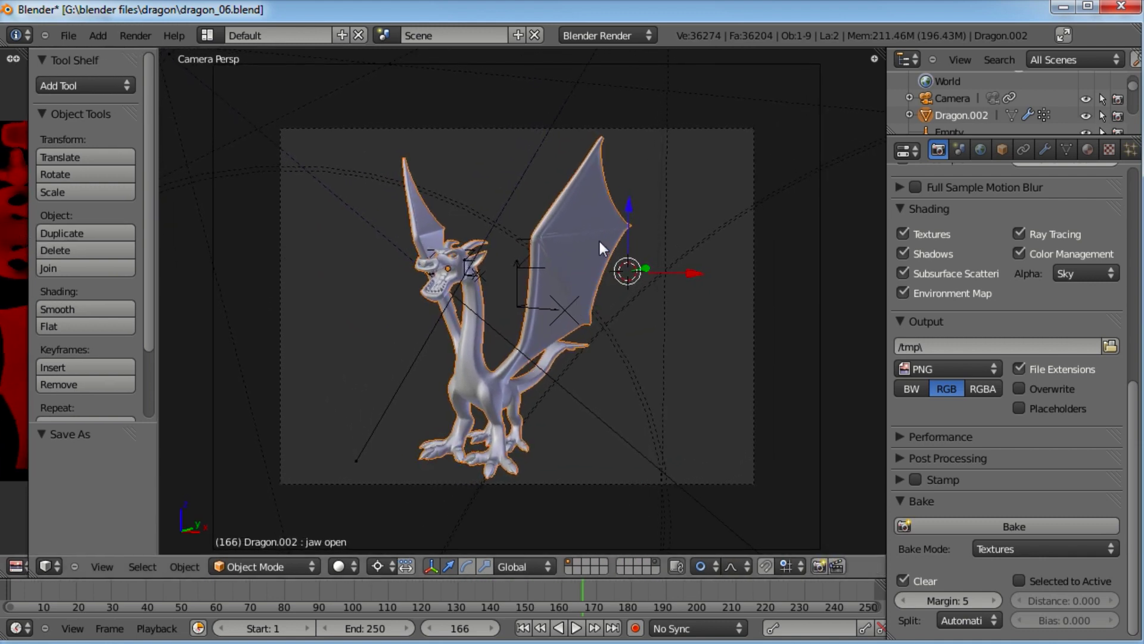
# Step: Unlink the red texture from the dragon's material and move the ao slot up one place
pyautogui.click(1088, 149)
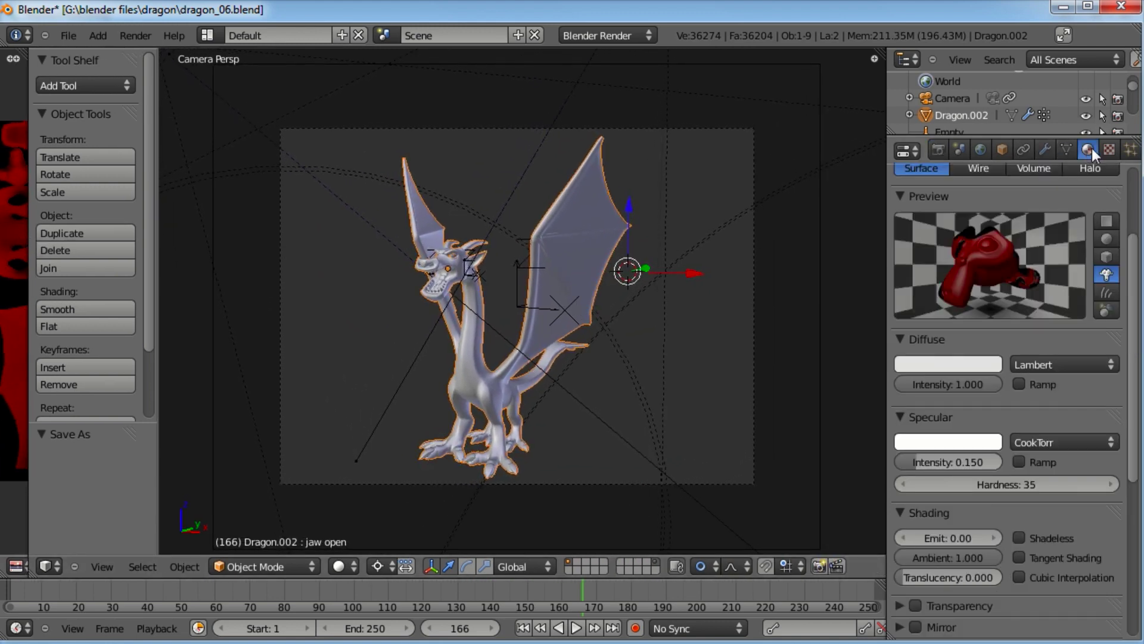
pyautogui.click(1079, 149)
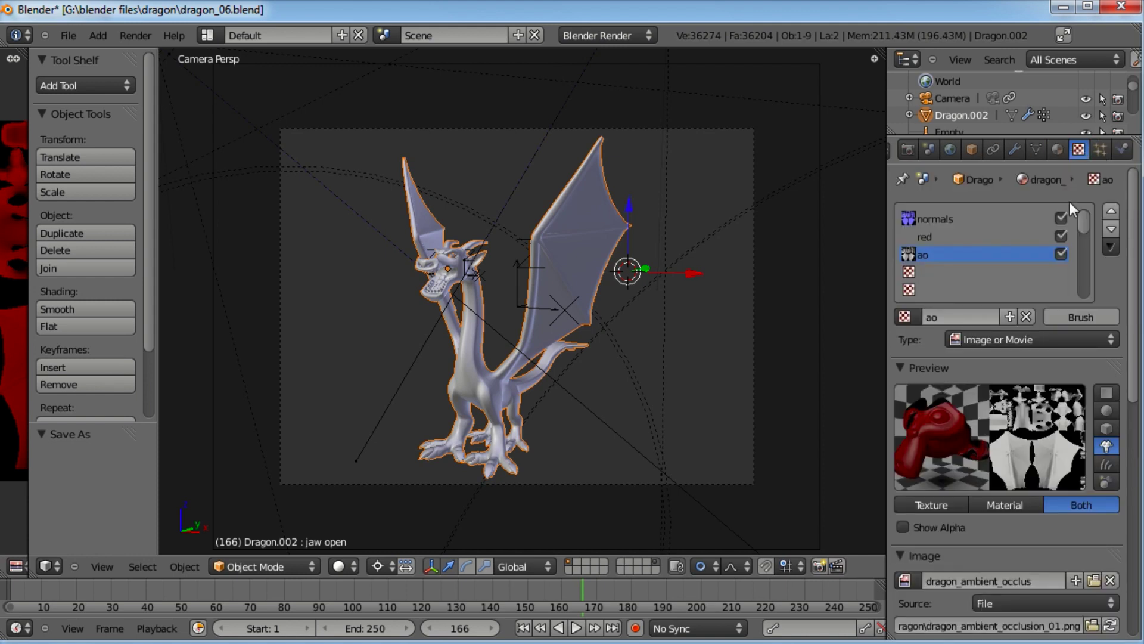
pyautogui.click(972, 238)
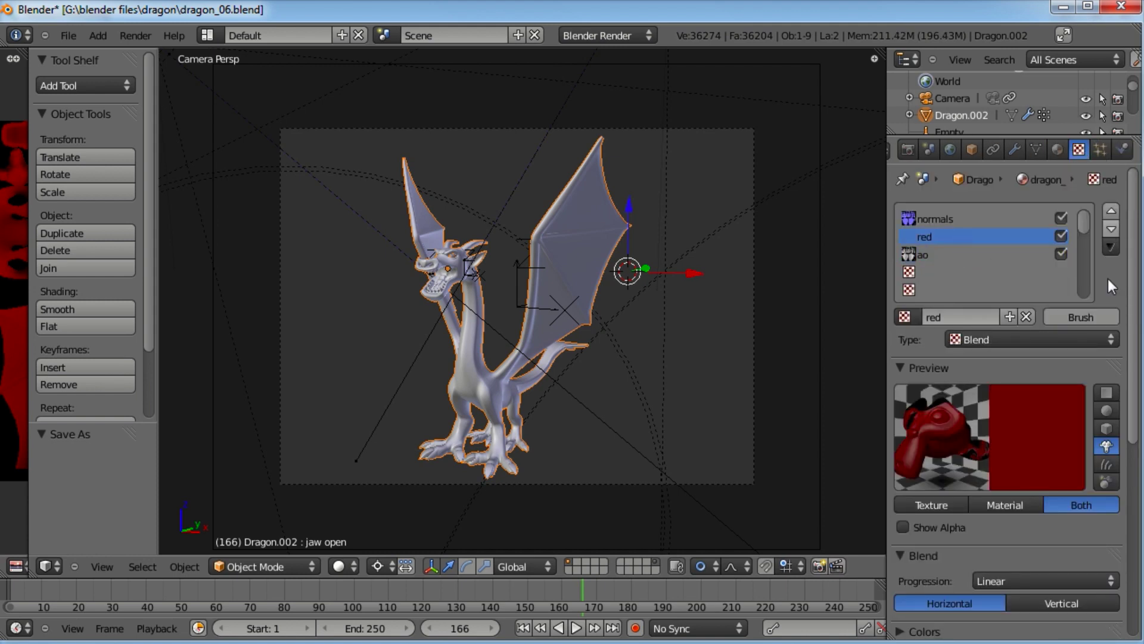
pyautogui.click(1027, 315)
pyautogui.click(935, 256)
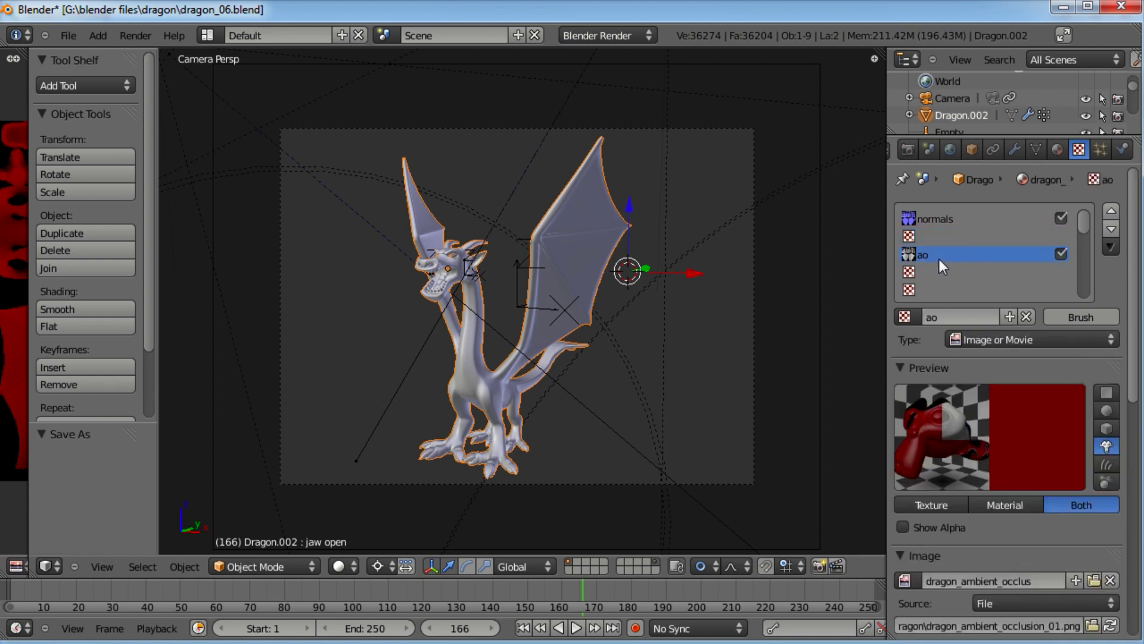
pyautogui.click(1110, 211)
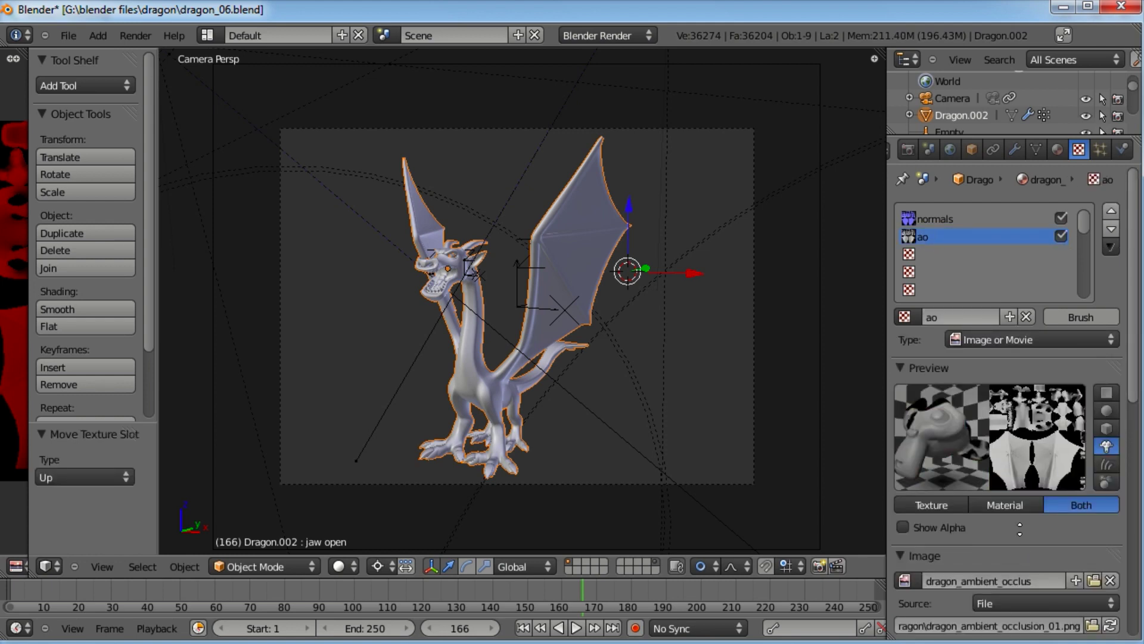
pyautogui.scroll(-3, 1017, 462)
# Step: Load dragon_skin_texture_01.jpg as the ao texture's image
pyautogui.click(1093, 543)
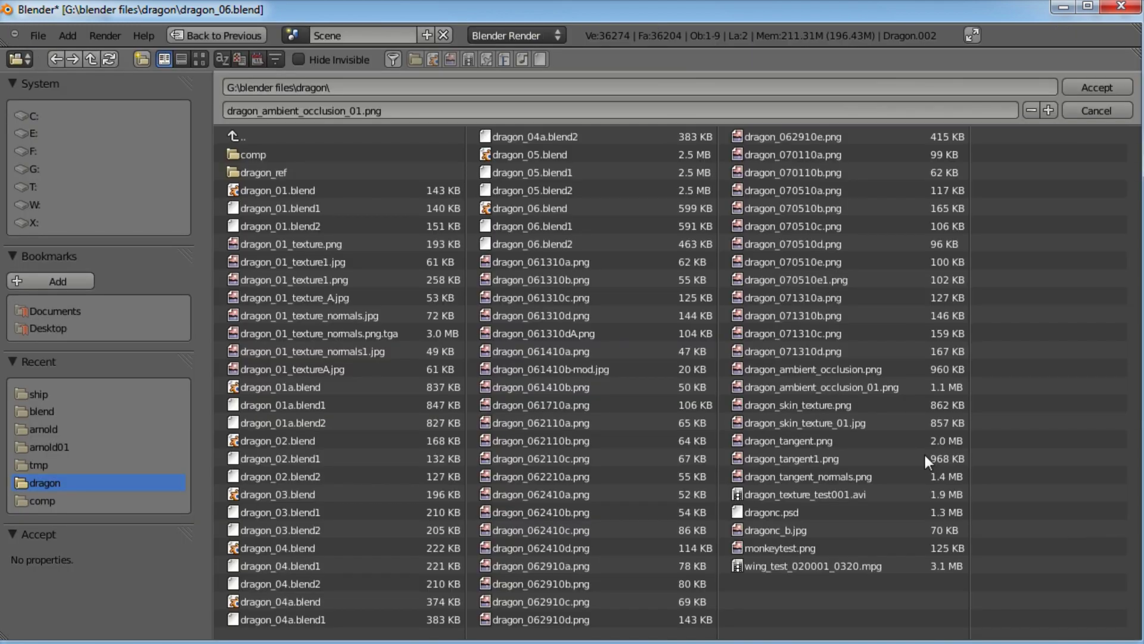
pyautogui.click(855, 421)
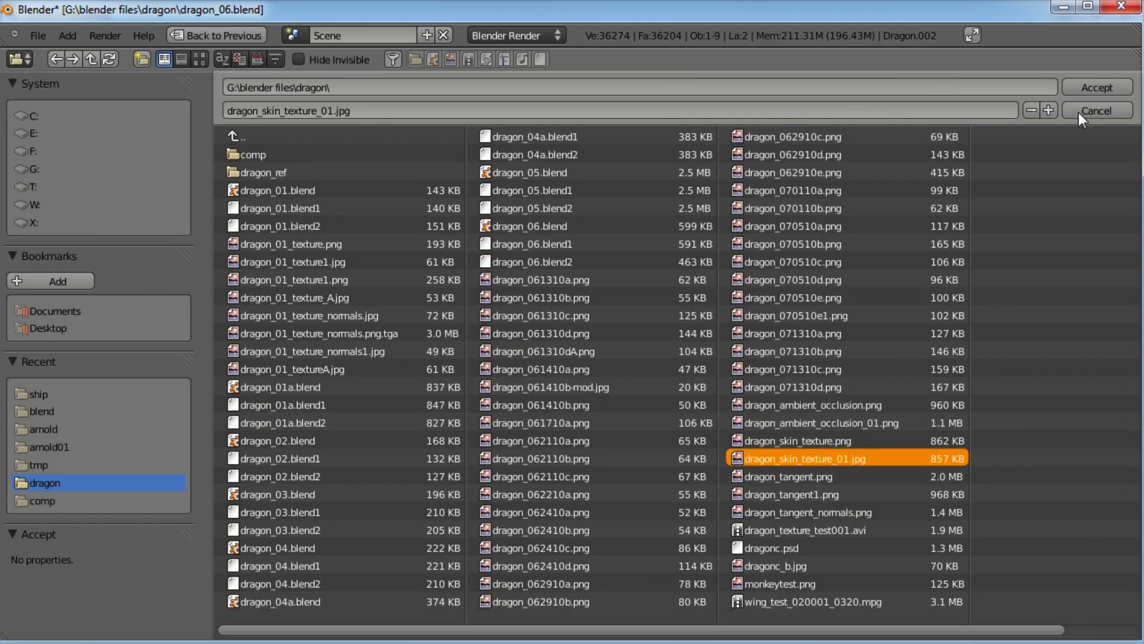
pyautogui.click(1070, 88)
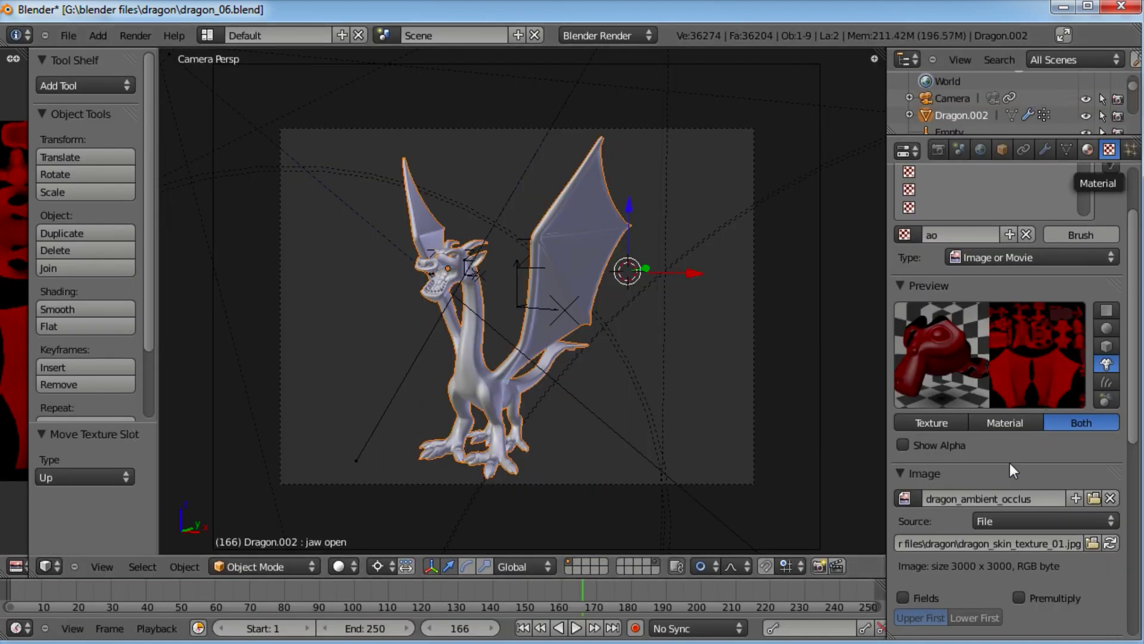
pyautogui.scroll(-6, 1010, 463)
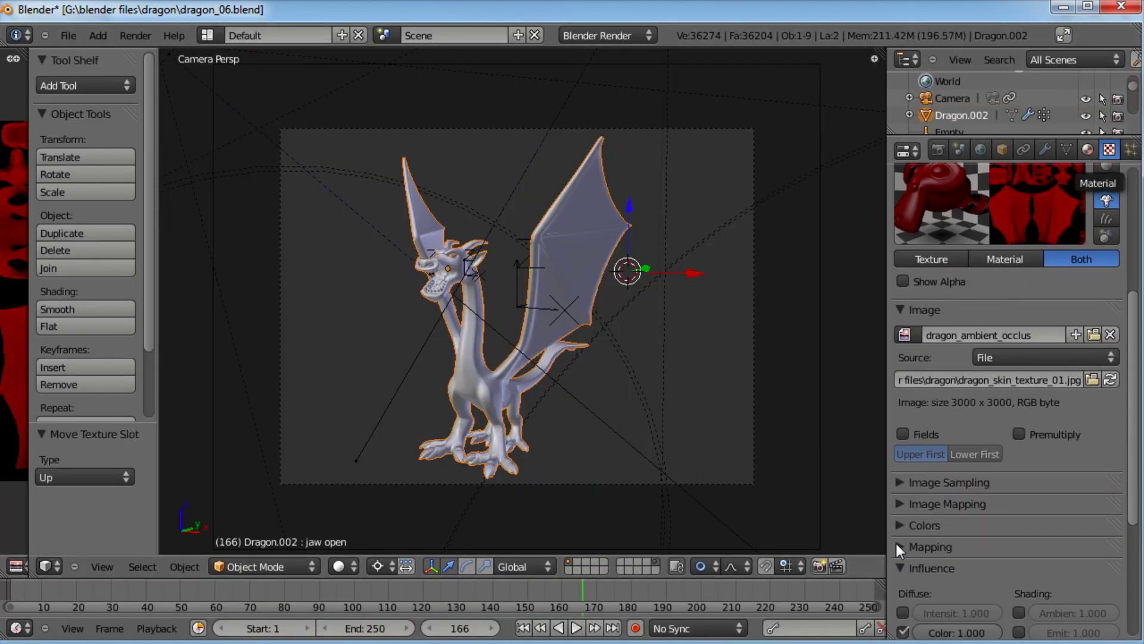
# Step: Set the ao texture's blend type to Mix and save over dragon_06.blend
pyautogui.click(896, 544)
pyautogui.click(897, 544)
pyautogui.scroll(-4, 1014, 488)
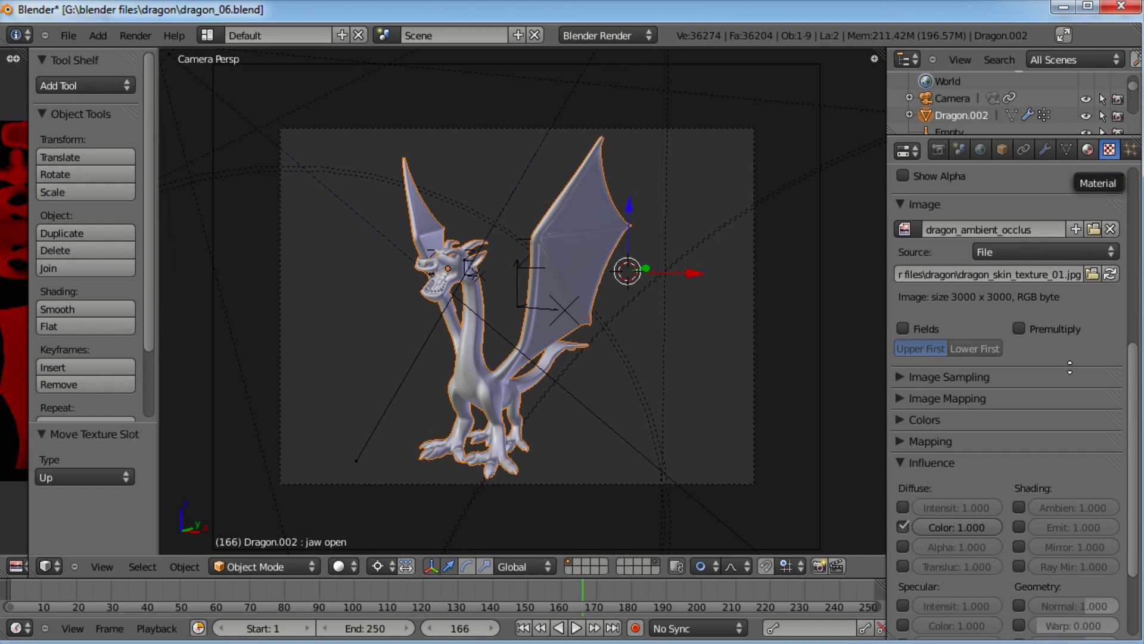
pyautogui.scroll(-3, 1070, 366)
pyautogui.click(970, 607)
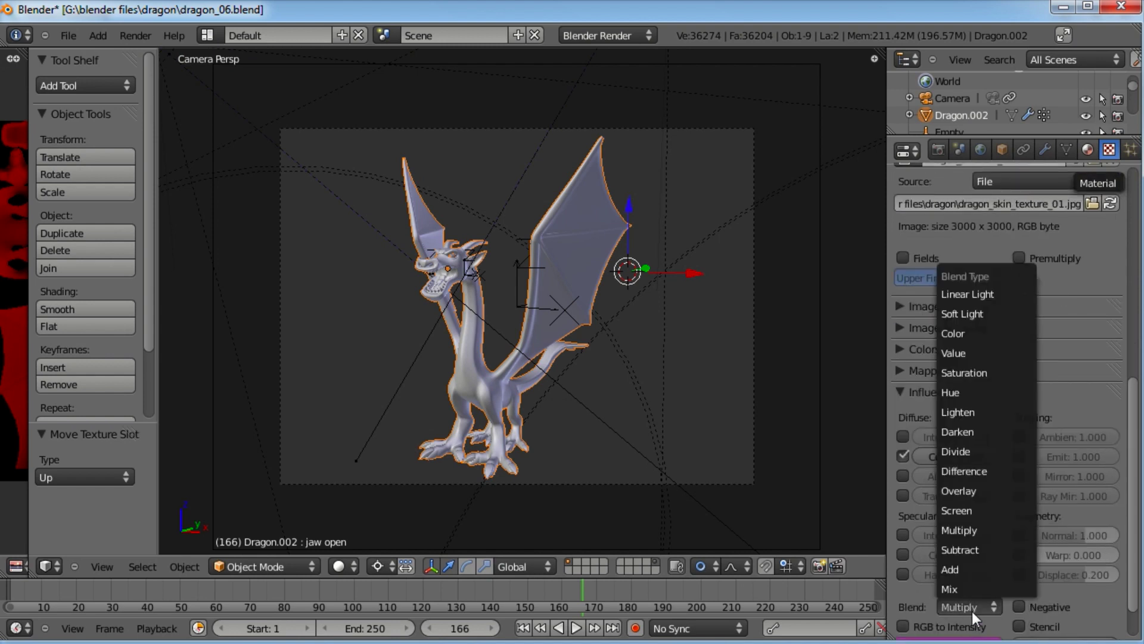
pyautogui.click(979, 589)
pyautogui.scroll(9, 992, 424)
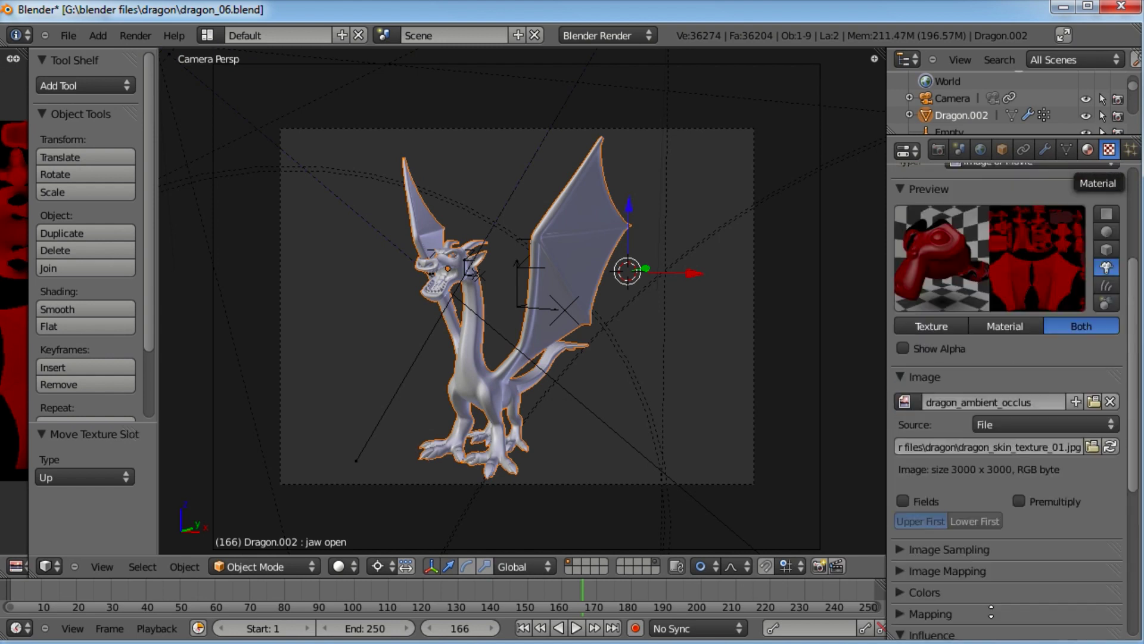
pyautogui.scroll(2, 964, 420)
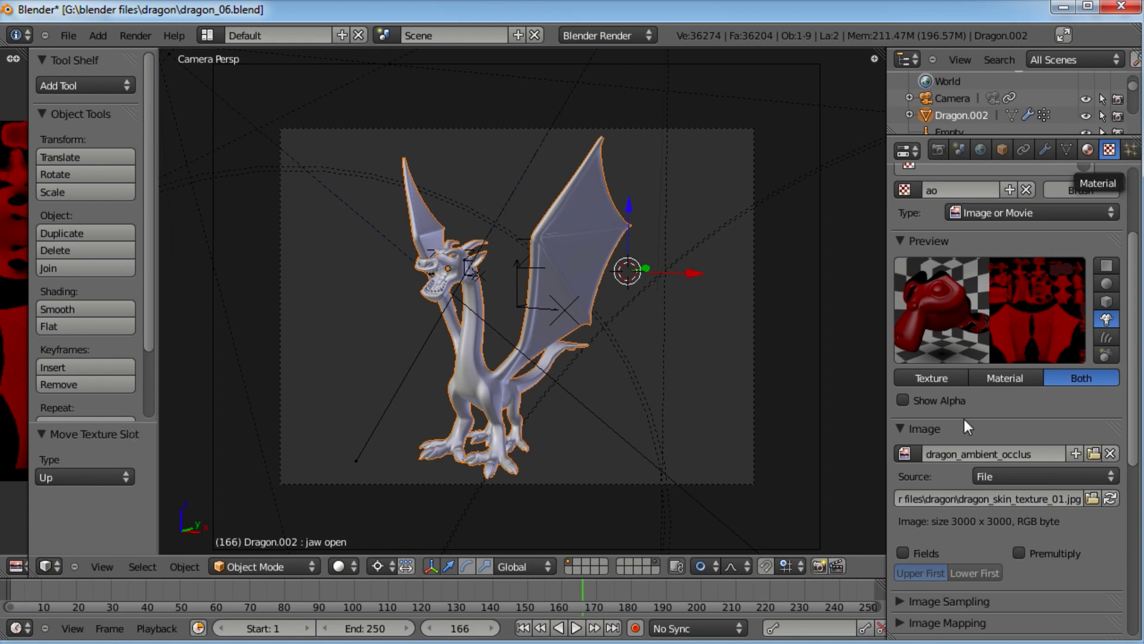
pyautogui.hotkey('ctrl', 's')
pyautogui.click(578, 274)
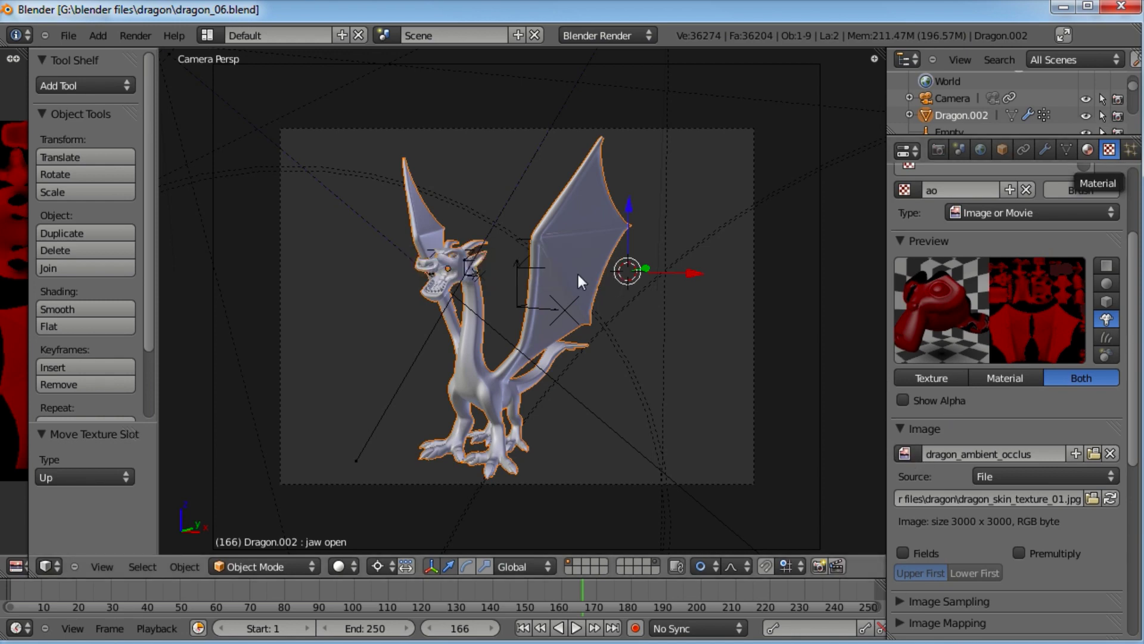
pyautogui.press('F12')
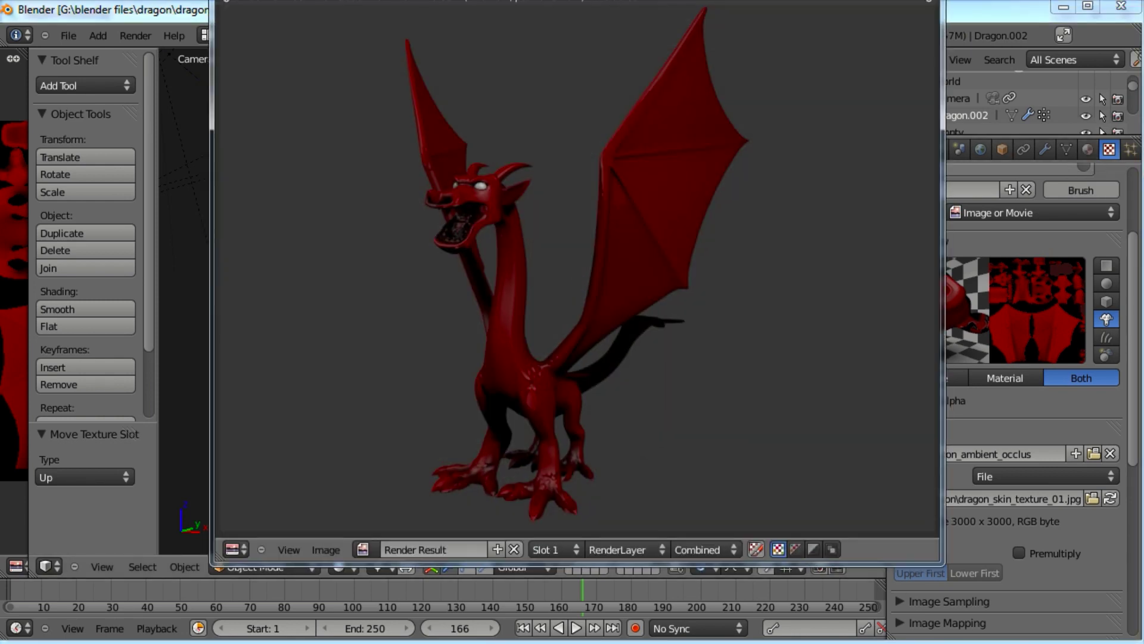
pyautogui.press('F12')
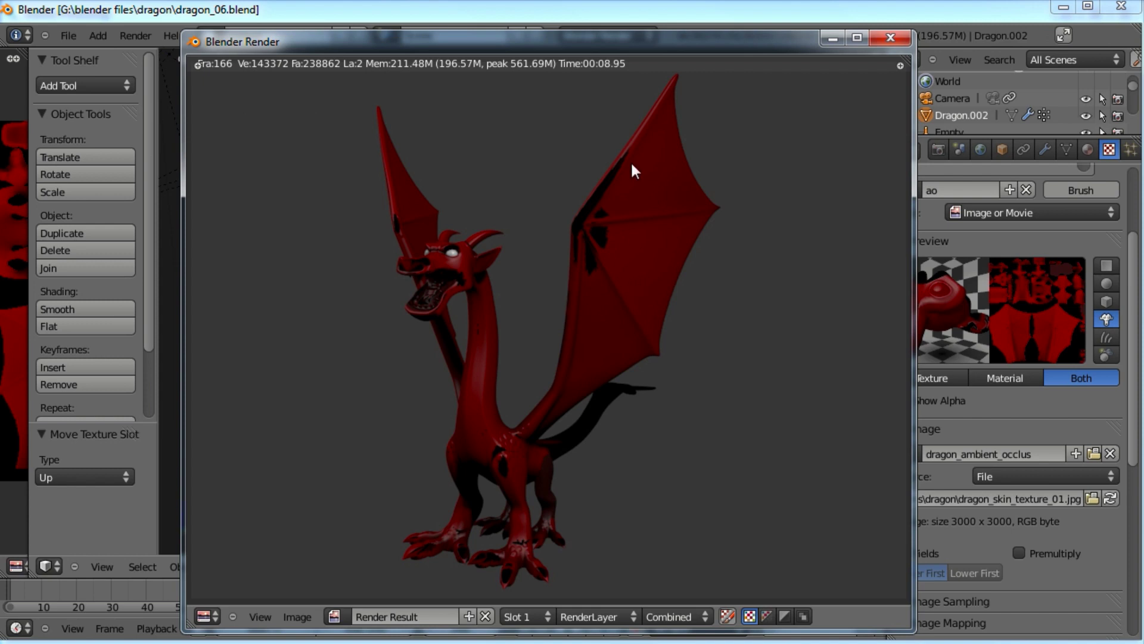
pyautogui.scroll(-1, 471, 268)
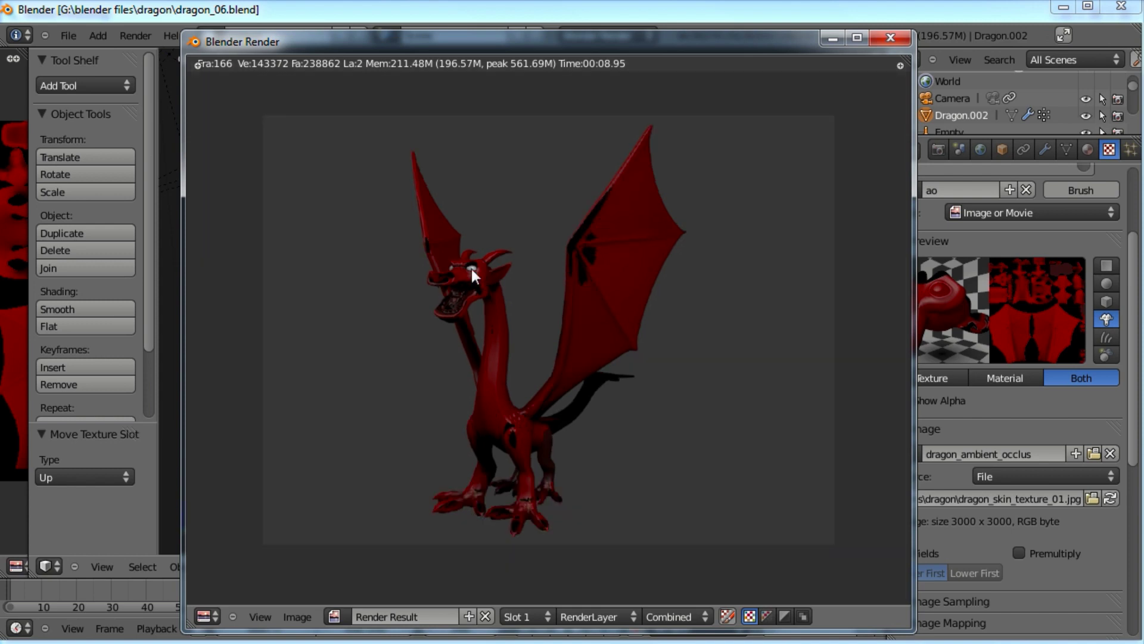
pyautogui.scroll(3, 471, 269)
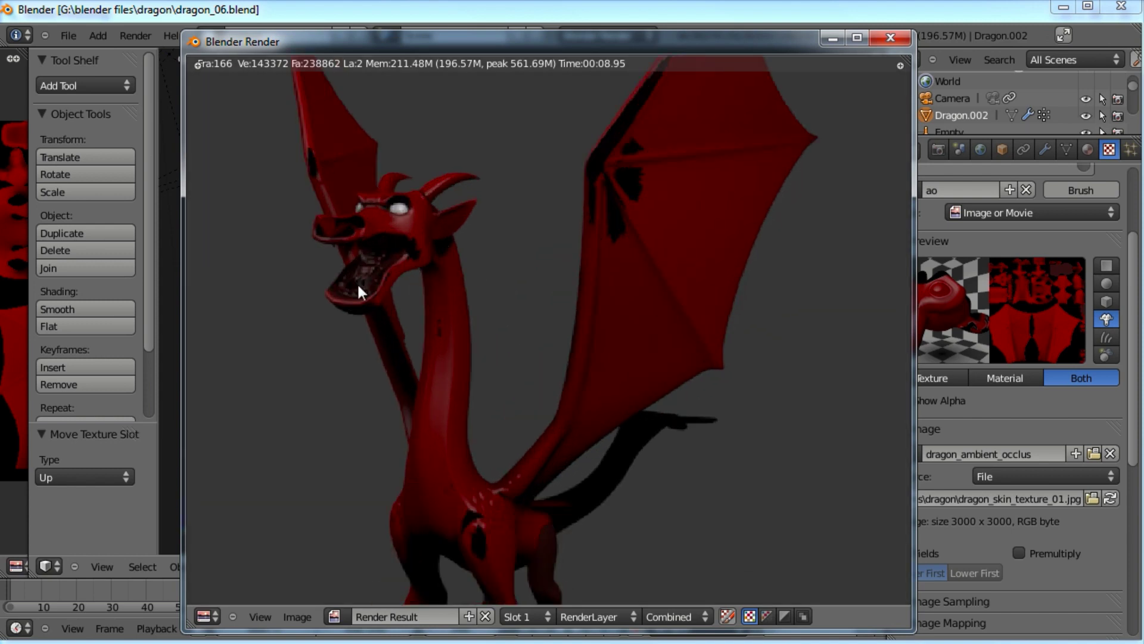
pyautogui.scroll(-2, 364, 284)
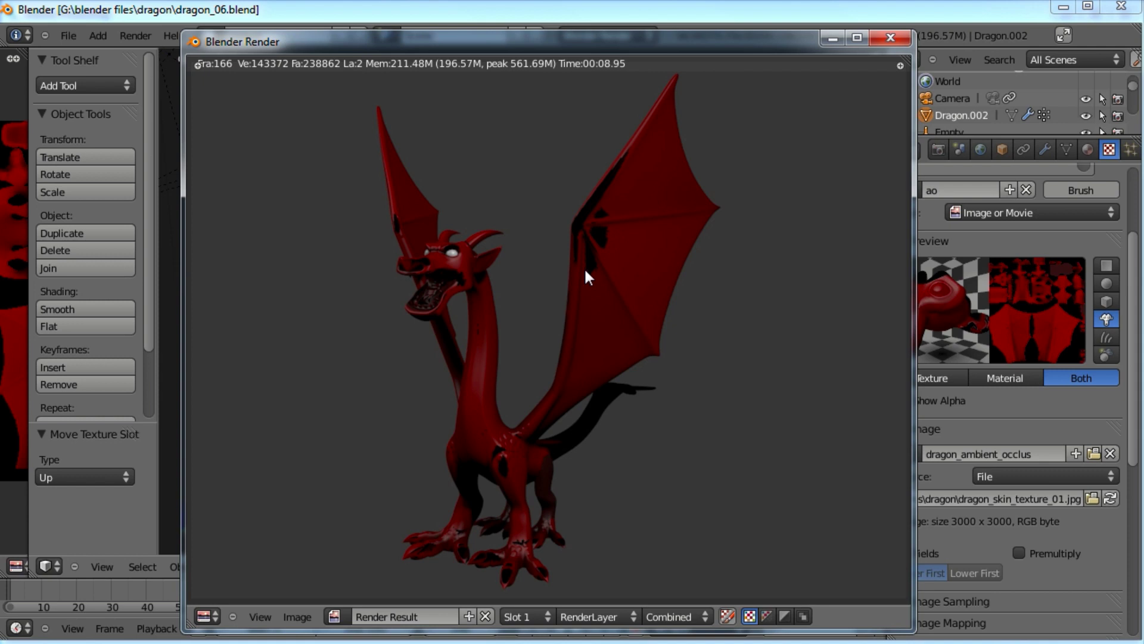
pyautogui.press('Escape')
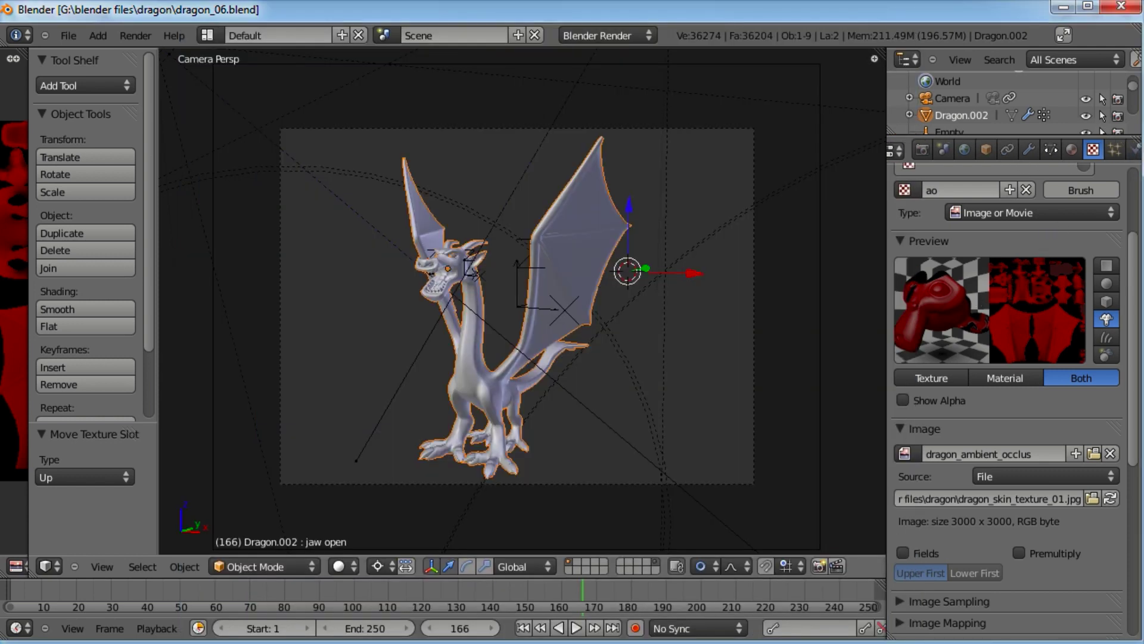
# Step: Enable world ambient occlusion, hide the camera and lamp layer, and render with F12
pyautogui.click(979, 150)
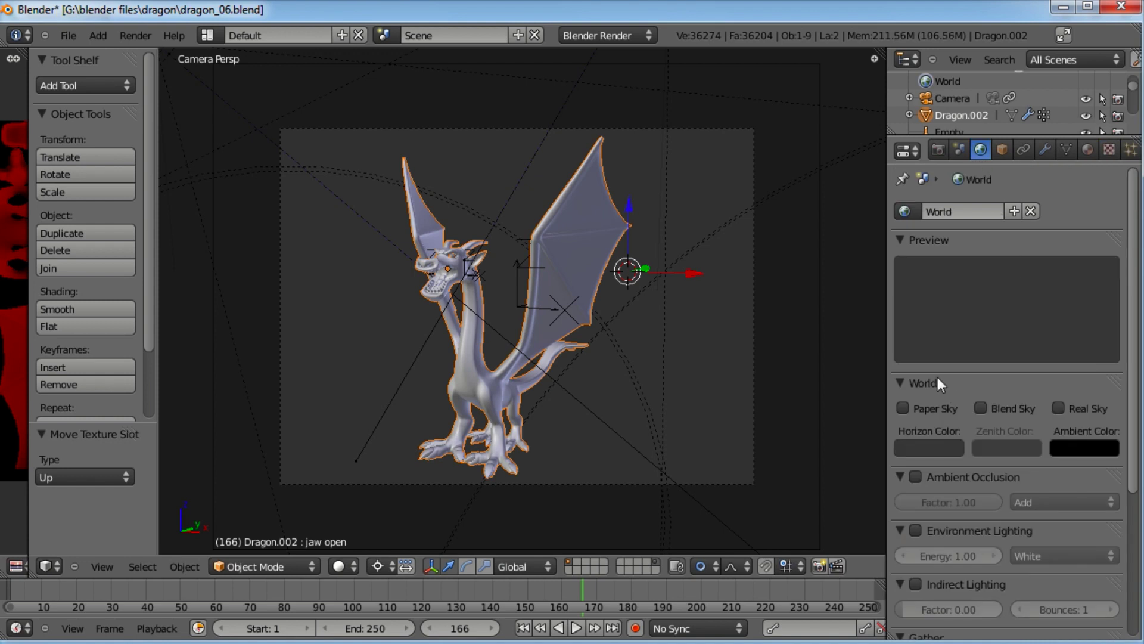
pyautogui.click(915, 477)
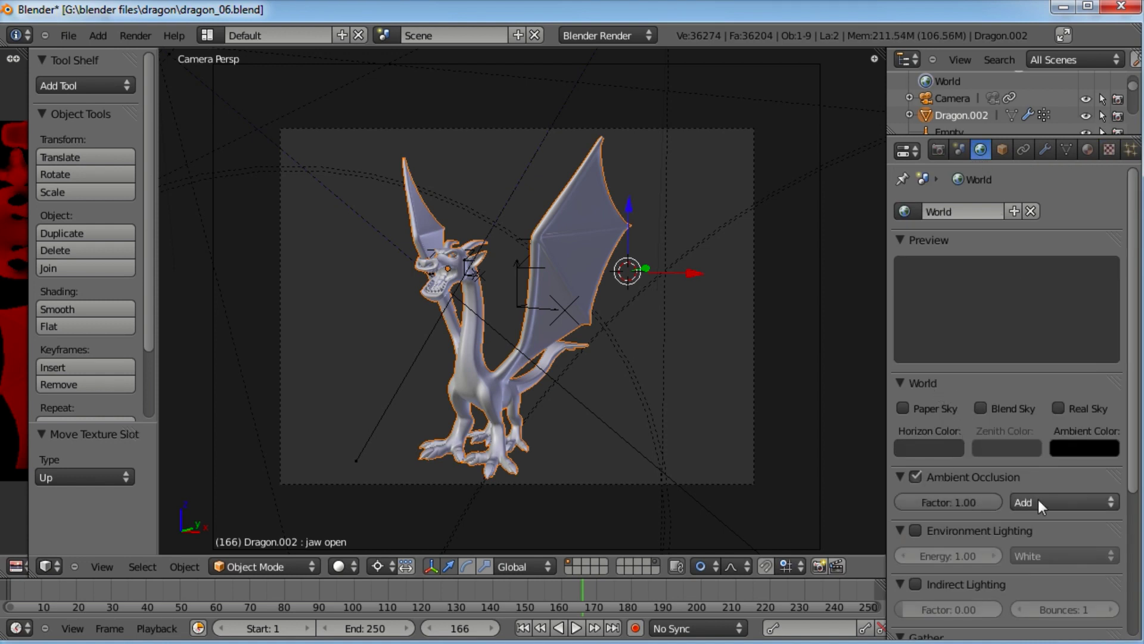
pyautogui.click(658, 561)
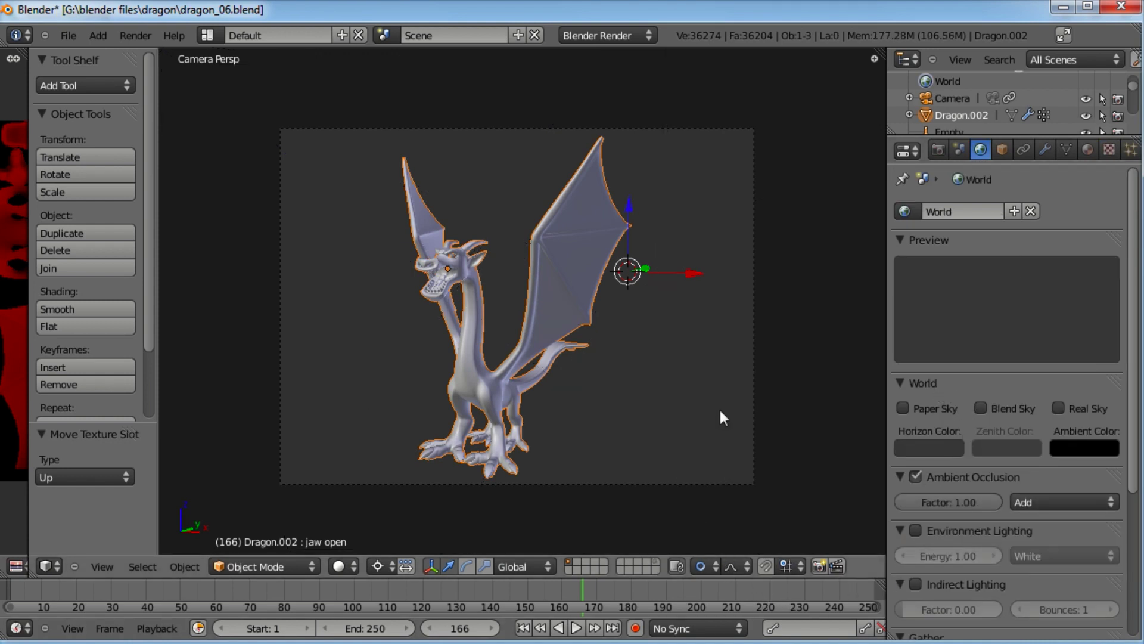
pyautogui.press('F12')
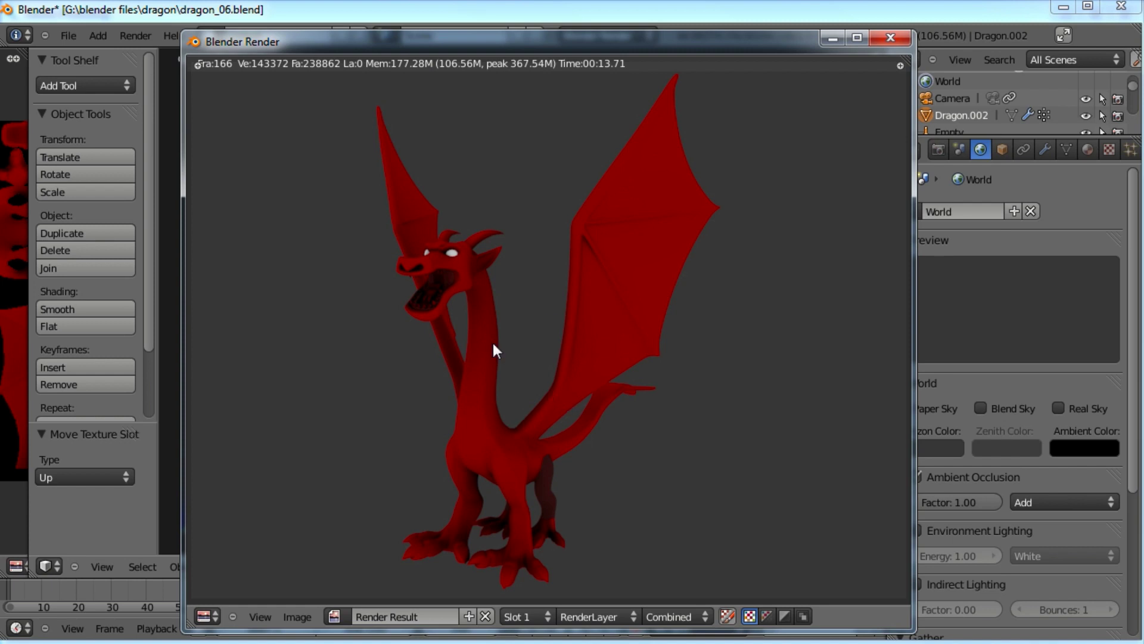
# Step: Close the render window and delete the dark Shape 2 layer from the texture
pyautogui.press('Escape')
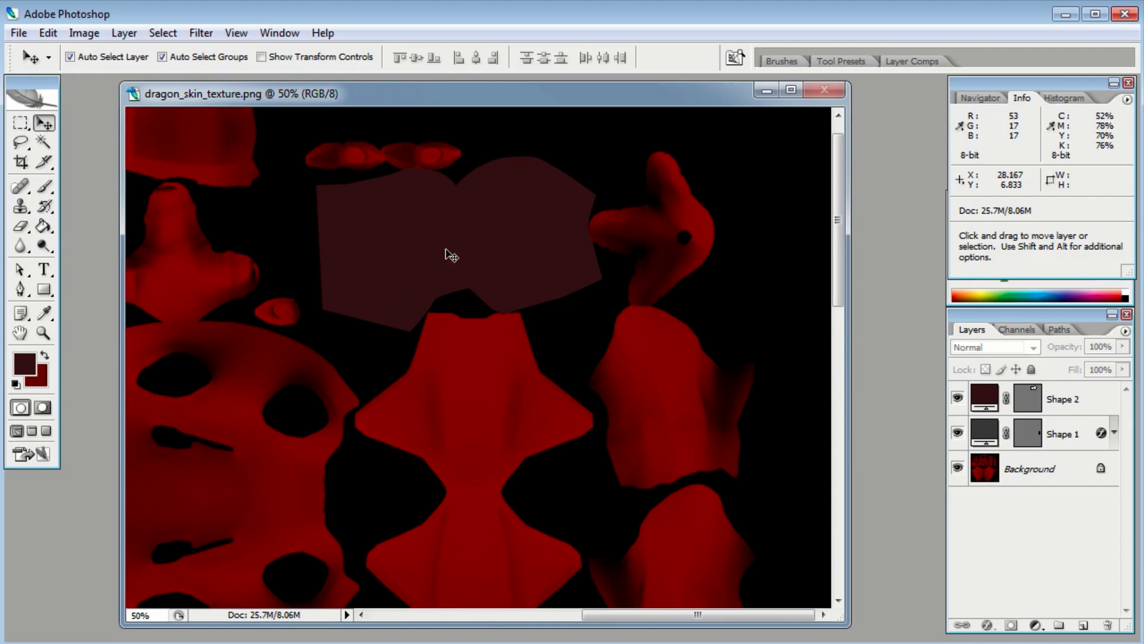
pyautogui.click(452, 255)
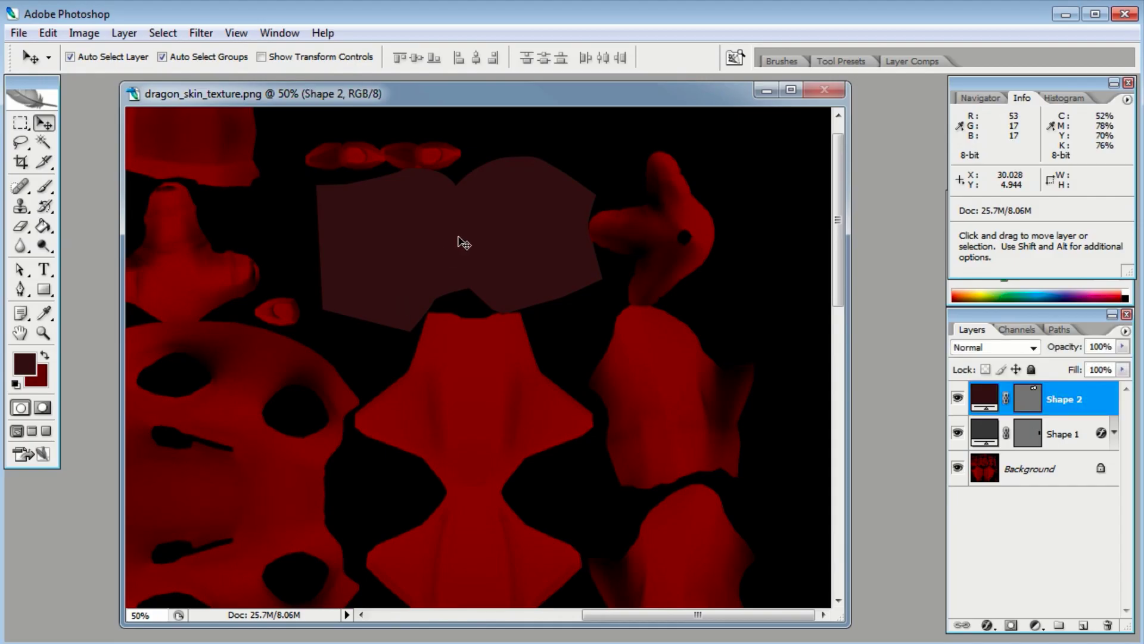
pyautogui.press('Delete')
pyautogui.scroll(-3, 473, 280)
pyautogui.moveTo(473, 280); pyautogui.dragTo(644, 391)
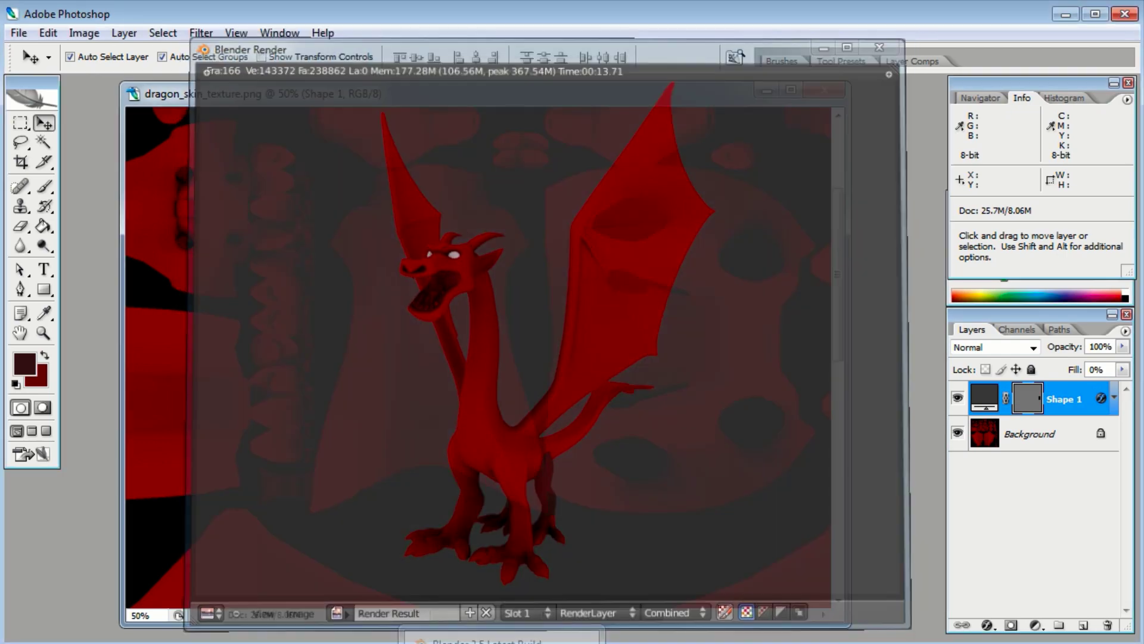
# Step: Switch the 3D viewport to Textured shading and orbit to a low front view of the dragon
pyautogui.click(471, 639)
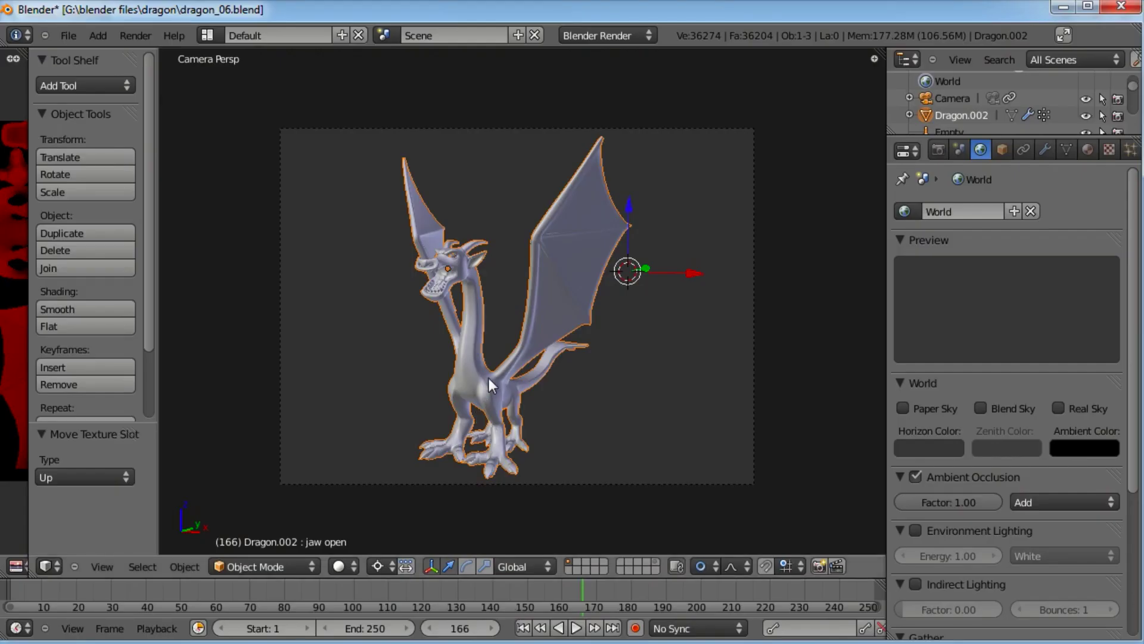
pyautogui.click(514, 566)
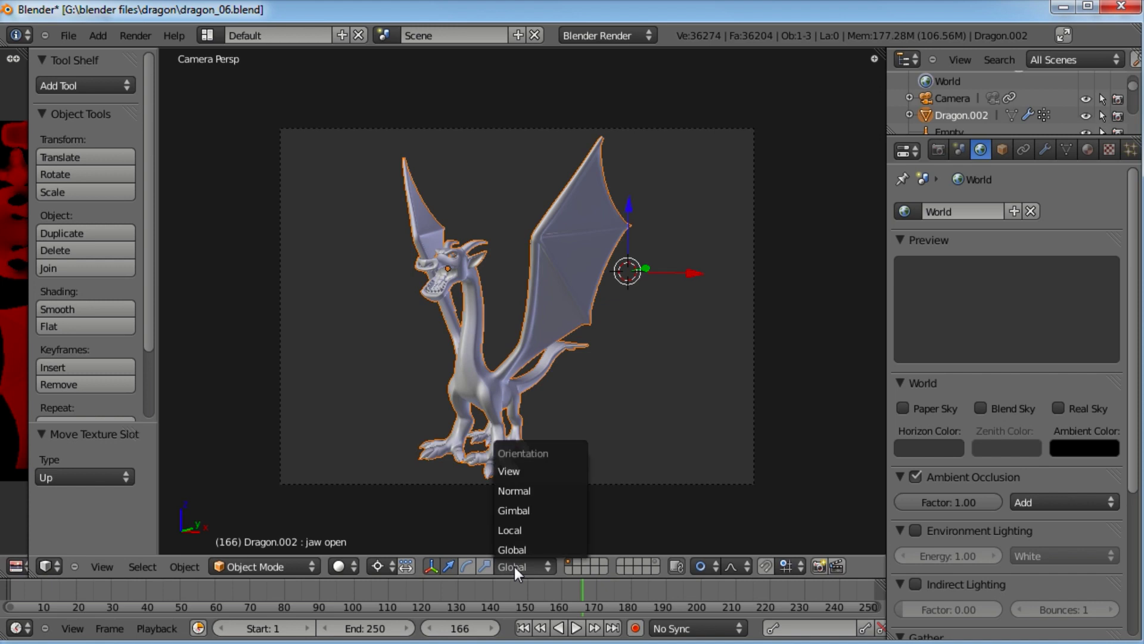
pyautogui.click(341, 566)
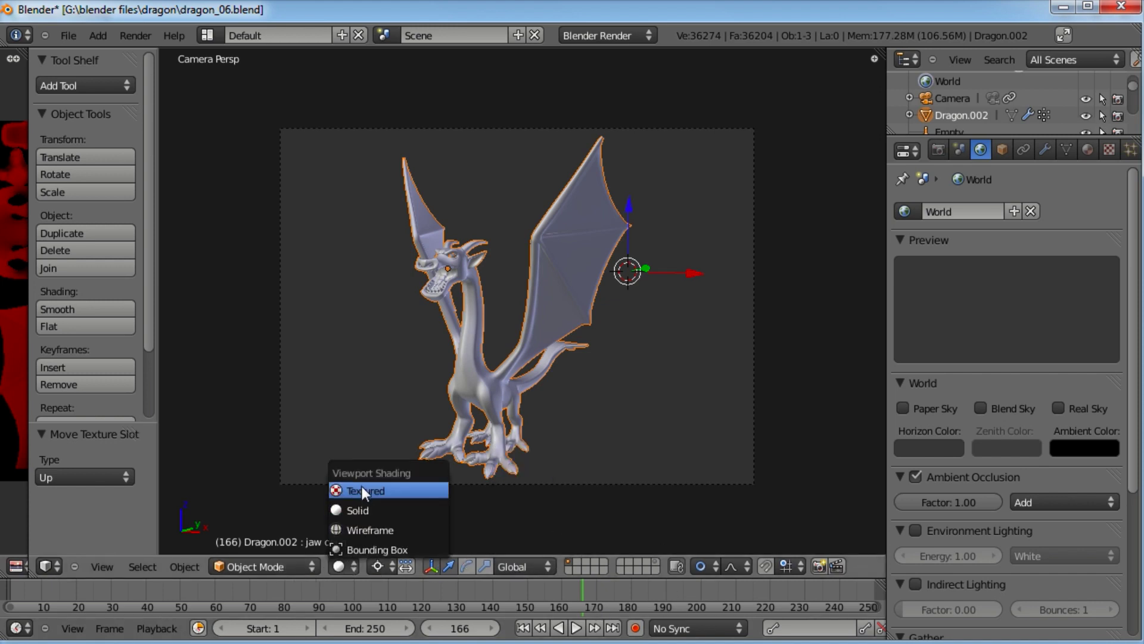
pyautogui.click(413, 490)
pyautogui.scroll(5, 524, 344)
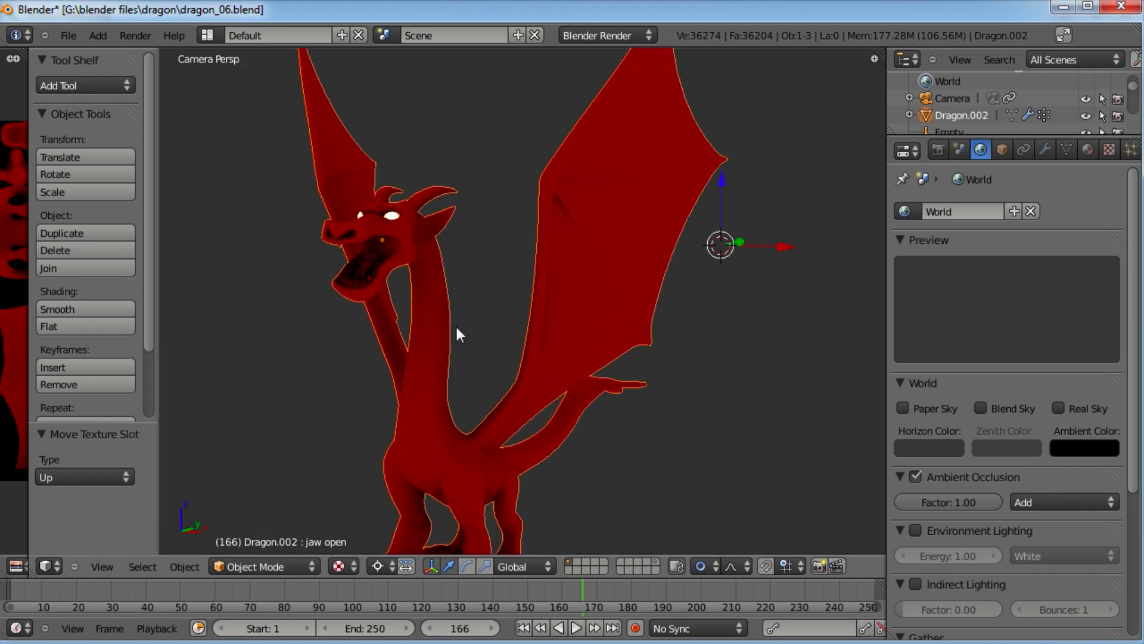
pyautogui.moveTo(457, 329); pyautogui.dragTo(478, 339, button='middle')
pyautogui.scroll(8, 559, 377)
pyautogui.scroll(-5, 571, 358)
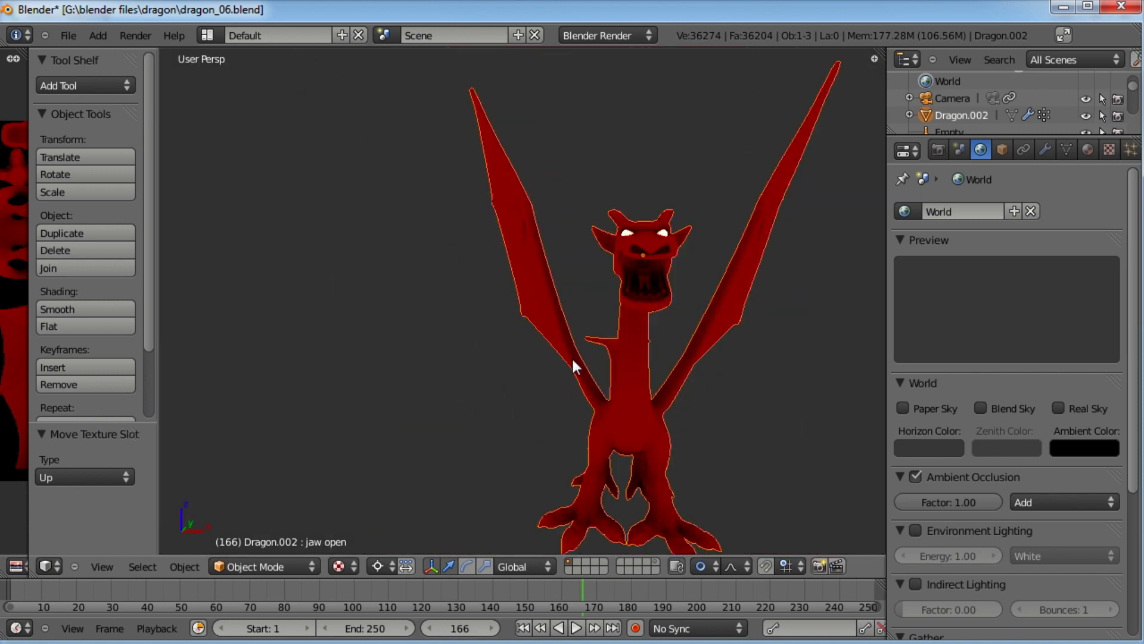
pyautogui.moveTo(572, 361); pyautogui.dragTo(513, 370, button='middle')
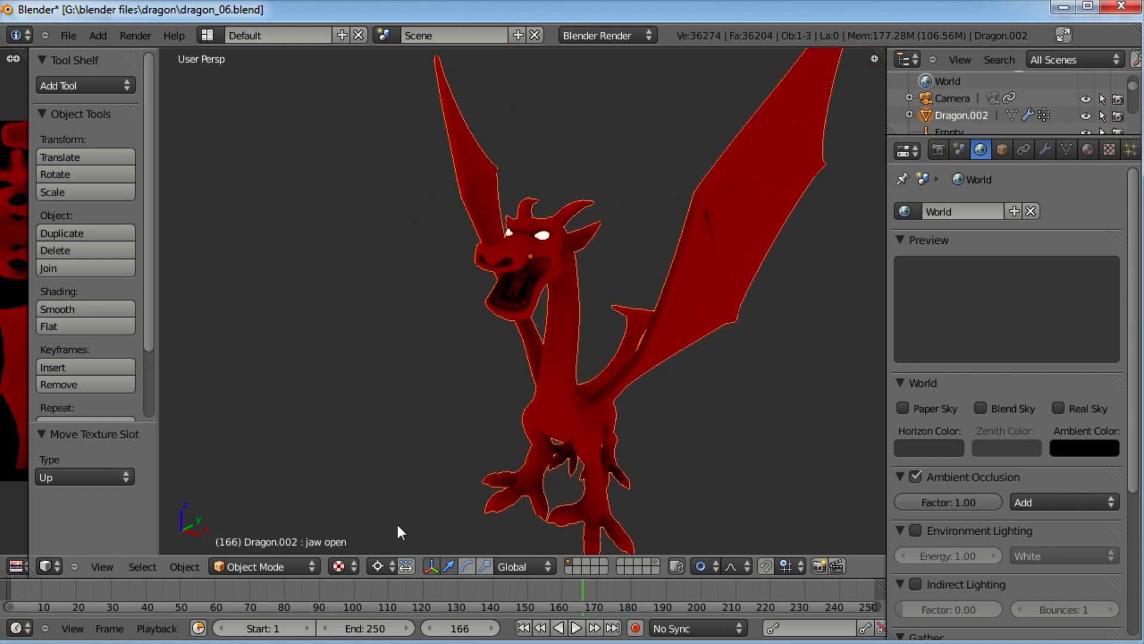
pyautogui.click(276, 565)
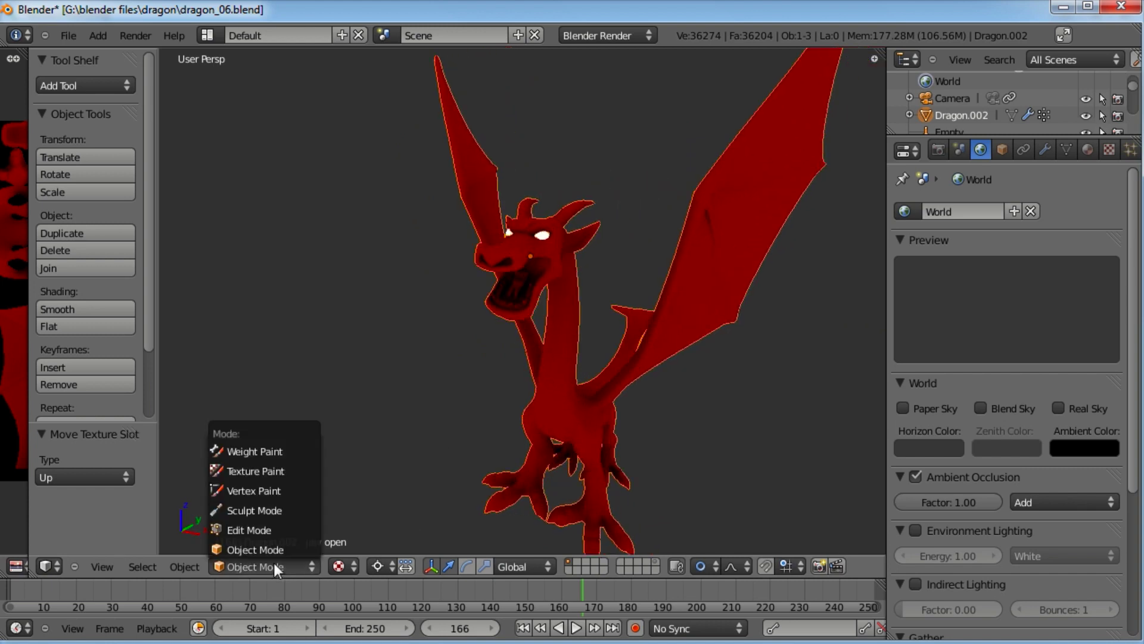
# Step: Enter Texture Paint mode and set the brush colour to a deep red
pyautogui.click(291, 472)
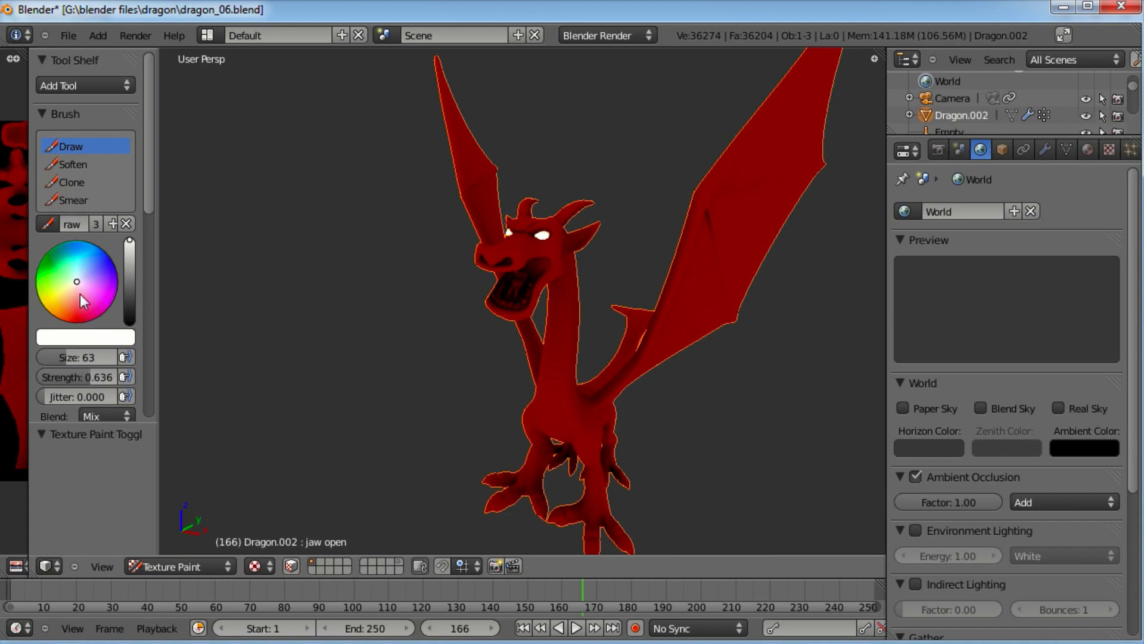
pyautogui.moveTo(80, 295); pyautogui.dragTo(78, 316)
pyautogui.moveTo(130, 242); pyautogui.dragTo(134, 269)
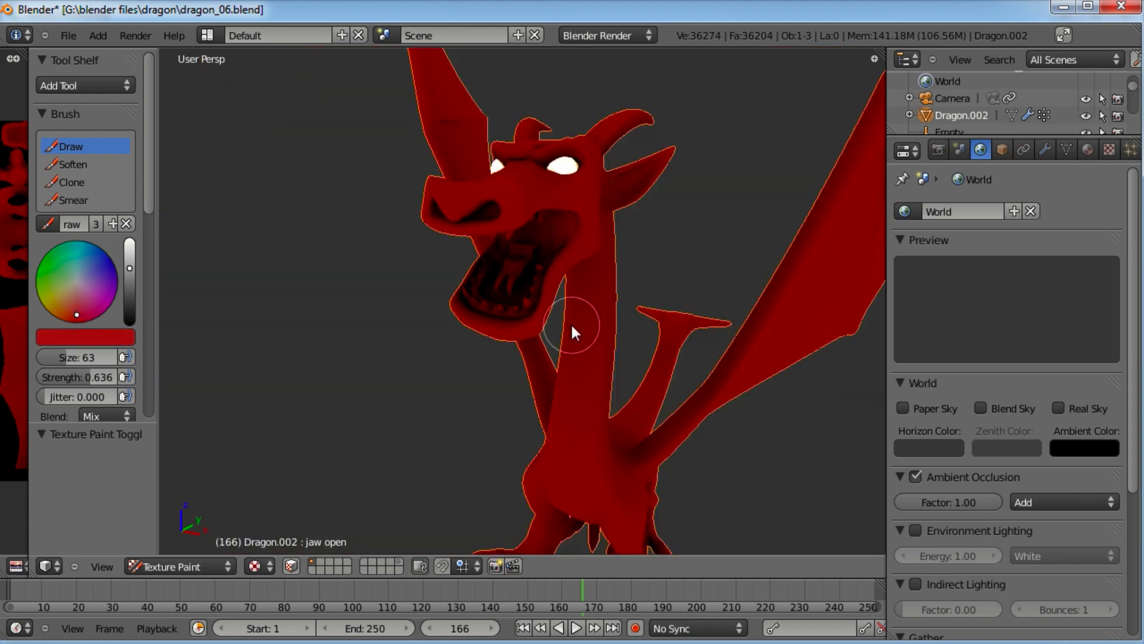
# Step: Zoom in, dab red paint inside the dragon's head, and open the skin texture beside the view
pyautogui.scroll(5, 566, 313)
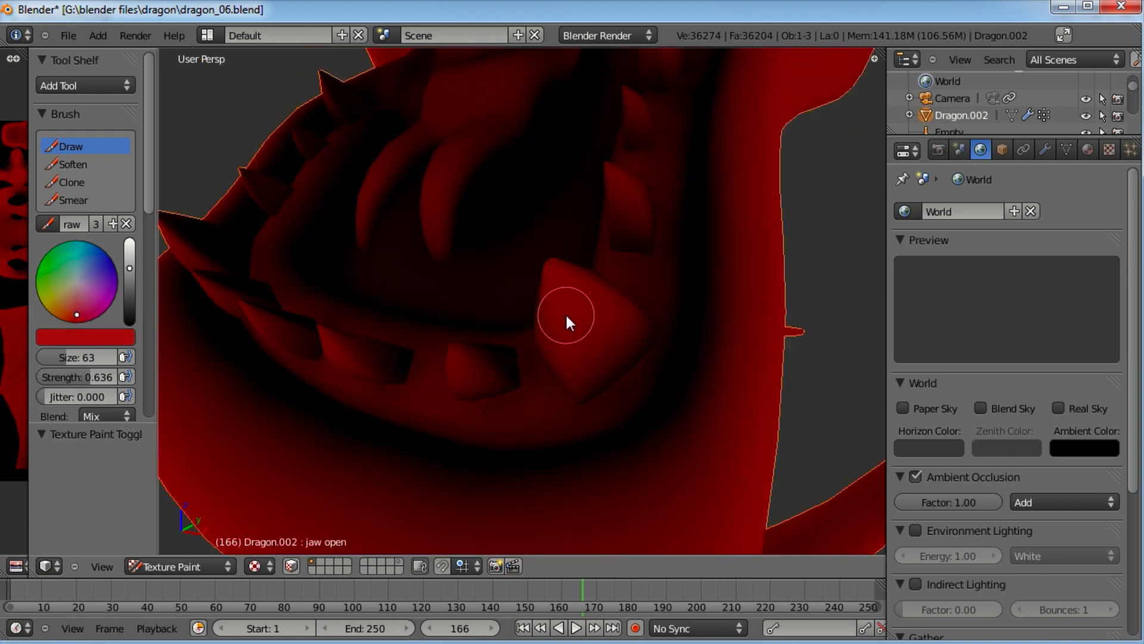
pyautogui.scroll(3, 528, 203)
pyautogui.scroll(5, 532, 220)
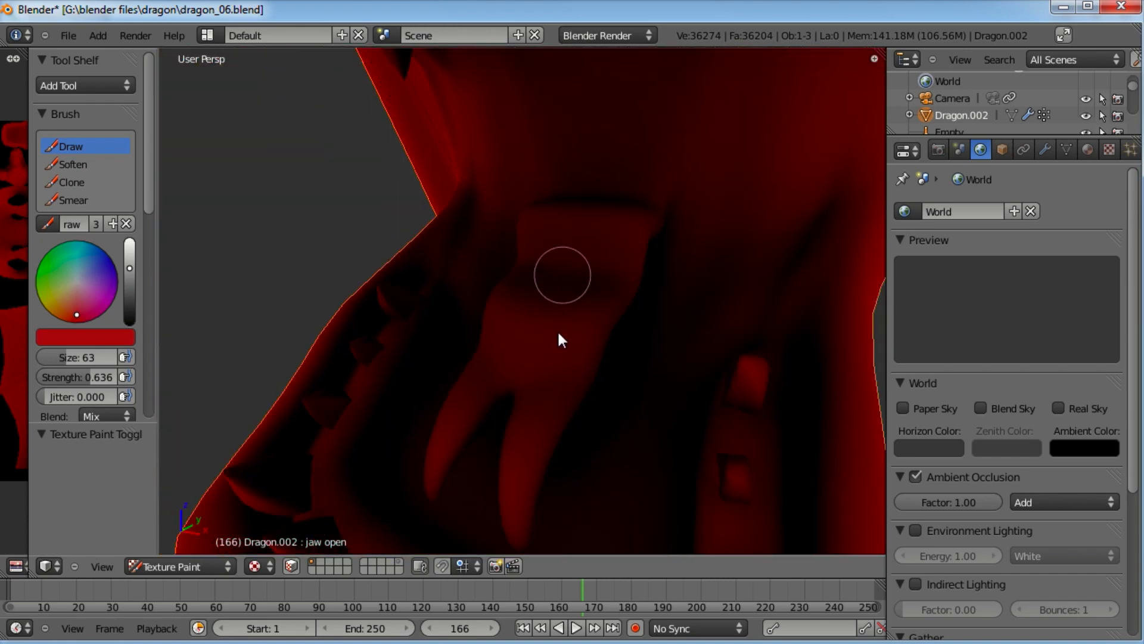
pyautogui.click(562, 275)
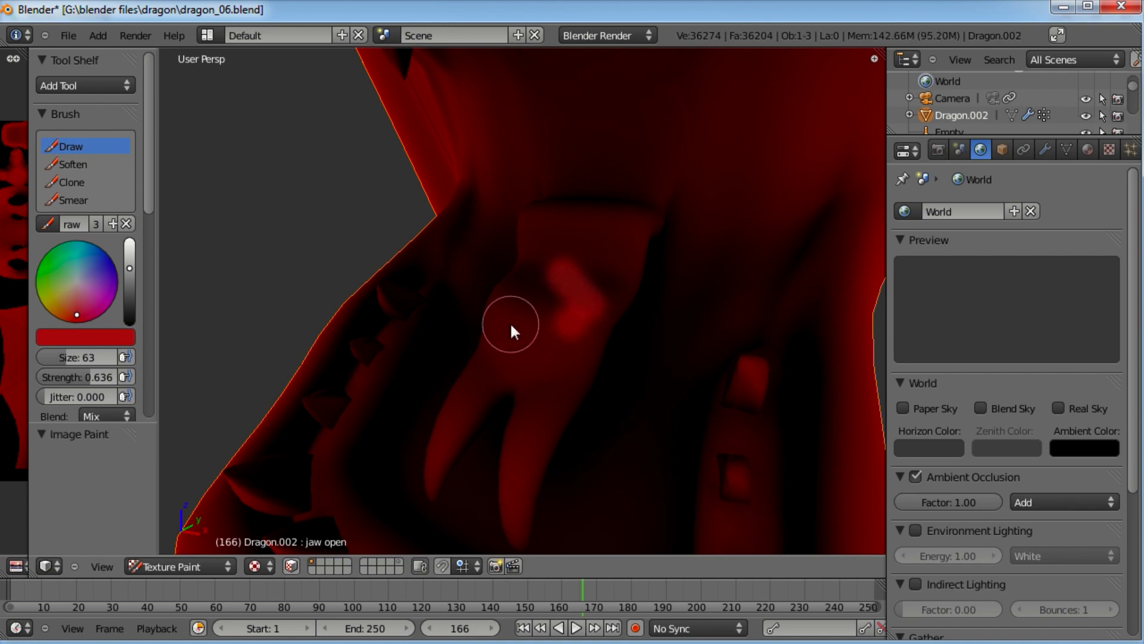
pyautogui.moveTo(28, 354); pyautogui.dragTo(415, 342)
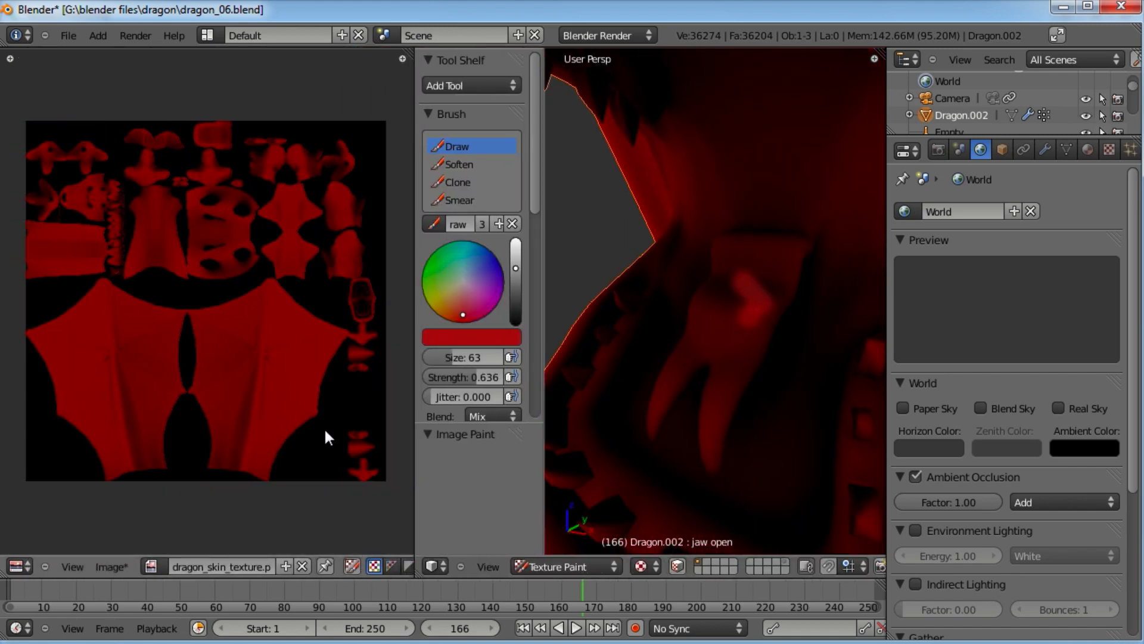
# Step: Enable image painting on the skin texture, then zoom and pan to inspect a close-up
pyautogui.click(113, 566)
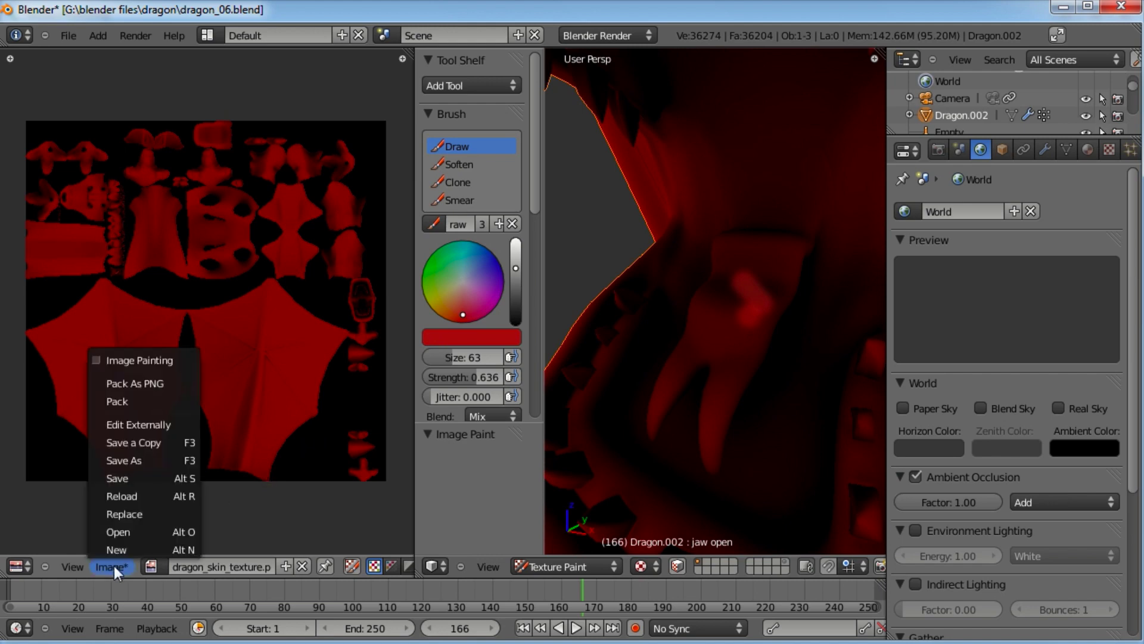
pyautogui.moveTo(68, 565)
pyautogui.moveTo(106, 567)
pyautogui.click(95, 360)
pyautogui.scroll(3, 250, 255)
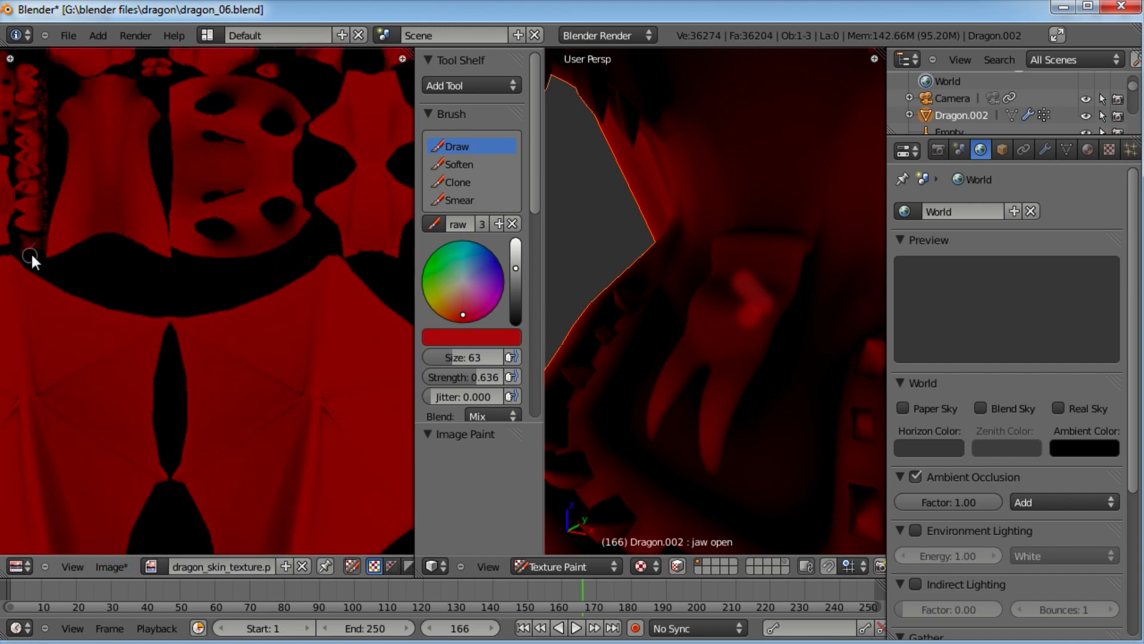
pyautogui.scroll(3, 30, 252)
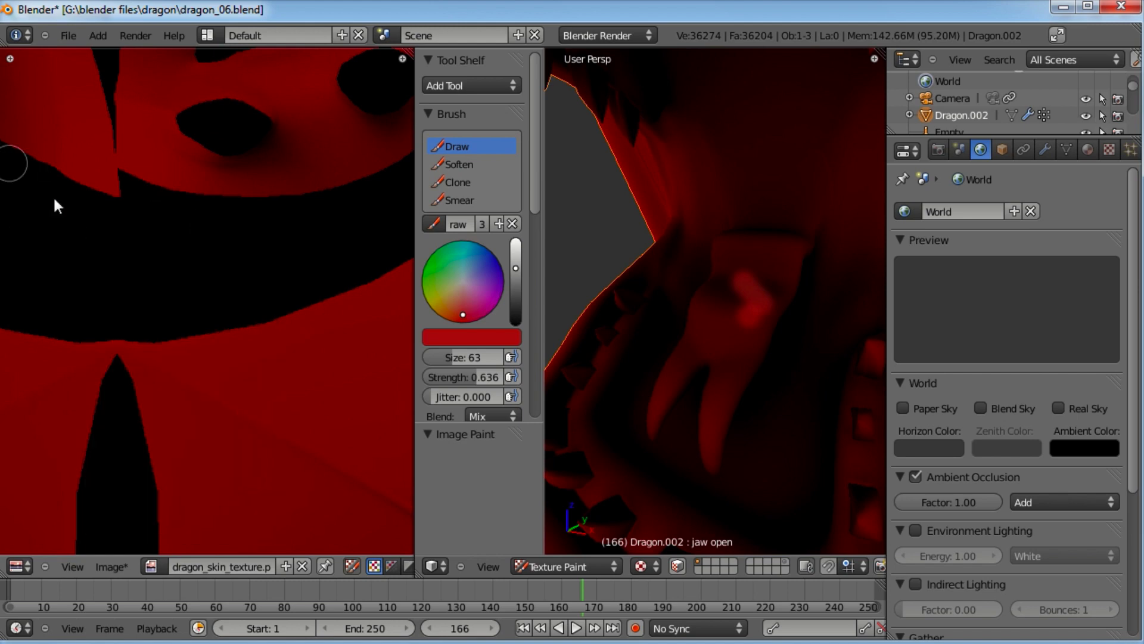
pyautogui.moveTo(51, 199)
pyautogui.mouseDown(button='middle')
pyautogui.moveTo(169, 245)
pyautogui.moveTo(125, 267)
pyautogui.moveTo(185, 295)
pyautogui.mouseUp(button='middle')
pyautogui.scroll(5, 184, 294)
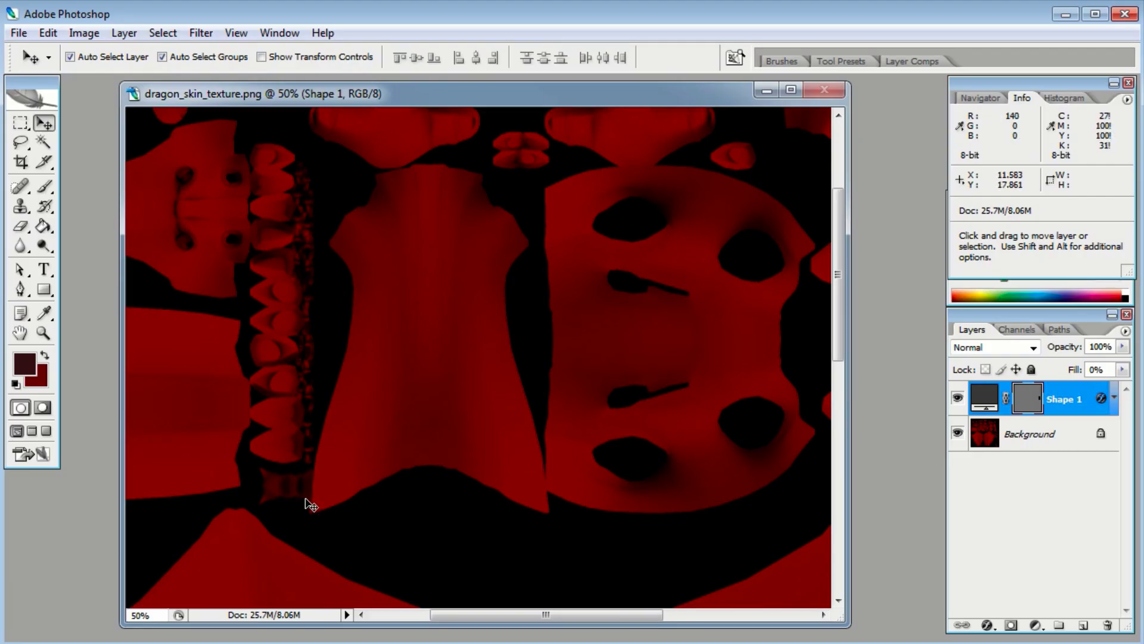
# Step: Zoom in on the piece below the teeth strip and pen-trace its top edge and right side
pyautogui.click(47, 335)
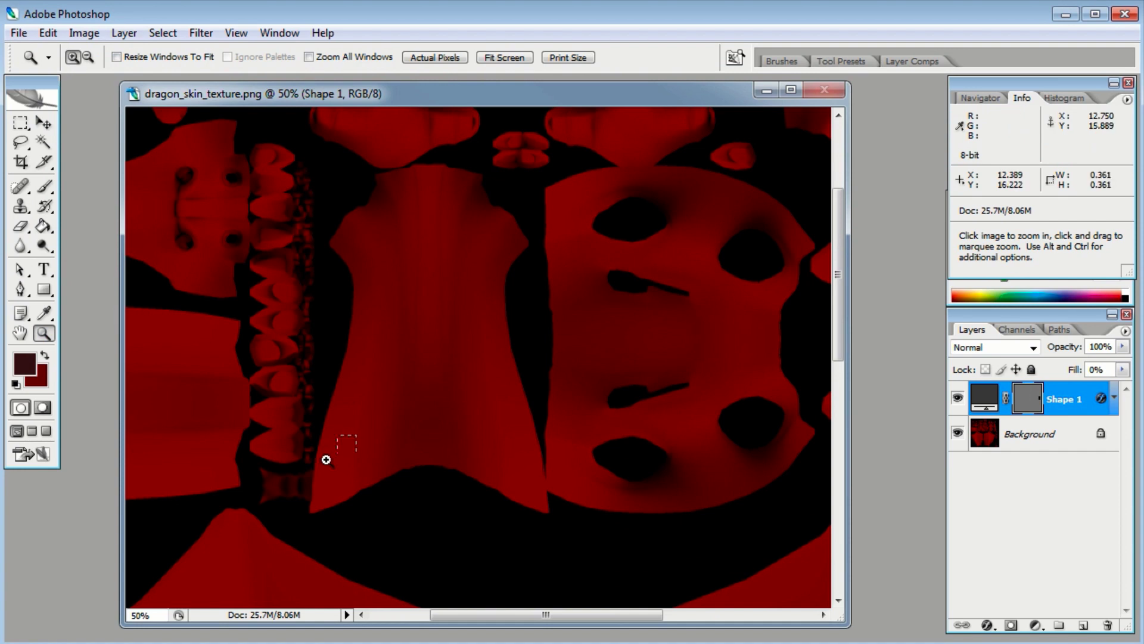
pyautogui.moveTo(358, 433); pyautogui.dragTo(236, 527)
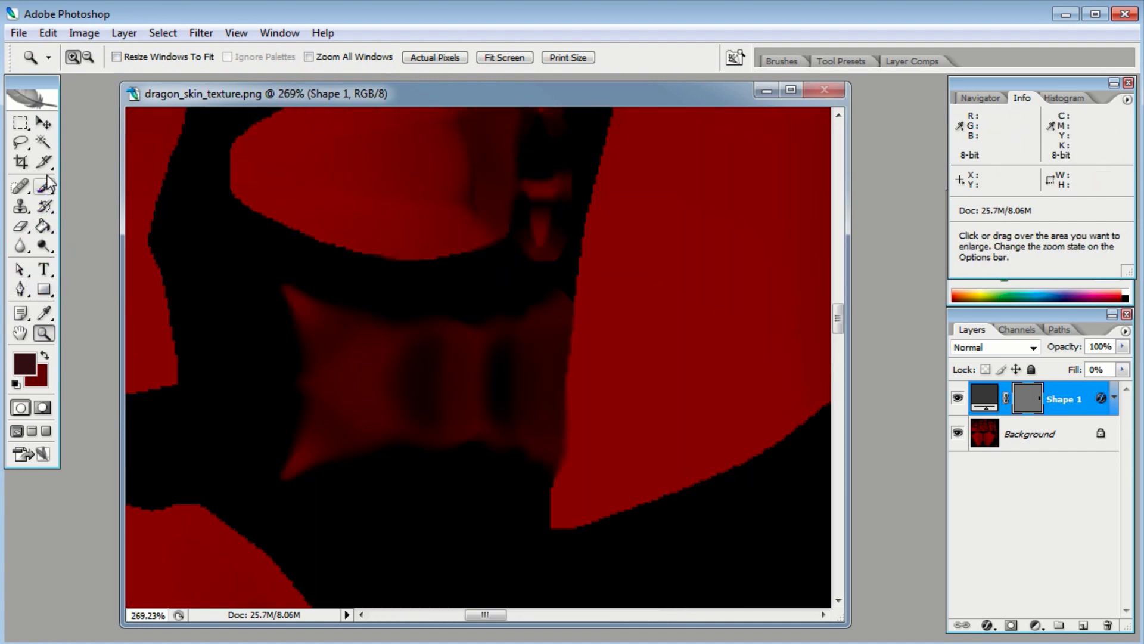
pyautogui.click(20, 290)
pyautogui.click(256, 261)
pyautogui.moveTo(390, 296); pyautogui.dragTo(429, 301)
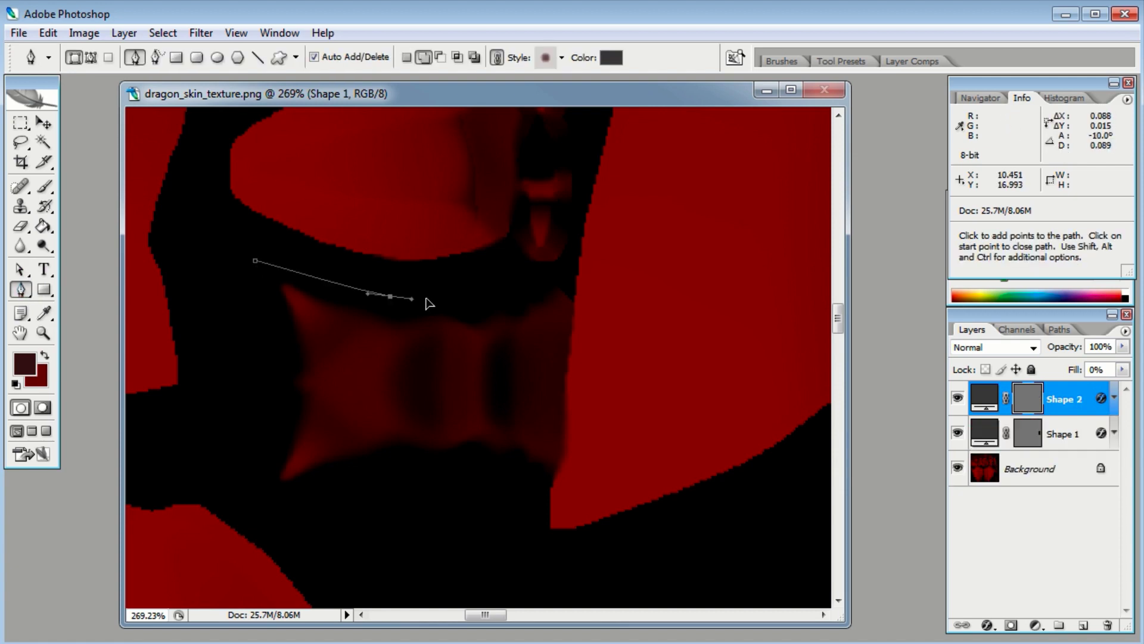
pyautogui.moveTo(512, 289); pyautogui.dragTo(523, 286)
pyautogui.click(563, 281)
pyautogui.click(574, 302)
pyautogui.moveTo(566, 387); pyautogui.dragTo(565, 396)
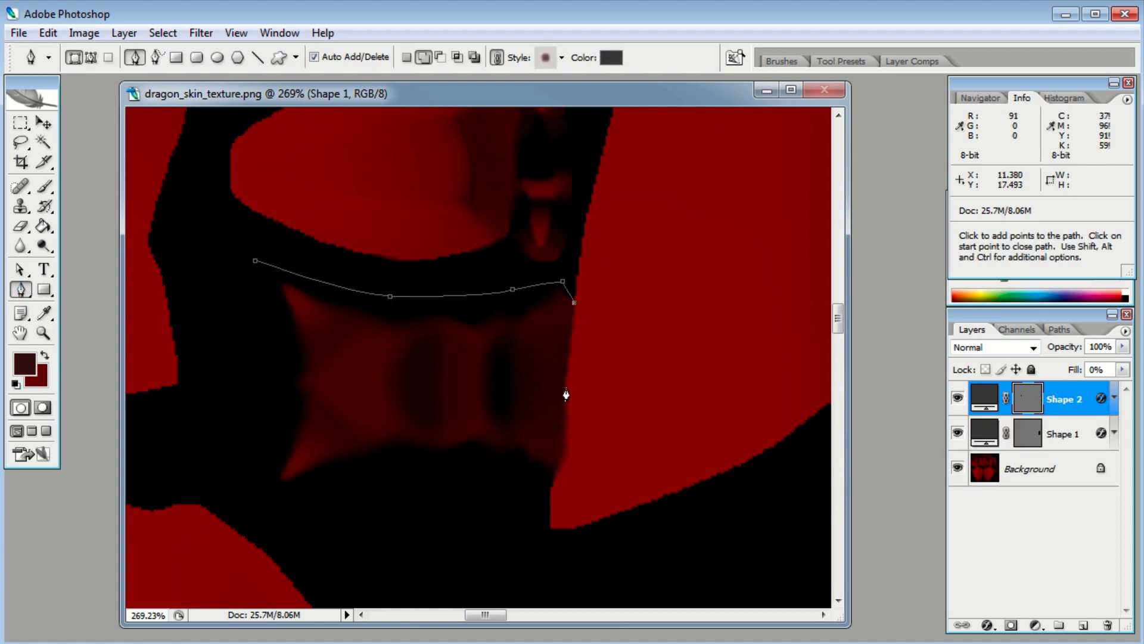
# Step: Trace the bottom and left edges, close the outline, and delete Shape 2's Inner Glow effect
pyautogui.moveTo(566, 441); pyautogui.dragTo(564, 458)
pyautogui.click(555, 476)
pyautogui.click(472, 465)
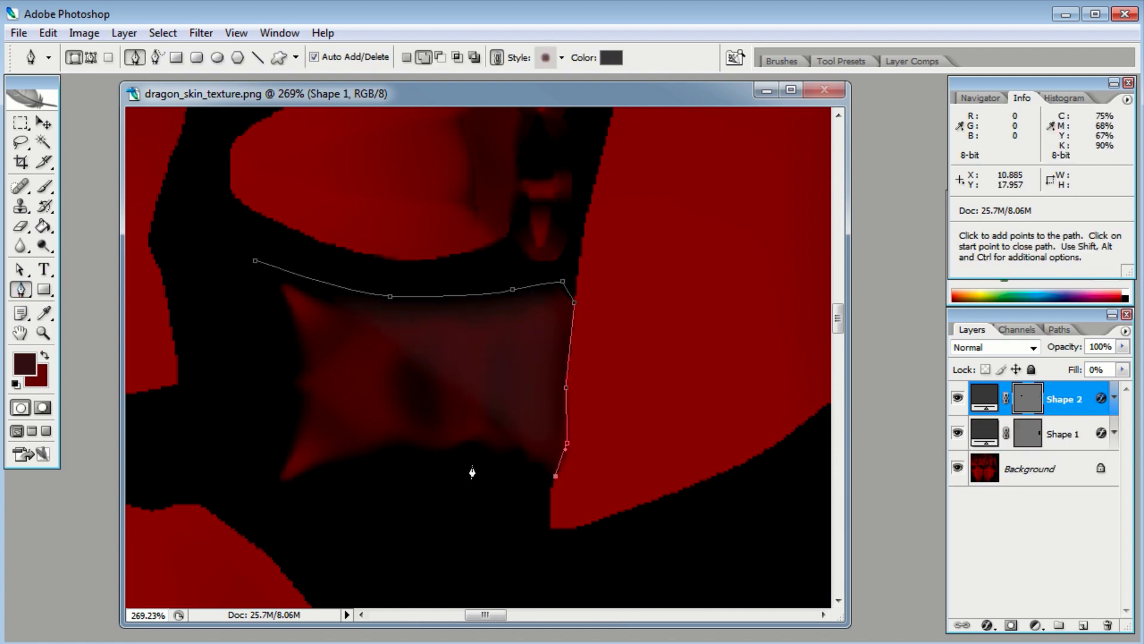
pyautogui.moveTo(385, 480); pyautogui.dragTo(362, 488)
pyautogui.click(303, 504)
pyautogui.click(267, 495)
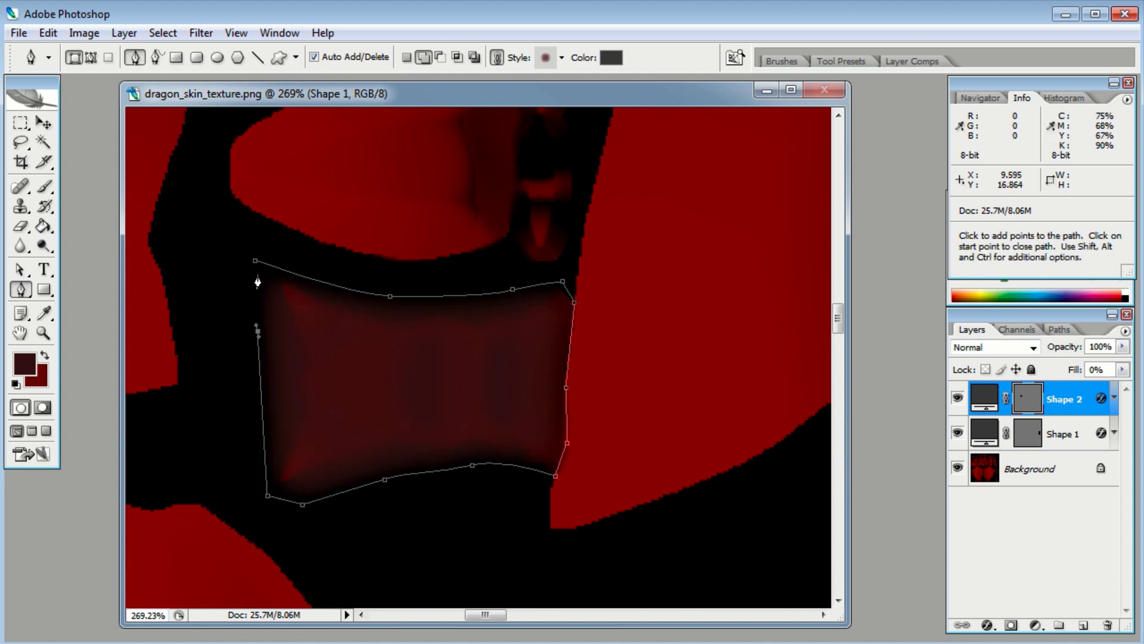
pyautogui.click(255, 260)
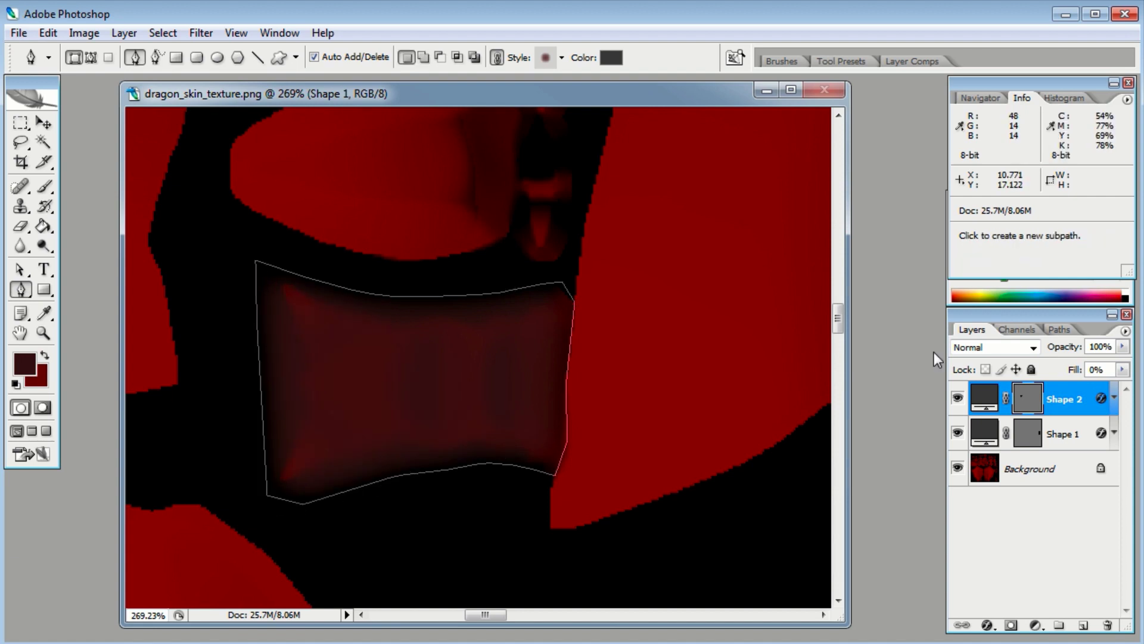
pyautogui.click(1114, 397)
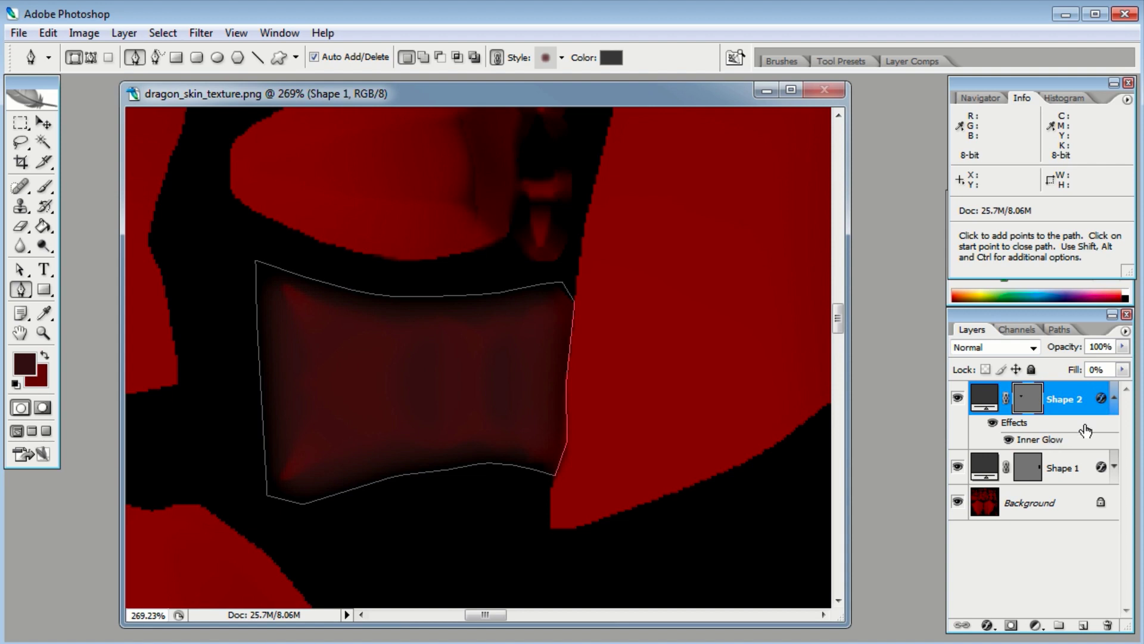
pyautogui.moveTo(1102, 400); pyautogui.dragTo(1107, 624)
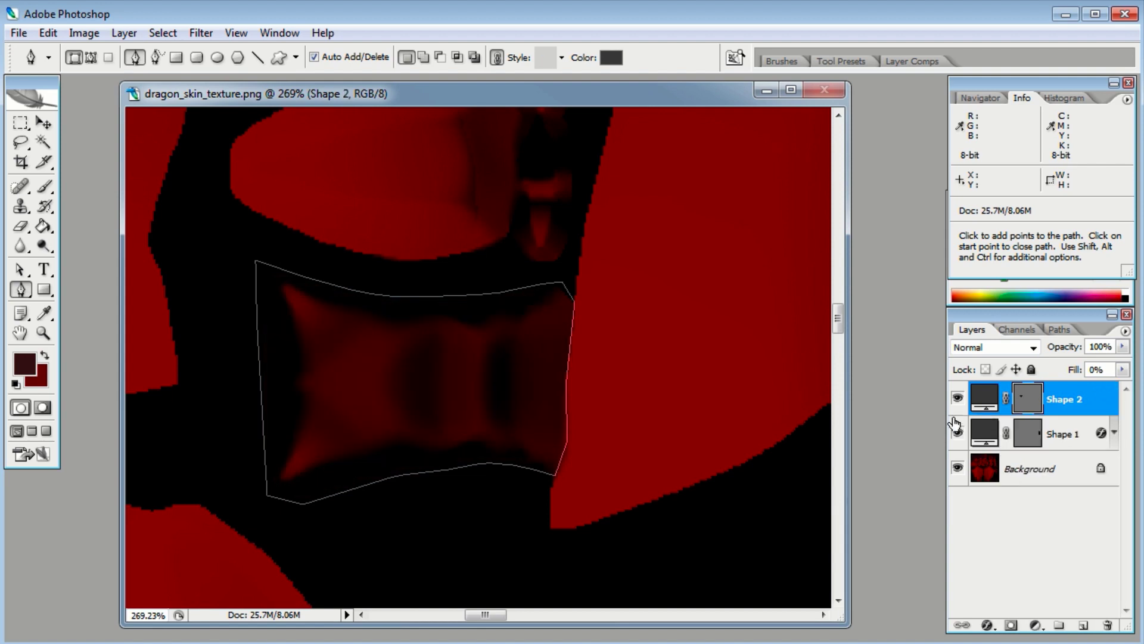
# Step: Fill Shape 2 with dark red #351111 at 100% fill
pyautogui.doubleClick(984, 397)
pyautogui.click(769, 382)
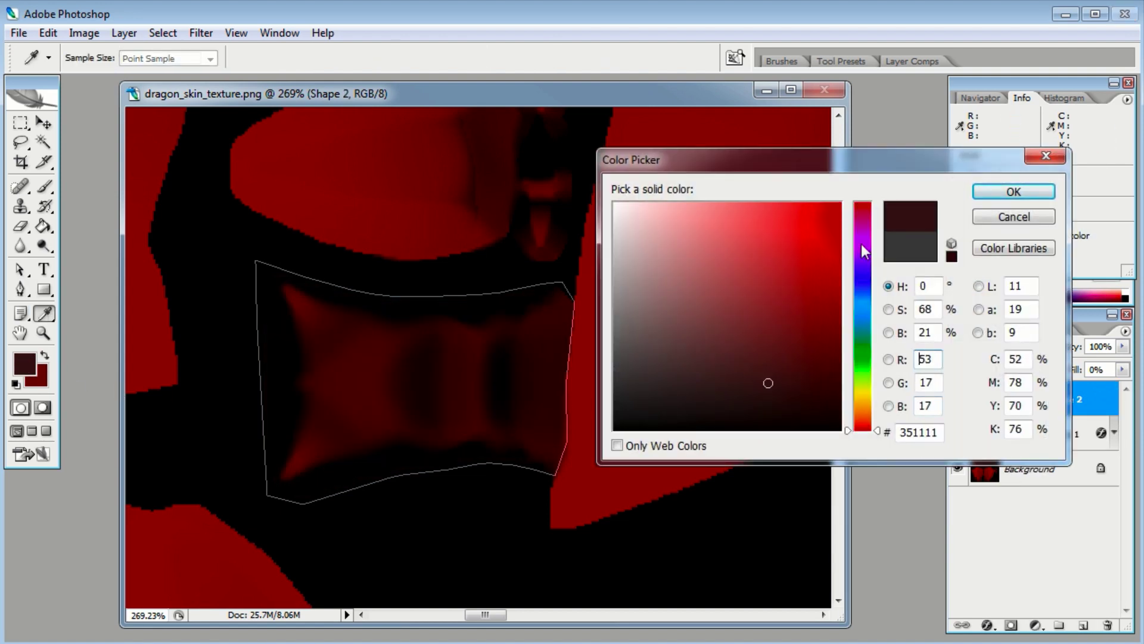
pyautogui.click(1015, 191)
pyautogui.moveTo(1122, 369); pyautogui.dragTo(1139, 400)
pyautogui.click(1059, 570)
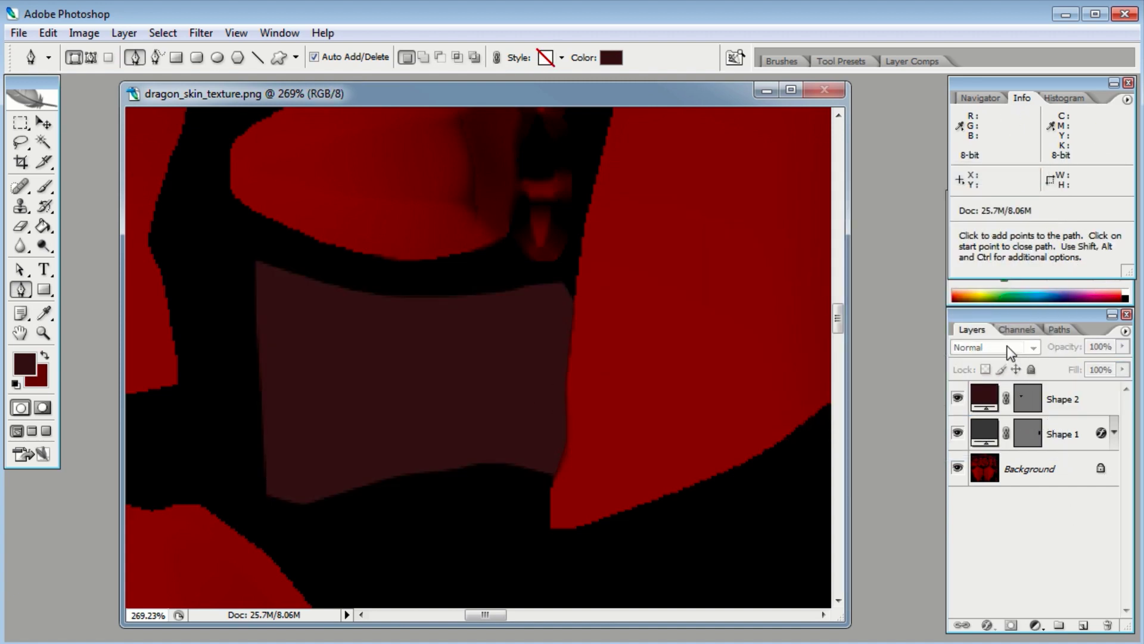
# Step: Try Overlay blending, revert to Normal, lower the fill to 70%, and zoom out
pyautogui.click(1067, 397)
pyautogui.click(1032, 348)
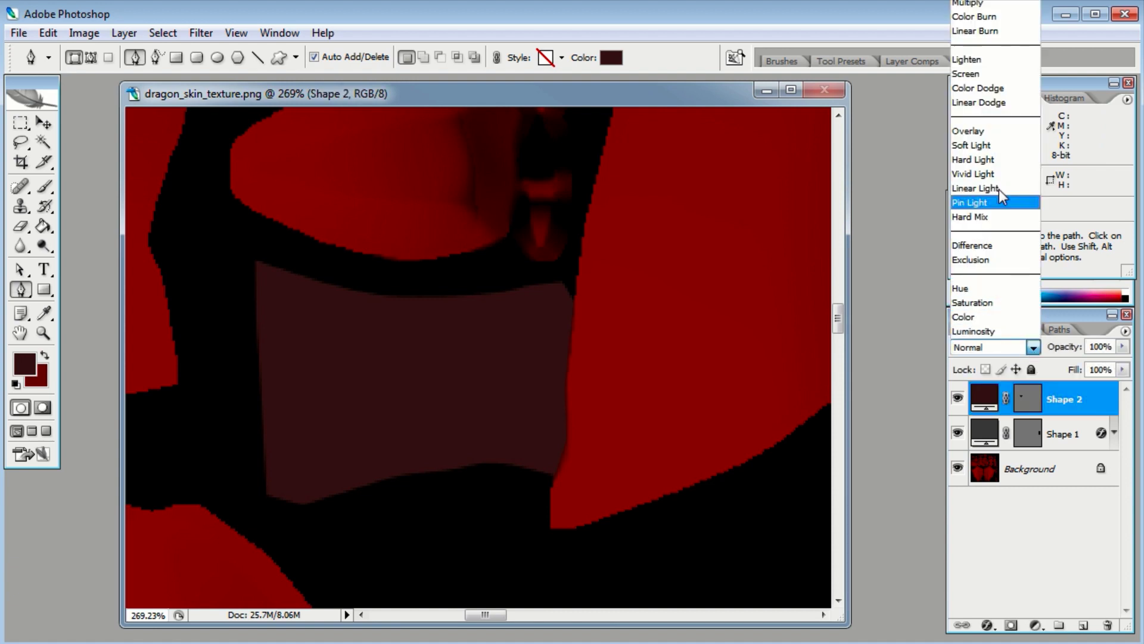
pyautogui.click(985, 132)
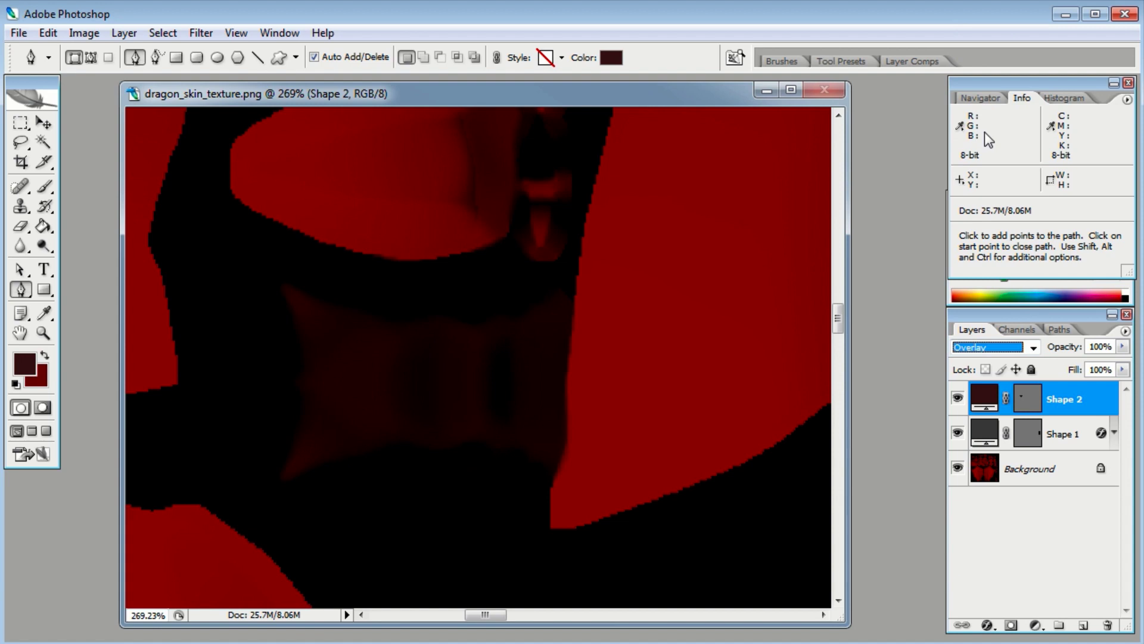
pyautogui.click(1009, 348)
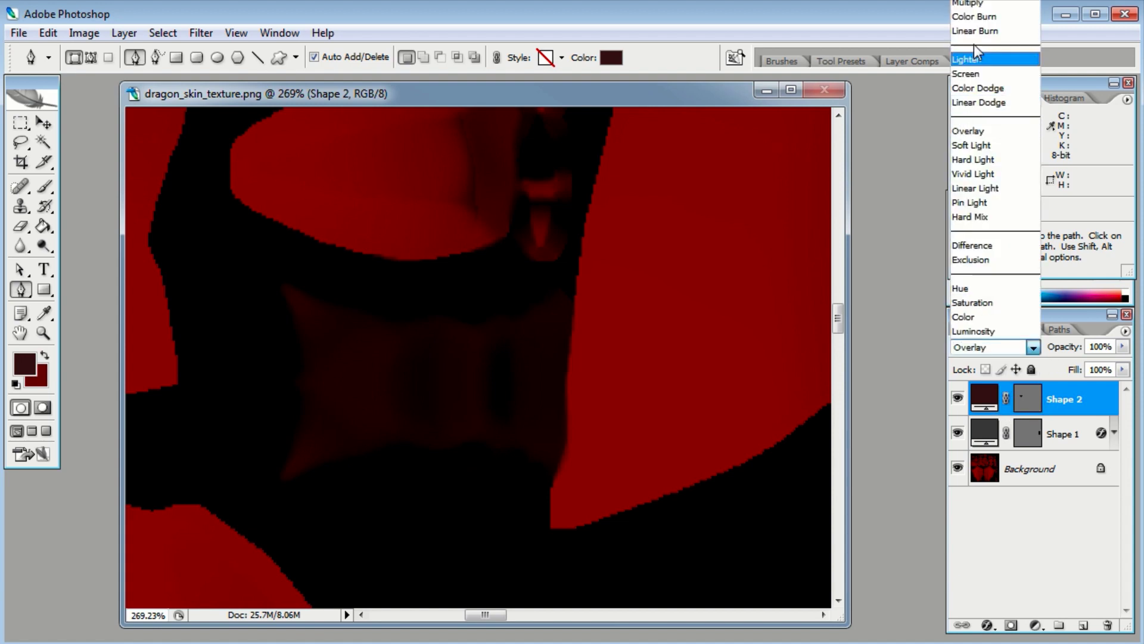
pyautogui.click(978, 5)
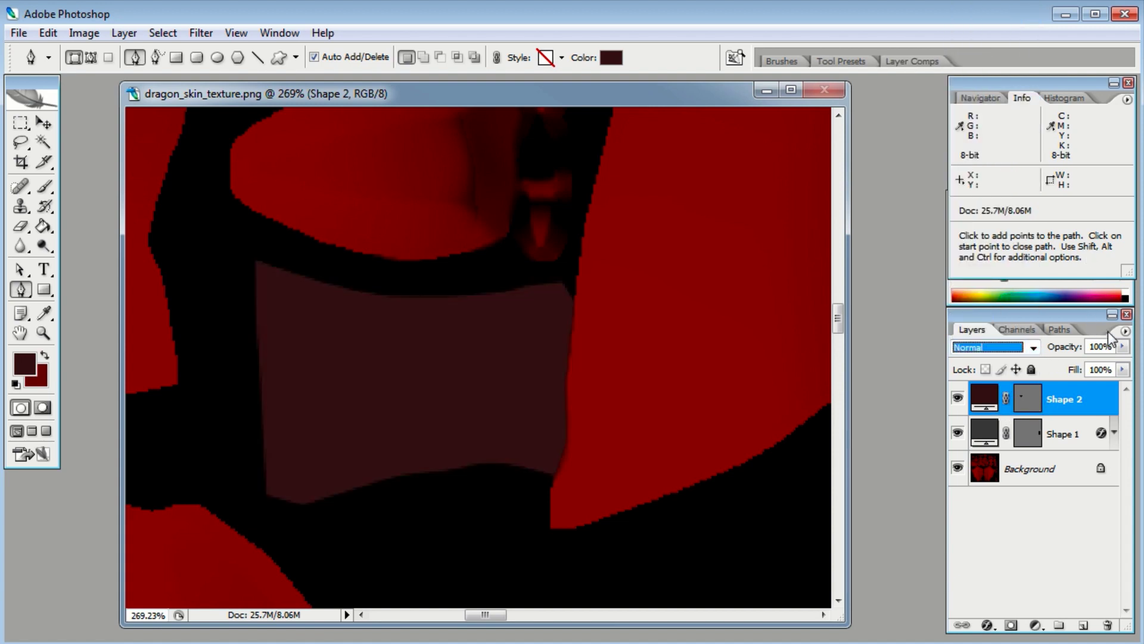
pyautogui.click(1123, 369)
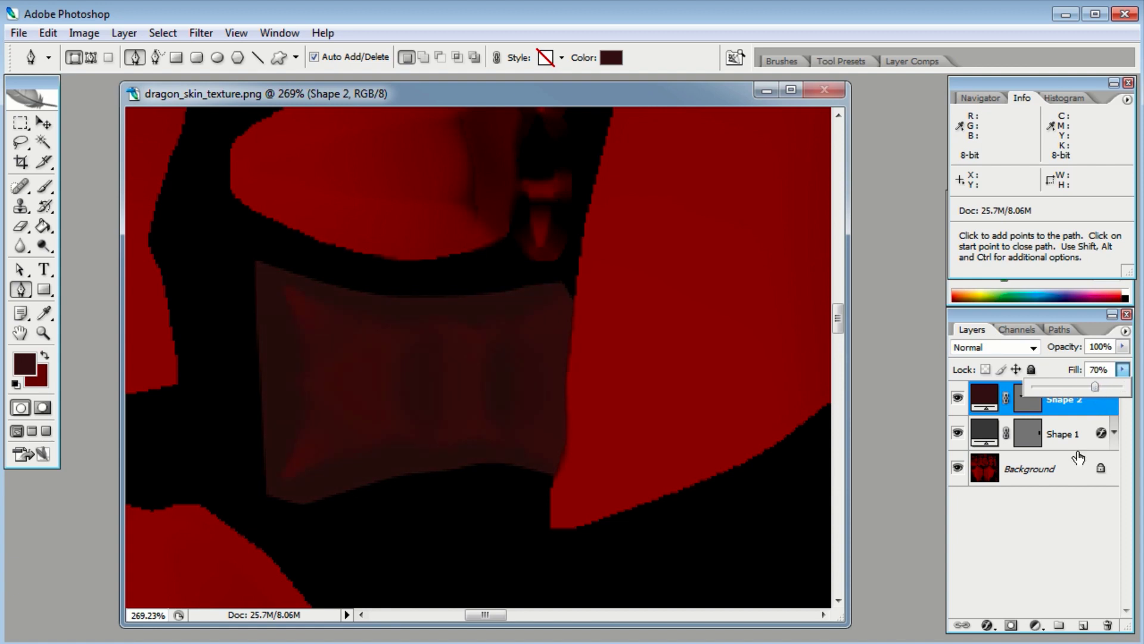
pyautogui.click(43, 122)
pyautogui.click(246, 251)
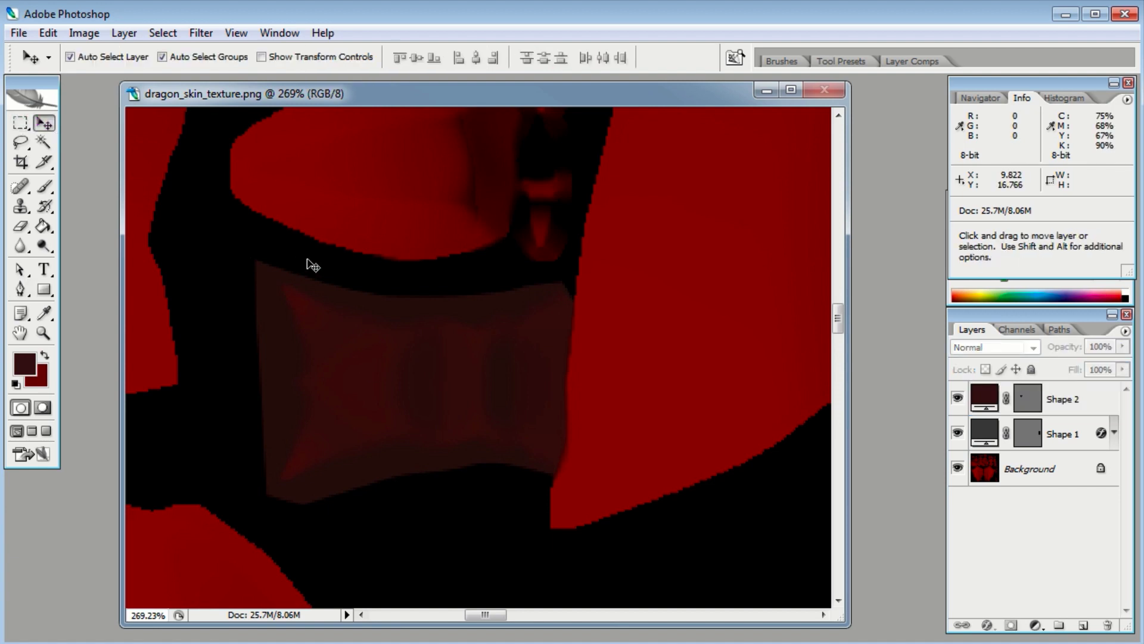
pyautogui.hotkey('ctrl', '-')
pyautogui.hotkey('ctrl', '-')
pyautogui.hotkey('ctrl', '-')
pyautogui.hotkey('ctrl', '-')
pyautogui.hotkey('ctrl', '-')
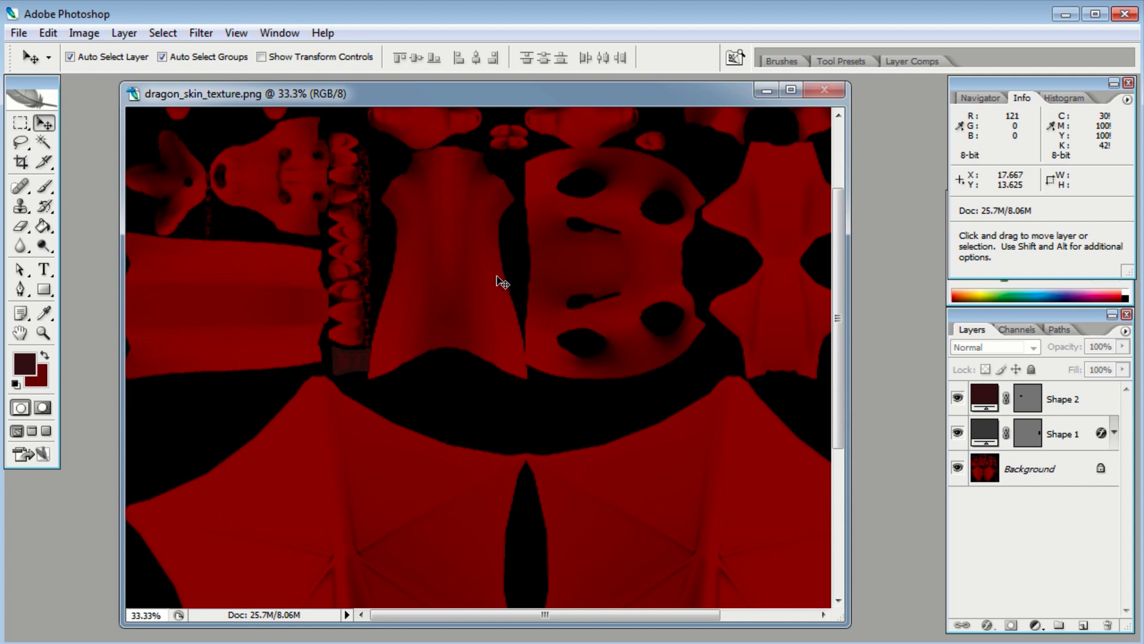
# Step: Pan around the skin texture in Photoshop to look over its other parts
pyautogui.moveTo(360, 179); pyautogui.dragTo(648, 419)
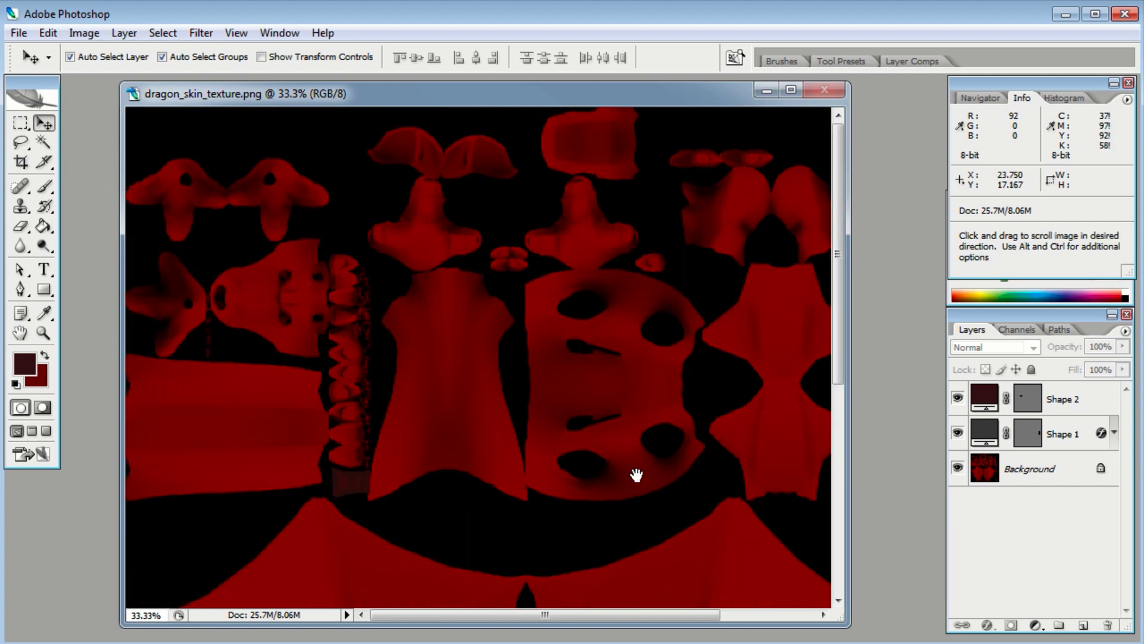
pyautogui.moveTo(636, 470); pyautogui.dragTo(565, 227)
pyautogui.moveTo(596, 467); pyautogui.dragTo(549, 276)
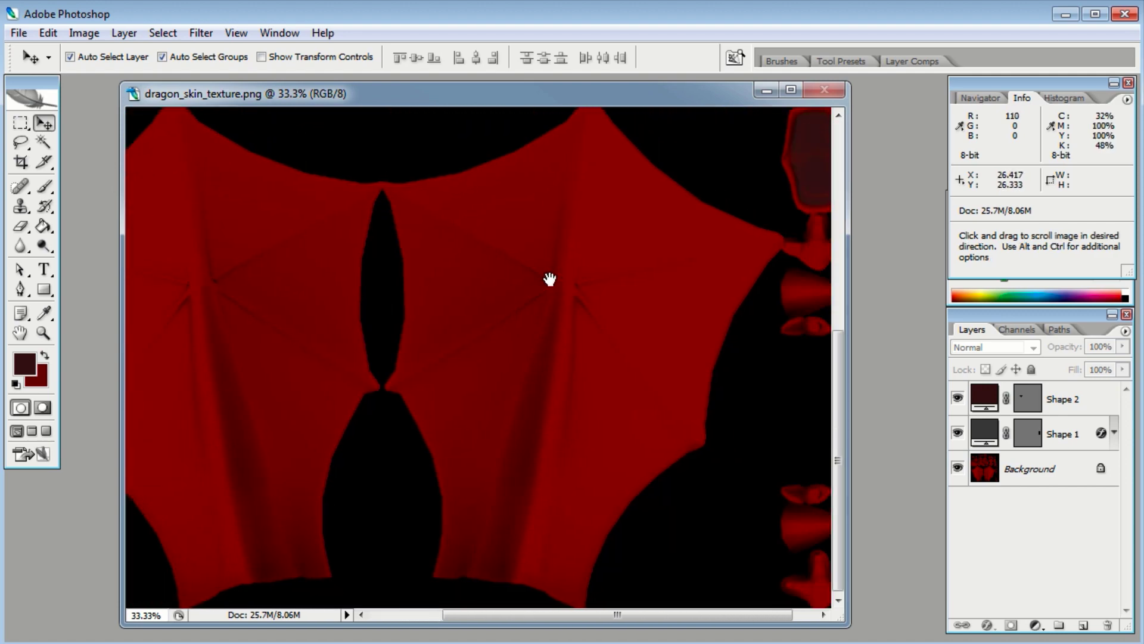
pyautogui.moveTo(250, 113); pyautogui.dragTo(403, 435)
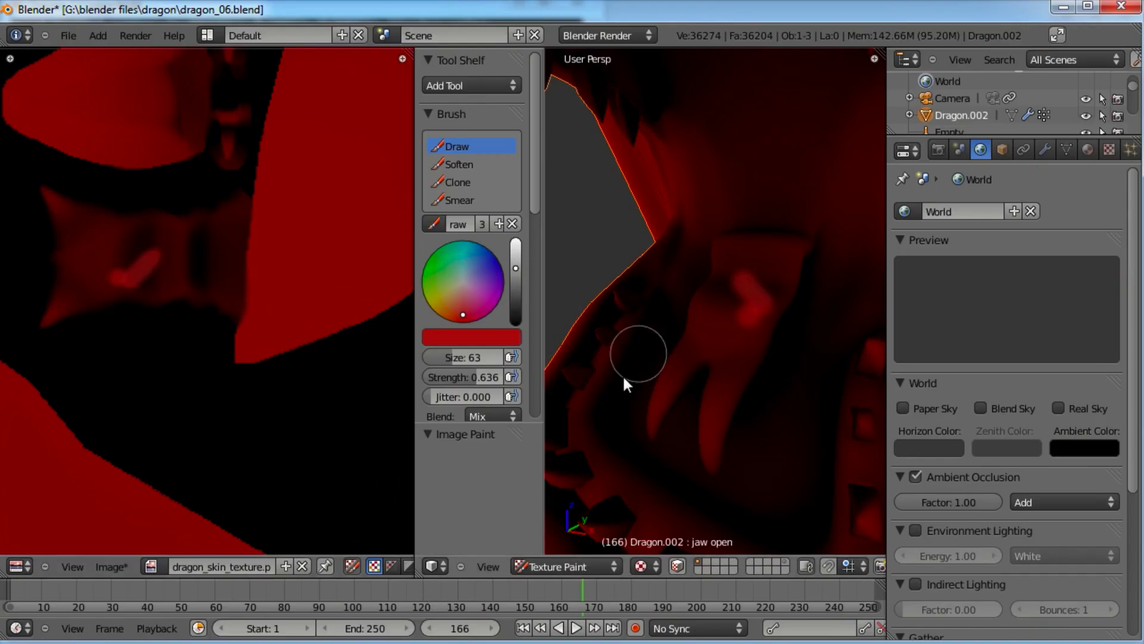
# Step: Make the brush colour white, test and undo a dab, then enlarge the 3D view
pyautogui.click(462, 283)
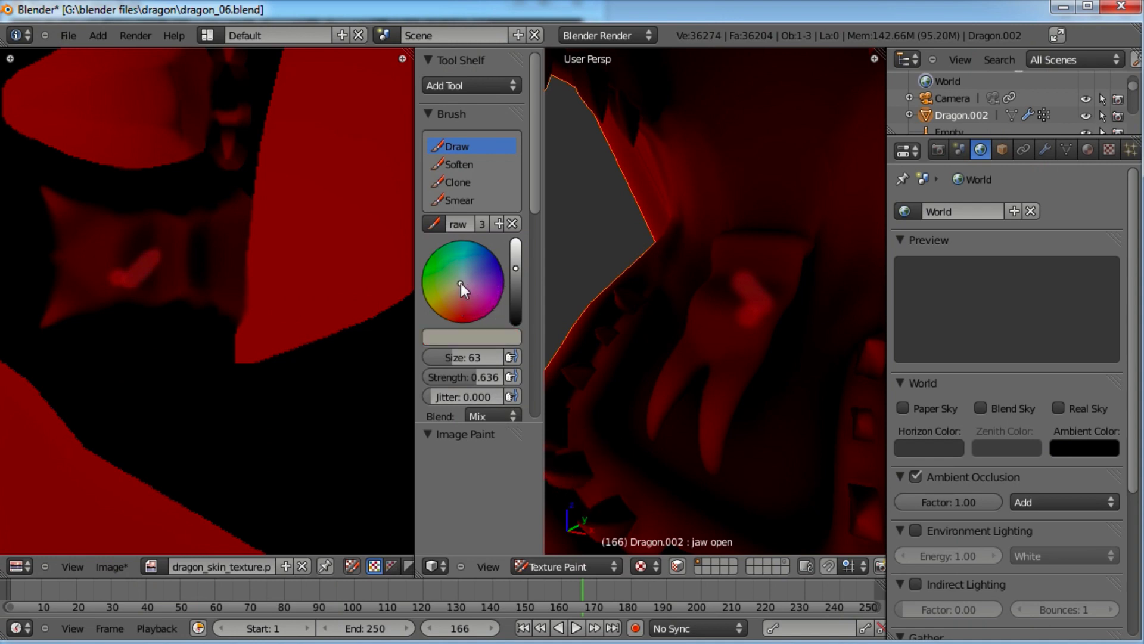
pyautogui.moveTo(522, 266); pyautogui.dragTo(519, 251)
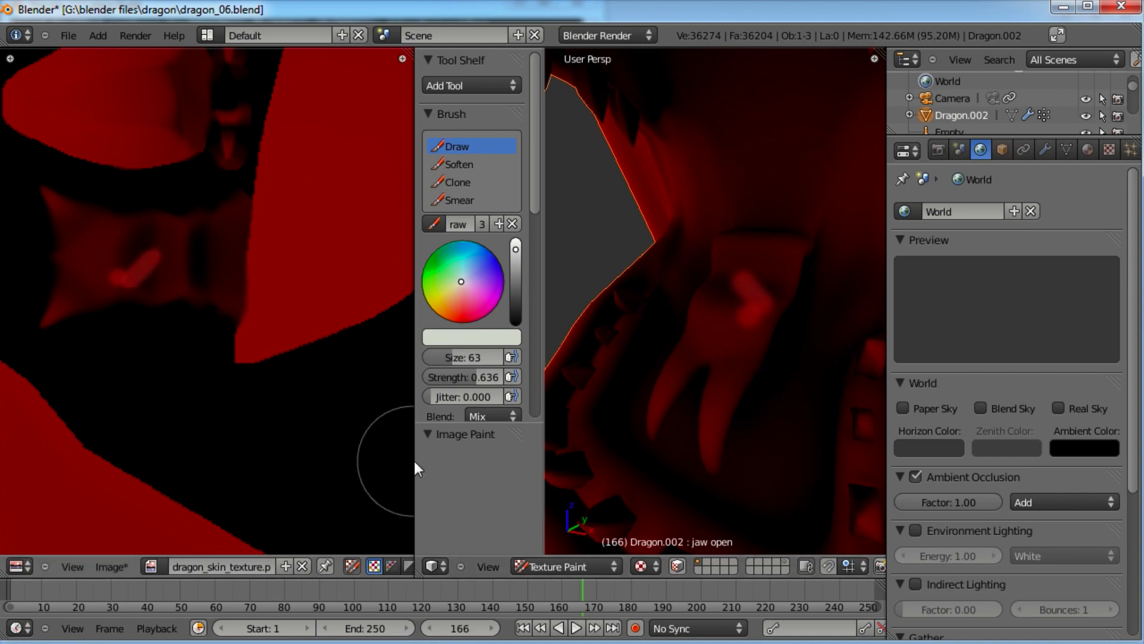
pyautogui.click(296, 440)
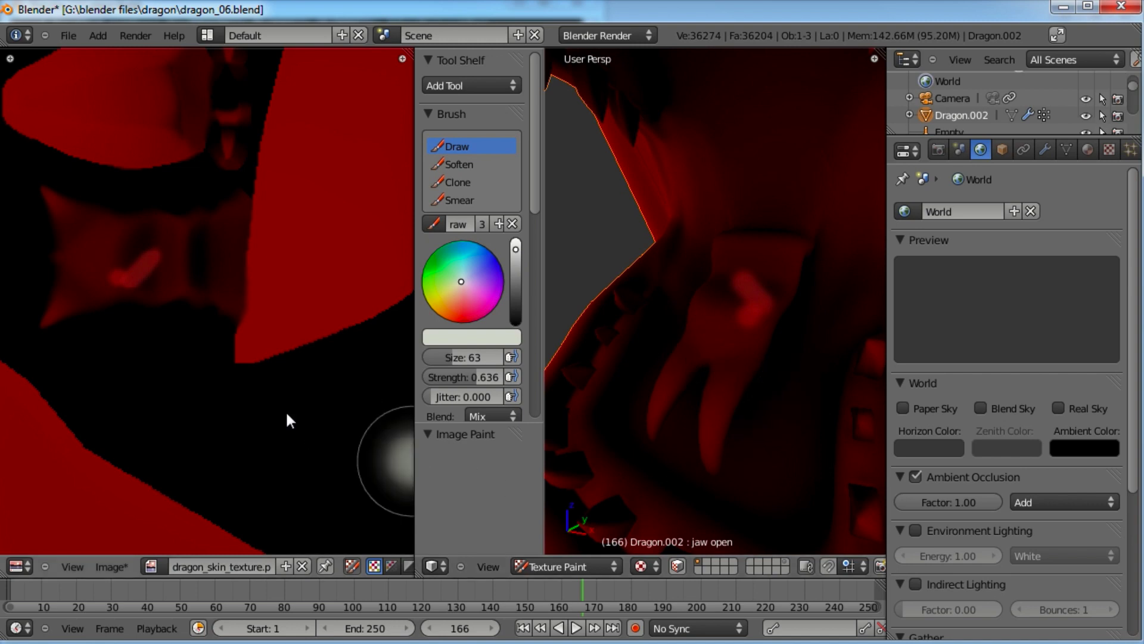
pyautogui.hotkey('ctrl', 'z')
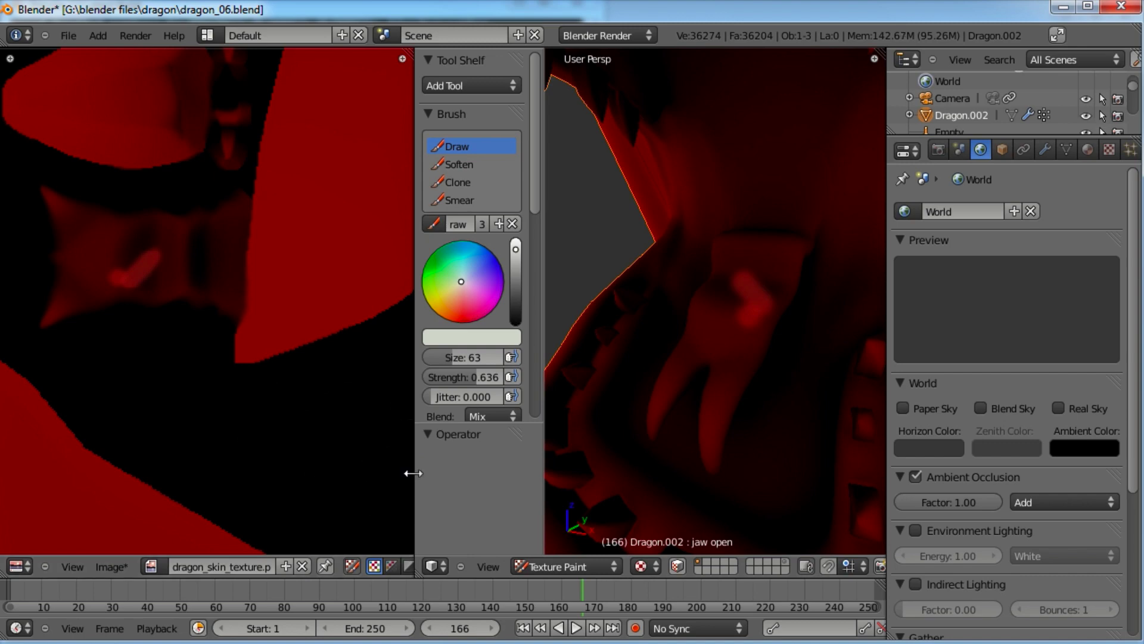
pyautogui.moveTo(415, 471); pyautogui.dragTo(97, 452)
# Step: Put the dragon in Object Mode and hide its Subsurf modifier in the viewport (9493 vertices)
pyautogui.scroll(-5, 613, 439)
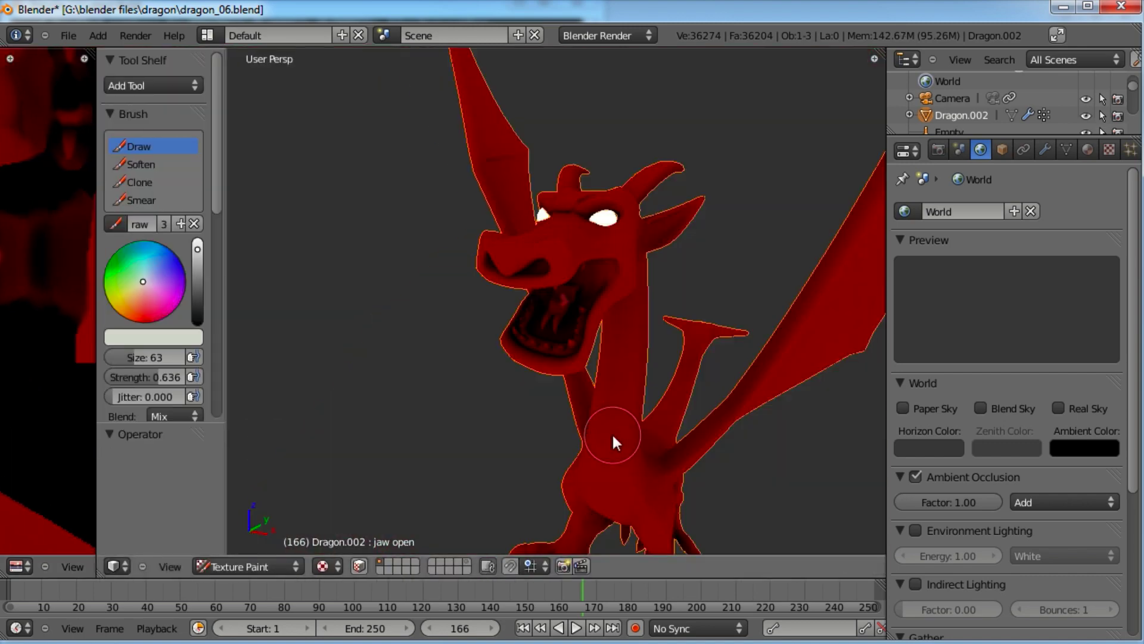
pyautogui.click(298, 568)
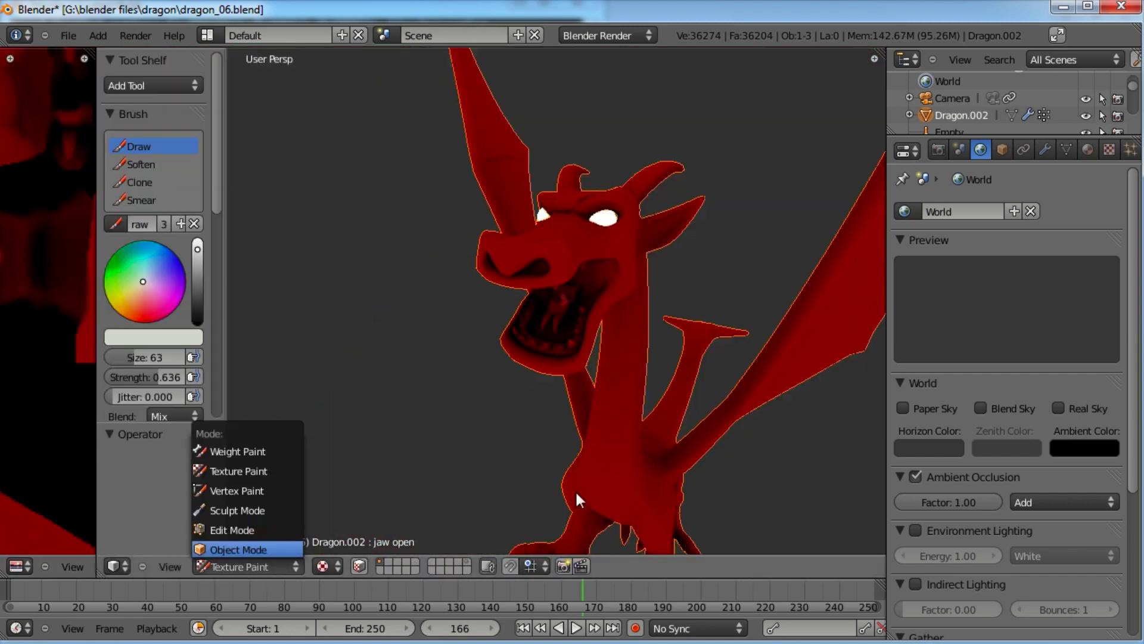
pyautogui.press('Return')
pyautogui.rightClick(1043, 148)
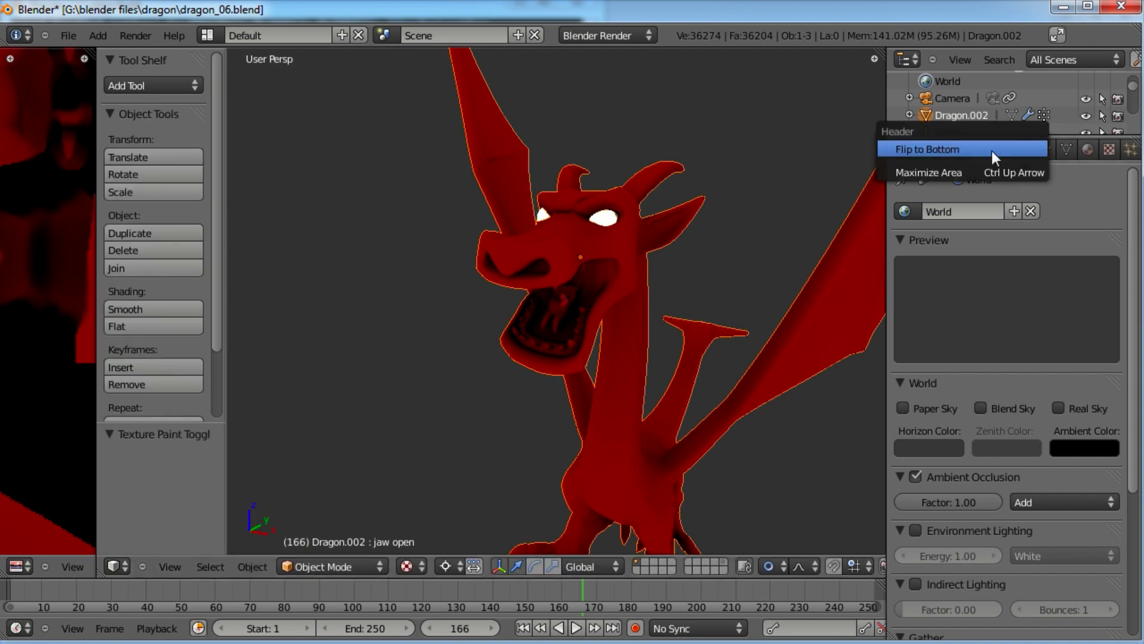
pyautogui.click(1044, 150)
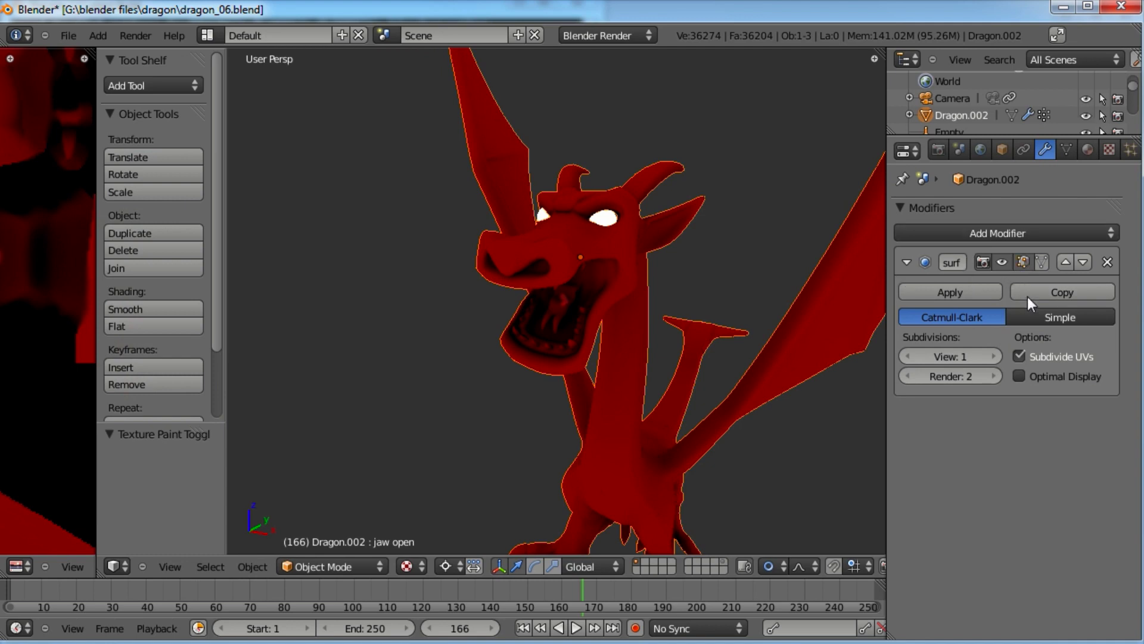
pyautogui.click(1005, 262)
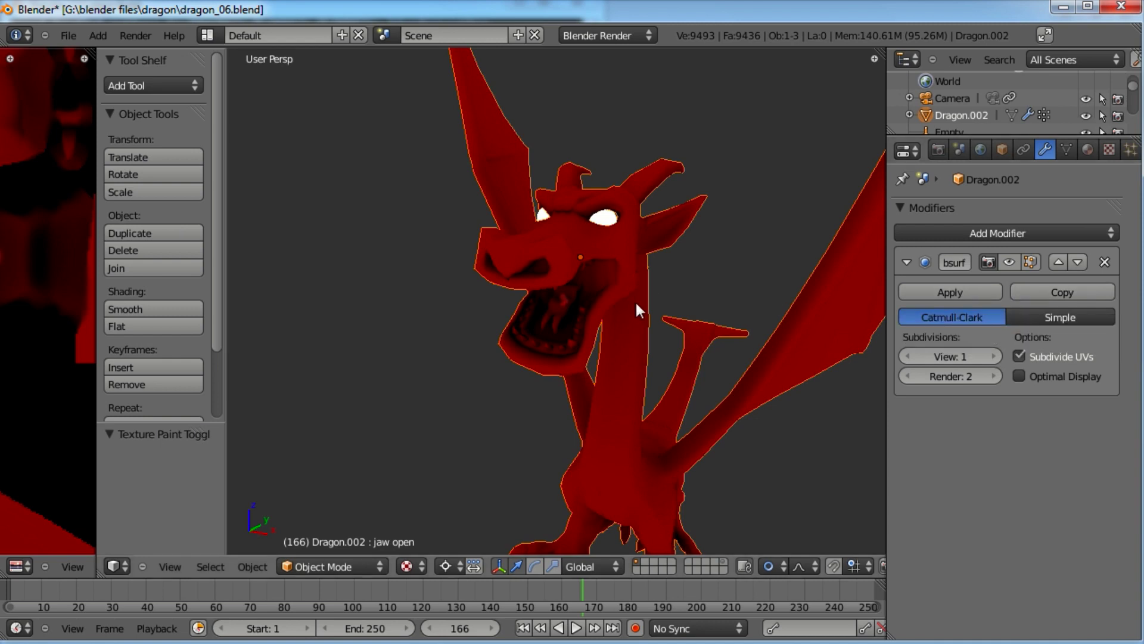
pyautogui.scroll(-3, 636, 302)
pyautogui.scroll(8, 635, 303)
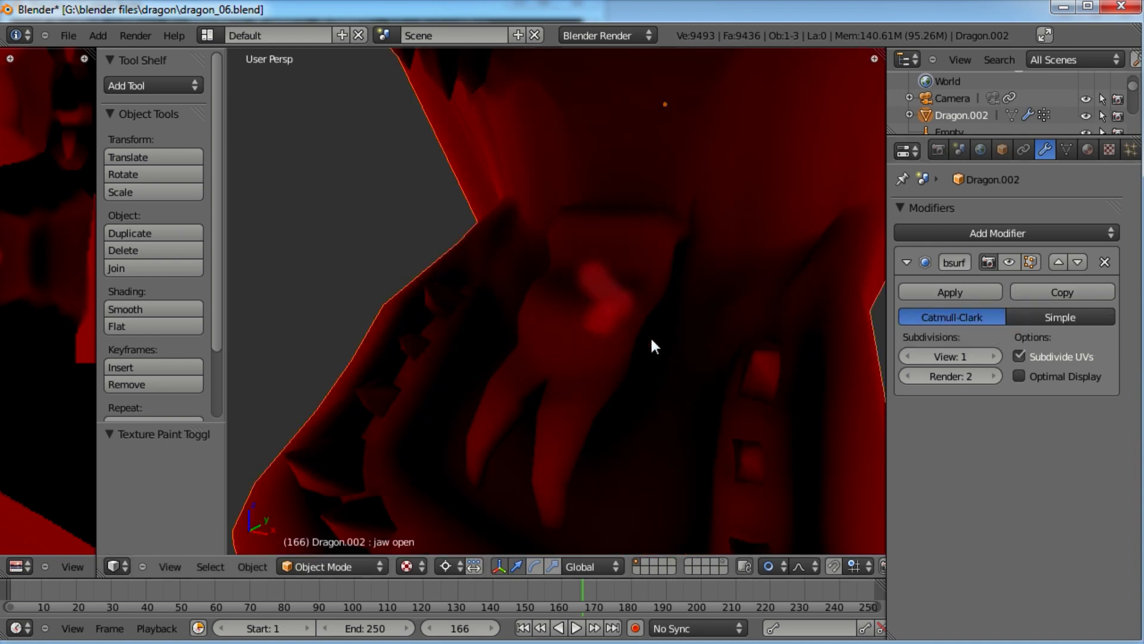
# Step: In Texture Paint mode, paint white over the upper and lower teeth on both jaw sides
pyautogui.click(362, 566)
pyautogui.click(346, 469)
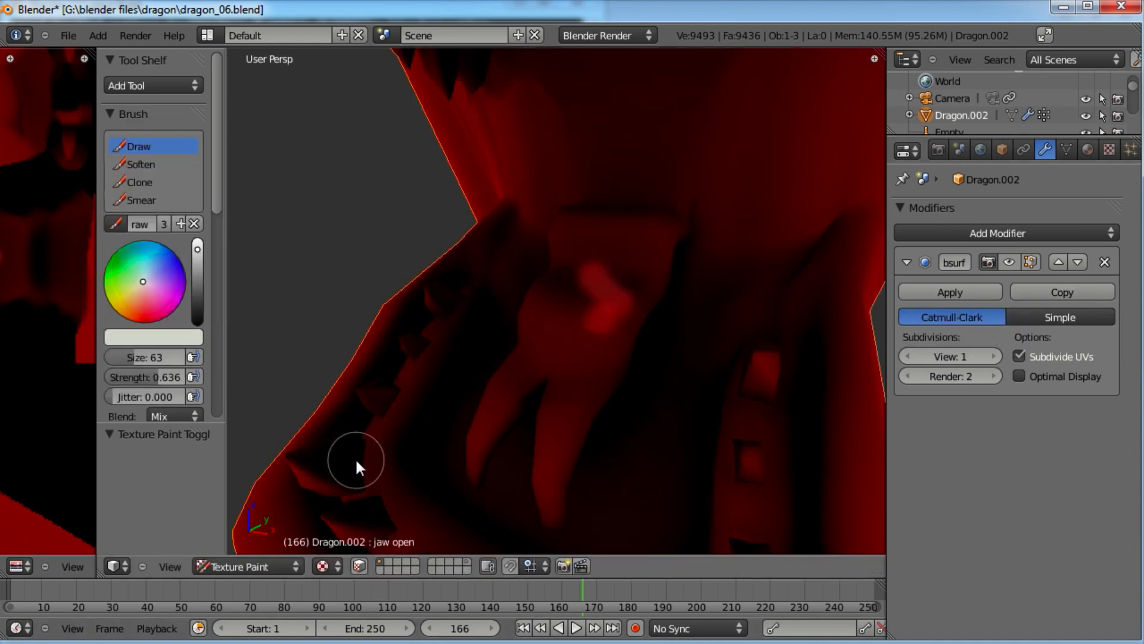
pyautogui.click(757, 357)
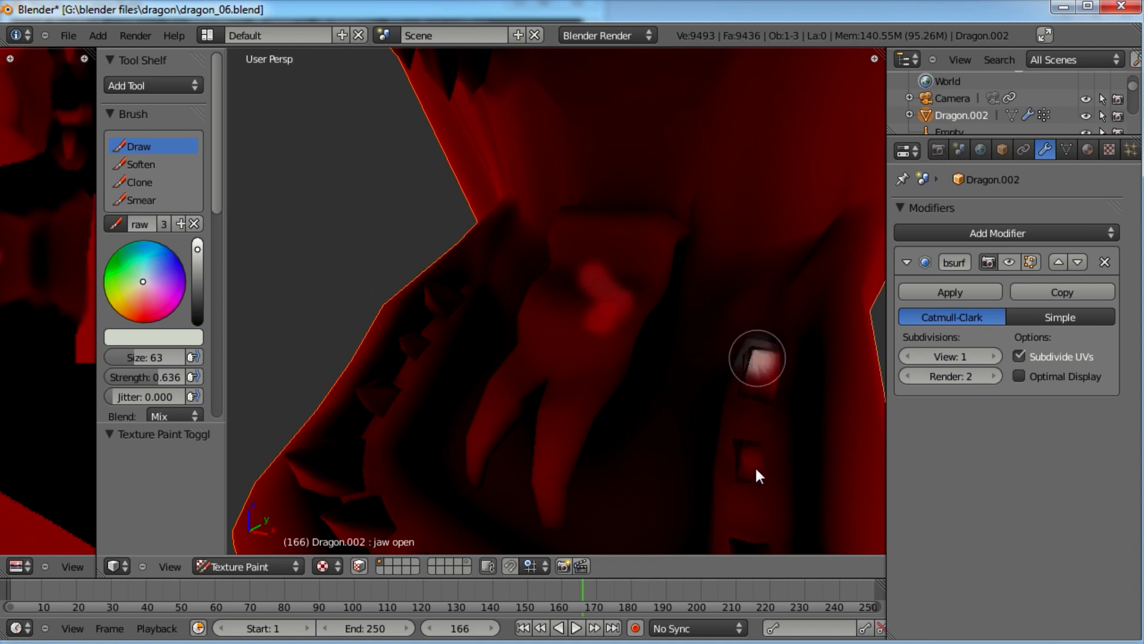
pyautogui.moveTo(757, 358); pyautogui.dragTo(751, 465)
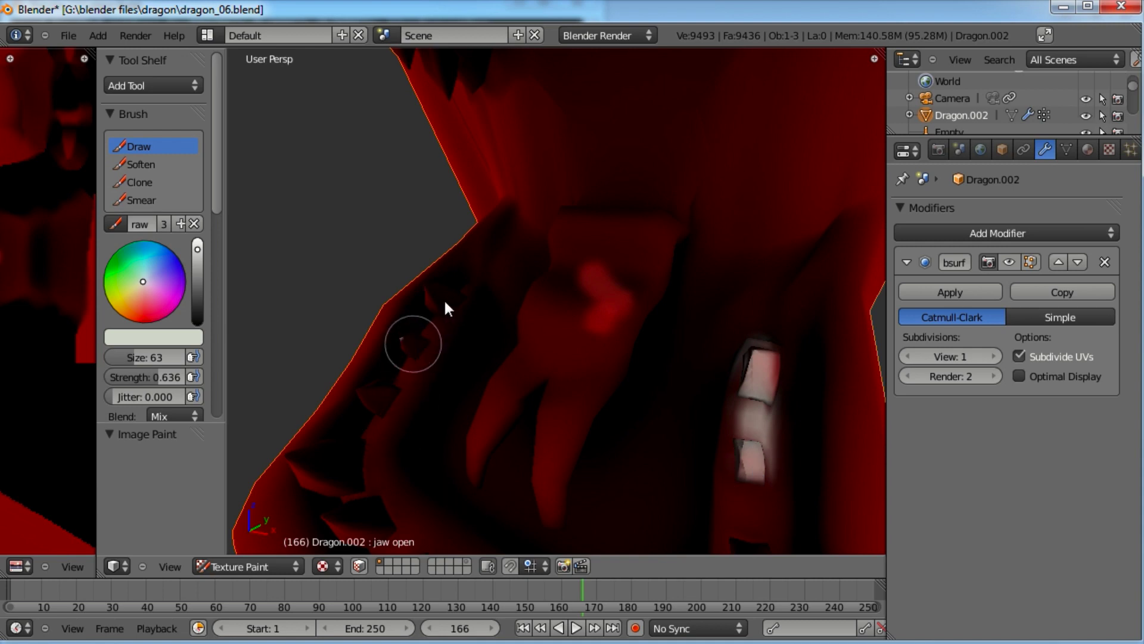
pyautogui.click(413, 344)
pyautogui.moveTo(413, 344); pyautogui.dragTo(452, 298)
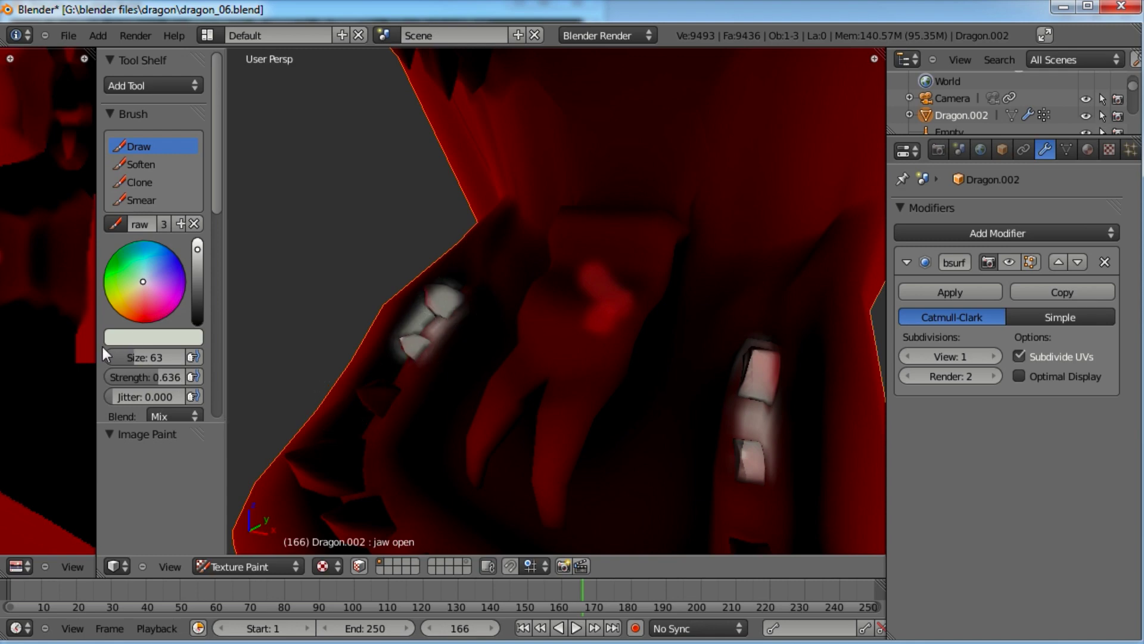
pyautogui.moveTo(99, 349); pyautogui.dragTo(497, 334)
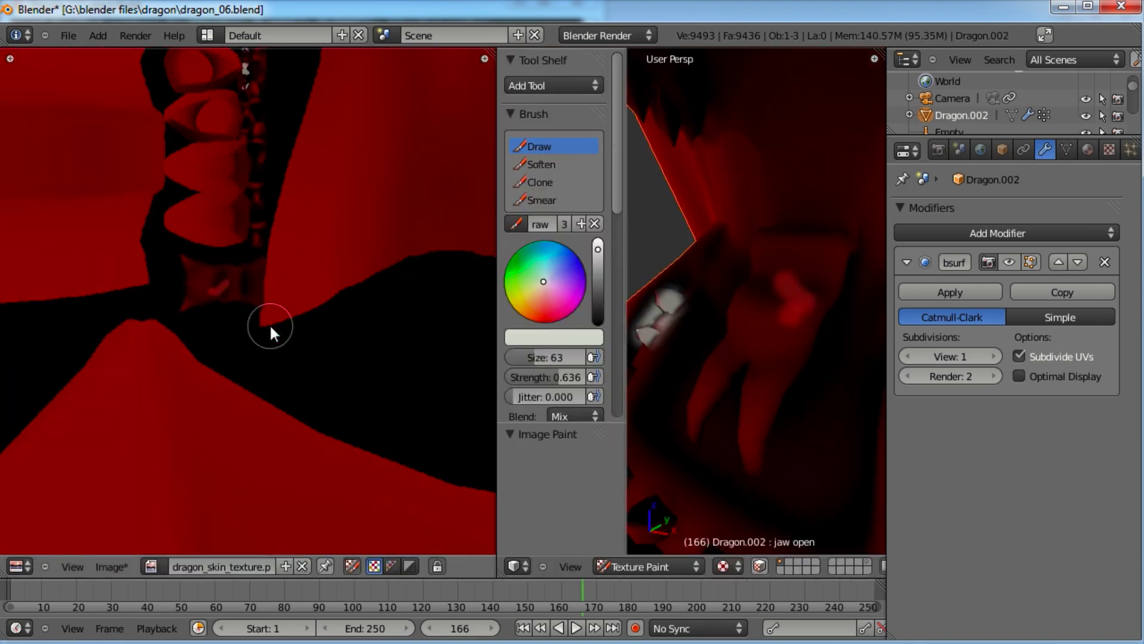
# Step: Bring the texture's teeth into view and dab whitish paint on the dragon's foot claw
pyautogui.scroll(2, 270, 324)
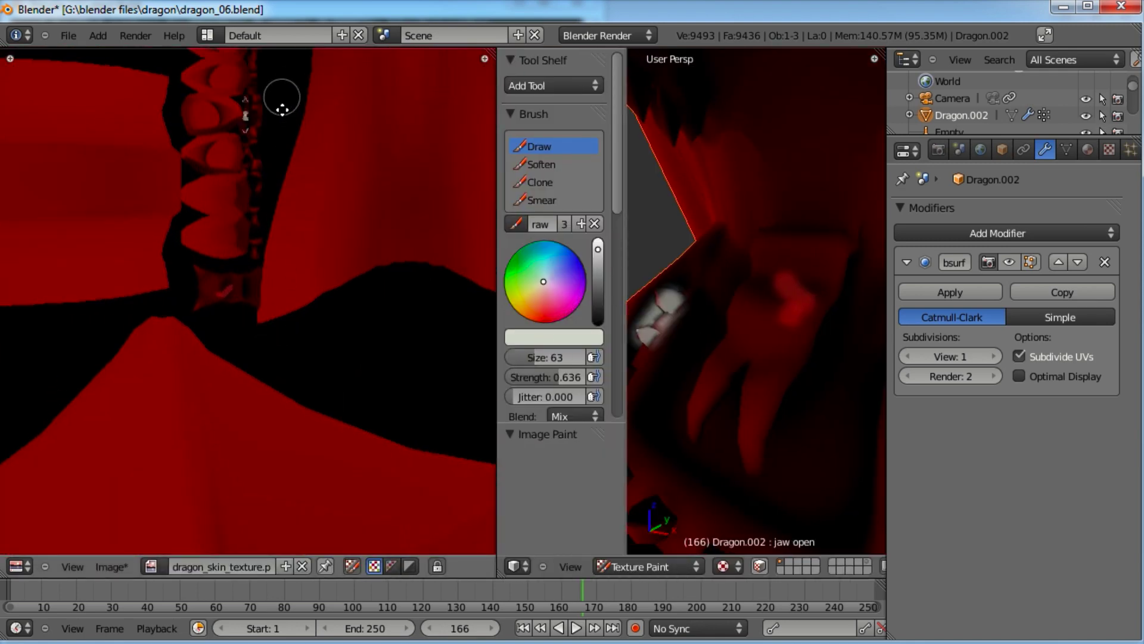
pyautogui.moveTo(282, 108); pyautogui.dragTo(256, 300, button='middle')
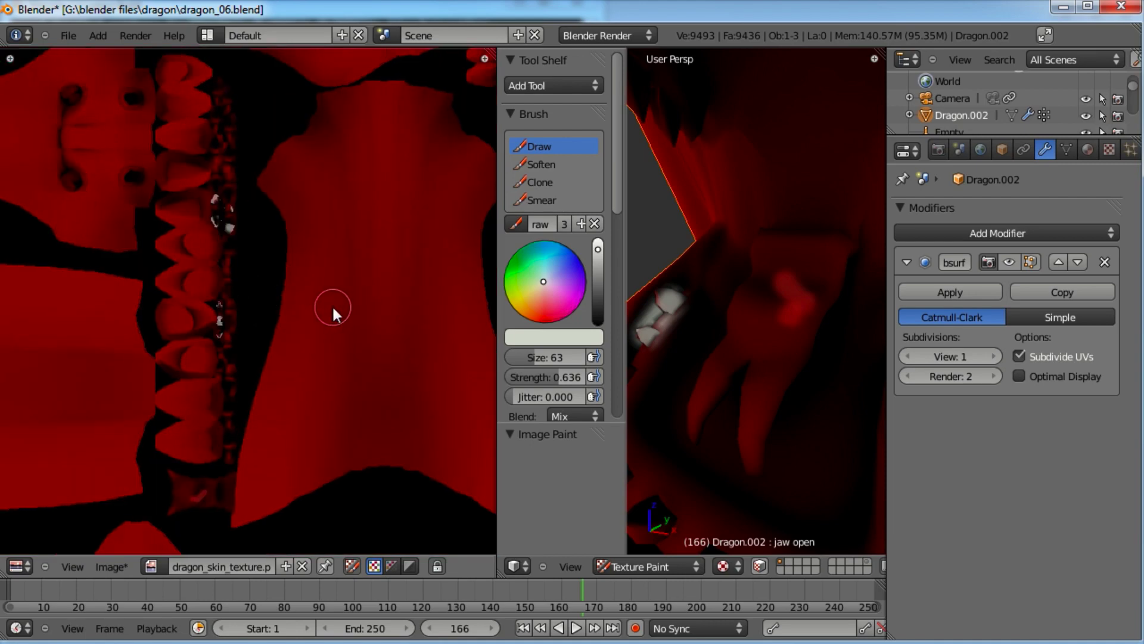
pyautogui.scroll(-2, 331, 305)
pyautogui.scroll(-6, 704, 348)
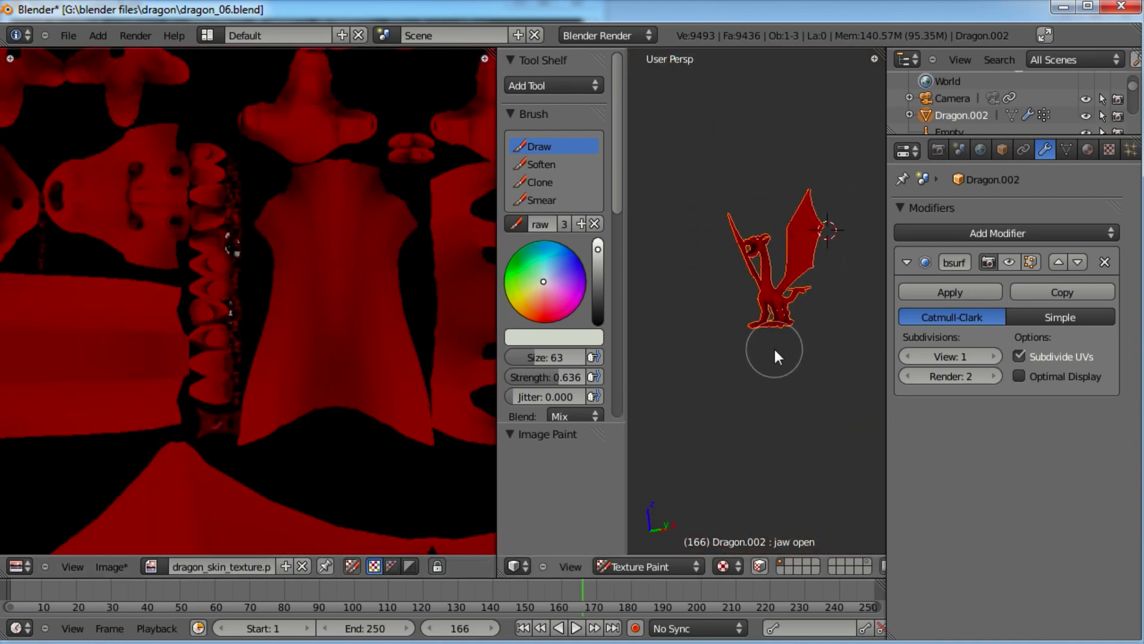
pyautogui.scroll(8, 773, 351)
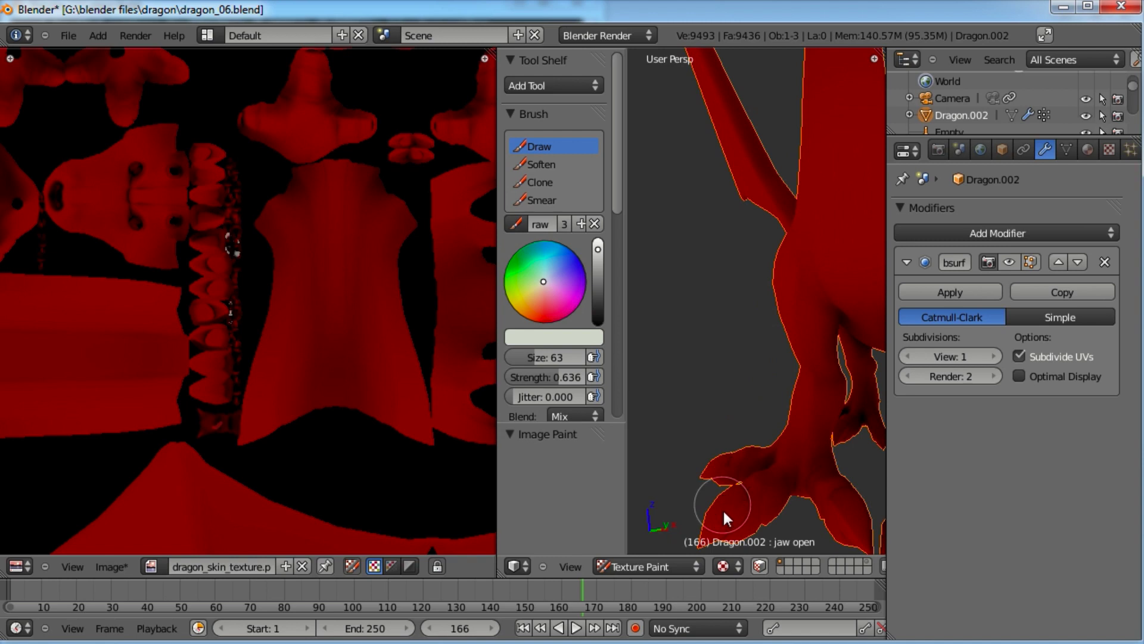
pyautogui.click(722, 505)
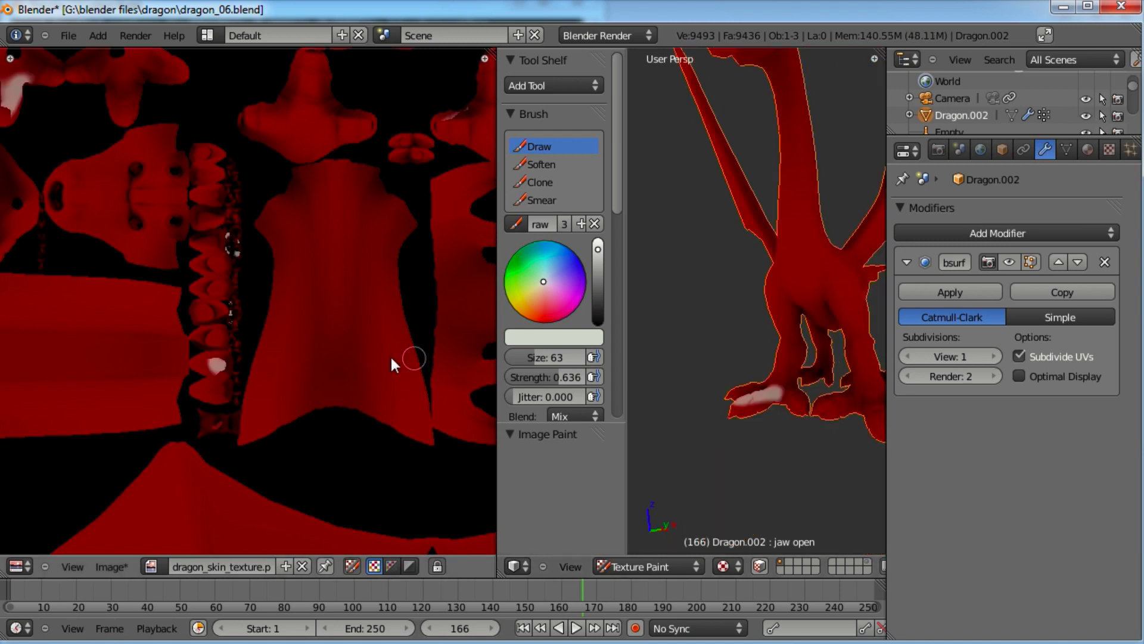
# Step: Pan the UV/Image Editor along the teeth and skin texture, then switch to Photoshop
pyautogui.scroll(6, 214, 212)
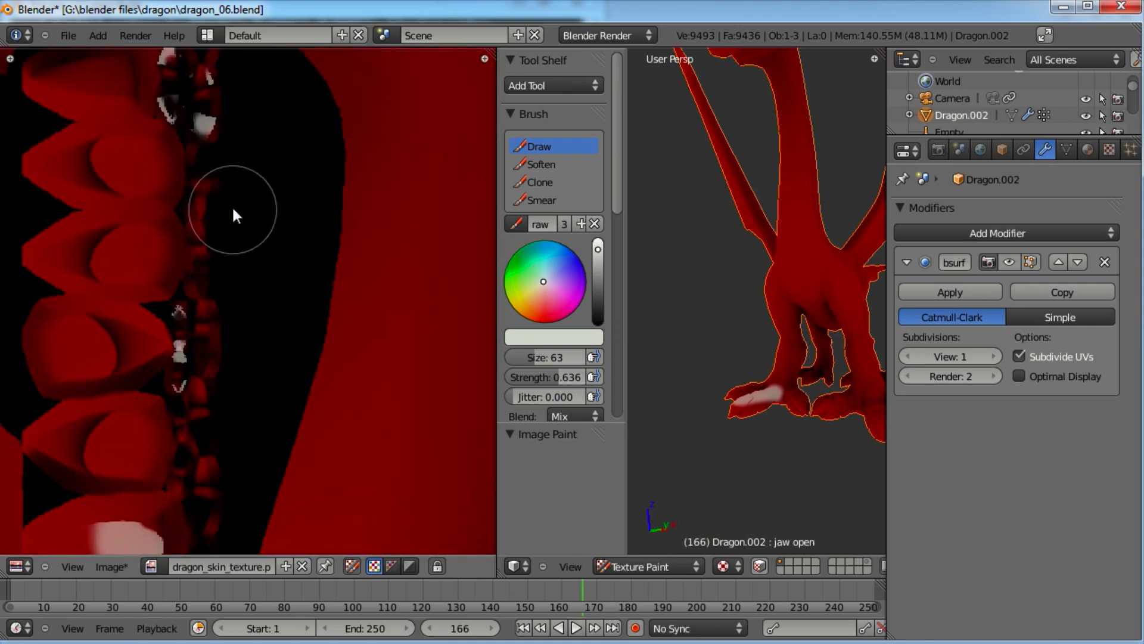
pyautogui.scroll(-2, 182, 388)
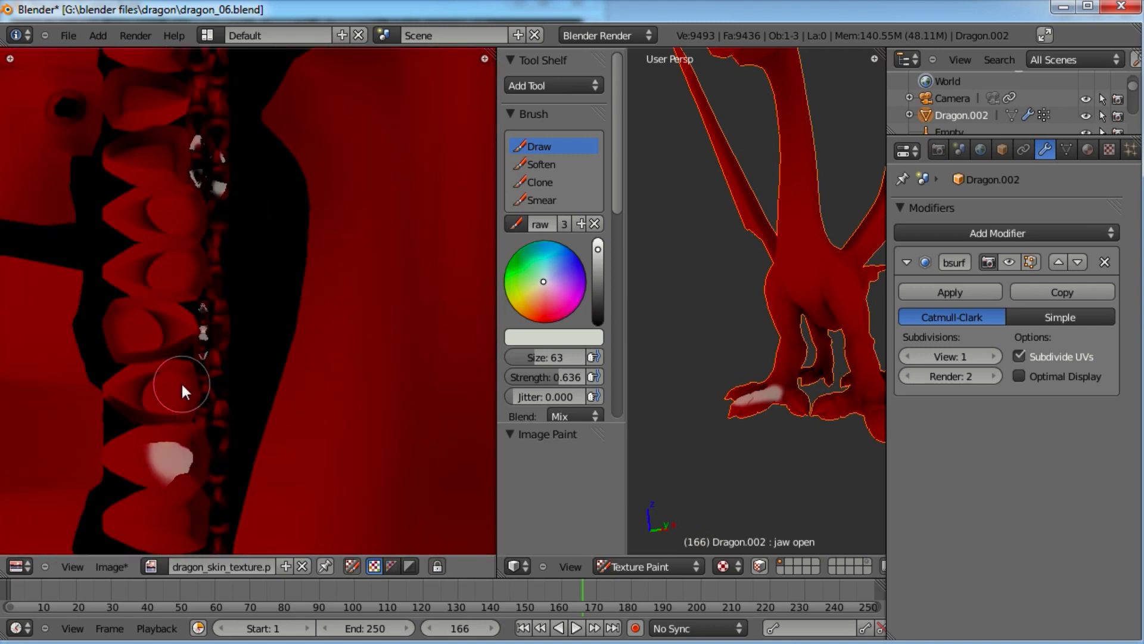
pyautogui.scroll(-1, 180, 382)
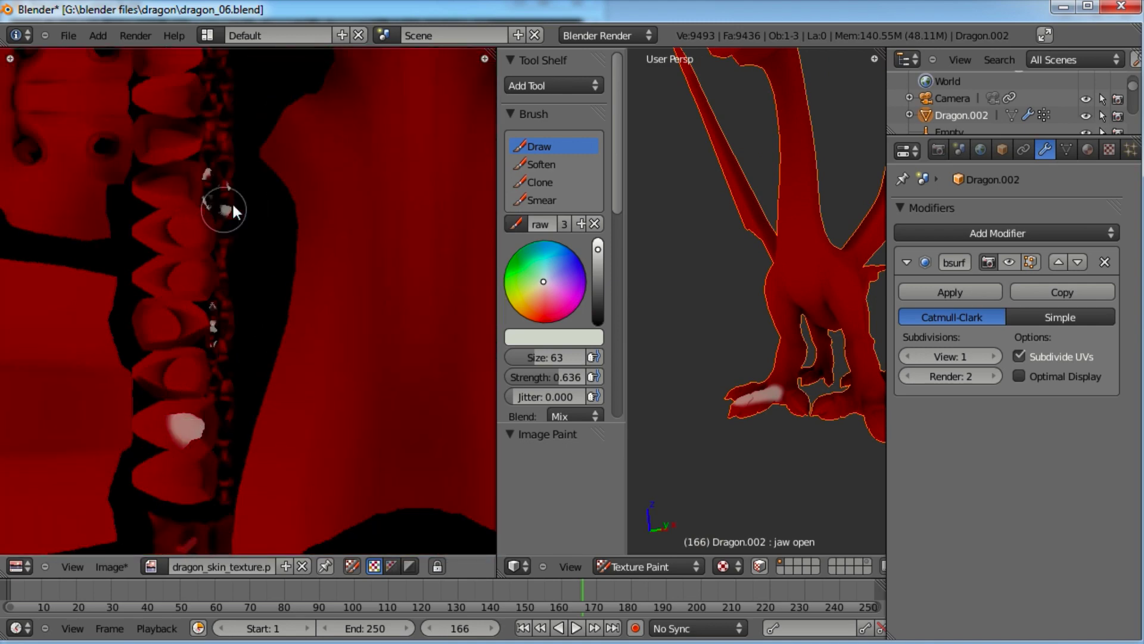
pyautogui.moveTo(204, 124)
pyautogui.mouseDown(button='middle')
pyautogui.moveTo(238, 225)
pyautogui.moveTo(281, 217)
pyautogui.moveTo(285, 314)
pyautogui.moveTo(153, 288)
pyautogui.moveTo(248, 294)
pyautogui.moveTo(79, 327)
pyautogui.moveTo(319, 356)
pyautogui.moveTo(460, 453)
pyautogui.moveTo(413, 294)
pyautogui.mouseUp(button='middle')
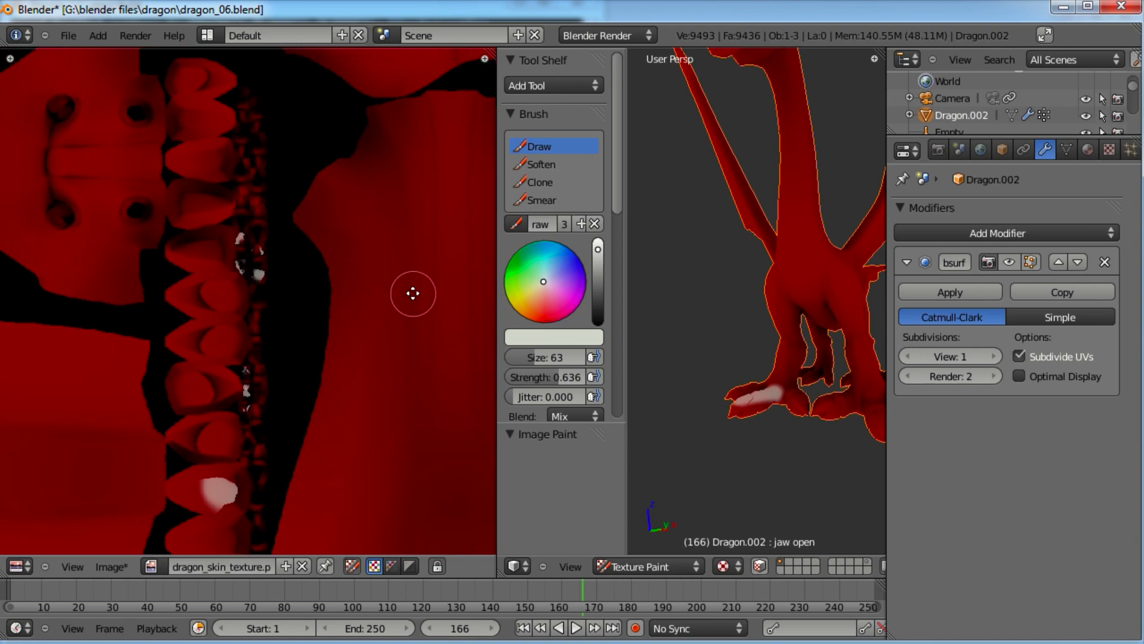
pyautogui.scroll(-2, 412, 293)
pyautogui.moveTo(327, 383); pyautogui.dragTo(312, 334, button='middle')
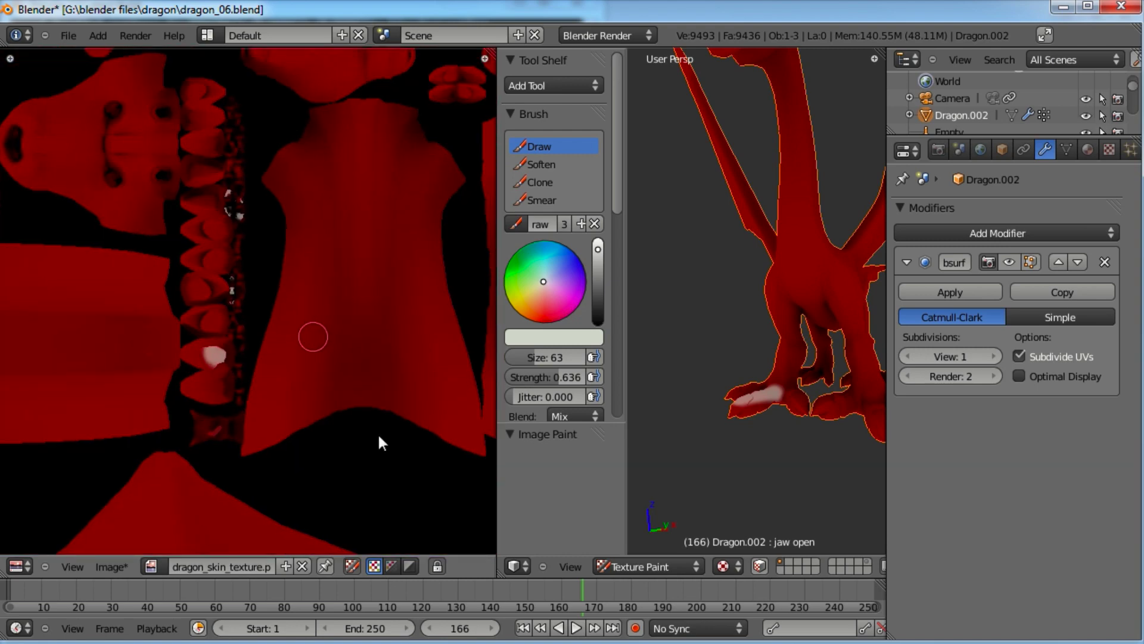
pyautogui.hotkey('alt', 'Tab')
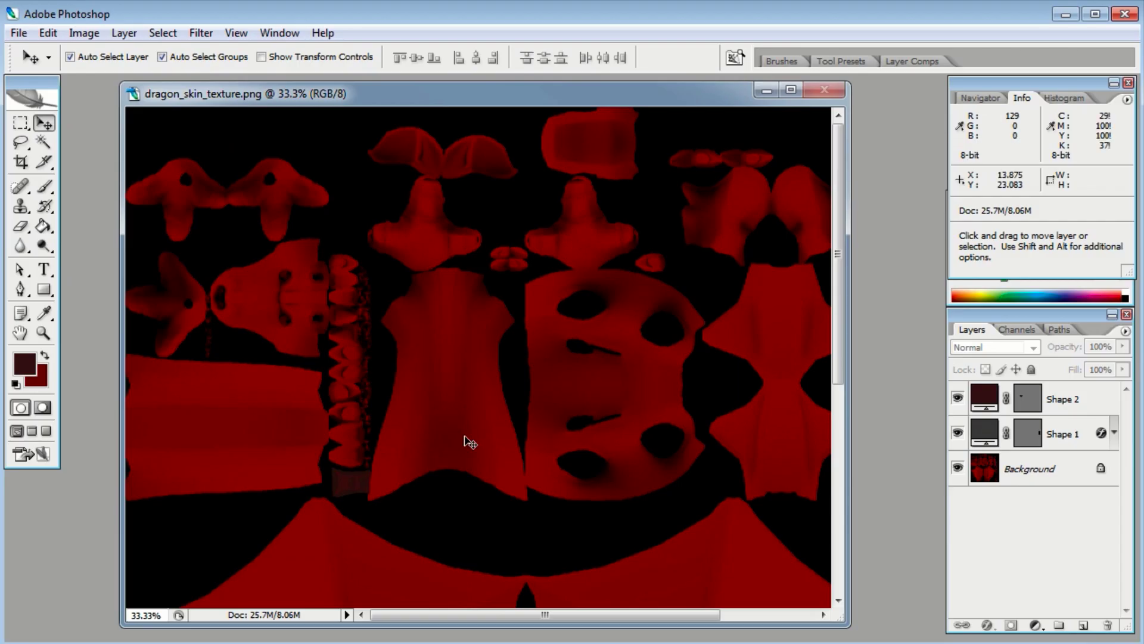
# Step: Zoom to 66.7% on the teeth strip and place the first three Pen anchors of a new shape
pyautogui.click(46, 337)
pyautogui.click(370, 338)
pyautogui.click(421, 352)
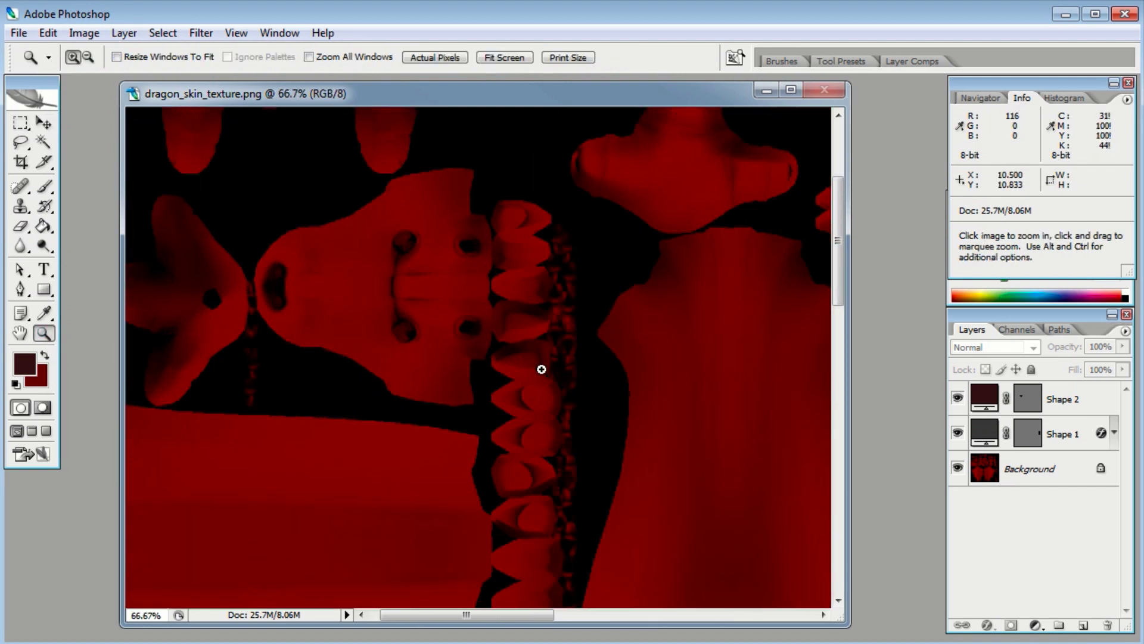
pyautogui.moveTo(585, 376); pyautogui.dragTo(524, 358)
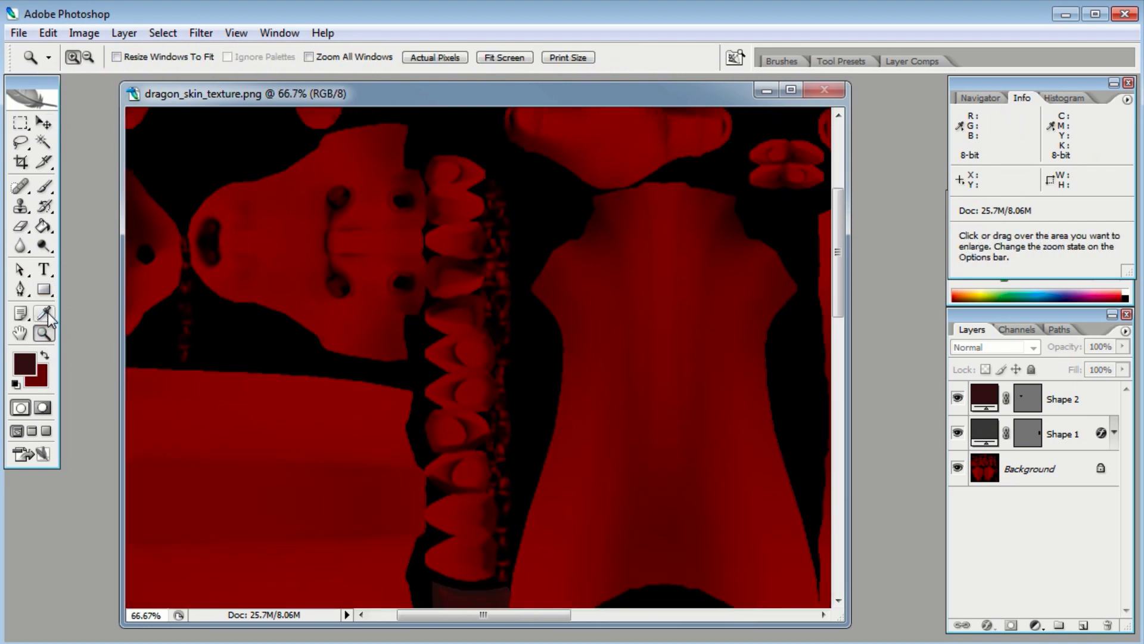
pyautogui.click(21, 290)
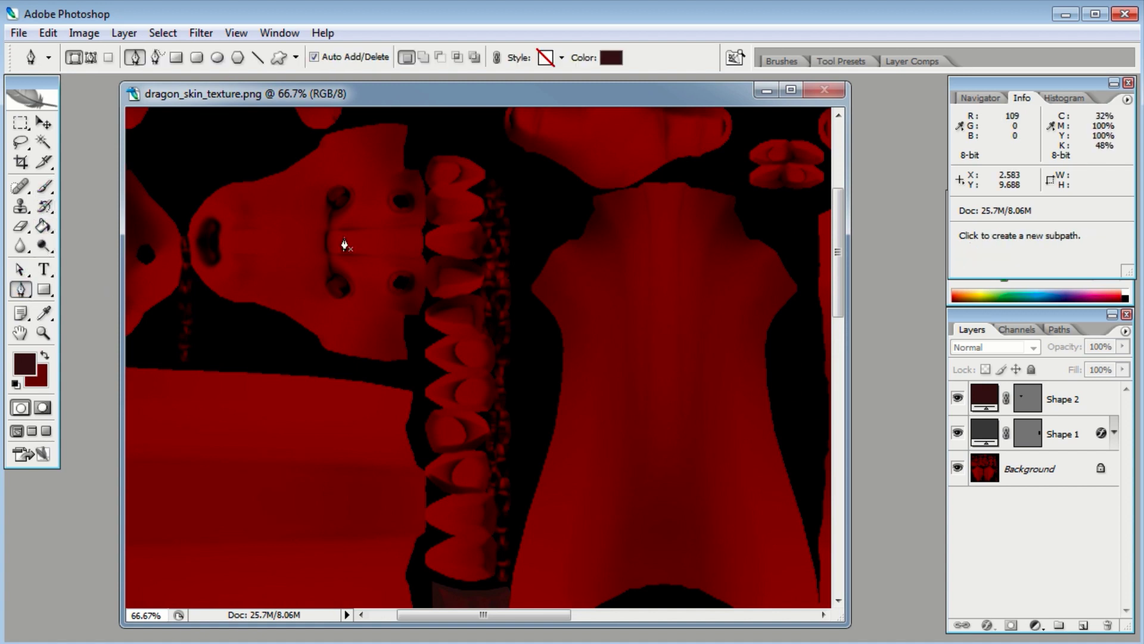
pyautogui.click(427, 154)
pyautogui.moveTo(487, 162); pyautogui.dragTo(488, 170)
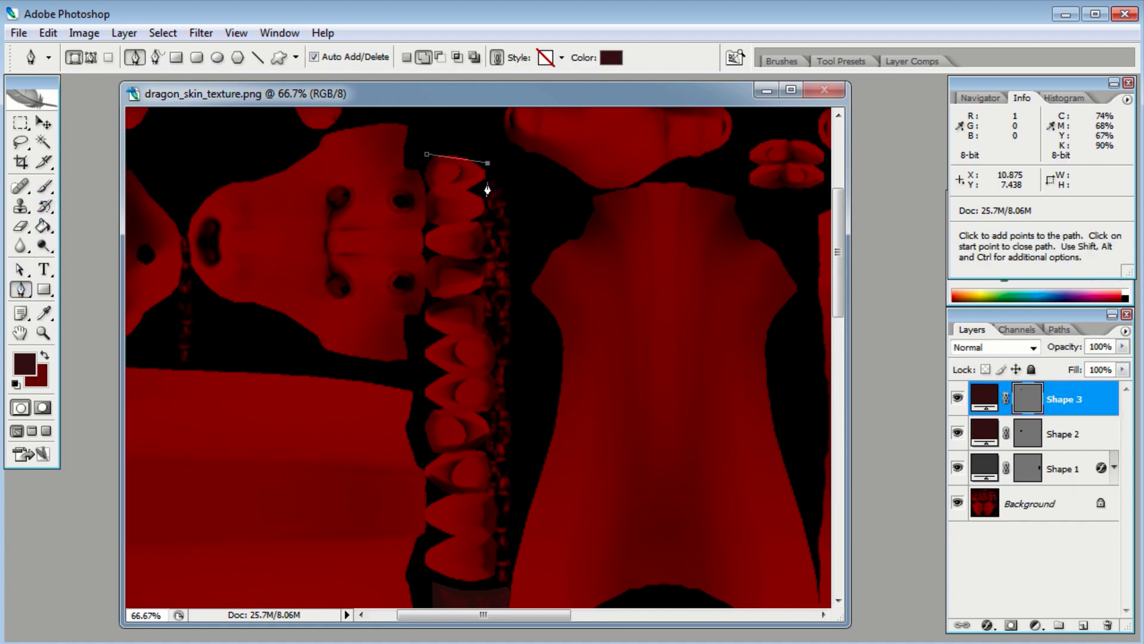
pyautogui.click(478, 191)
# Step: Set Shape 3's fill to 12% and zoom in closely on the new path
pyautogui.click(1122, 370)
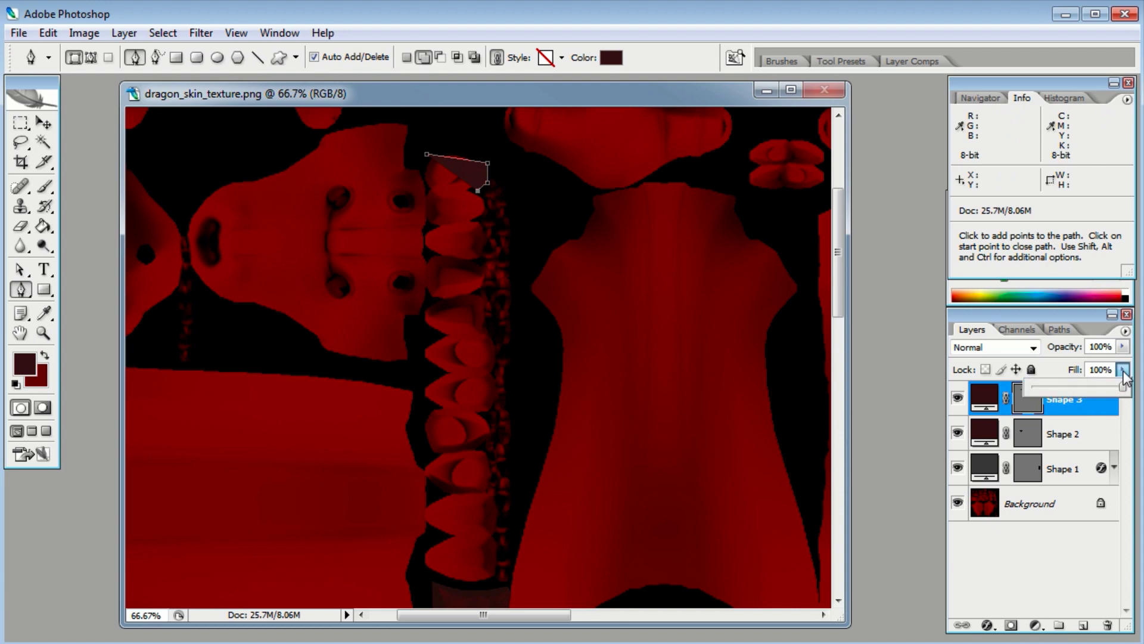
pyautogui.moveTo(1124, 378); pyautogui.dragTo(1042, 387)
pyautogui.scroll(1, 510, 217)
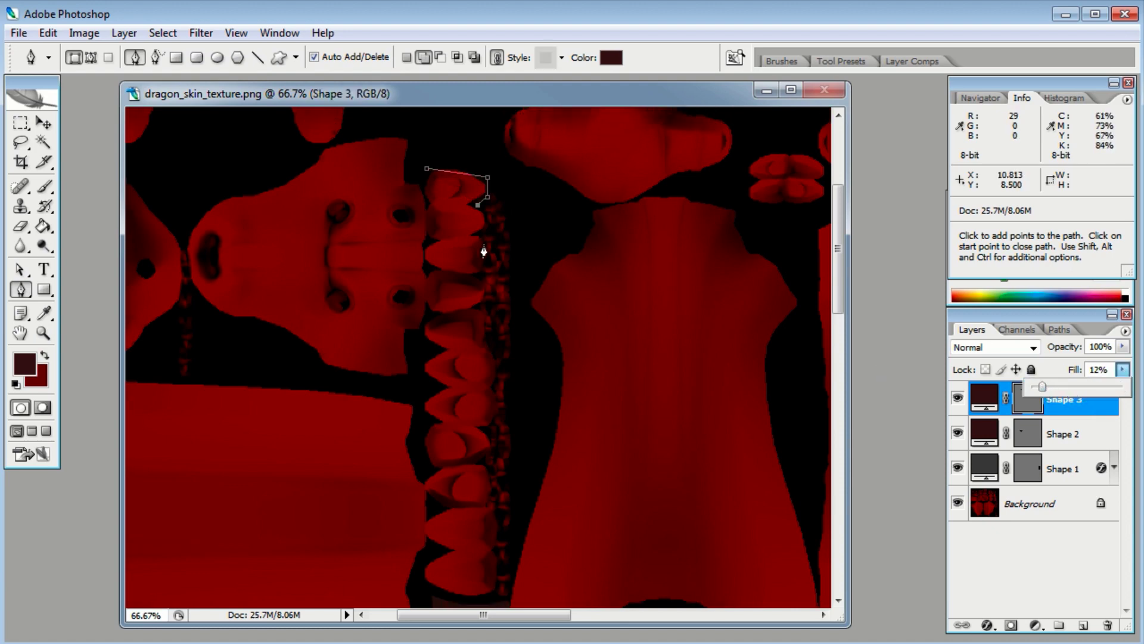
pyautogui.hotkey('ctrl', '+')
pyautogui.hotkey('ctrl', '+')
pyautogui.scroll(10, 506, 242)
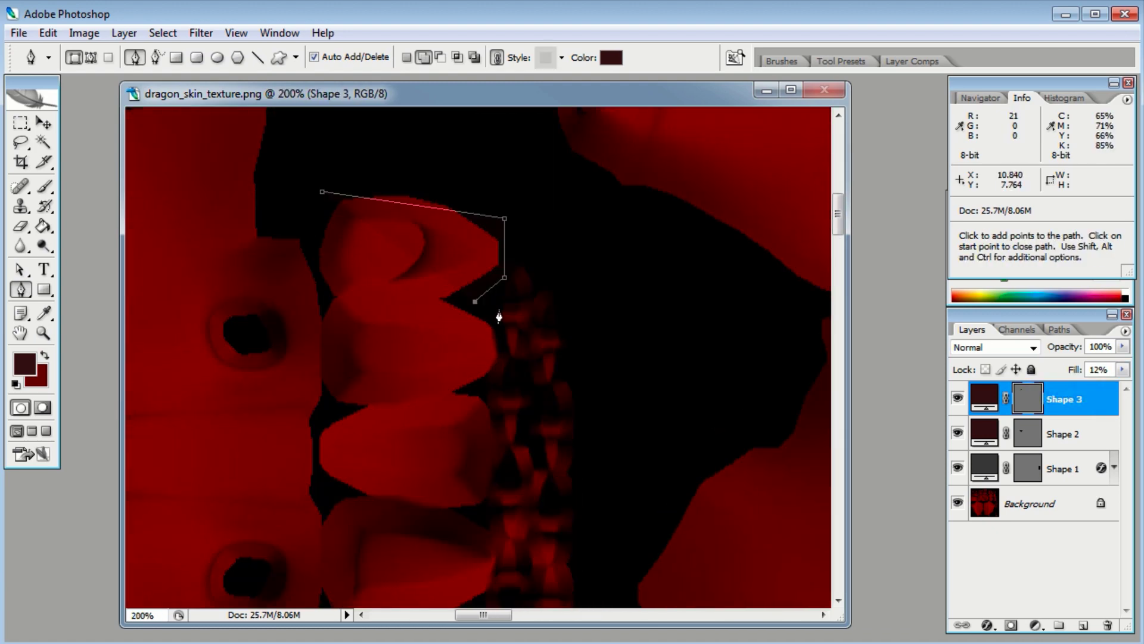
# Step: Extend the Shape 3 path with anchors down the tooth edge, panning the image along
pyautogui.click(497, 354)
pyautogui.click(495, 452)
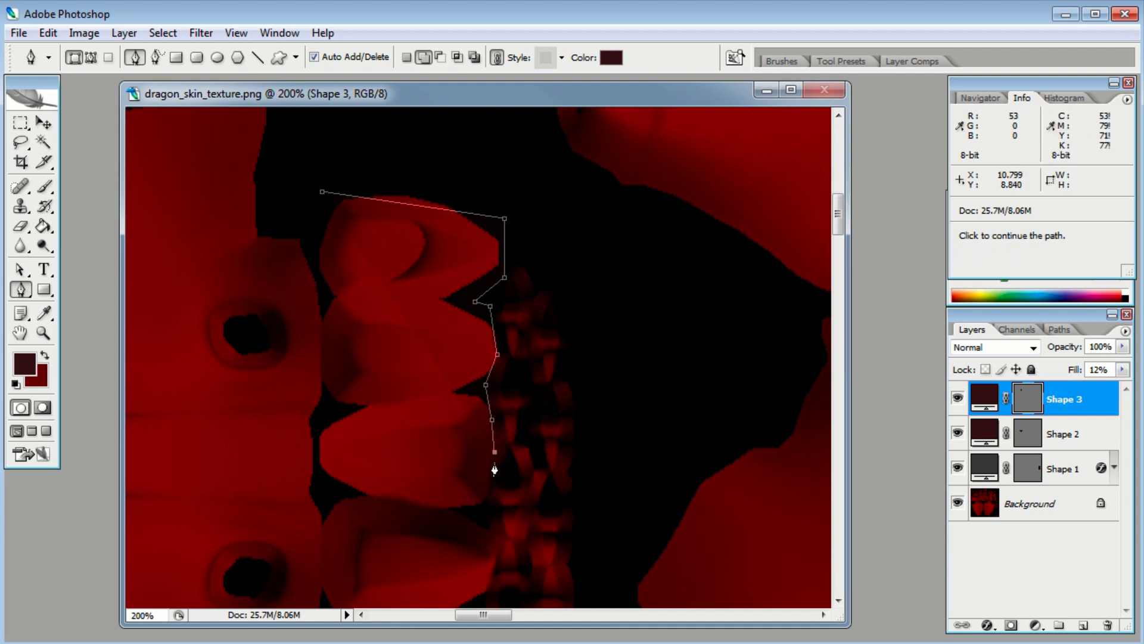
pyautogui.click(483, 513)
pyautogui.moveTo(519, 537); pyautogui.dragTo(512, 285)
pyautogui.click(491, 277)
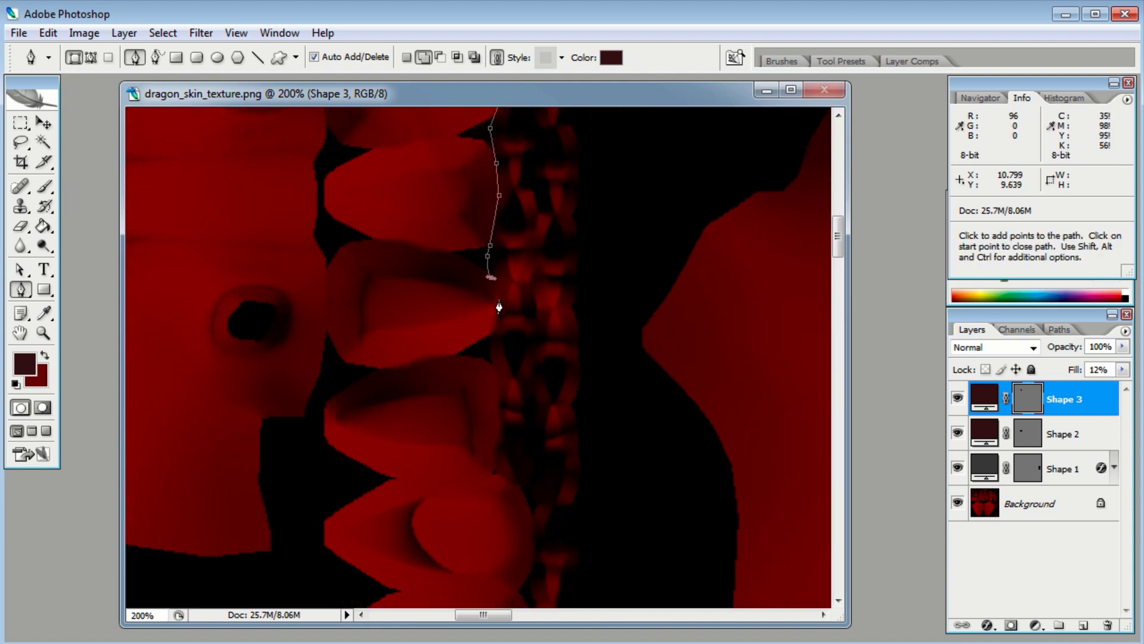
pyautogui.click(487, 349)
pyautogui.moveTo(503, 376); pyautogui.dragTo(473, 293)
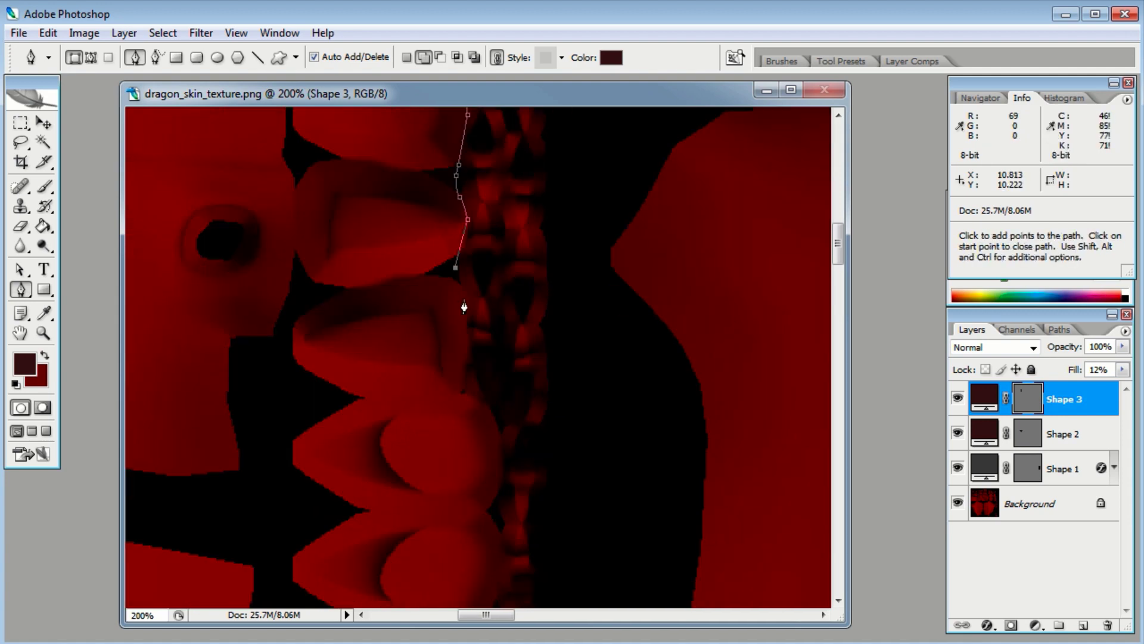
pyautogui.click(467, 300)
pyautogui.moveTo(477, 379); pyautogui.dragTo(487, 276)
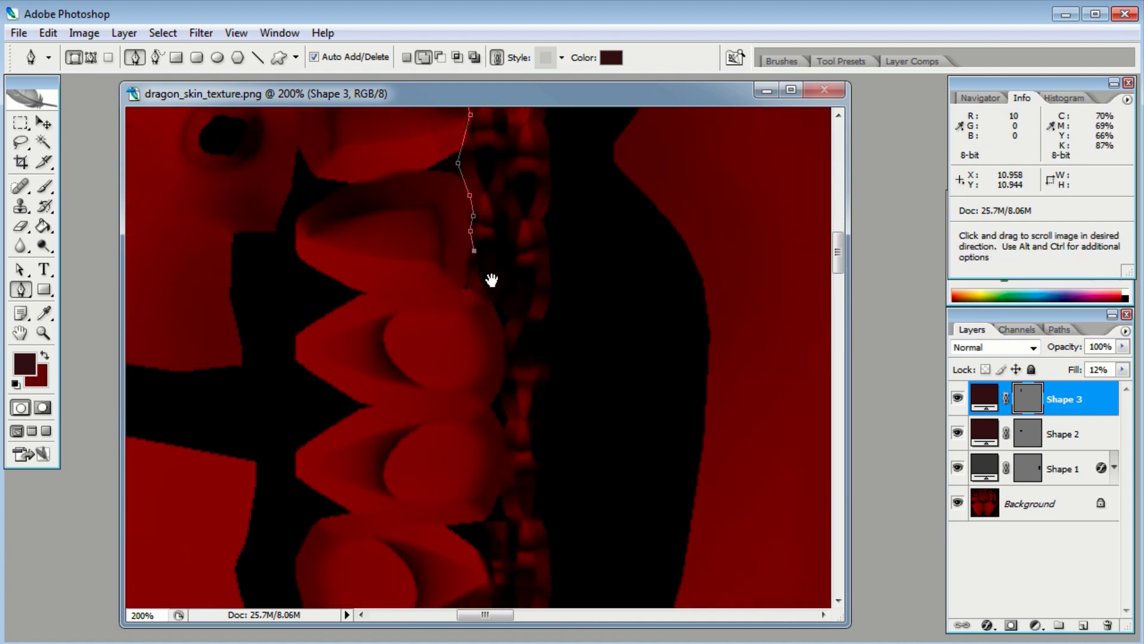
# Step: Continue the Shape 3 path further down the right edge of the teeth
pyautogui.click(504, 342)
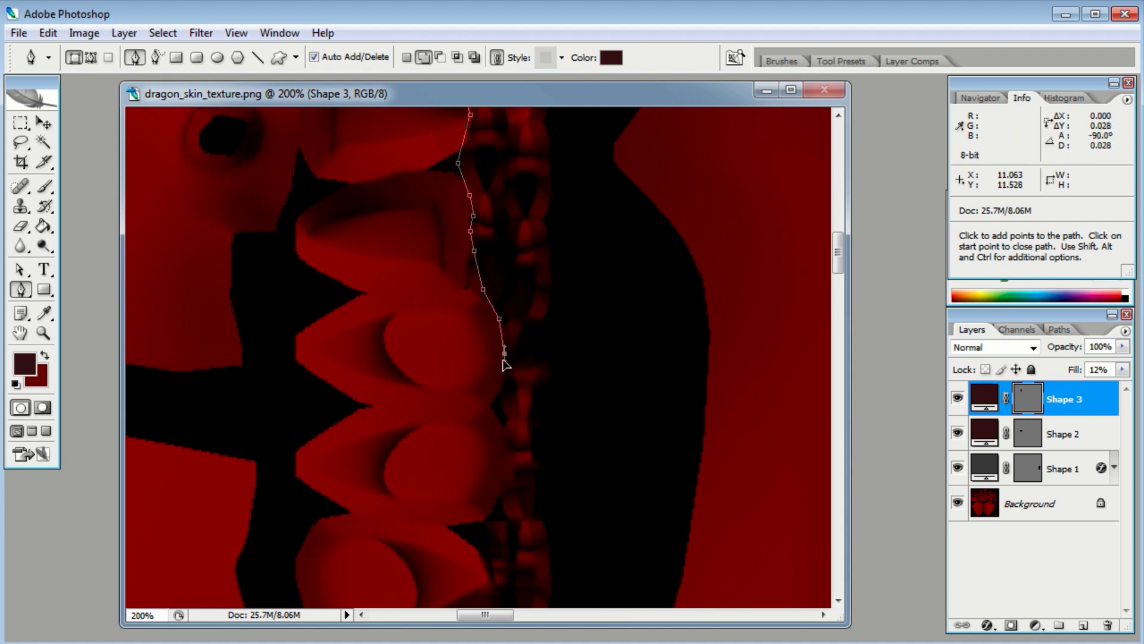
pyautogui.click(496, 389)
pyautogui.moveTo(534, 416); pyautogui.dragTo(449, 271)
pyautogui.click(449, 264)
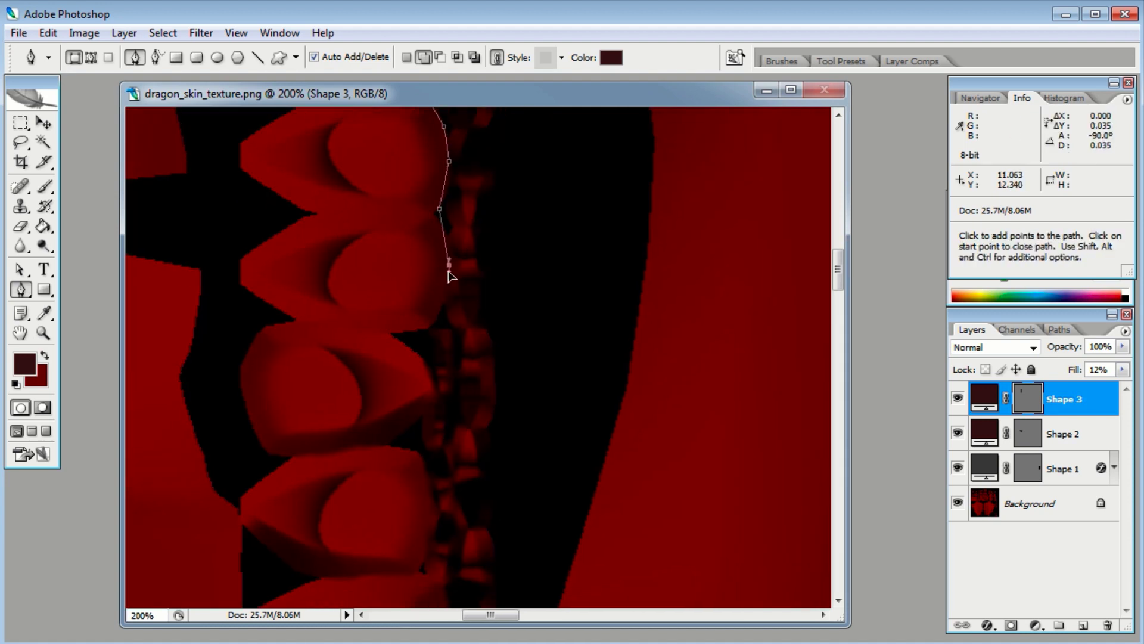
pyautogui.click(441, 320)
pyautogui.click(427, 336)
pyautogui.moveTo(441, 347); pyautogui.dragTo(471, 241)
pyautogui.click(475, 264)
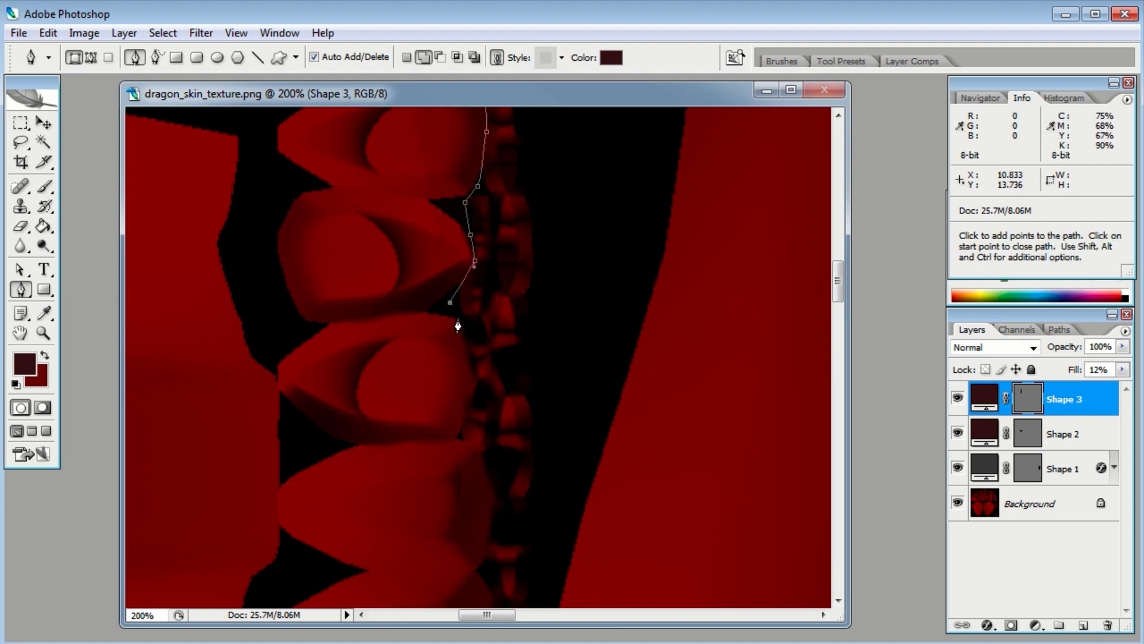
pyautogui.click(471, 337)
pyautogui.click(477, 383)
pyautogui.moveTo(478, 383); pyautogui.dragTo(440, 211)
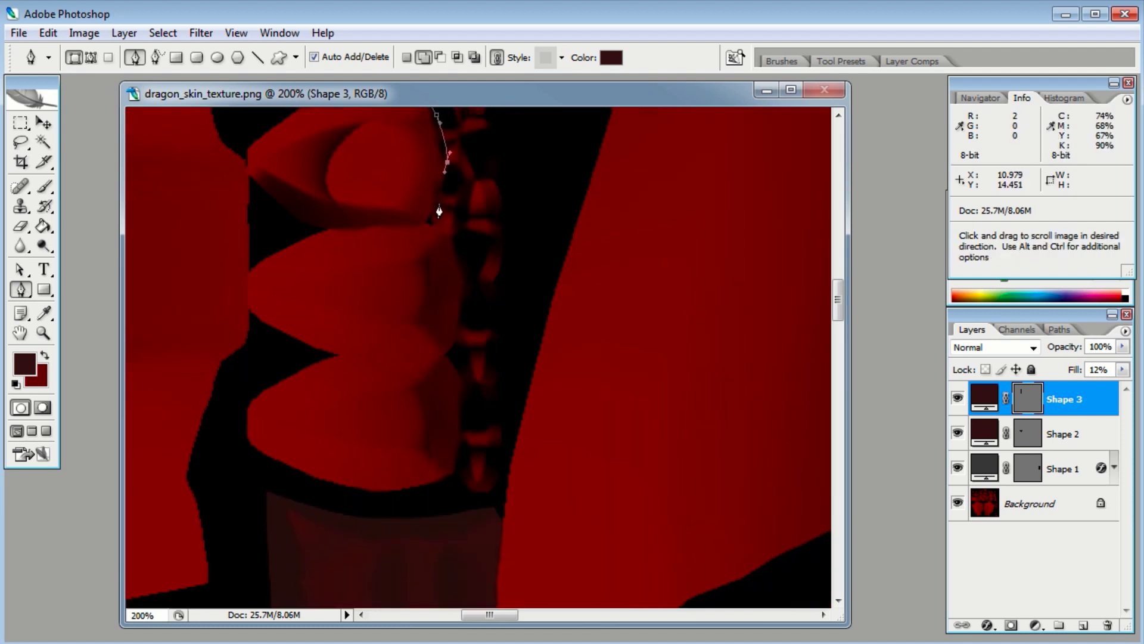
# Step: Trace the outline down to the bottom of the teeth strip
pyautogui.click(430, 221)
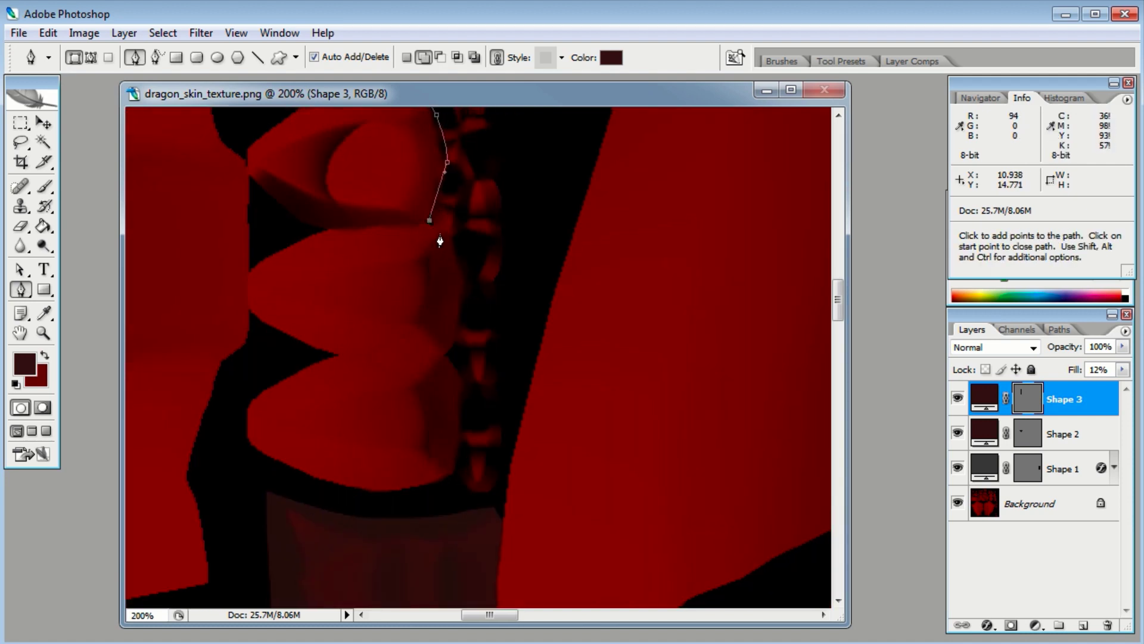
pyautogui.click(462, 285)
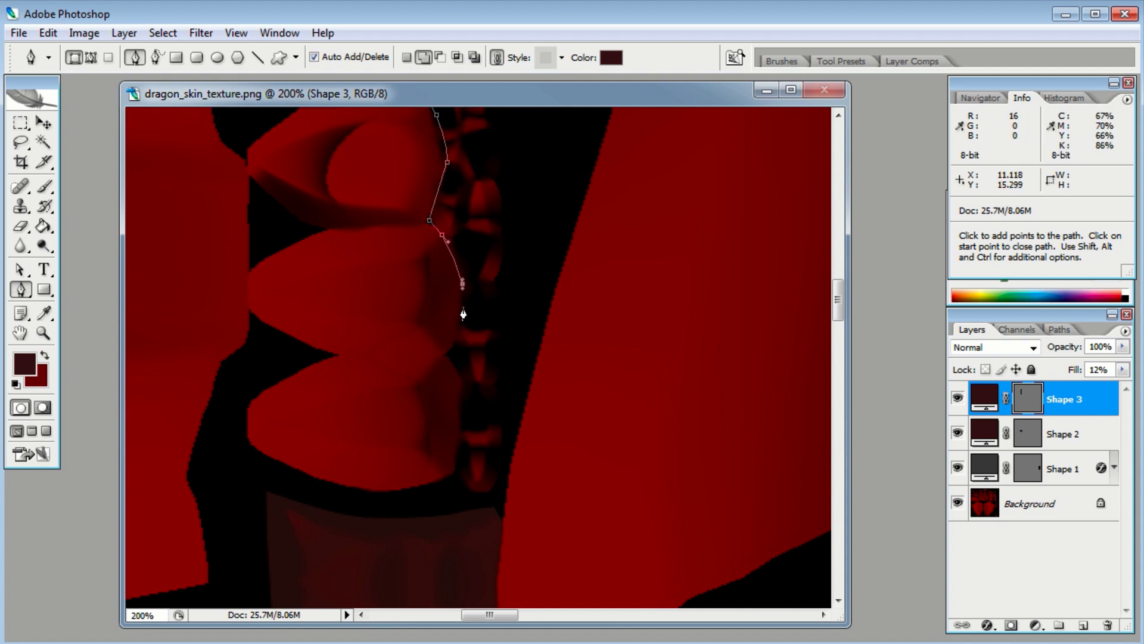
pyautogui.click(461, 316)
pyautogui.click(454, 342)
pyautogui.click(446, 355)
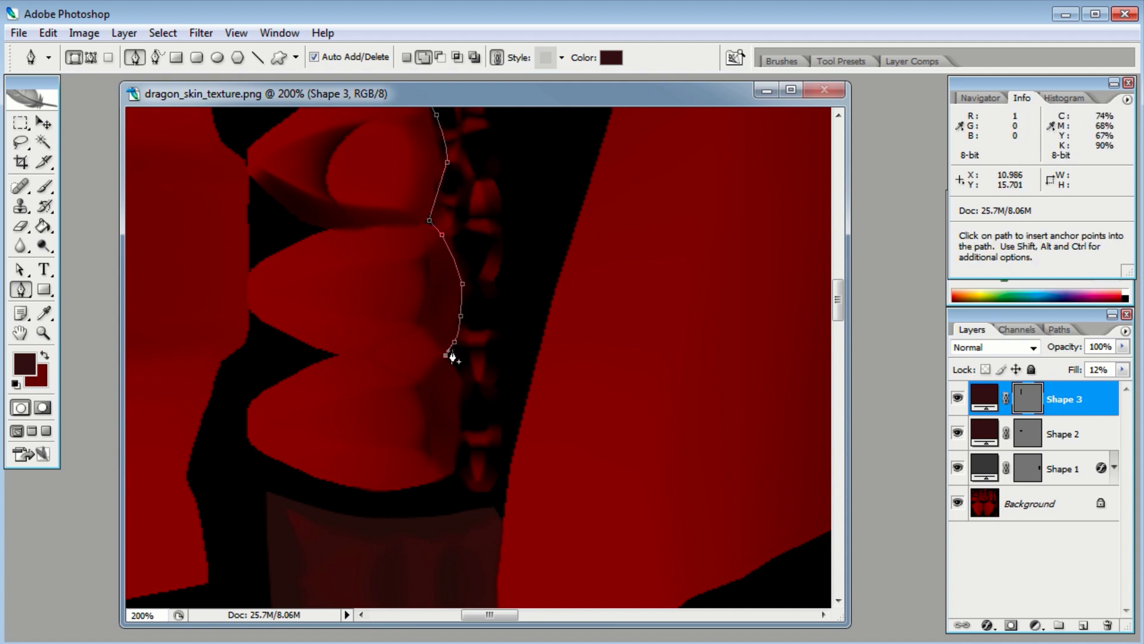
pyautogui.click(457, 434)
pyautogui.click(451, 469)
pyautogui.click(427, 491)
# Step: Curve the outline across the bottom and up the left side, closing it at the start anchor
pyautogui.moveTo(250, 469); pyautogui.dragTo(239, 439)
pyautogui.moveTo(240, 380); pyautogui.dragTo(243, 371)
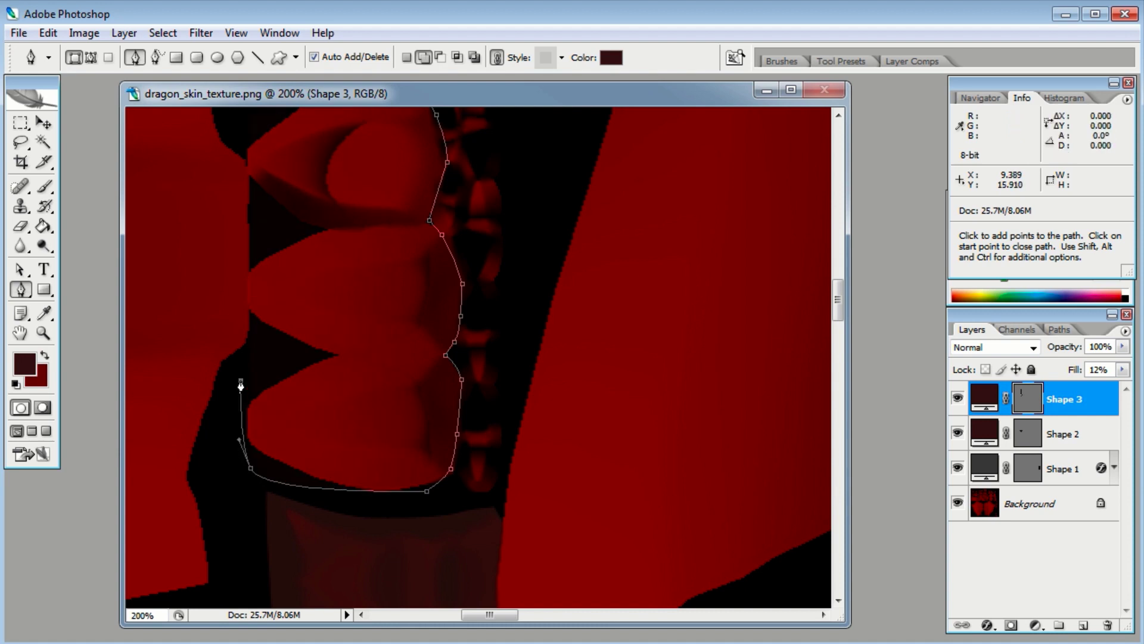
pyautogui.click(253, 230)
pyautogui.moveTo(255, 187); pyautogui.dragTo(292, 335)
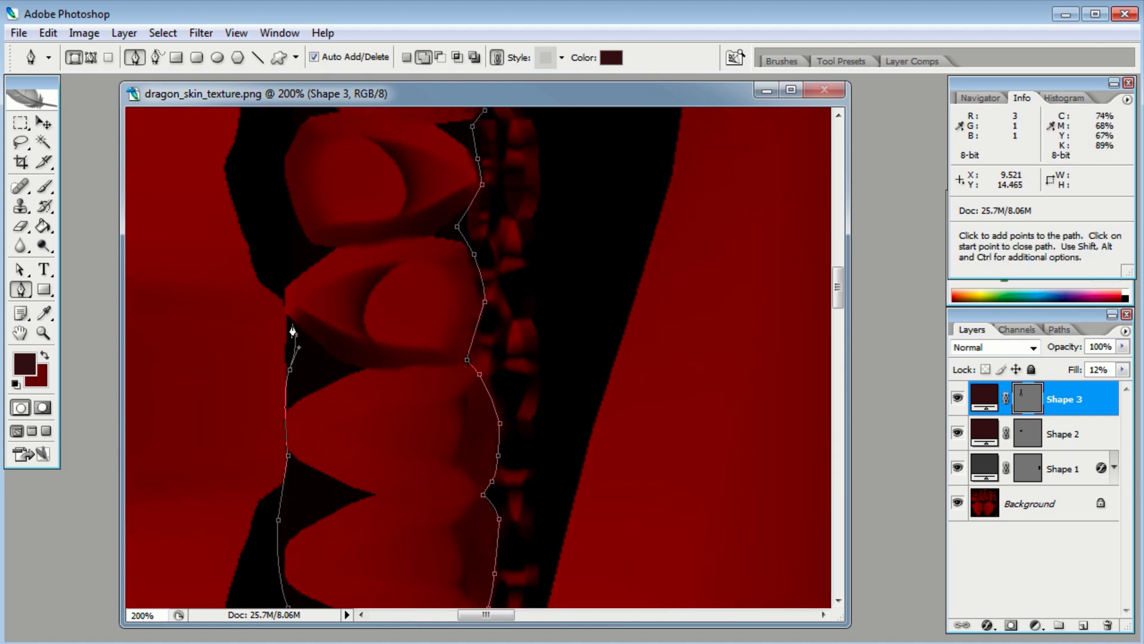
pyautogui.click(281, 263)
pyautogui.moveTo(294, 197); pyautogui.dragTo(312, 304)
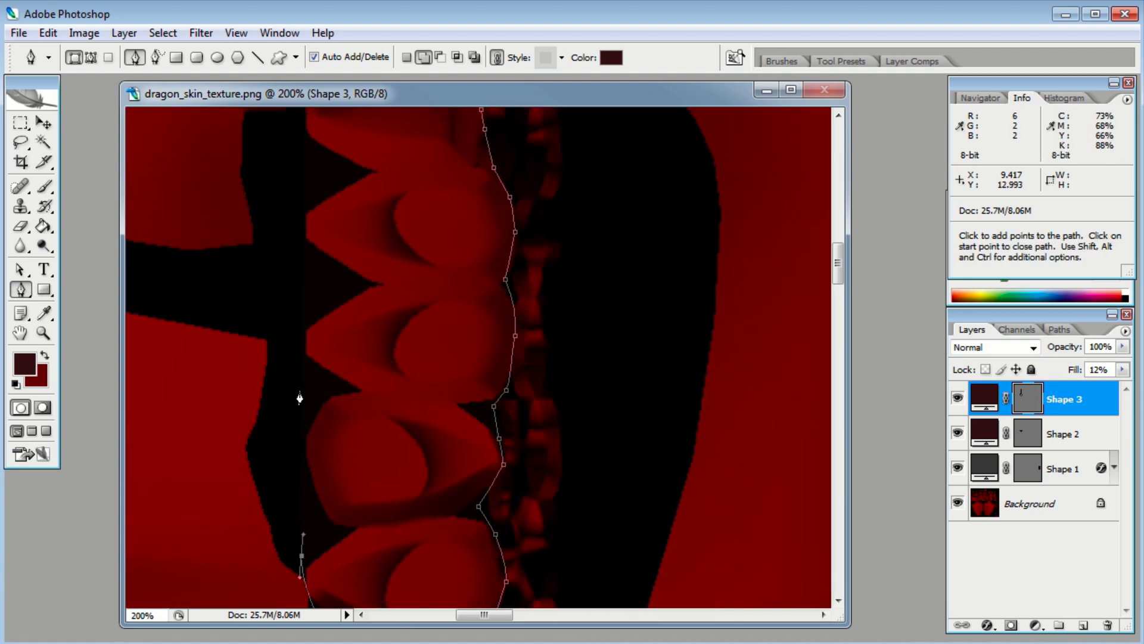
pyautogui.click(294, 242)
pyautogui.moveTo(294, 246); pyautogui.dragTo(312, 475)
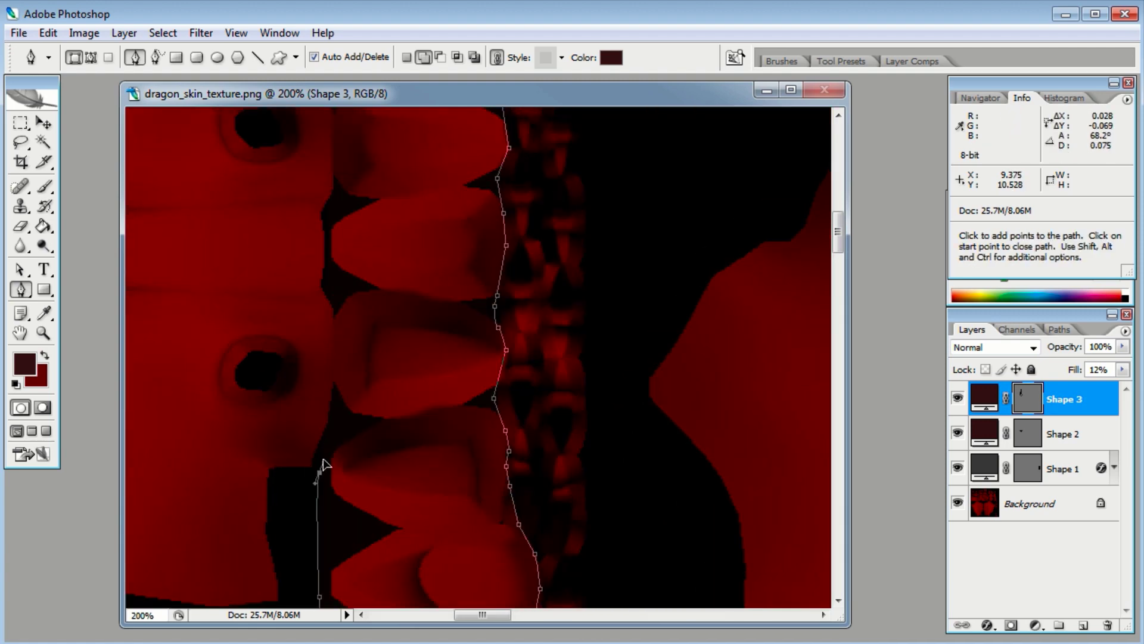
pyautogui.moveTo(331, 421); pyautogui.dragTo(338, 411)
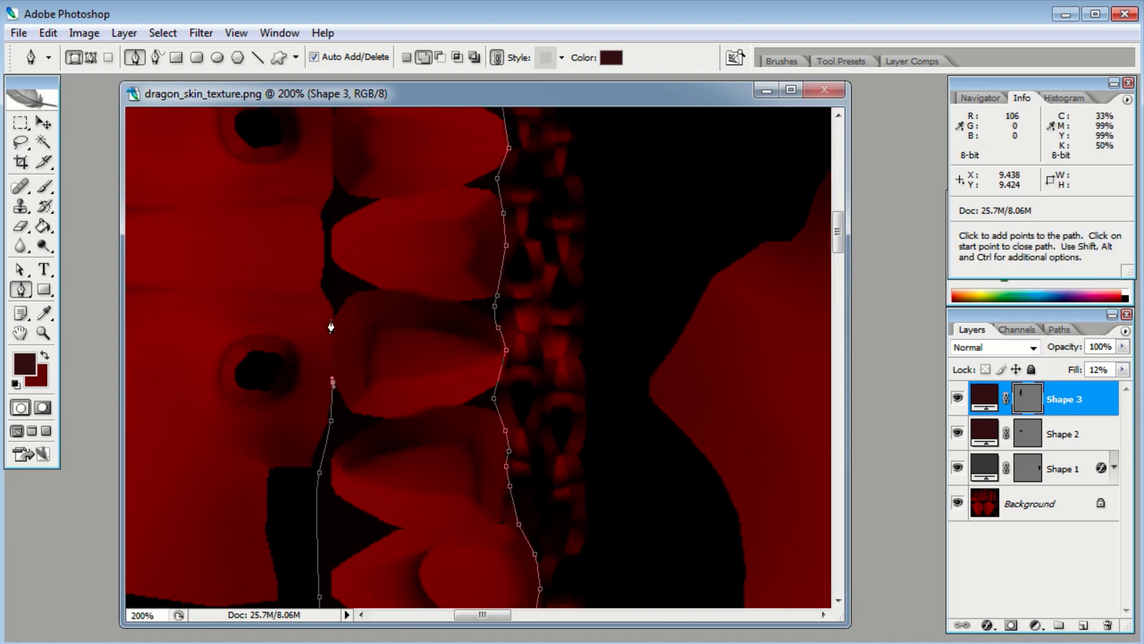
pyautogui.click(333, 311)
pyautogui.moveTo(335, 238); pyautogui.dragTo(324, 449)
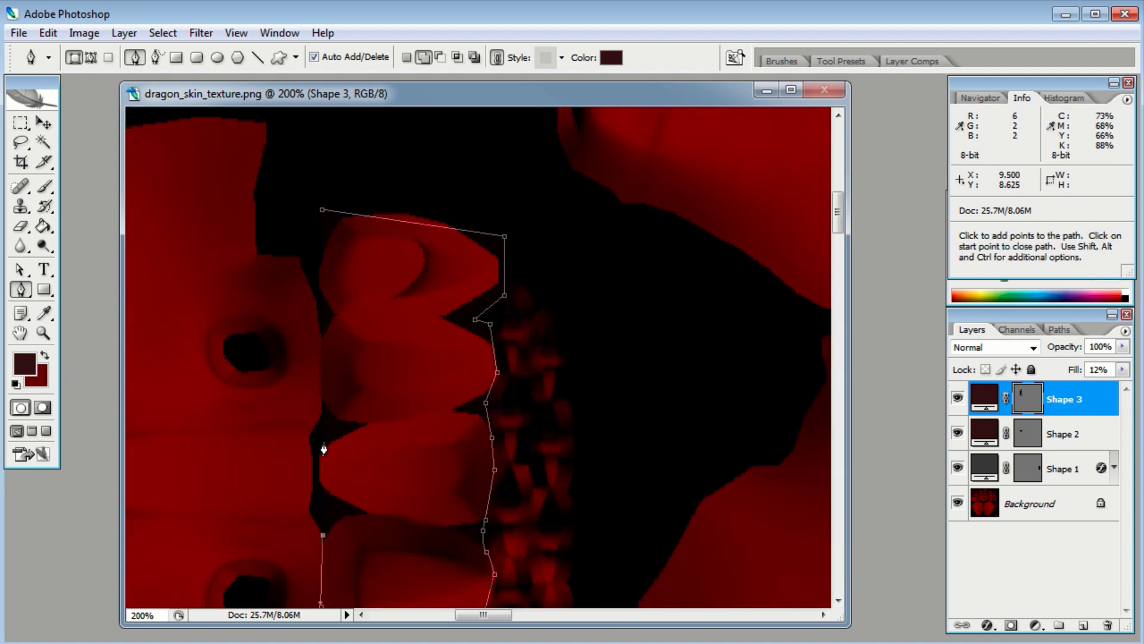
pyautogui.click(323, 424)
pyautogui.click(324, 401)
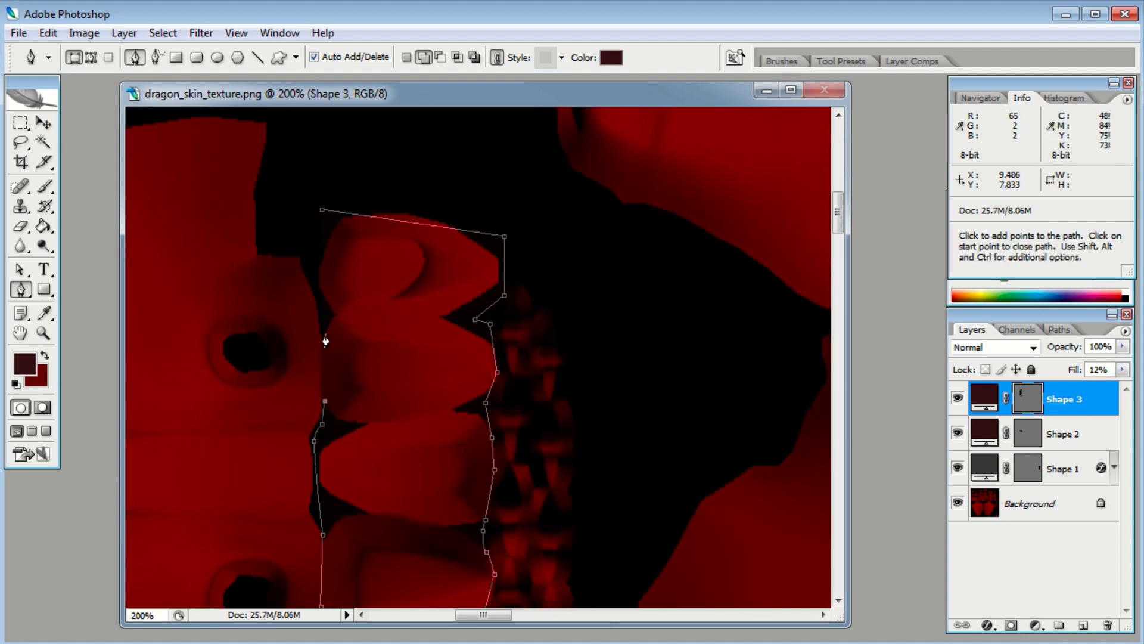
pyautogui.moveTo(323, 324); pyautogui.dragTo(319, 302)
pyautogui.click(323, 211)
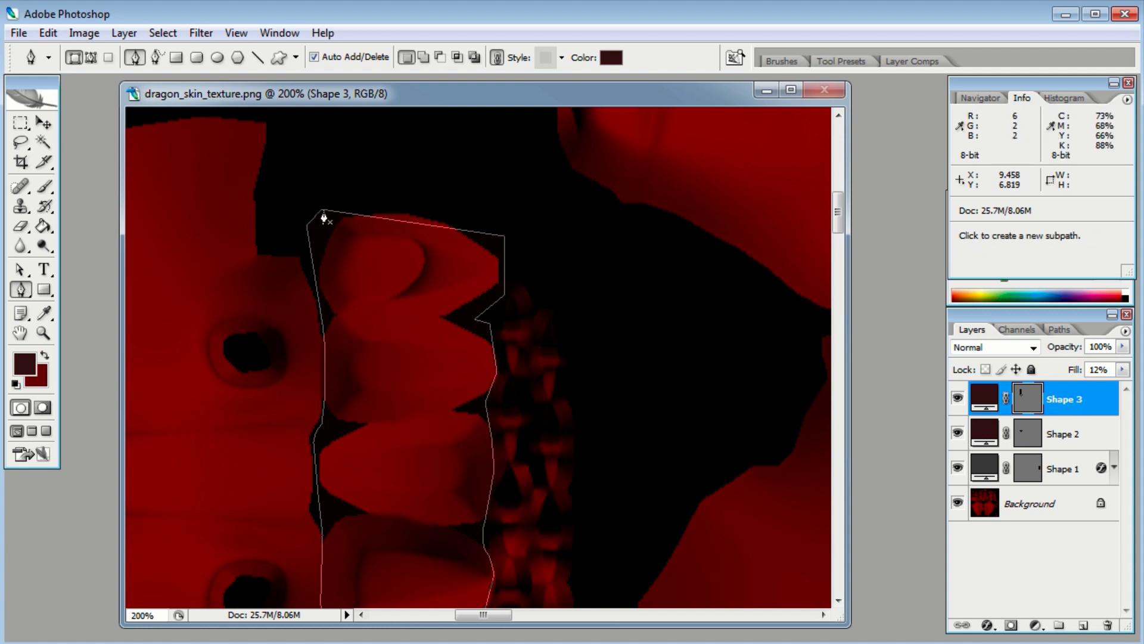
# Step: Drag direction handles from the top-right and top-left anchors to curve Shape 3's top edge
pyautogui.press('a')
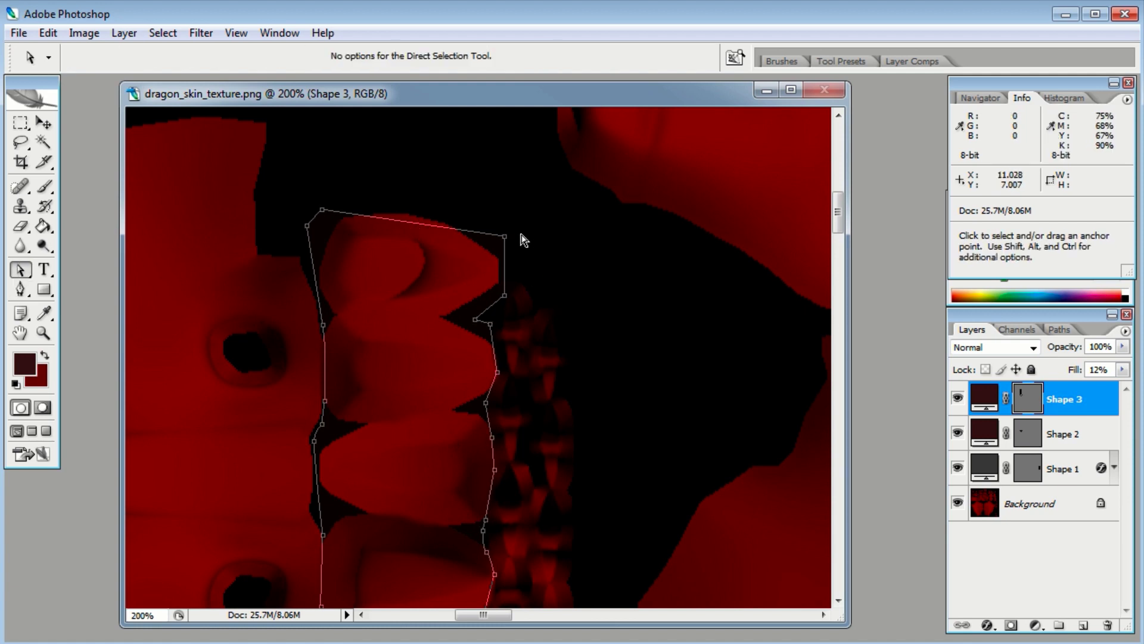
pyautogui.keyDown('alt'); pyautogui.moveTo(504, 238); pyautogui.dragTo(521, 257); pyautogui.keyUp('alt')
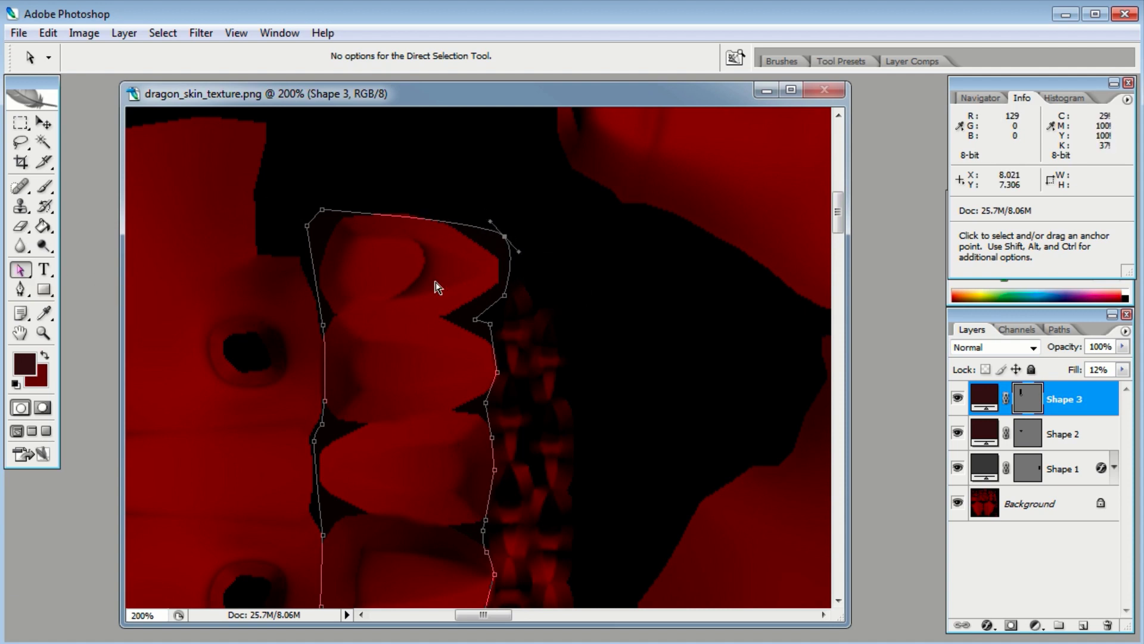
pyautogui.click(322, 211)
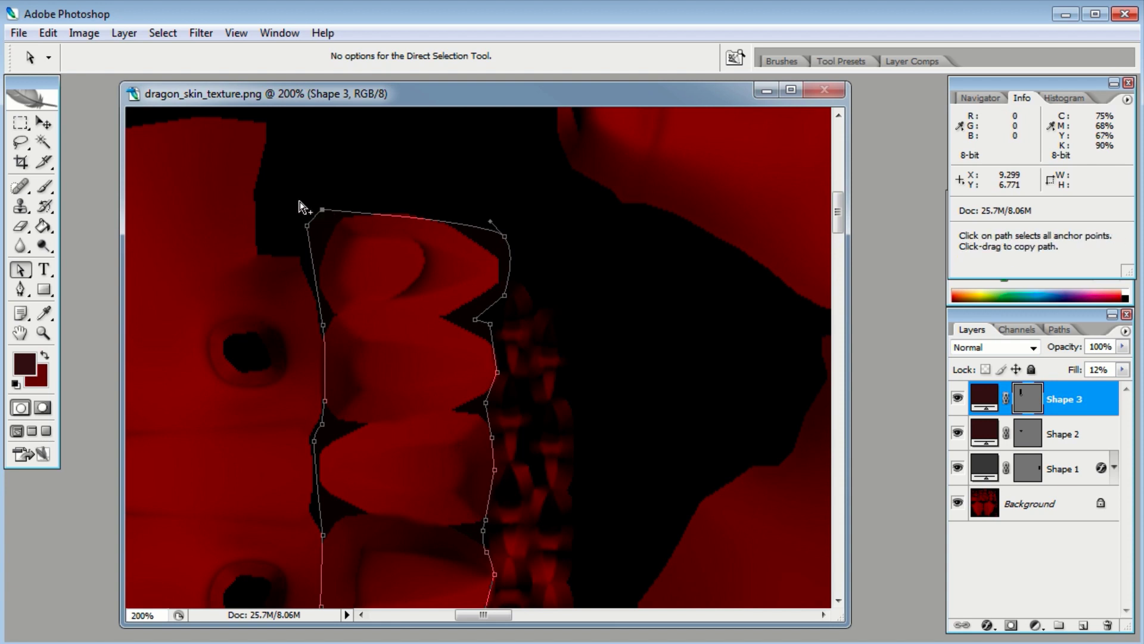
pyautogui.keyDown('alt'); pyautogui.moveTo(322, 212); pyautogui.dragTo(354, 206); pyautogui.keyUp('alt')
pyautogui.click(388, 166)
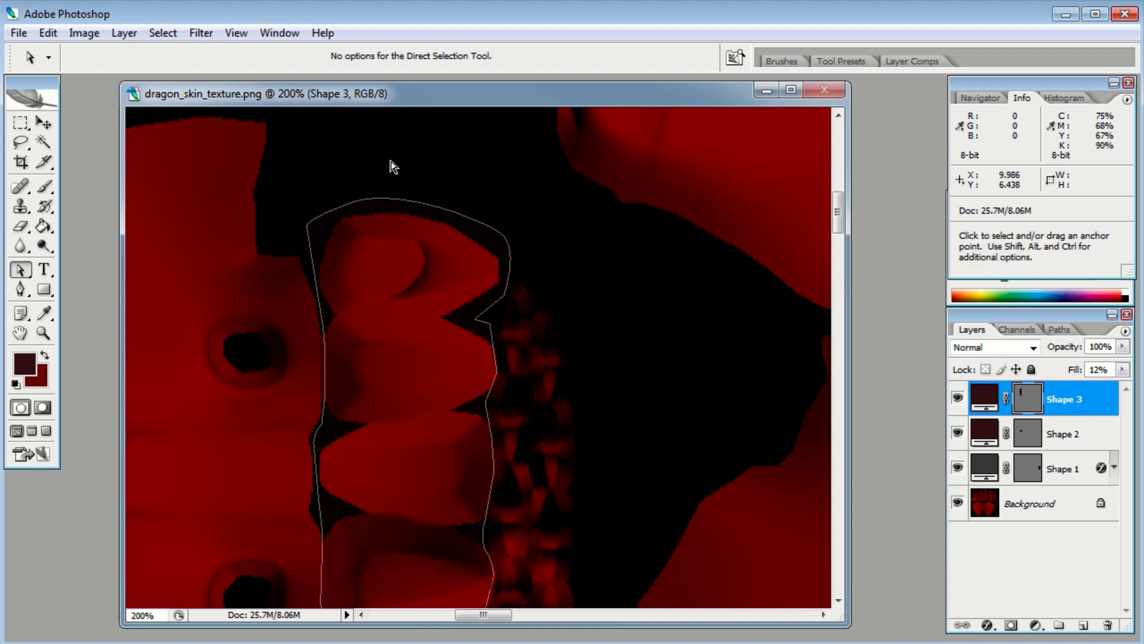
pyautogui.click(1122, 370)
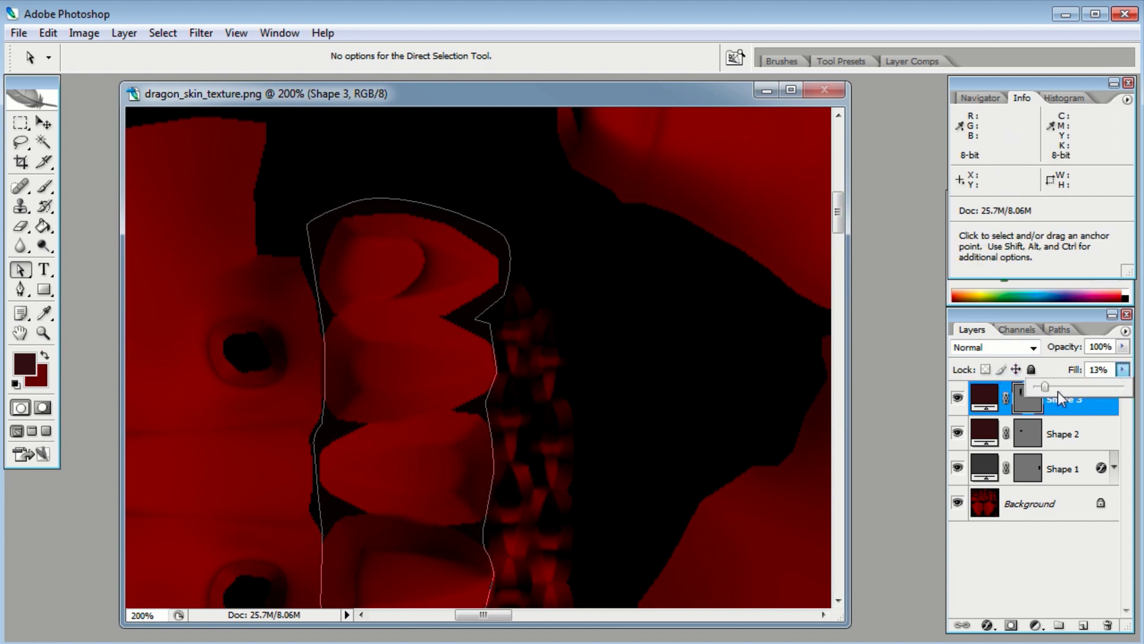
# Step: Give Shape 3 100% fill and a near-black grey colour (#1d1a1a) across the whole strip
pyautogui.moveTo(1057, 391); pyautogui.dragTo(1127, 388)
pyautogui.doubleClick(985, 397)
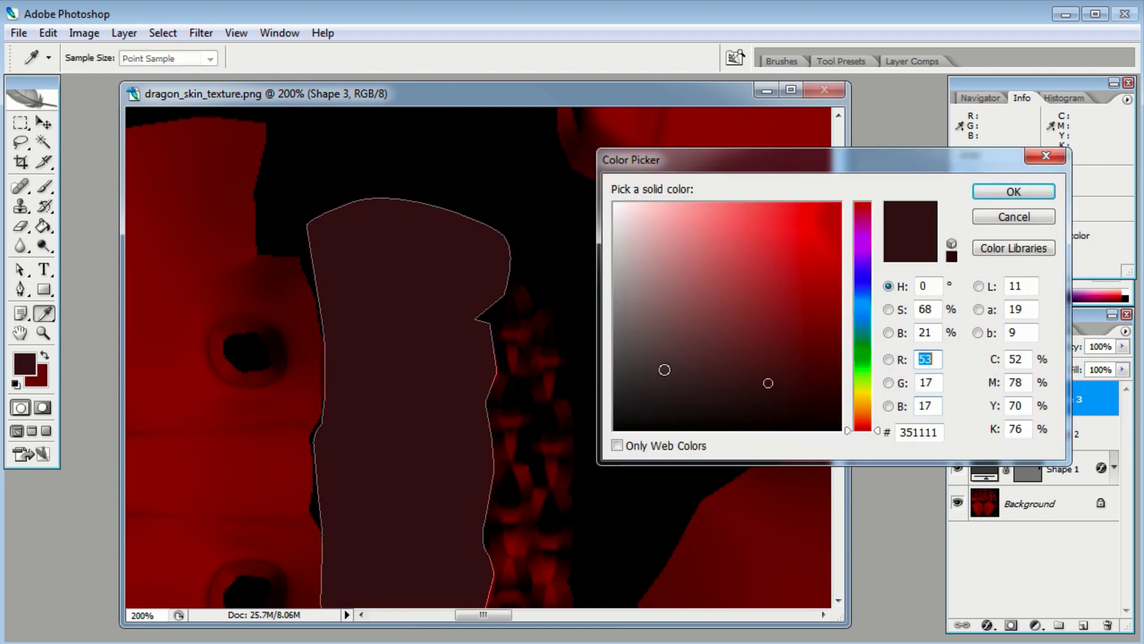
pyautogui.moveTo(635, 401); pyautogui.dragTo(634, 402)
pyautogui.click(980, 223)
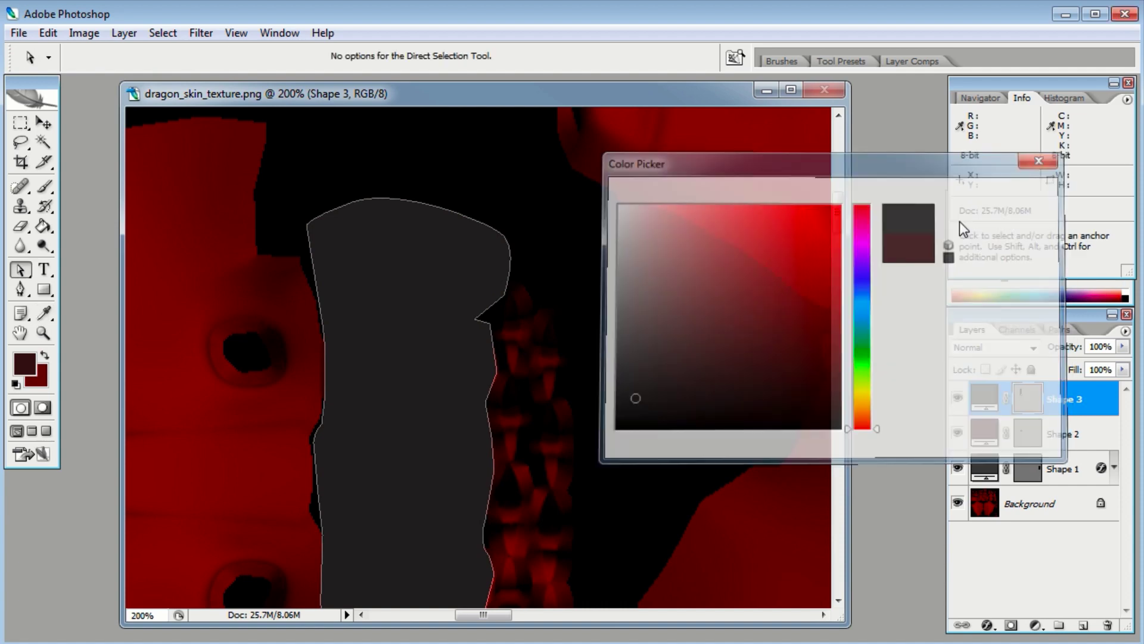
pyautogui.hotkey('ctrl', '-')
pyautogui.hotkey('ctrl', '-')
pyautogui.moveTo(533, 428); pyautogui.dragTo(462, 311)
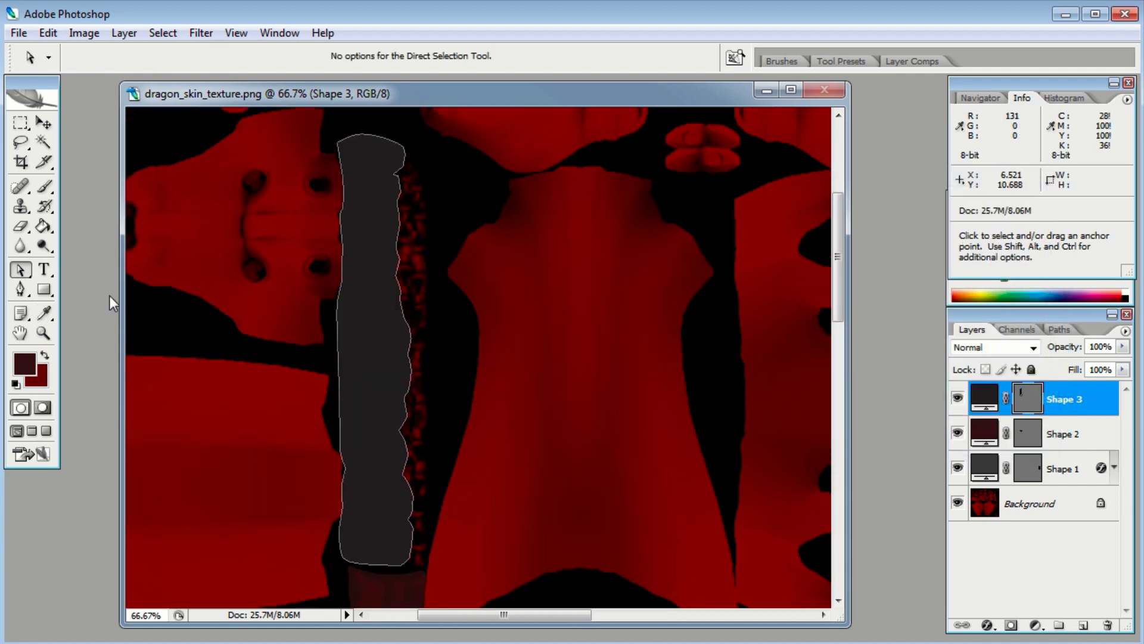
pyautogui.click(45, 291)
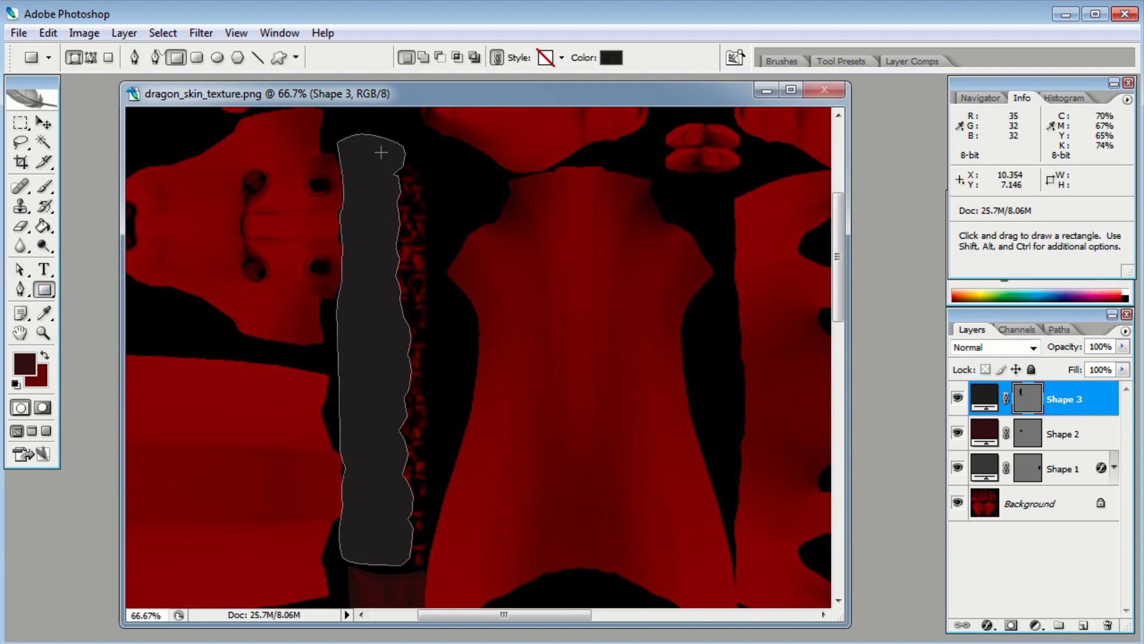
# Step: Draw a tall rectangle over the strip's right half and curve its bottom edge down with an added anchor
pyautogui.moveTo(381, 153); pyautogui.dragTo(385, 551)
pyautogui.press('a')
pyautogui.moveTo(20, 289); pyautogui.dragTo(69, 287)
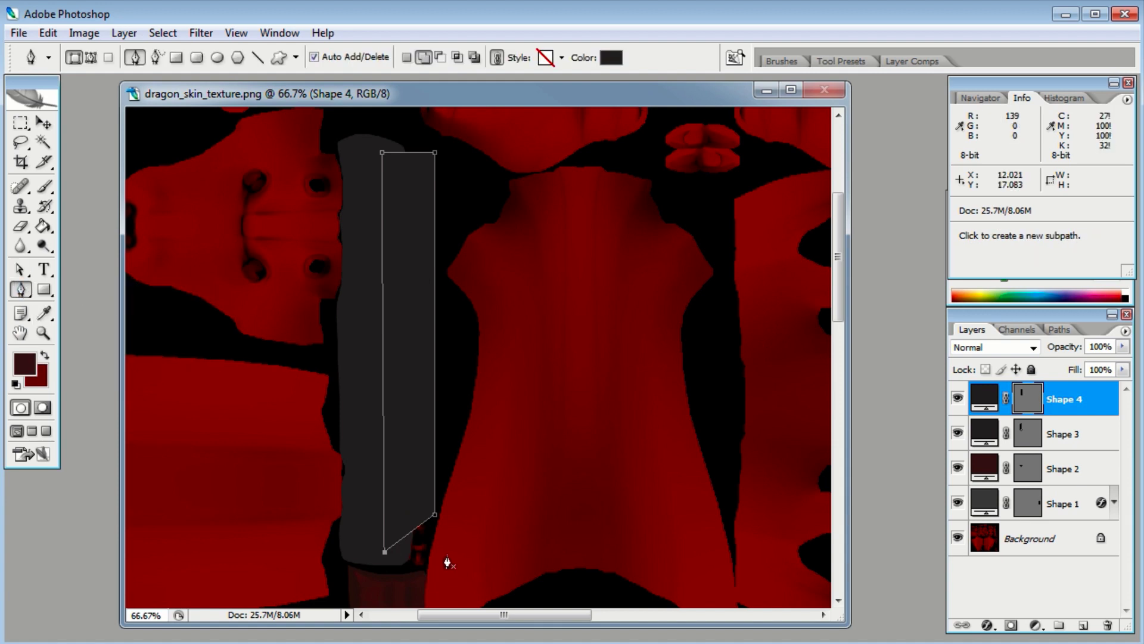
pyautogui.click(417, 527)
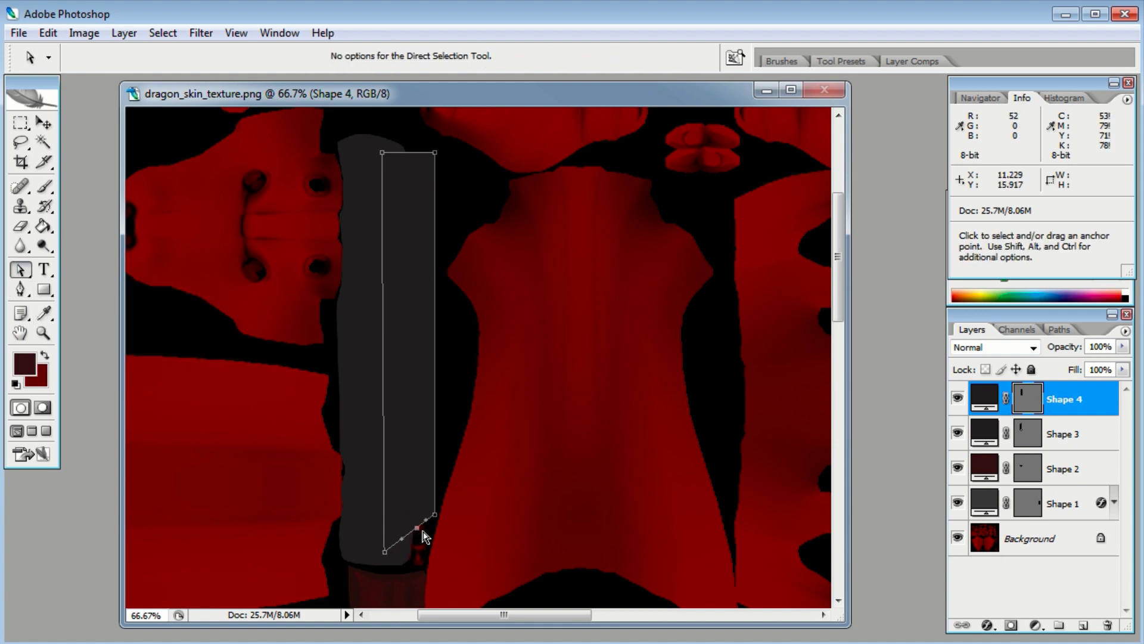
pyautogui.keyDown('ctrl'); pyautogui.moveTo(417, 528); pyautogui.dragTo(422, 567); pyautogui.keyUp('ctrl')
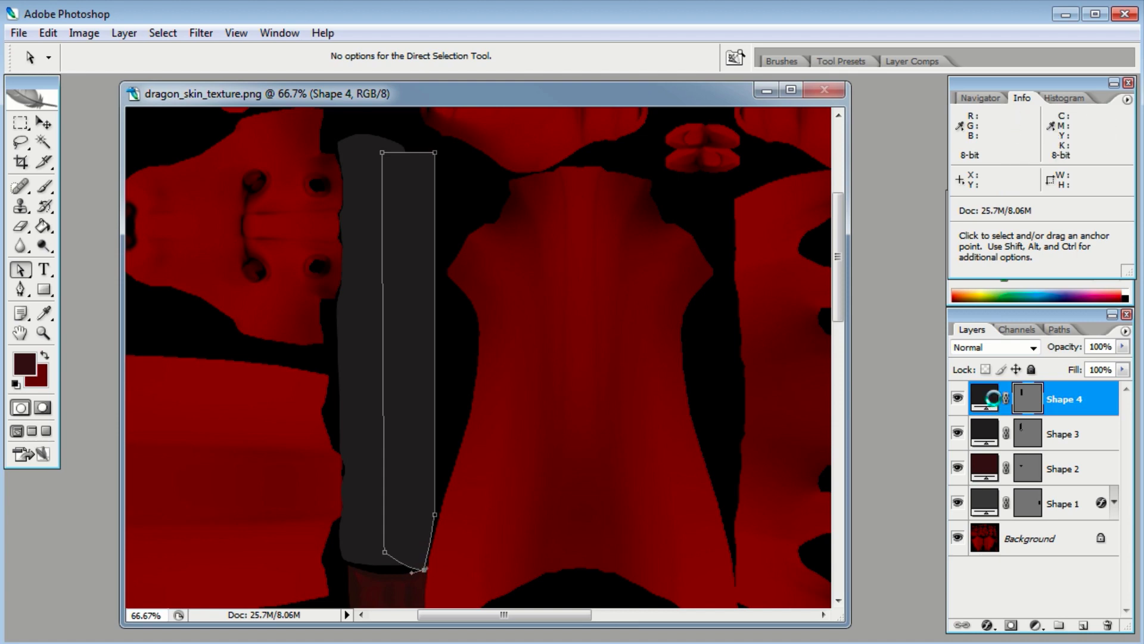
# Step: Colour Shape 4 cream (#e1dfc2) and move it beneath Shape 3
pyautogui.moveTo(876, 411); pyautogui.dragTo(875, 394)
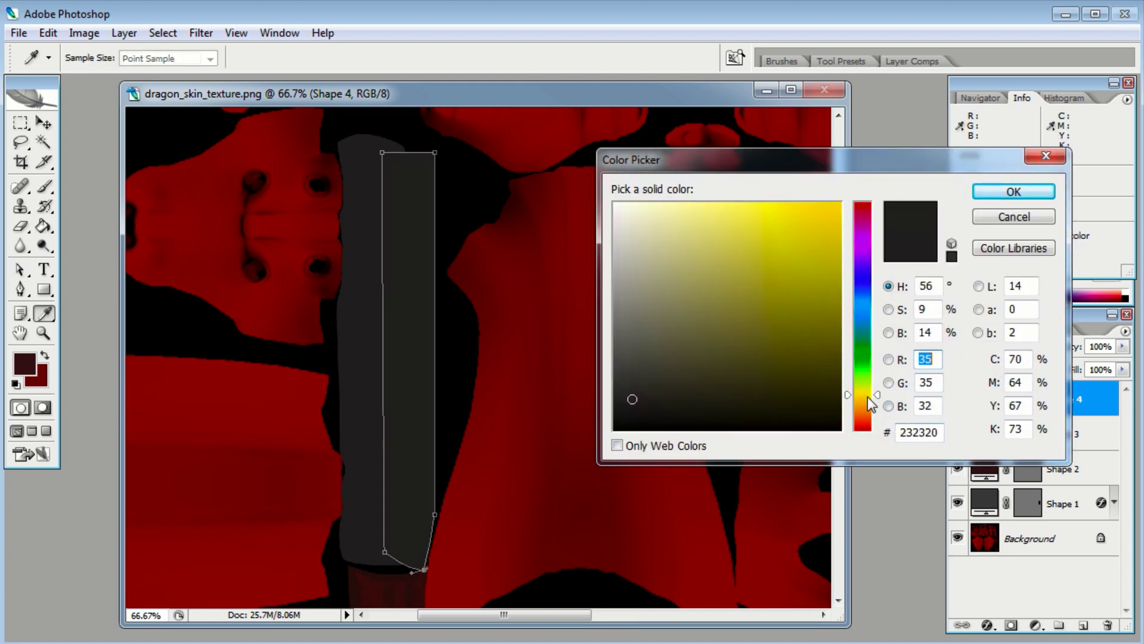
pyautogui.moveTo(658, 268)
pyautogui.mouseDown()
pyautogui.moveTo(656, 223)
pyautogui.moveTo(646, 230)
pyautogui.mouseUp()
pyautogui.click(1014, 191)
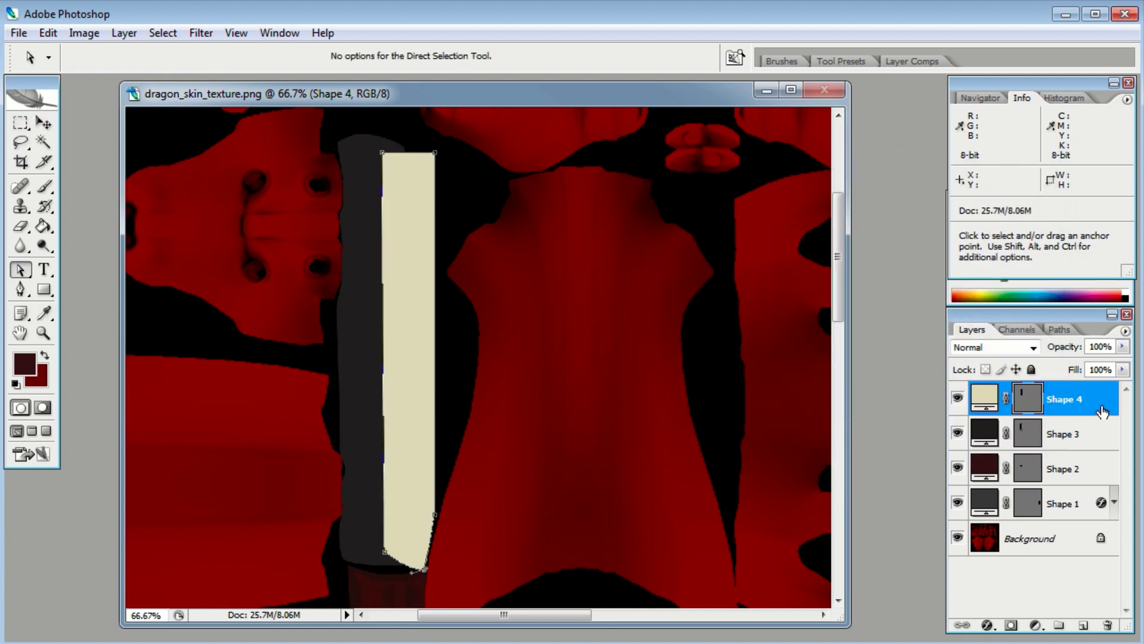
pyautogui.moveTo(1102, 412); pyautogui.dragTo(1105, 451)
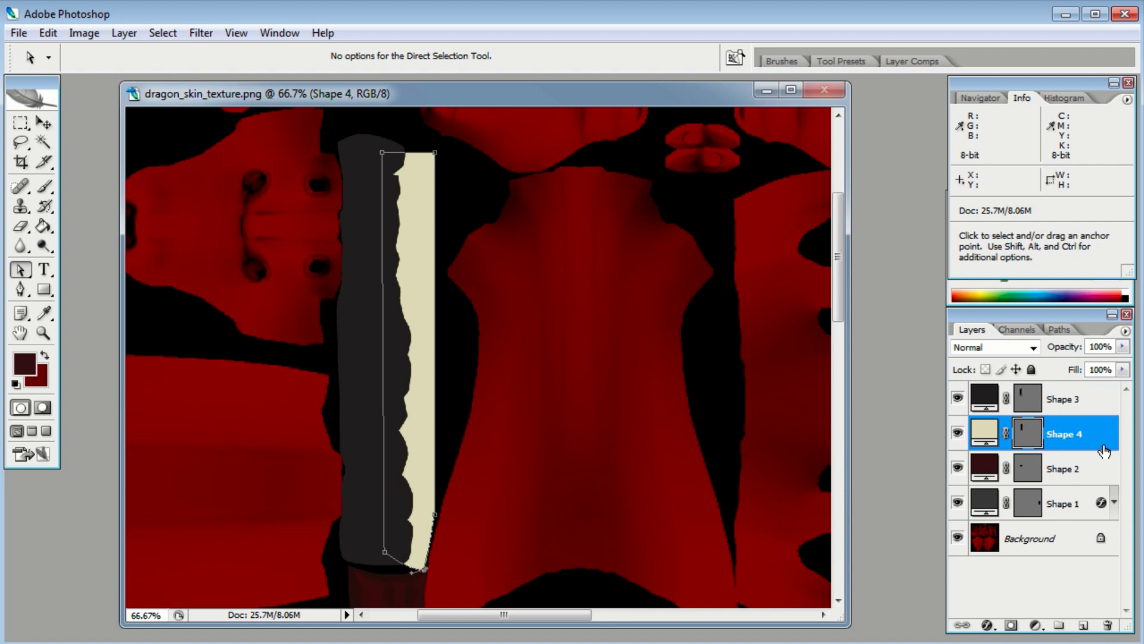
pyautogui.click(43, 122)
pyautogui.click(420, 194)
pyautogui.hotkey('ctrl', '-')
pyautogui.hotkey('ctrl', '-')
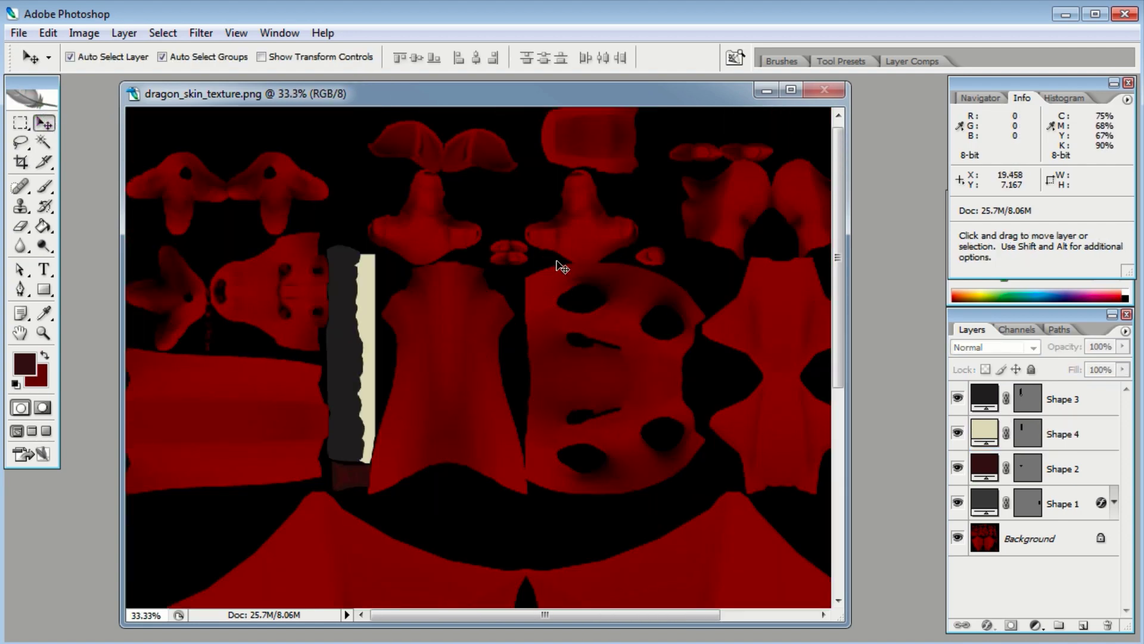
# Step: Zoom in on the right-hand spikes and trace a closed dark Shape 5 around the cone-shaped claw
pyautogui.moveTo(669, 434); pyautogui.dragTo(549, 256)
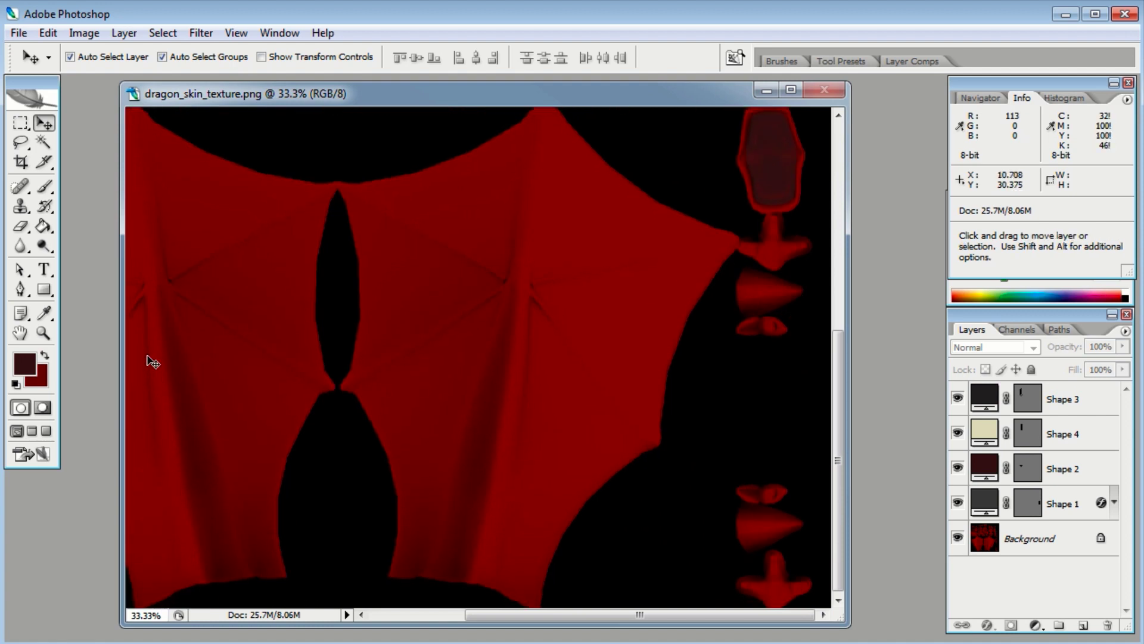
pyautogui.click(43, 332)
pyautogui.moveTo(711, 243); pyautogui.dragTo(830, 370)
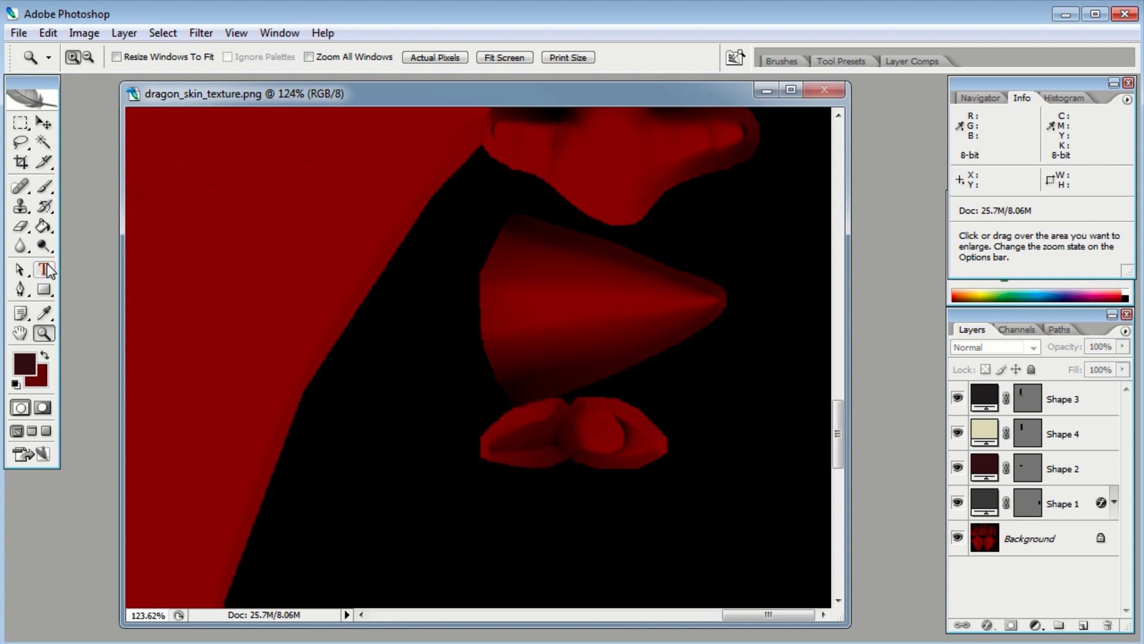
pyautogui.click(22, 290)
pyautogui.click(498, 211)
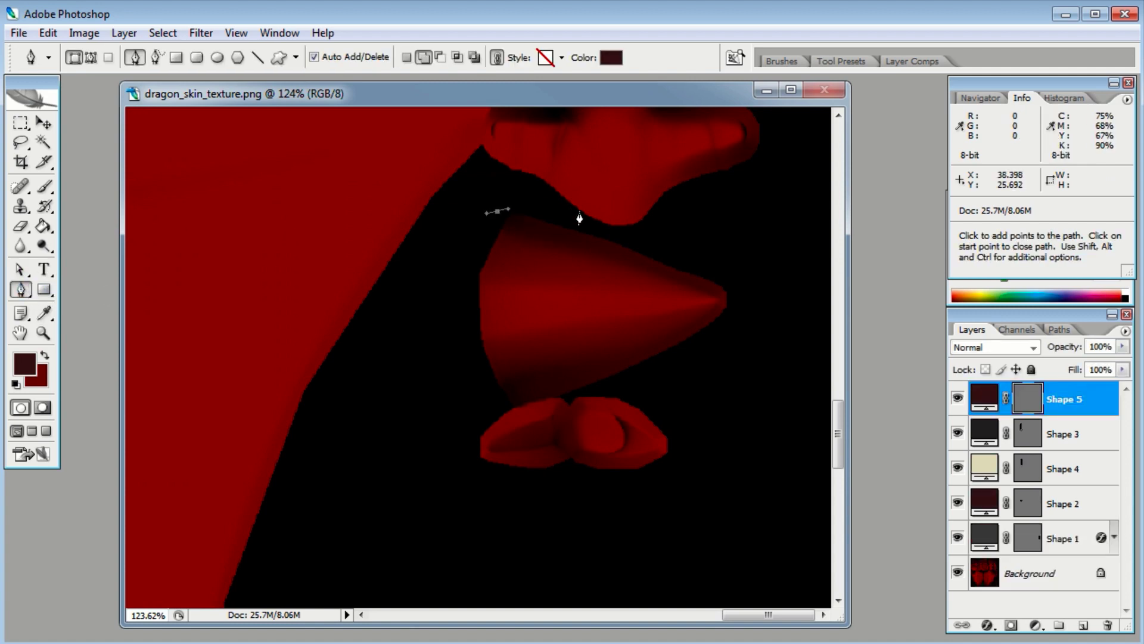
pyautogui.moveTo(614, 228); pyautogui.dragTo(628, 238)
pyautogui.moveTo(748, 280); pyautogui.dragTo(756, 286)
pyautogui.click(754, 331)
pyautogui.moveTo(682, 374); pyautogui.dragTo(651, 377)
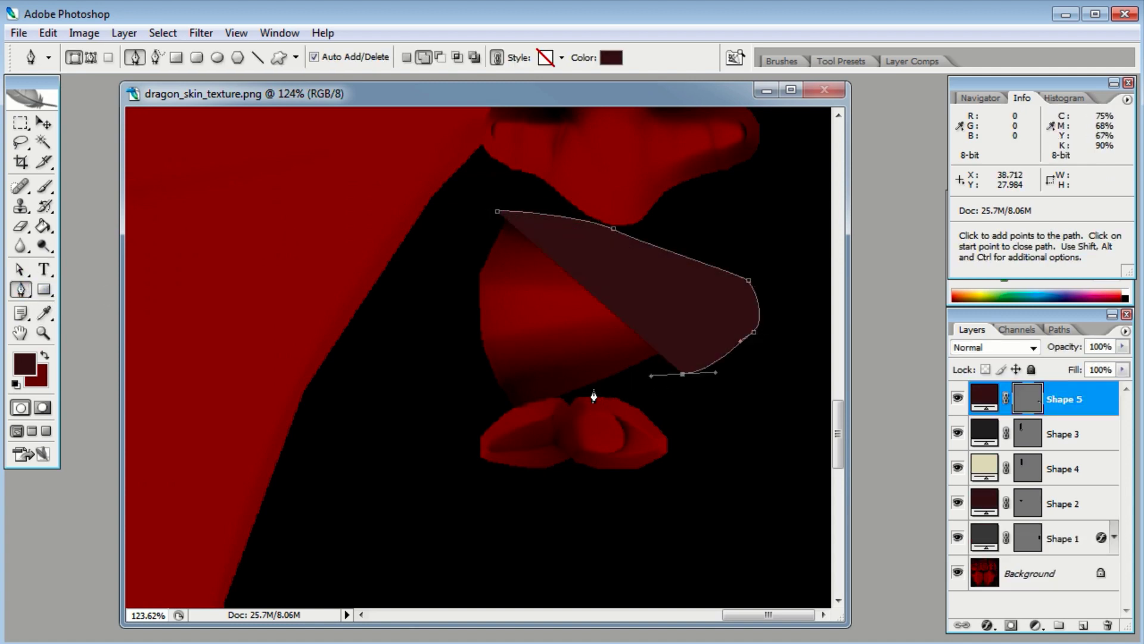
pyautogui.moveTo(573, 395); pyautogui.dragTo(540, 400)
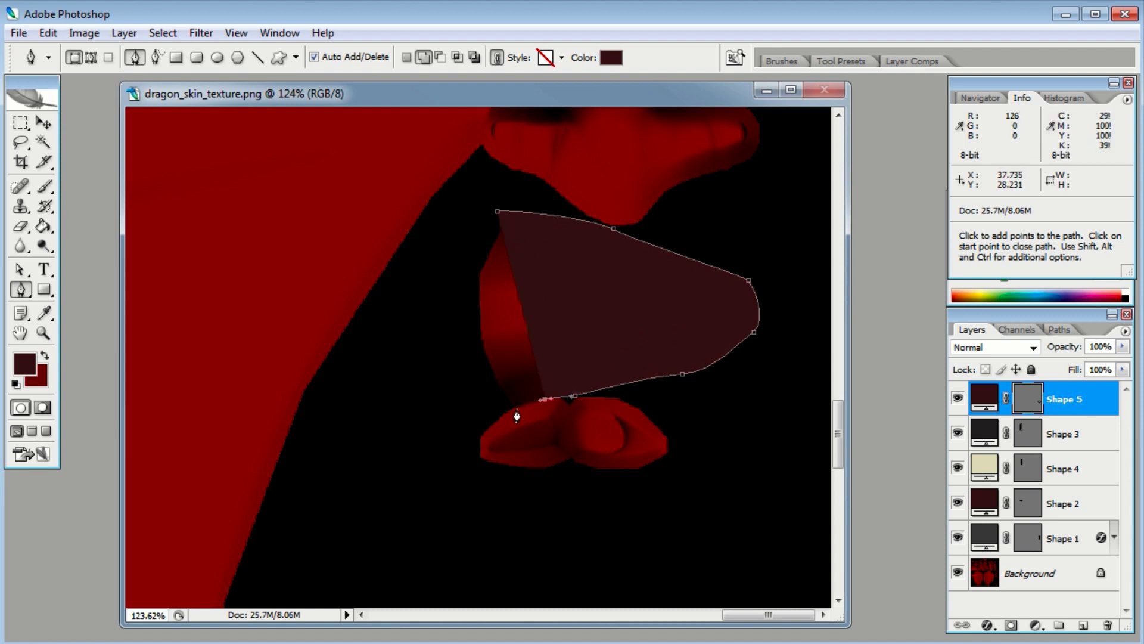
pyautogui.click(518, 409)
pyautogui.click(507, 409)
pyautogui.moveTo(446, 292); pyautogui.dragTo(458, 252)
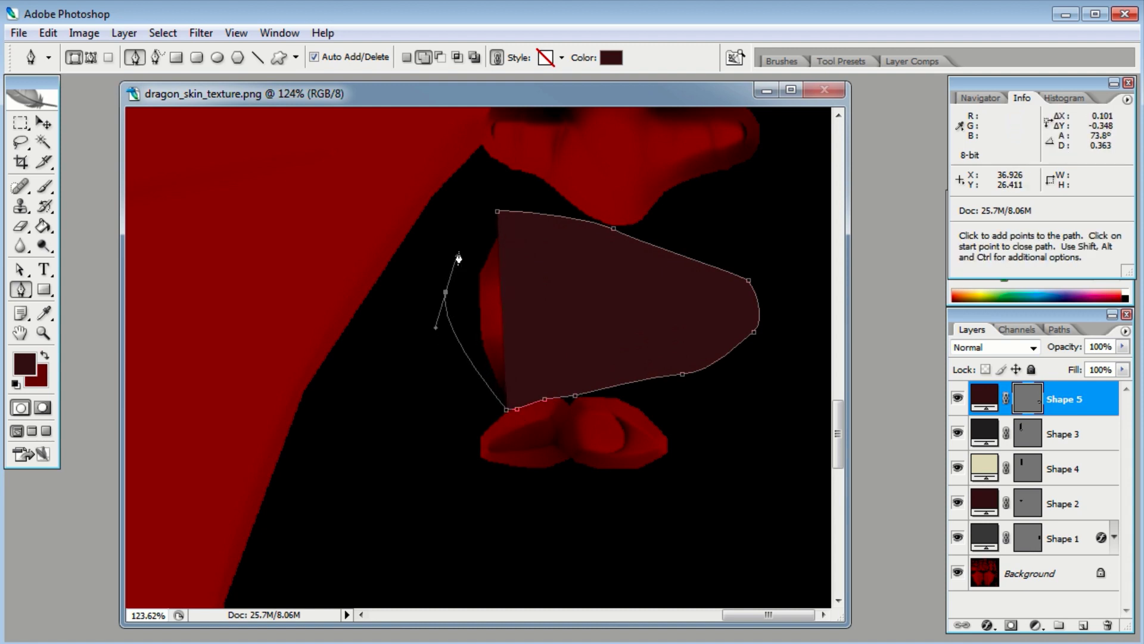
pyautogui.click(494, 222)
# Step: Trace a second closed dark shape, Shape 6, around the claw below it
pyautogui.moveTo(605, 375); pyautogui.dragTo(588, 511)
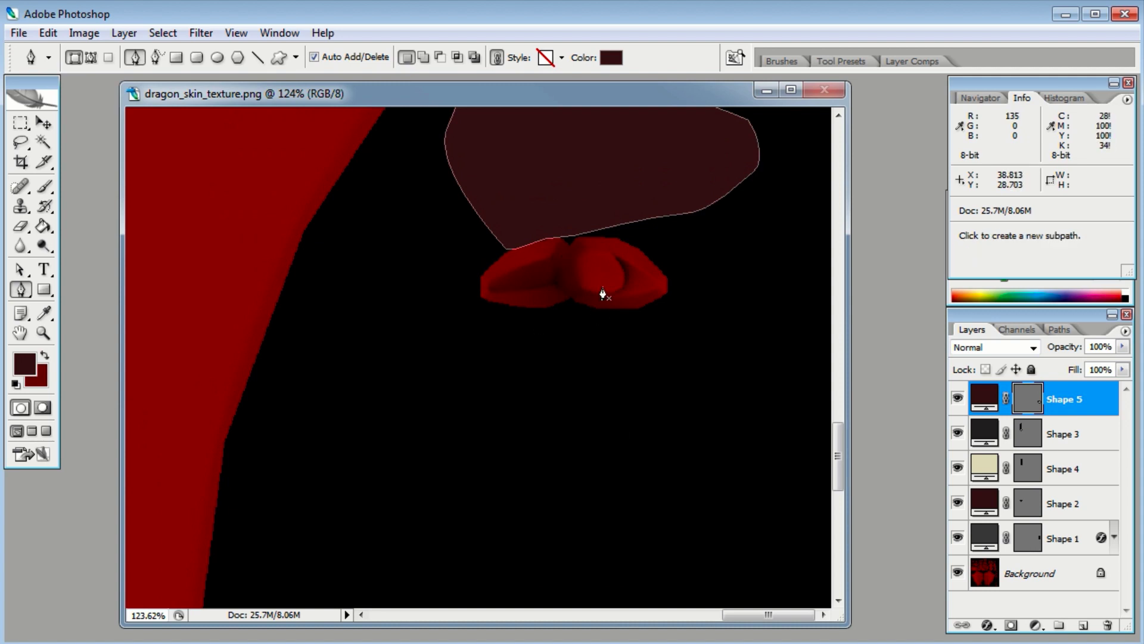
pyautogui.moveTo(603, 296); pyautogui.dragTo(613, 163)
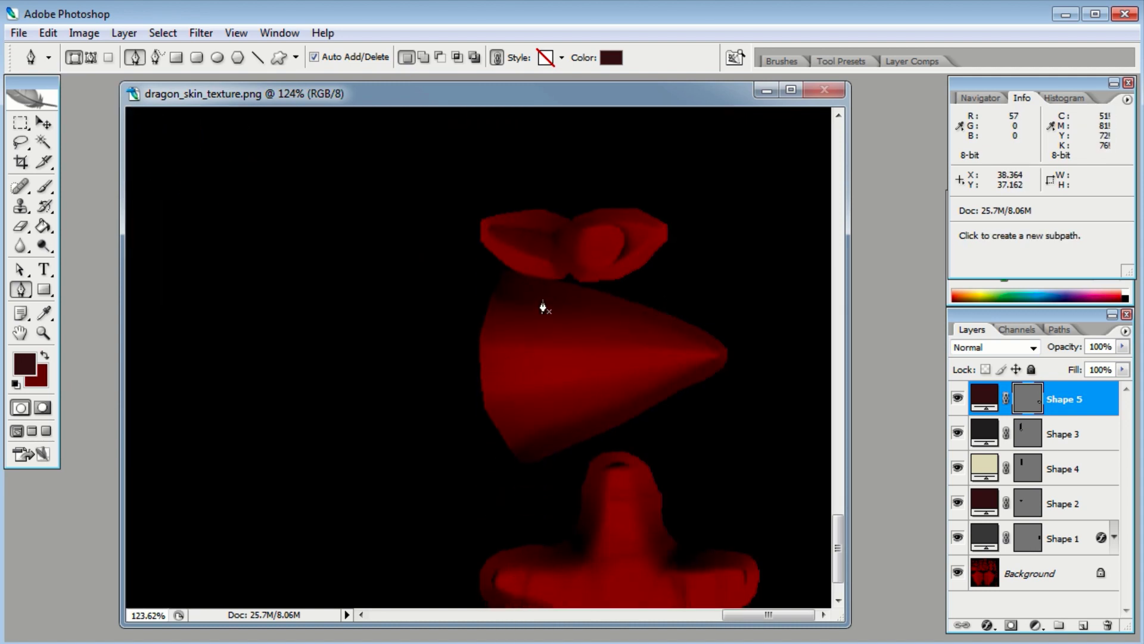
pyautogui.click(504, 267)
pyautogui.click(569, 285)
pyautogui.click(646, 294)
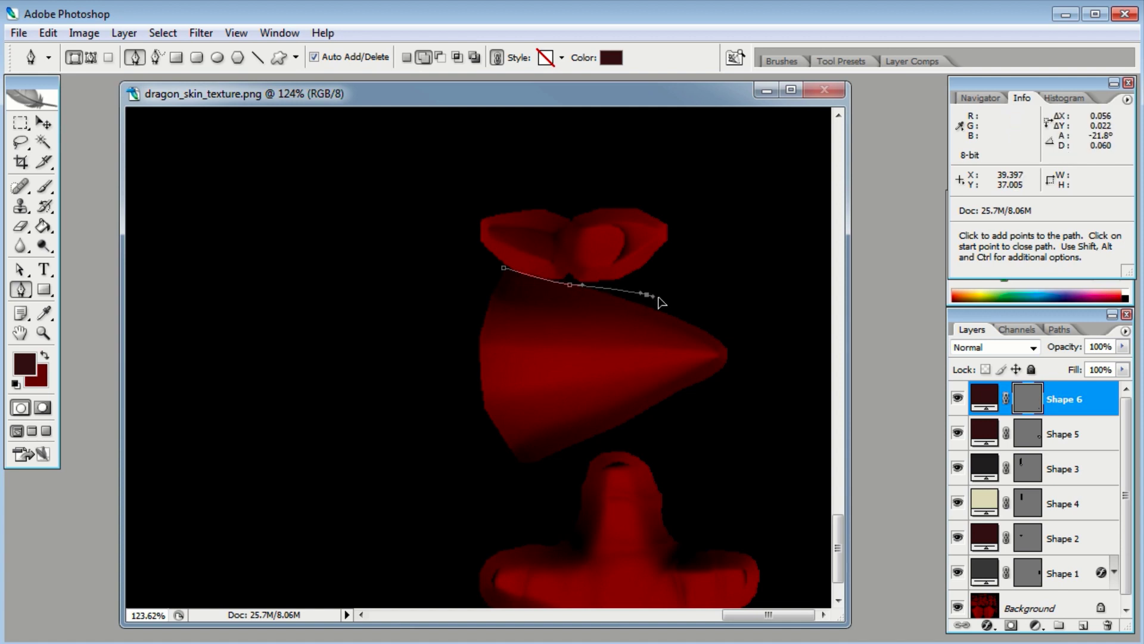
pyautogui.click(730, 325)
pyautogui.click(747, 372)
pyautogui.click(647, 422)
pyautogui.click(577, 461)
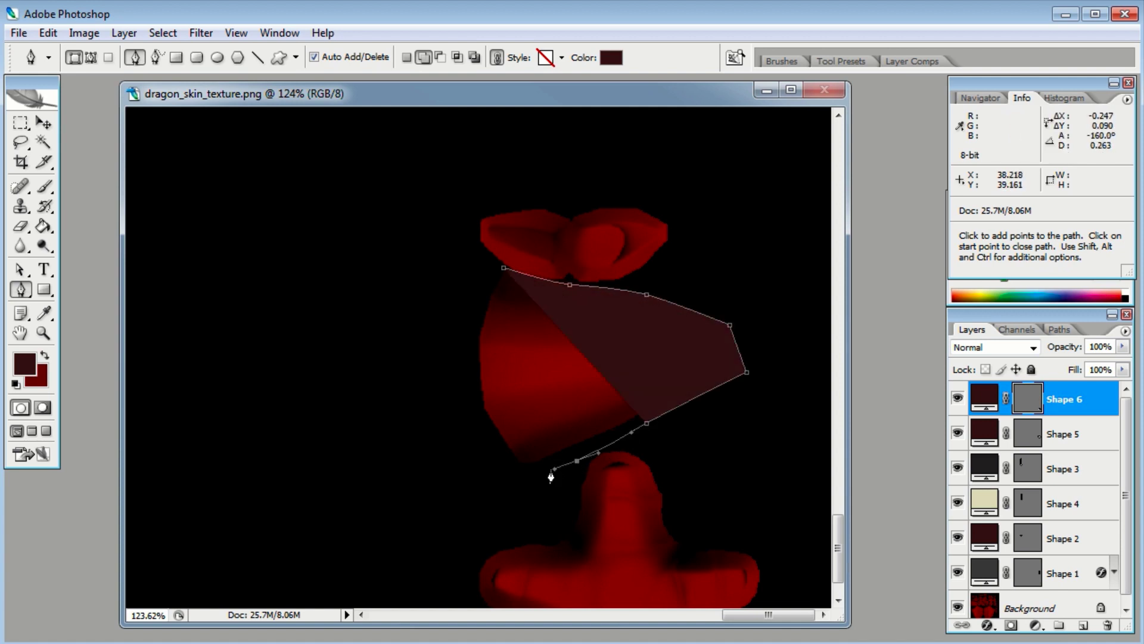
pyautogui.click(523, 475)
pyautogui.moveTo(446, 350); pyautogui.dragTo(465, 310)
pyautogui.click(504, 267)
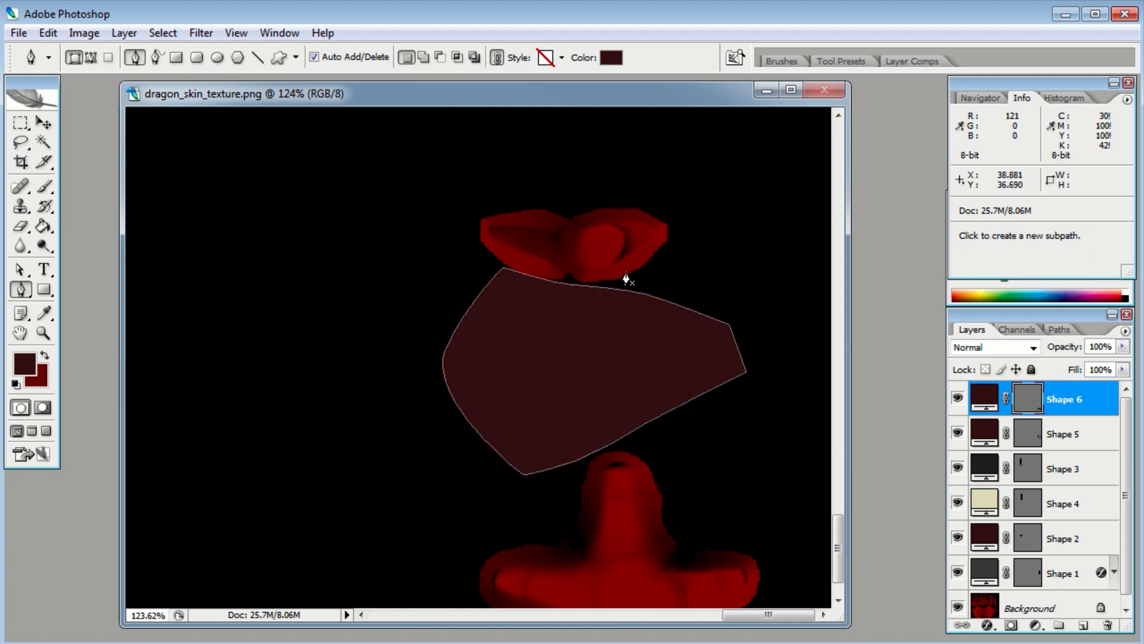
pyautogui.hotkey('ctrl', '-')
pyautogui.hotkey('ctrl', '-')
pyautogui.hotkey('ctrl', '-')
pyautogui.hotkey('ctrl', '-')
pyautogui.hotkey('ctrl', '-')
pyautogui.hotkey('ctrl', '-')
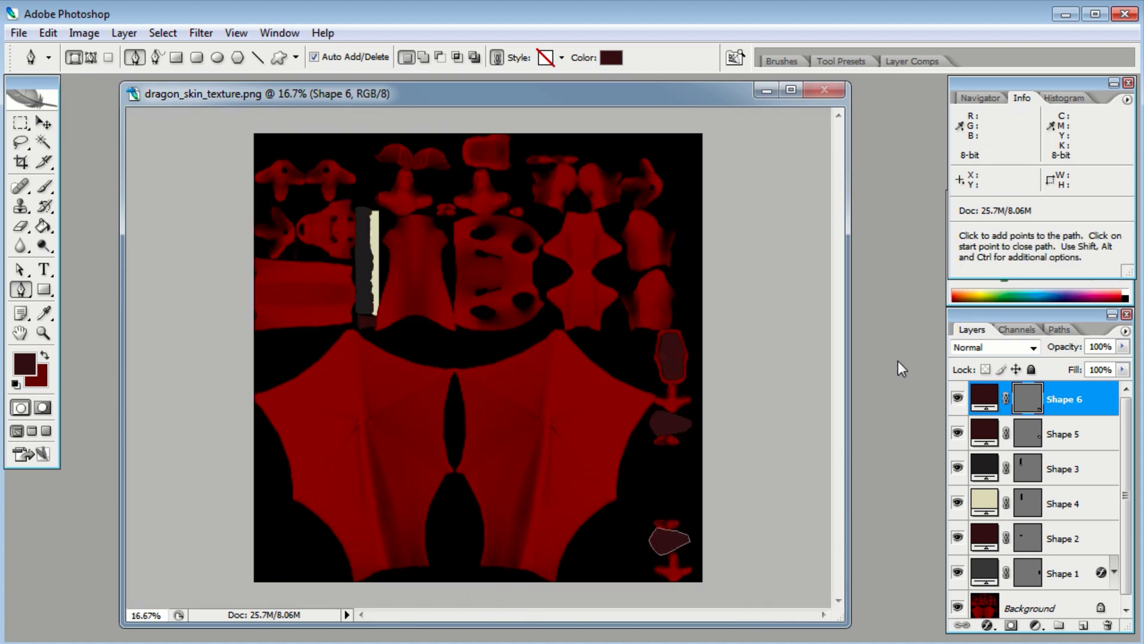
# Step: Recolour Shape 6 and Shape 5 to the dark grey 232020 sampled from the strip
pyautogui.doubleClick(988, 398)
pyautogui.click(365, 274)
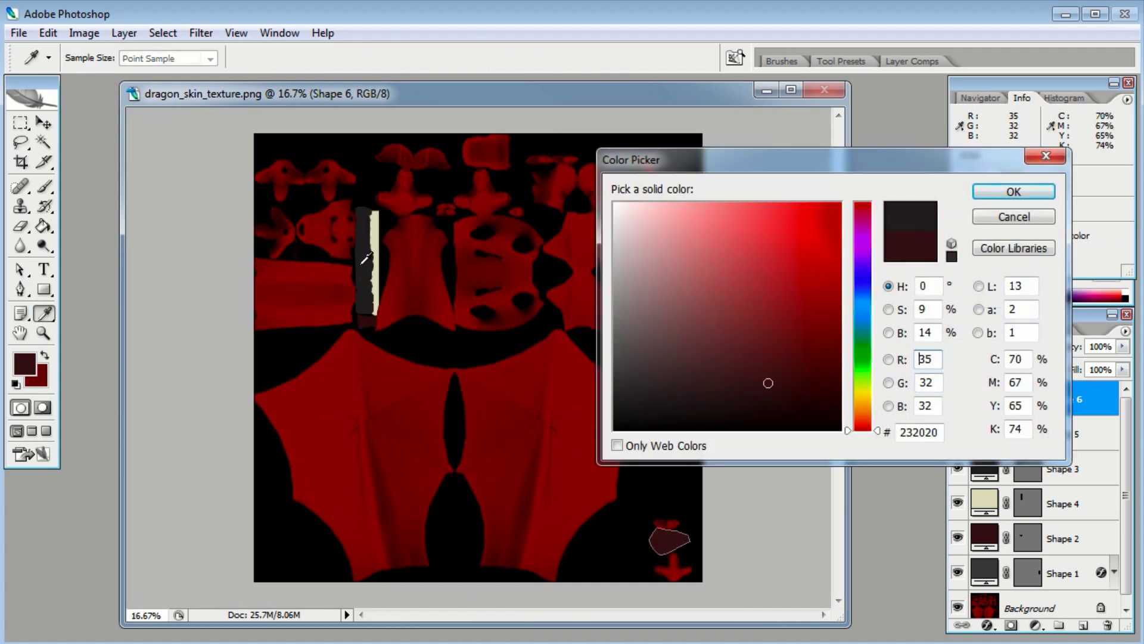
pyautogui.click(1017, 191)
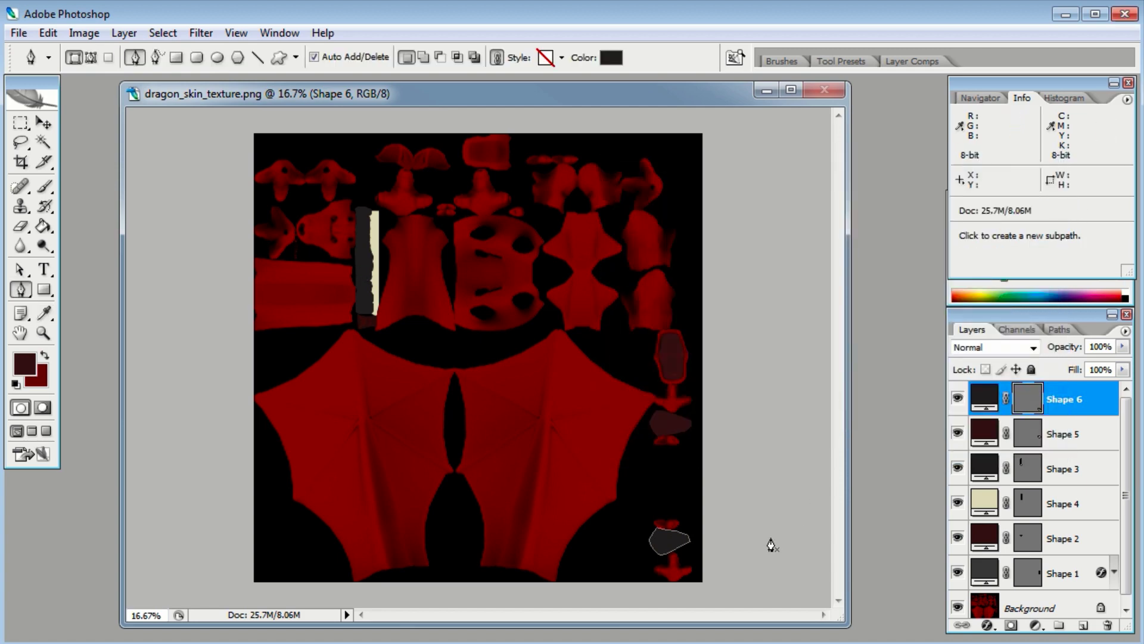
pyautogui.doubleClick(984, 434)
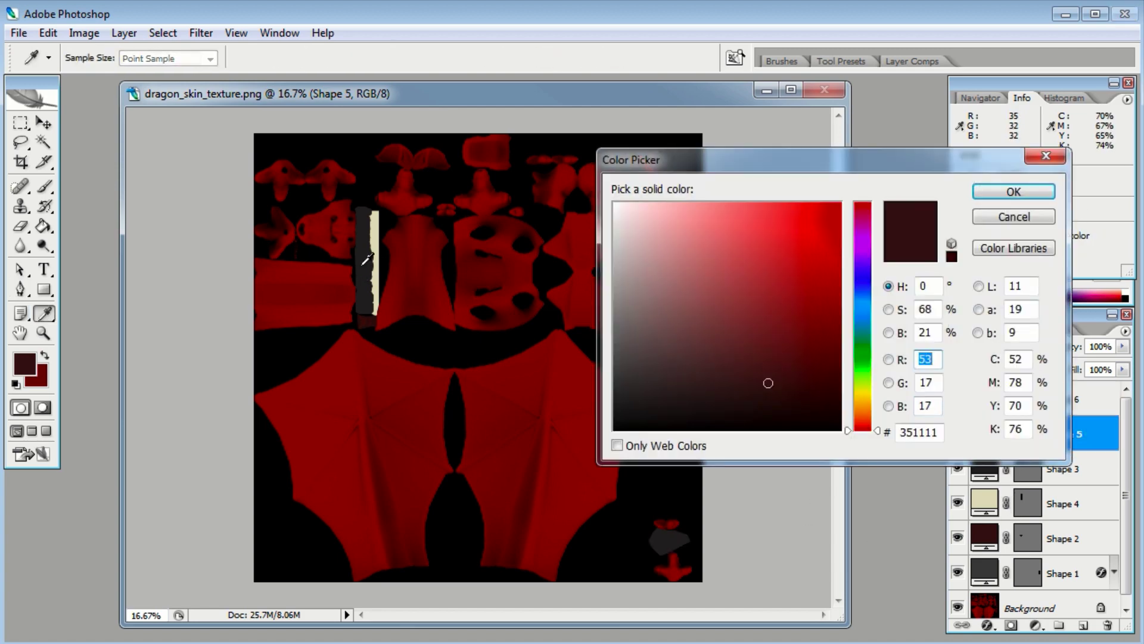
pyautogui.click(366, 262)
pyautogui.click(1013, 191)
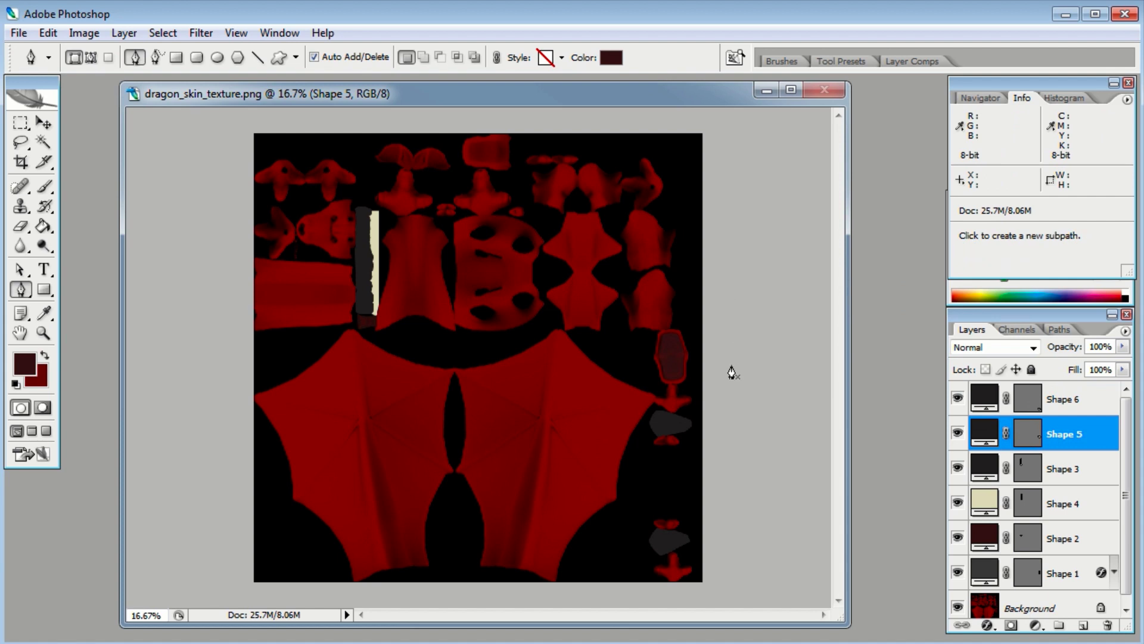
pyautogui.press('v')
pyautogui.click(707, 444)
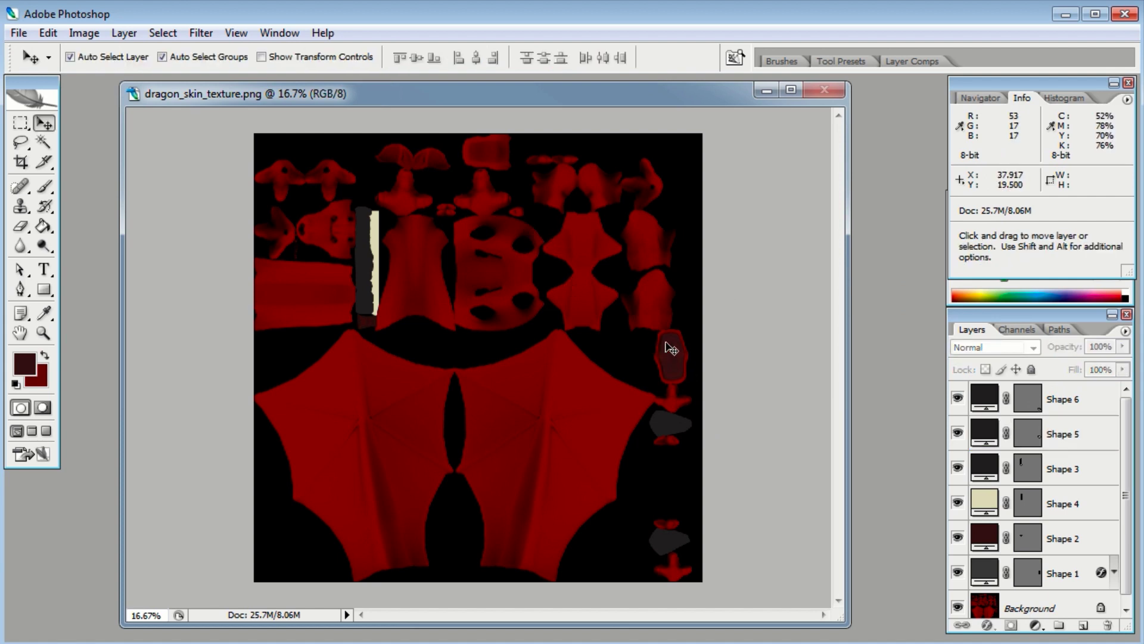
# Step: Export the texture with Save for Web as JPEG, replacing dragon_skin_texture_01.jpg
pyautogui.hotkey('ctrl', 'alt', 'shift', 's')
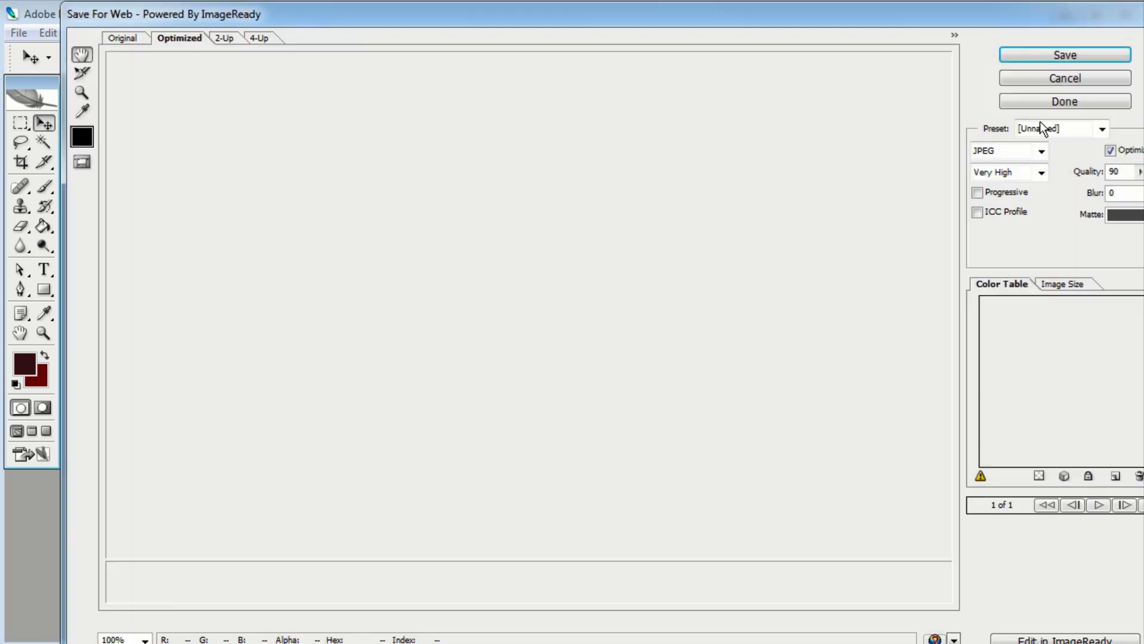
pyautogui.click(1056, 52)
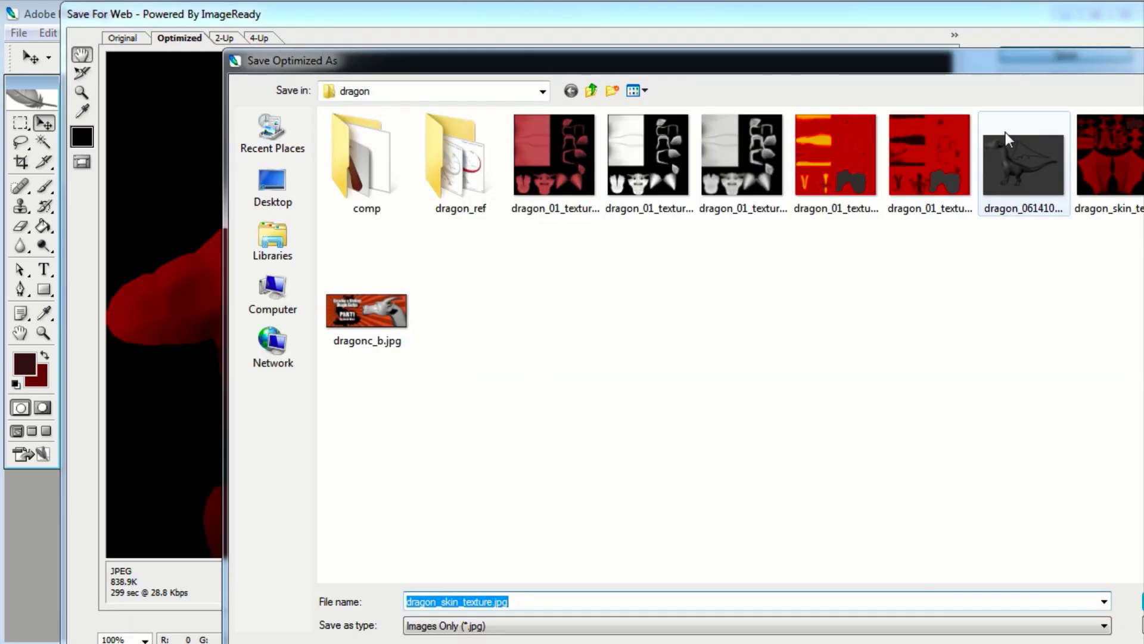
pyautogui.click(1121, 155)
pyautogui.press('Return')
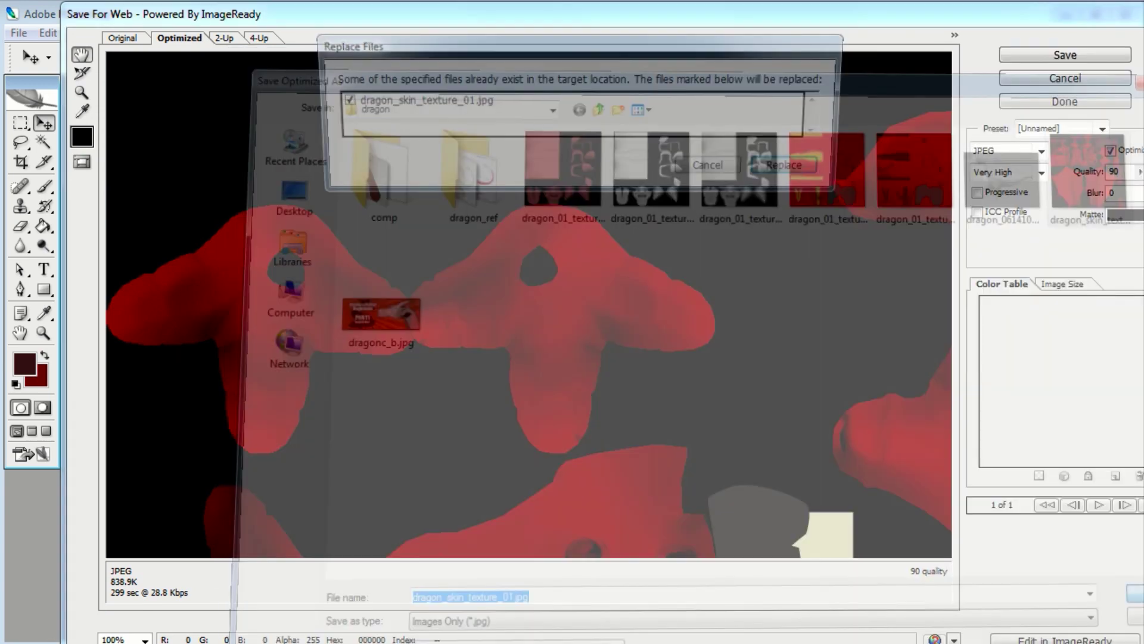
pyautogui.click(784, 166)
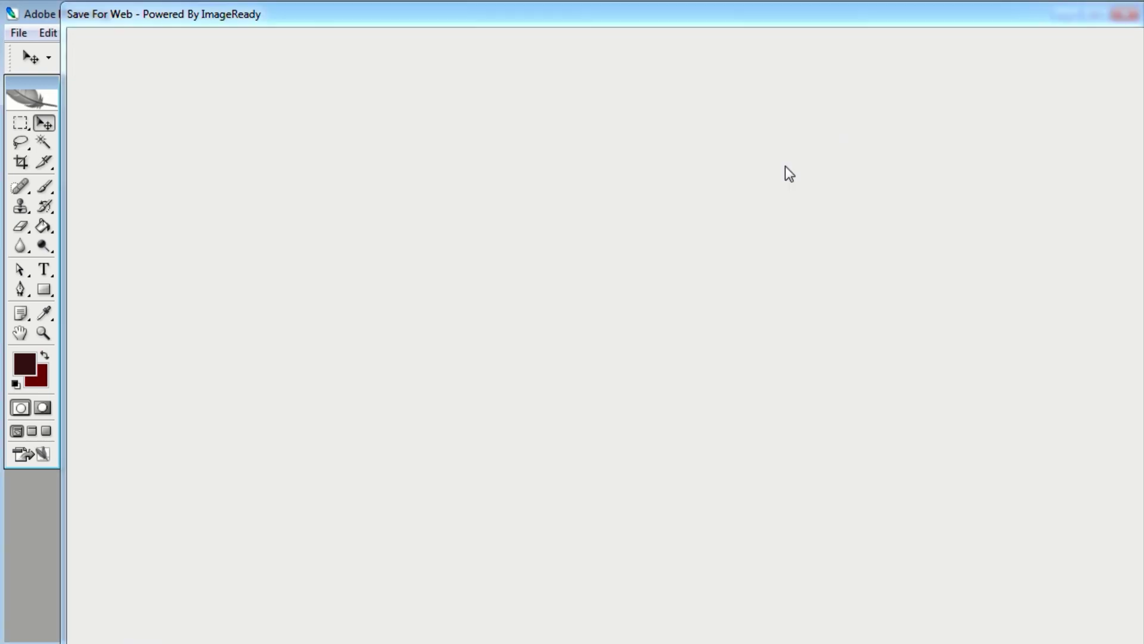
pyautogui.hotkey('alt', 'Tab')
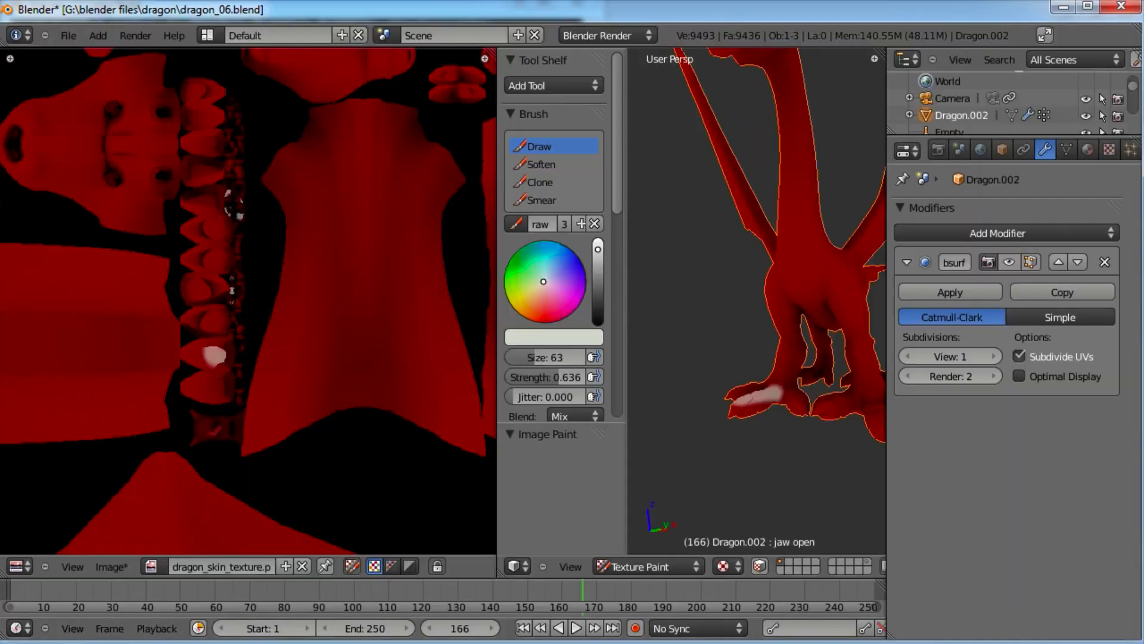
# Step: Show the ao texture settings, unlink the image editor's image, and switch the dragon to Object Mode
pyautogui.click(1108, 153)
pyautogui.scroll(-2, 1079, 417)
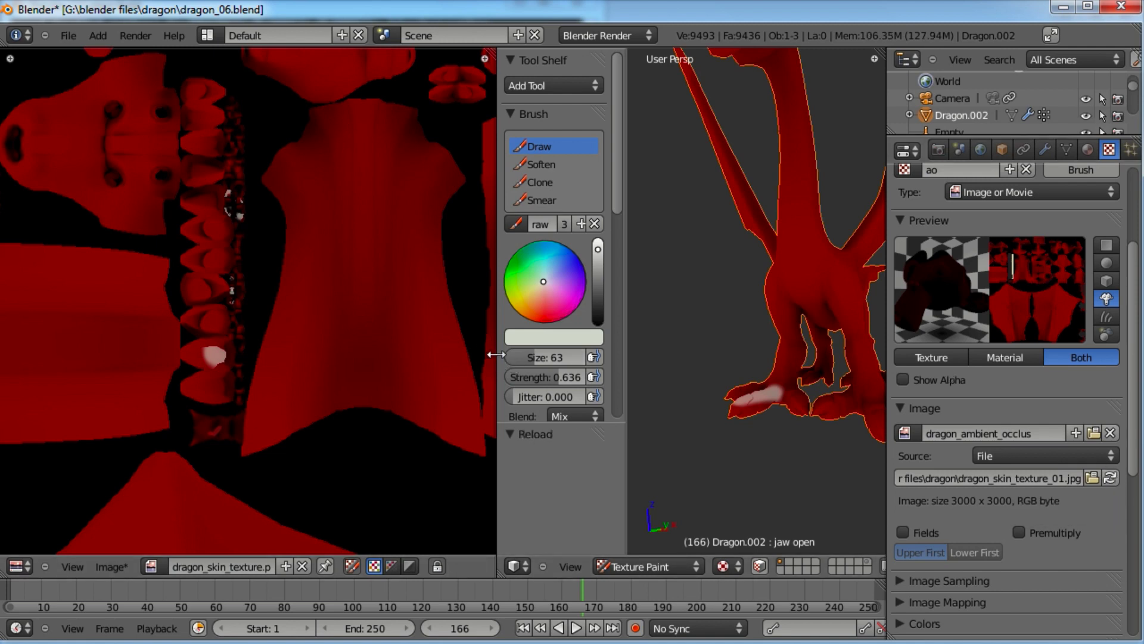
pyautogui.moveTo(497, 356); pyautogui.dragTo(486, 355)
pyautogui.click(303, 567)
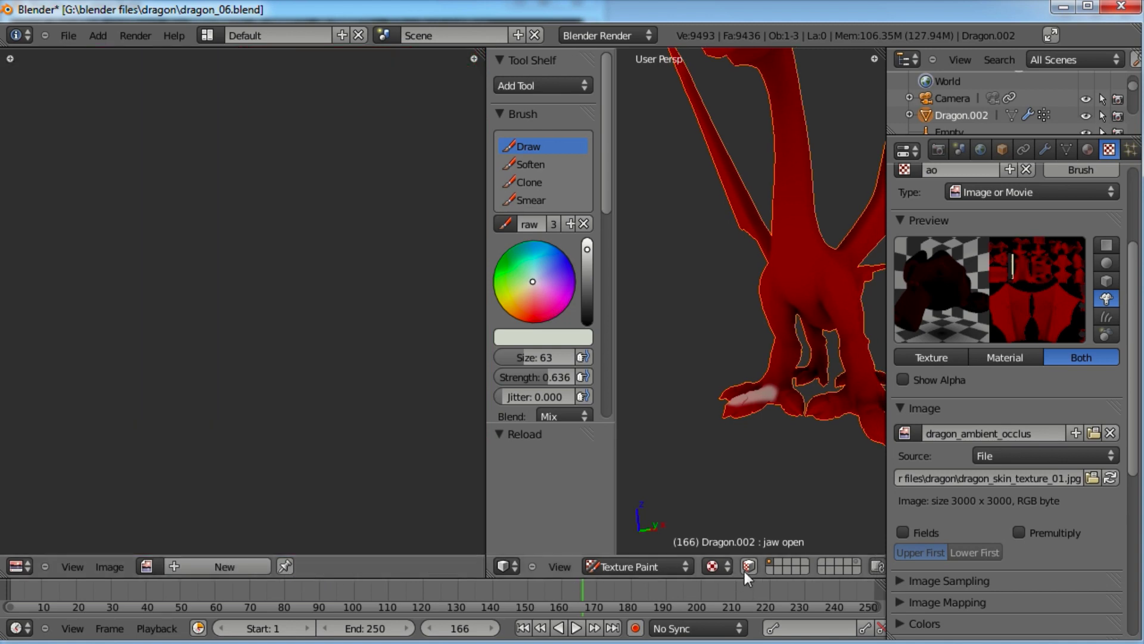
pyautogui.click(722, 565)
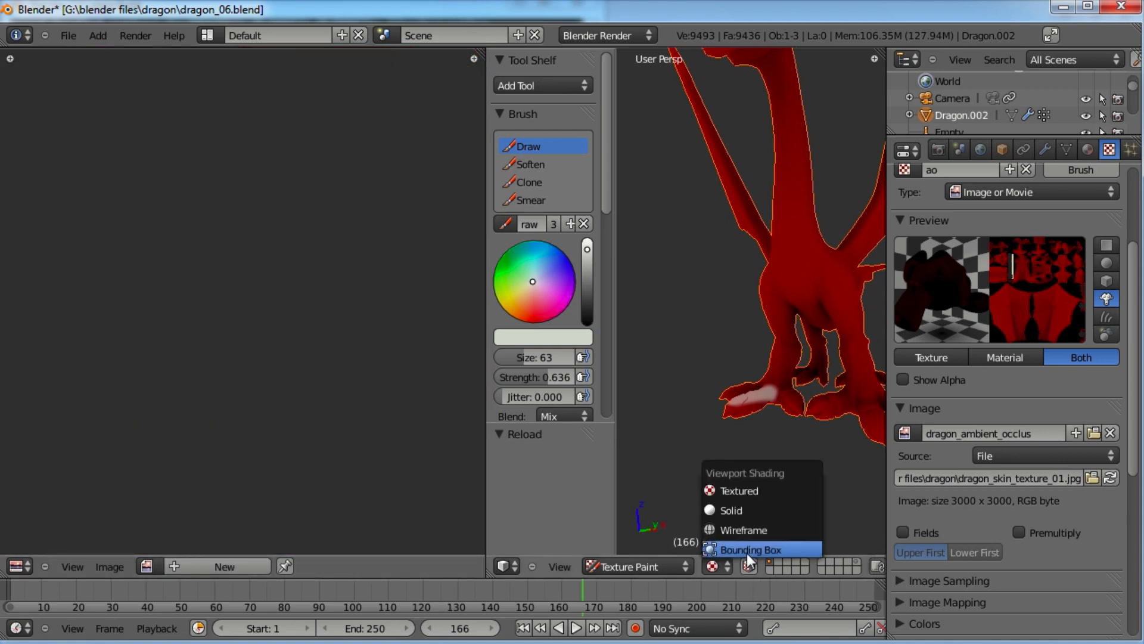
pyautogui.click(739, 490)
pyautogui.click(638, 565)
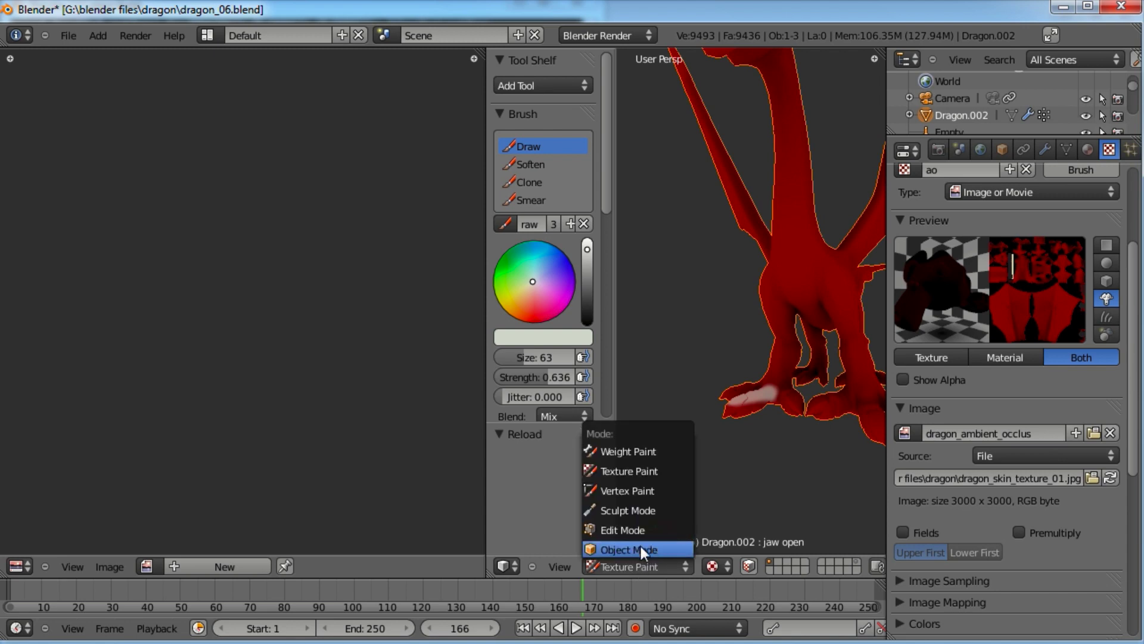
pyautogui.click(641, 545)
# Step: Widen the 3D view around the dragon and reload the skin texture image from disk
pyautogui.moveTo(487, 497); pyautogui.dragTo(329, 475)
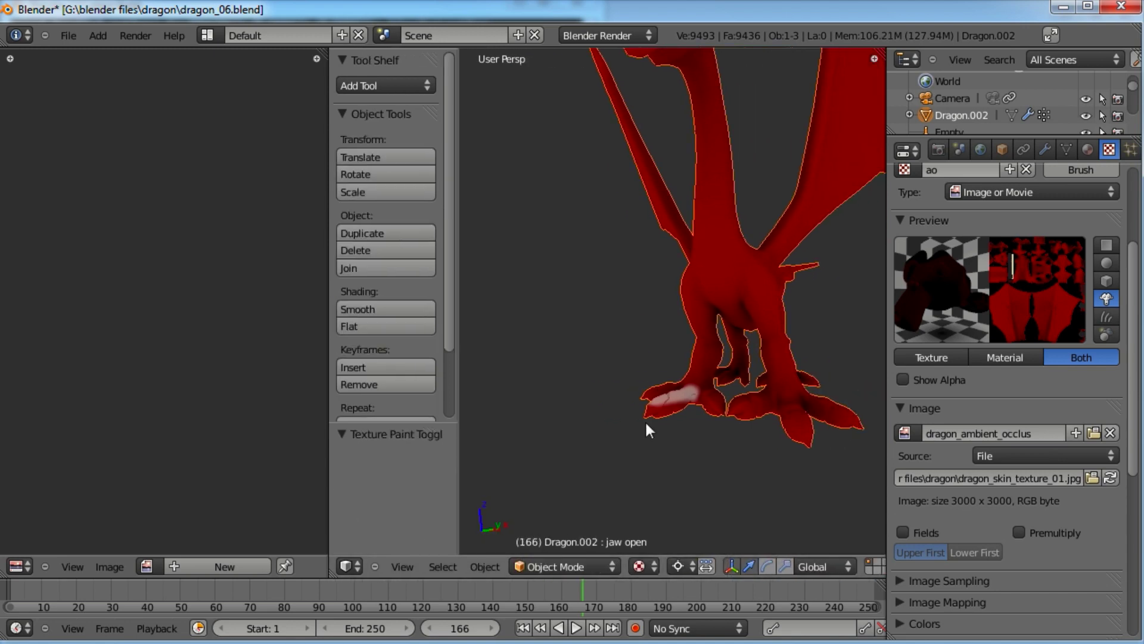
pyautogui.scroll(-5, 668, 397)
pyautogui.keyDown('shift'); pyautogui.moveTo(741, 284); pyautogui.dragTo(729, 317, button='middle'); pyautogui.keyUp('shift')
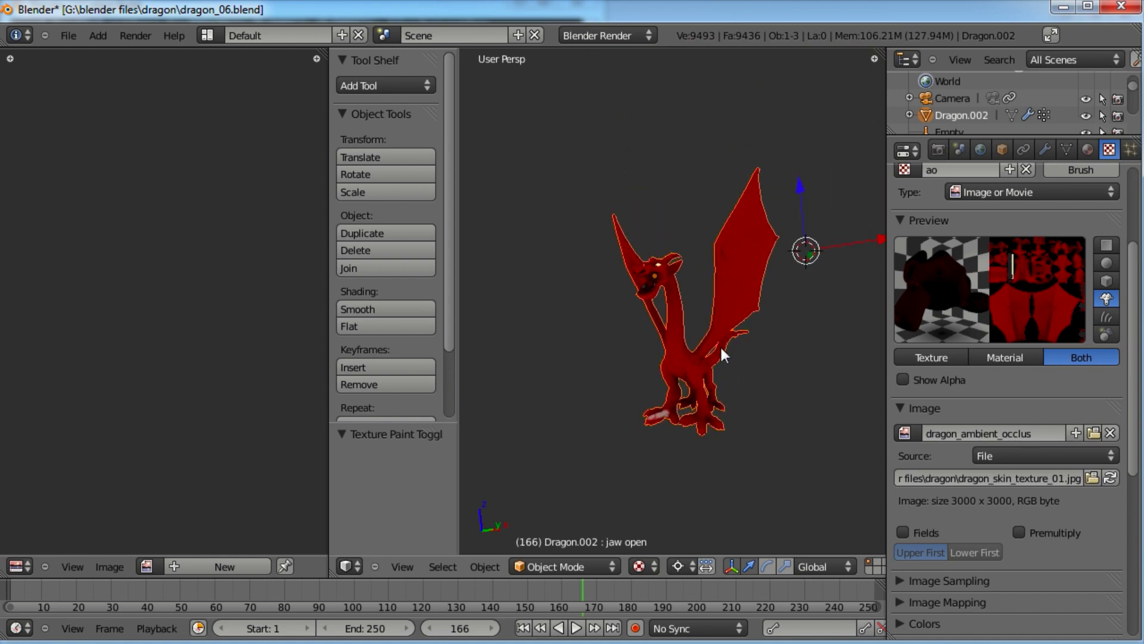
pyautogui.click(1110, 478)
pyautogui.moveTo(675, 421); pyautogui.dragTo(652, 409, button='middle')
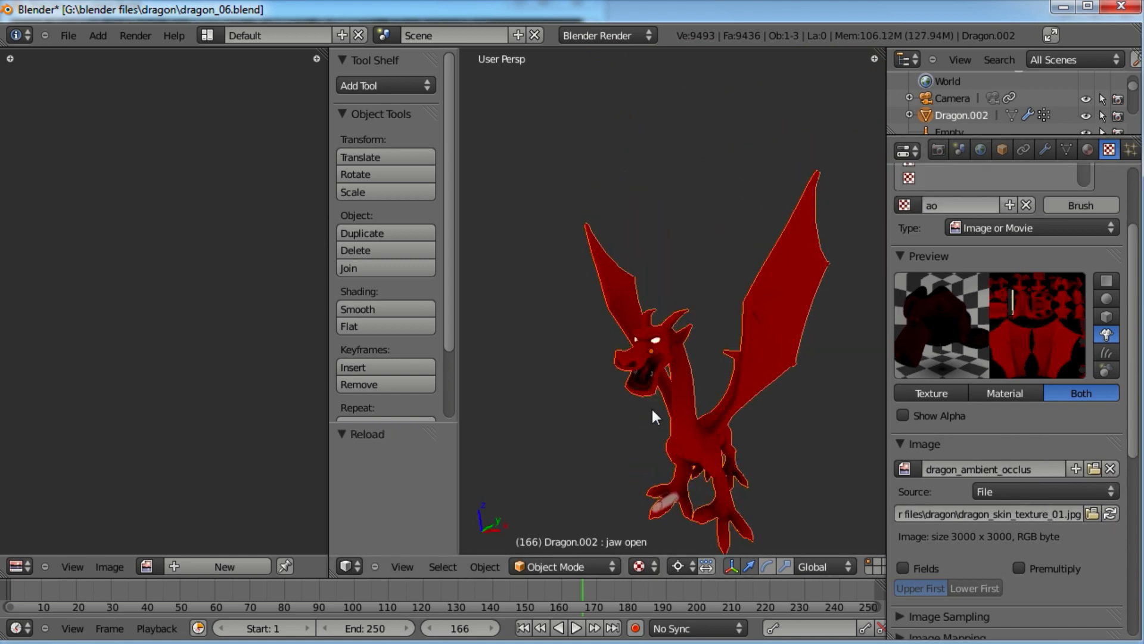
pyautogui.scroll(5, 679, 369)
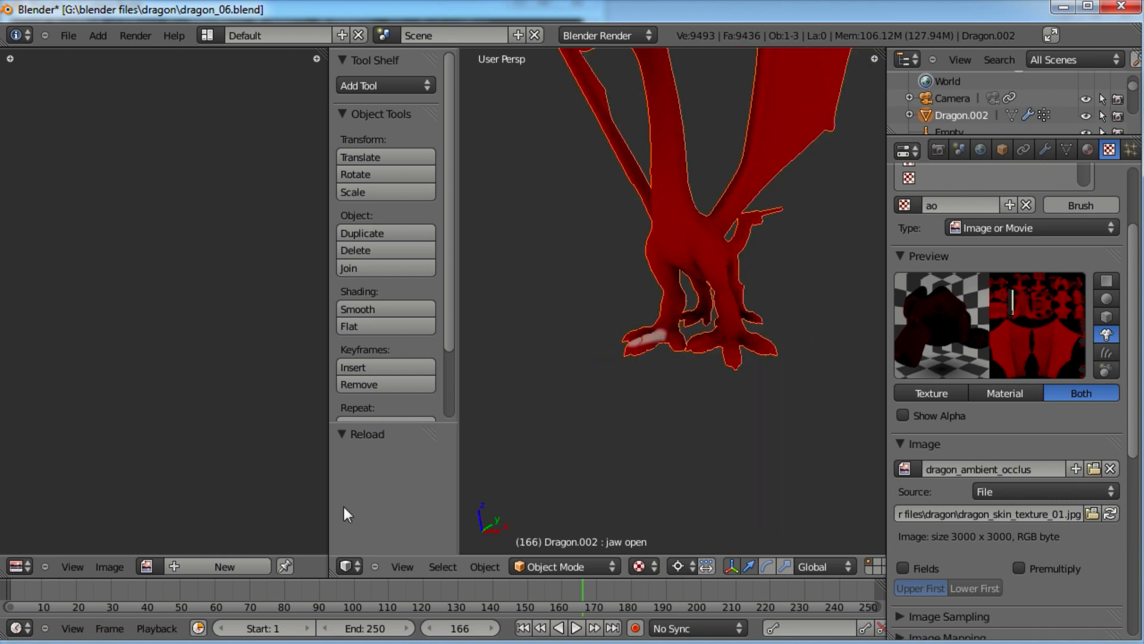
pyautogui.click(147, 566)
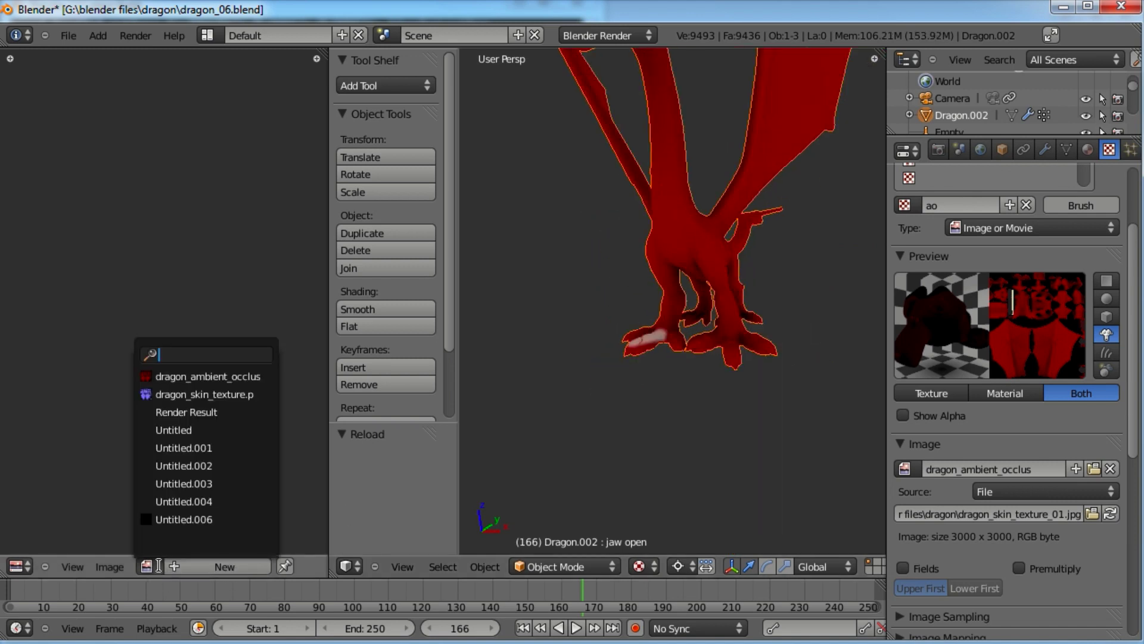
# Step: Show dragon_ambient_occlus in the image editor, view the dragon through the camera, and render it
pyautogui.click(192, 375)
pyautogui.scroll(-3, 201, 424)
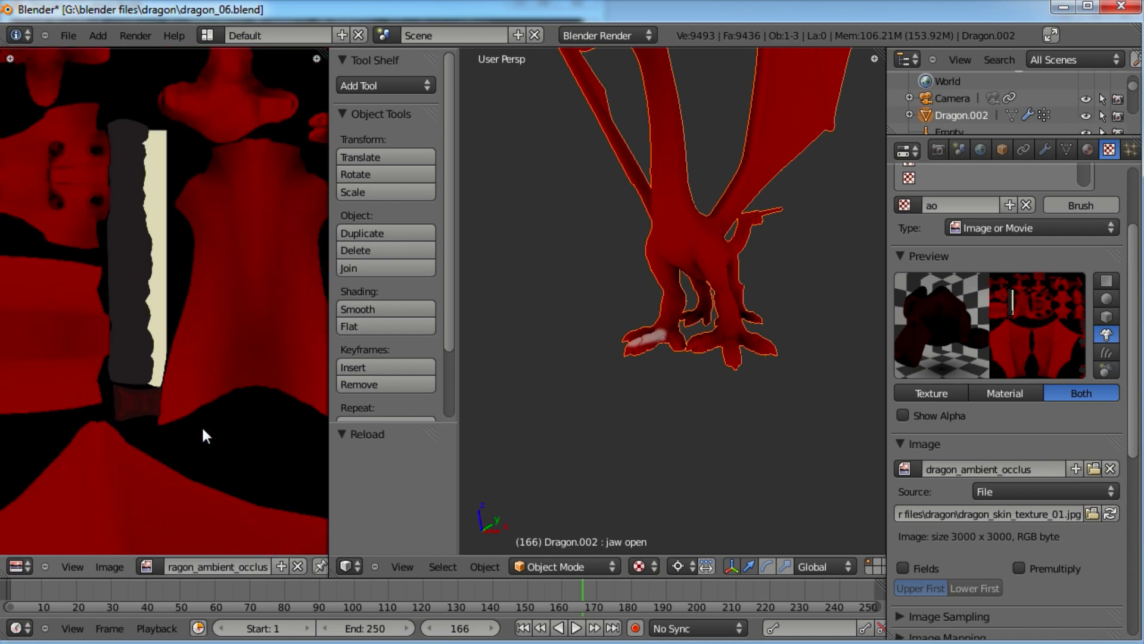
pyautogui.scroll(-1, 202, 425)
pyautogui.scroll(3, 202, 425)
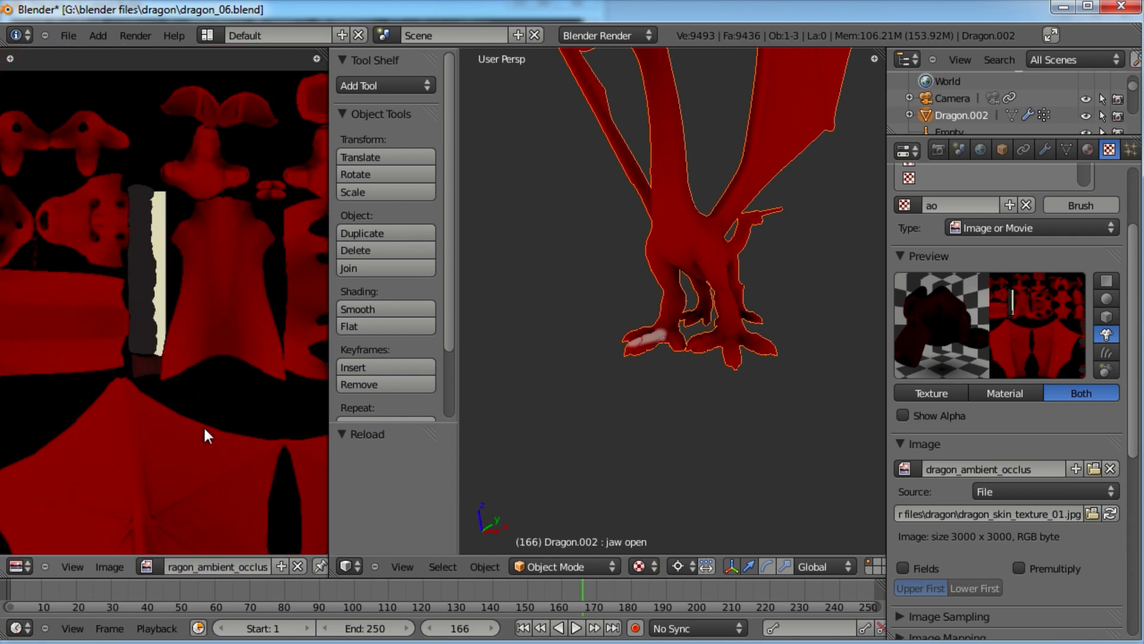
pyautogui.press('Home')
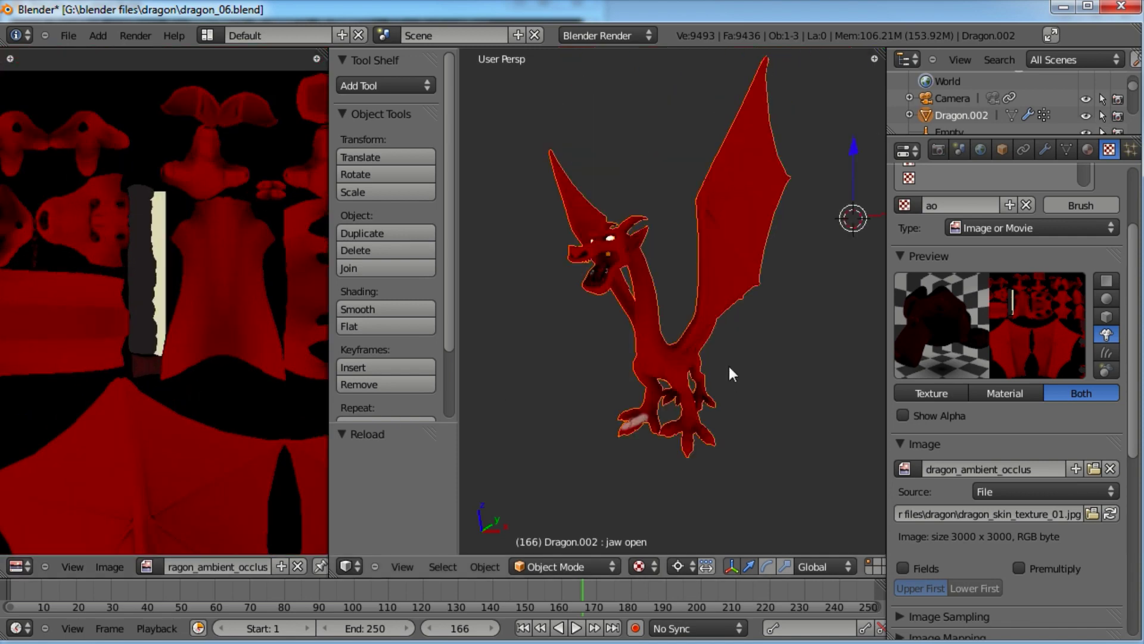
pyautogui.press('KP_0')
pyautogui.press('F12')
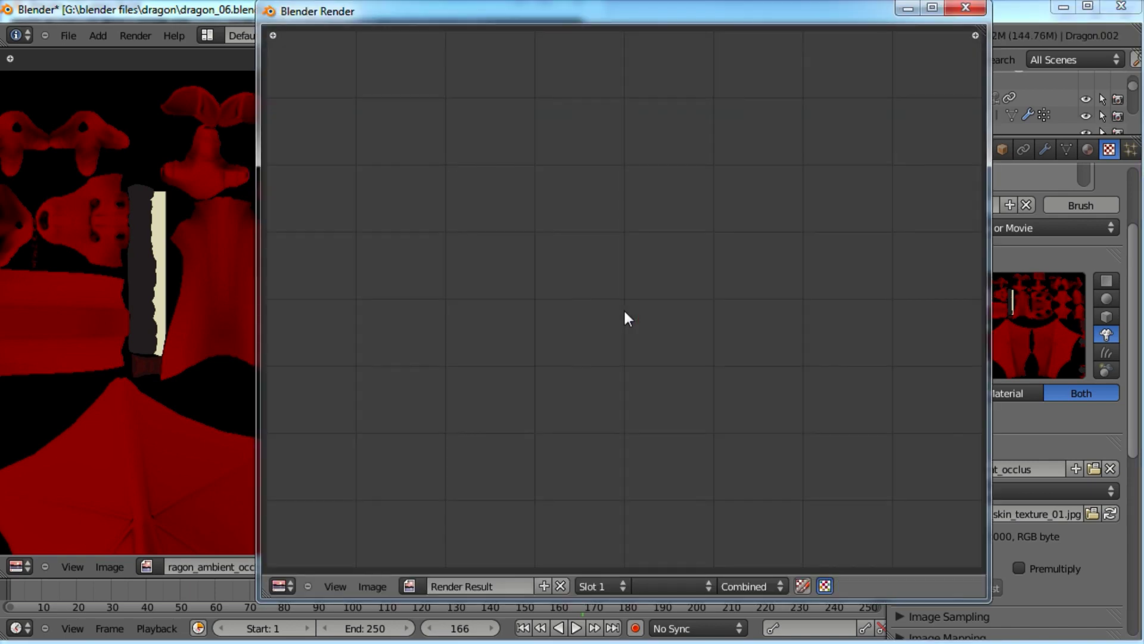
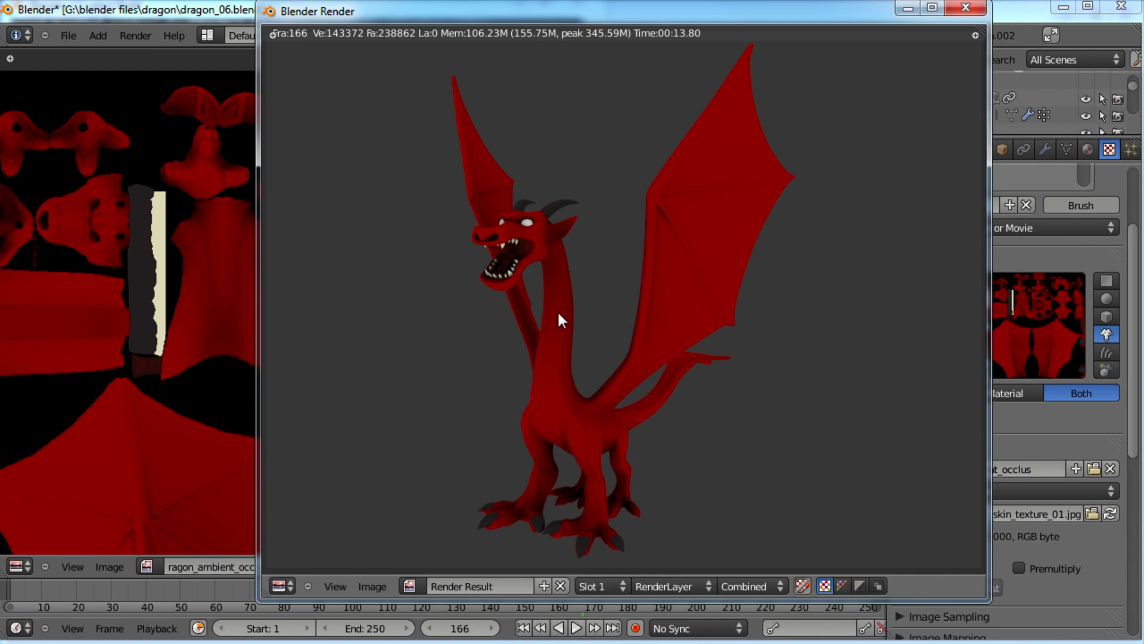
# Step: Close the dragon render, save the Blender scene over the existing file, and return to Photoshop
pyautogui.press('Escape')
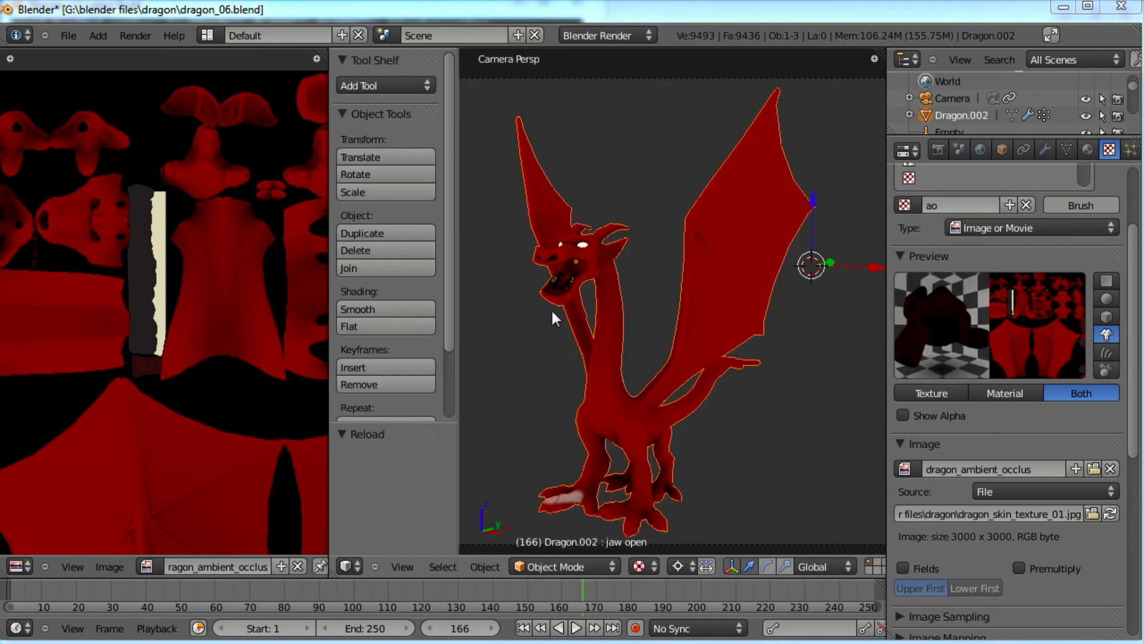
pyautogui.hotkey('ctrl', 's')
pyautogui.click(589, 325)
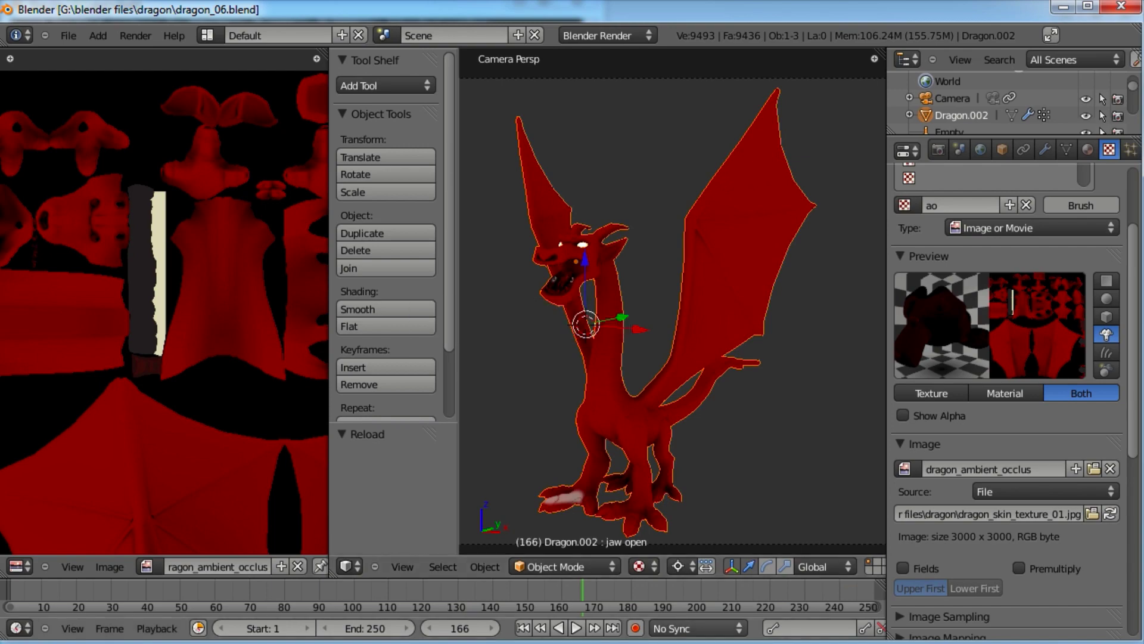
pyautogui.hotkey('alt', 'Tab')
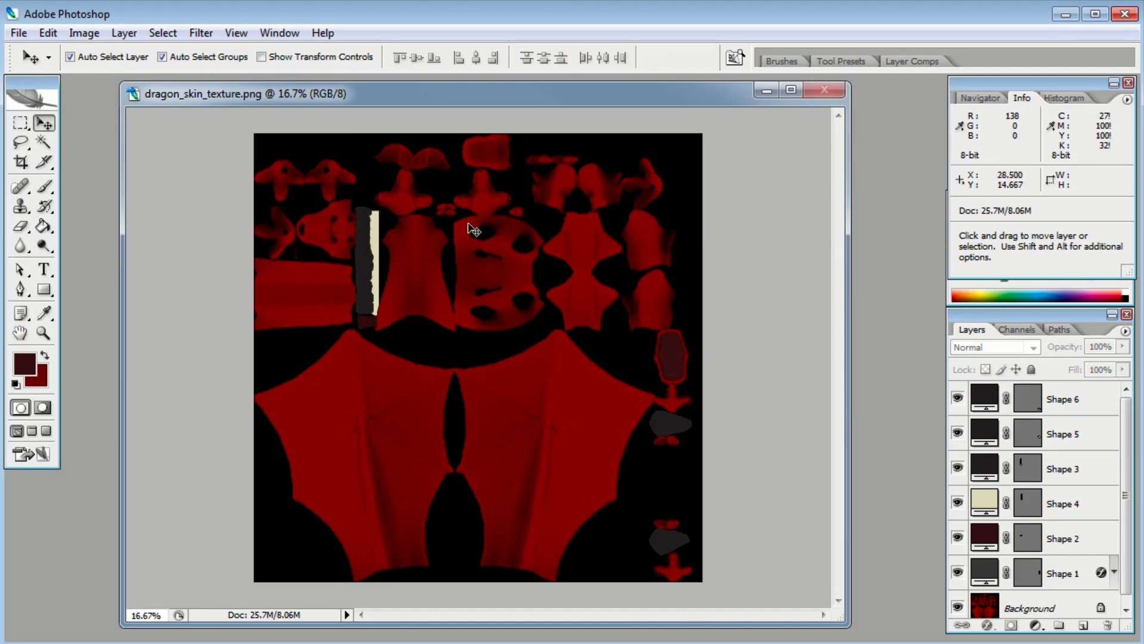
# Step: Inspect the skin texture at 100% and 50%, panning across the head and upper pieces
pyautogui.doubleClick(43, 332)
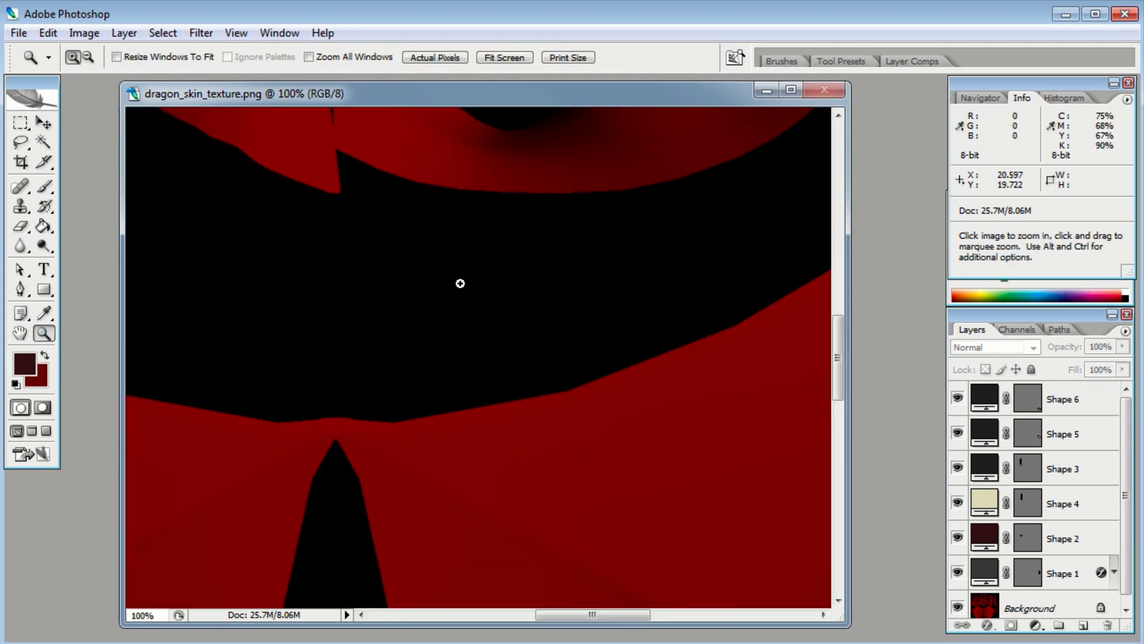
pyautogui.moveTo(459, 281); pyautogui.dragTo(509, 325)
pyautogui.hotkey('ctrl', '-')
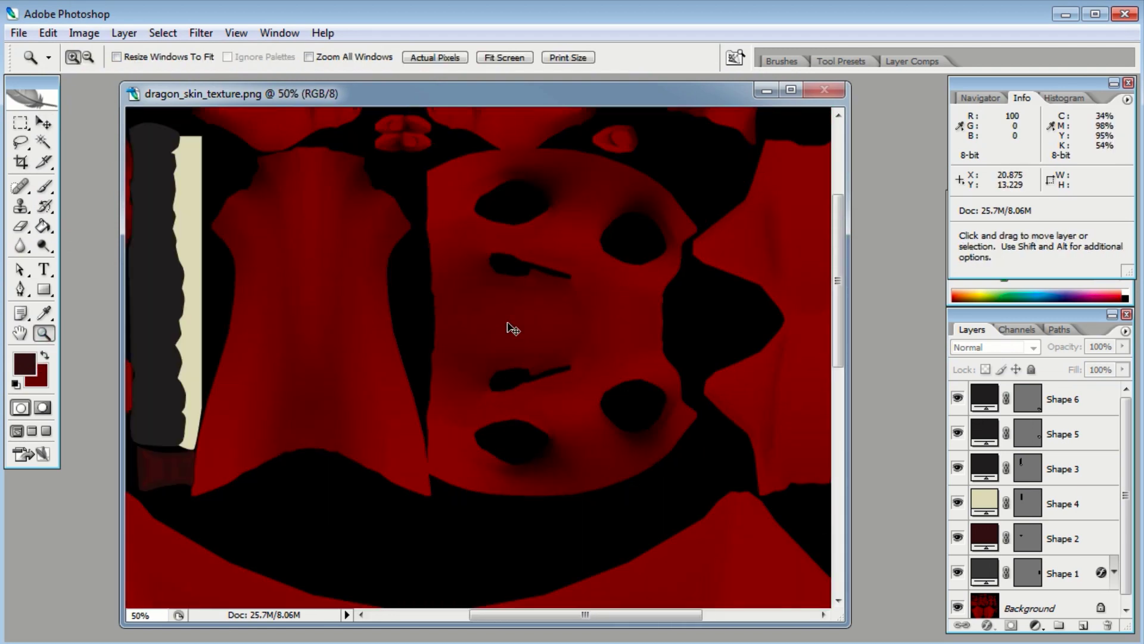
pyautogui.moveTo(508, 286); pyautogui.dragTo(413, 345)
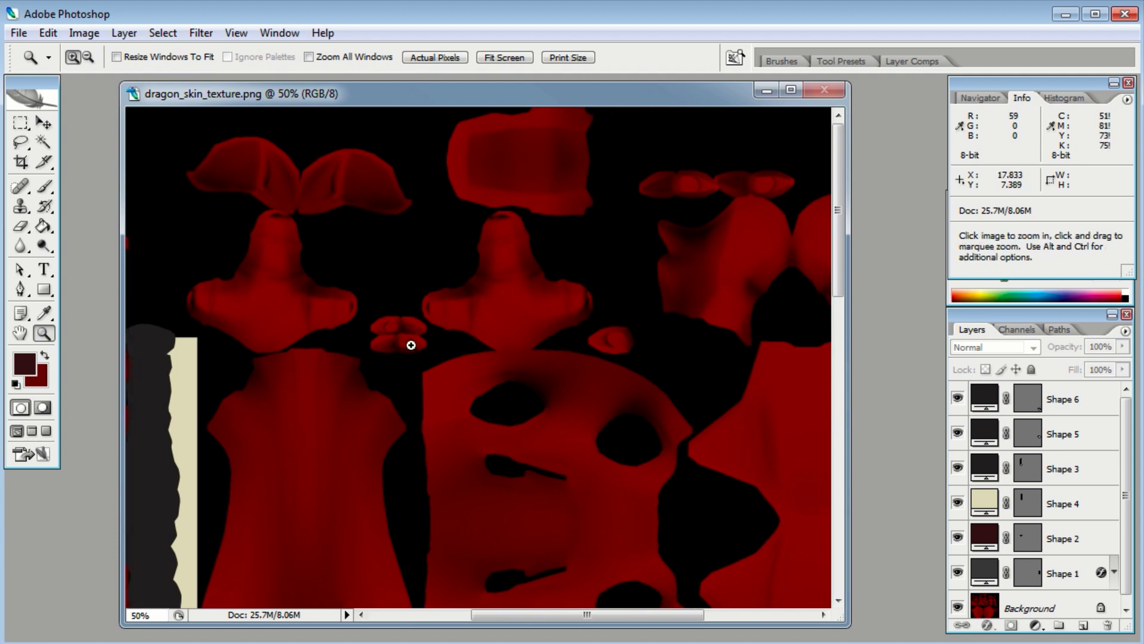
pyautogui.moveTo(615, 357); pyautogui.dragTo(559, 390)
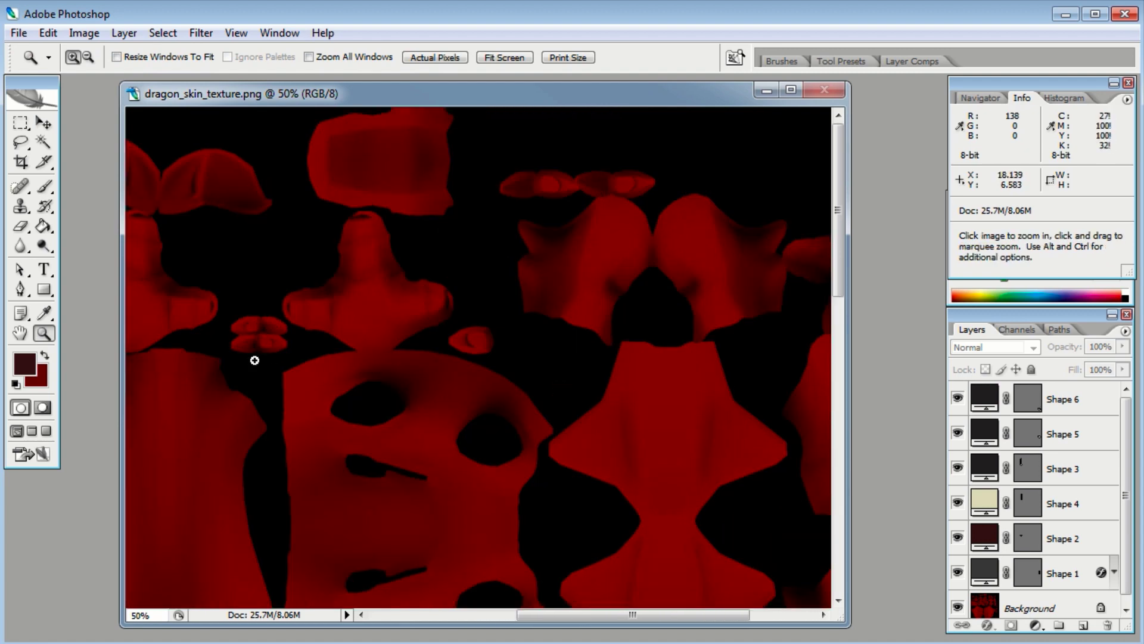
pyautogui.moveTo(613, 373); pyautogui.dragTo(526, 358)
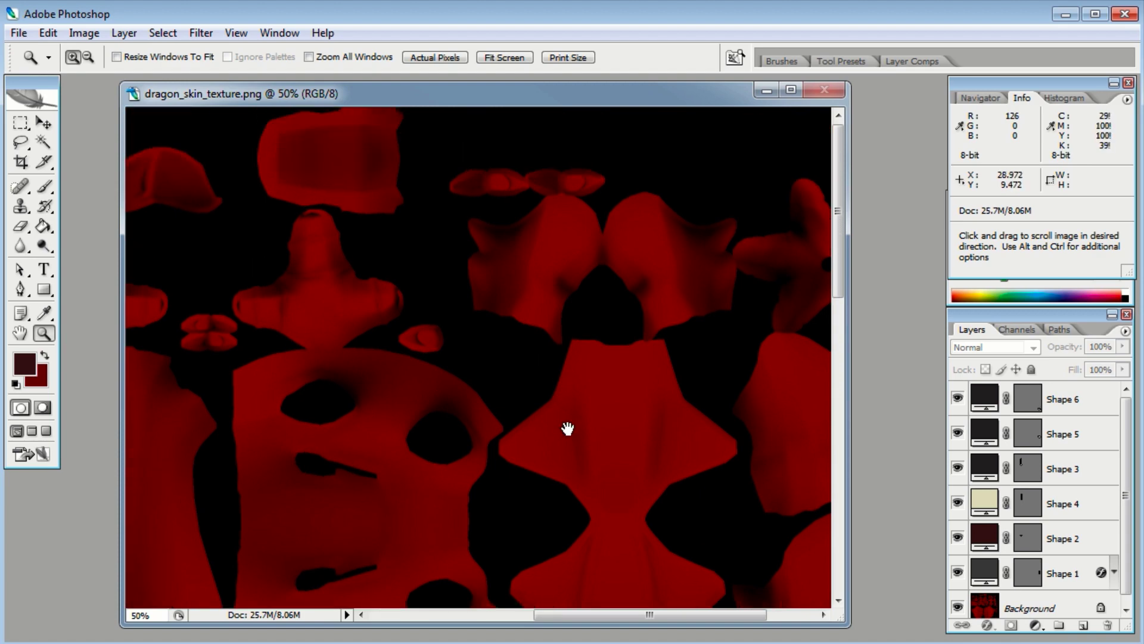
pyautogui.moveTo(567, 428); pyautogui.dragTo(492, 145)
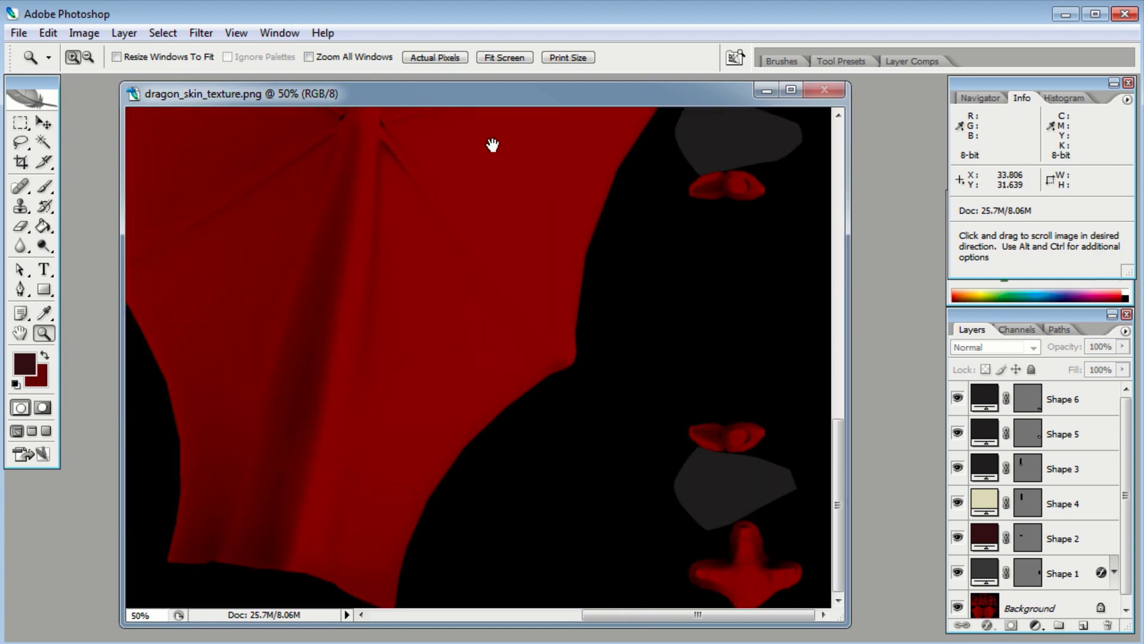
pyautogui.moveTo(633, 276); pyautogui.dragTo(588, 493)
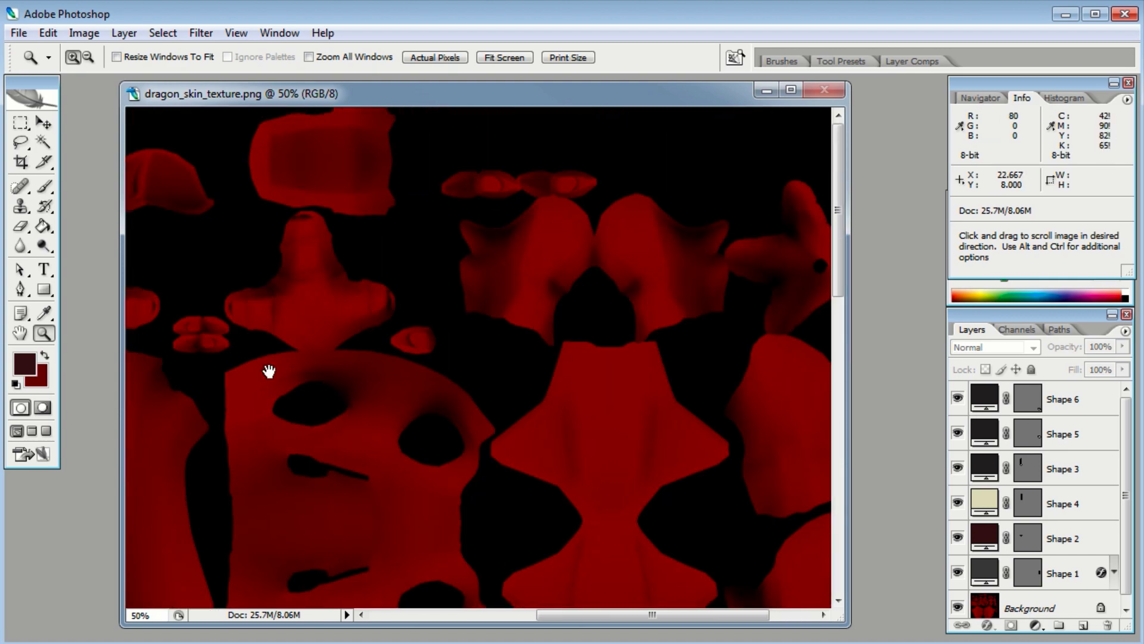
pyautogui.moveTo(248, 365); pyautogui.dragTo(661, 323)
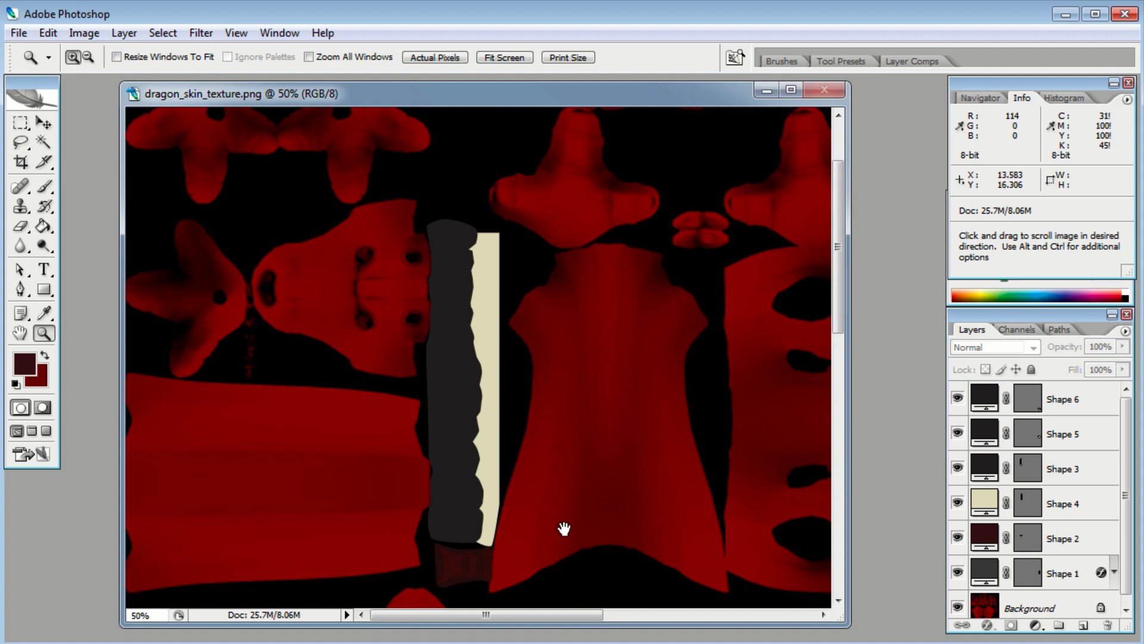
# Step: Zoom to 100% on the dark seam beside the head and compare it with the Blender render
pyautogui.click(247, 339)
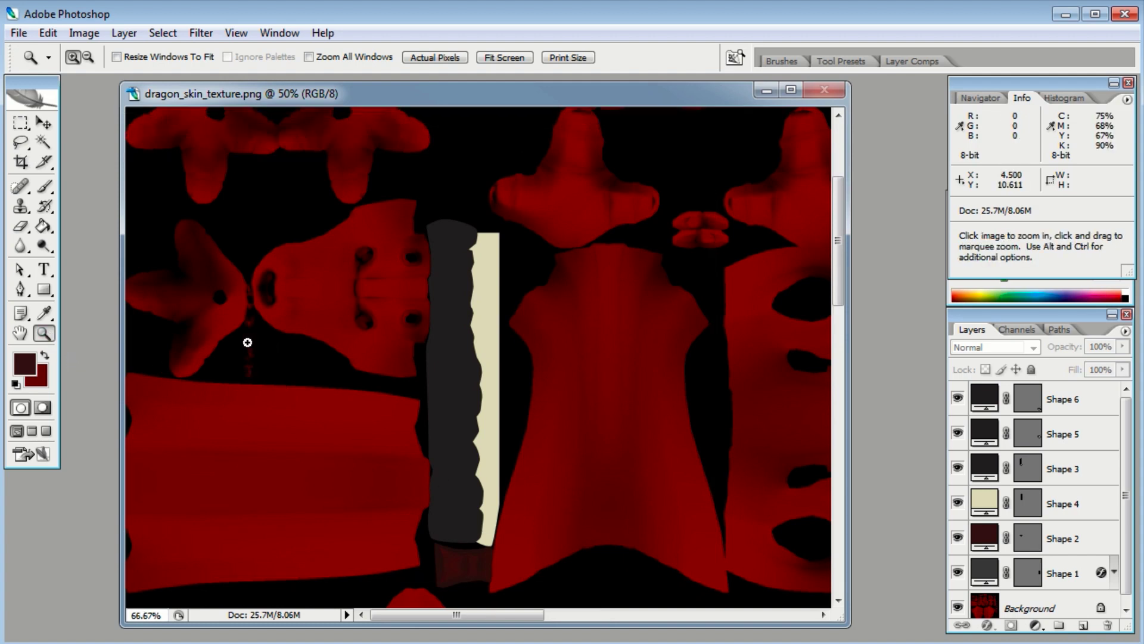
pyautogui.click(293, 378)
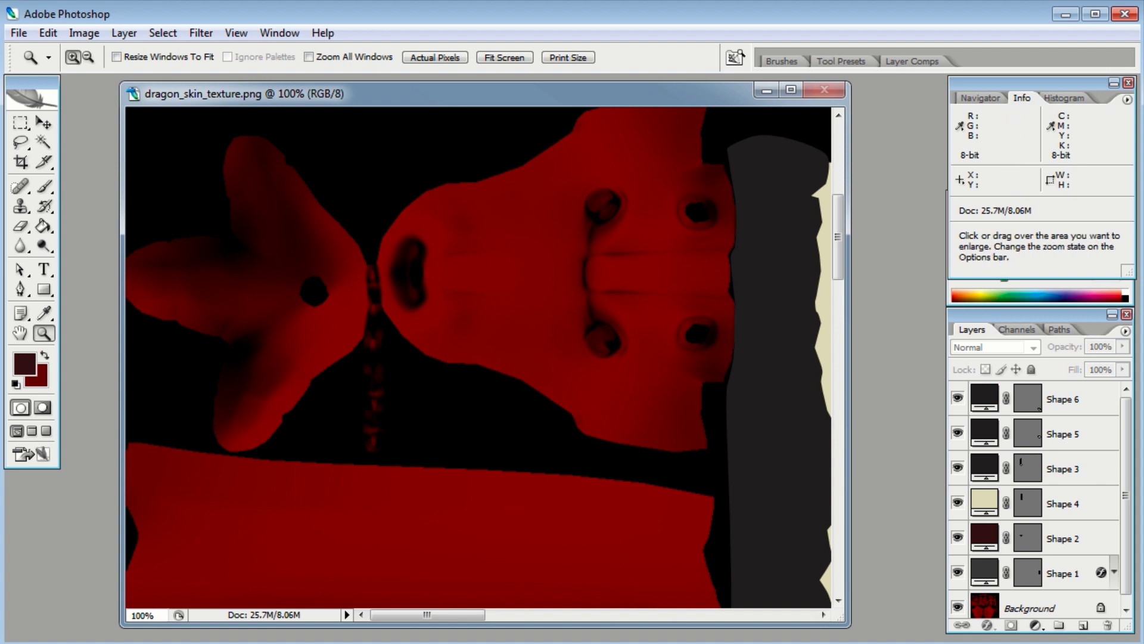
pyautogui.hotkey('alt', 'Tab')
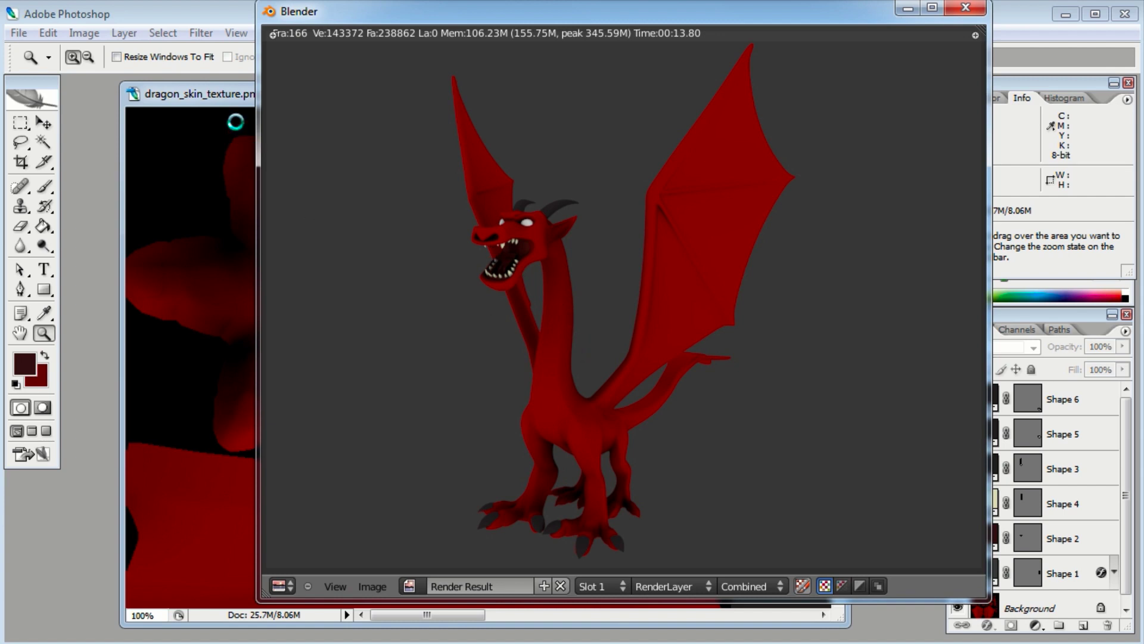
pyautogui.click(224, 100)
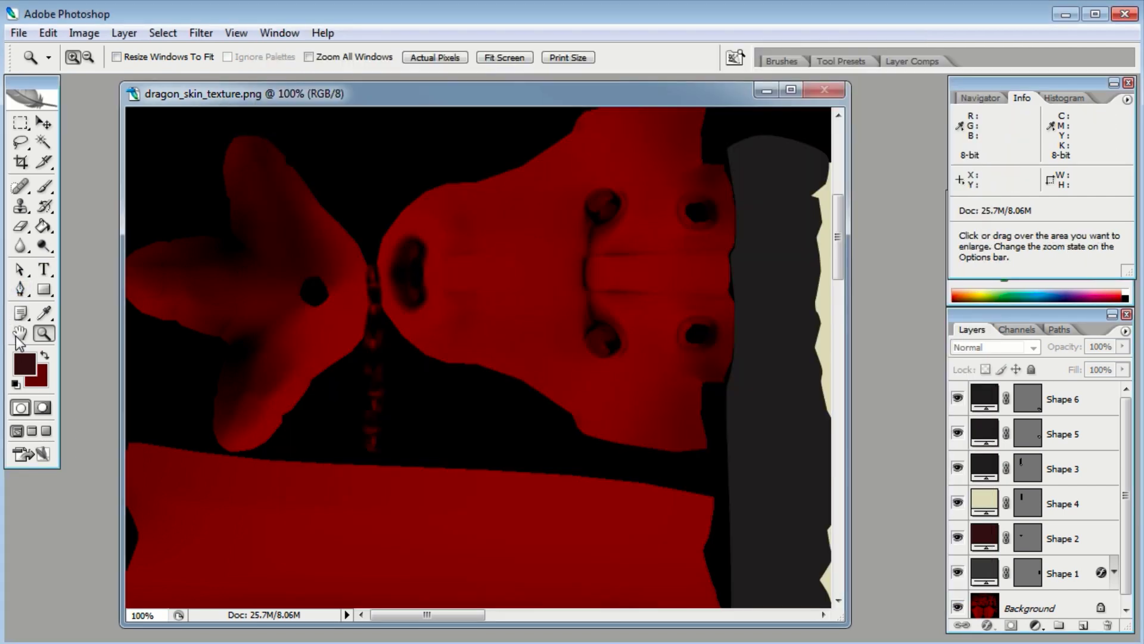
# Step: Trace a closed, narrow pointed shape over the seam beside the head, creating Shape 7
pyautogui.click(20, 289)
pyautogui.click(388, 313)
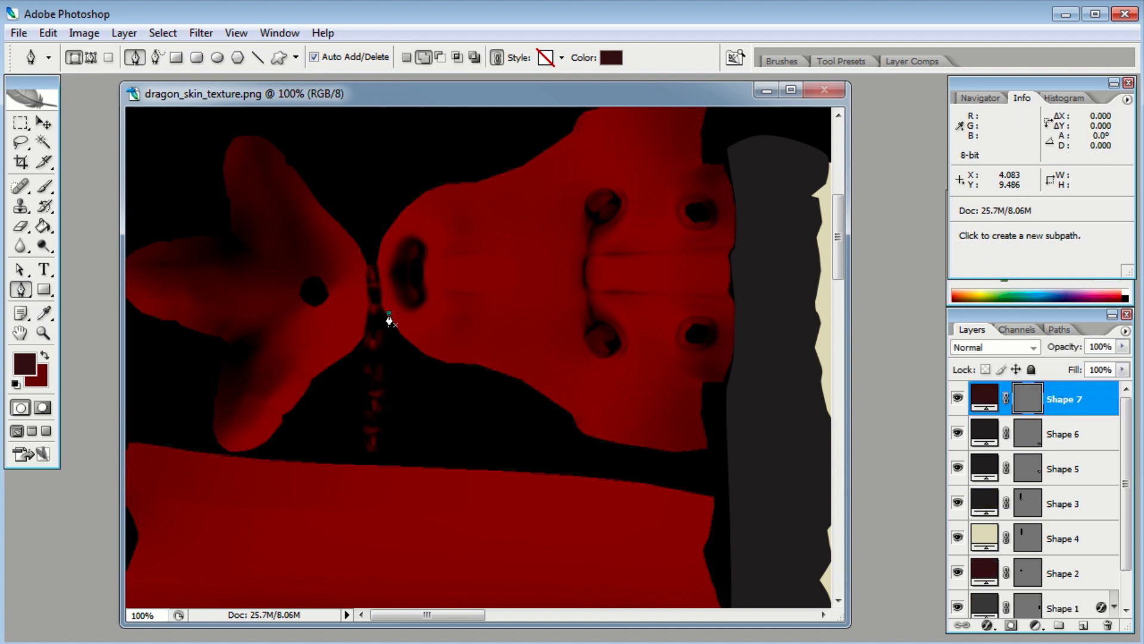
pyautogui.click(380, 302)
pyautogui.click(377, 274)
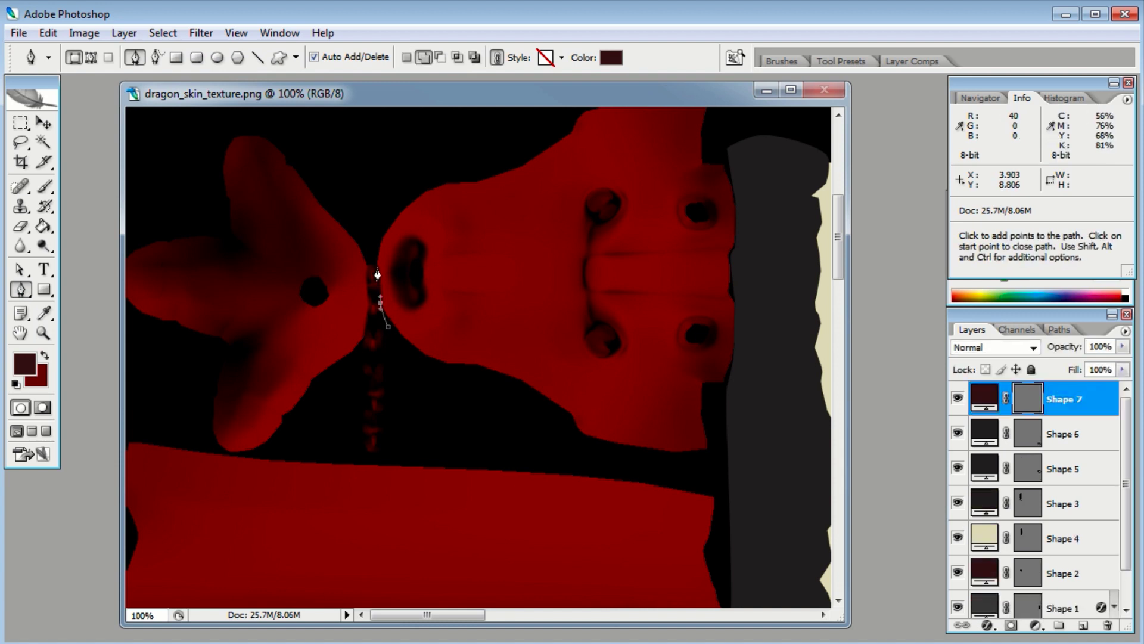
pyautogui.click(370, 249)
pyautogui.click(368, 260)
pyautogui.click(370, 319)
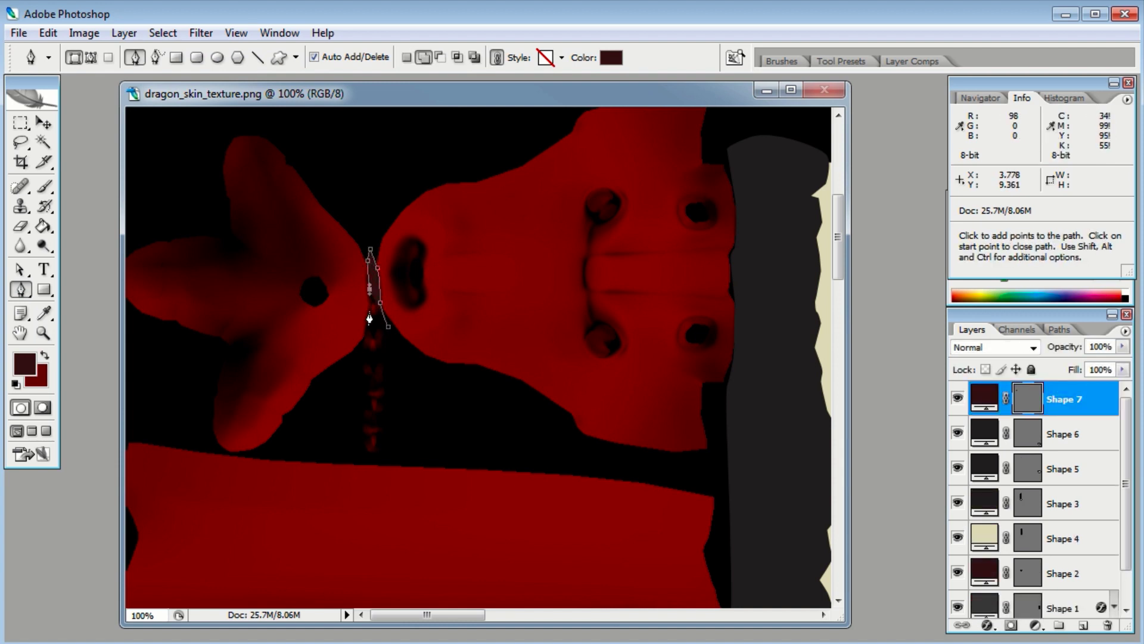
pyautogui.click(367, 323)
pyautogui.click(363, 347)
pyautogui.click(359, 364)
pyautogui.click(357, 445)
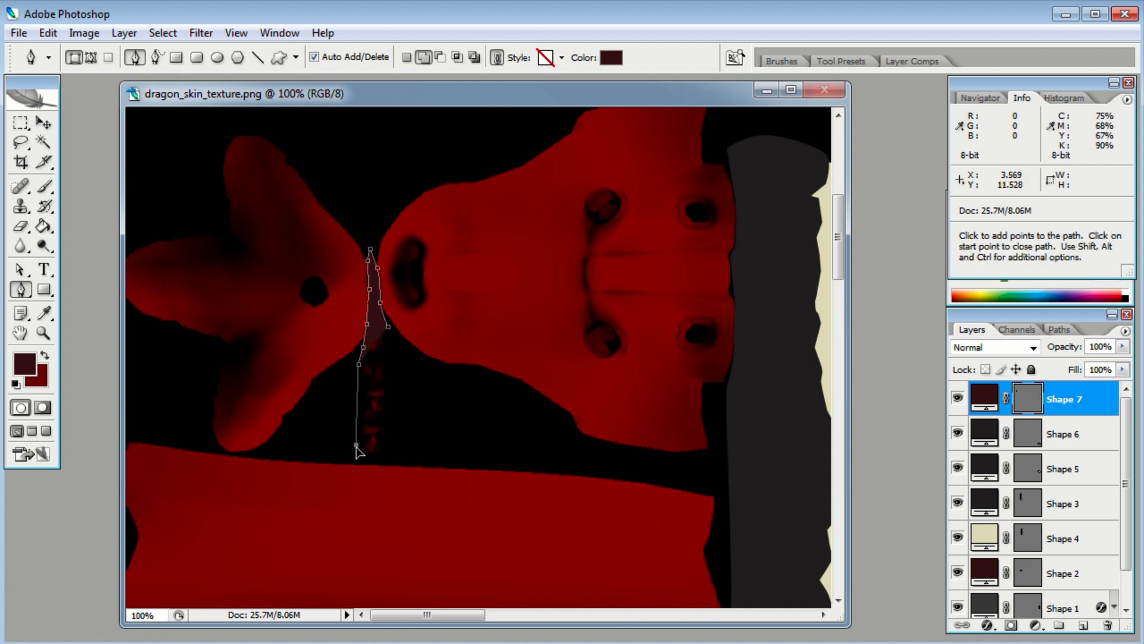
pyautogui.click(365, 459)
pyautogui.click(387, 459)
pyautogui.click(396, 364)
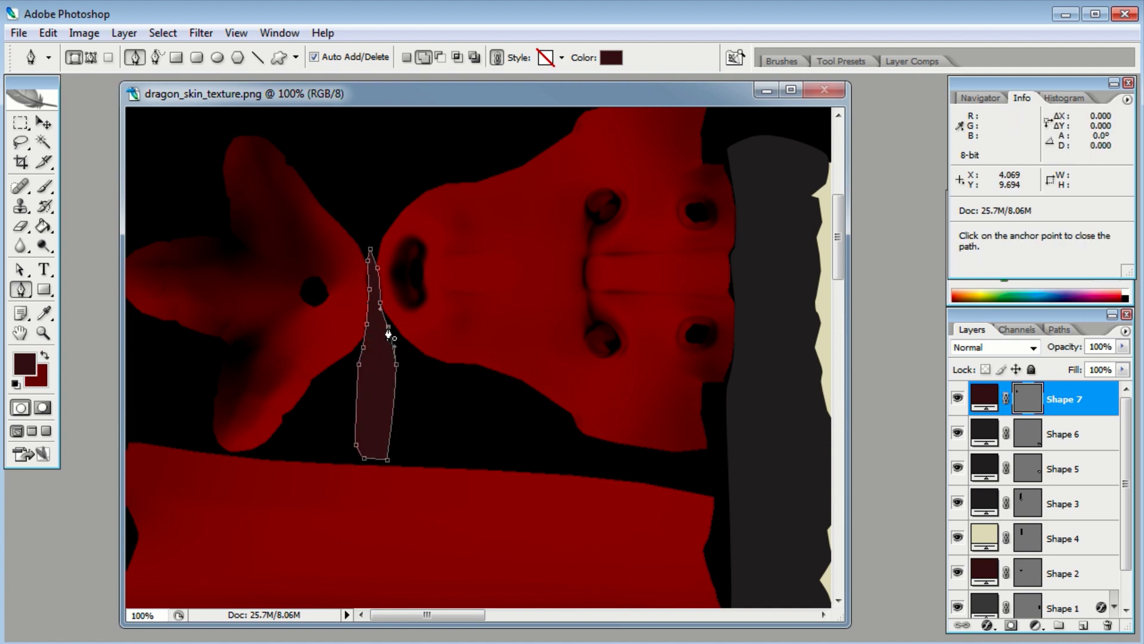
pyautogui.click(389, 336)
# Step: Fill the new Shape 7 layer with beige #e1dfc2
pyautogui.moveTo(861, 389); pyautogui.dragTo(759, 381)
pyautogui.doubleClick(984, 398)
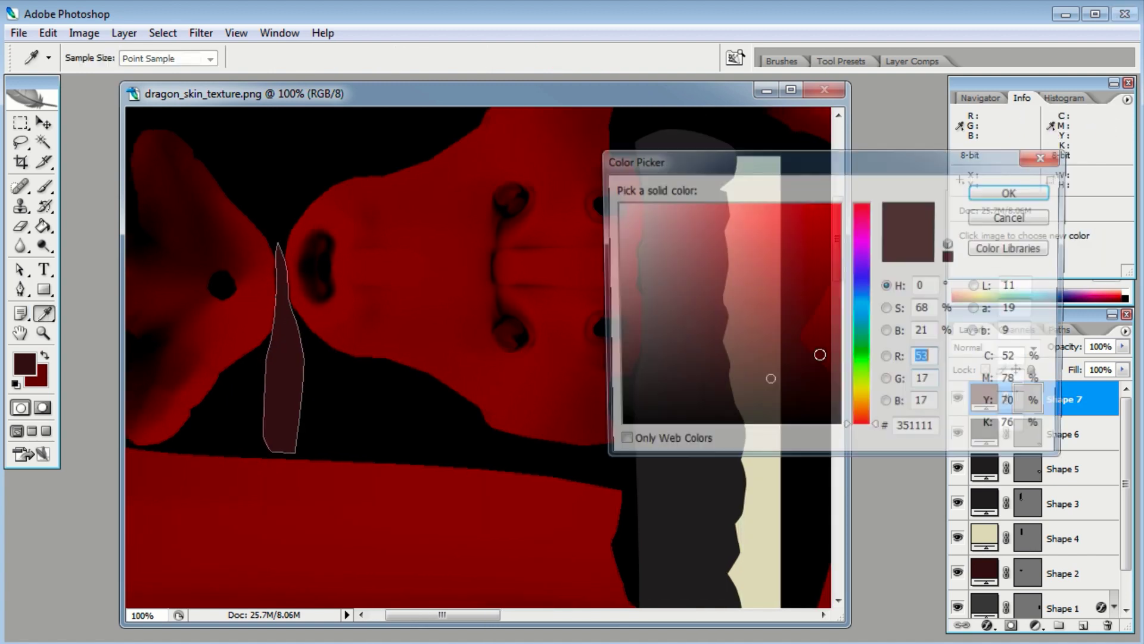
pyautogui.click(763, 525)
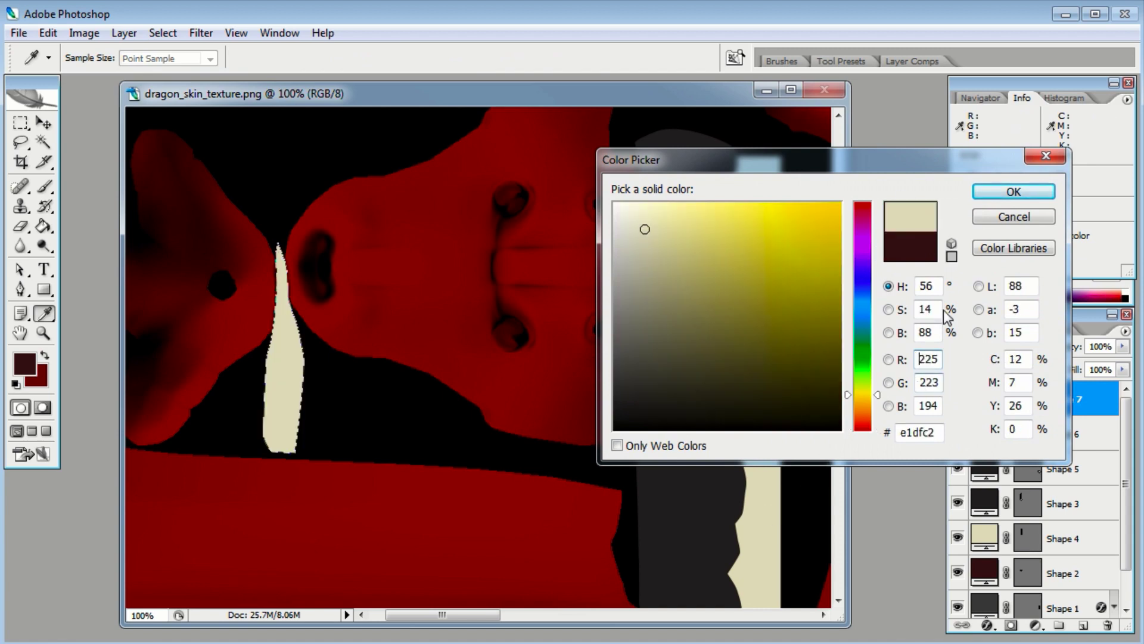
pyautogui.click(996, 192)
pyautogui.moveTo(800, 204); pyautogui.dragTo(585, 266)
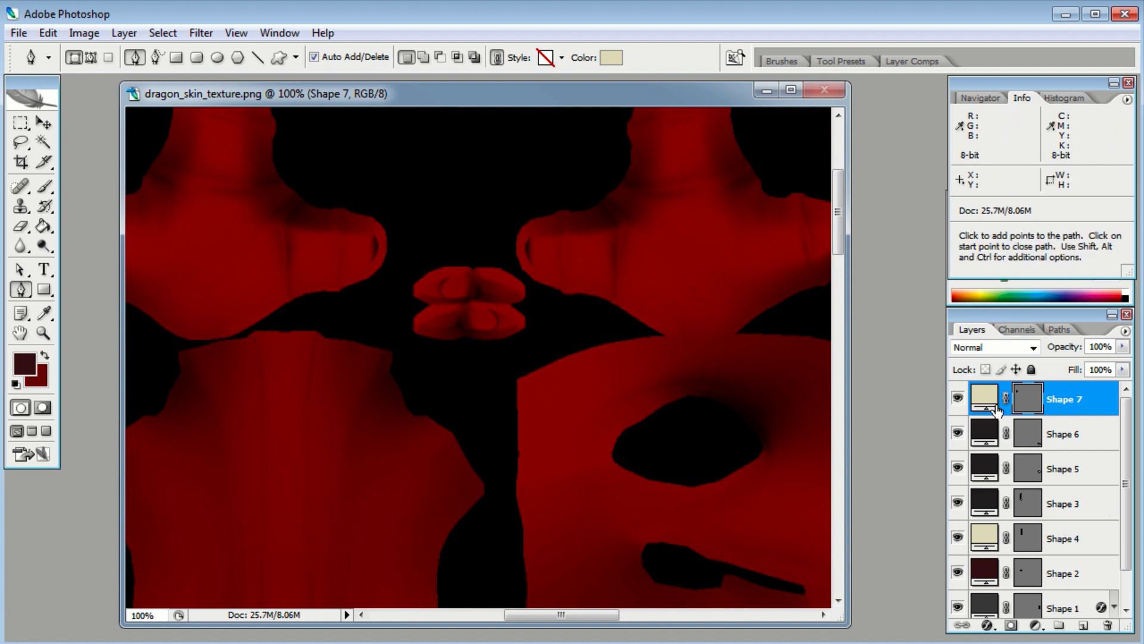
# Step: Zoom out and select the existing dark grey patch shape at lower right
pyautogui.click(1036, 441)
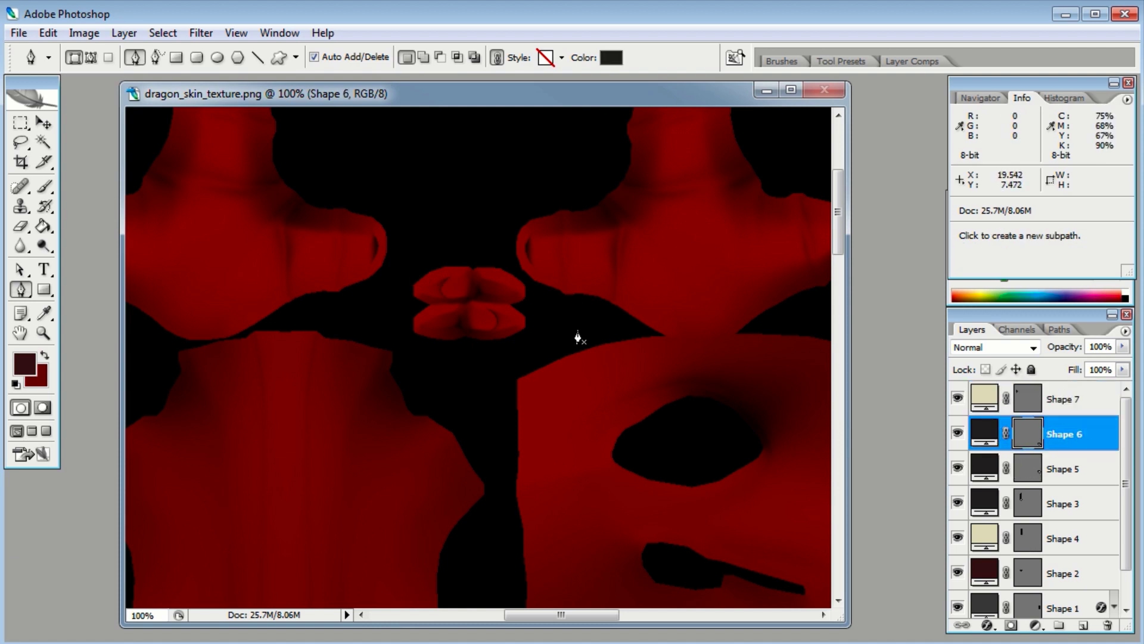
pyautogui.hotkey('ctrl', '-')
pyautogui.hotkey('ctrl', '-')
pyautogui.moveTo(761, 421); pyautogui.dragTo(568, 210)
pyautogui.press('a')
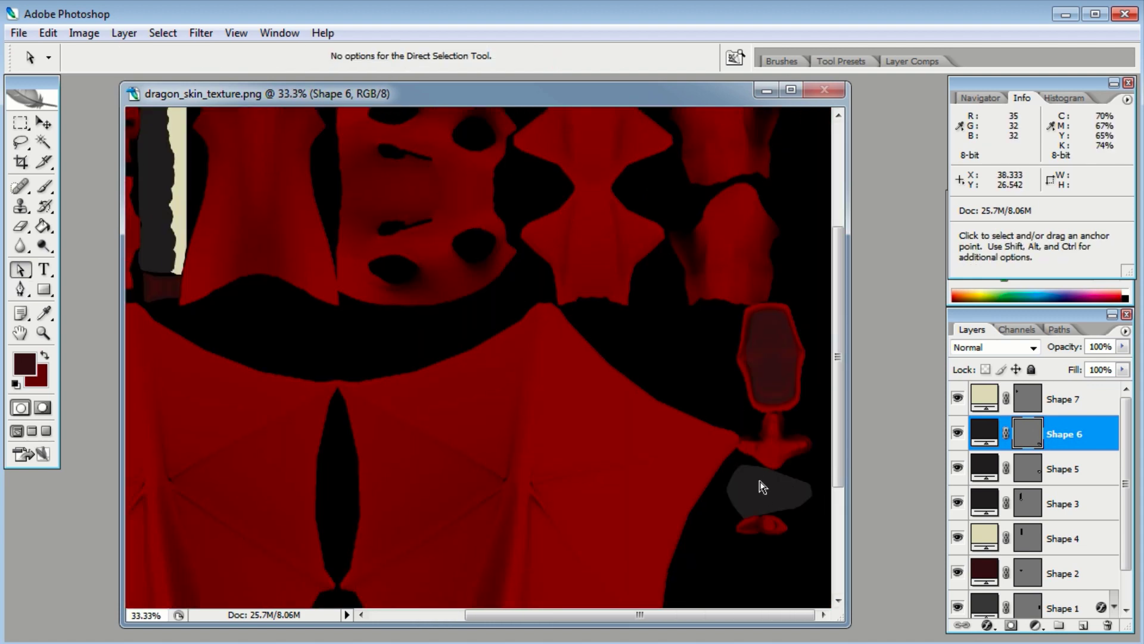
pyautogui.click(757, 483)
pyautogui.moveTo(664, 339); pyautogui.dragTo(599, 314)
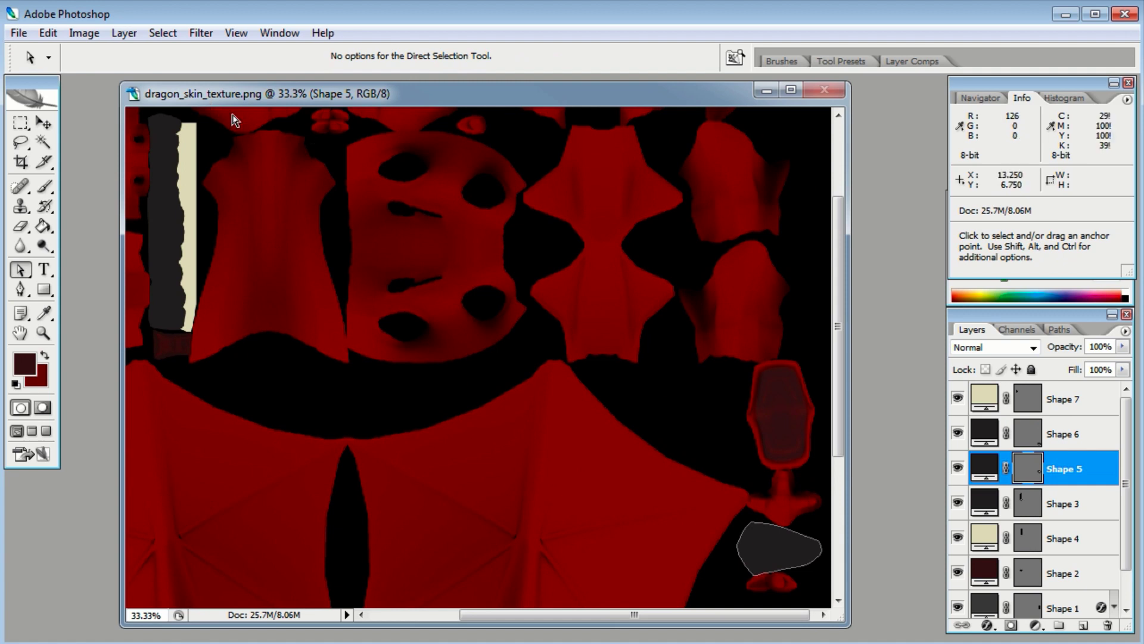
# Step: In add-to-shape mode, draw two closed patches in the black gaps by the head pieces
pyautogui.click(20, 289)
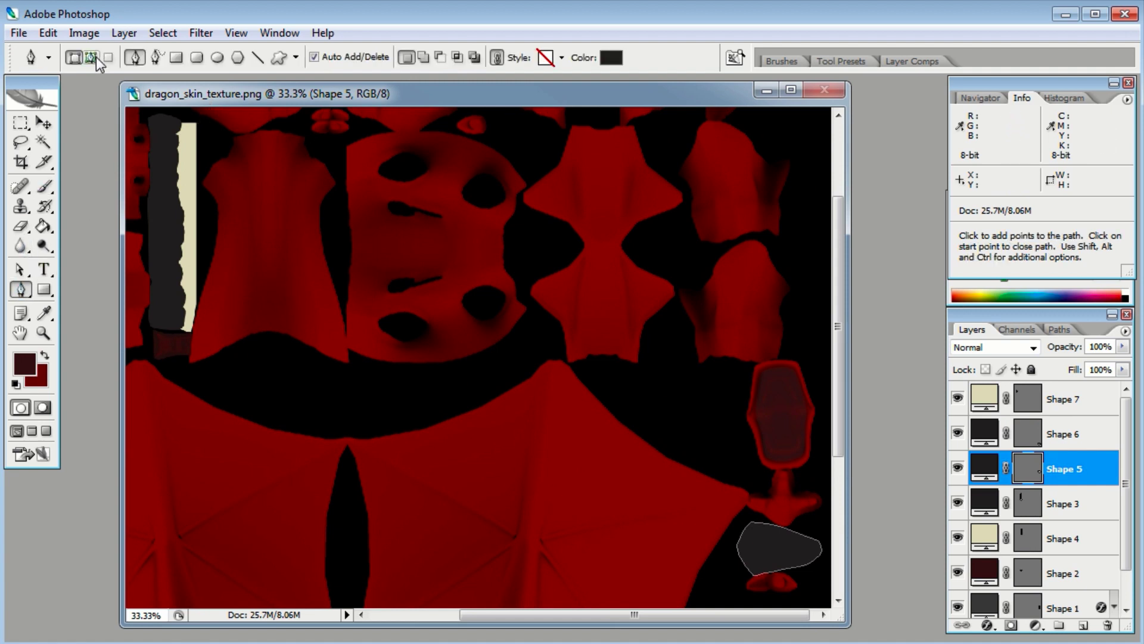
pyautogui.click(423, 57)
pyautogui.moveTo(347, 163); pyautogui.dragTo(387, 216)
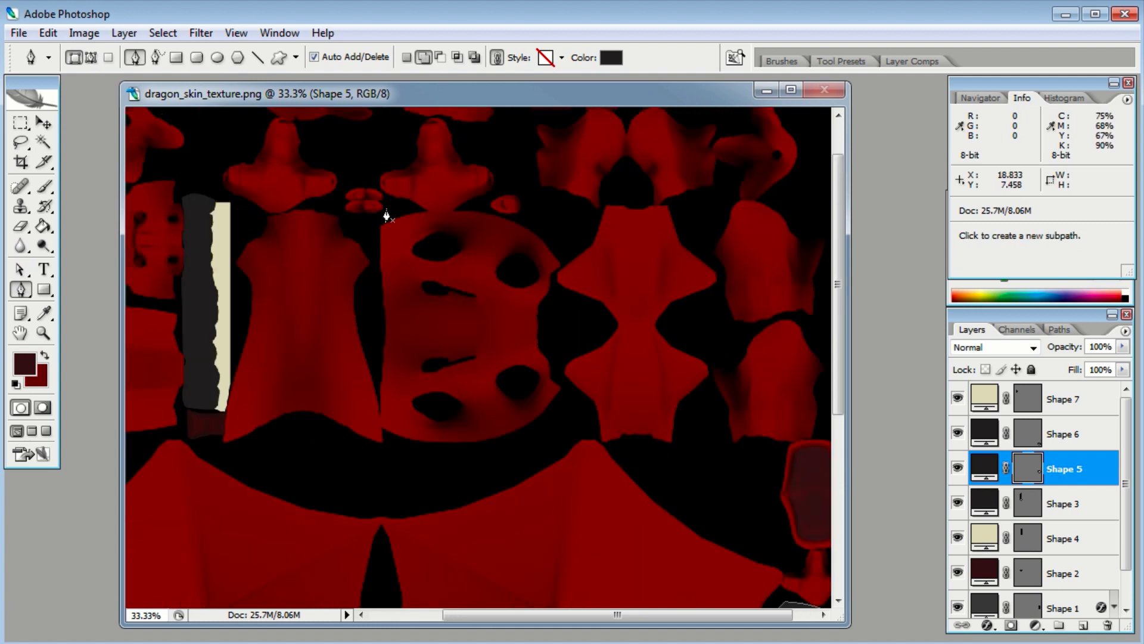
pyautogui.click(379, 192)
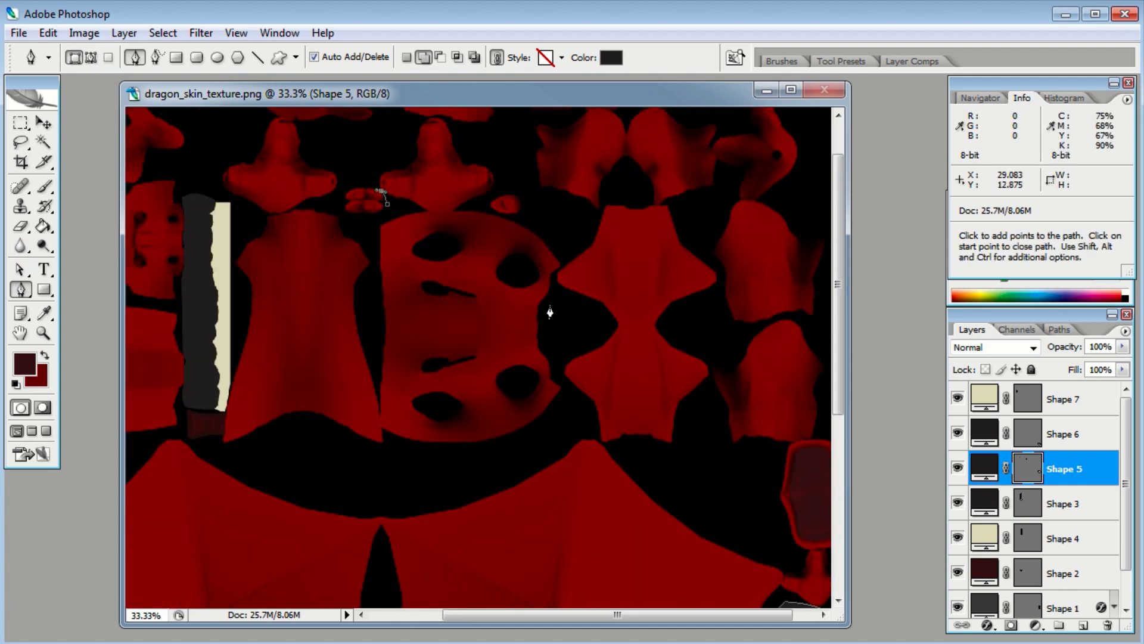
pyautogui.click(344, 209)
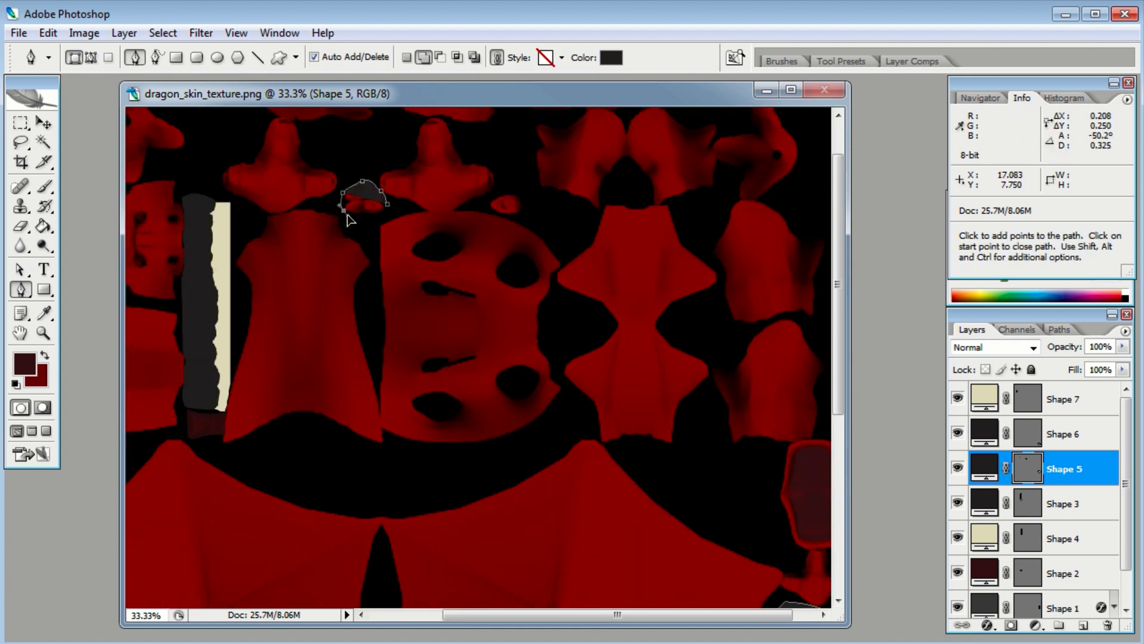
pyautogui.click(363, 218)
pyautogui.click(385, 217)
pyautogui.click(387, 206)
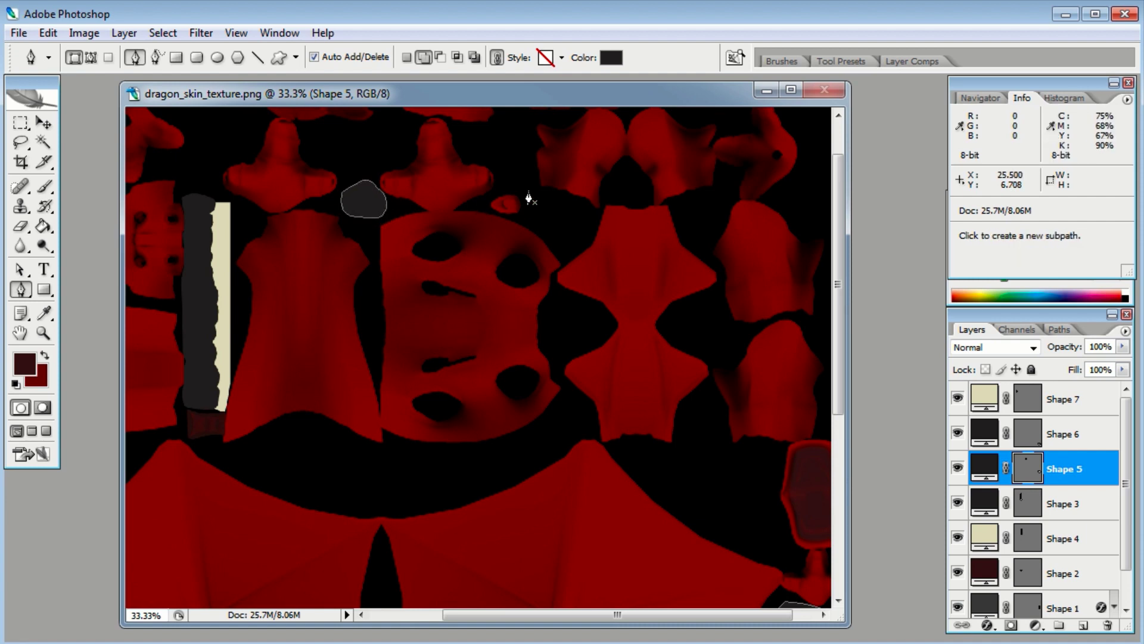
pyautogui.click(520, 186)
pyautogui.click(511, 220)
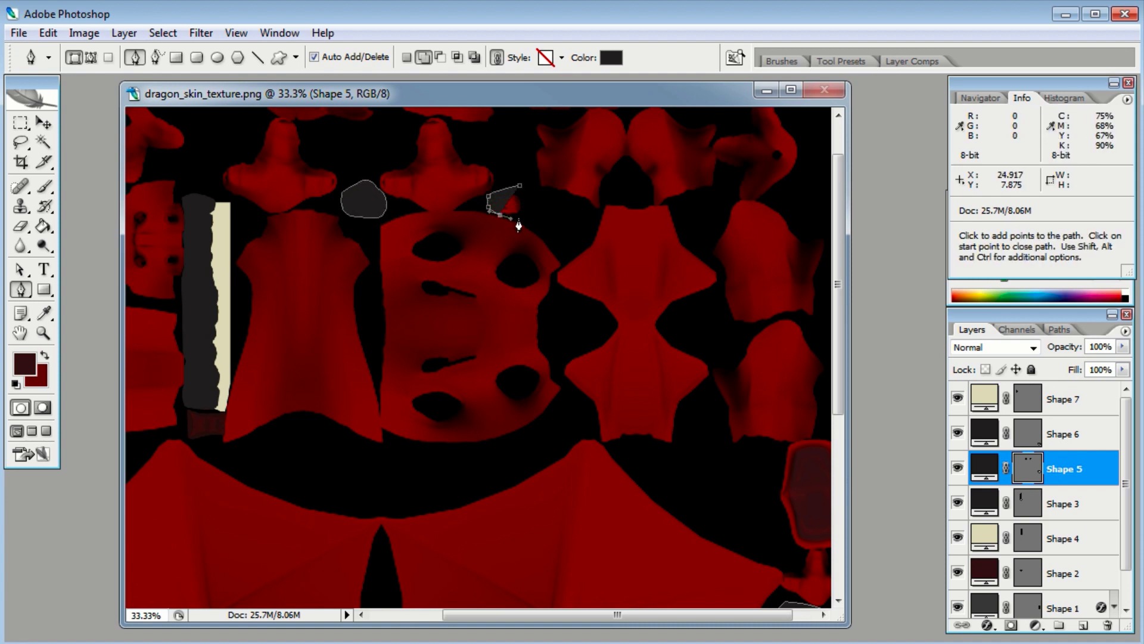
pyautogui.click(526, 212)
pyautogui.click(520, 186)
# Step: Draw a patch beside the wing piece and a curved patch over the lower gap
pyautogui.press('space')
pyautogui.moveTo(571, 204); pyautogui.dragTo(650, 242)
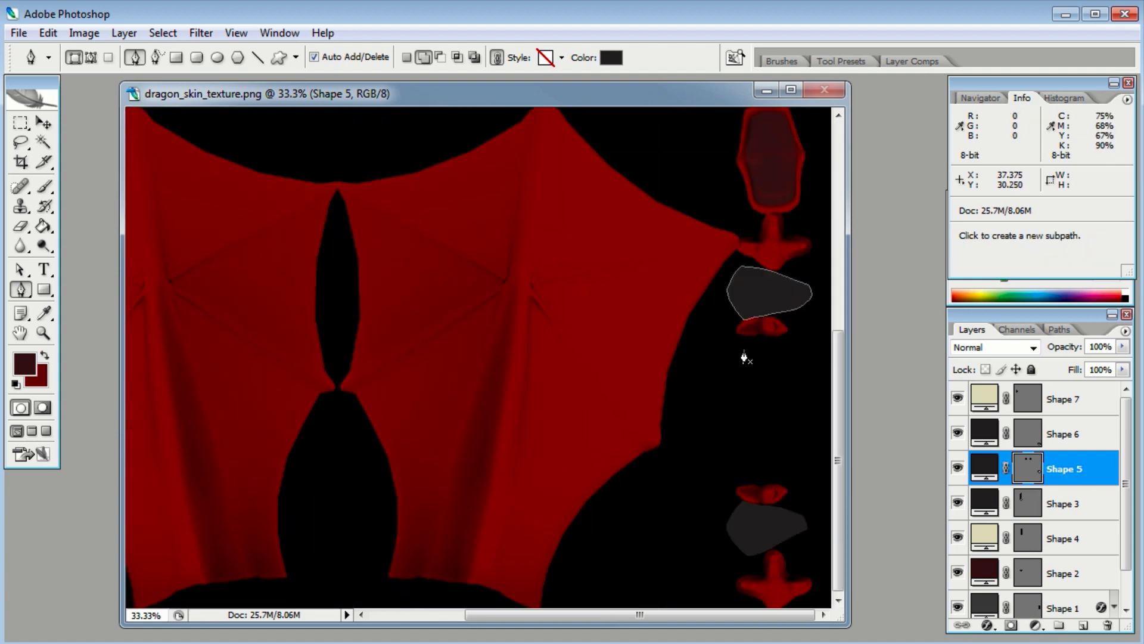
pyautogui.click(738, 314)
pyautogui.click(704, 329)
pyautogui.click(757, 353)
pyautogui.click(803, 324)
pyautogui.click(758, 298)
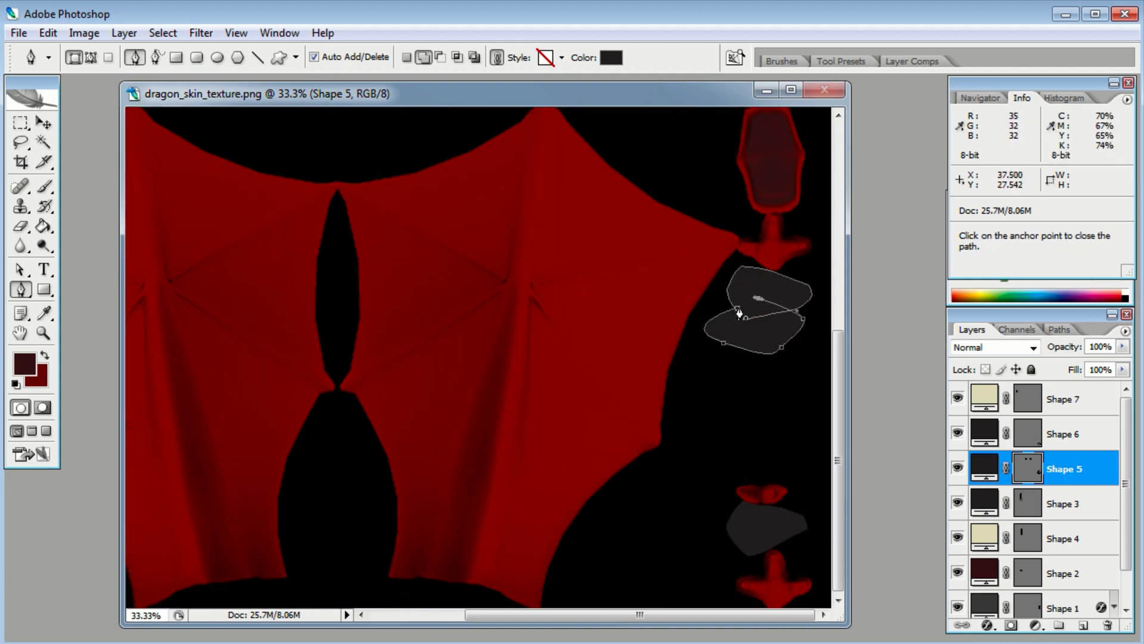
pyautogui.click(737, 315)
pyautogui.click(782, 470)
pyautogui.click(734, 486)
pyautogui.moveTo(774, 515); pyautogui.dragTo(782, 520)
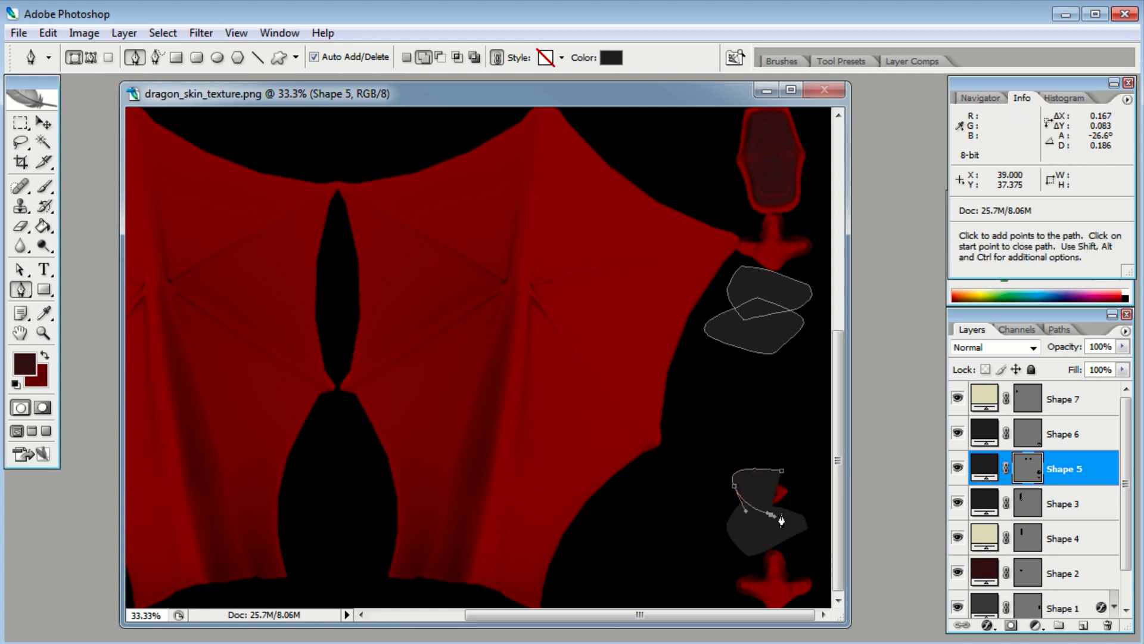
pyautogui.click(782, 471)
pyautogui.press('a')
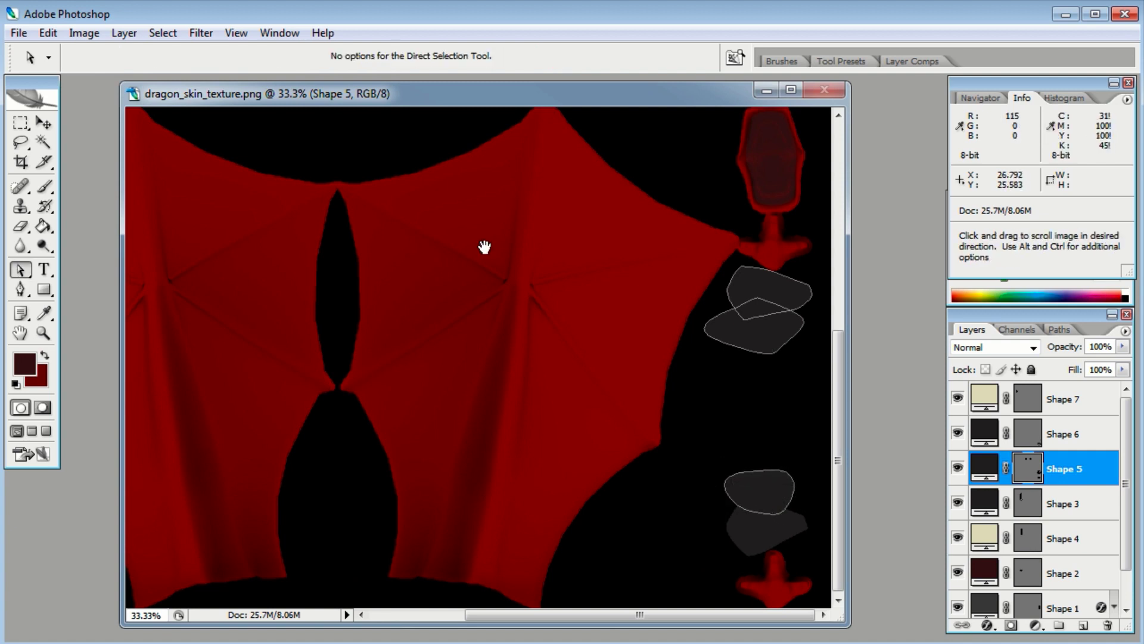
# Step: Draw a wide patch along the top edge of an upper red piece and finish the path
pyautogui.moveTo(485, 248); pyautogui.dragTo(498, 388)
pyautogui.moveTo(511, 306); pyautogui.dragTo(618, 403)
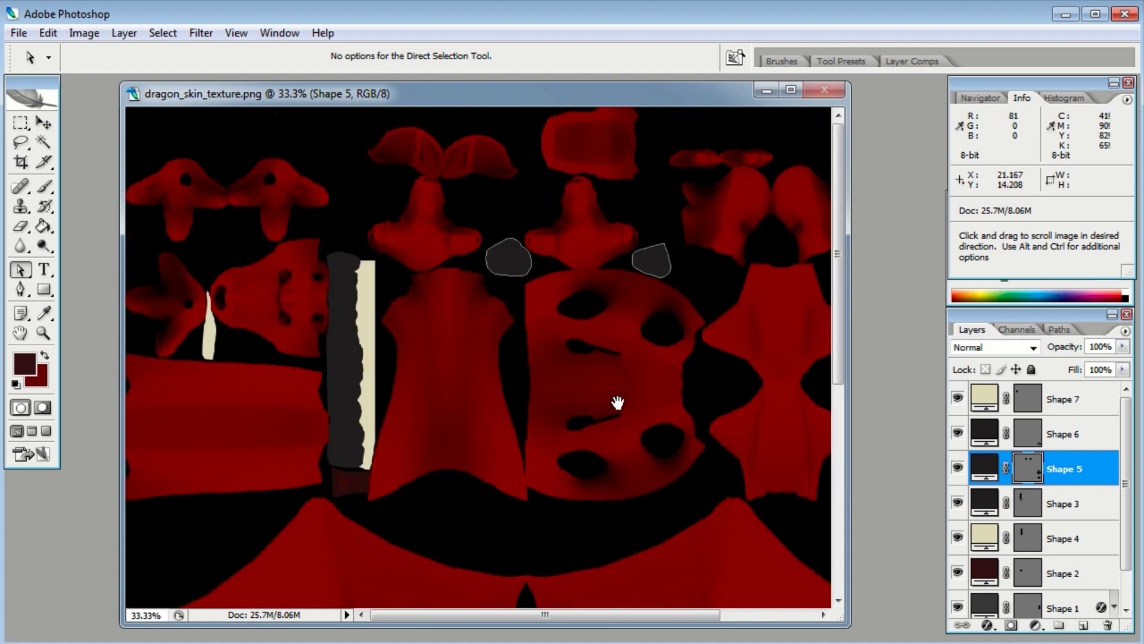
pyautogui.moveTo(728, 390); pyautogui.dragTo(576, 389)
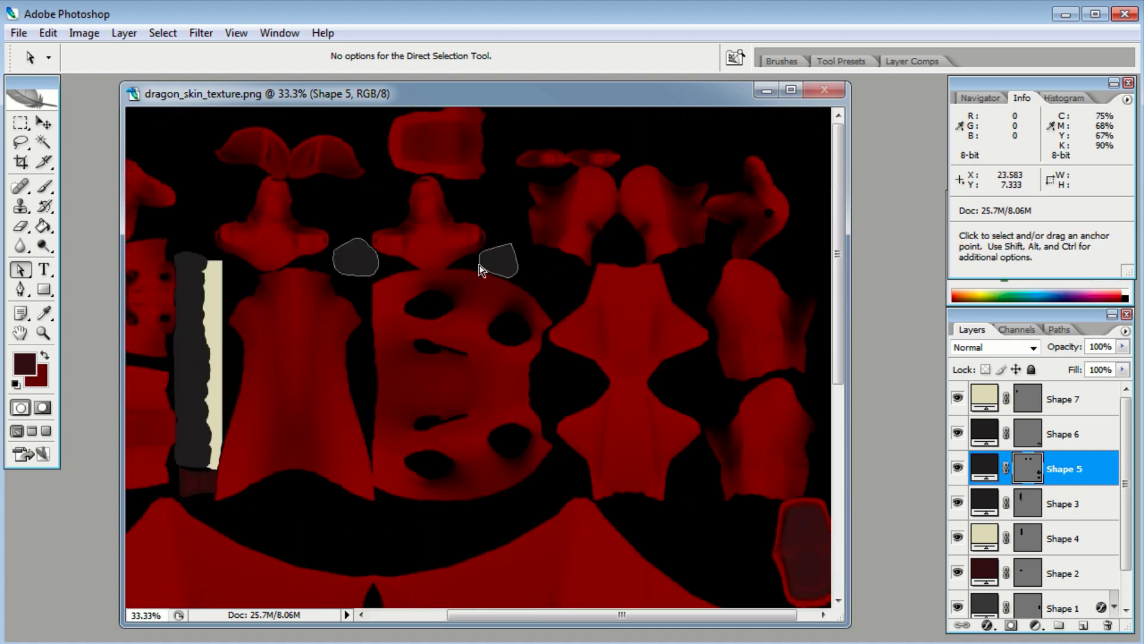
pyautogui.click(23, 289)
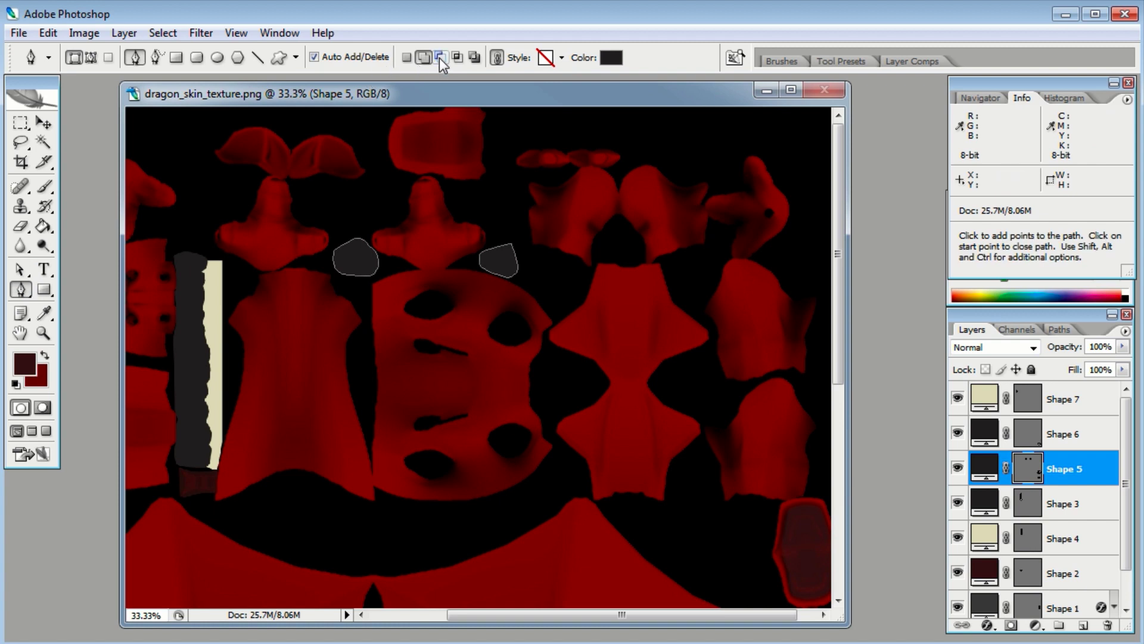
pyautogui.click(536, 139)
pyautogui.click(514, 162)
pyautogui.click(539, 174)
pyautogui.click(572, 171)
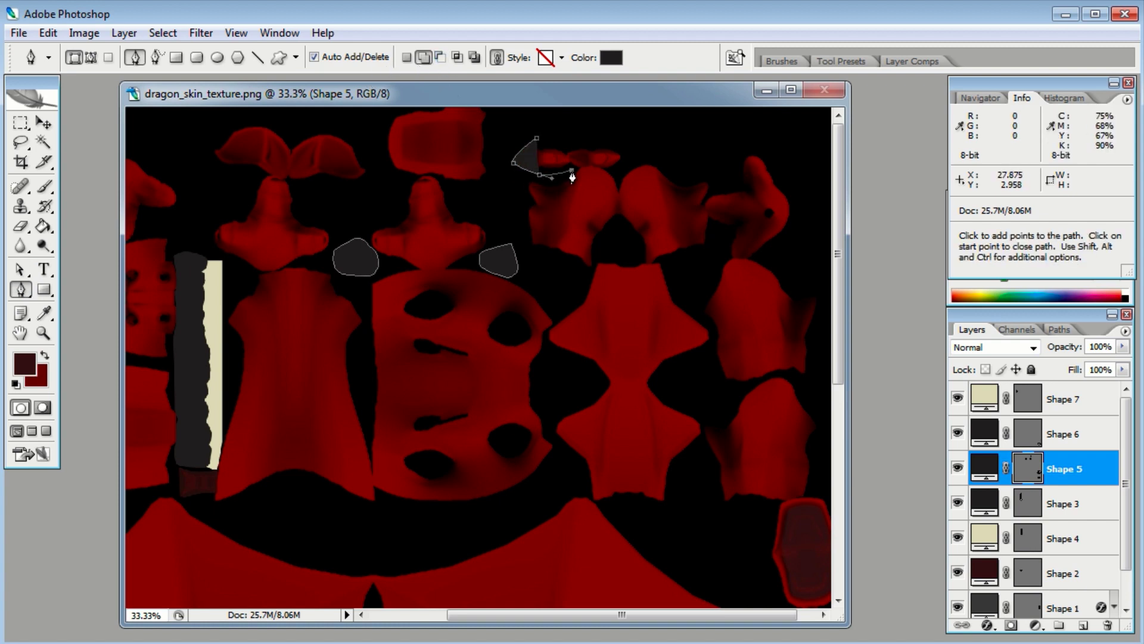
pyautogui.click(581, 170)
pyautogui.click(596, 167)
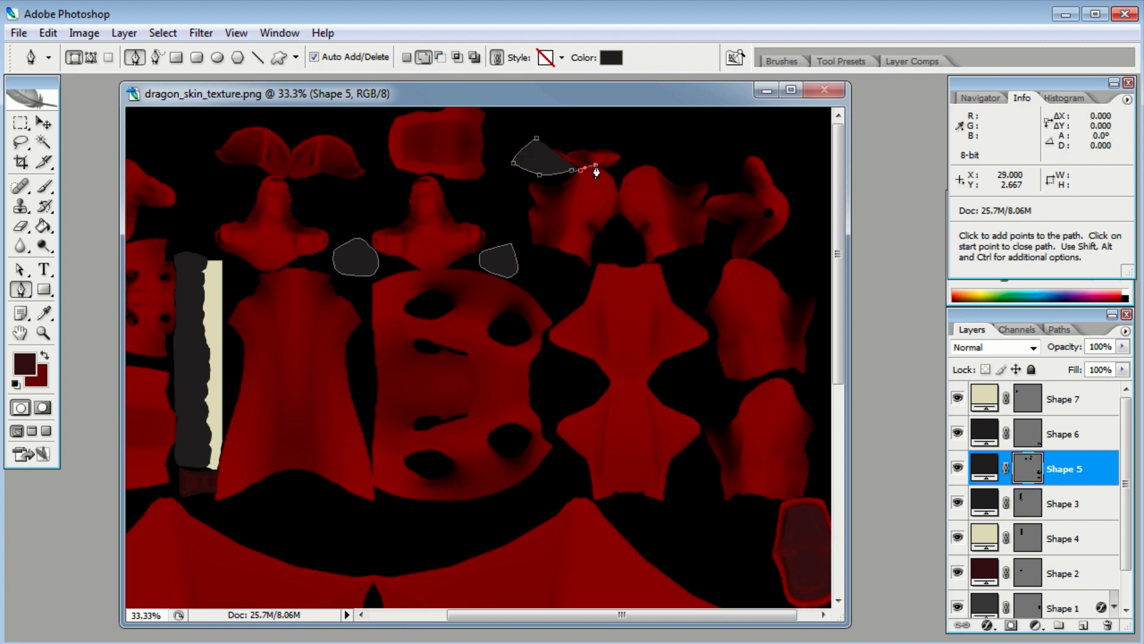
pyautogui.click(608, 167)
pyautogui.click(616, 165)
pyautogui.click(626, 159)
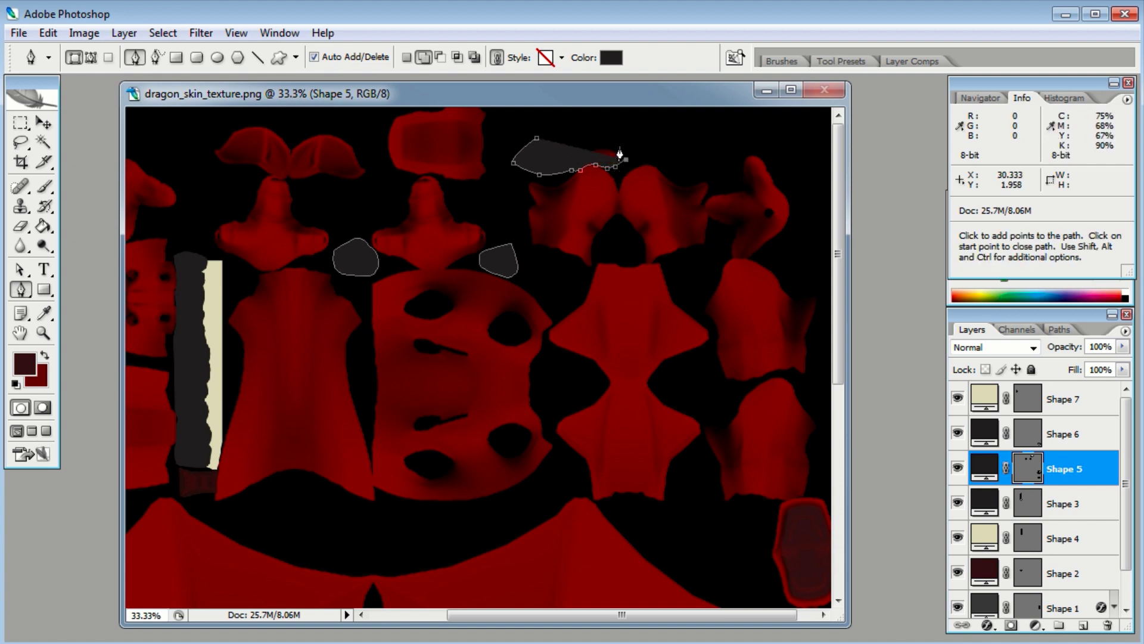
pyautogui.click(536, 138)
pyautogui.press('Return')
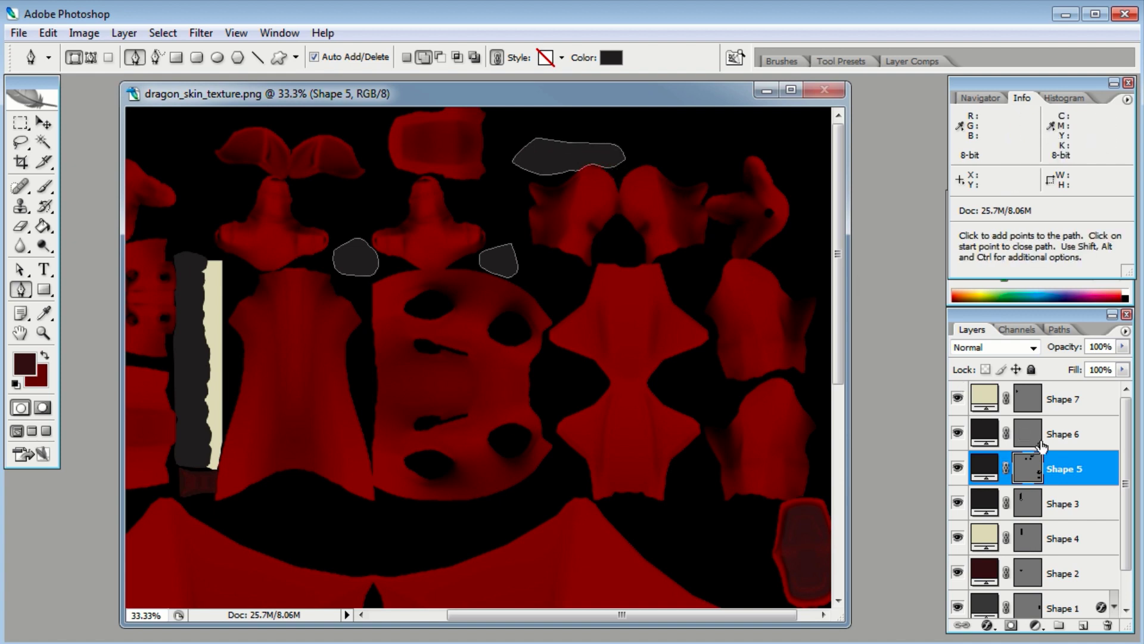
# Step: Change the Shape 5 patch fill to a darker colour
pyautogui.press('v')
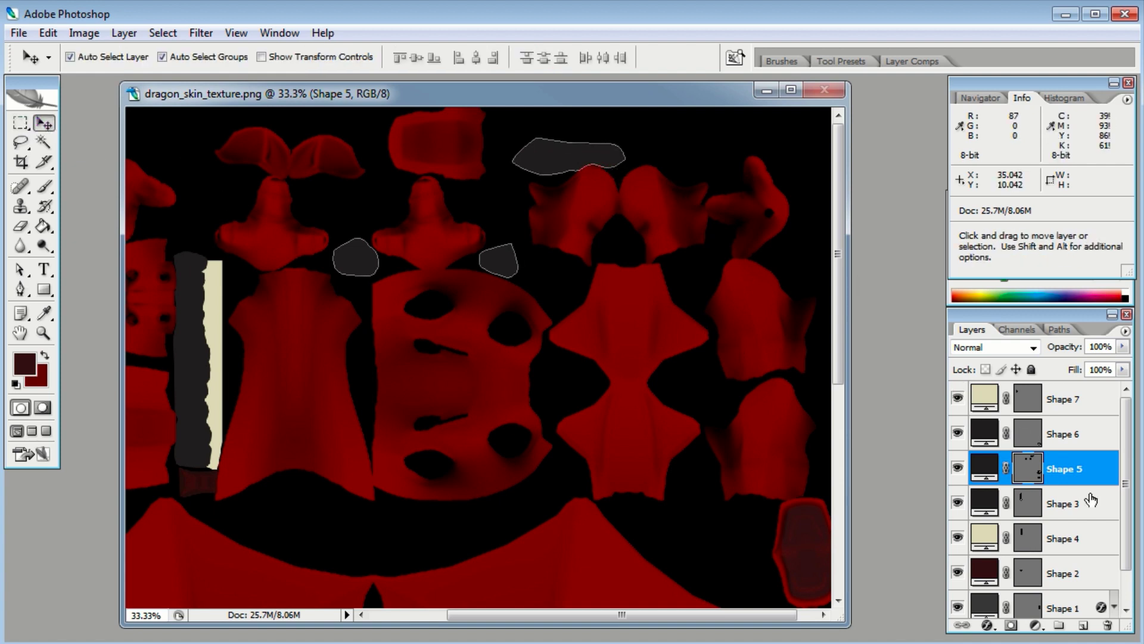
pyautogui.doubleClick(986, 468)
pyautogui.moveTo(651, 406); pyautogui.dragTo(613, 417)
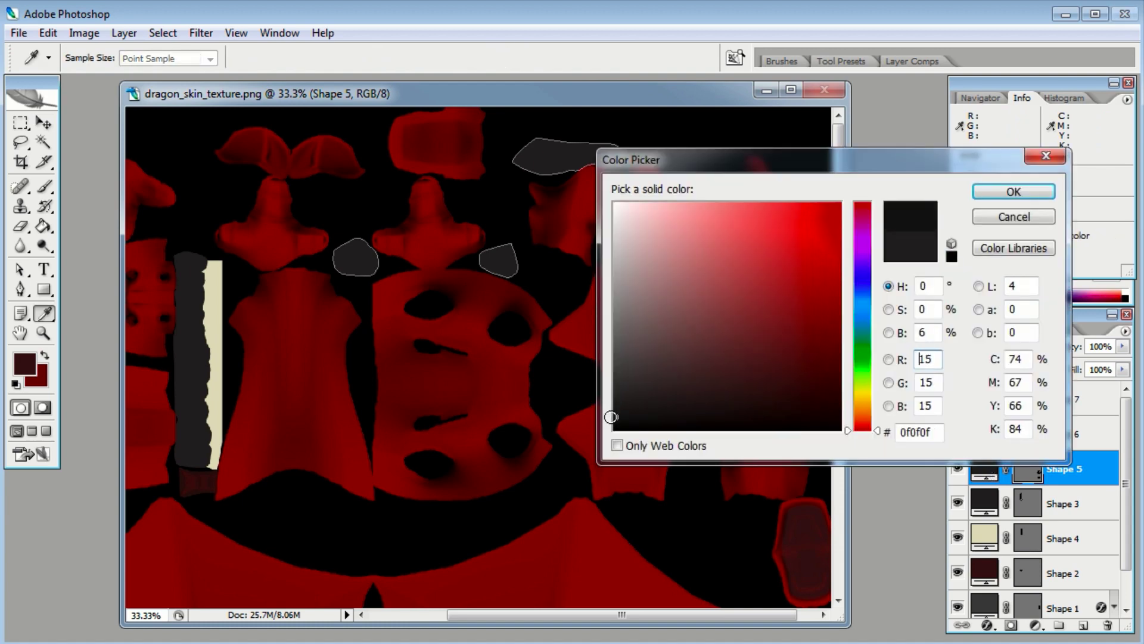
pyautogui.click(1048, 193)
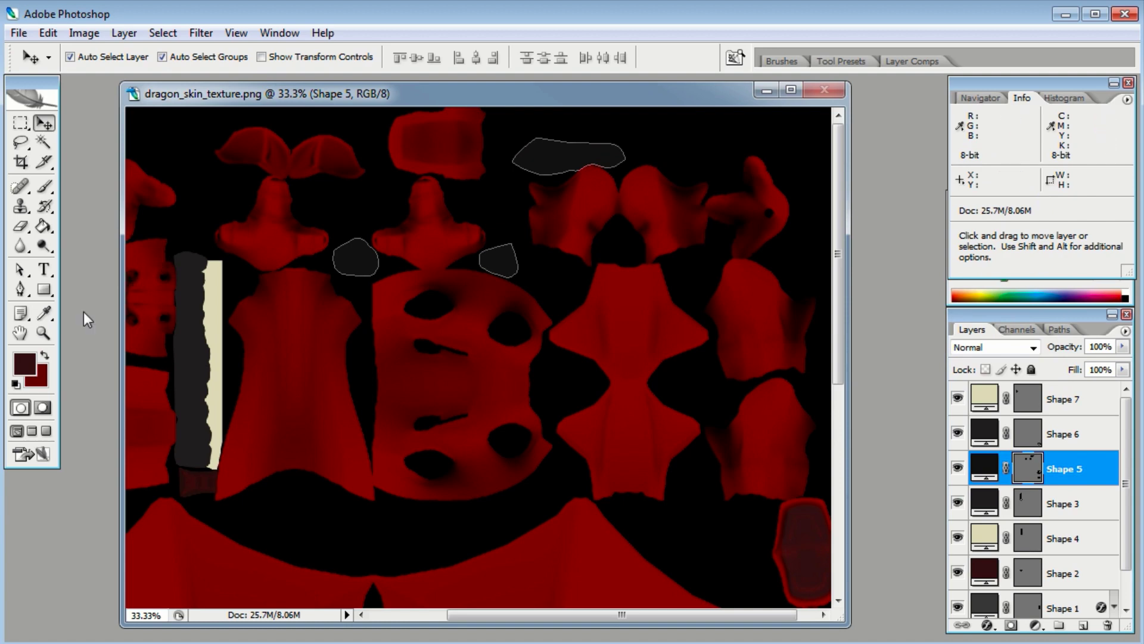
# Step: Darken the Shape 3 strip fill by sampling the dark background colour
pyautogui.click(192, 319)
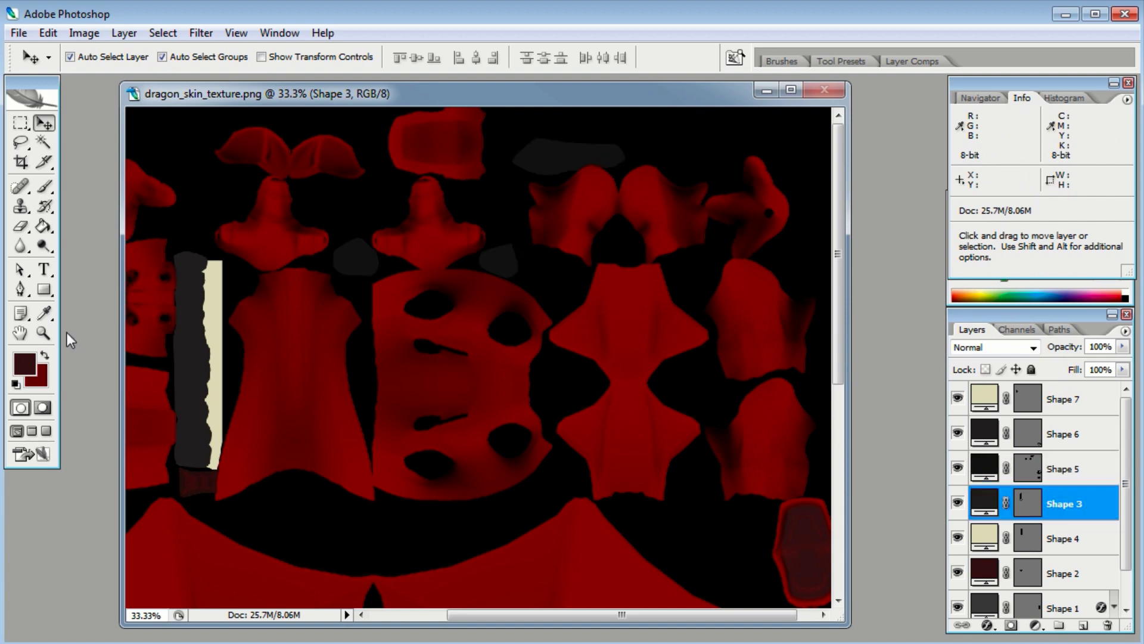
pyautogui.doubleClick(984, 501)
pyautogui.click(353, 254)
pyautogui.click(1011, 192)
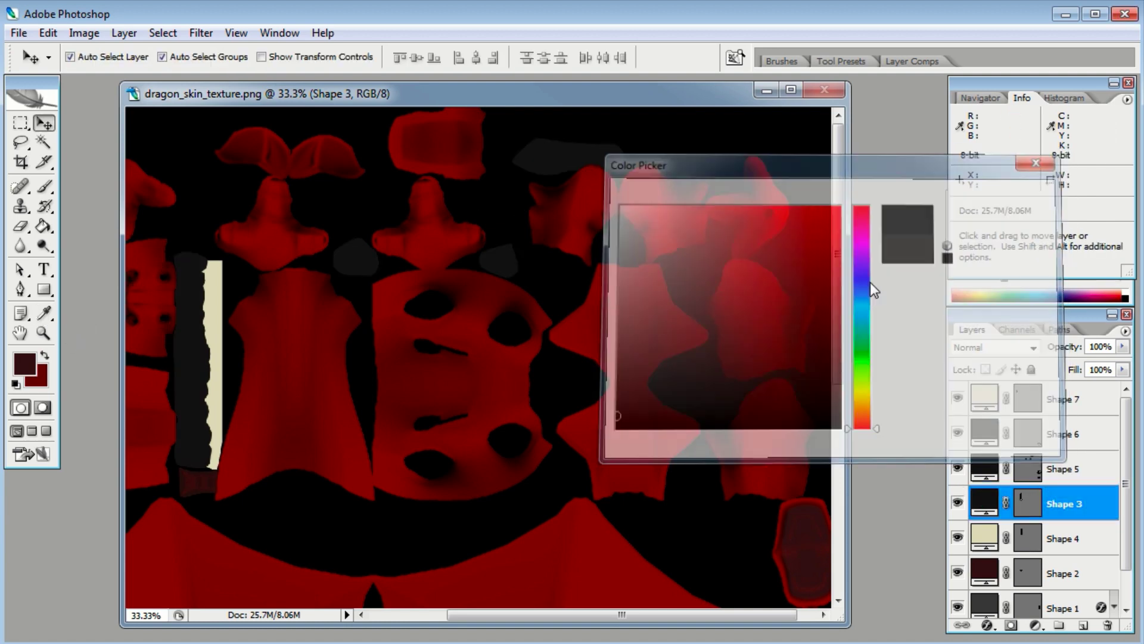
# Step: Set the Shape 6 fill to the sampled near-black background colour 0f0f0f
pyautogui.scroll(-2, 1097, 513)
pyautogui.click(991, 563)
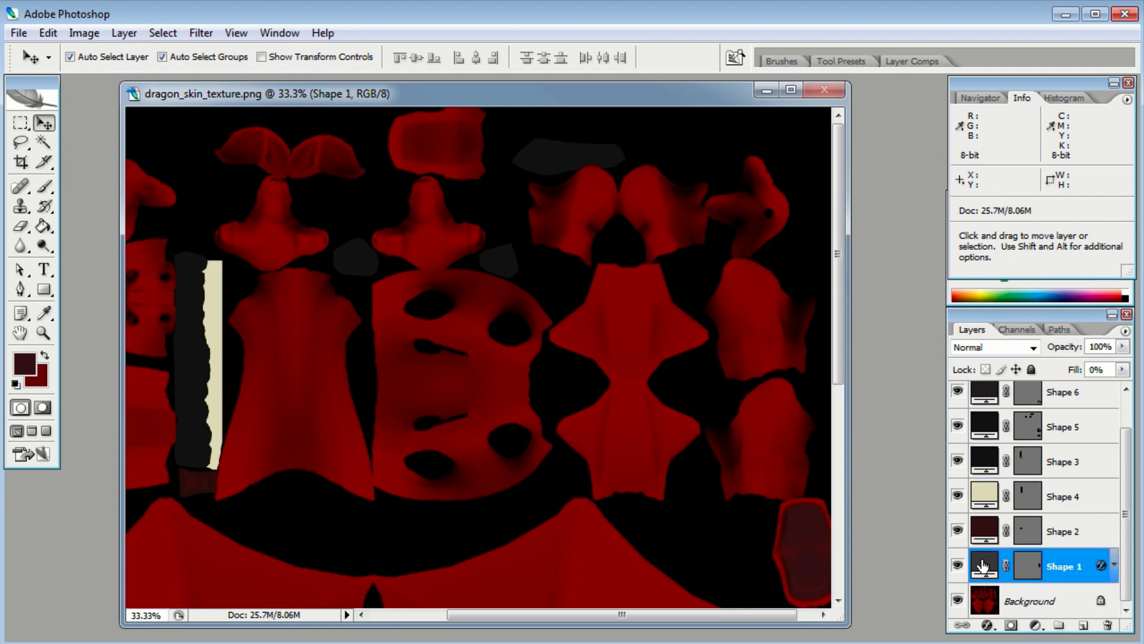
pyautogui.moveTo(646, 482); pyautogui.dragTo(651, 230)
pyautogui.click(778, 528)
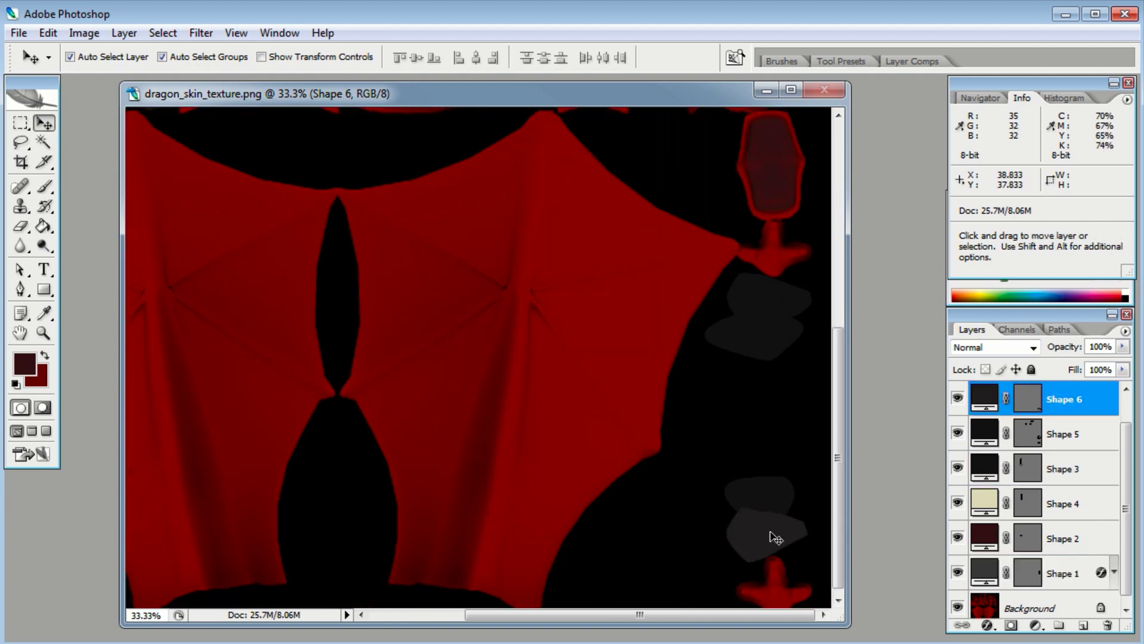
pyautogui.doubleClick(984, 394)
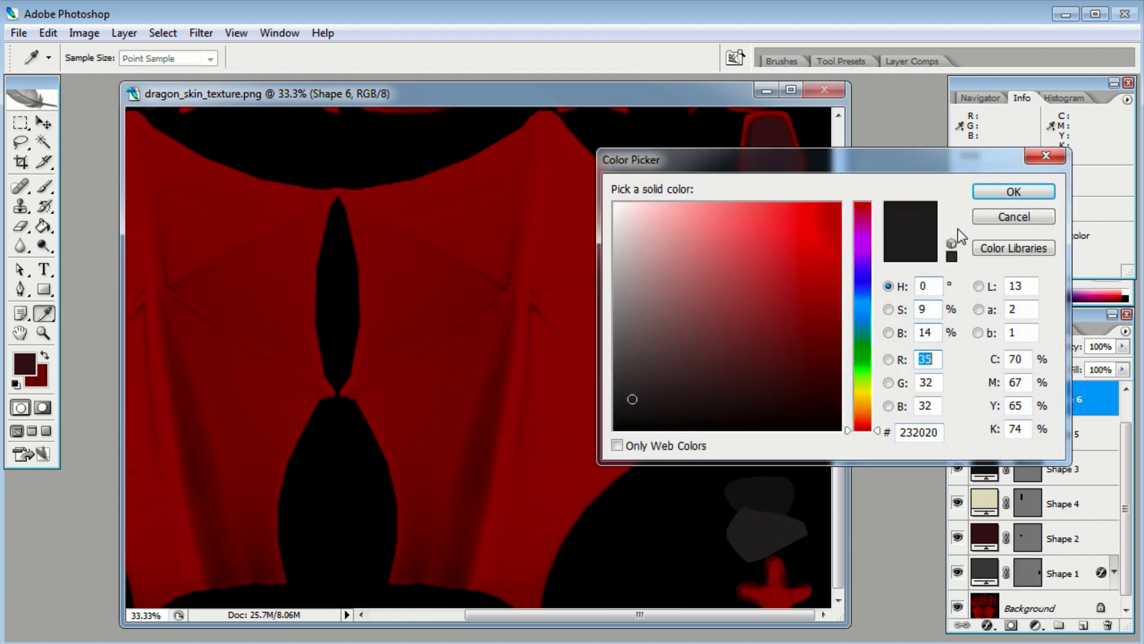
pyautogui.click(1013, 191)
pyautogui.press('v')
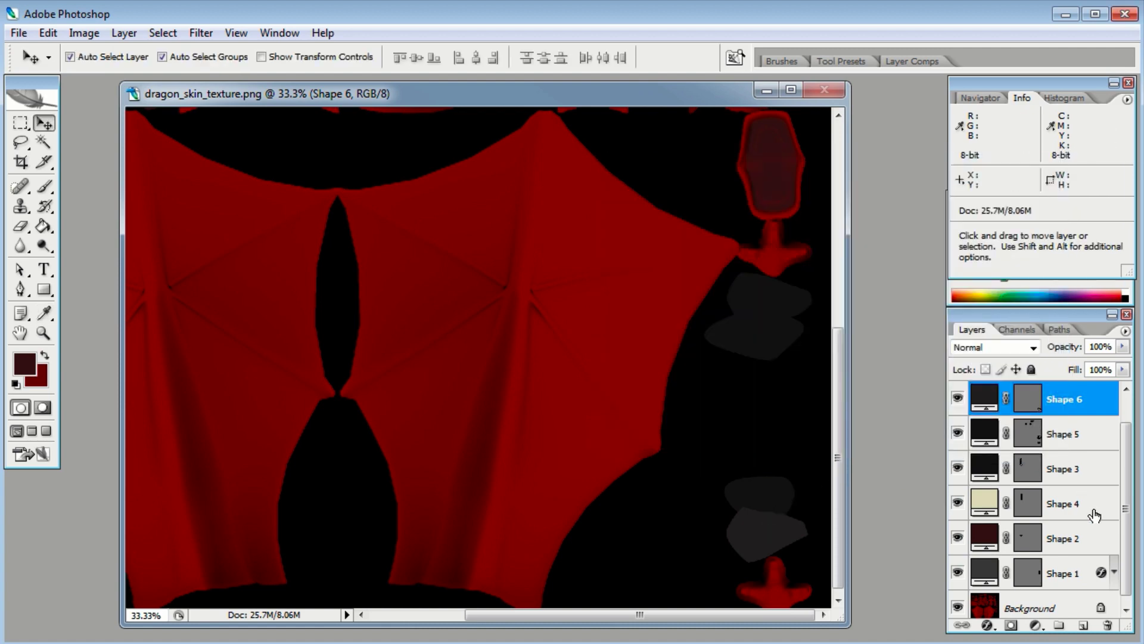
pyautogui.doubleClick(984, 398)
pyautogui.click(778, 486)
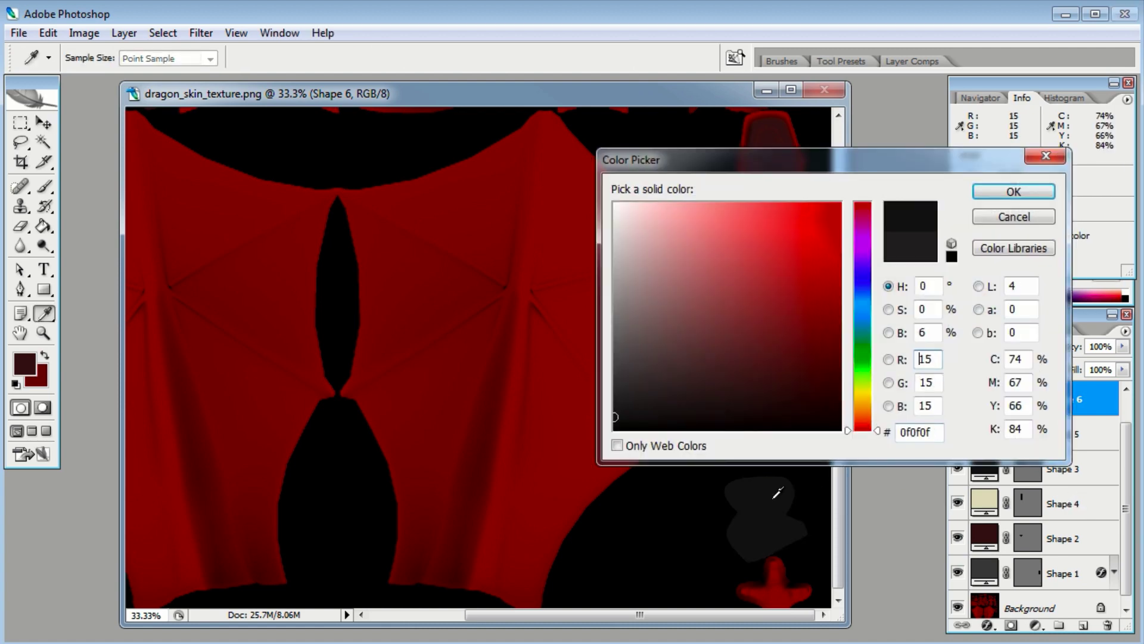
pyautogui.click(1014, 191)
pyautogui.moveTo(643, 230); pyautogui.dragTo(695, 421)
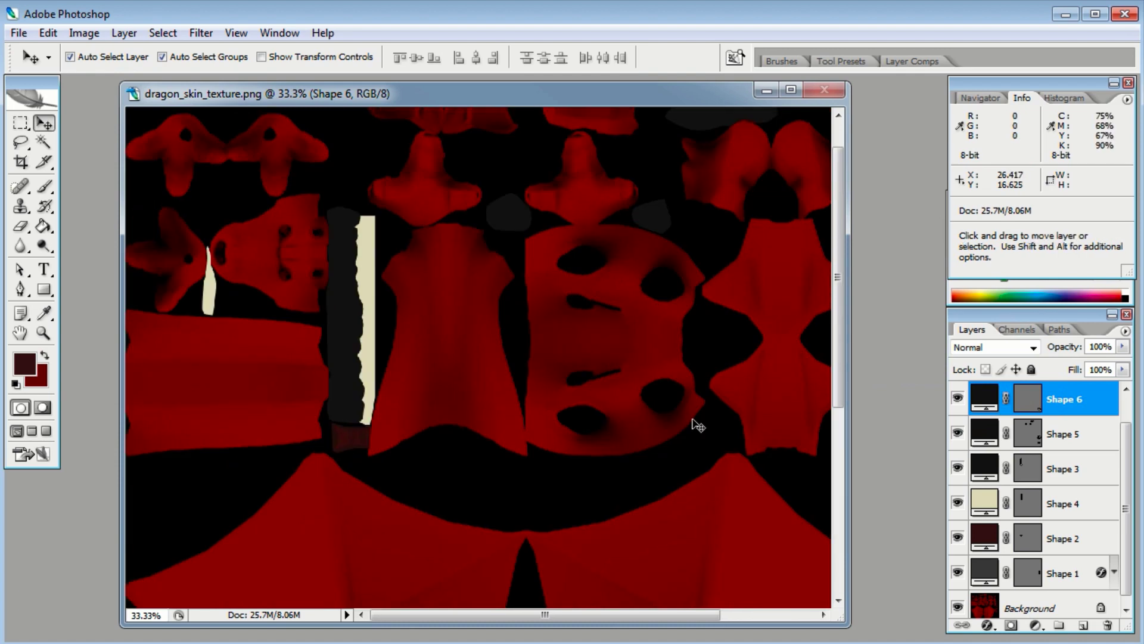
pyautogui.hotkey('ctrl', 'alt', 'shift', 's')
# Step: Save the Very High JPEG over dragon_skin_texture_01.jpg, replacing the existing file
pyautogui.click(518, 377)
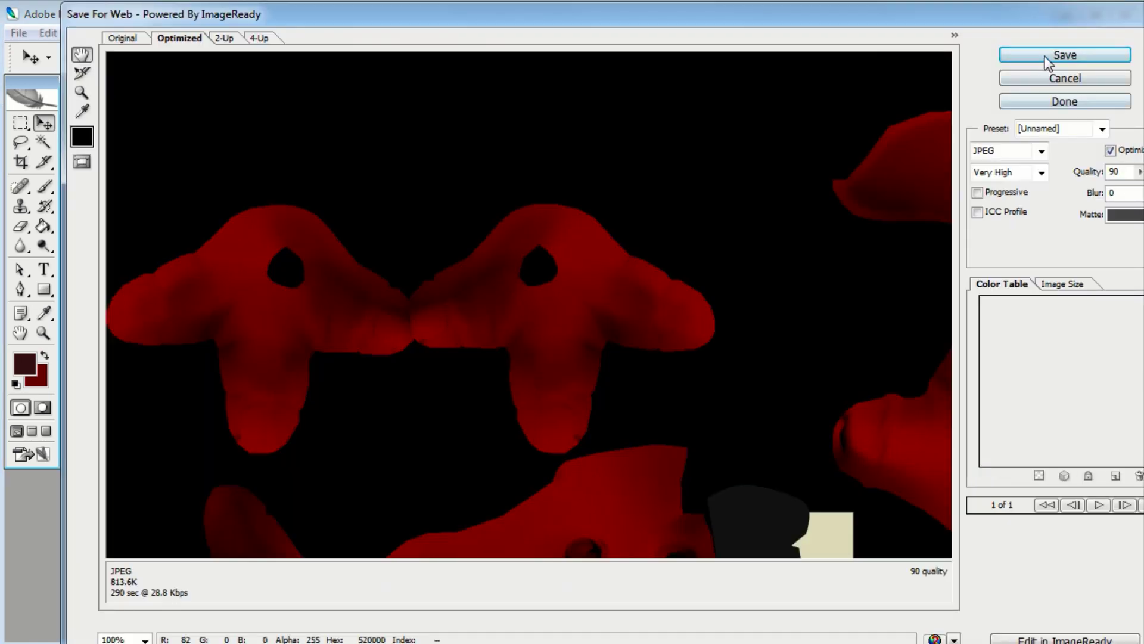
pyautogui.click(1065, 55)
pyautogui.doubleClick(1108, 156)
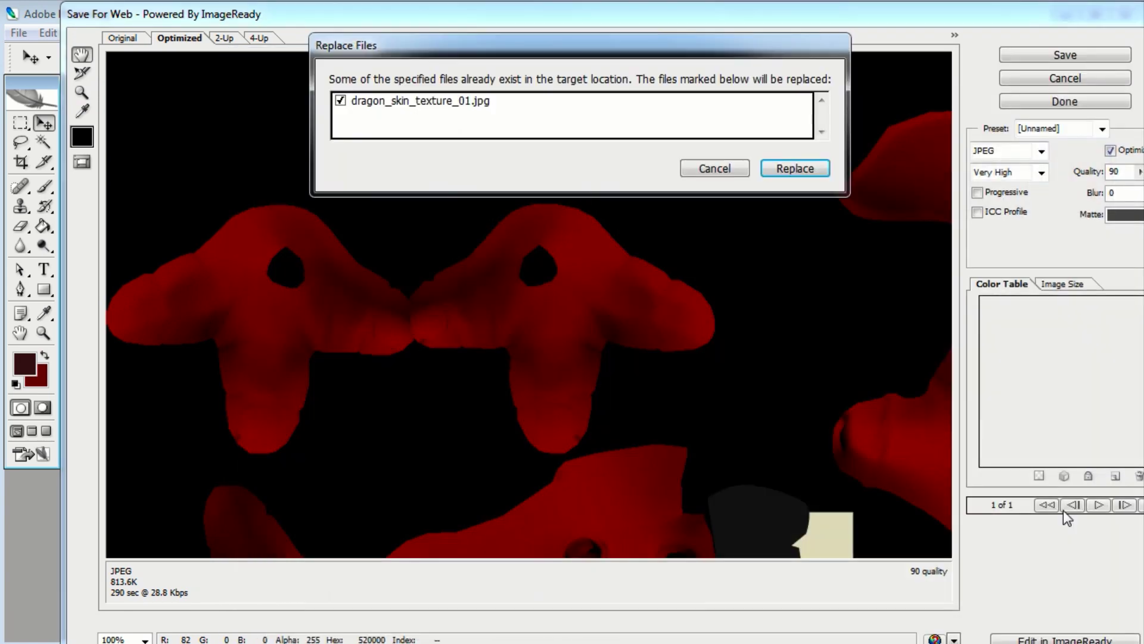
pyautogui.click(796, 169)
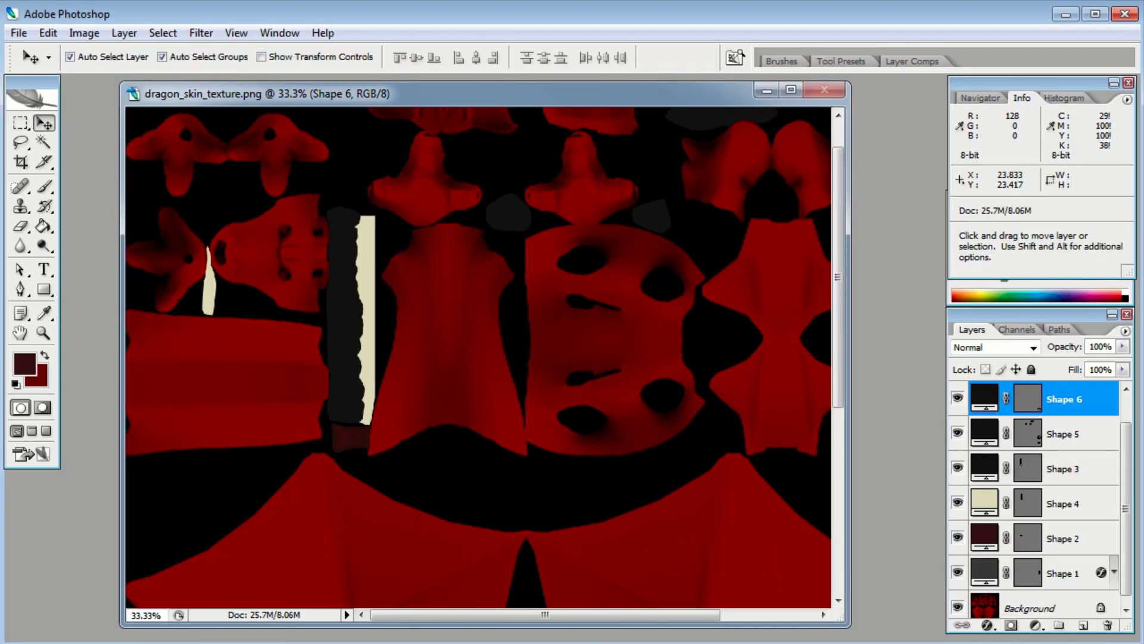
pyautogui.hotkey('alt', 'Tab')
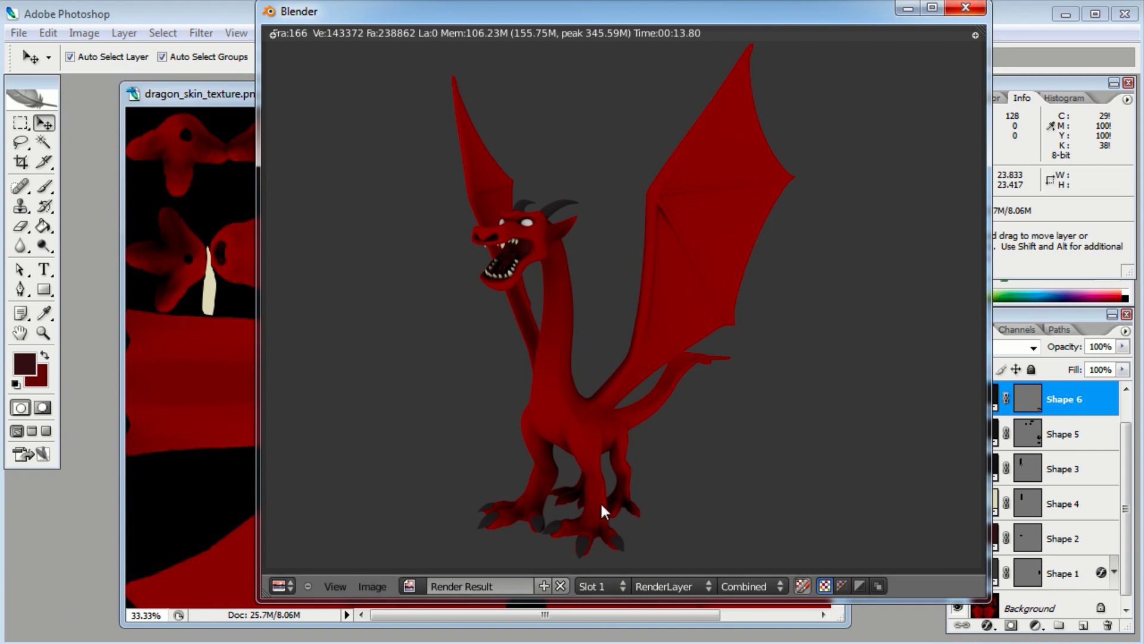
# Step: Close the render window and reload dragon_skin_texture_01.jpg from the Image panel
pyautogui.press('Escape')
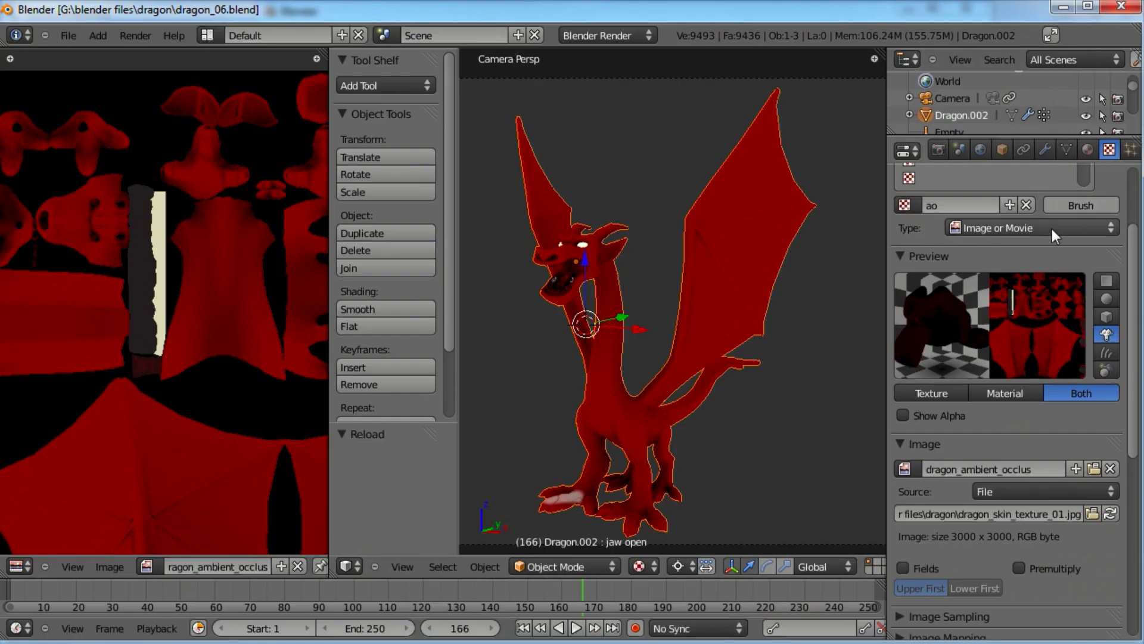
pyautogui.click(1107, 517)
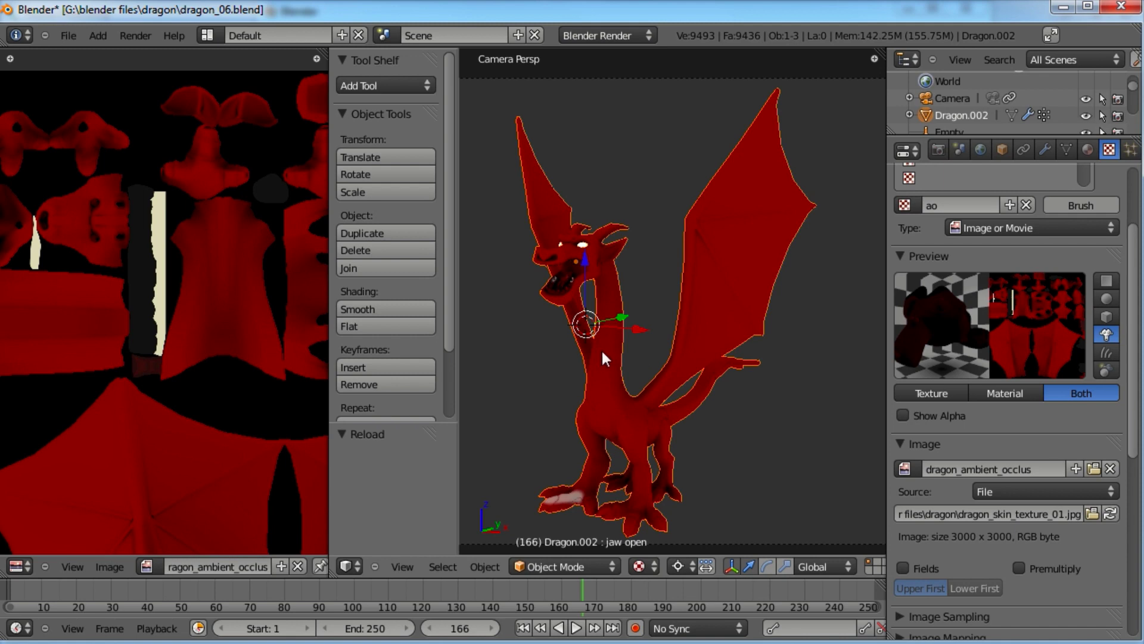
pyautogui.scroll(-3, 742, 367)
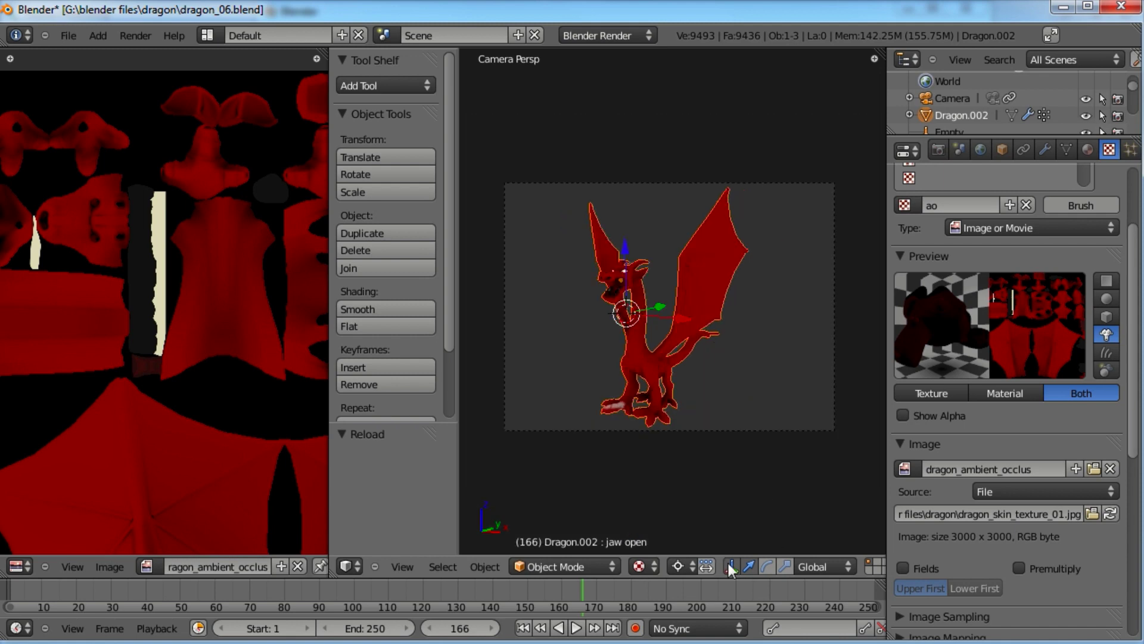
# Step: With all layers visible, reposition the Camera and its Empty target to reframe the dragon
pyautogui.moveTo(804, 568); pyautogui.dragTo(628, 570, button='middle')
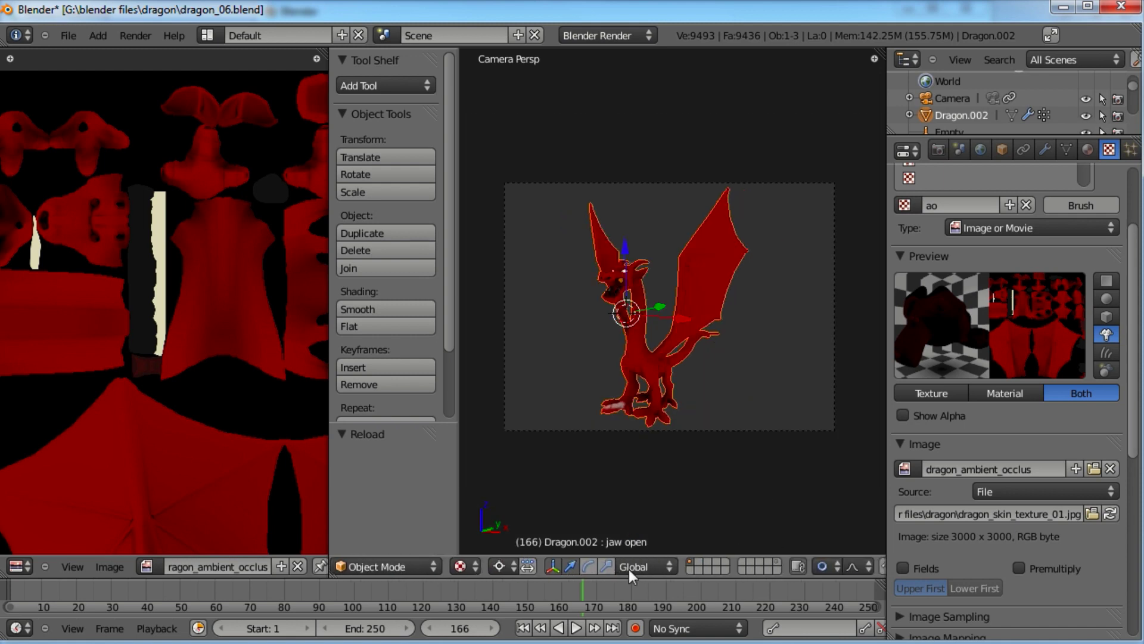
pyautogui.keyDown('shift'); pyautogui.click(778, 562); pyautogui.keyUp('shift')
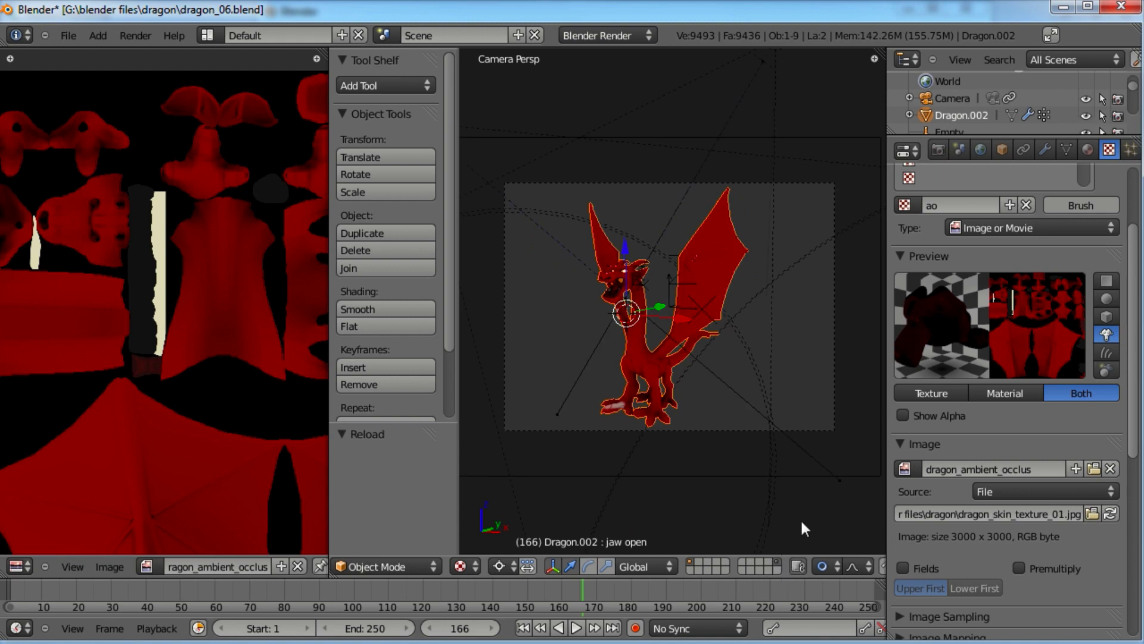
pyautogui.rightClick(878, 419)
pyautogui.press('g')
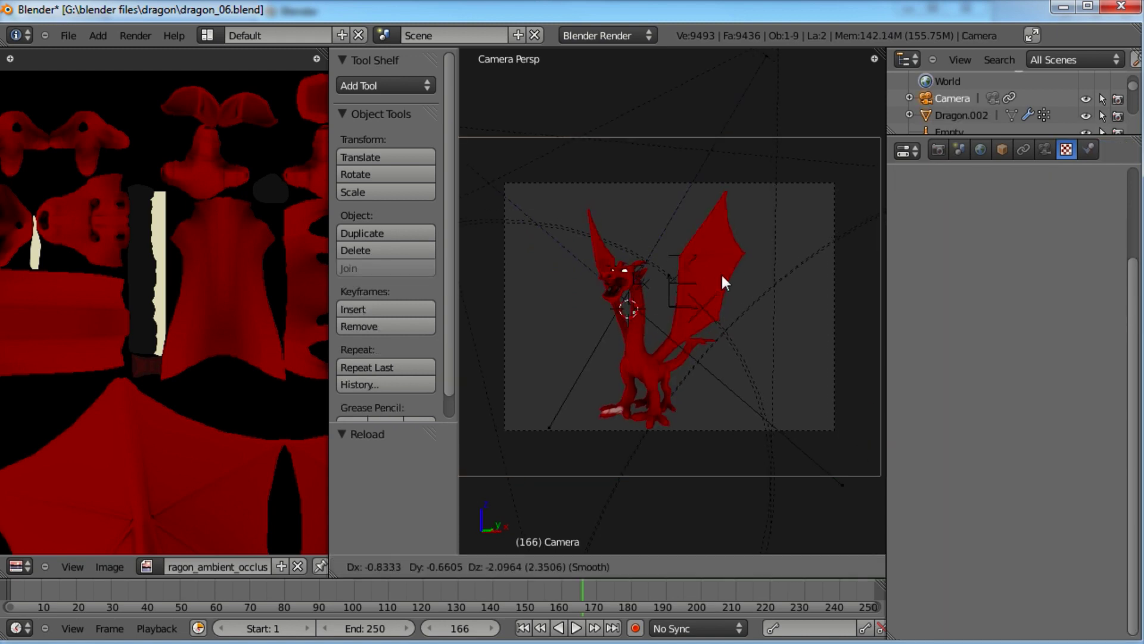
pyautogui.click(724, 288)
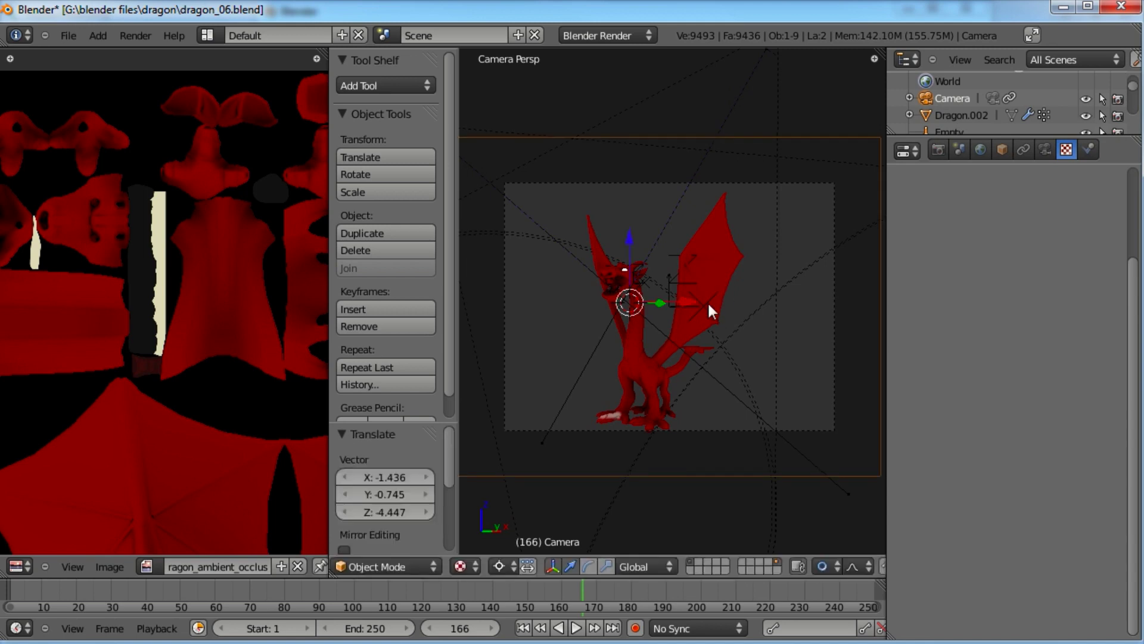
pyautogui.rightClick(664, 281)
pyautogui.rightClick(664, 281)
pyautogui.press('g')
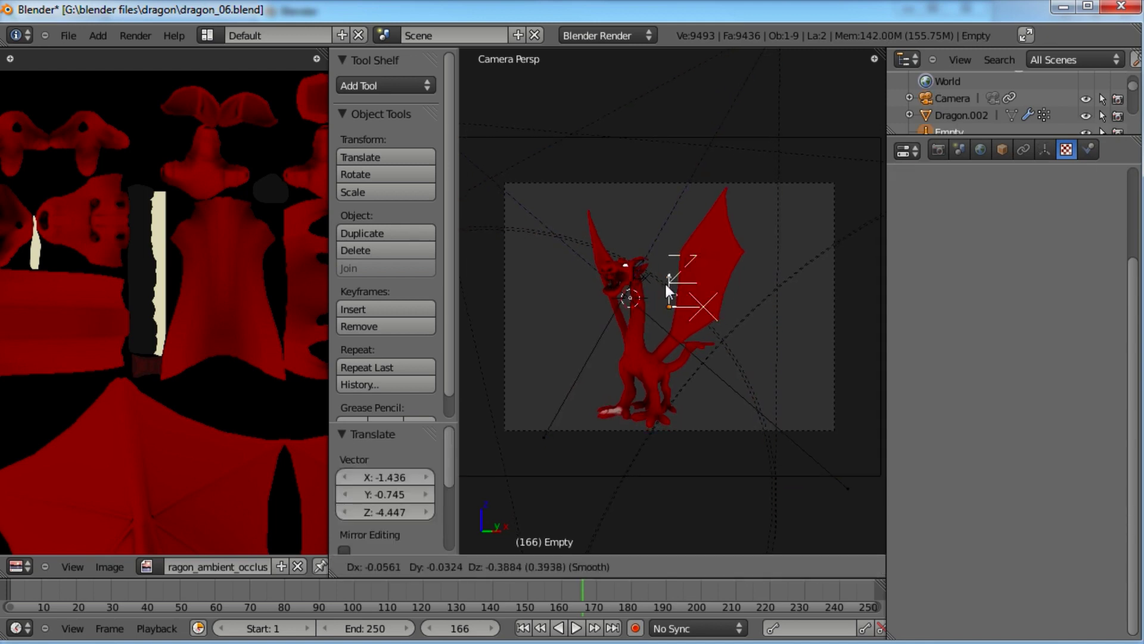
pyautogui.click(661, 284)
pyautogui.rightClick(803, 338)
pyautogui.press('g')
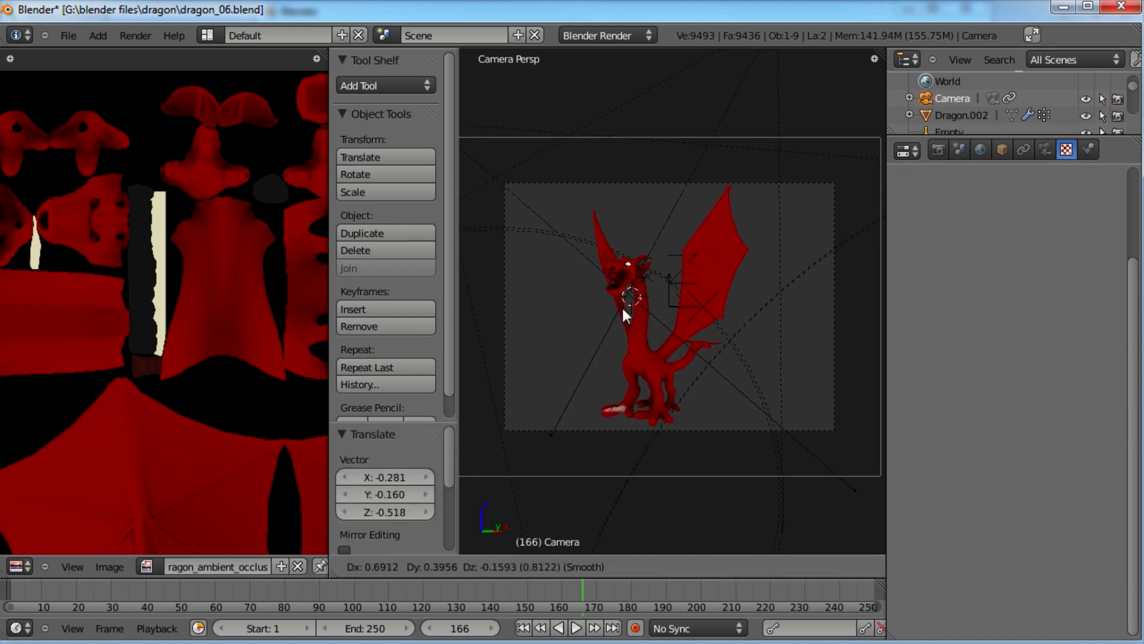
pyautogui.click(634, 320)
# Step: Restore the dragon's single layer, run an F12 render, close it, and select the dragon
pyautogui.press('a')
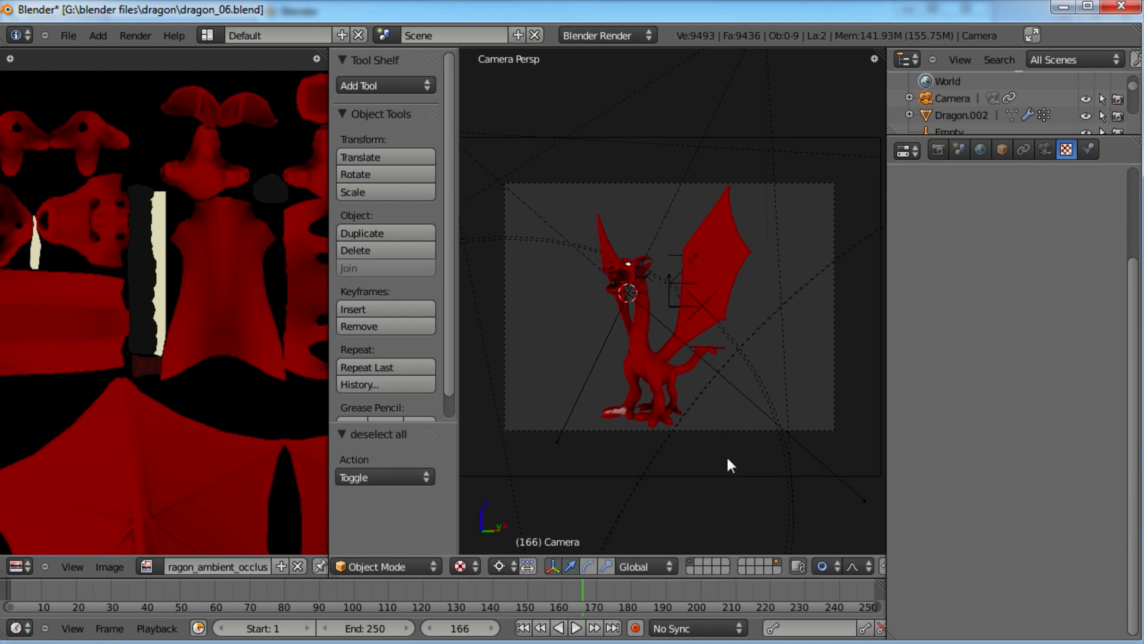
pyautogui.click(775, 563)
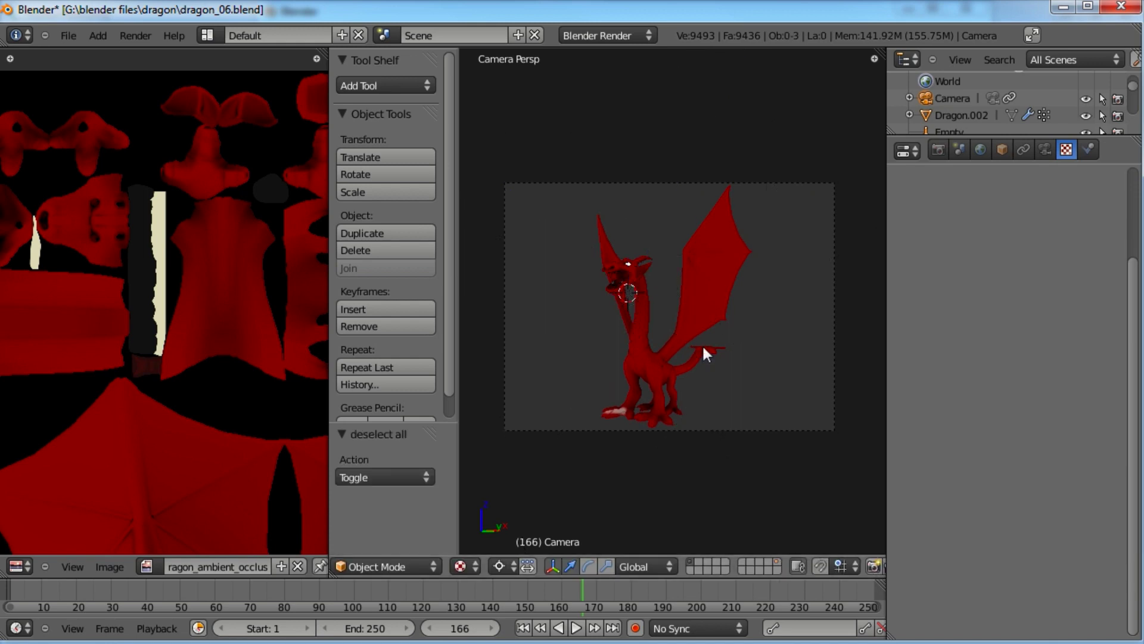
pyautogui.press('F12')
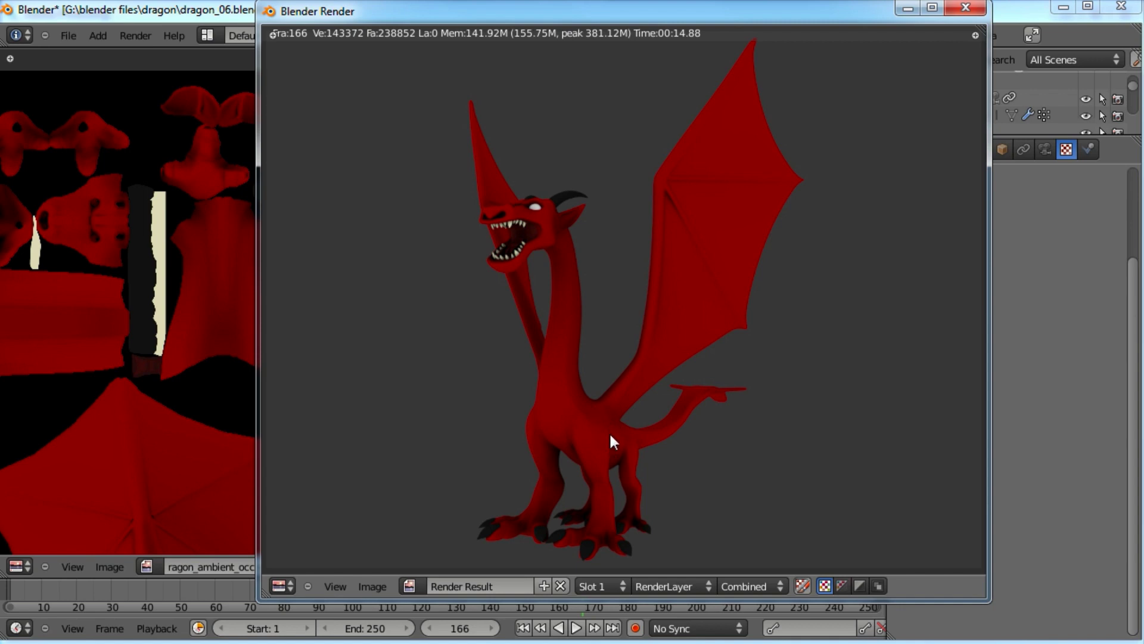
pyautogui.press('Escape')
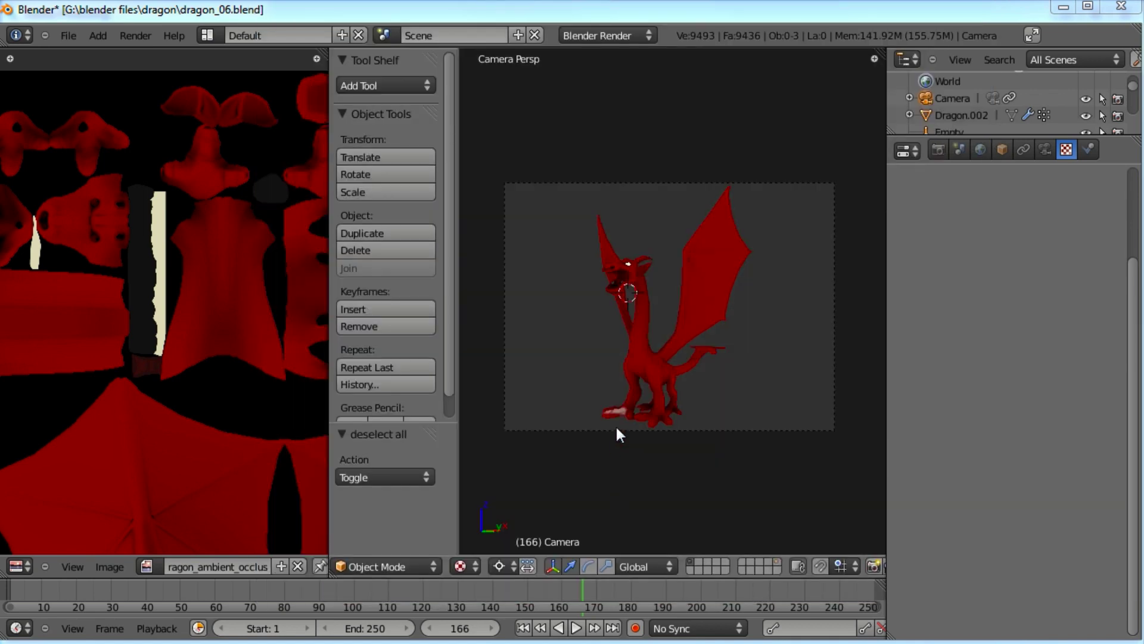
pyautogui.rightClick(743, 239)
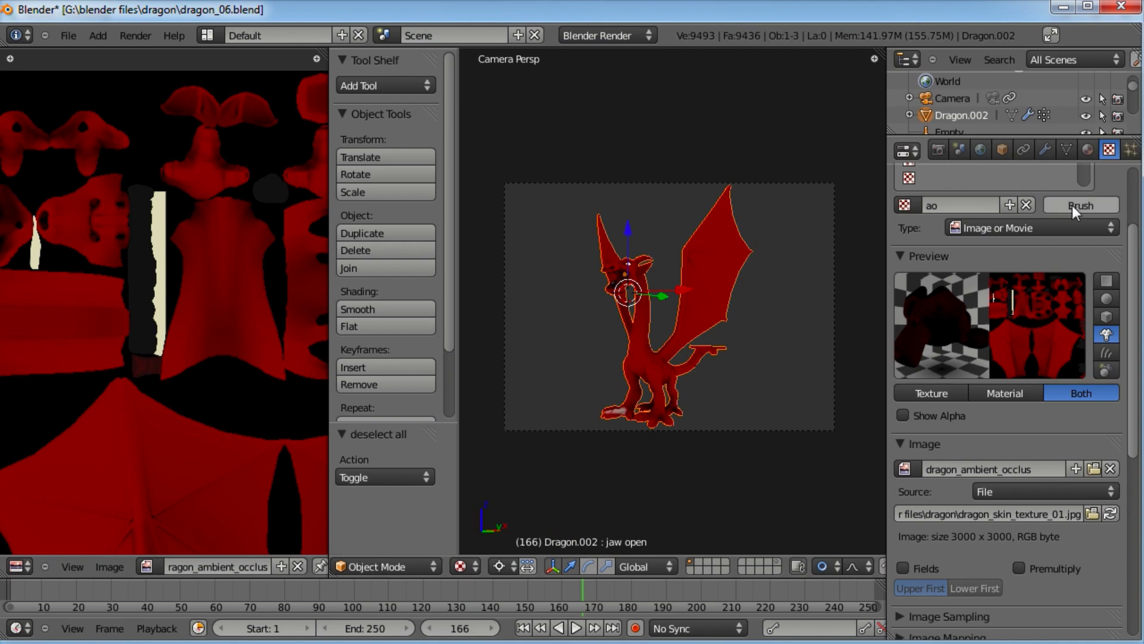
# Step: Activate the normals texture slot and review its dragon_skin_texture.png image and Normal influence
pyautogui.click(942, 219)
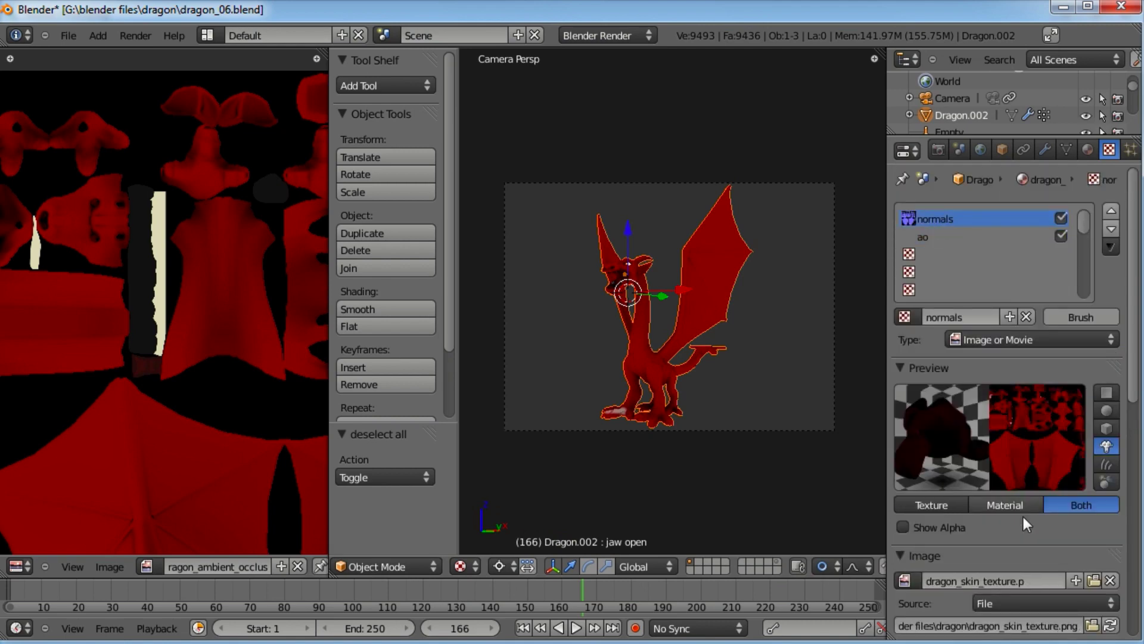
pyautogui.scroll(-10, 1006, 220)
pyautogui.scroll(-3, 1092, 560)
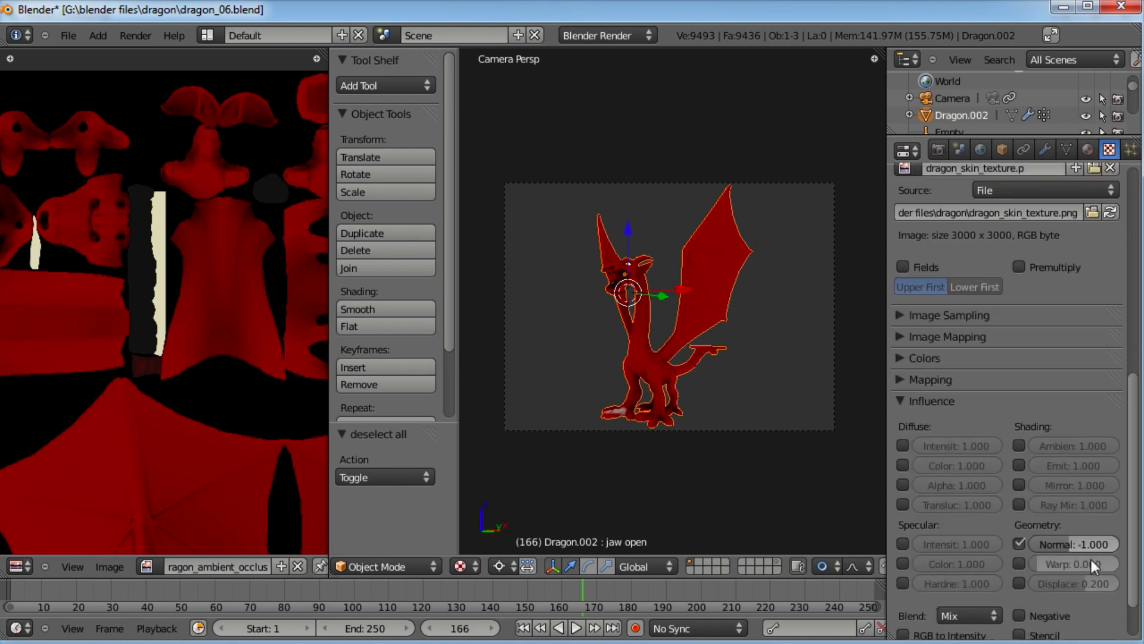
pyautogui.scroll(8, 1021, 527)
pyautogui.scroll(6, 1021, 522)
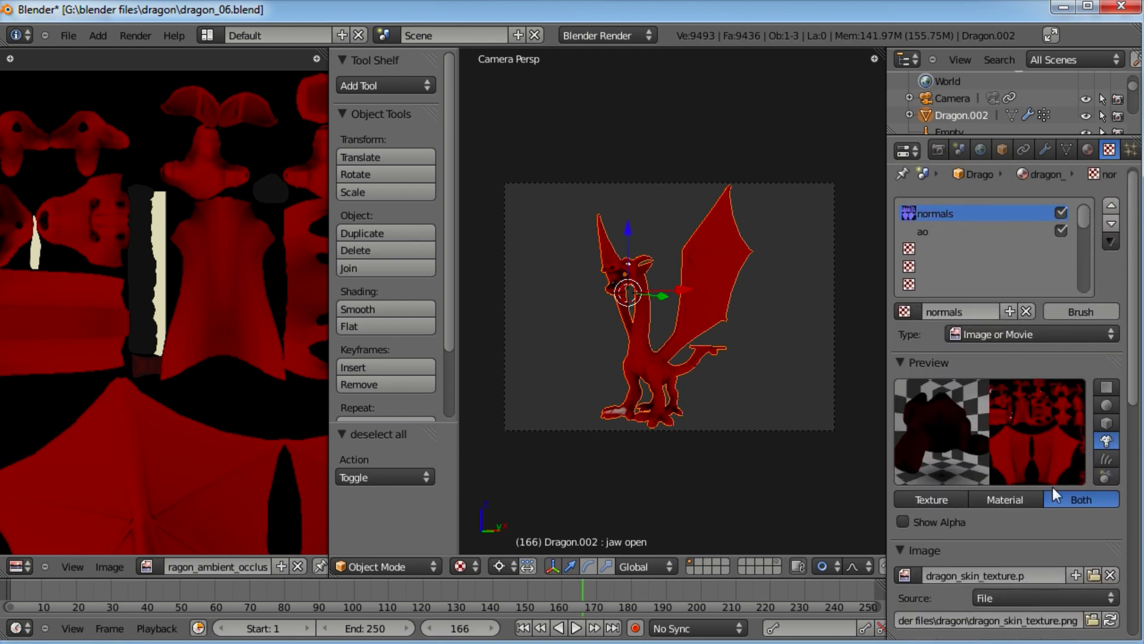
pyautogui.scroll(-4, 1052, 487)
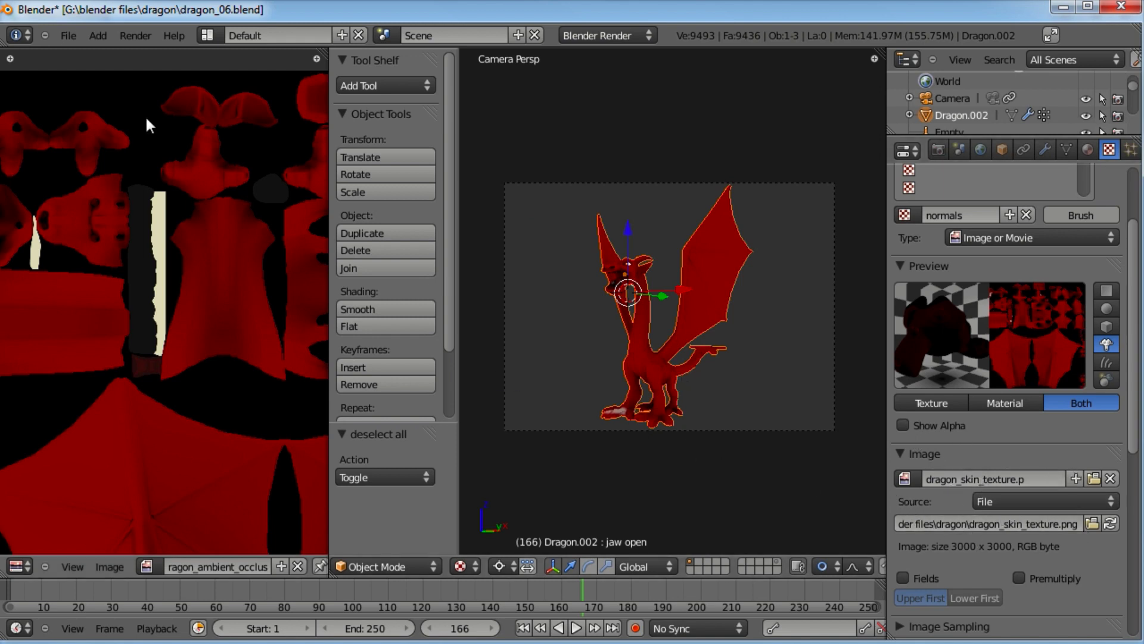
# Step: Save dragon_06.blend, then start a new default scene
pyautogui.click(82, 37)
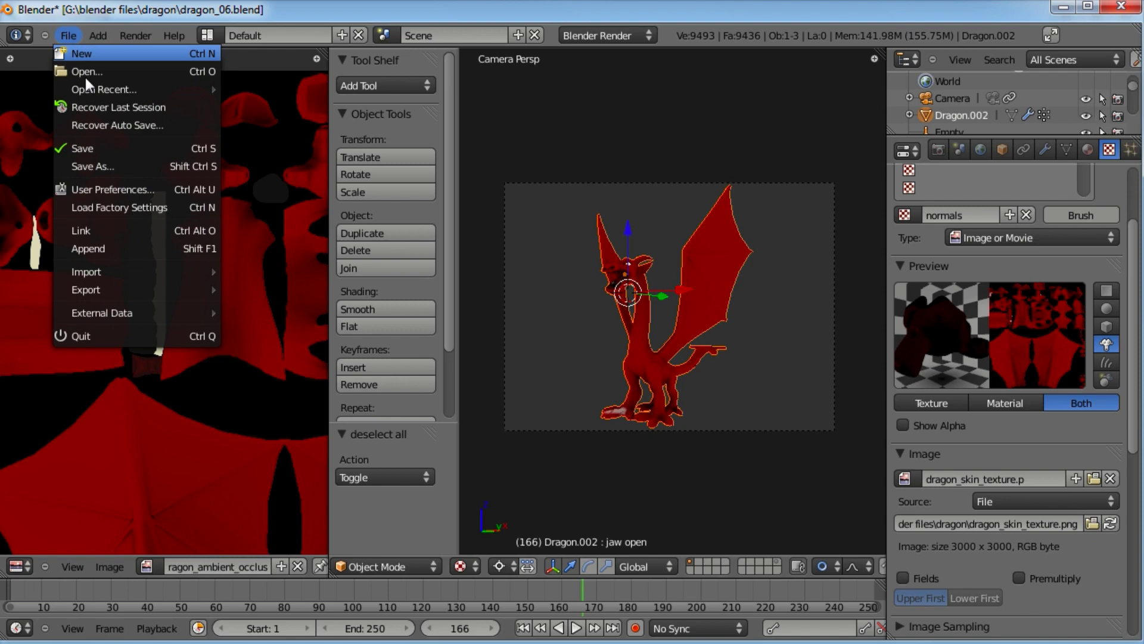
pyautogui.click(94, 146)
pyautogui.click(67, 37)
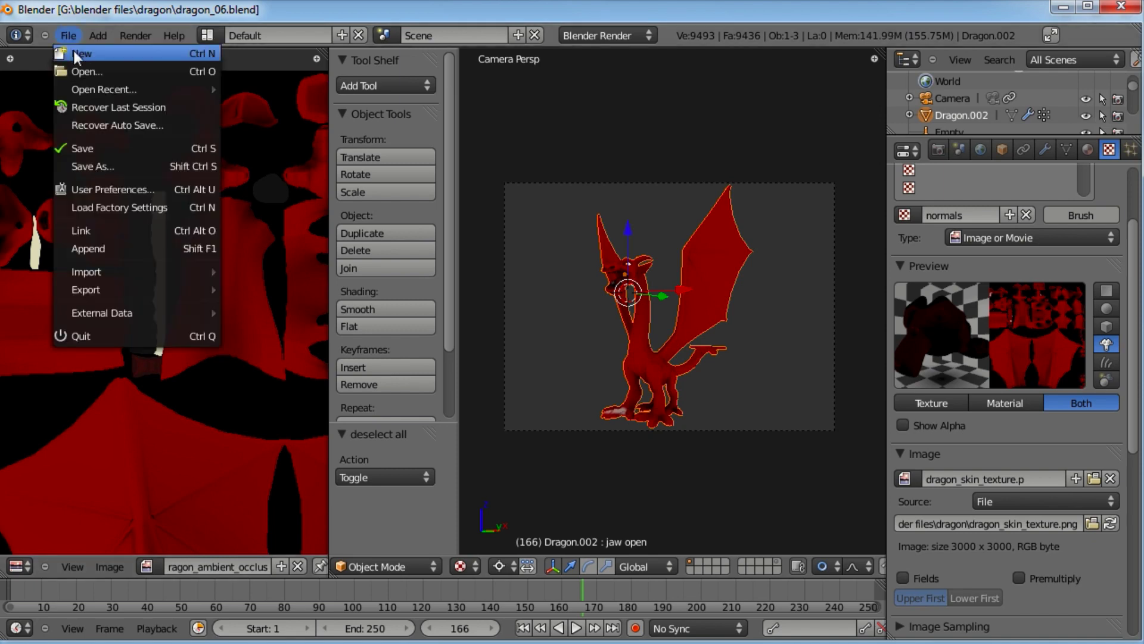
pyautogui.click(76, 54)
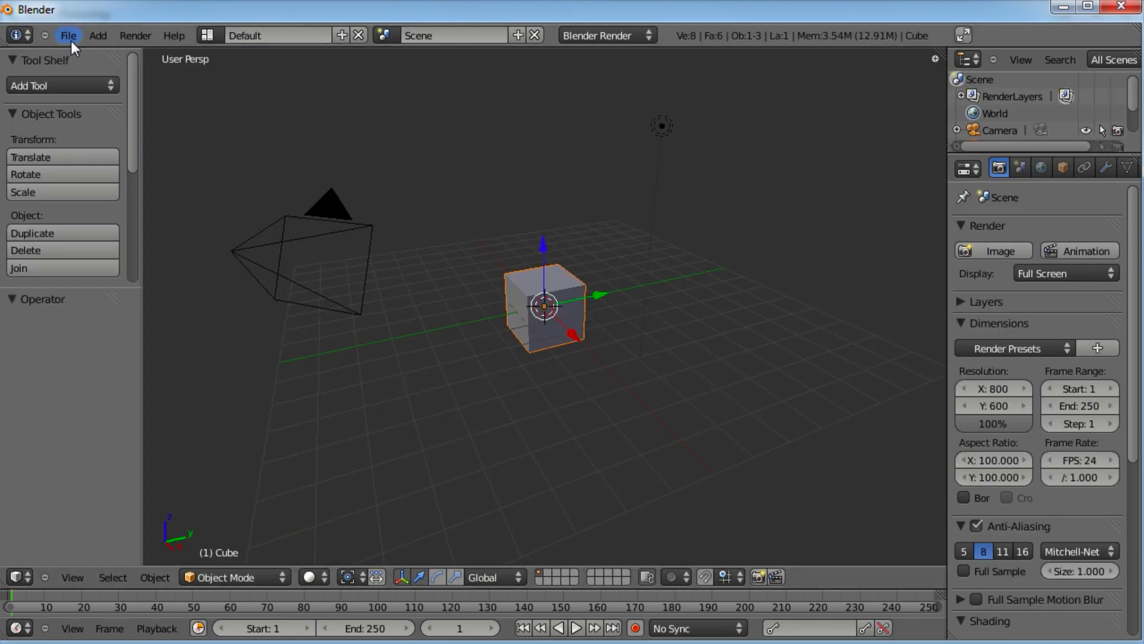
# Step: Reopen dragon_06.blend from the recent files list and close the extra render window
pyautogui.click(69, 37)
pyautogui.moveTo(187, 89)
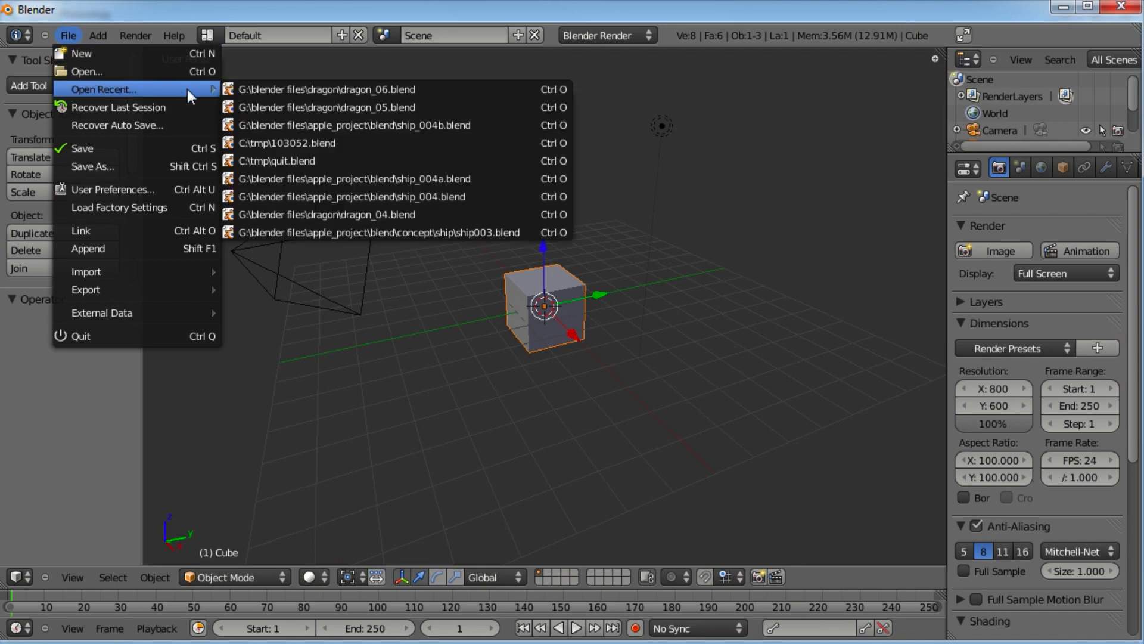
pyautogui.click(266, 87)
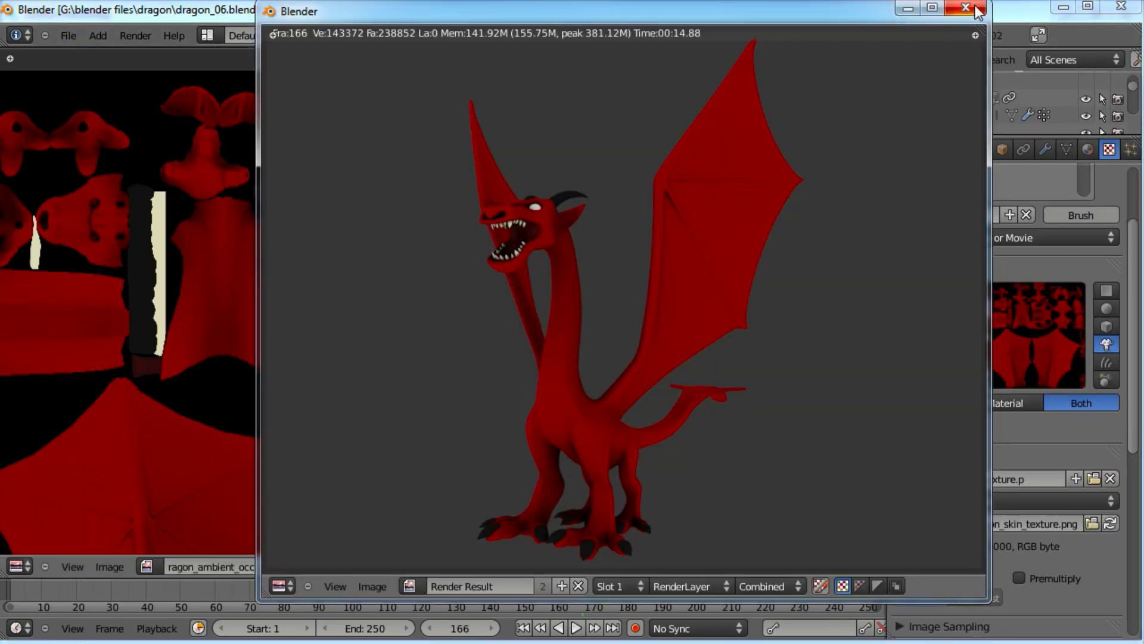
pyautogui.click(975, 9)
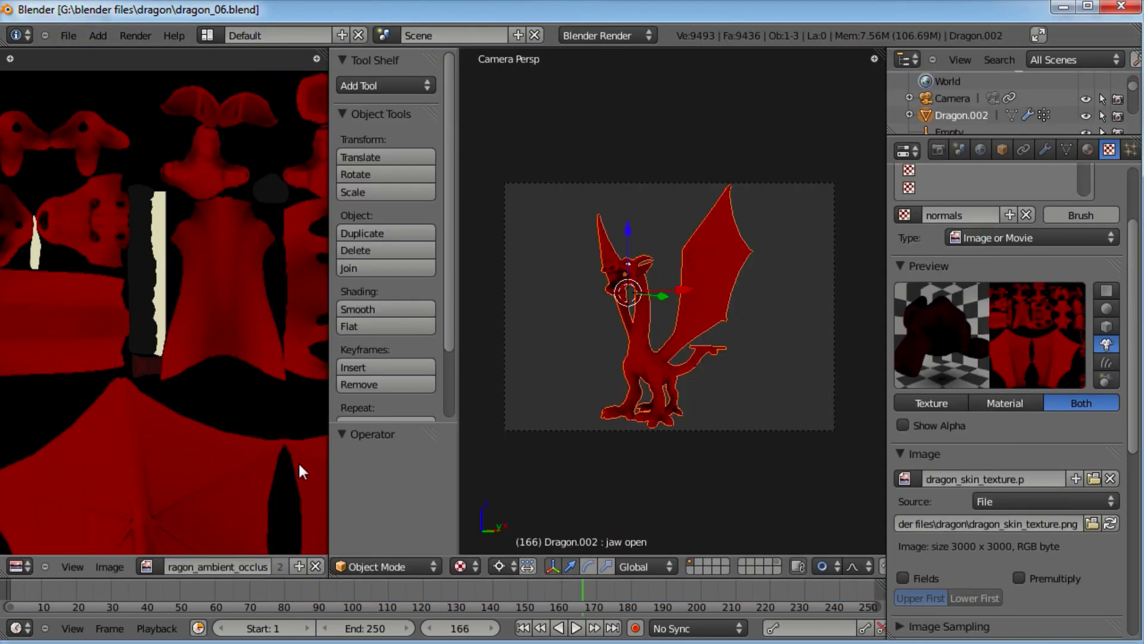
pyautogui.click(147, 566)
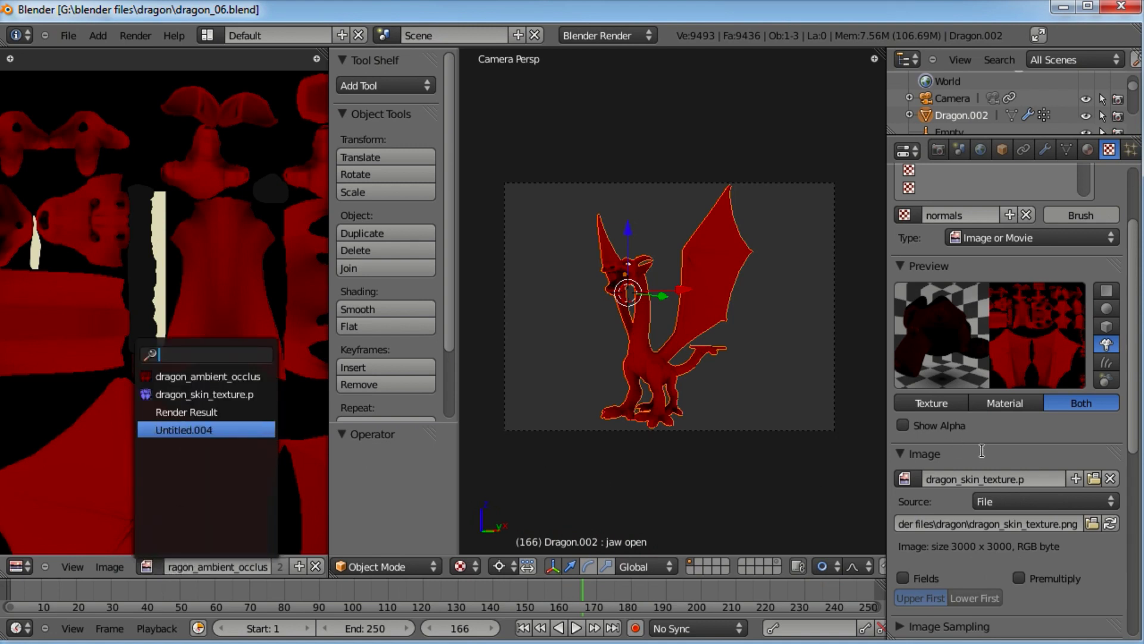
pyautogui.scroll(4, 982, 238)
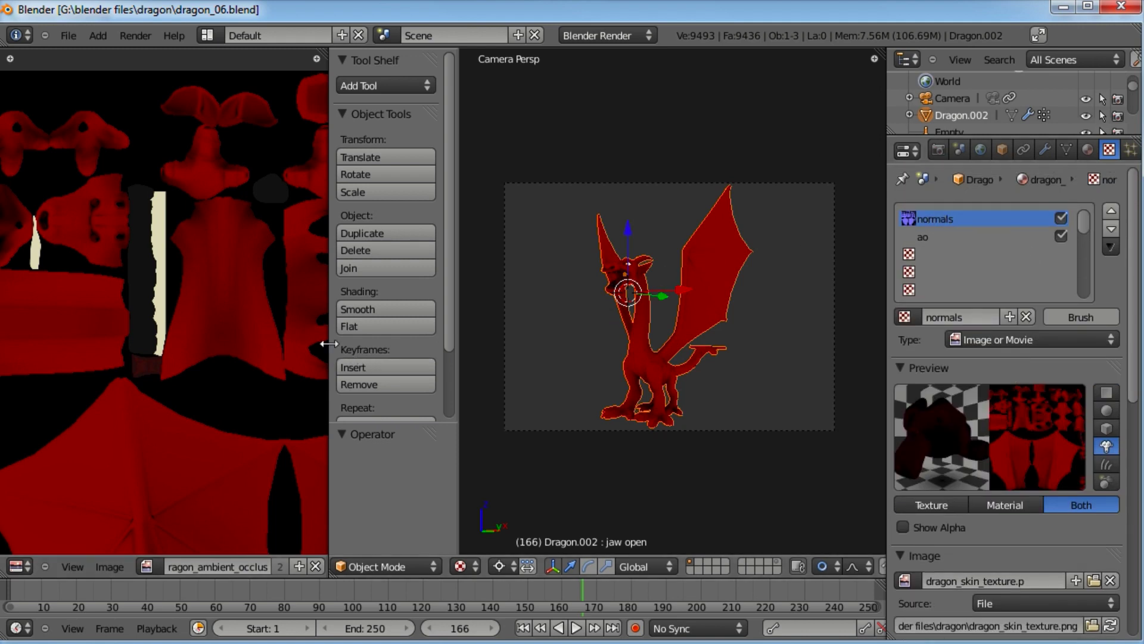
pyautogui.moveTo(329, 344); pyautogui.dragTo(265, 343)
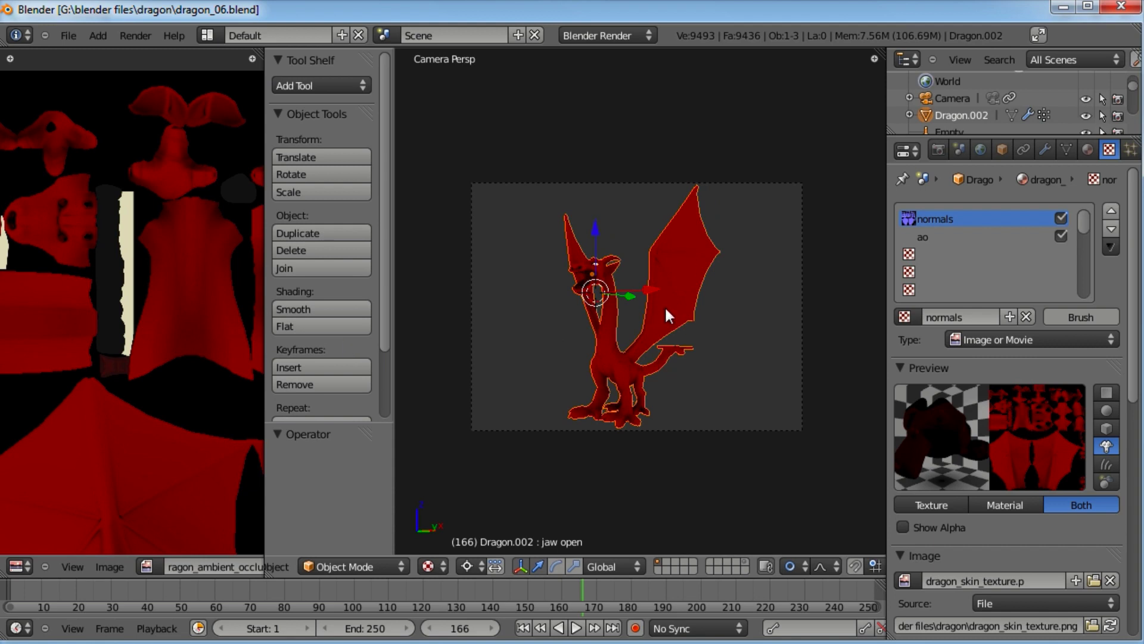
pyautogui.press('KP_0')
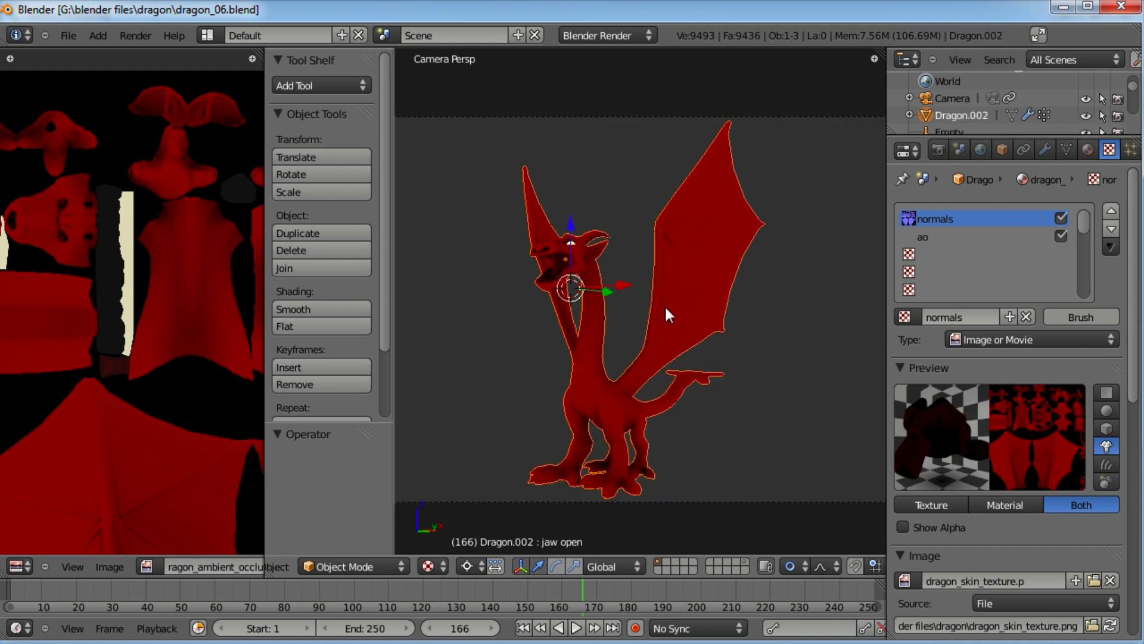
pyautogui.moveTo(606, 349); pyautogui.dragTo(769, 441, button='middle')
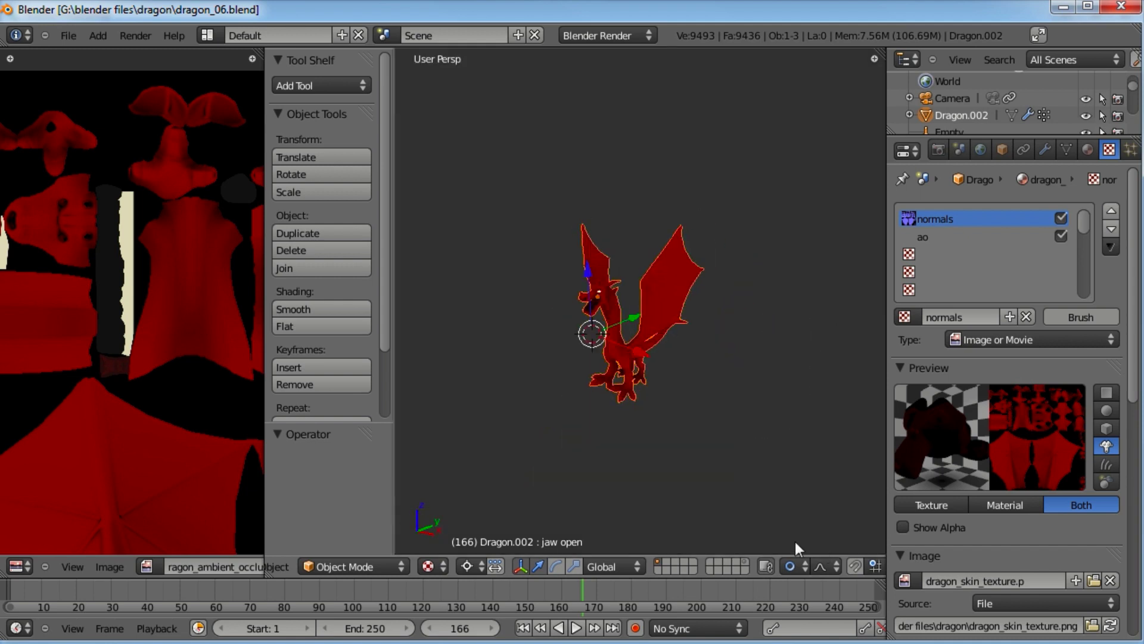
# Step: Show all scene layers, select the spot lamp, and set its shadow bias to 0.1
pyautogui.keyDown('shift'); pyautogui.click(746, 560); pyautogui.keyUp('shift')
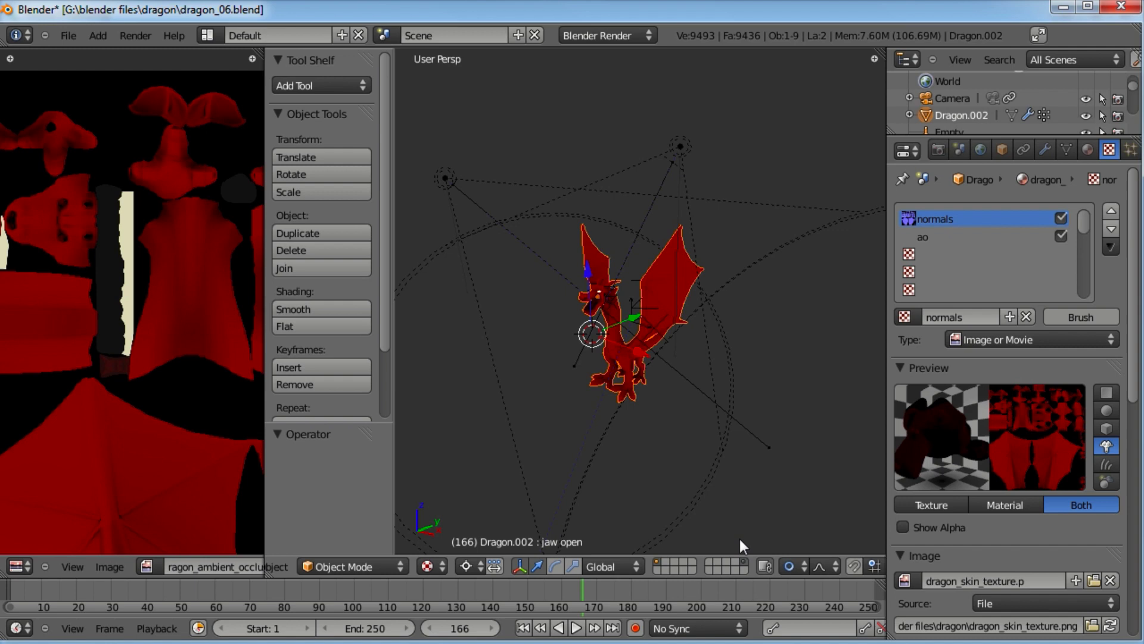
pyautogui.rightClick(678, 149)
pyautogui.click(1044, 149)
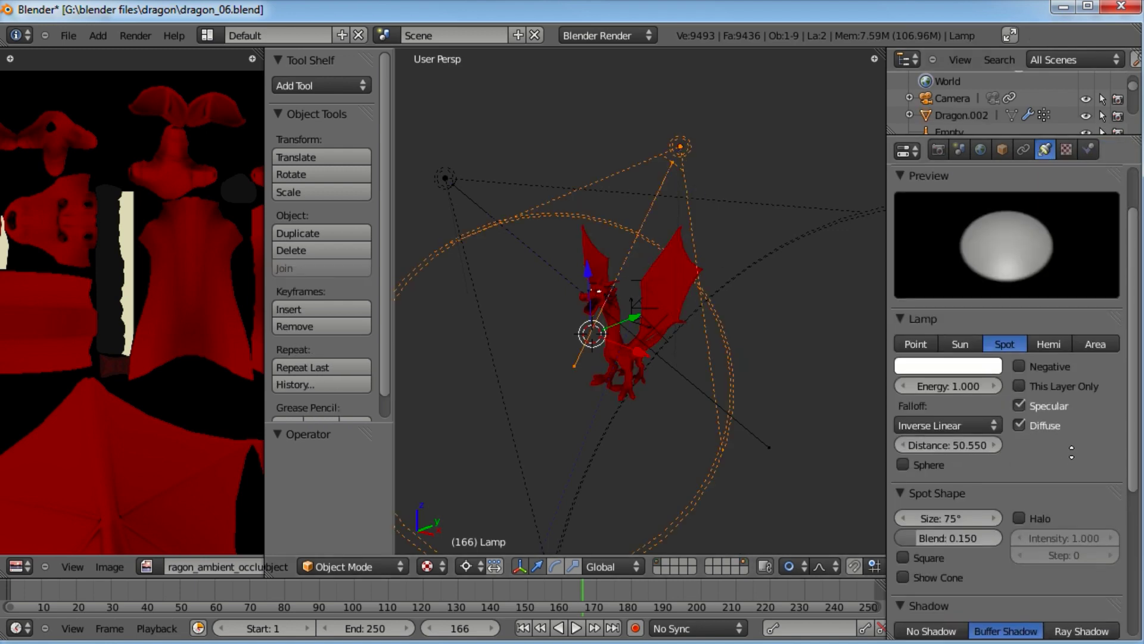
pyautogui.scroll(-1, 1073, 452)
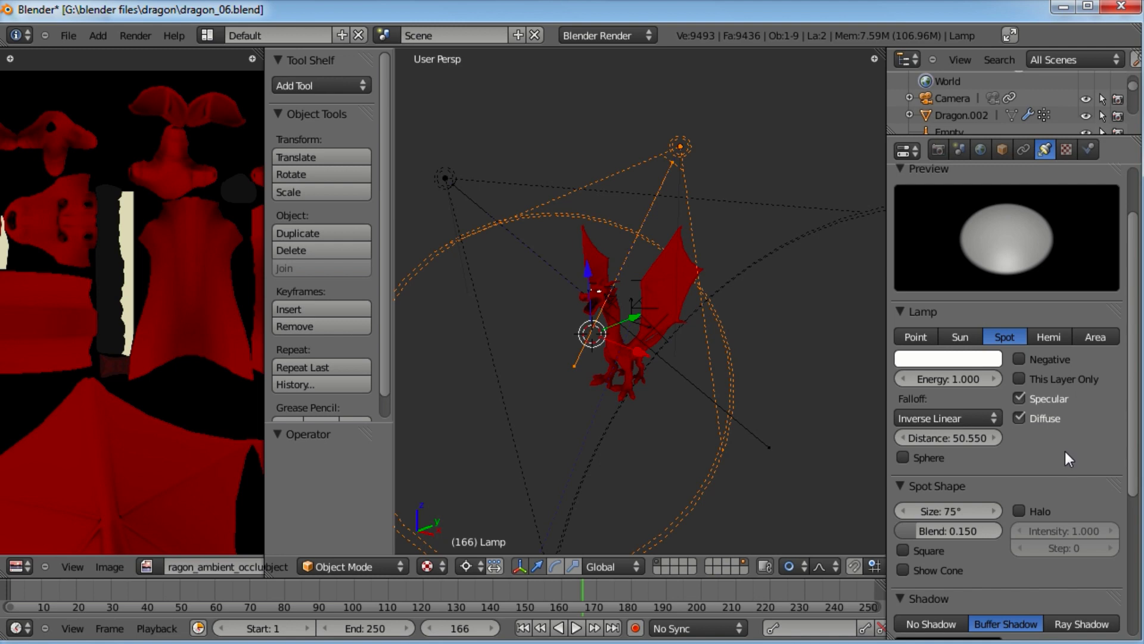
pyautogui.scroll(-4, 1027, 466)
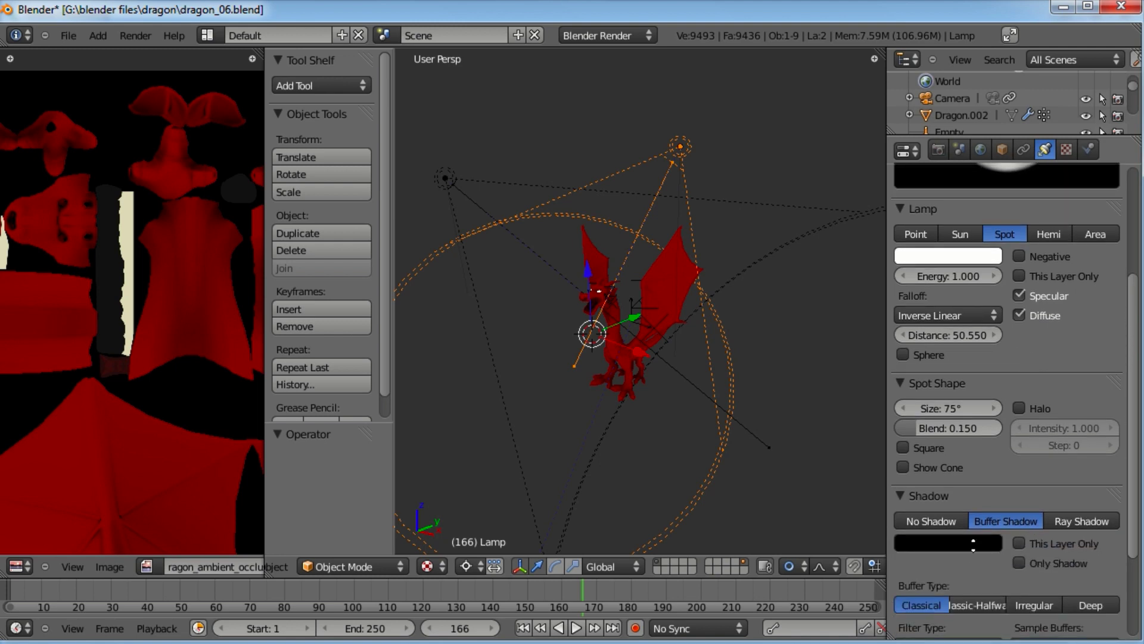
pyautogui.scroll(-5, 1030, 524)
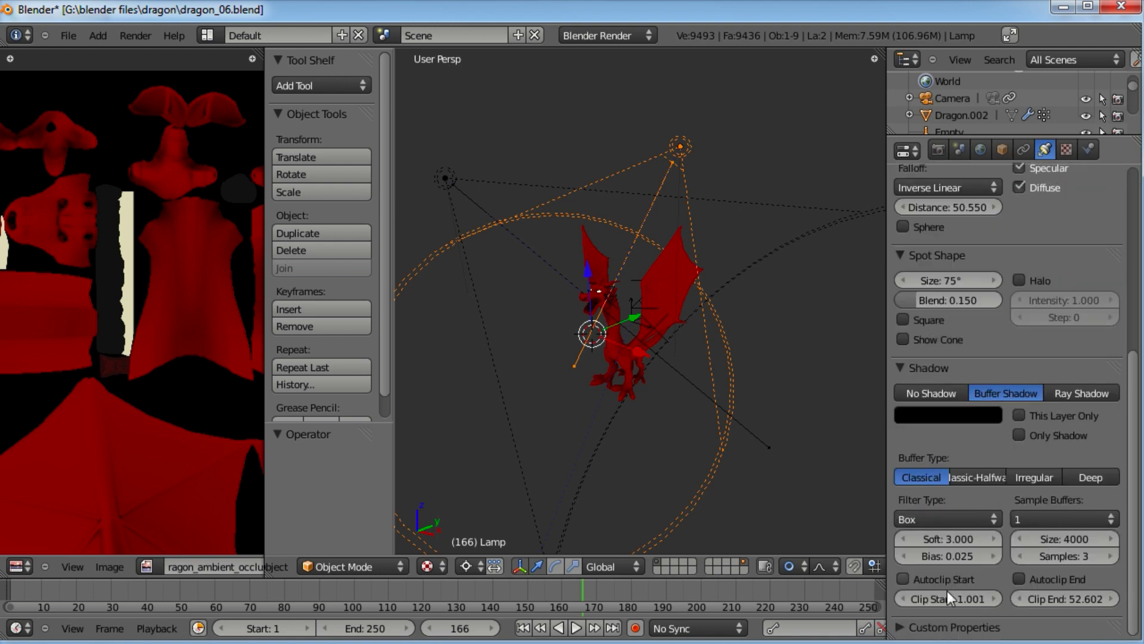
pyautogui.click(947, 555)
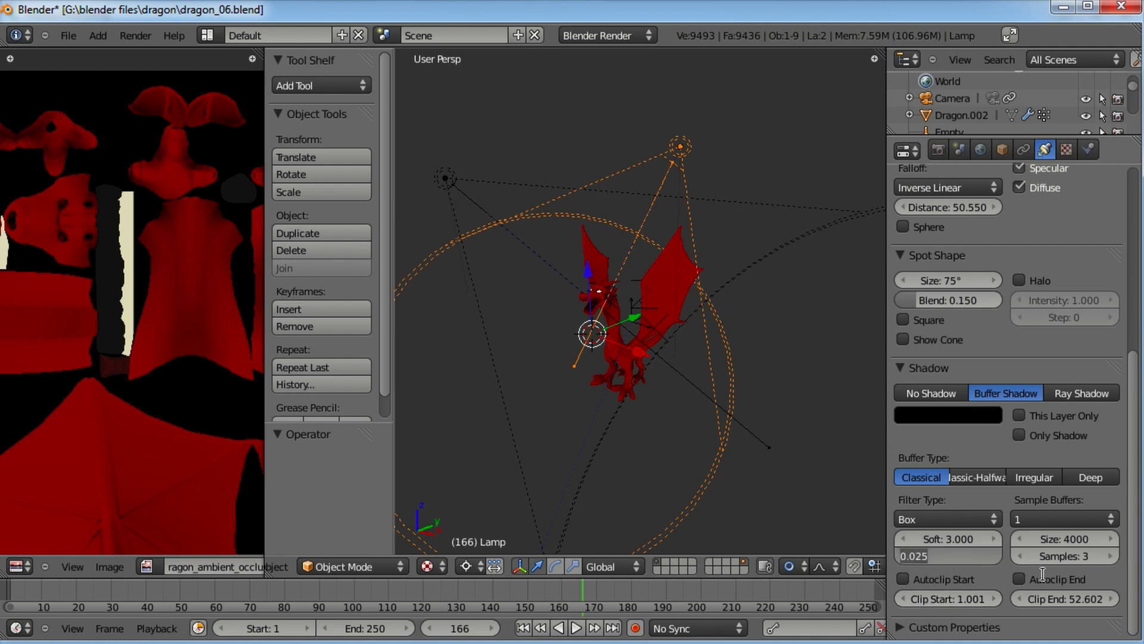
pyautogui.write('0.1')
pyautogui.press('Return')
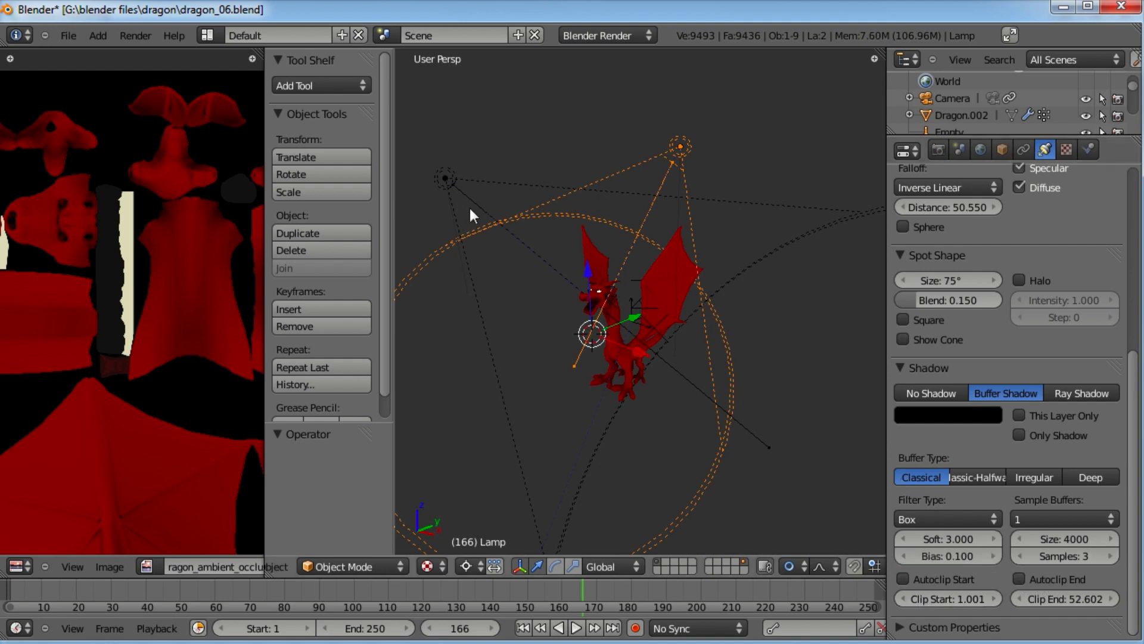
# Step: Select the second spot lamp at top-left and save over the file
pyautogui.rightClick(446, 178)
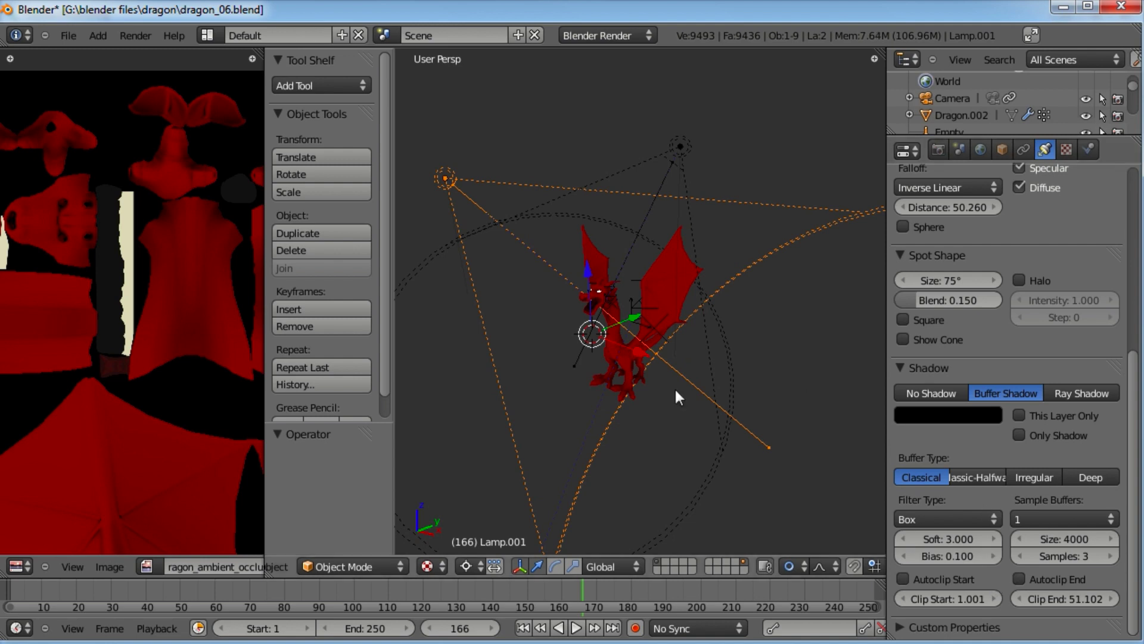
pyautogui.hotkey('ctrl', 's')
pyautogui.click(596, 268)
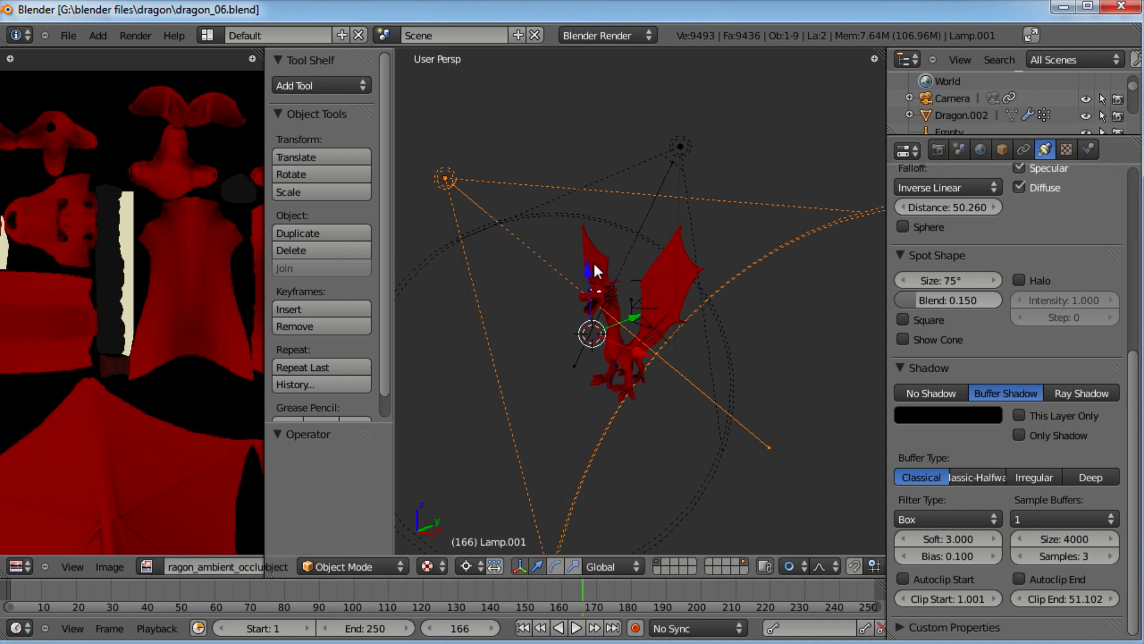
# Step: Lower the World ambient occlusion factor to 0.35 and save the file
pyautogui.click(980, 149)
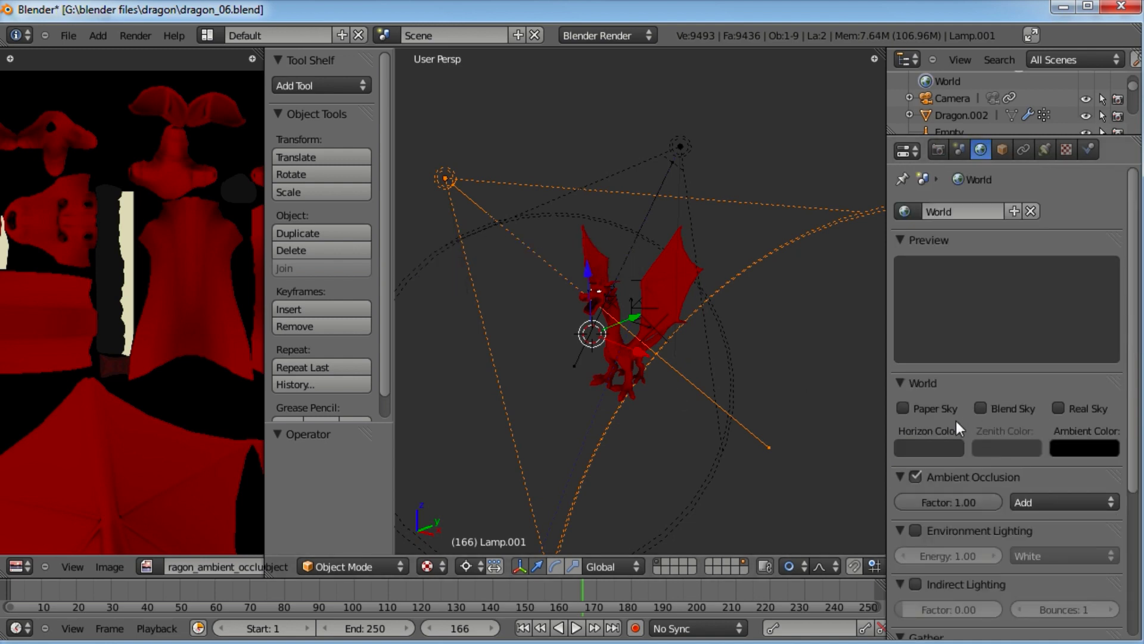
pyautogui.click(975, 501)
pyautogui.write('.5')
pyautogui.press('Left')
pyautogui.write('3')
pyautogui.press('Return')
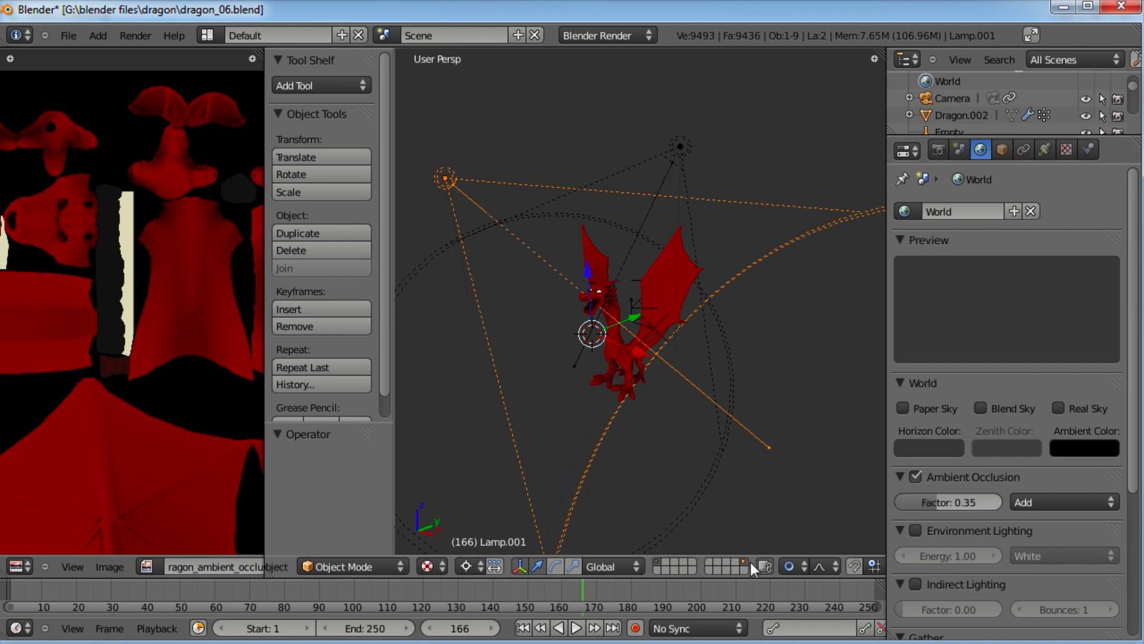
pyautogui.hotkey('ctrl', 's')
pyautogui.click(630, 291)
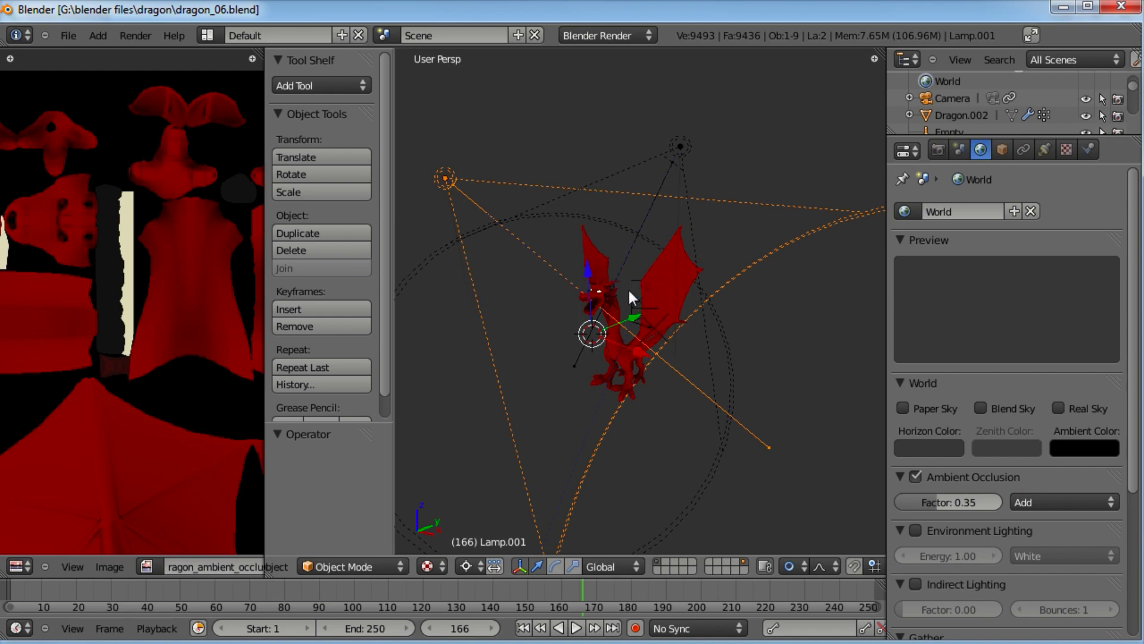
pyautogui.press('F12')
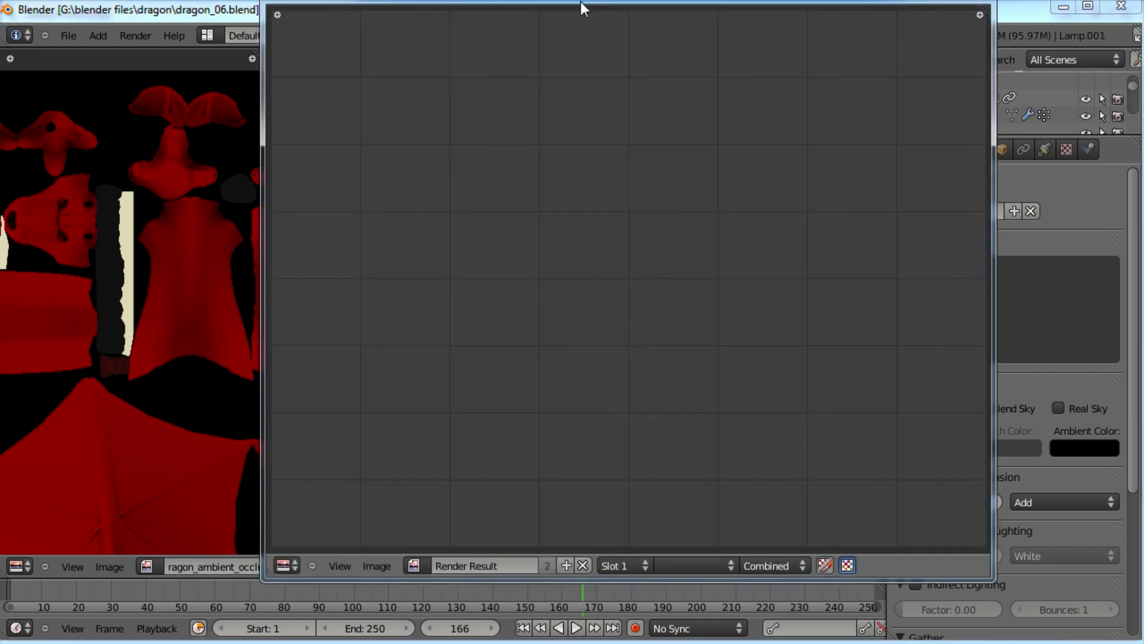
pyautogui.moveTo(581, 3); pyautogui.dragTo(570, 27)
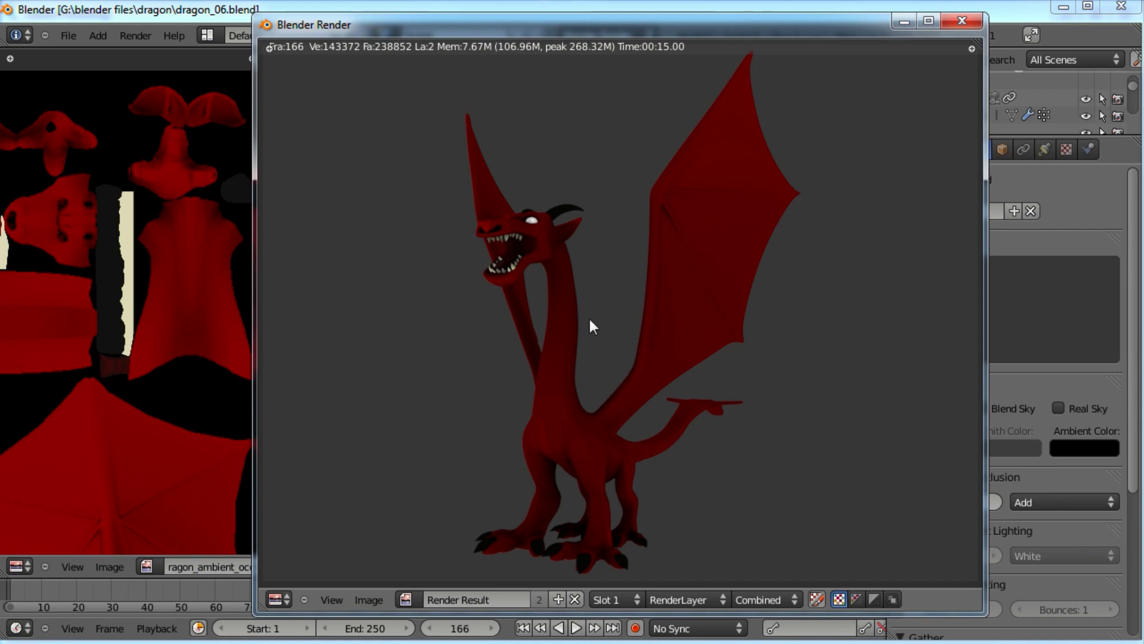
pyautogui.press('Escape')
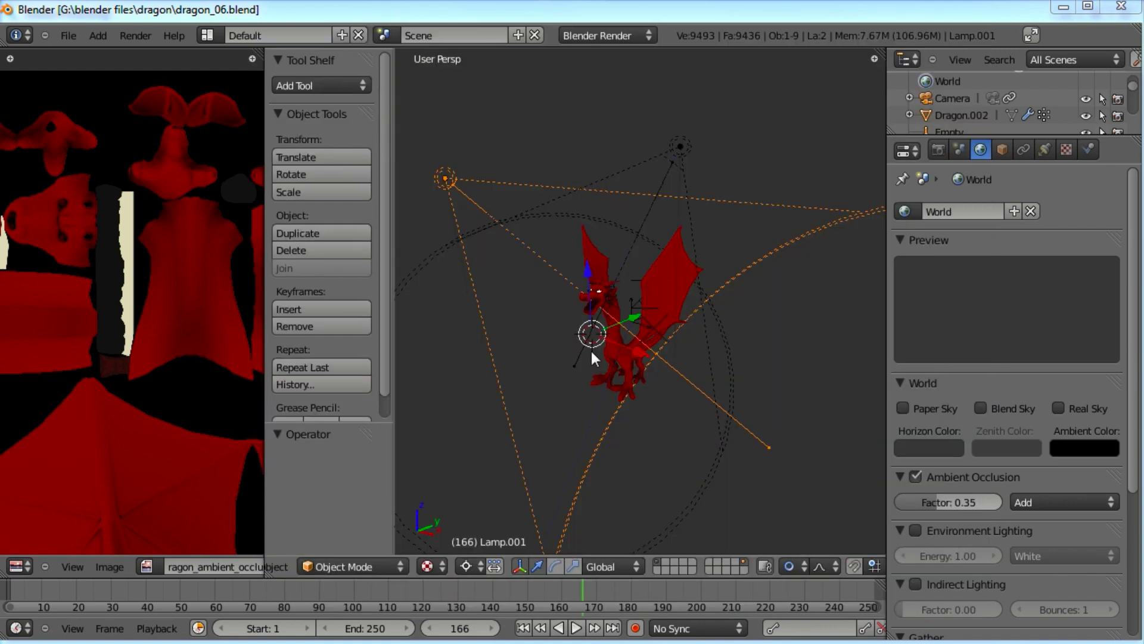
# Step: Widen the 3D view beside the texture image, orbit to the dragon's side, and save over the file
pyautogui.moveTo(593, 346); pyautogui.dragTo(648, 363, button='middle')
pyautogui.scroll(5, 641, 341)
pyautogui.scroll(-5, 641, 341)
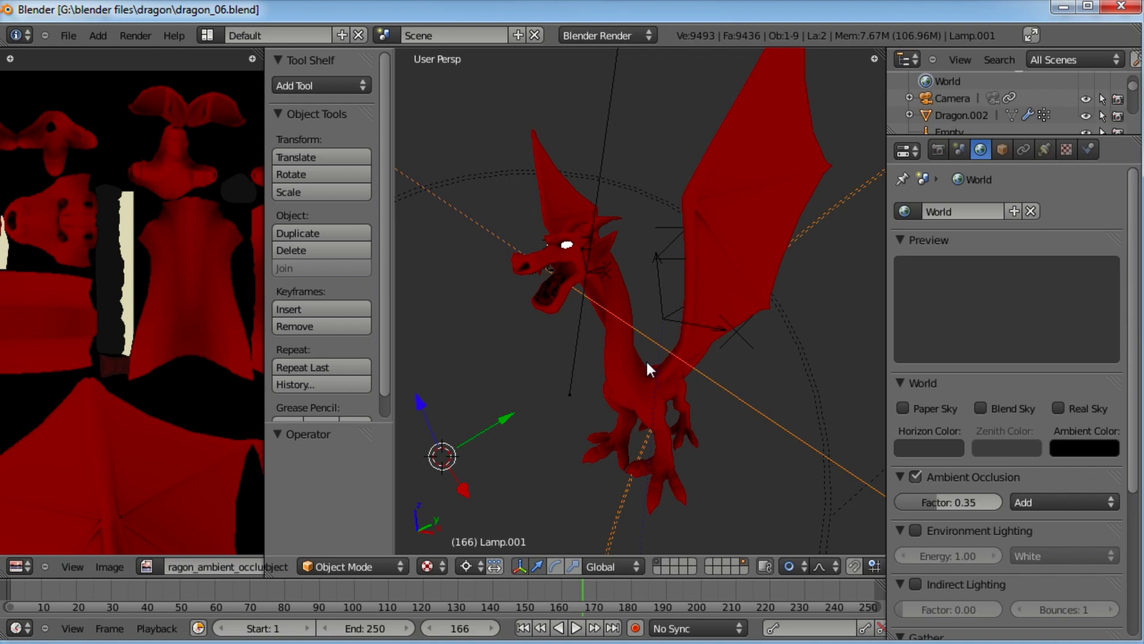
pyautogui.scroll(2, 643, 359)
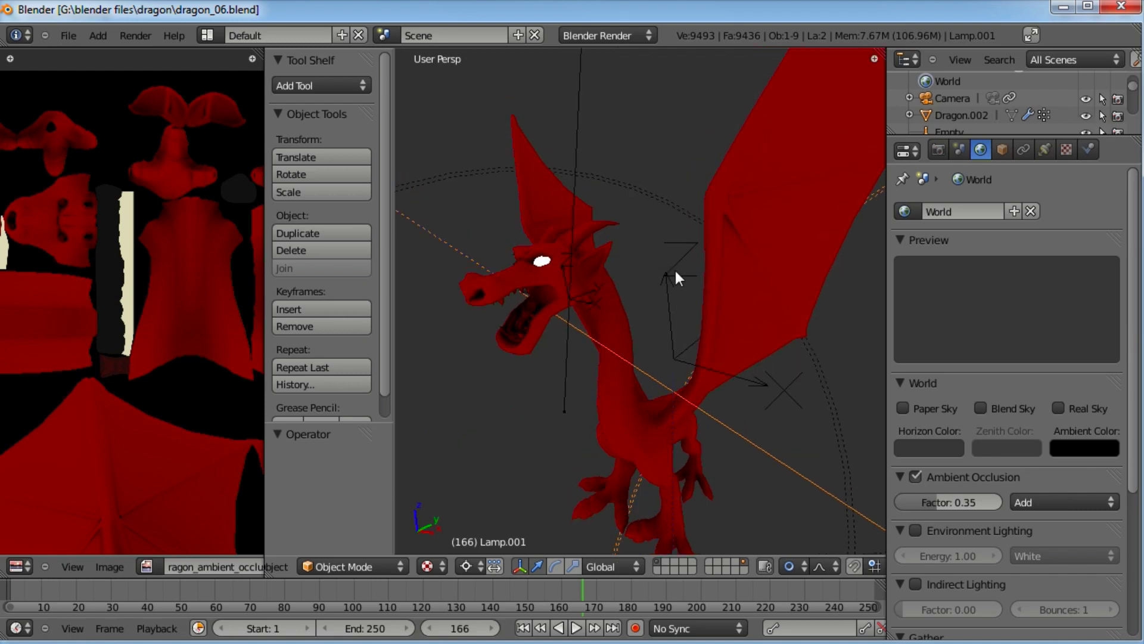
pyautogui.moveTo(262, 214); pyautogui.dragTo(124, 214)
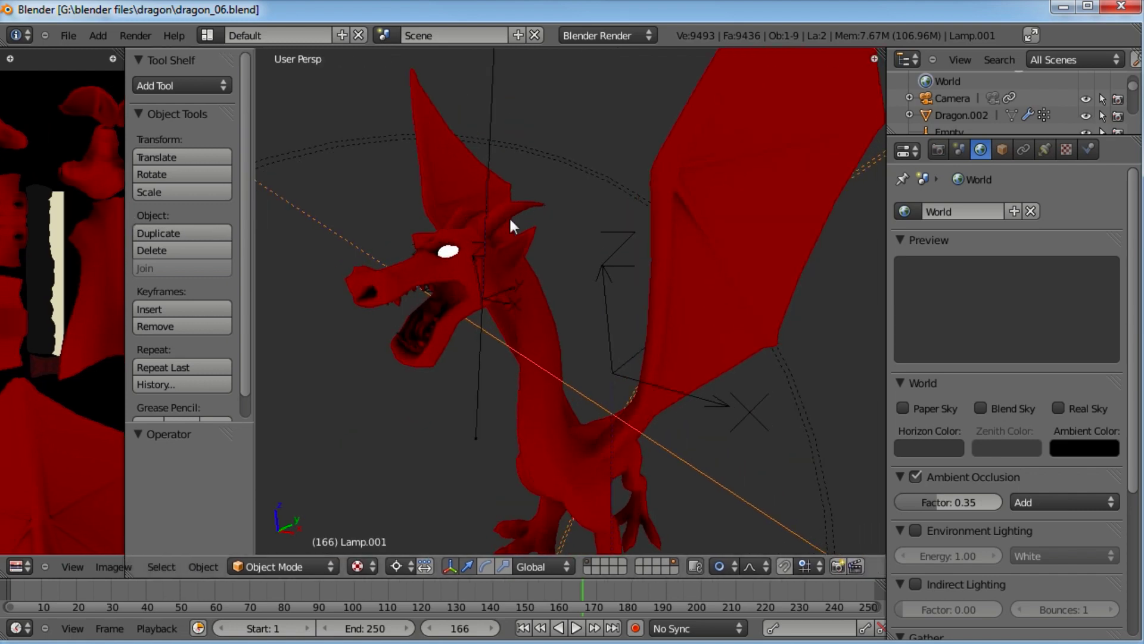
pyautogui.scroll(-3, 510, 238)
pyautogui.moveTo(547, 256); pyautogui.dragTo(584, 347, button='middle')
pyautogui.hotkey('ctrl', 's')
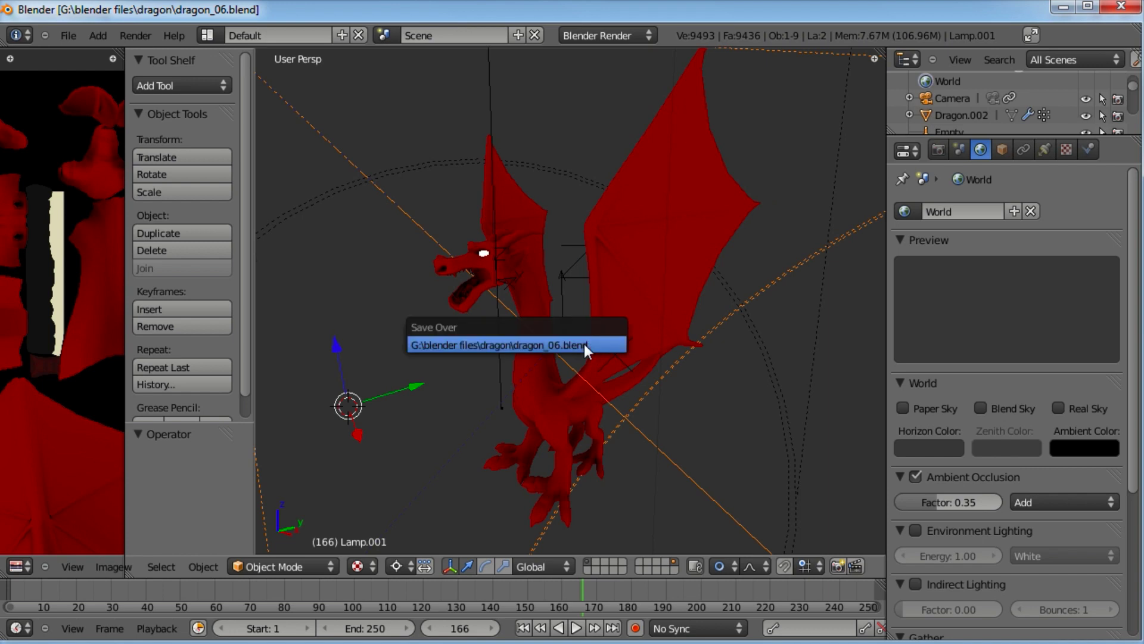
pyautogui.click(584, 345)
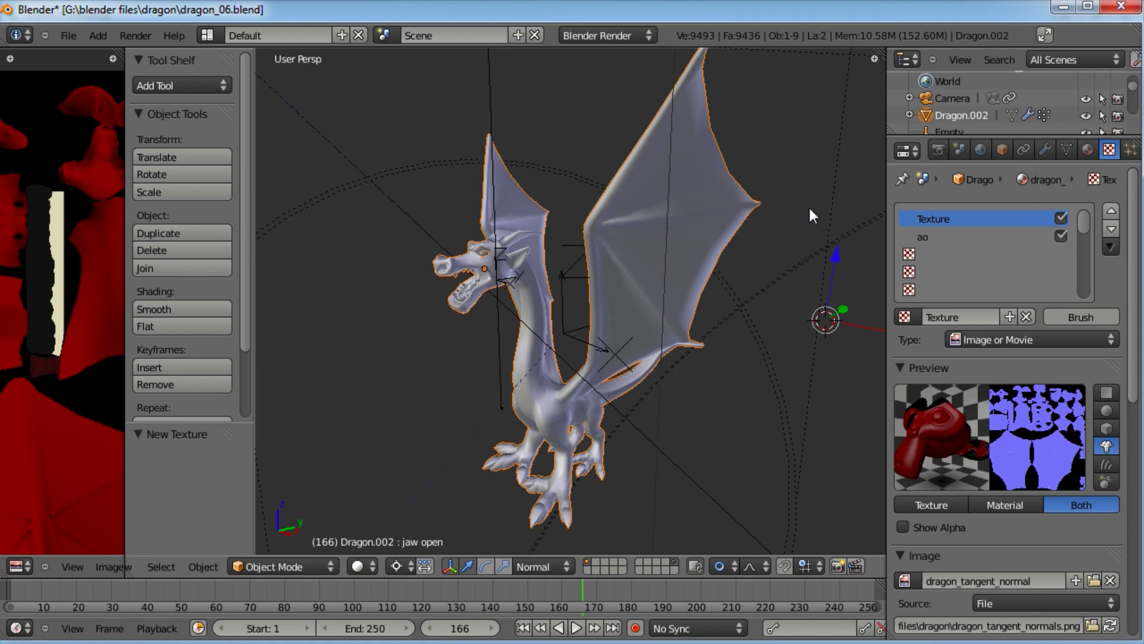
# Step: Orbit around the dragon, check the texture's Normal influence of -1.0, and render with F12
pyautogui.moveTo(502, 332); pyautogui.dragTo(569, 398, button='middle')
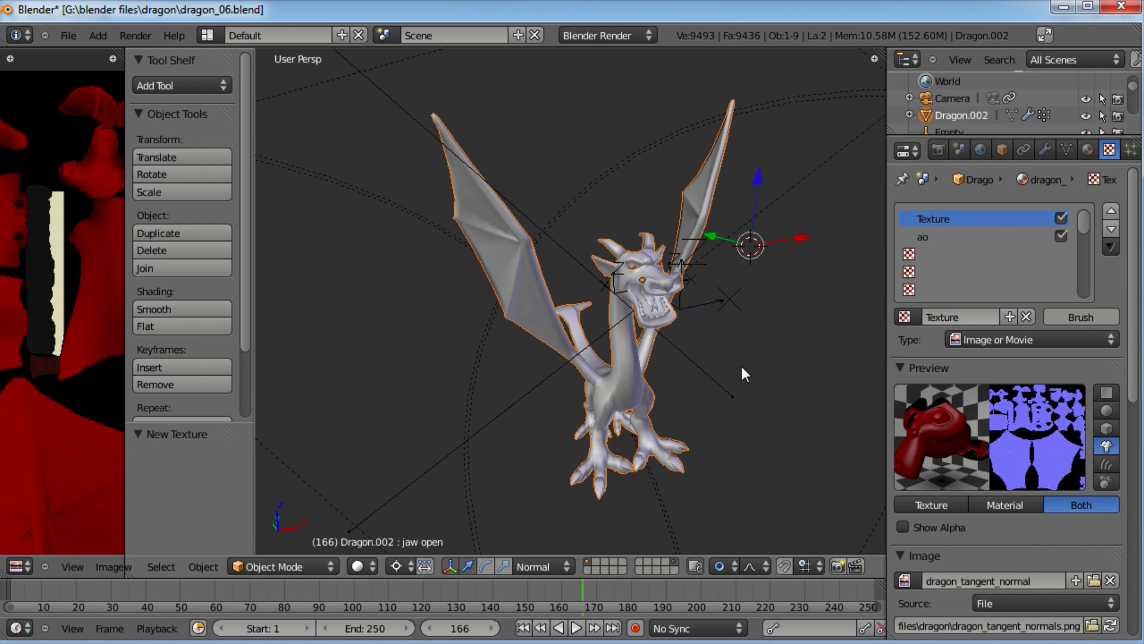
pyautogui.moveTo(742, 367); pyautogui.dragTo(675, 385, button='middle')
pyautogui.moveTo(648, 366); pyautogui.dragTo(610, 384, button='middle')
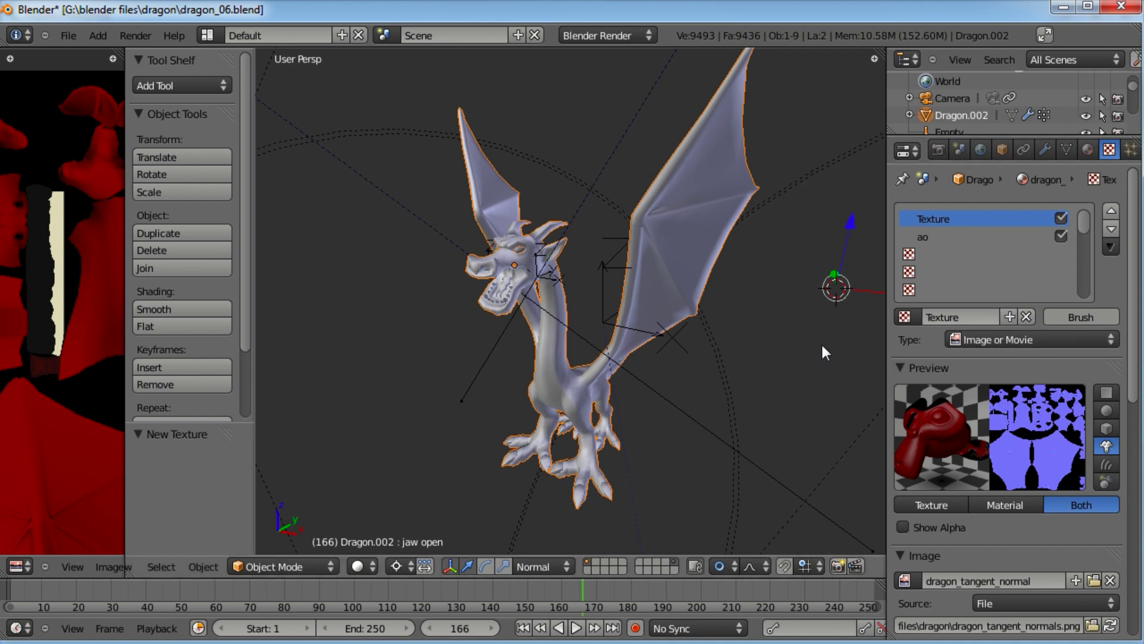
pyautogui.scroll(-1, 985, 370)
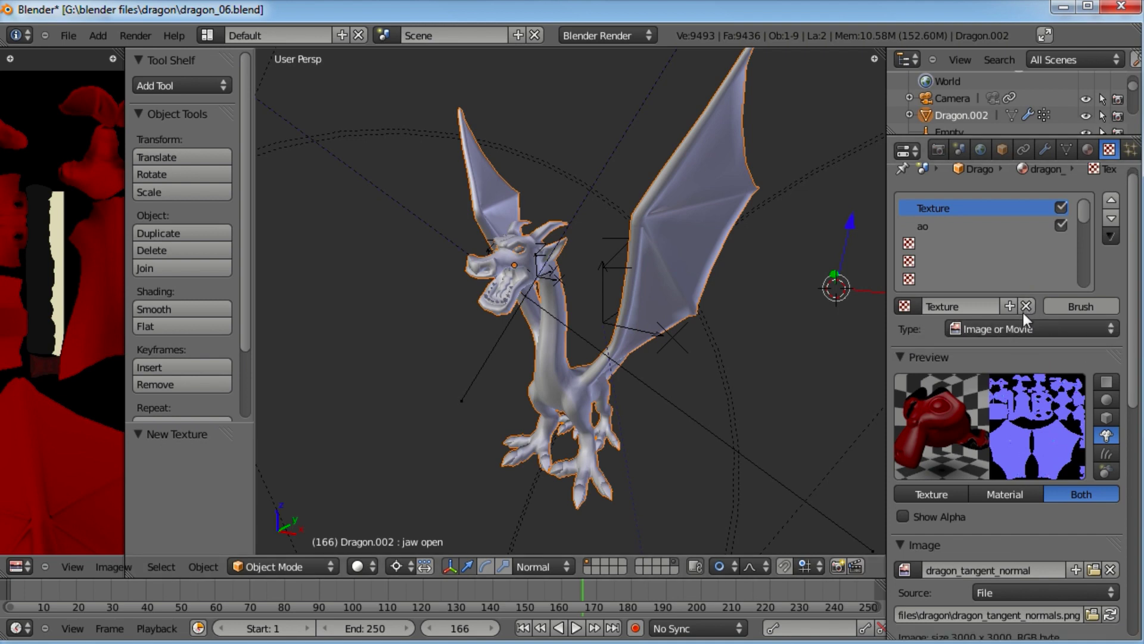
pyautogui.scroll(-5, 1034, 280)
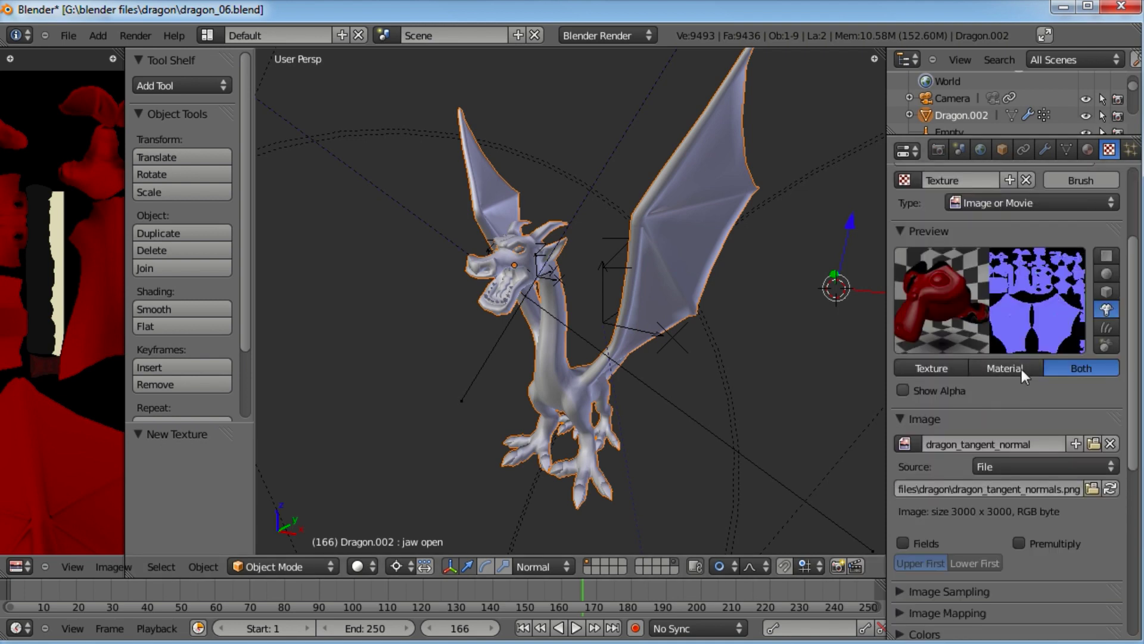
pyautogui.scroll(-7, 953, 527)
pyautogui.scroll(5, 1008, 536)
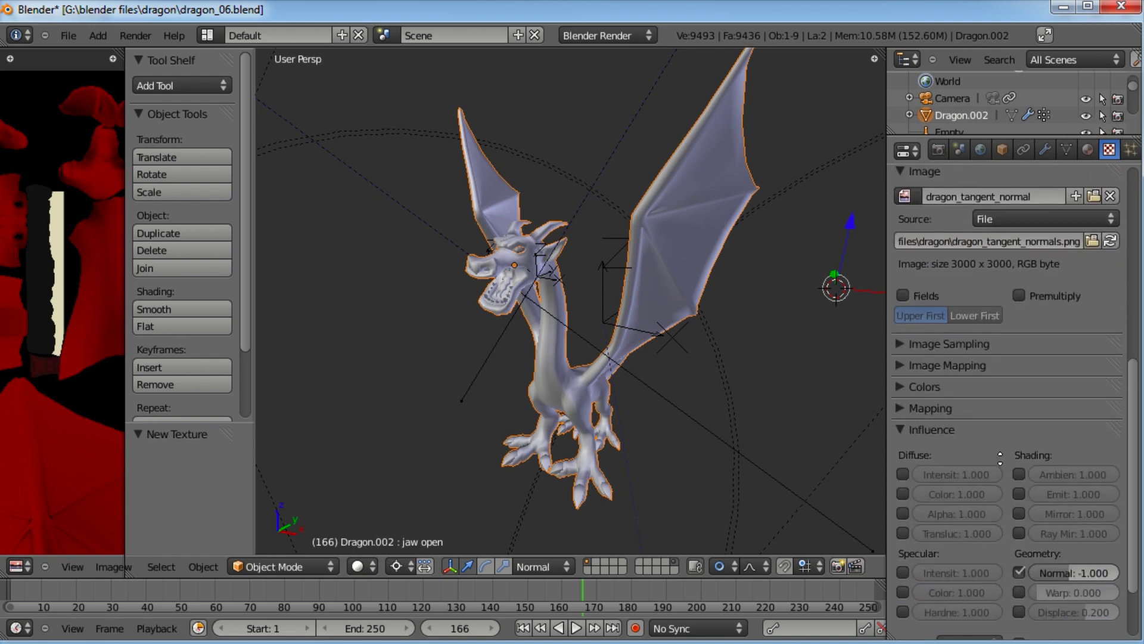
pyautogui.scroll(3, 984, 166)
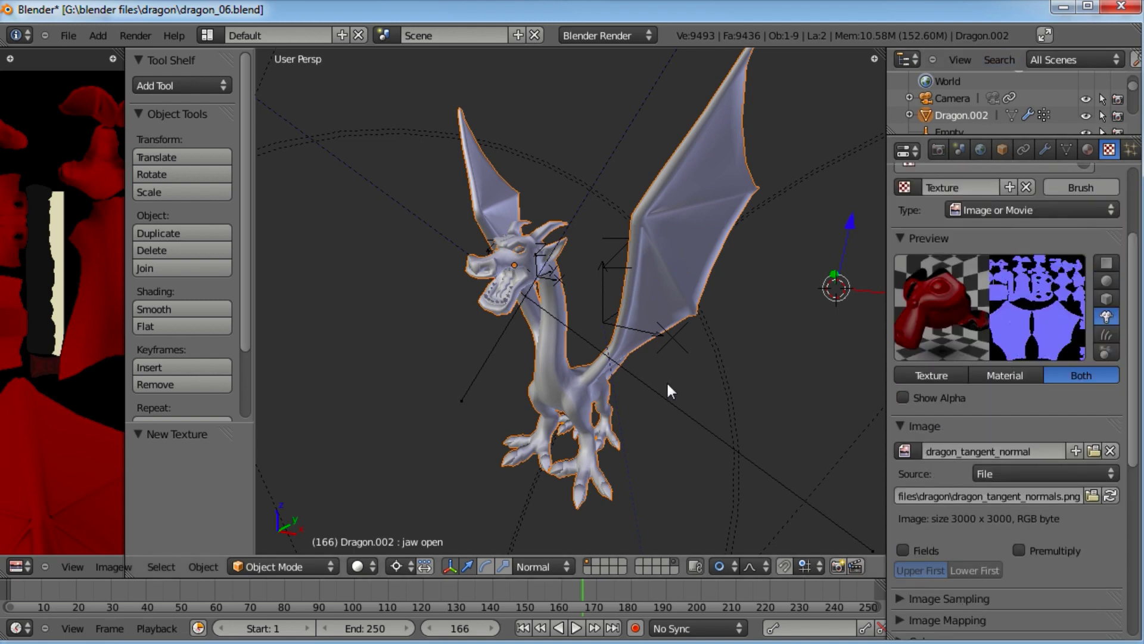
pyautogui.press('F12')
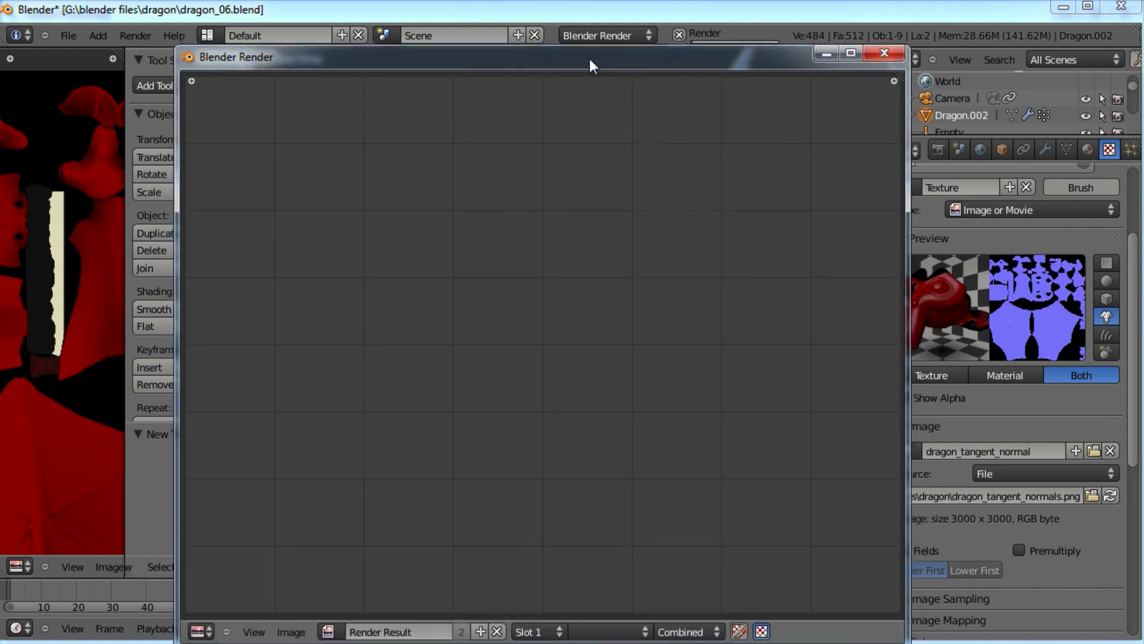